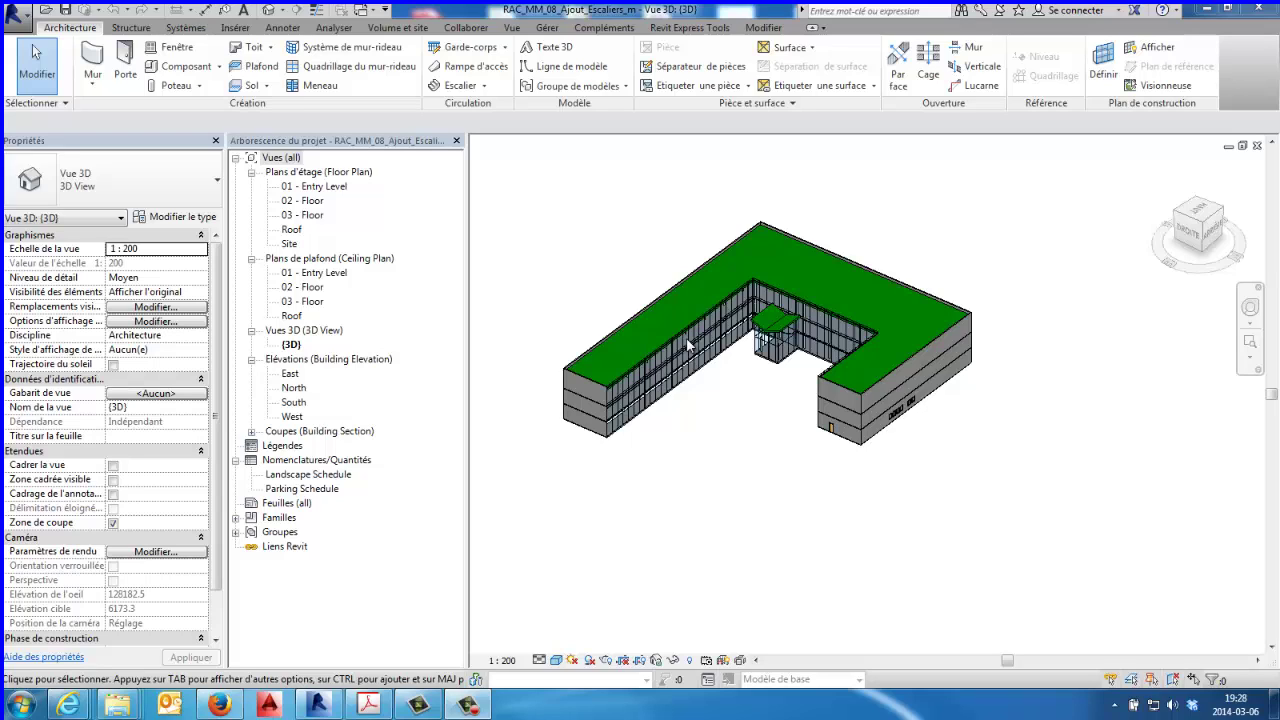
# Step: Open the 01 - Entry Level floor plan and zoom in on the shaft area
pyautogui.click(318, 188)
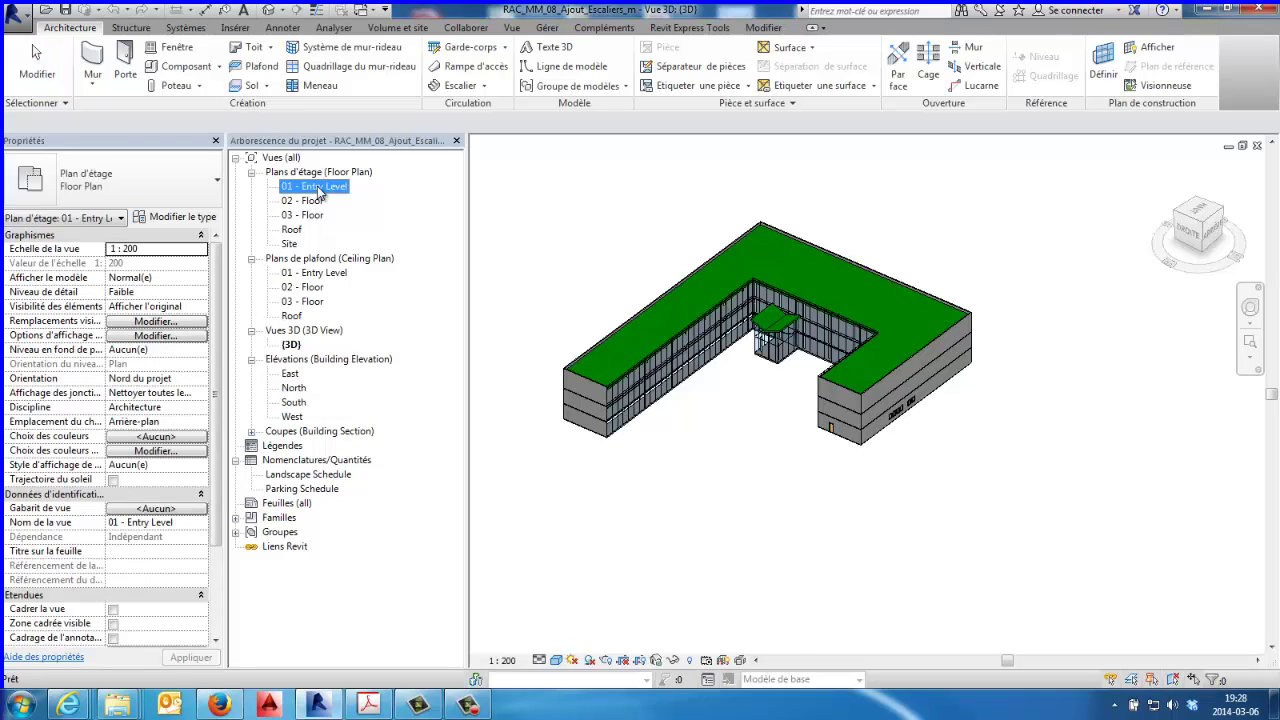
pyautogui.doubleClick(318, 188)
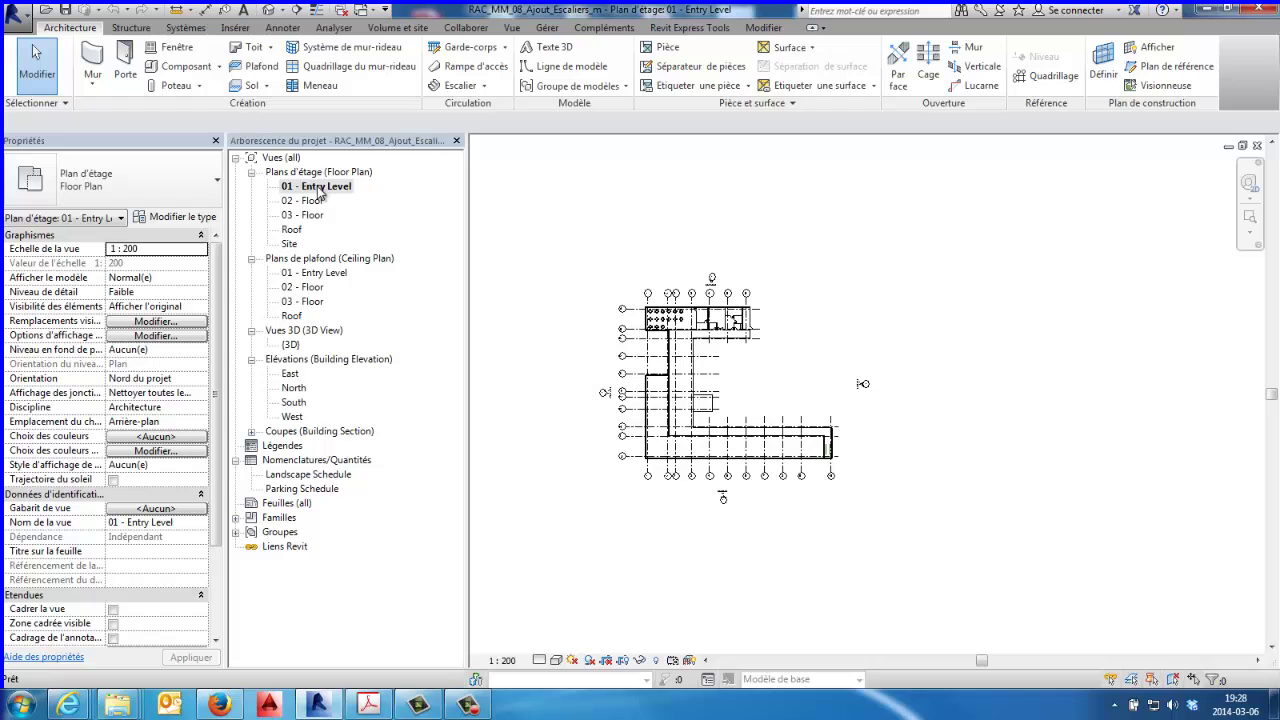
pyautogui.scroll(3, 679, 434)
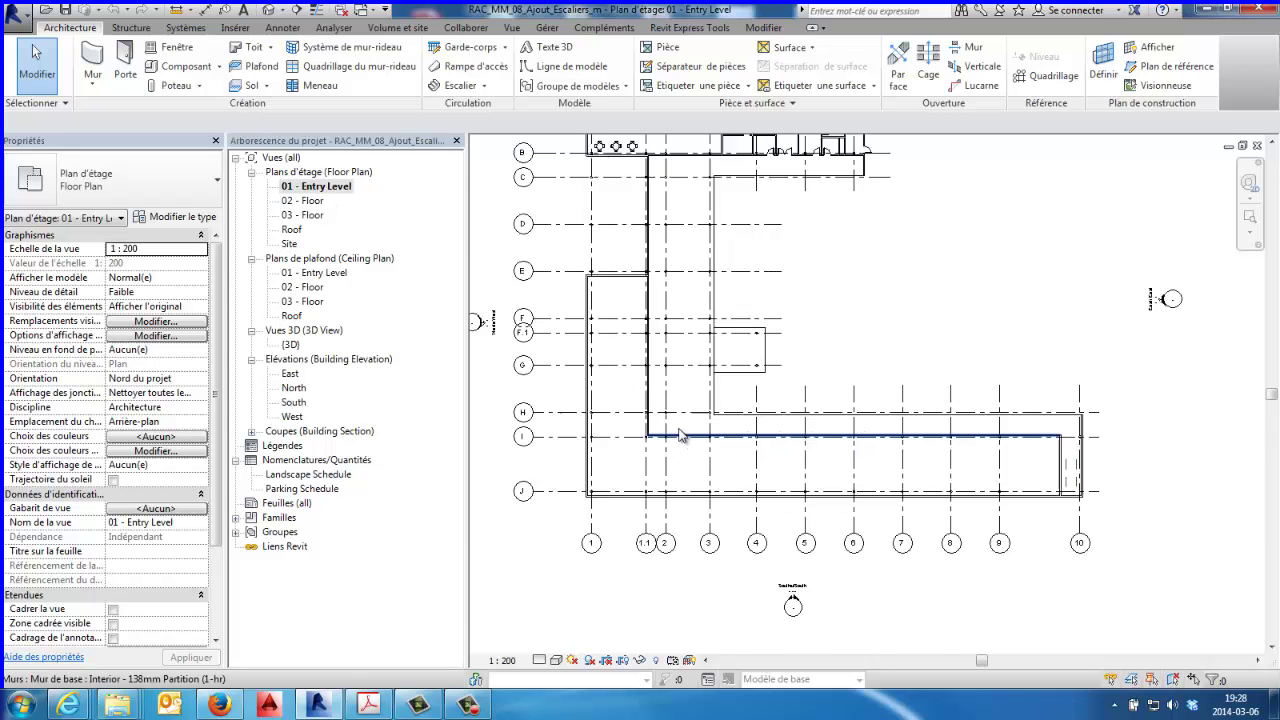
pyautogui.scroll(2, 679, 434)
pyautogui.scroll(2, 623, 457)
pyautogui.scroll(1, 634, 463)
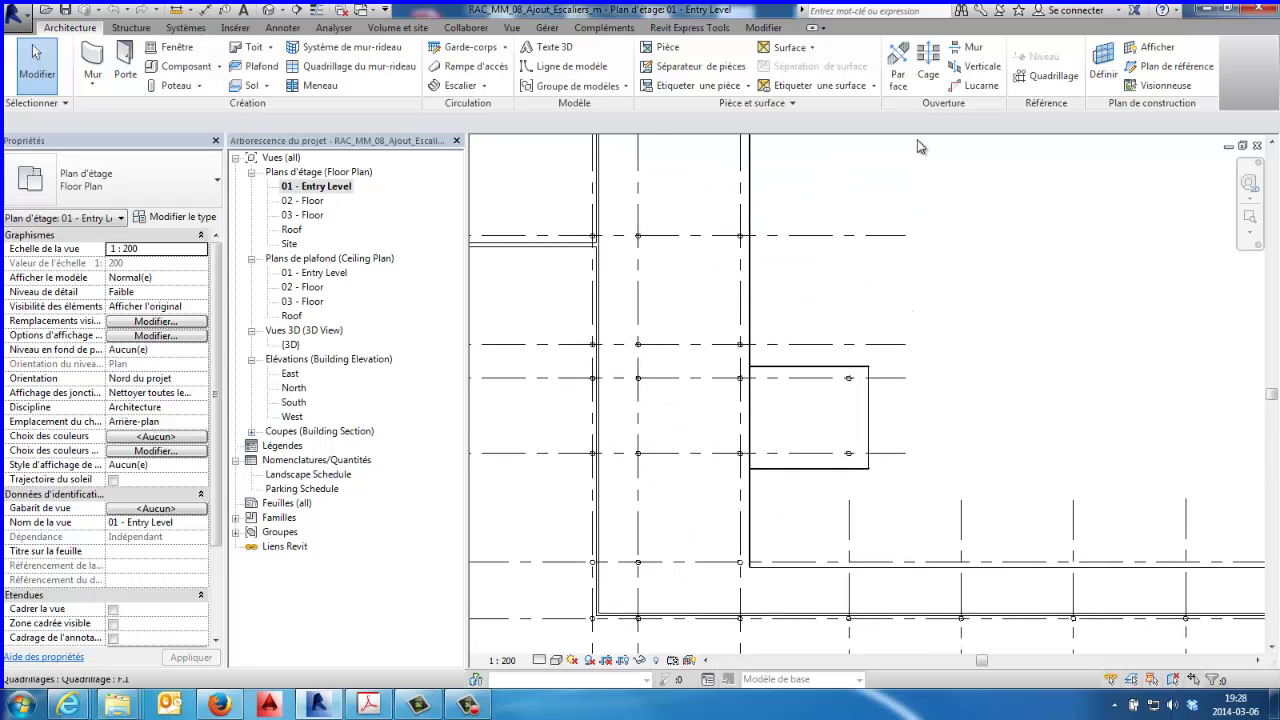
# Step: Sketch a rectangular shaft boundary of roughly 3700 by 7600 beside the small square room
pyautogui.click(931, 76)
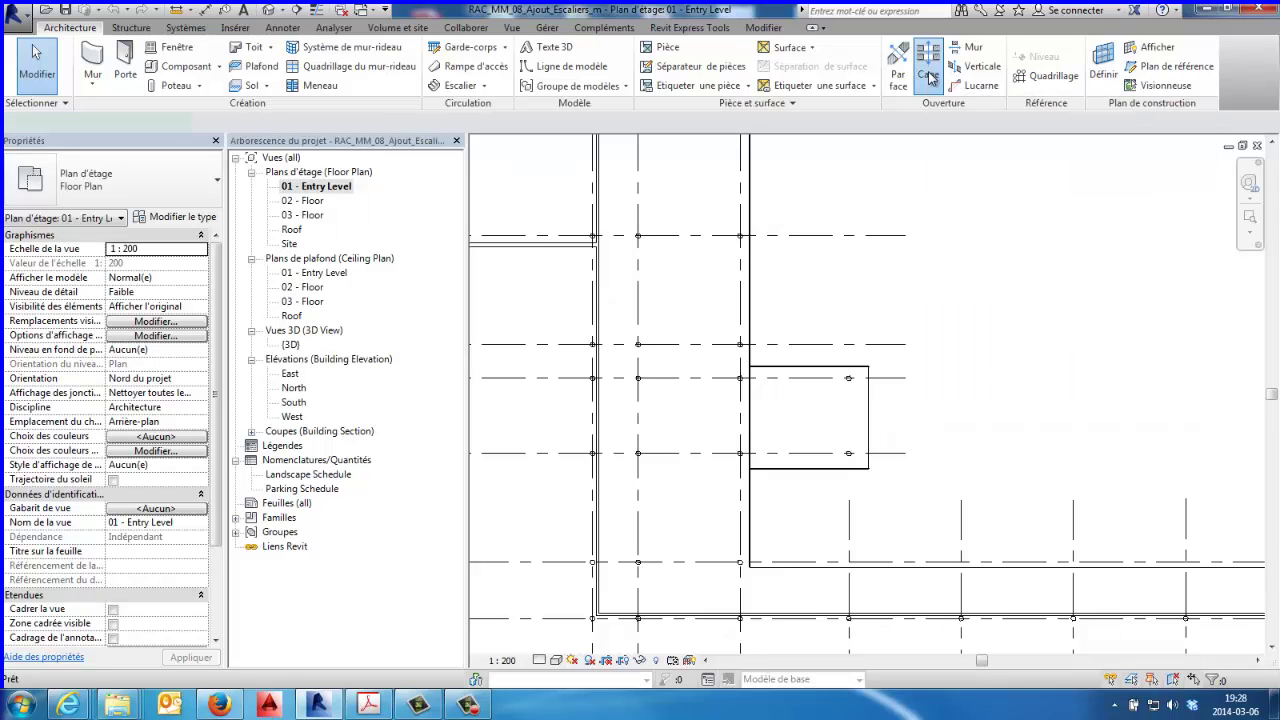
pyautogui.moveTo(857, 429); pyautogui.dragTo(966, 371, button='middle')
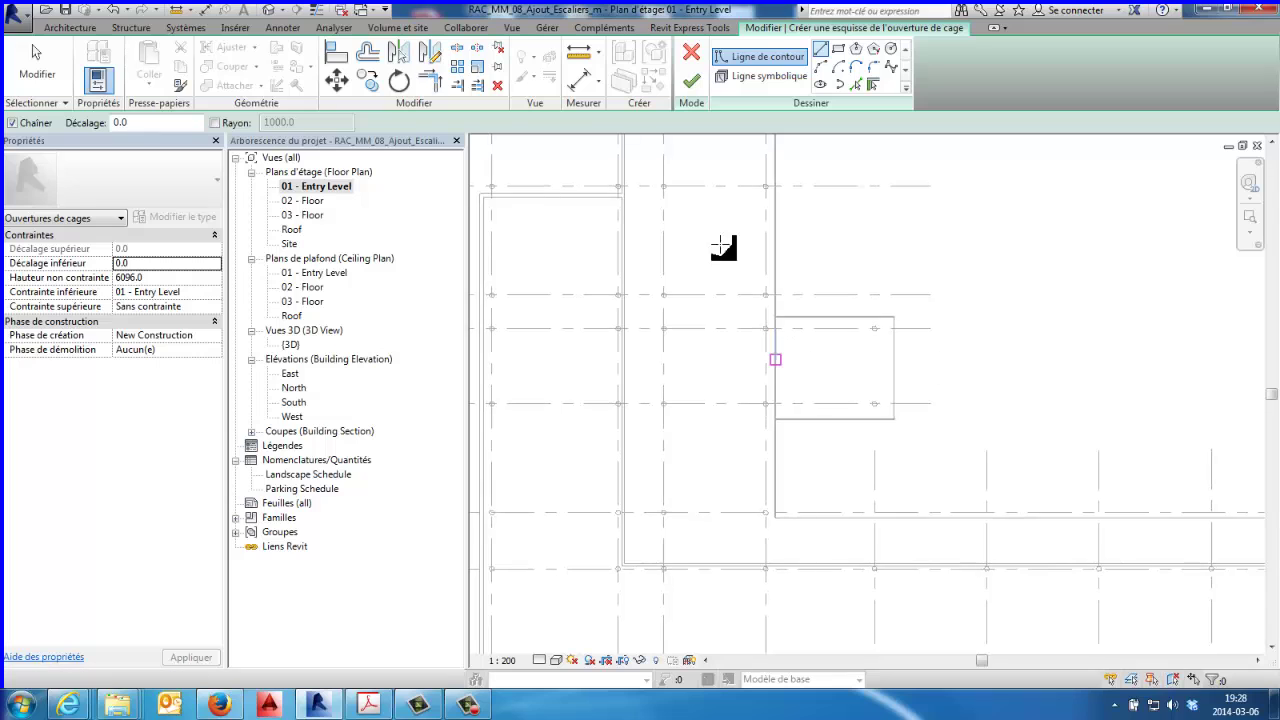
pyautogui.click(838, 49)
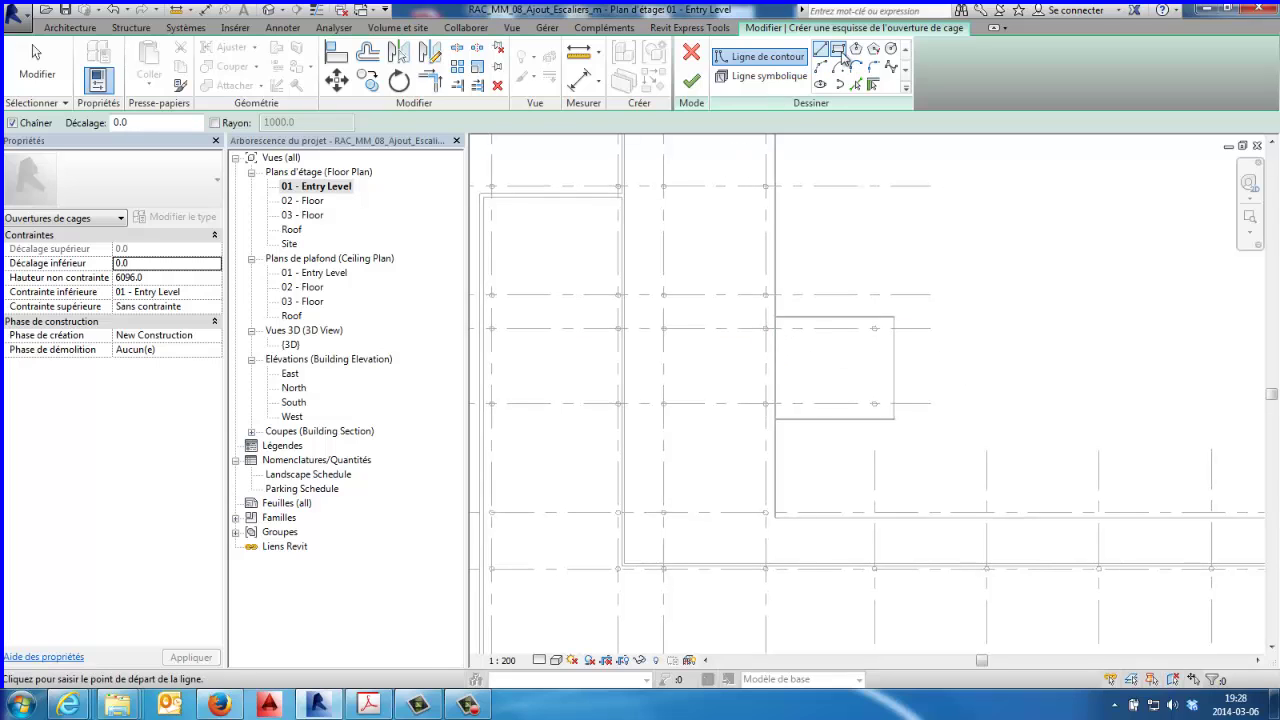
pyautogui.click(680, 367)
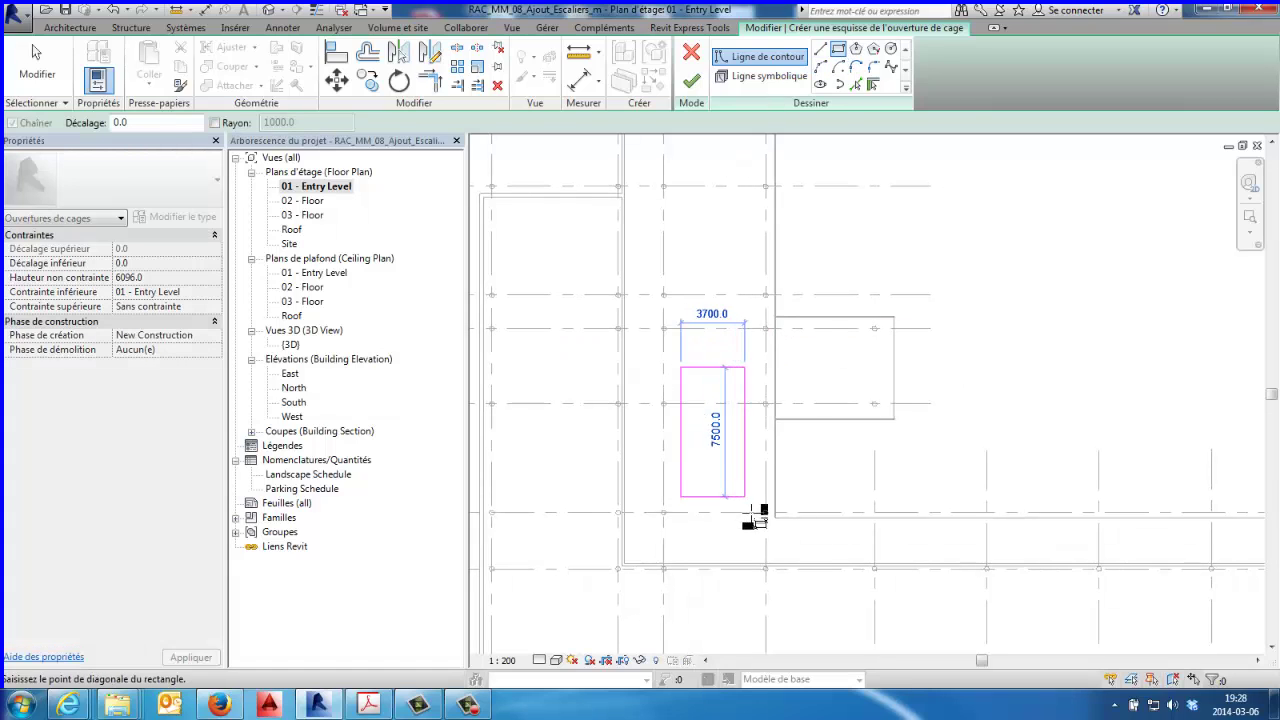
pyautogui.click(757, 534)
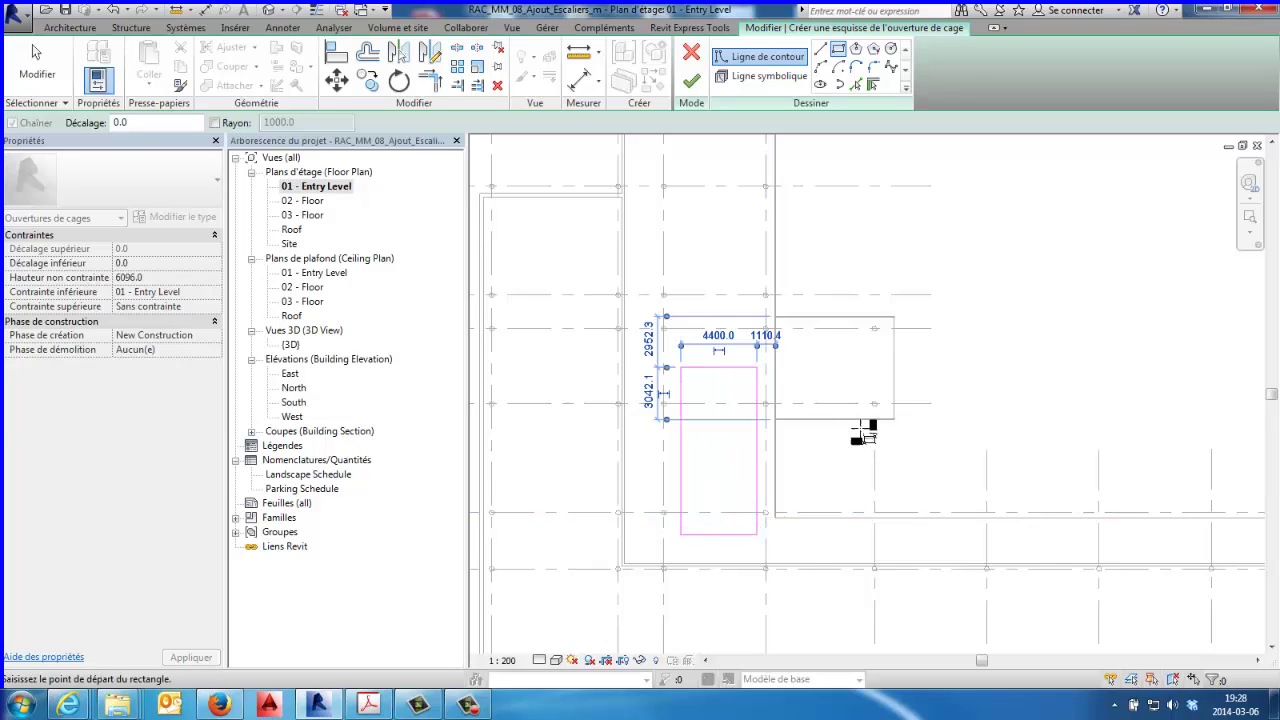
pyautogui.click(36, 60)
pyautogui.scroll(2, 742, 480)
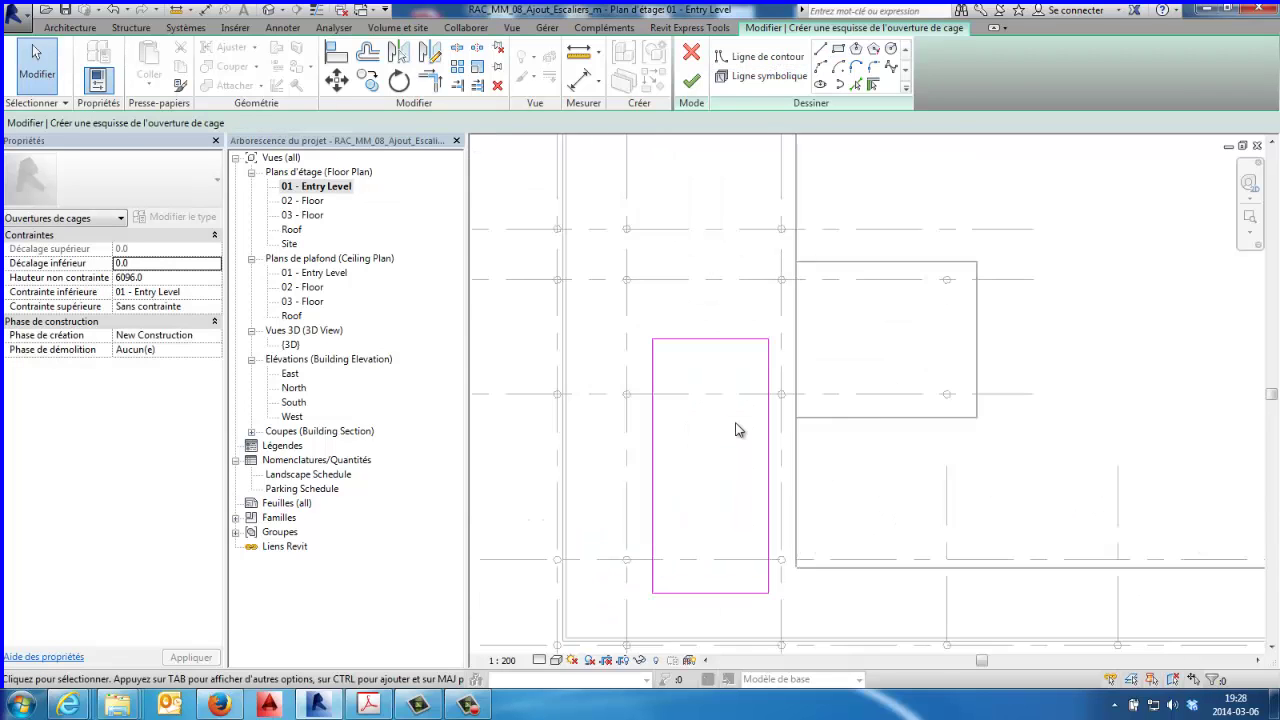
pyautogui.moveTo(737, 428)
pyautogui.mouseDown(button='middle')
pyautogui.moveTo(754, 373)
pyautogui.moveTo(741, 365)
pyautogui.mouseUp(button='middle')
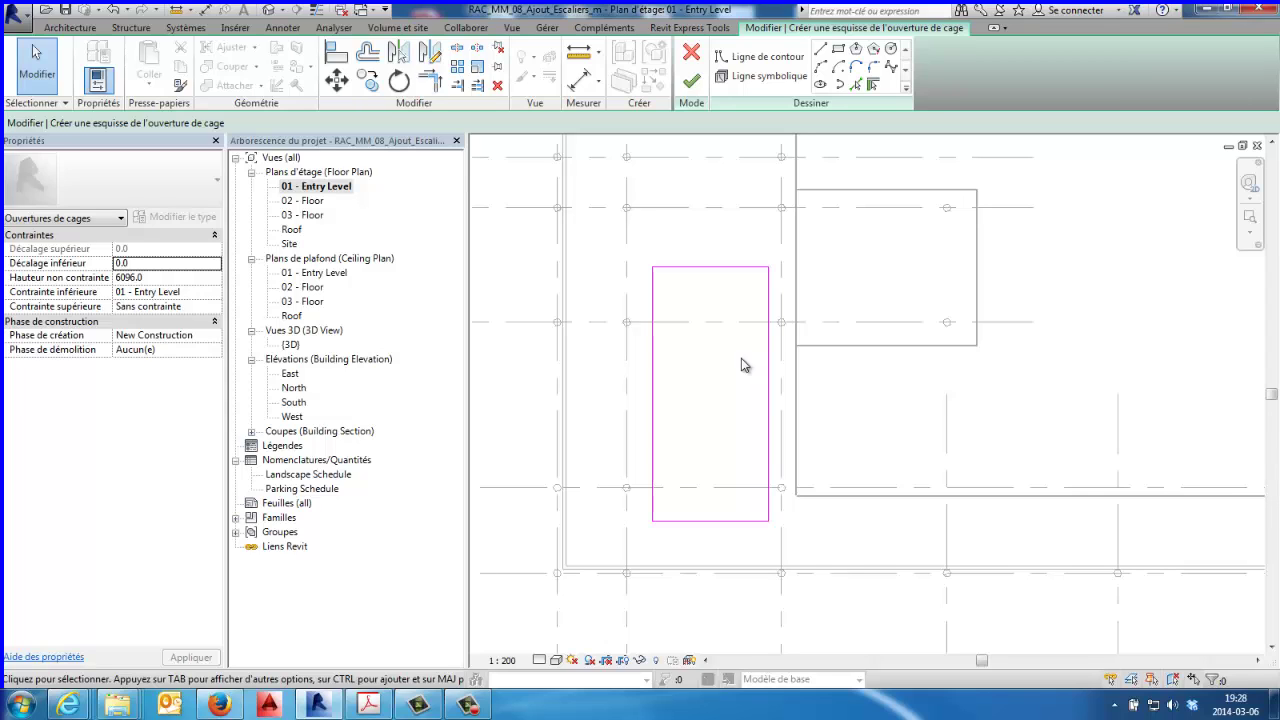
# Step: Place the shaft outline's right edge 2617 from the grid line
pyautogui.click(769, 430)
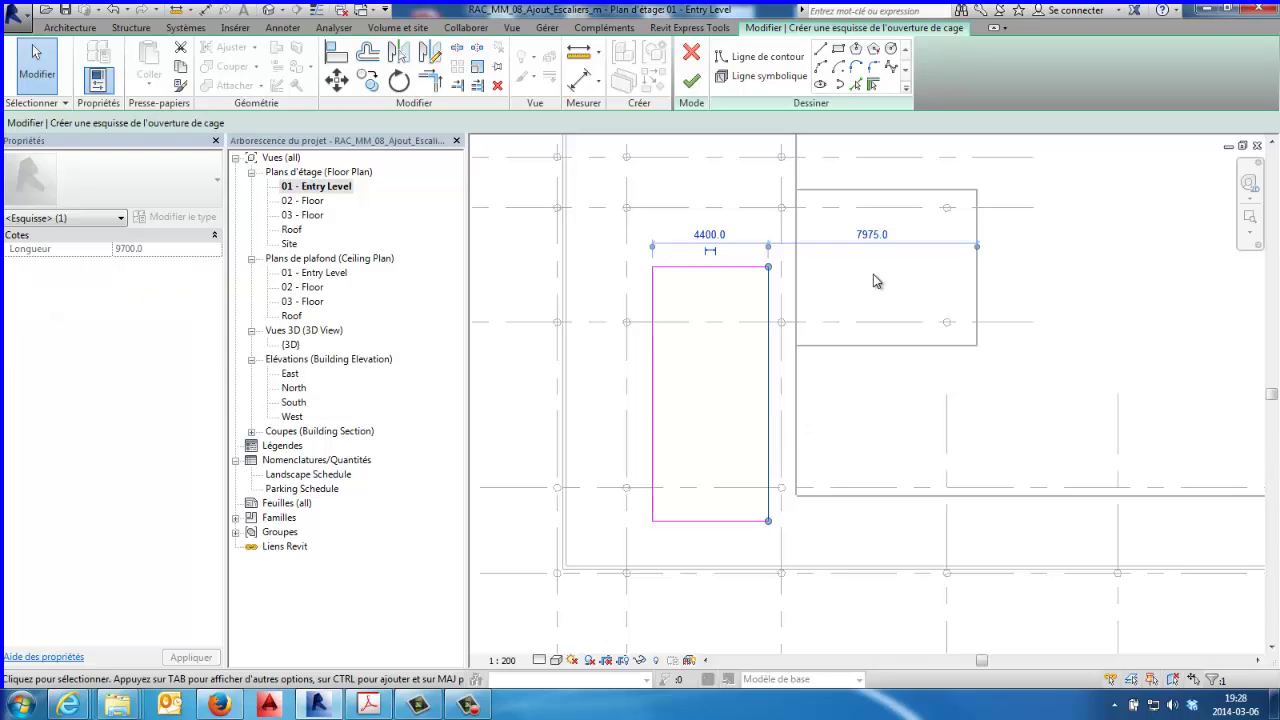
pyautogui.scroll(2, 873, 274)
pyautogui.moveTo(845, 370); pyautogui.dragTo(805, 460, button='middle')
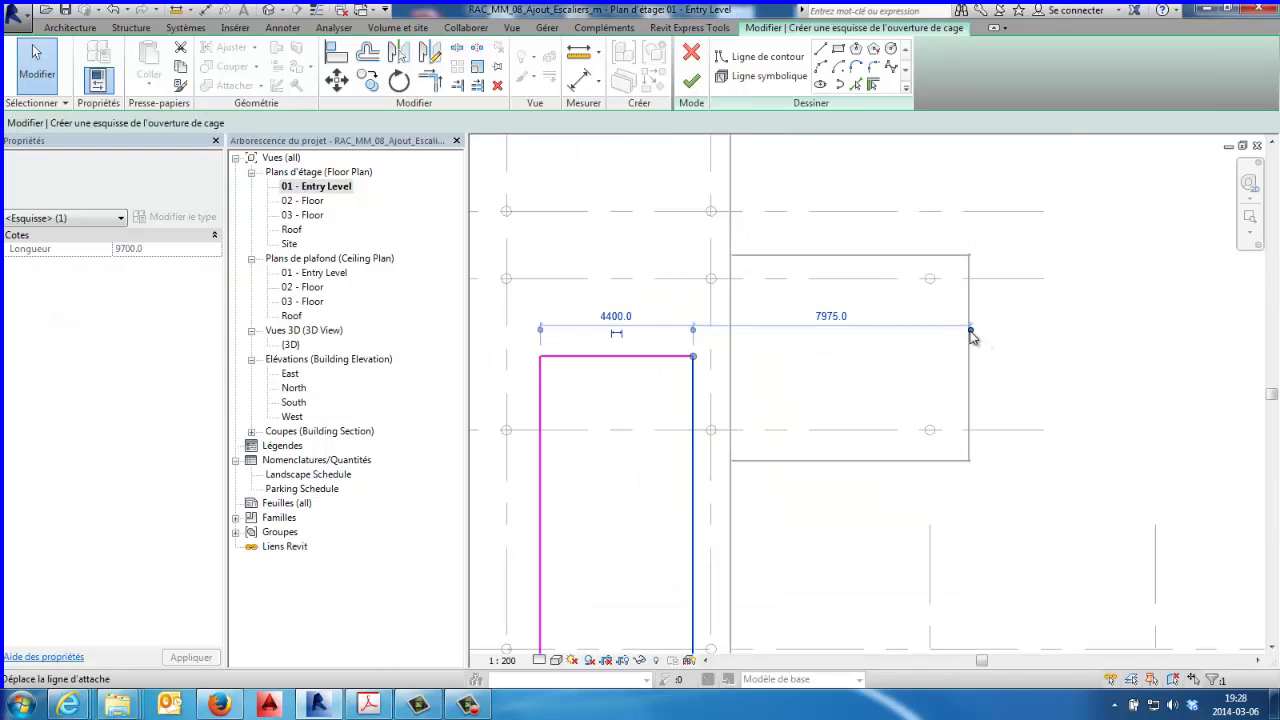
pyautogui.moveTo(972, 338); pyautogui.dragTo(711, 380)
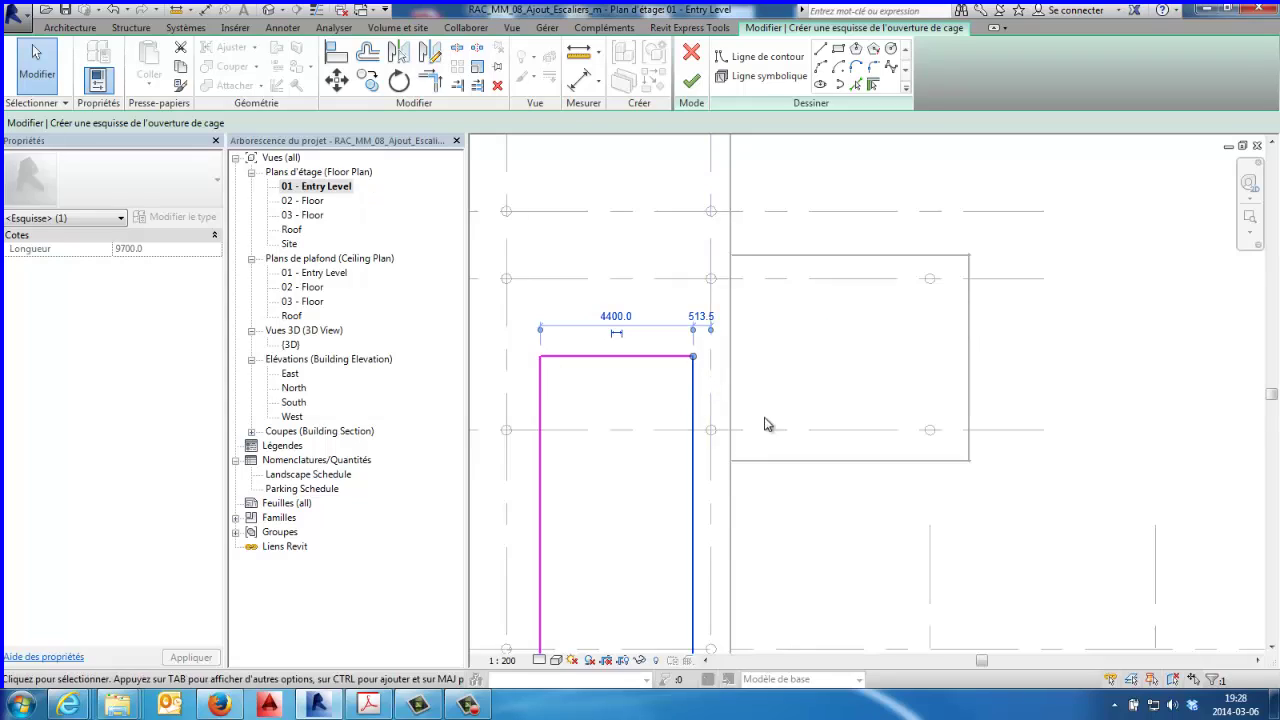
pyautogui.click(701, 316)
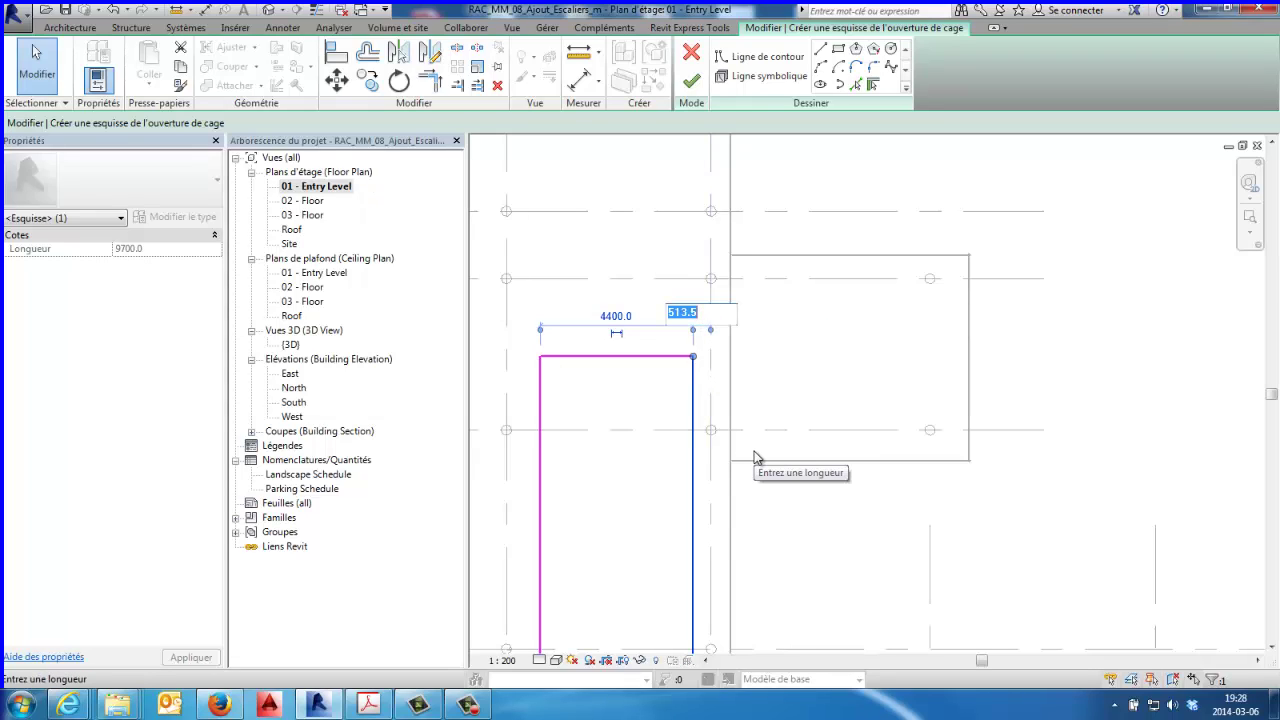
pyautogui.write('261')
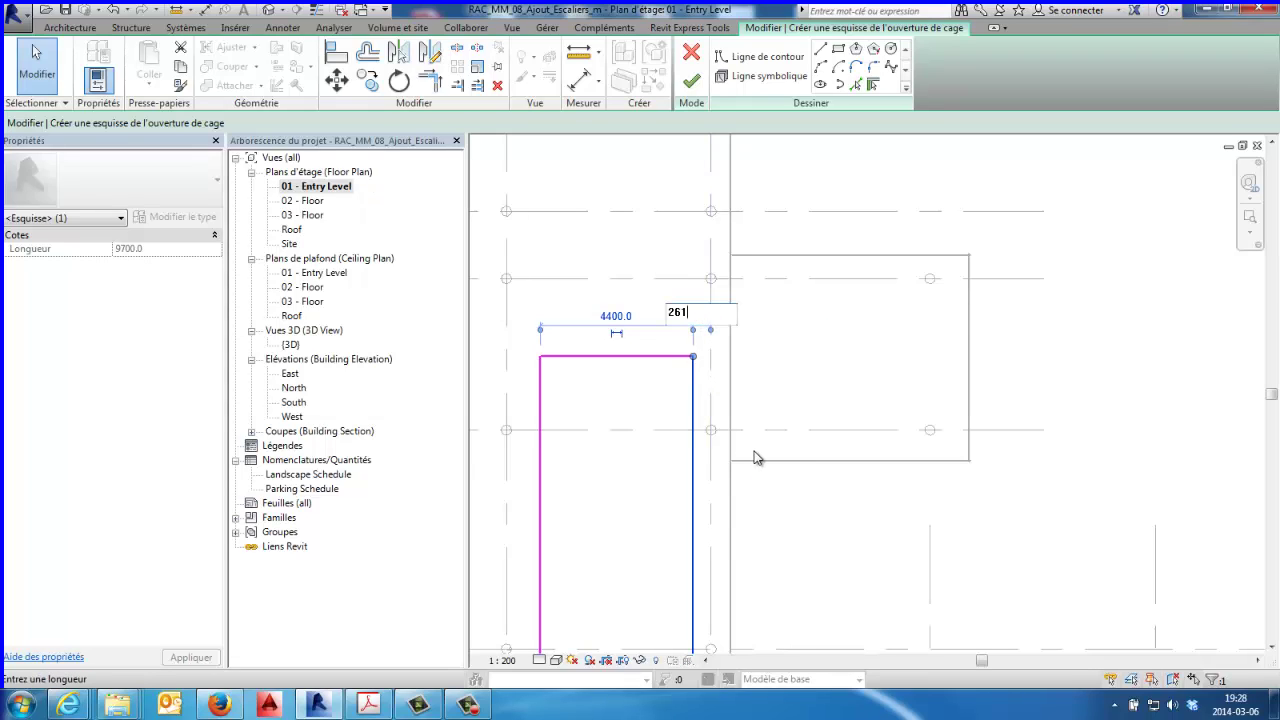
pyautogui.write('7')
pyautogui.press('Return')
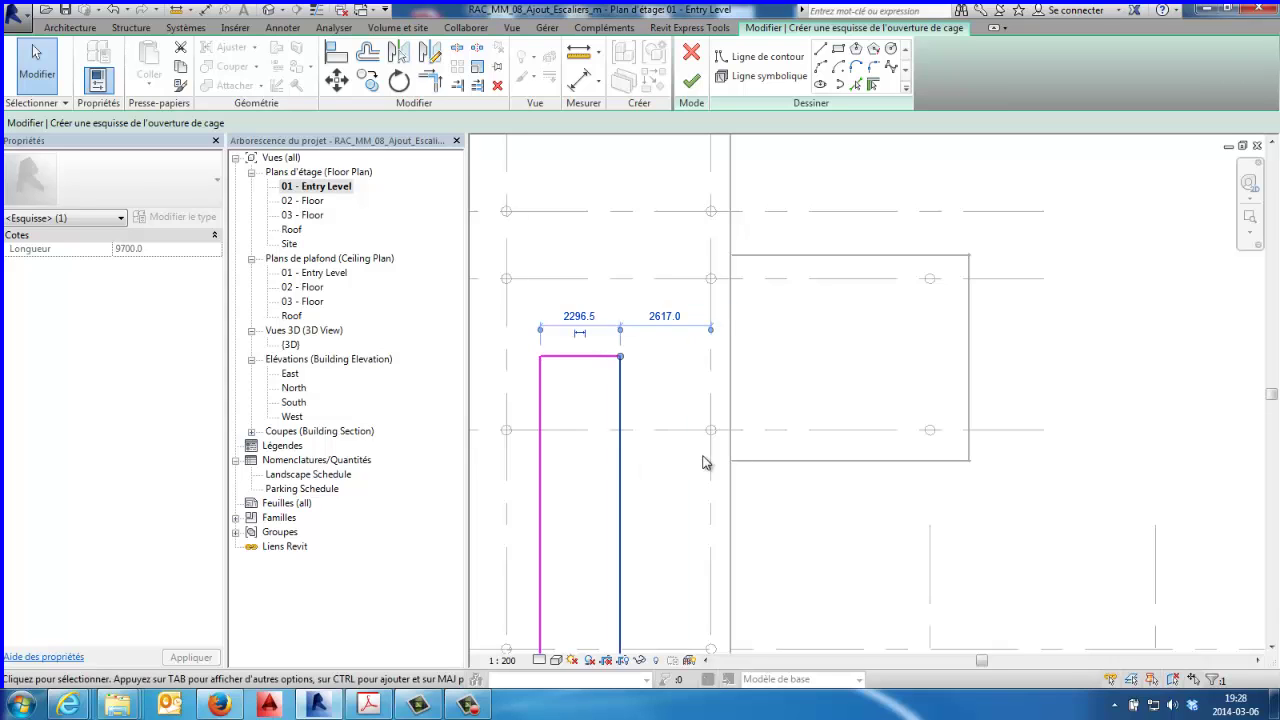
pyautogui.moveTo(706, 457)
pyautogui.mouseDown(button='middle')
pyautogui.moveTo(780, 423)
pyautogui.moveTo(731, 318)
pyautogui.mouseUp(button='middle')
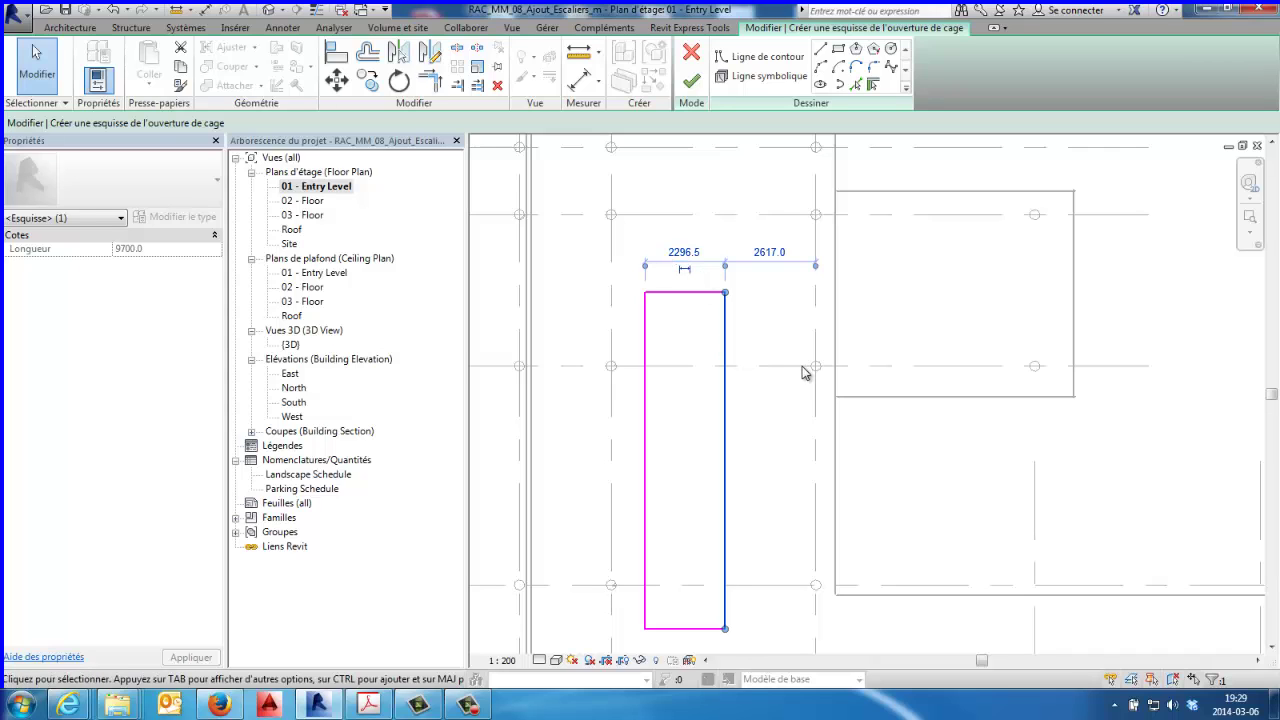
# Step: Set the shaft outline's width to 2820 by moving its left edge
pyautogui.click(647, 429)
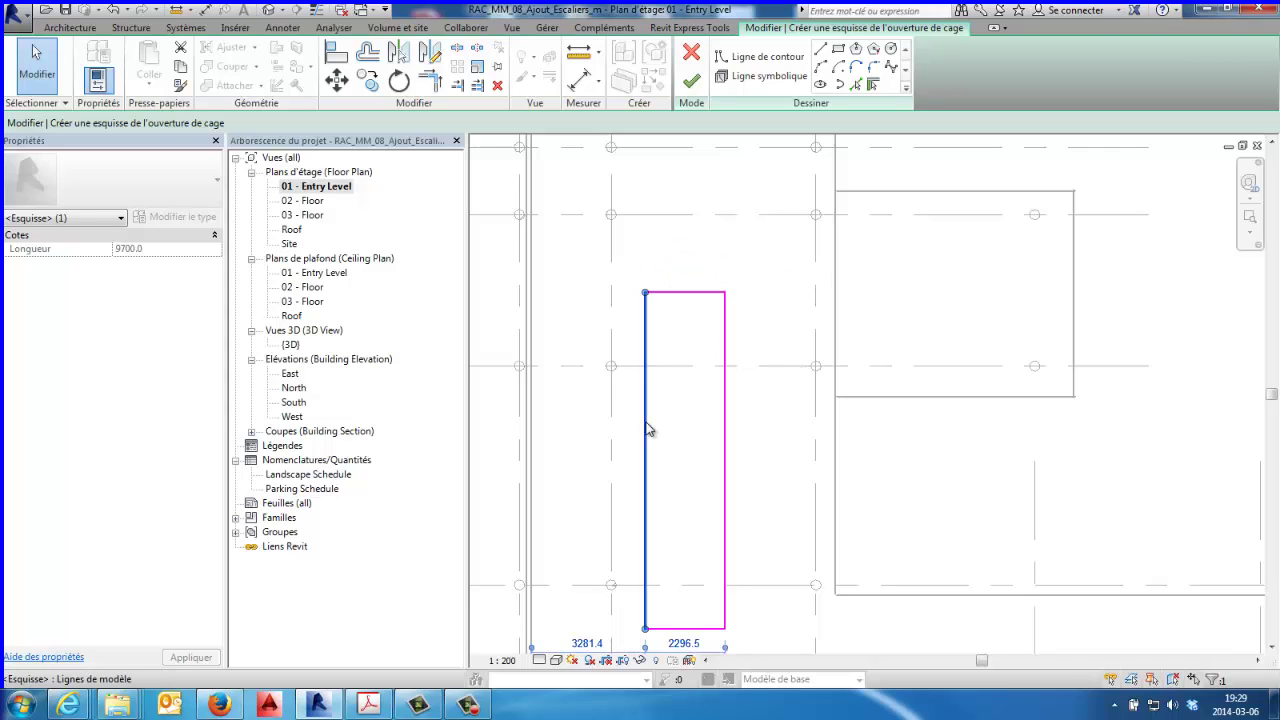
pyautogui.moveTo(670, 542); pyautogui.dragTo(644, 455, button='middle')
pyautogui.scroll(1, 644, 455)
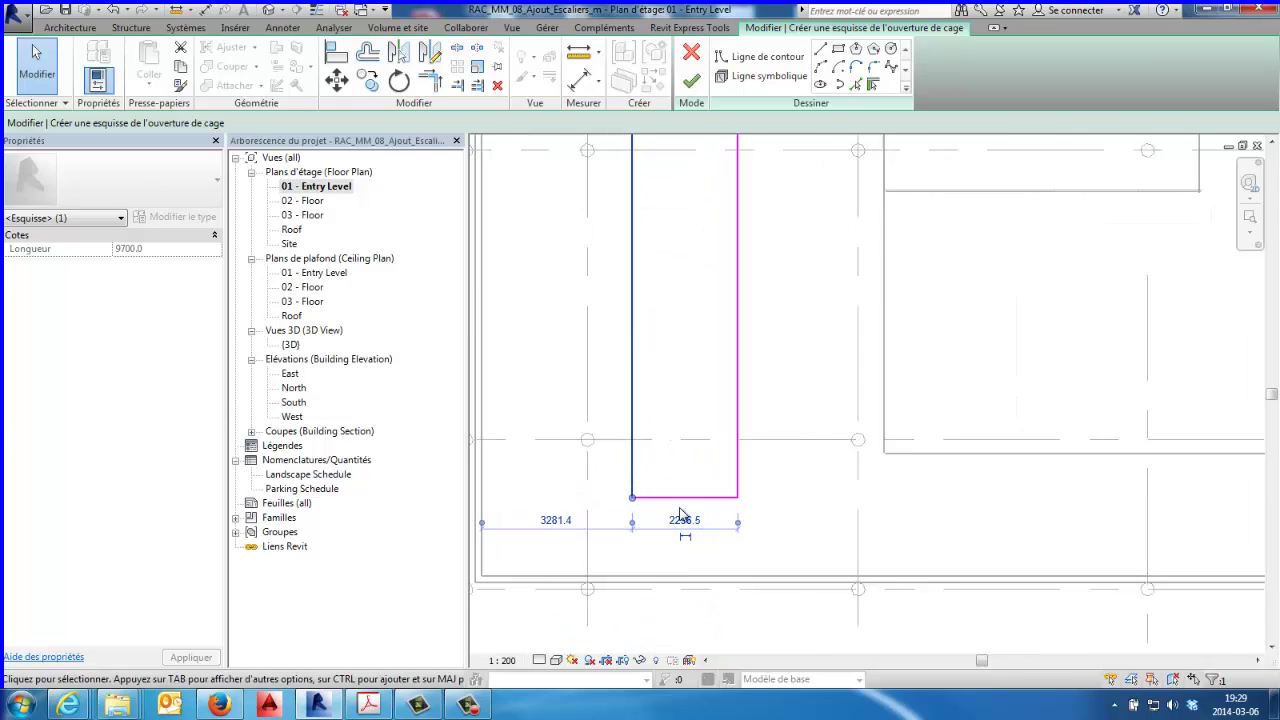
pyautogui.scroll(1, 660, 490)
pyautogui.click(690, 528)
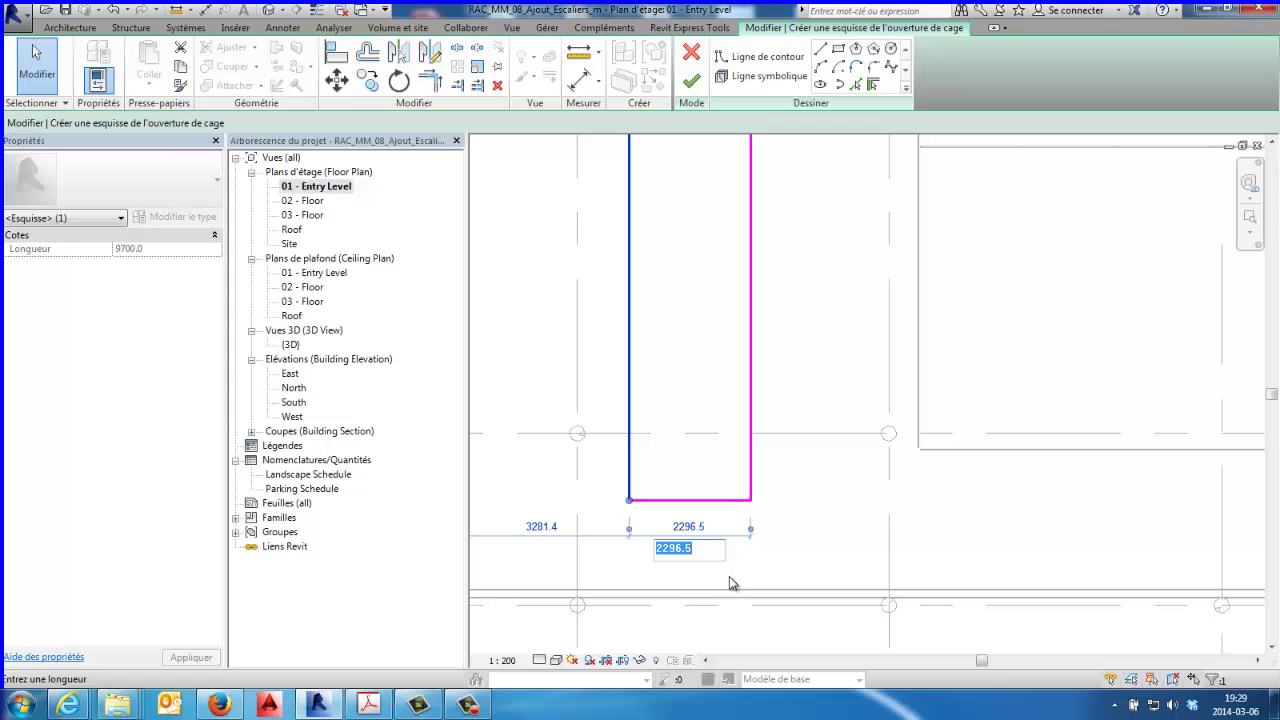
pyautogui.write('282')
pyautogui.write('09')
pyautogui.press('BackSpace')
pyautogui.press('Return')
pyautogui.press('Escape')
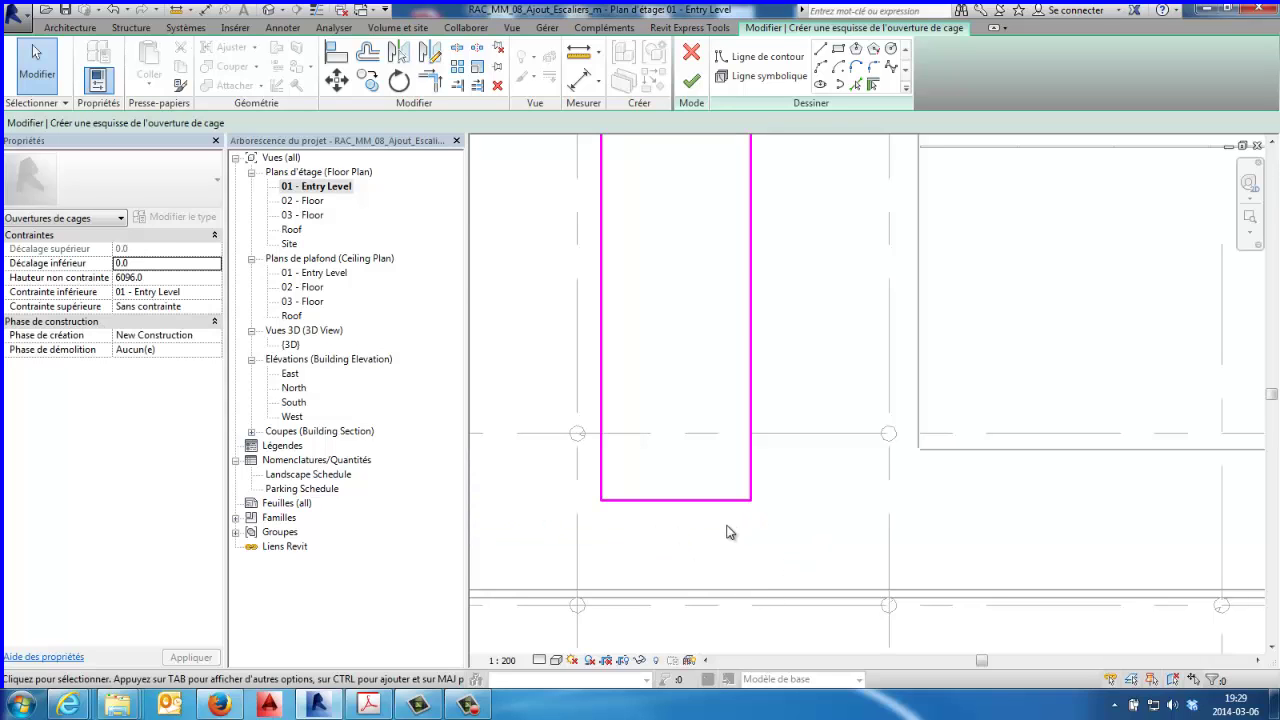
# Step: Place the shaft outline's top edge 1422 from the grid line
pyautogui.scroll(-1, 727, 532)
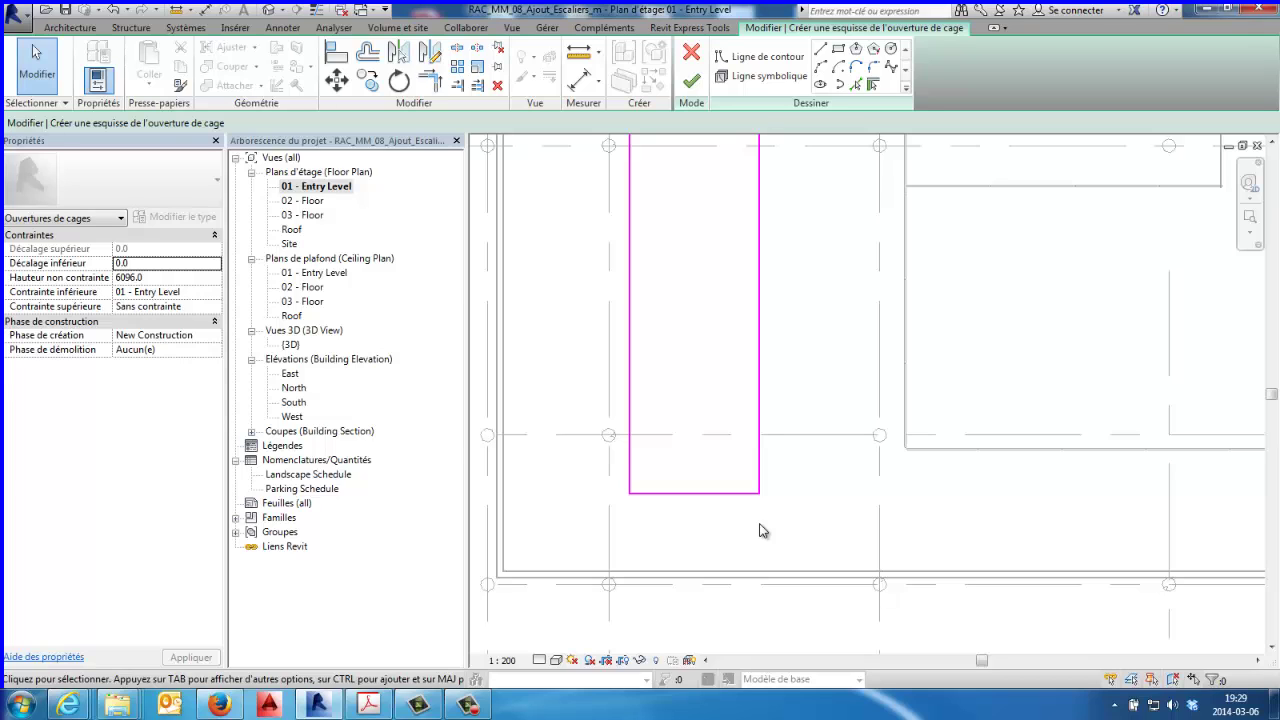
pyautogui.moveTo(700, 337); pyautogui.dragTo(673, 519, button='middle')
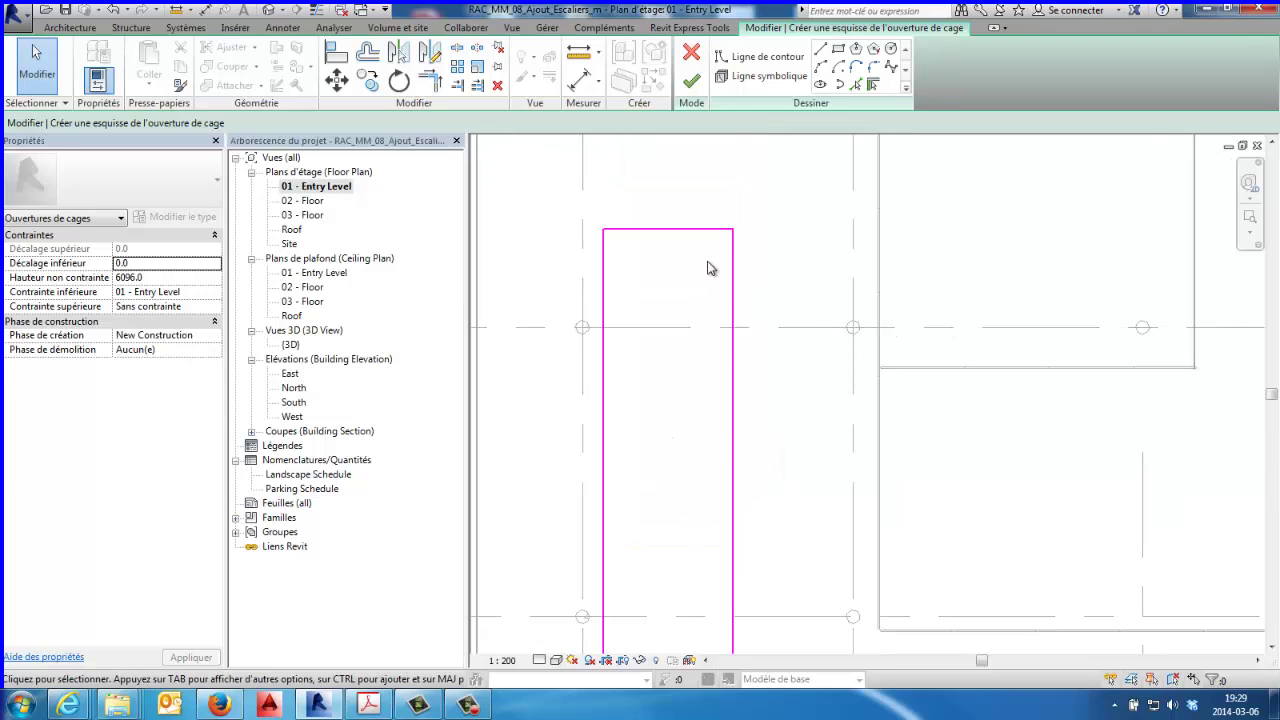
pyautogui.click(698, 231)
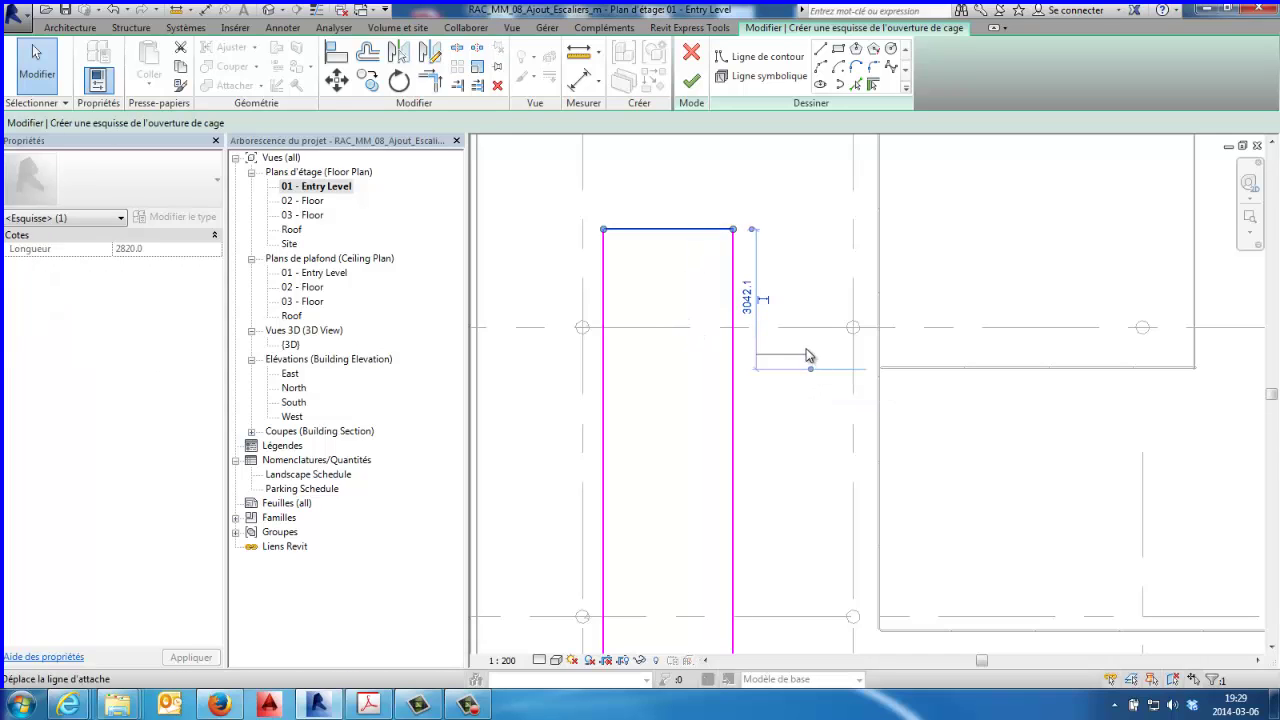
pyautogui.moveTo(810, 368); pyautogui.dragTo(806, 330)
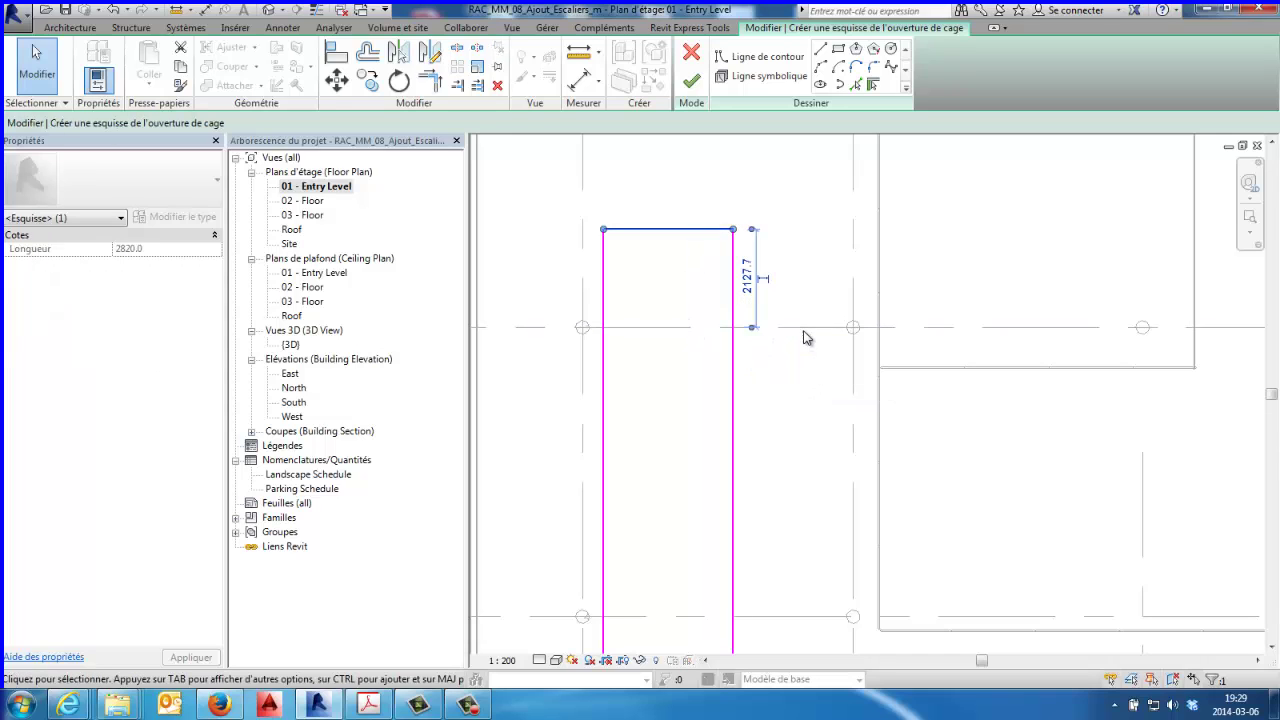
pyautogui.click(748, 290)
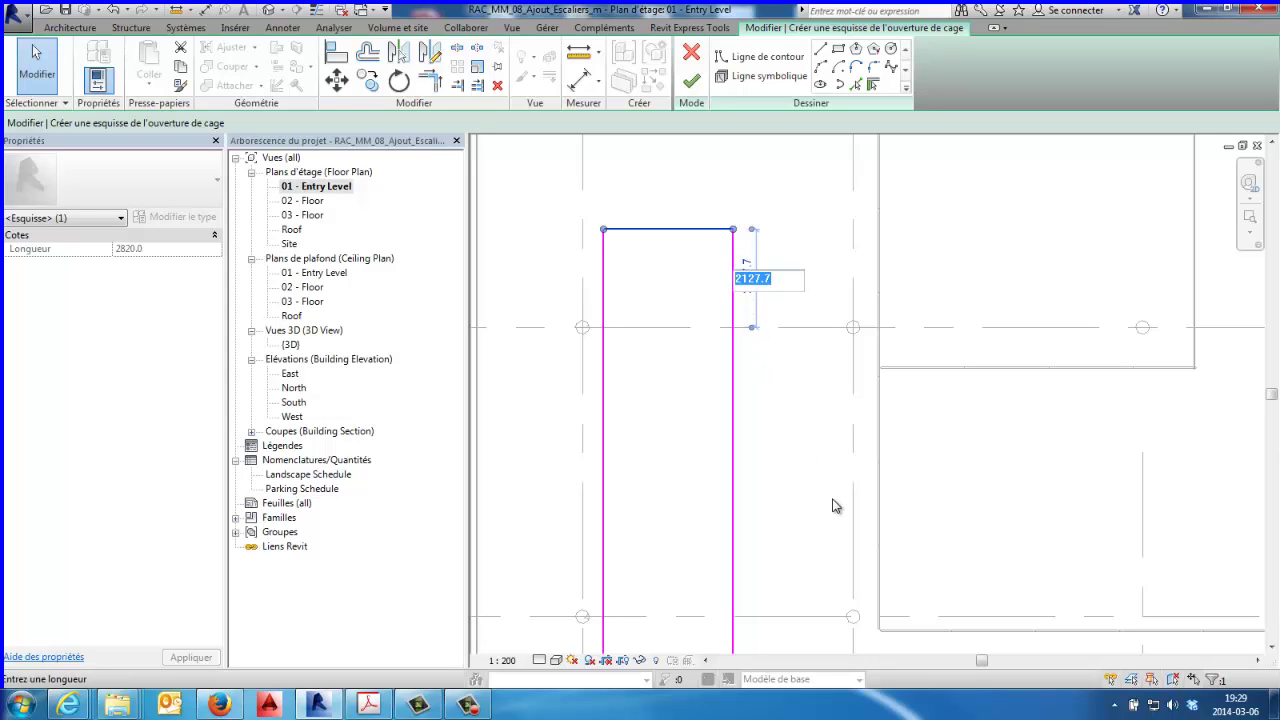
pyautogui.write('1')
pyautogui.write('422')
pyautogui.press('Return')
pyautogui.click(806, 491)
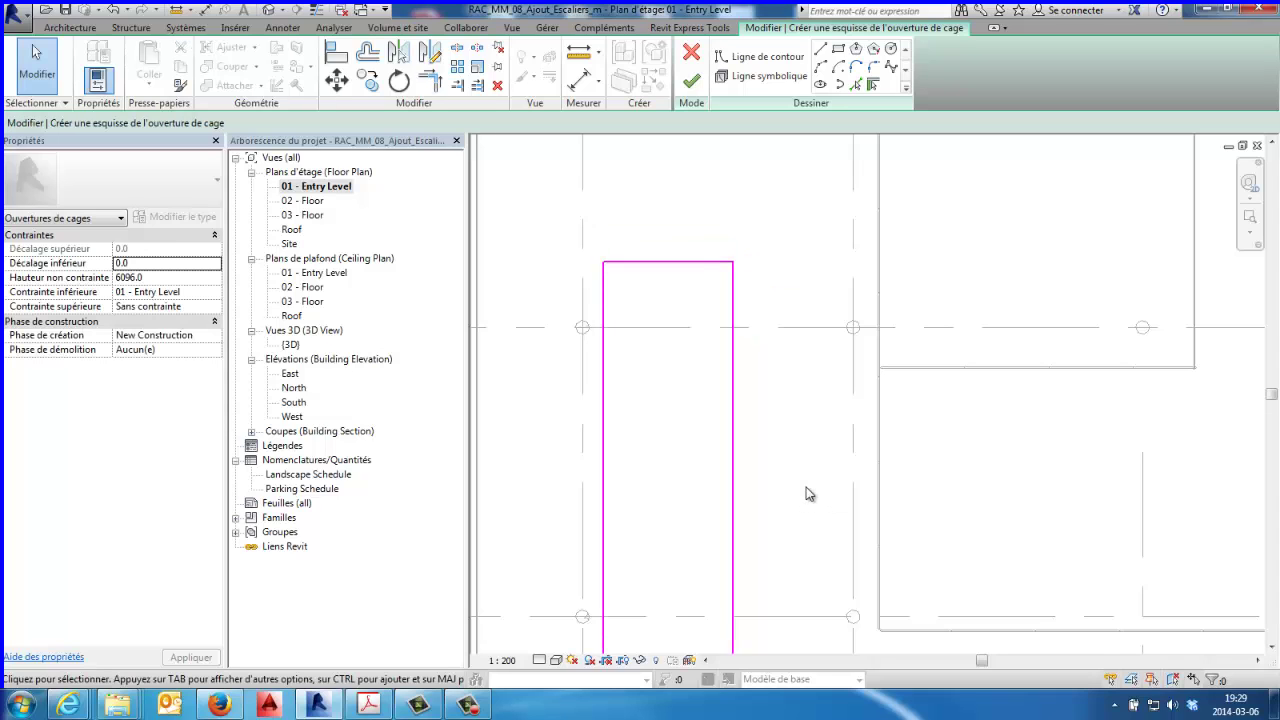
# Step: Move the bottom edge so the outline is 7925 long
pyautogui.moveTo(806, 491); pyautogui.dragTo(803, 431, button='middle')
pyautogui.scroll(-1, 700, 558)
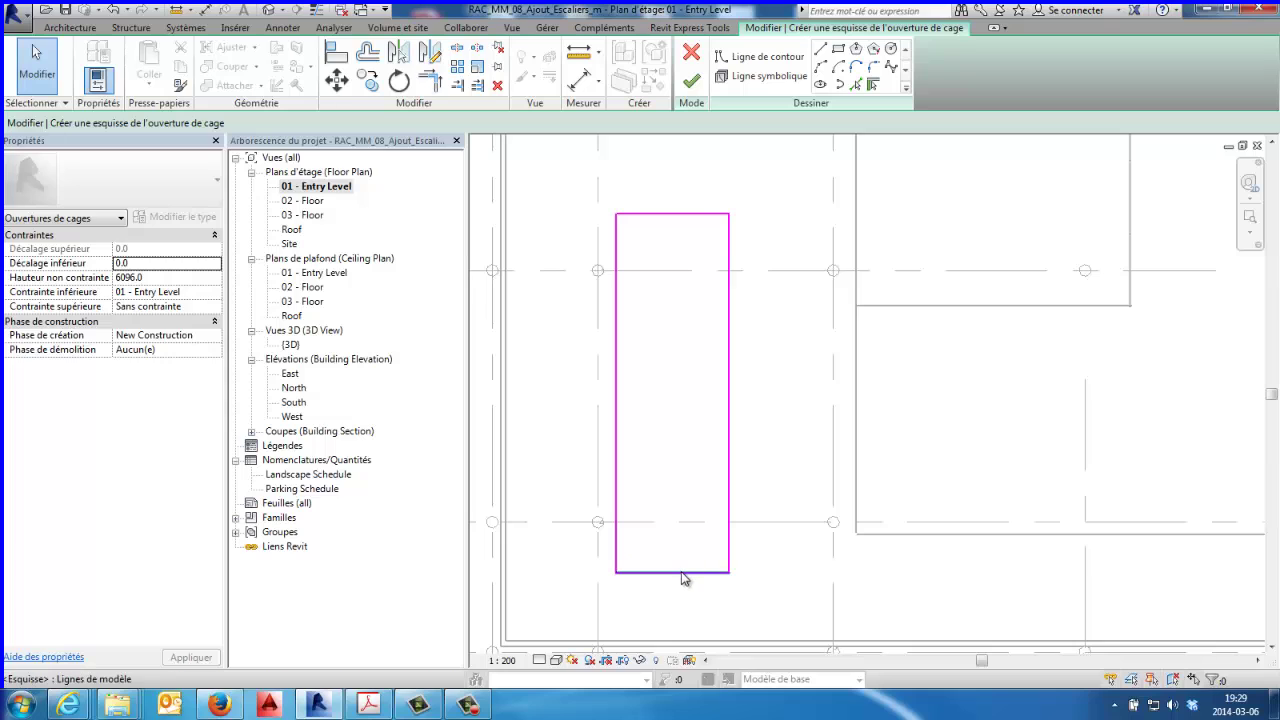
pyautogui.click(683, 572)
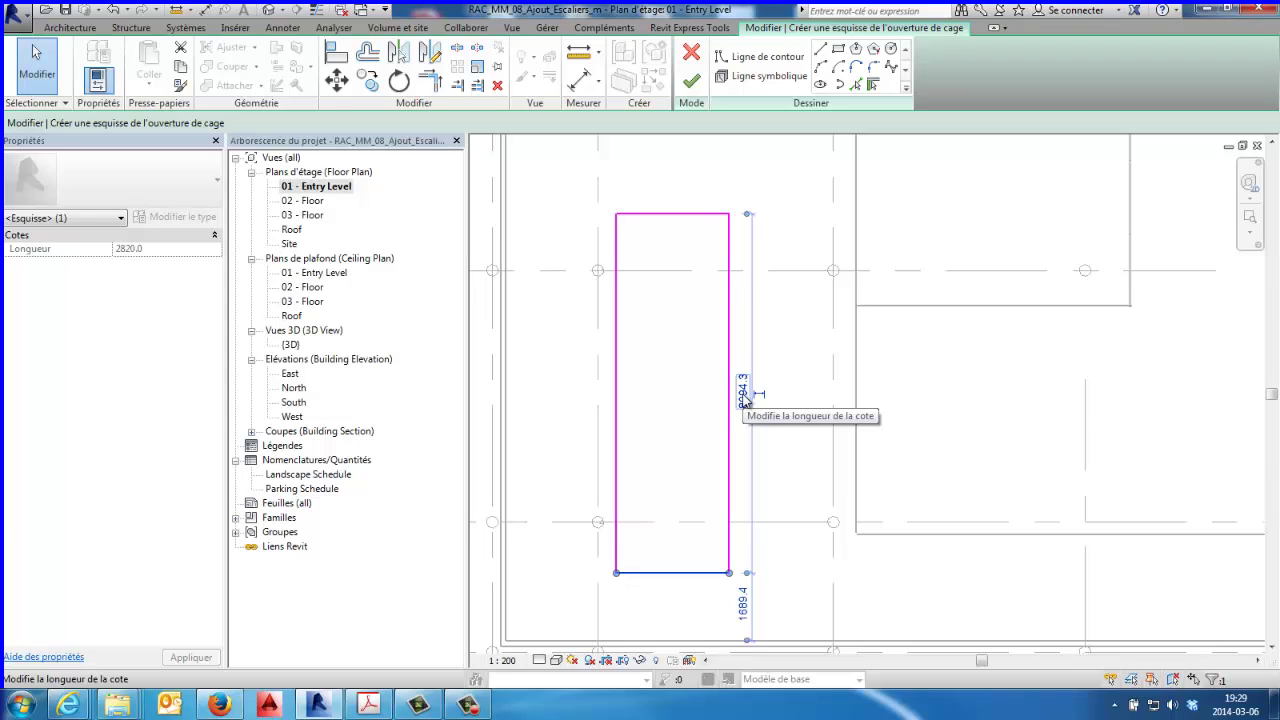
pyautogui.click(744, 395)
pyautogui.write('7')
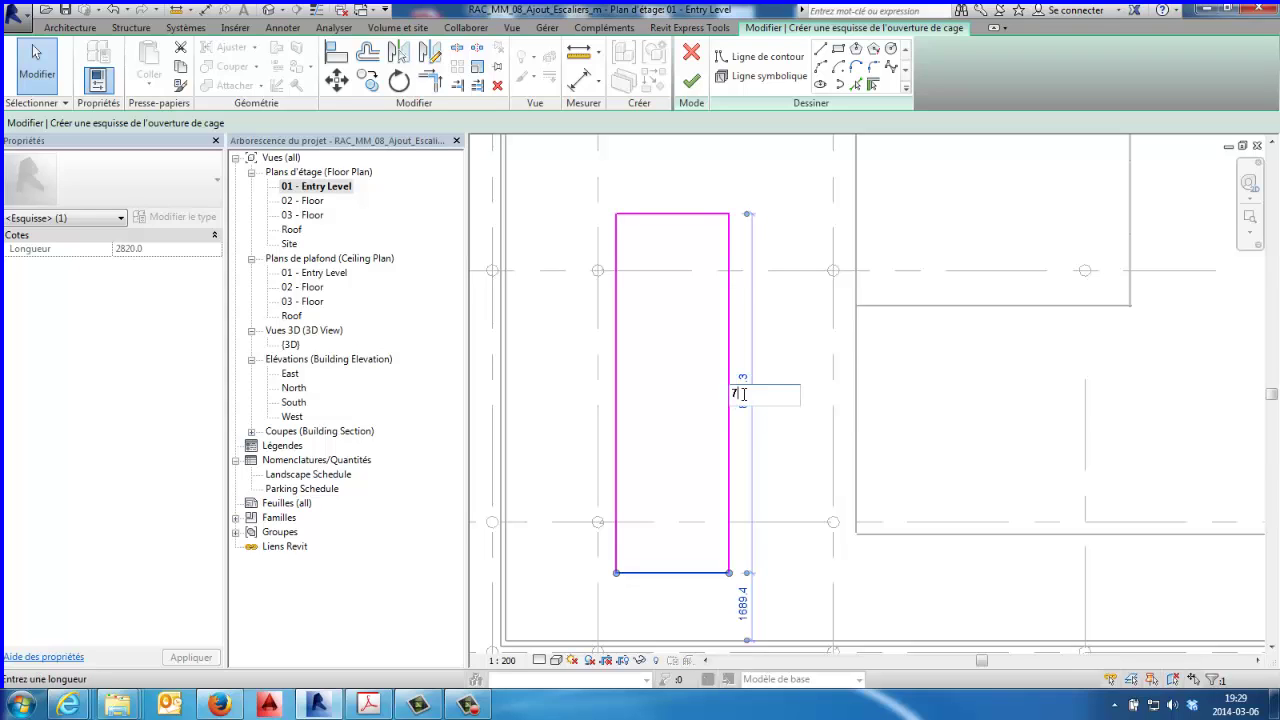
pyautogui.write('925')
pyautogui.press('Return')
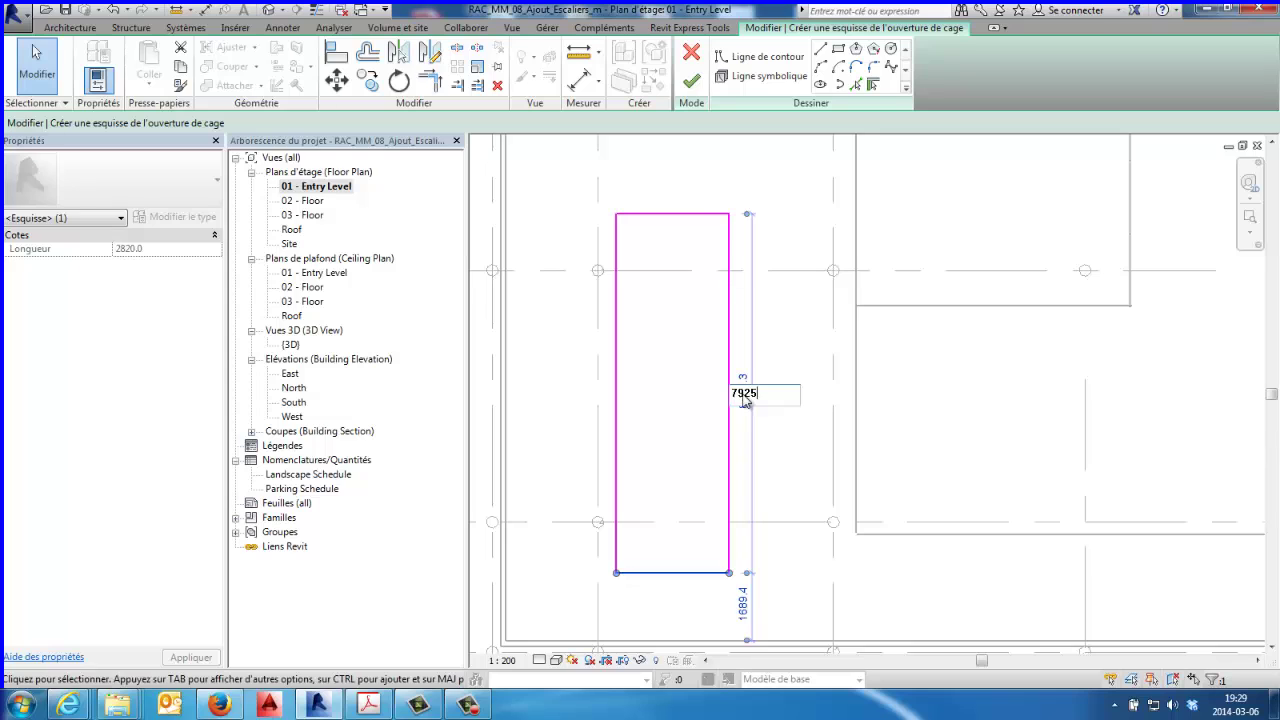
pyautogui.click(773, 448)
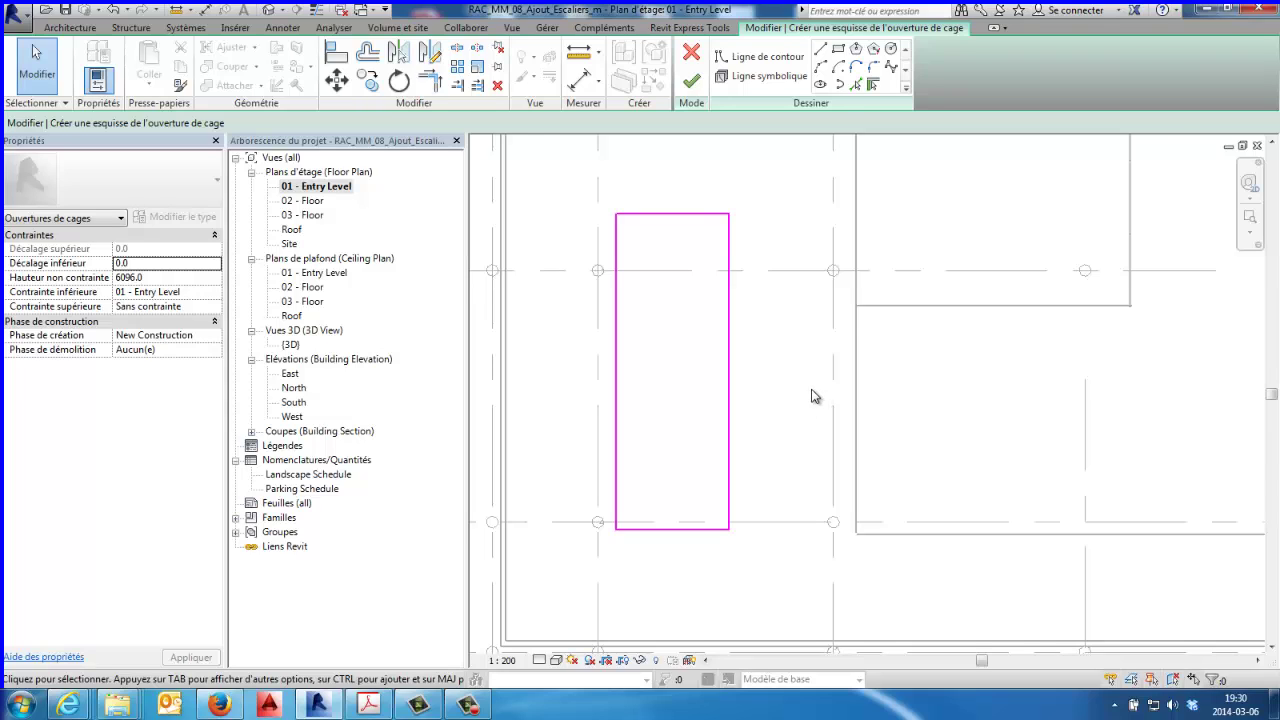
# Step: Copy the opening rectangle from its top-edge midpoint straight up by =7925+30
pyautogui.scroll(-2, 812, 396)
pyautogui.moveTo(806, 414)
pyautogui.mouseDown(button='middle')
pyautogui.moveTo(829, 437)
pyautogui.moveTo(866, 428)
pyautogui.mouseUp(button='middle')
pyautogui.scroll(-1, 829, 437)
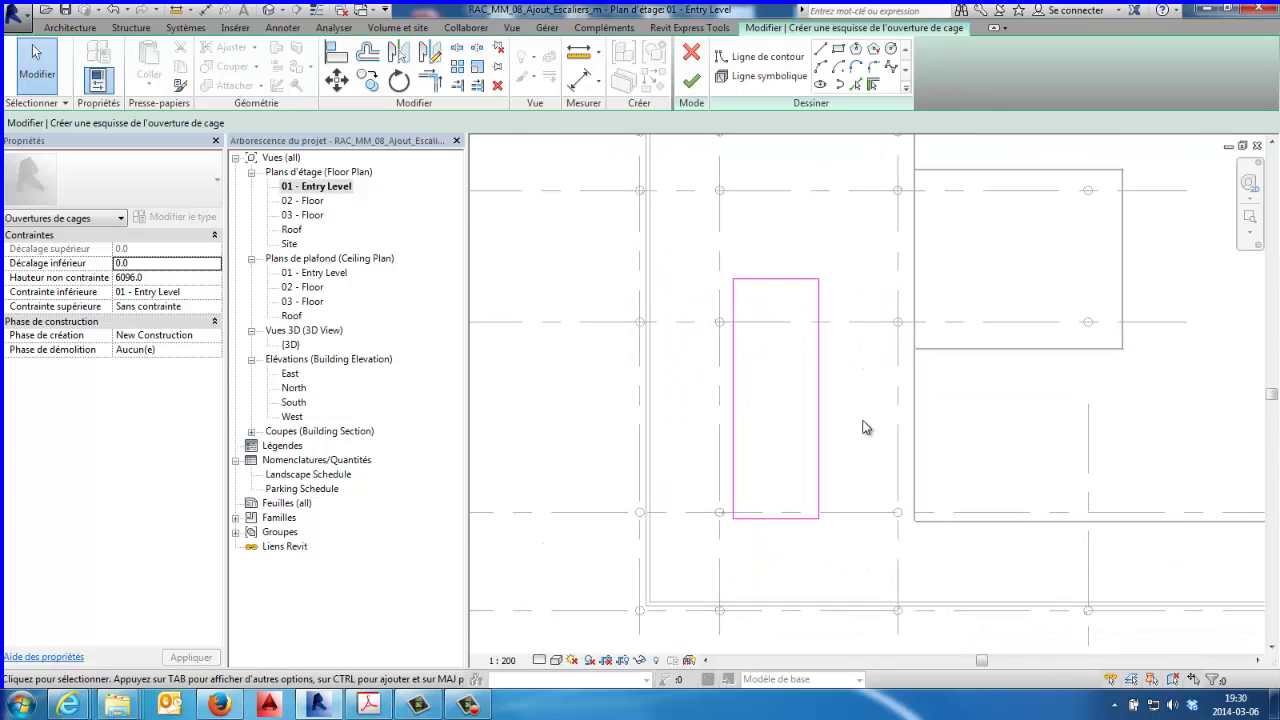
pyautogui.moveTo(700, 251); pyautogui.dragTo(840, 545)
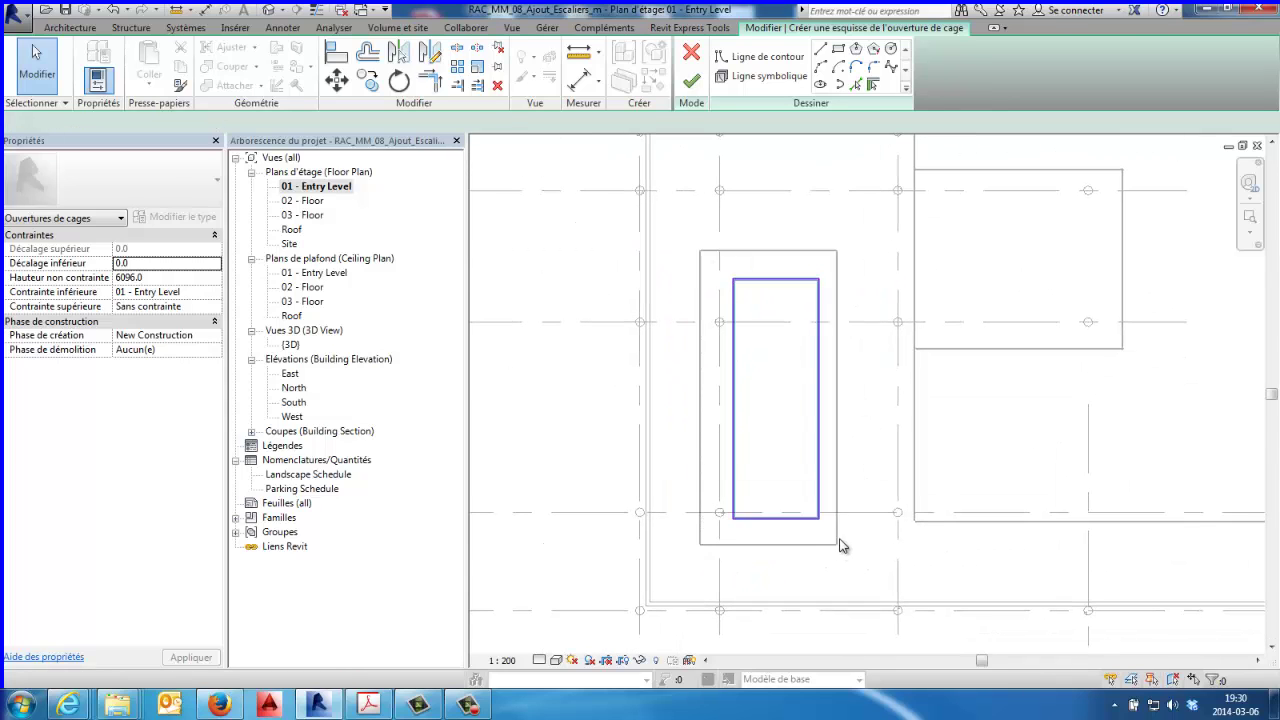
pyautogui.click(367, 88)
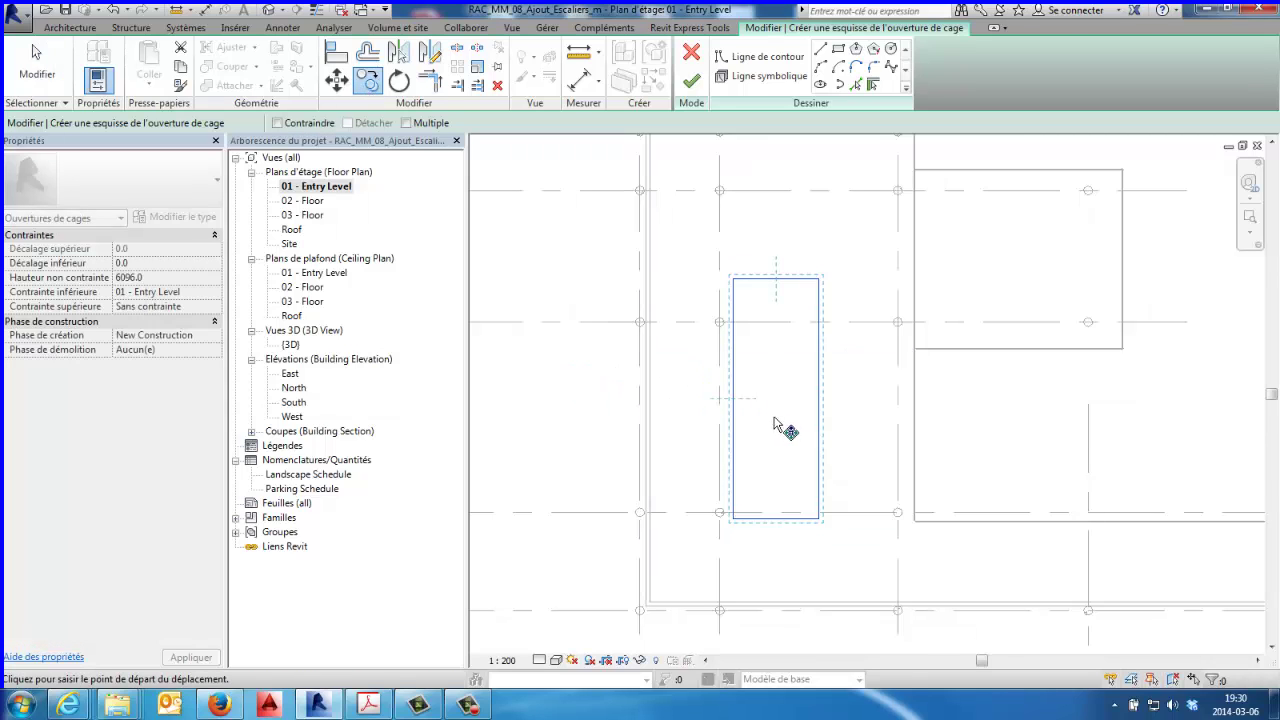
pyautogui.moveTo(806, 391); pyautogui.dragTo(813, 488, button='middle')
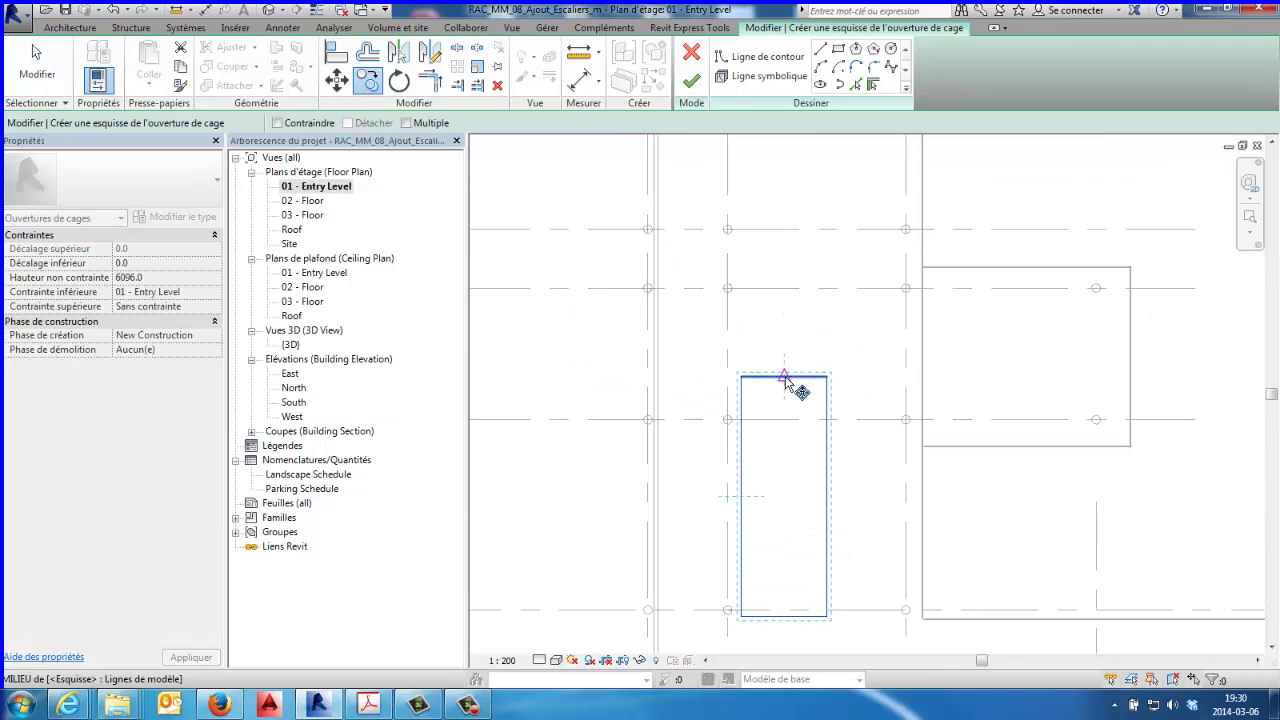
pyautogui.click(784, 377)
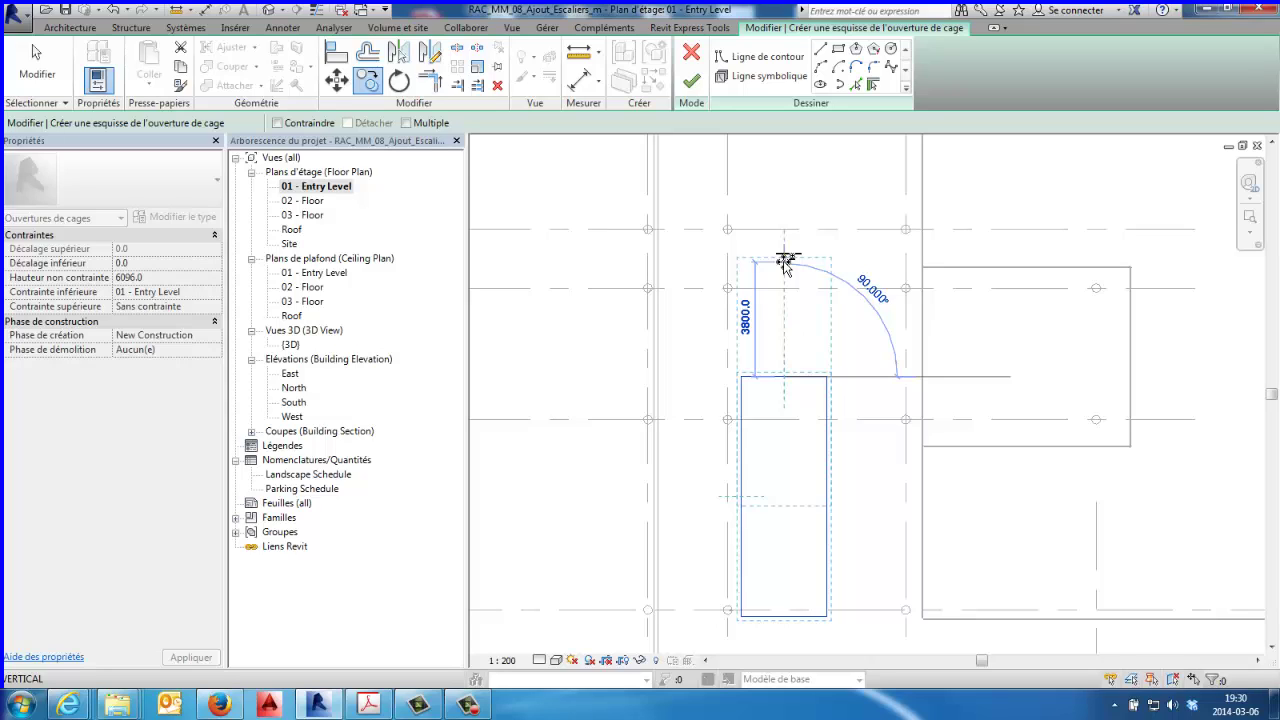
pyautogui.write('=')
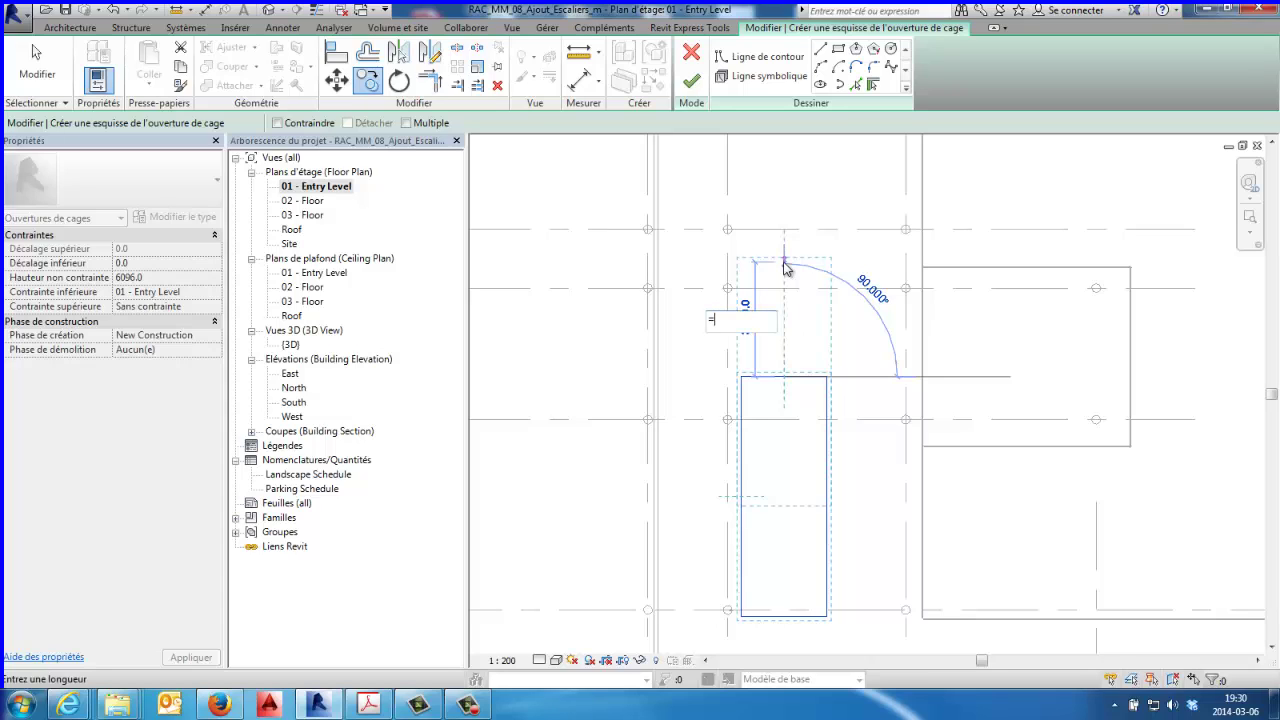
pyautogui.write('79')
pyautogui.write('25')
pyautogui.write('+')
pyautogui.write('3')
pyautogui.write('048')
pyautogui.press('Return')
pyautogui.press('Escape')
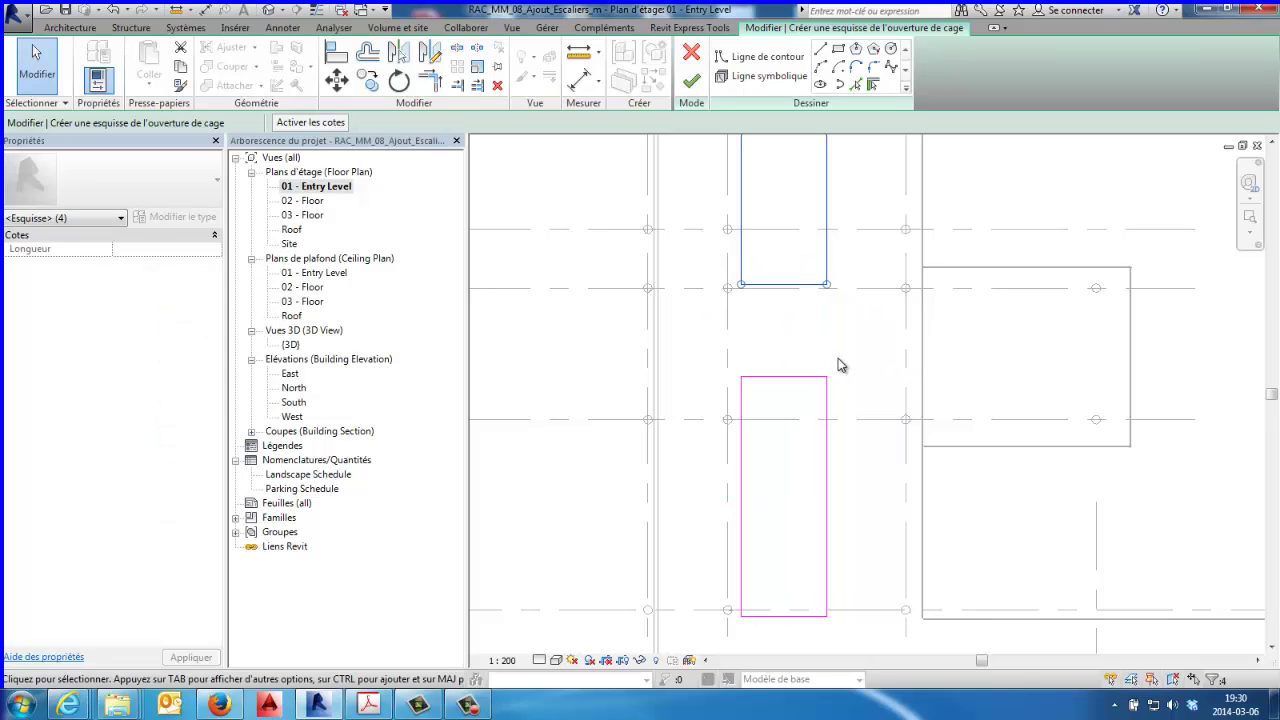
# Step: Select all four lines of the upper copied rectangle
pyautogui.scroll(-2, 837, 363)
pyautogui.moveTo(848, 363); pyautogui.dragTo(826, 500, button='middle')
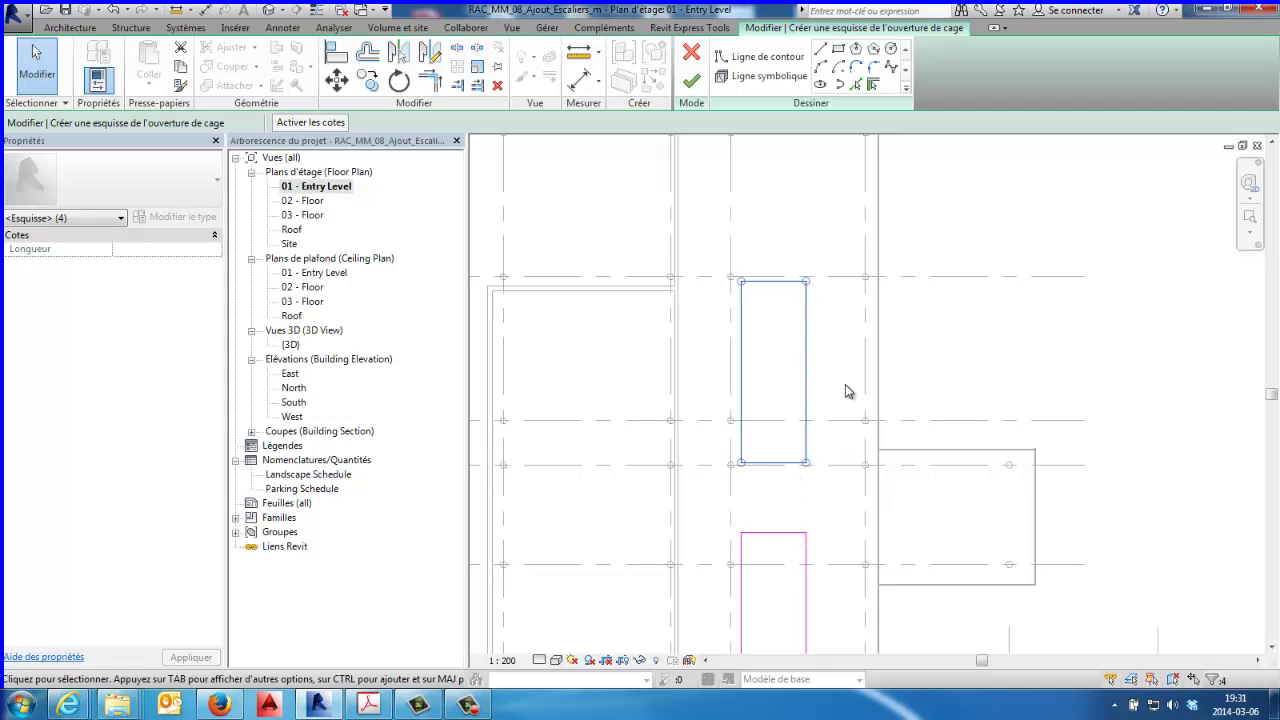
pyautogui.moveTo(831, 362); pyautogui.dragTo(829, 445, button='middle')
pyautogui.click(811, 331)
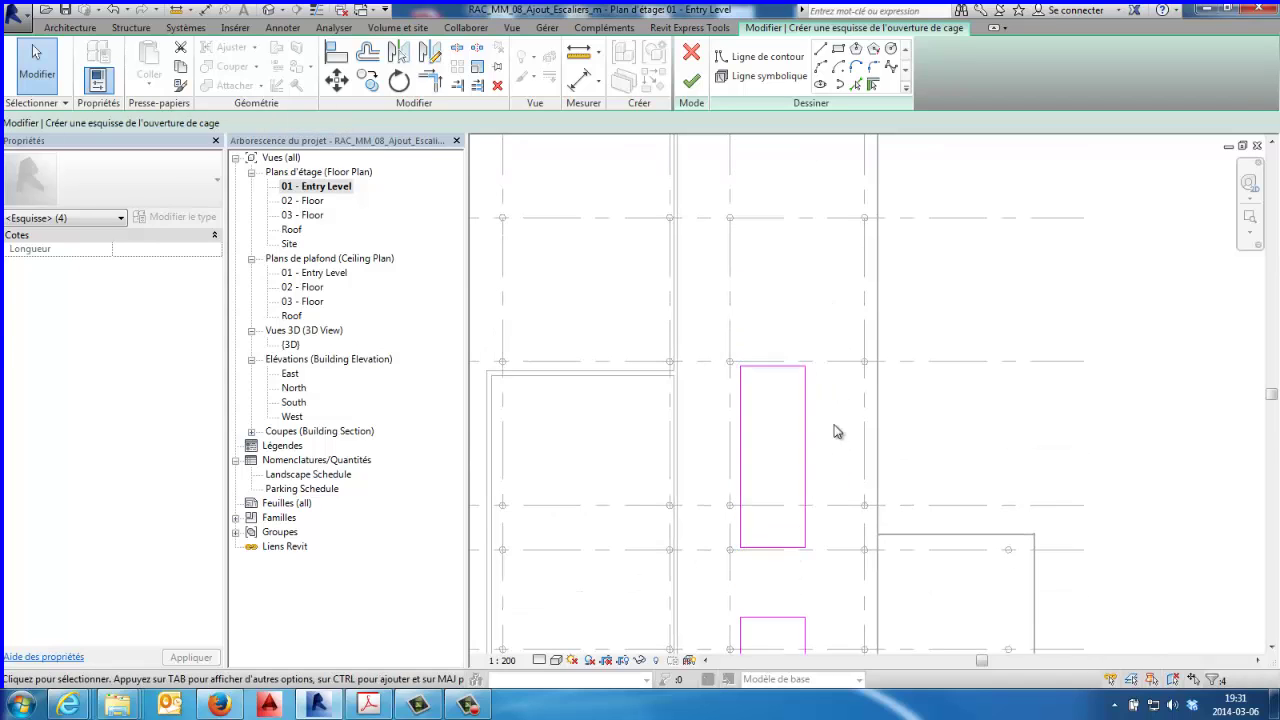
pyautogui.scroll(1, 834, 431)
pyautogui.scroll(1, 849, 449)
pyautogui.moveTo(863, 421); pyautogui.dragTo(858, 340, button='middle')
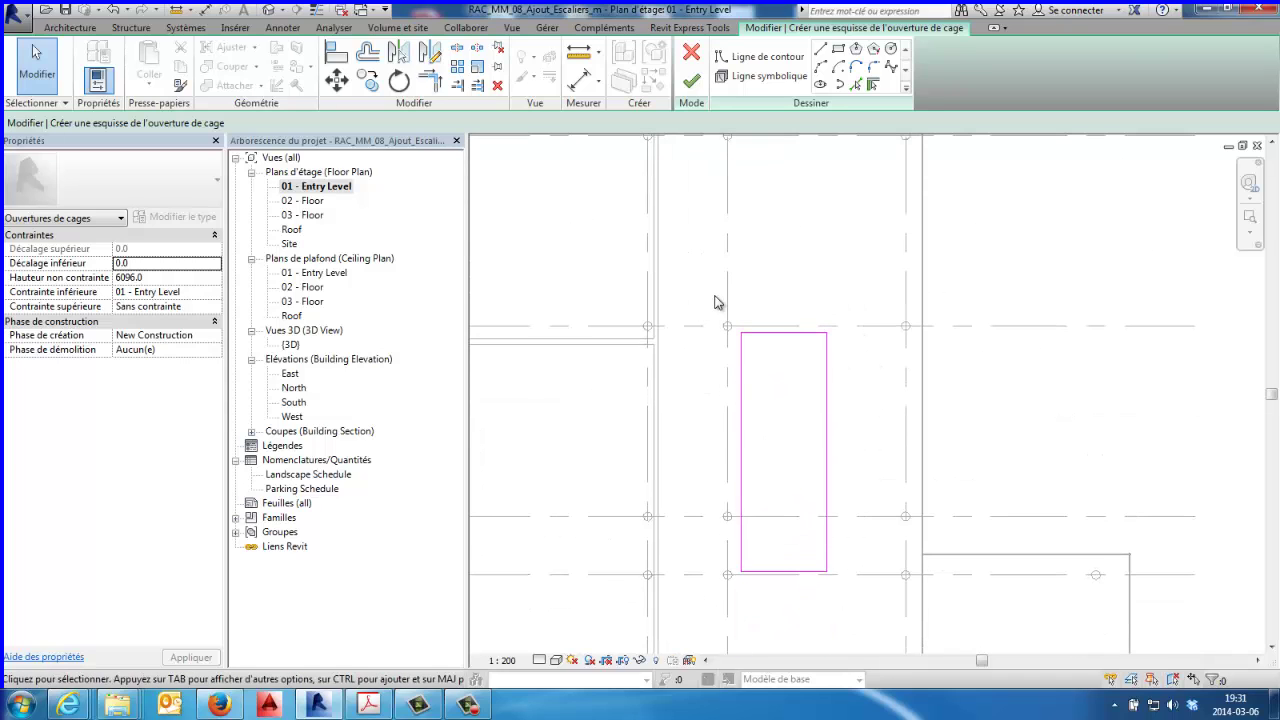
pyautogui.moveTo(710, 293); pyautogui.dragTo(848, 603)
pyautogui.moveTo(881, 524); pyautogui.dragTo(735, 320)
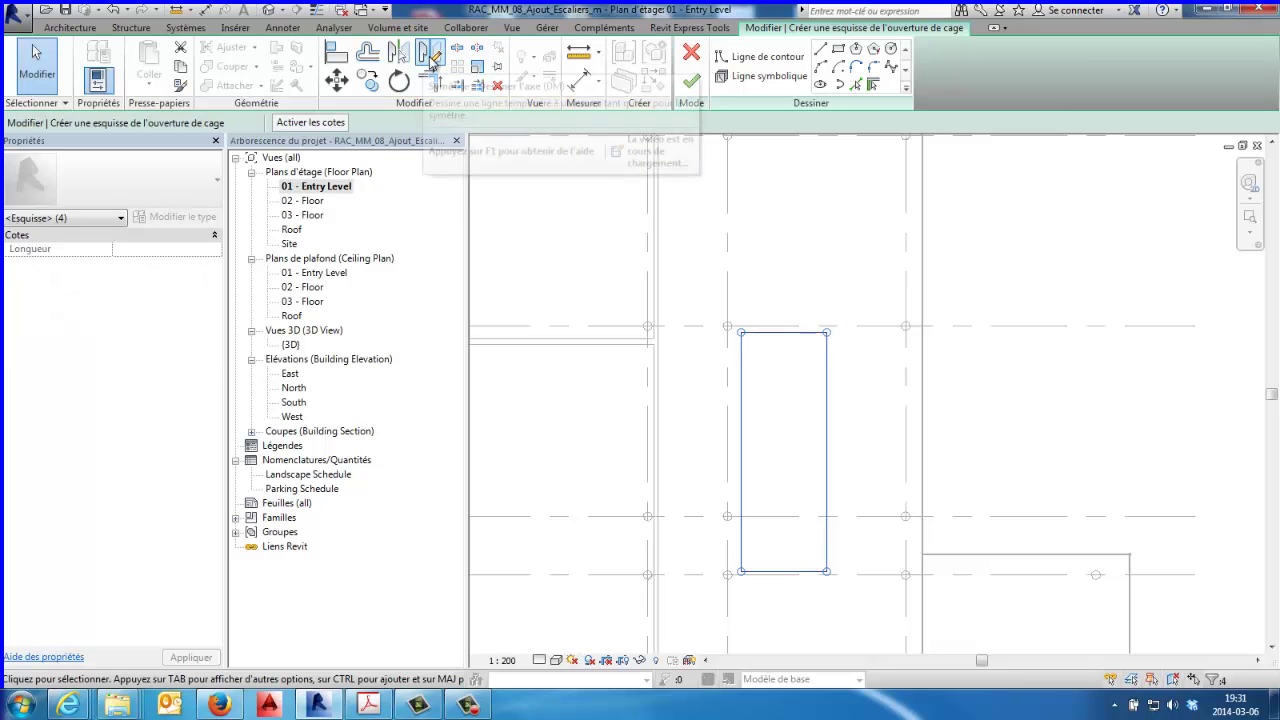
# Step: Mirror a copy of the upper rectangle about an axis 1524 above its top-right corner
pyautogui.click(430, 83)
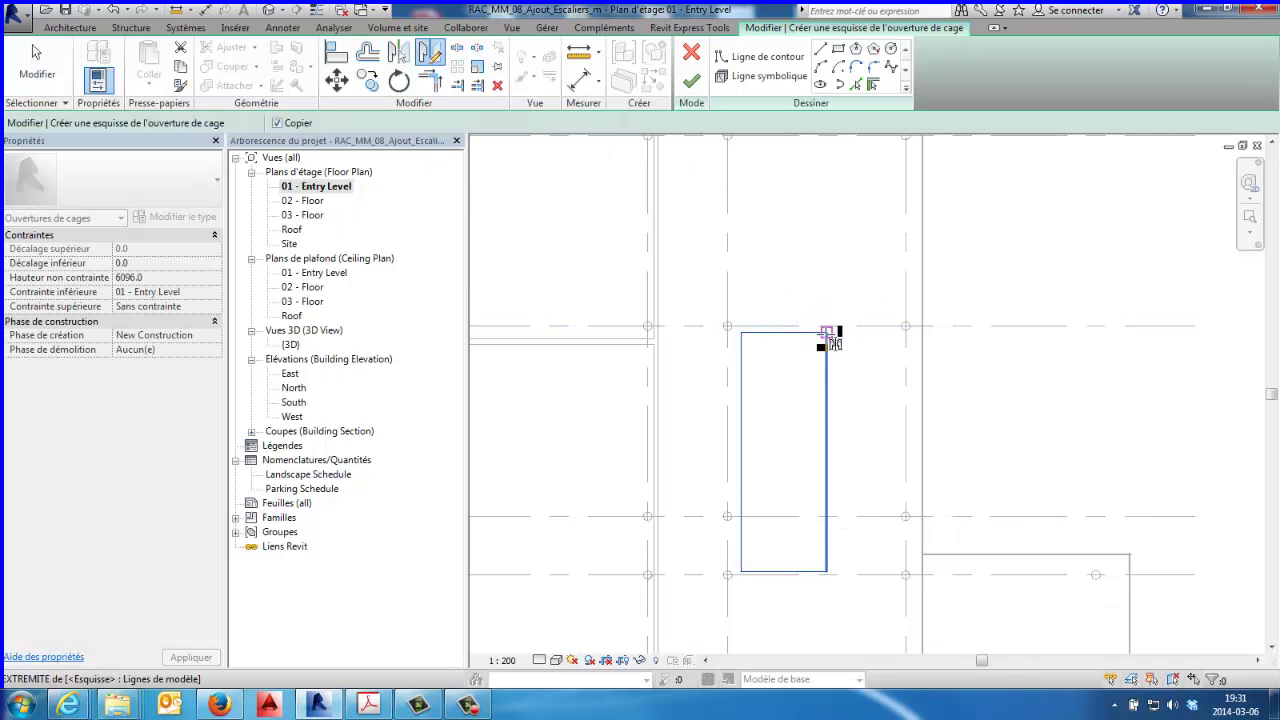
pyautogui.click(826, 332)
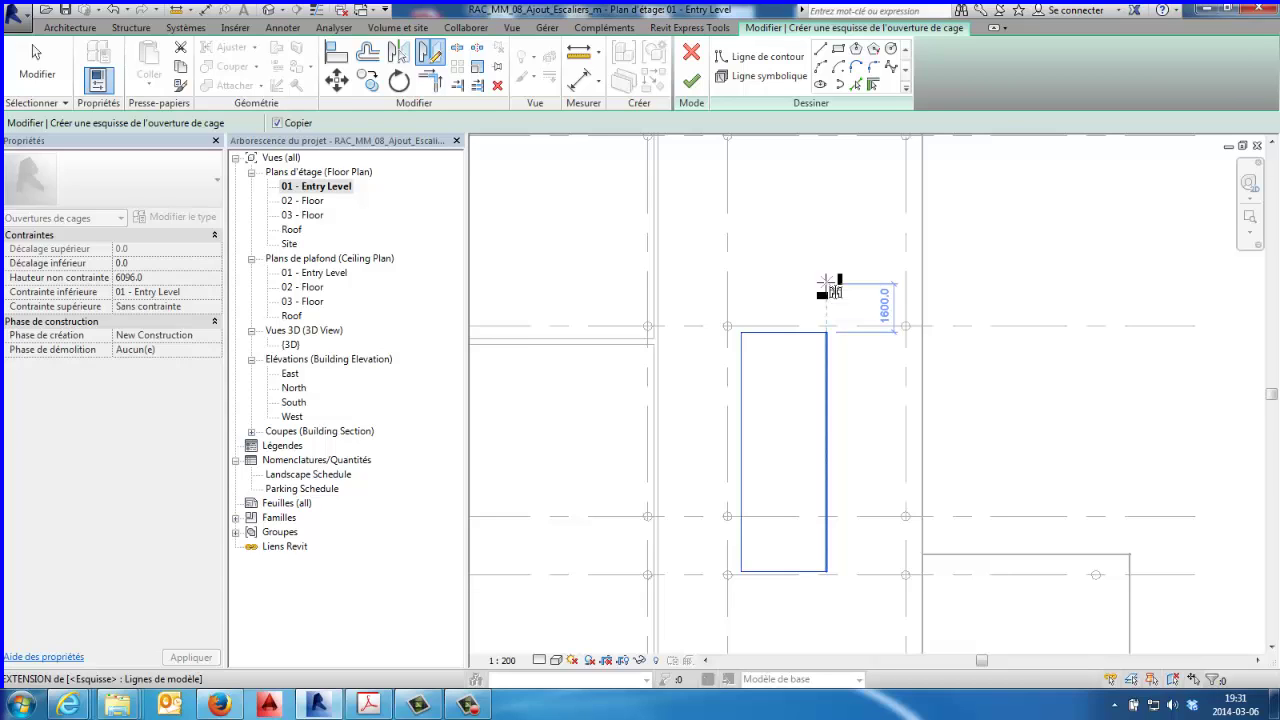
pyautogui.write('1524')
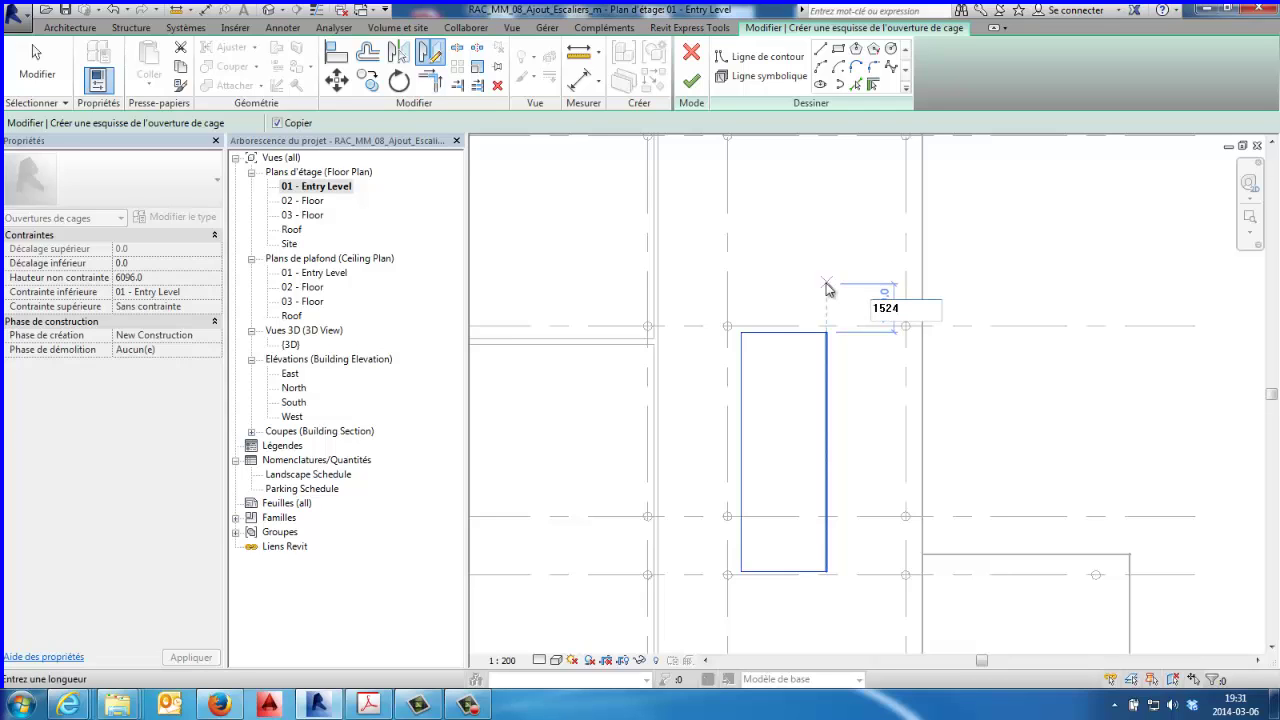
pyautogui.press('Return')
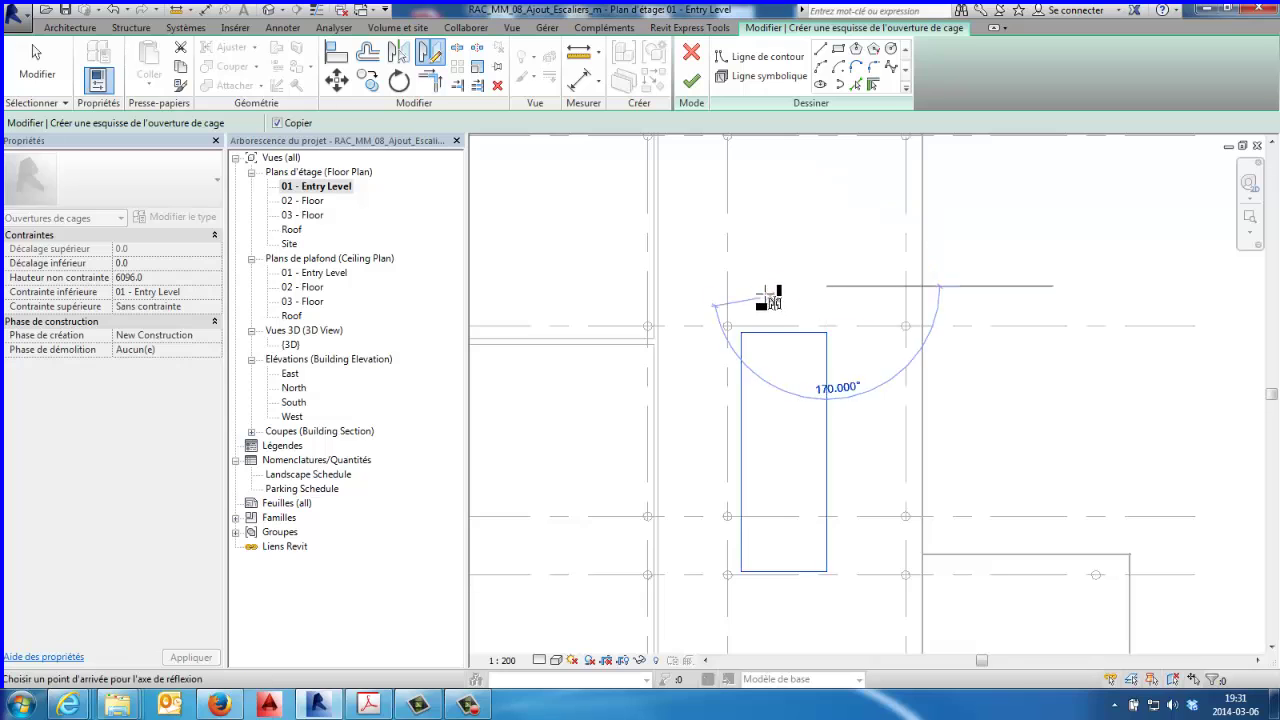
pyautogui.press('Escape')
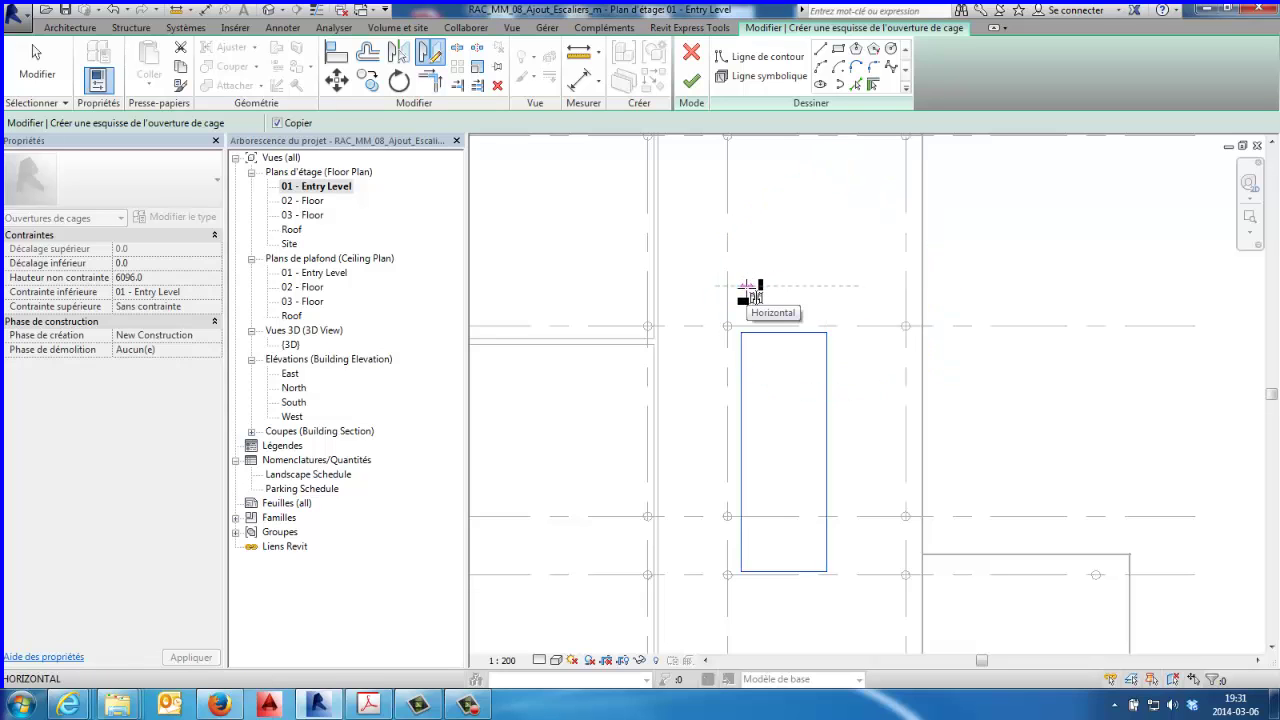
pyautogui.press('Escape')
pyautogui.scroll(-2, 966, 294)
pyautogui.moveTo(966, 294); pyautogui.dragTo(978, 457, button='middle')
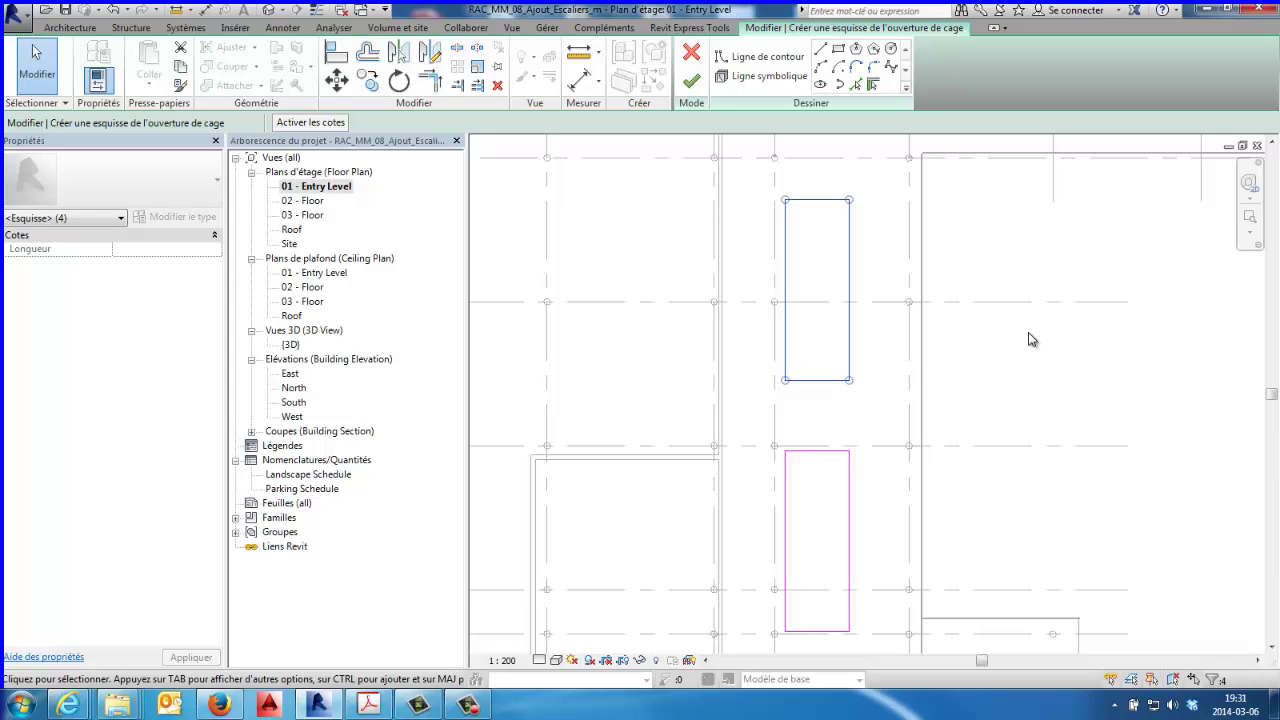
pyautogui.click(1024, 380)
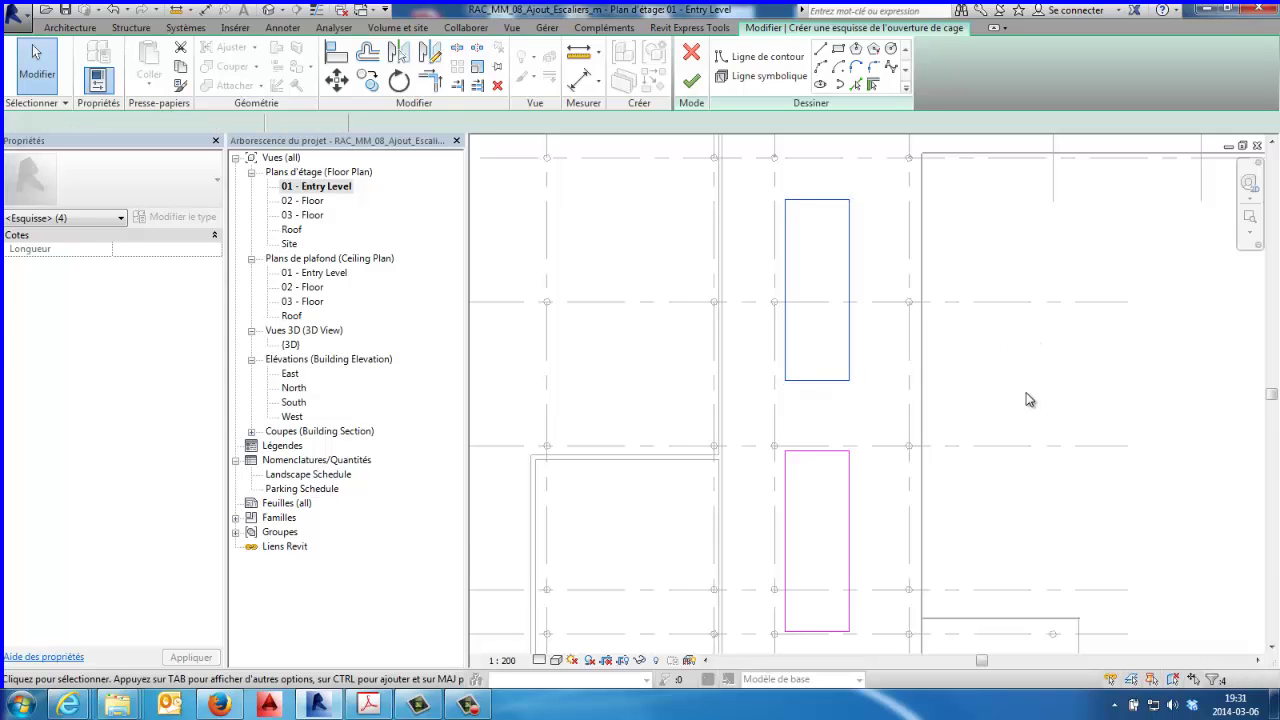
pyautogui.scroll(-1, 990, 368)
pyautogui.moveTo(990, 368)
pyautogui.mouseDown(button='middle')
pyautogui.moveTo(1020, 426)
pyautogui.moveTo(1014, 397)
pyautogui.mouseUp(button='middle')
# Step: Set the shaft's top constraint to Jusqu'au niveau: Parapet, apply it, and finish the sketch
pyautogui.scroll(-1, 1014, 397)
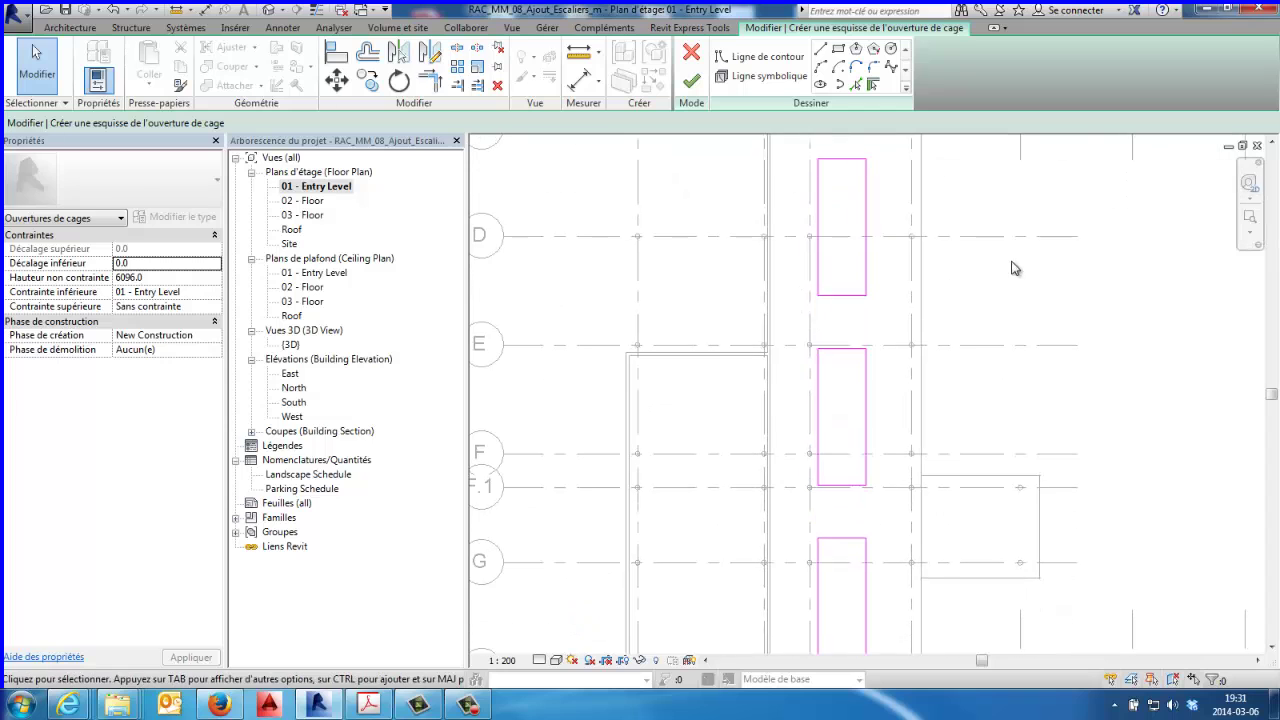
pyautogui.moveTo(1014, 266)
pyautogui.mouseDown(button='middle')
pyautogui.moveTo(1063, 385)
pyautogui.moveTo(1030, 250)
pyautogui.moveTo(990, 303)
pyautogui.mouseUp(button='middle')
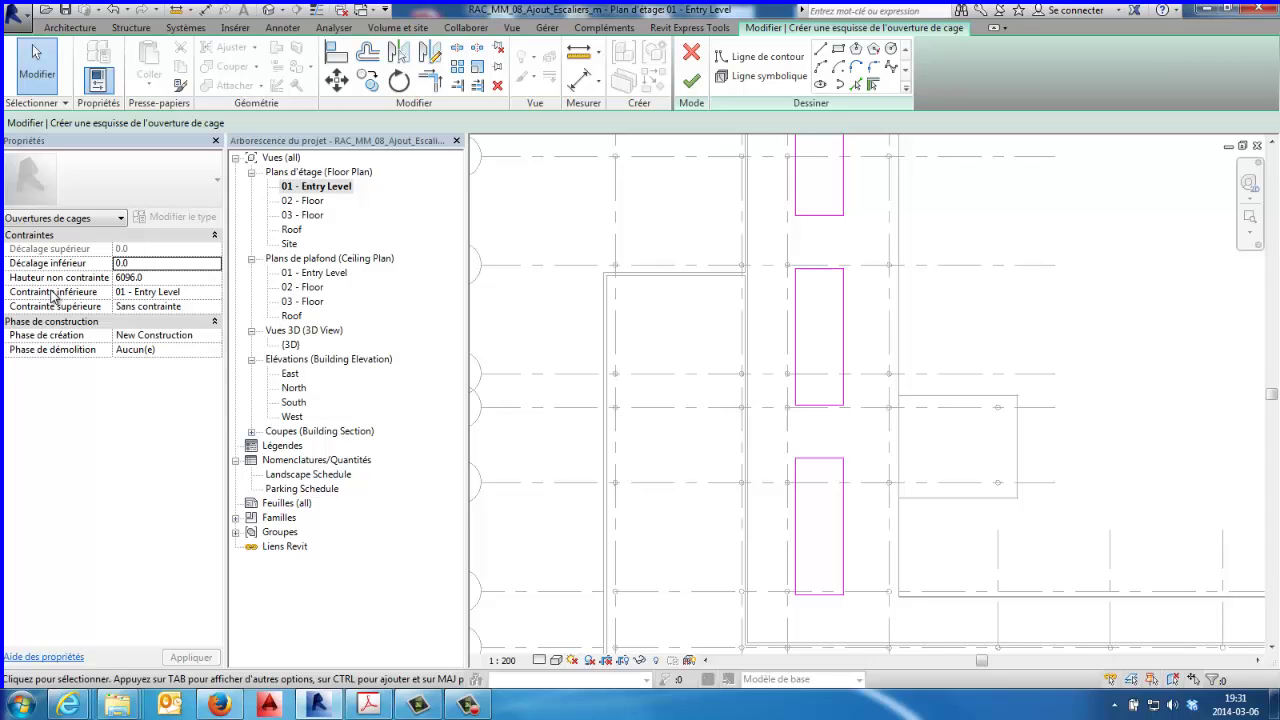
pyautogui.moveTo(227, 301); pyautogui.dragTo(264, 302)
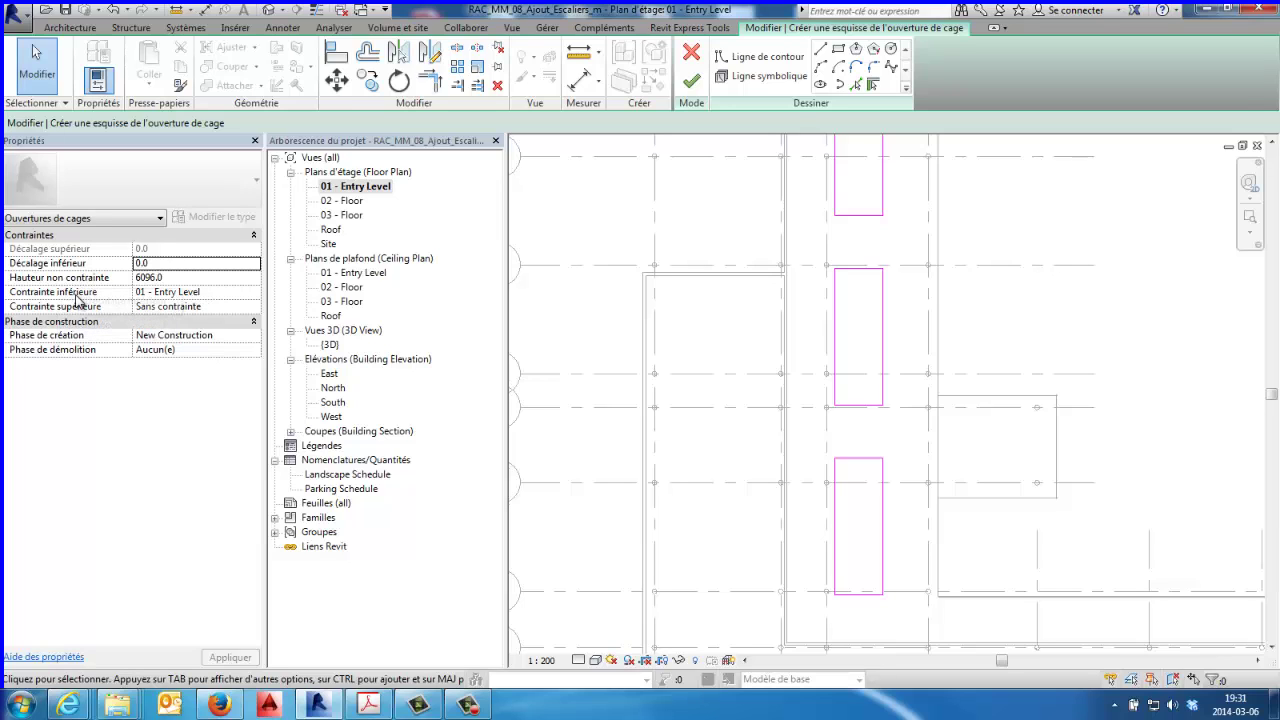
pyautogui.click(257, 310)
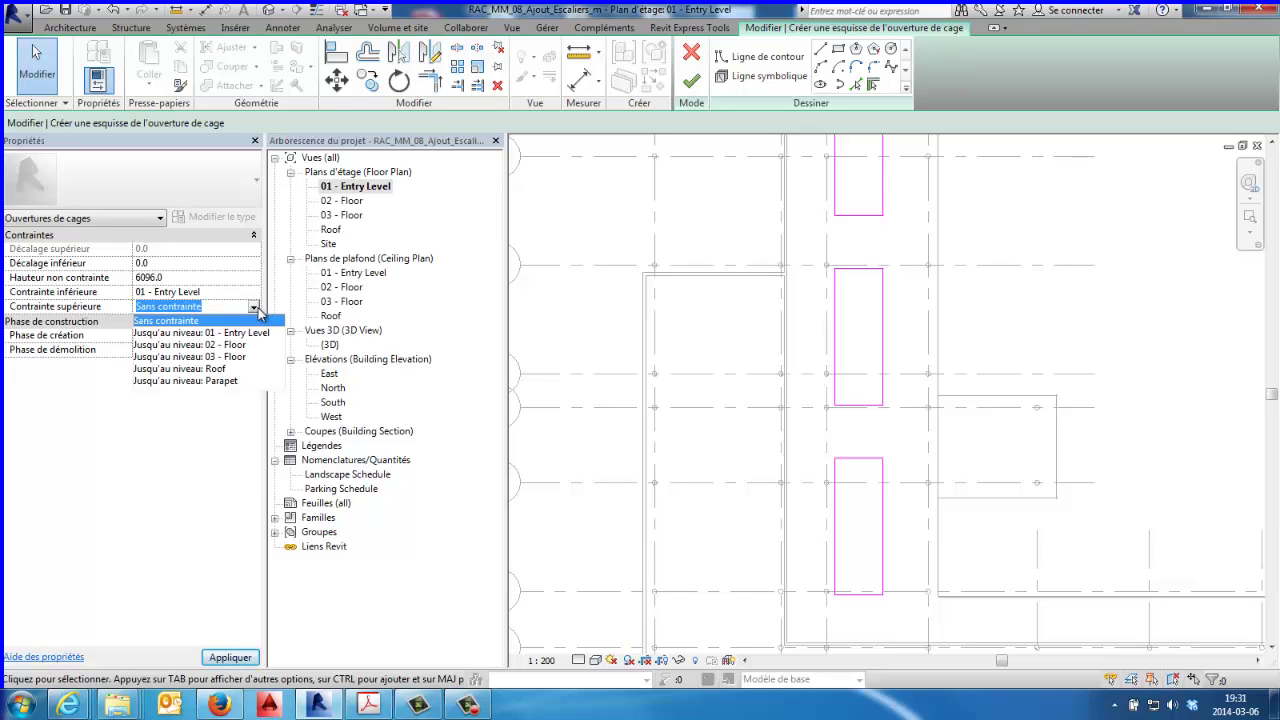
pyautogui.click(212, 382)
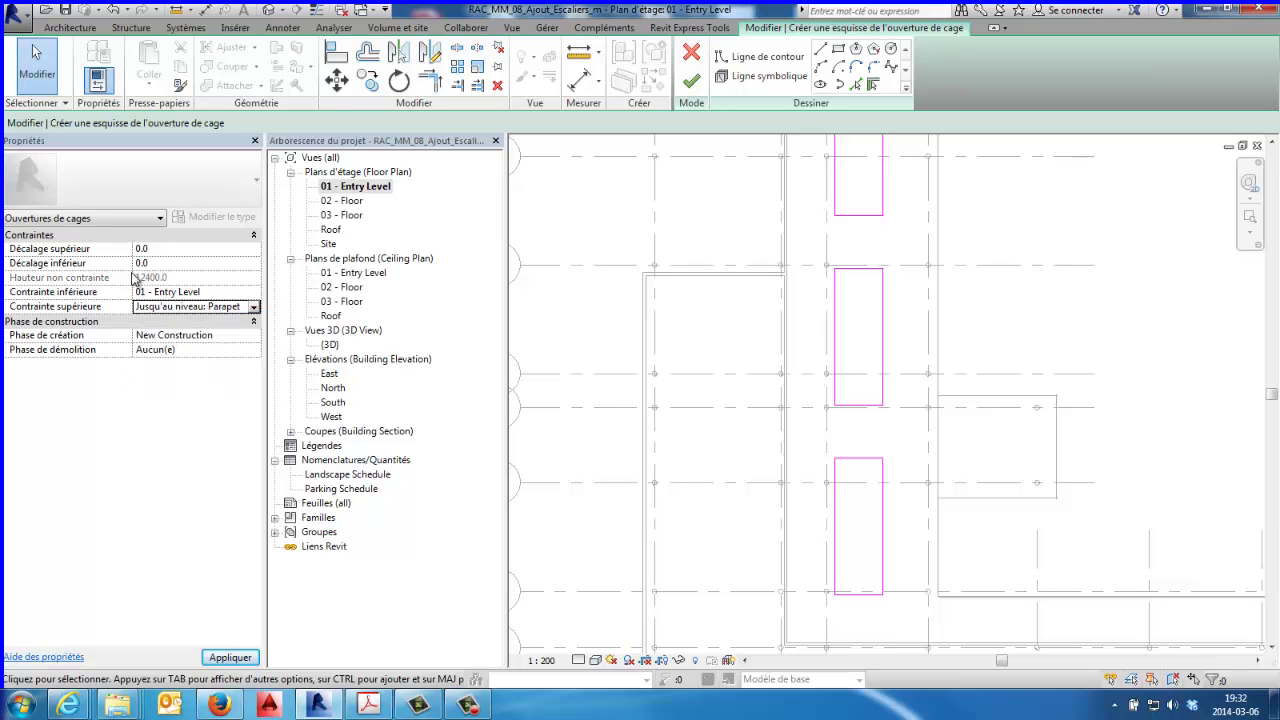
pyautogui.click(226, 658)
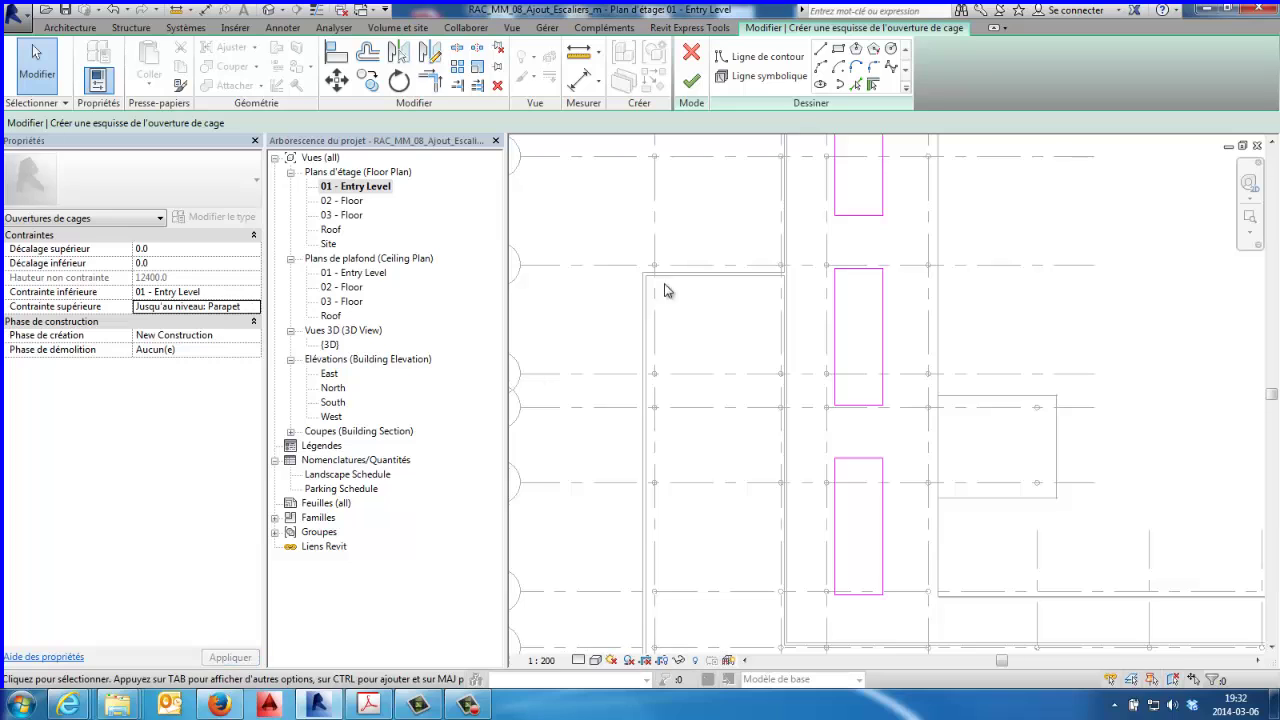
pyautogui.click(692, 82)
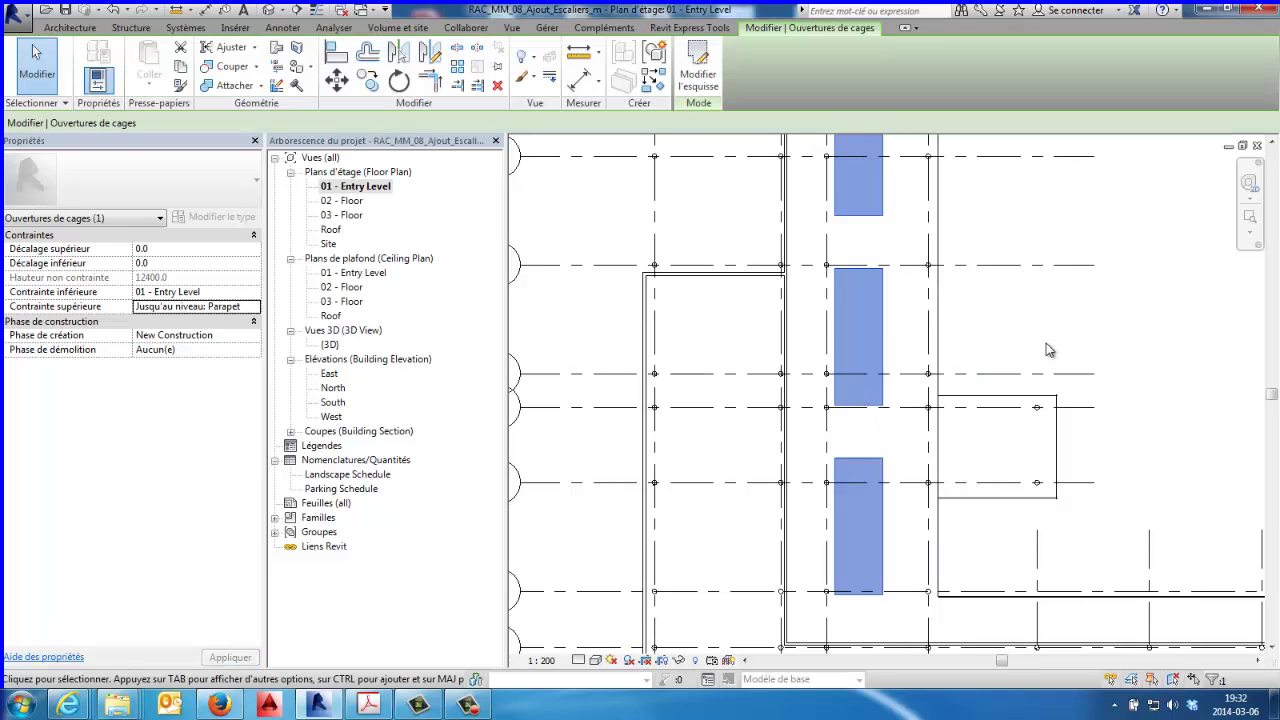
# Step: Switch to the 3D view and orbit down over the roof to see the shaft openings
pyautogui.click(268, 10)
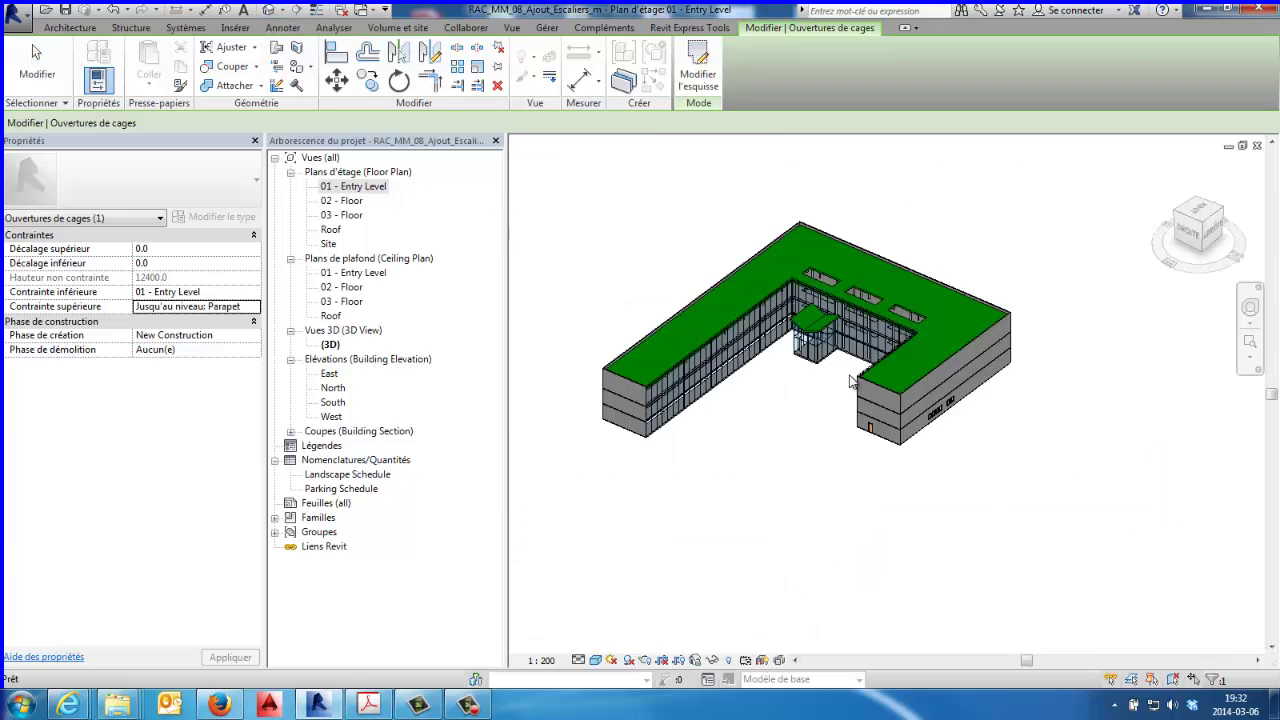
pyautogui.press('Escape')
pyautogui.scroll(1, 850, 381)
pyautogui.scroll(2, 865, 395)
pyautogui.scroll(3, 880, 408)
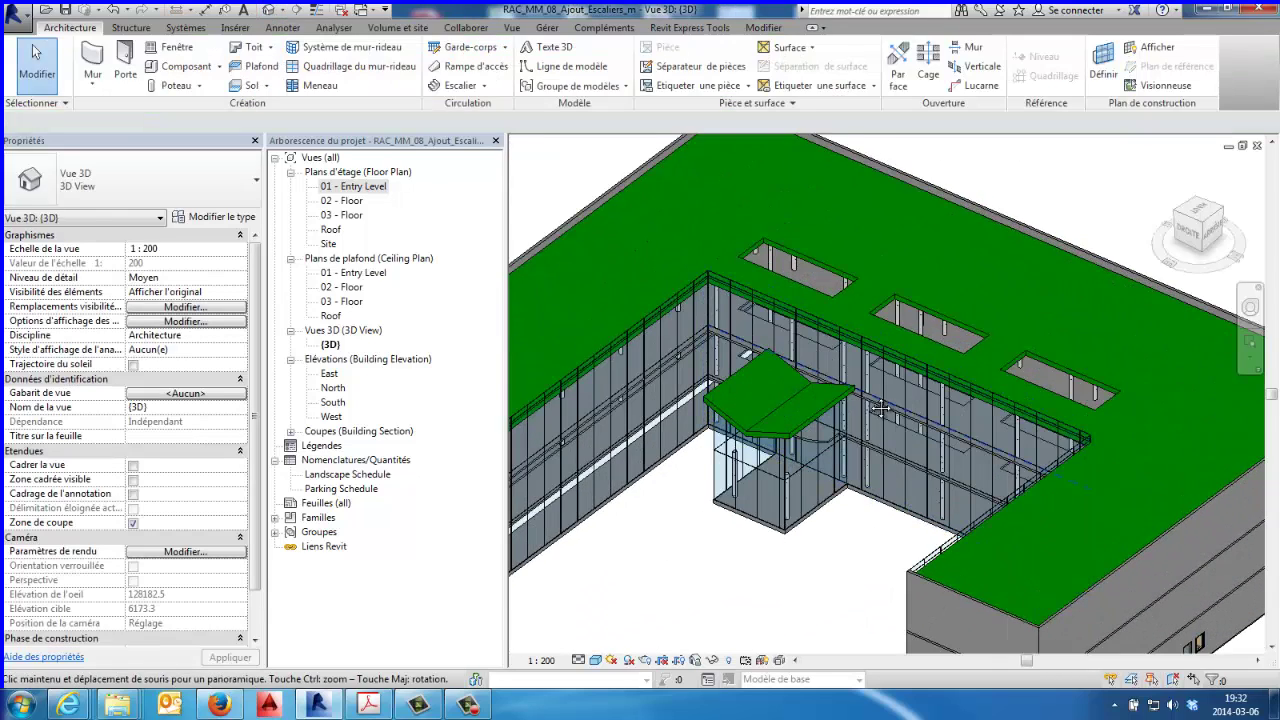
pyautogui.scroll(2, 880, 408)
pyautogui.scroll(1, 880, 408)
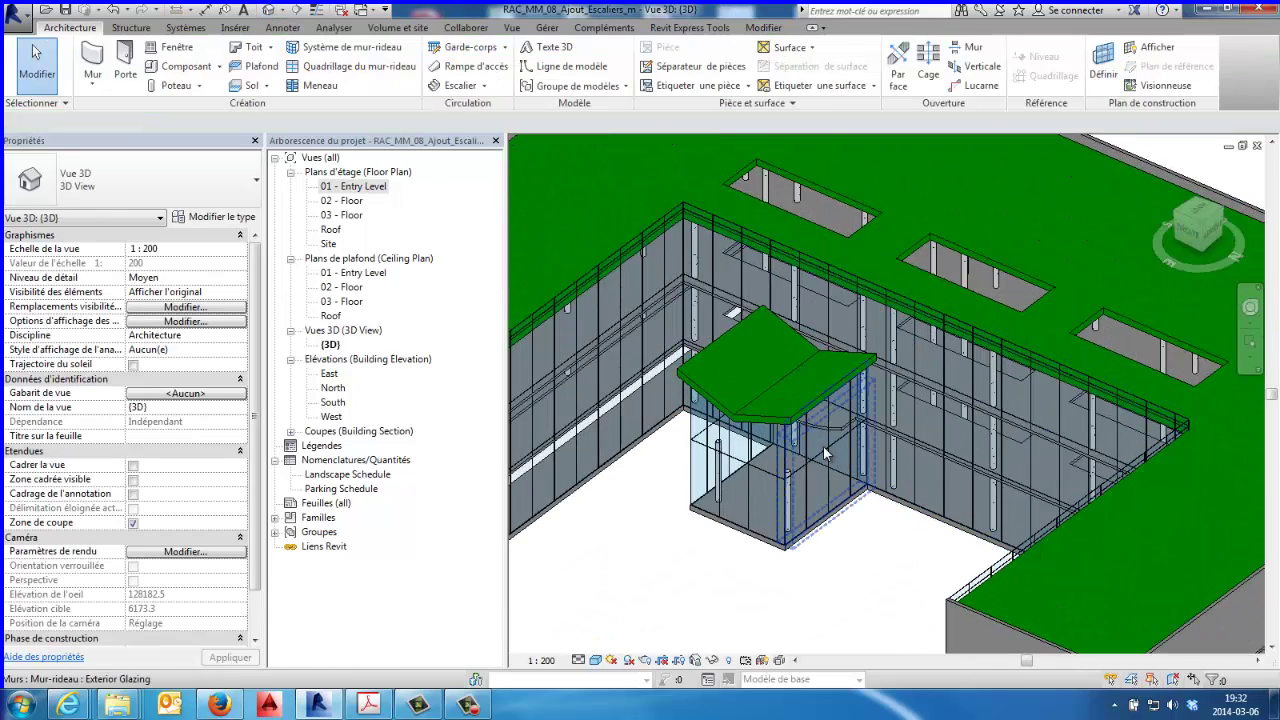
pyautogui.scroll(3, 812, 465)
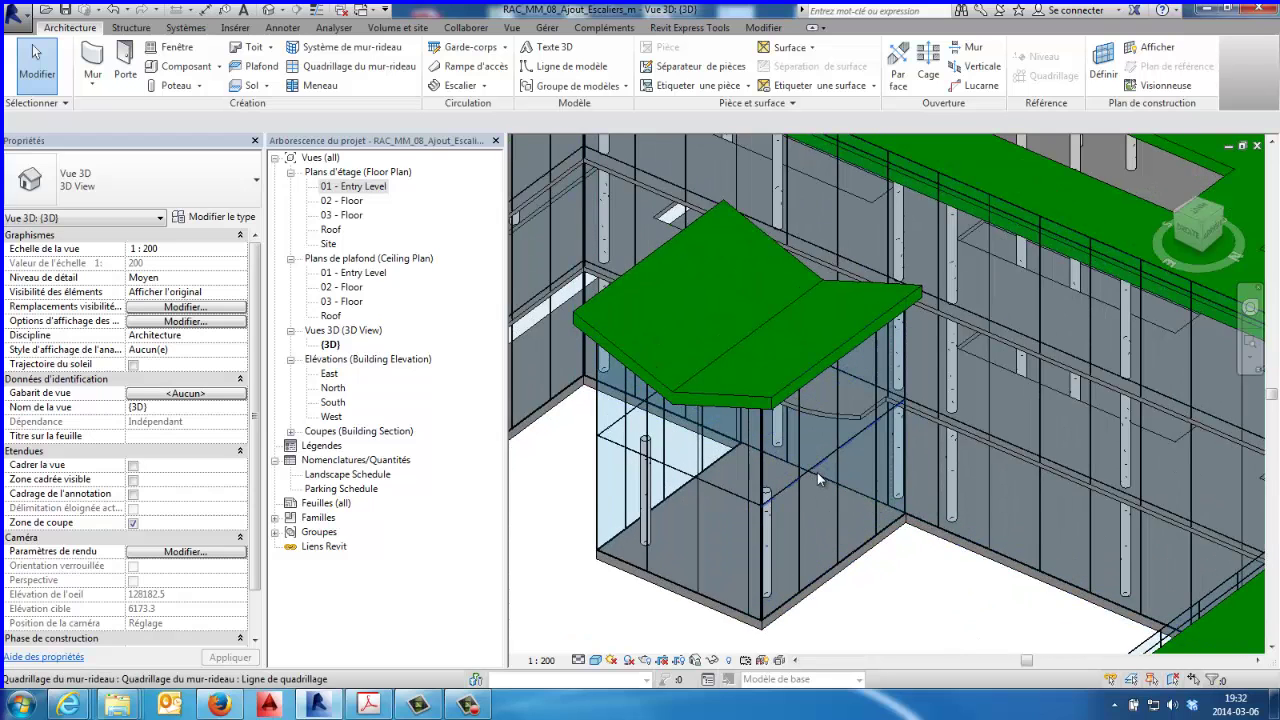
pyautogui.moveTo(858, 516)
pyautogui.mouseDown(button='middle')
pyautogui.moveTo(853, 490)
pyautogui.moveTo(912, 400)
pyautogui.mouseUp(button='middle')
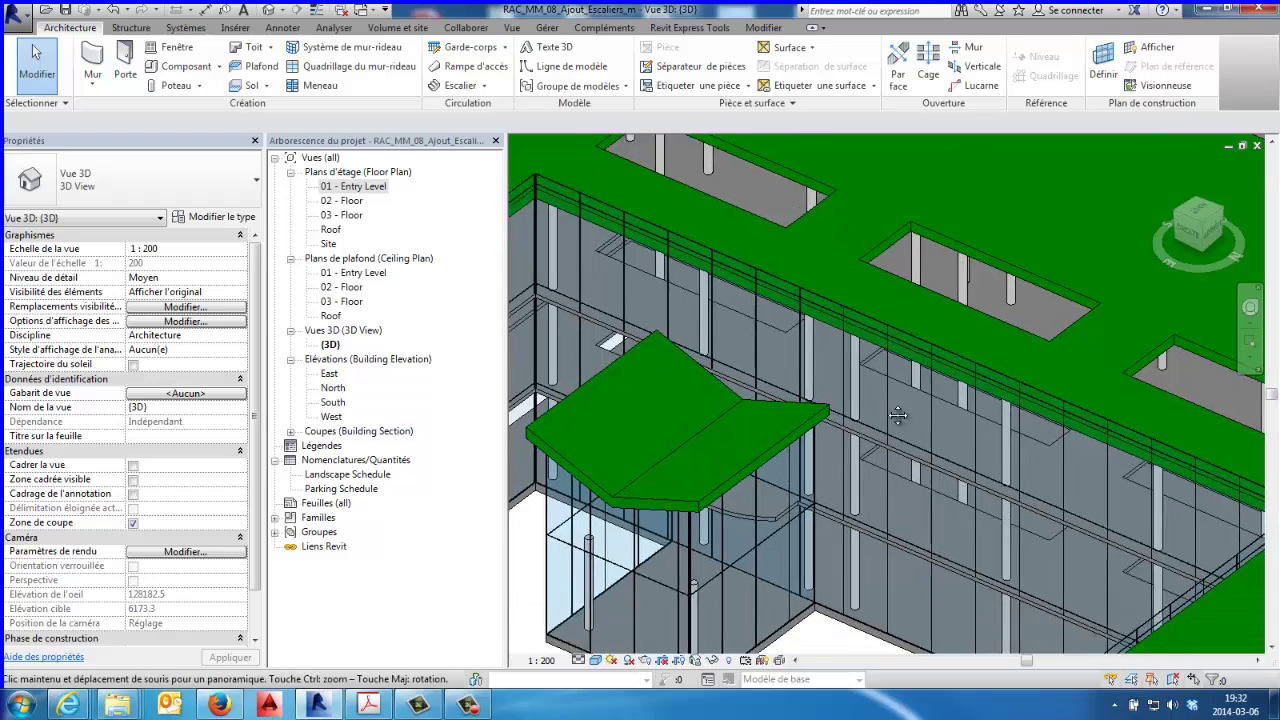
pyautogui.moveTo(922, 322)
pyautogui.keyDown('shift'); pyautogui.mouseDown(button='middle')
pyautogui.moveTo(620, 372)
pyautogui.moveTo(888, 291)
pyautogui.mouseUp(button='middle'); pyautogui.keyUp('shift')
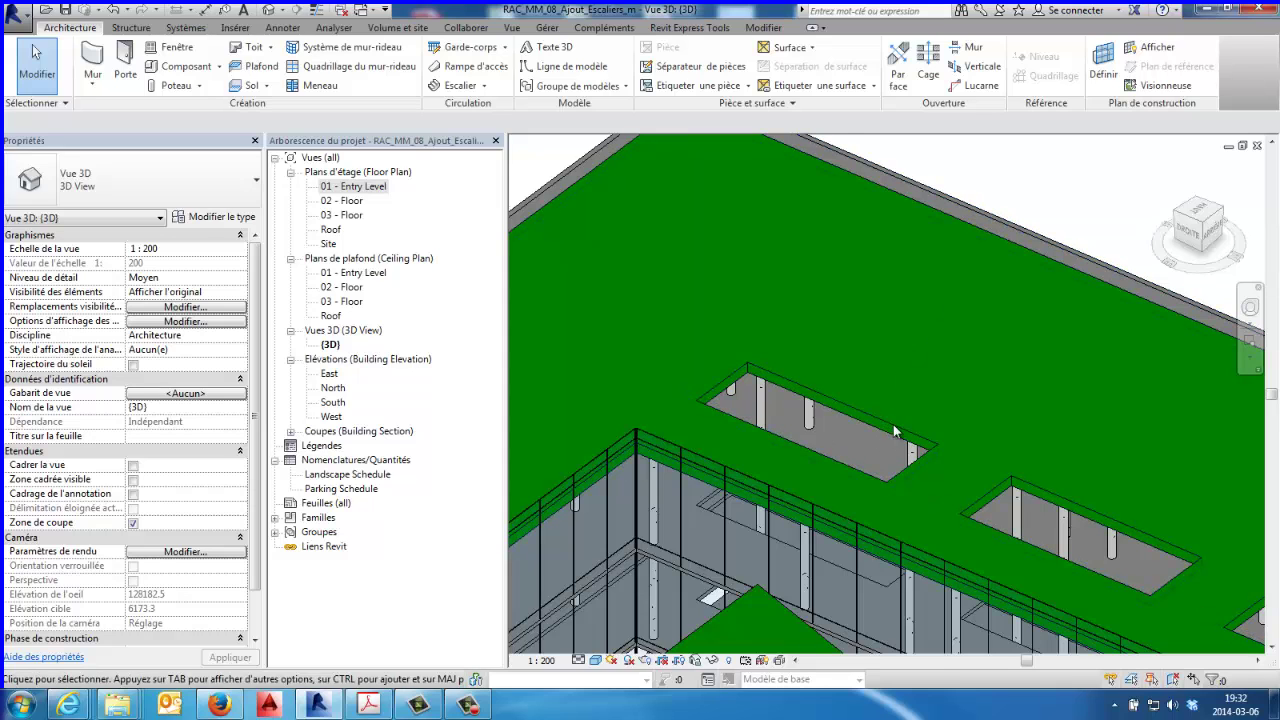
pyautogui.keyDown('shift'); pyautogui.moveTo(879, 427); pyautogui.dragTo(910, 338, button='middle'); pyautogui.keyUp('shift')
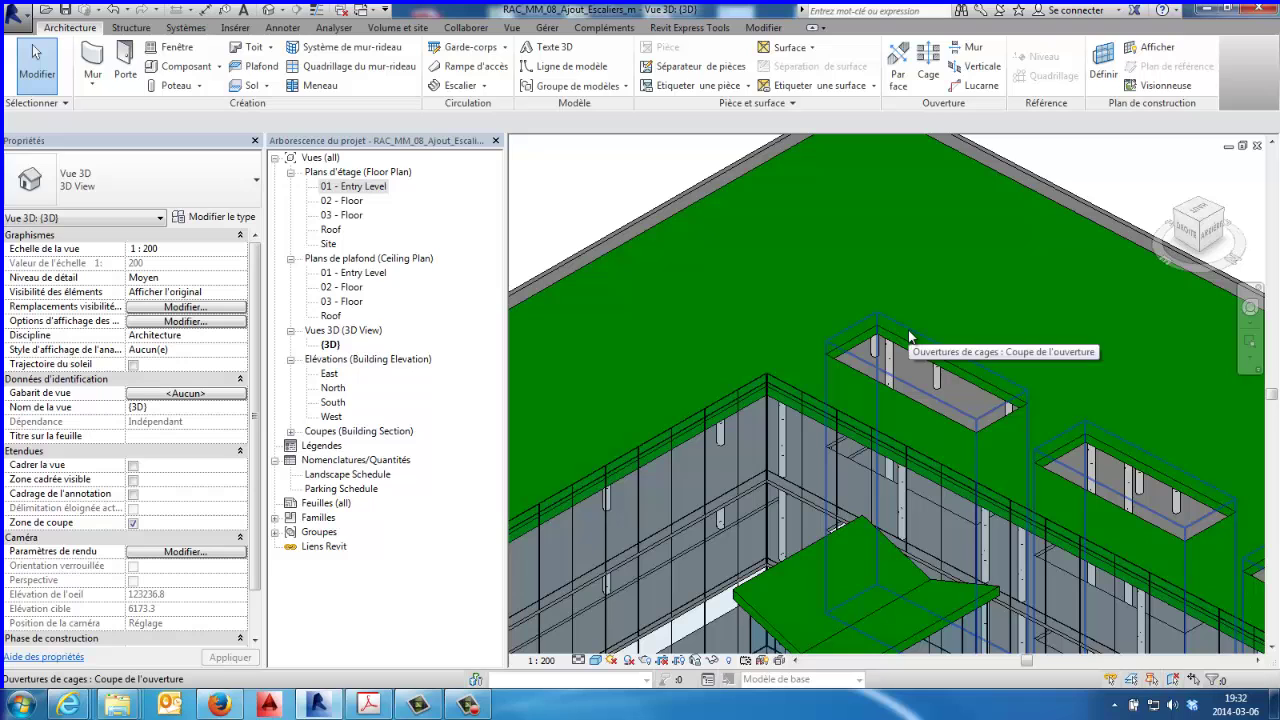
pyautogui.click(910, 338)
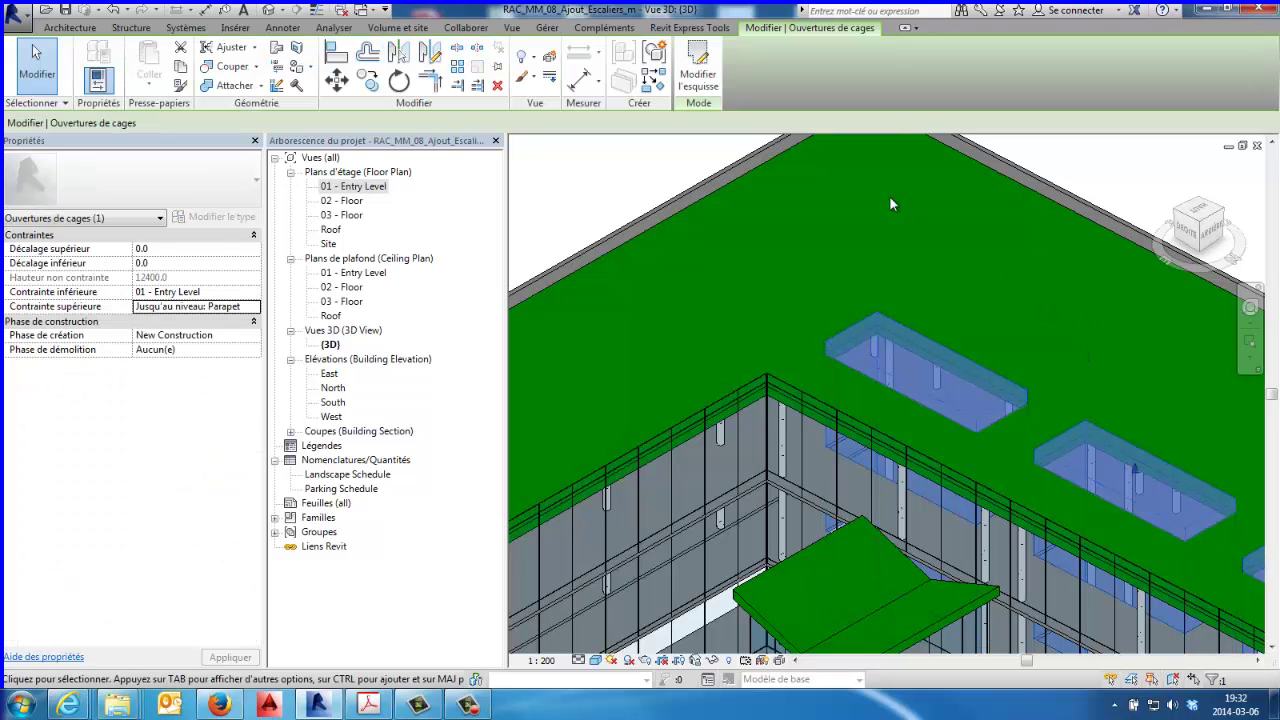
pyautogui.moveTo(990, 286)
pyautogui.keyDown('shift'); pyautogui.mouseDown(button='middle')
pyautogui.moveTo(914, 220)
pyautogui.moveTo(985, 237)
pyautogui.moveTo(975, 310)
pyautogui.mouseUp(button='middle'); pyautogui.keyUp('shift')
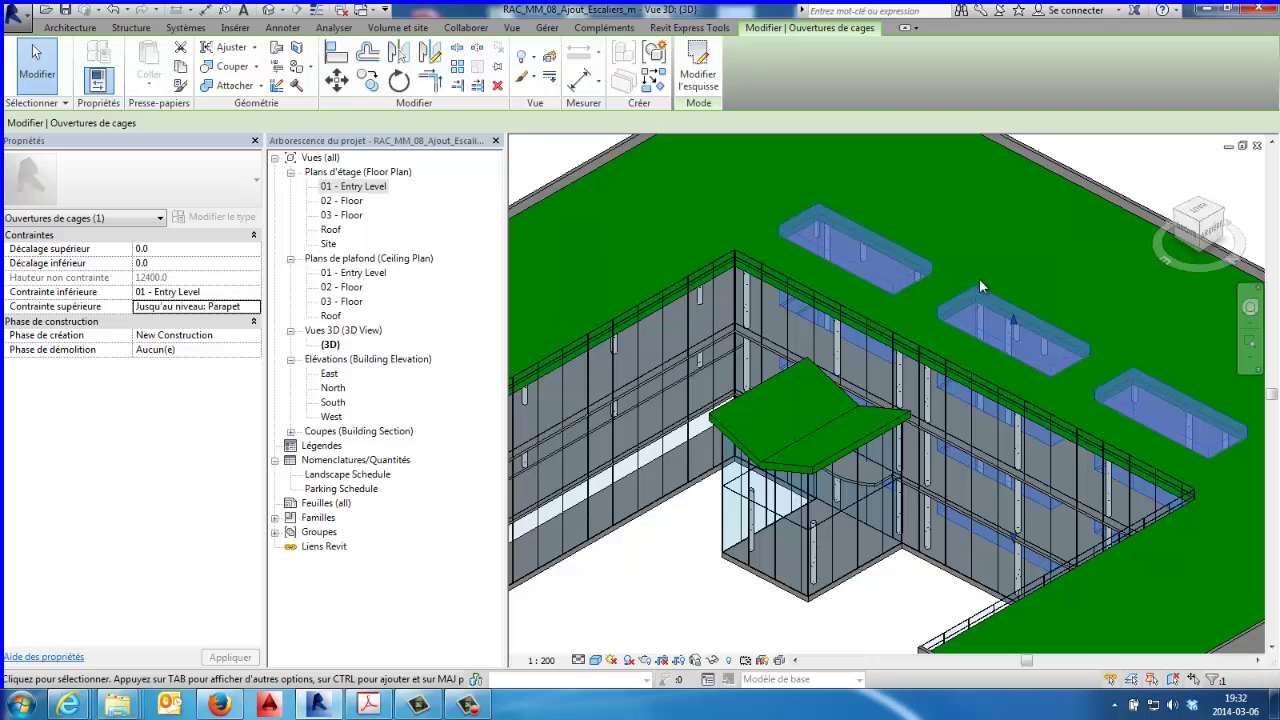
pyautogui.click(1148, 182)
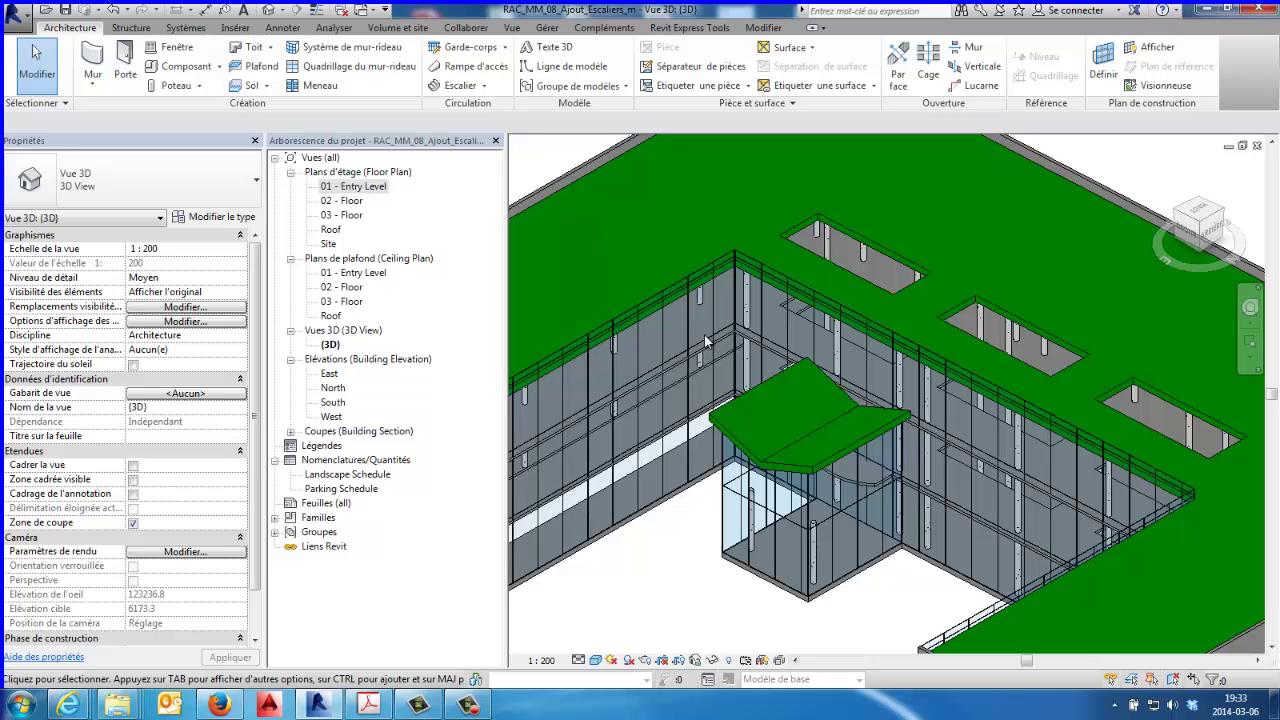
pyautogui.scroll(2, 862, 338)
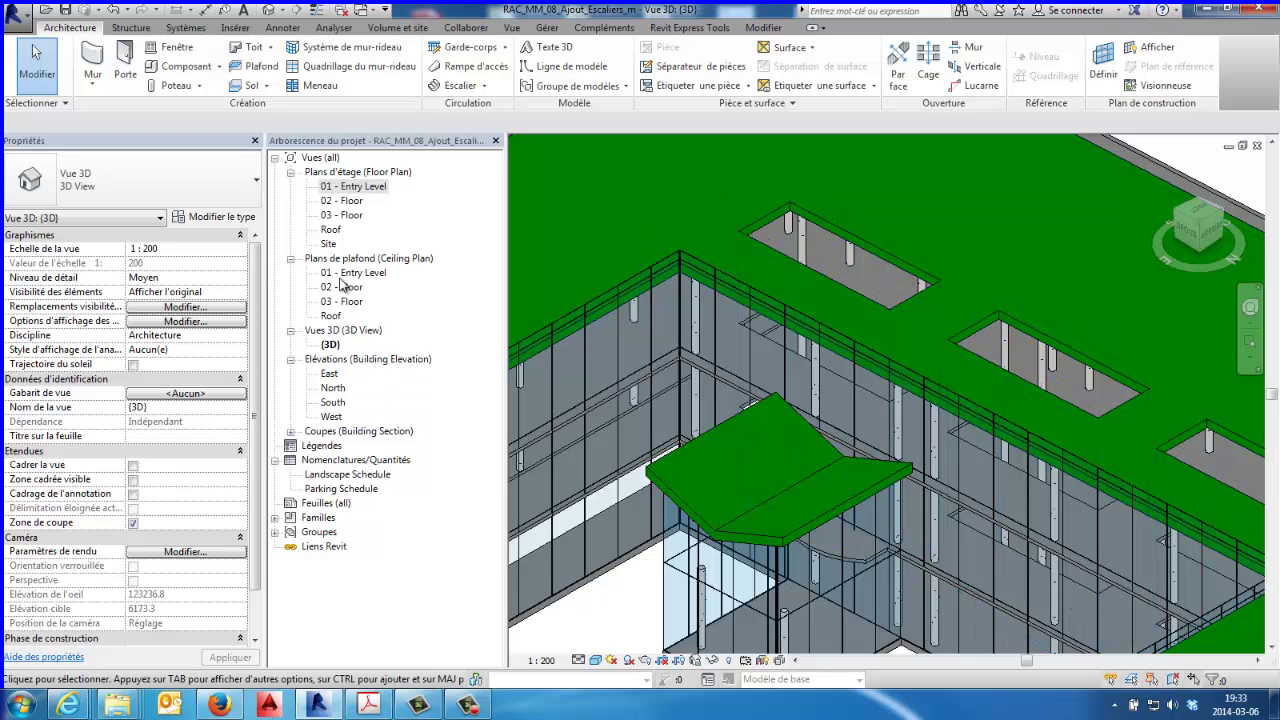
# Step: Open the Roof floor plan, zoom in, and start a Generic - 200mm wall up to Parapet
pyautogui.click(334, 316)
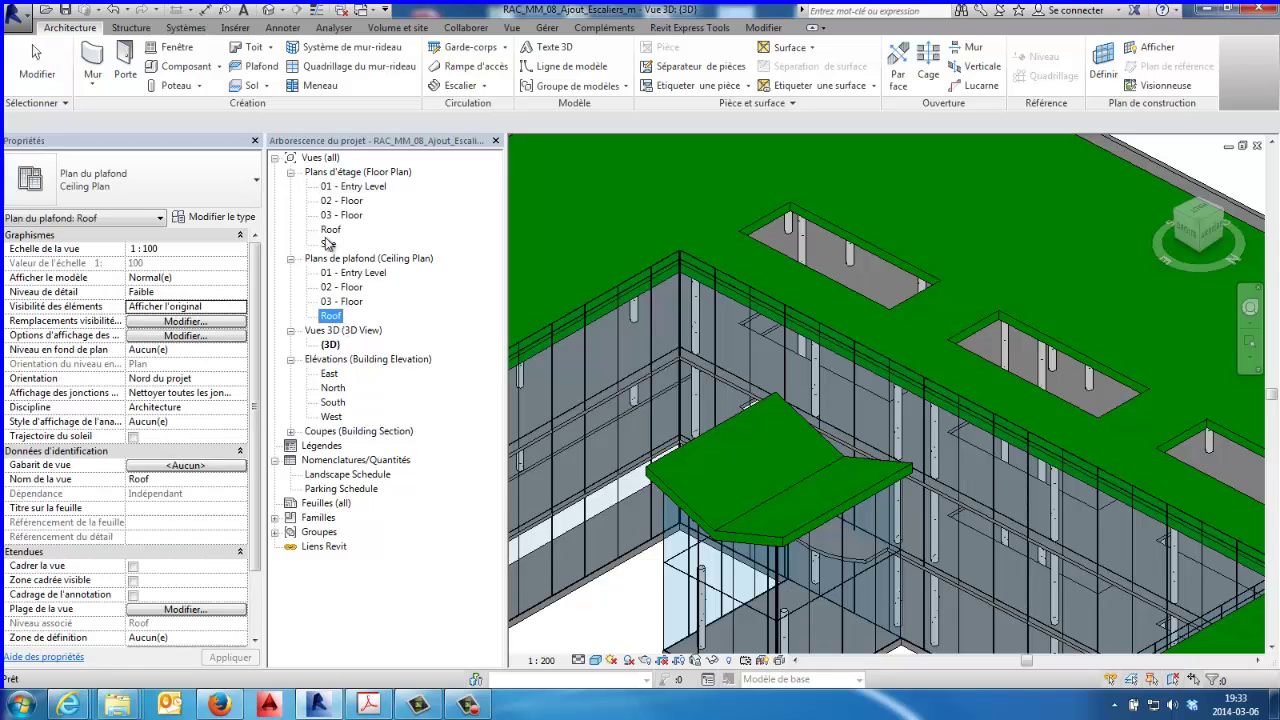
pyautogui.click(291, 261)
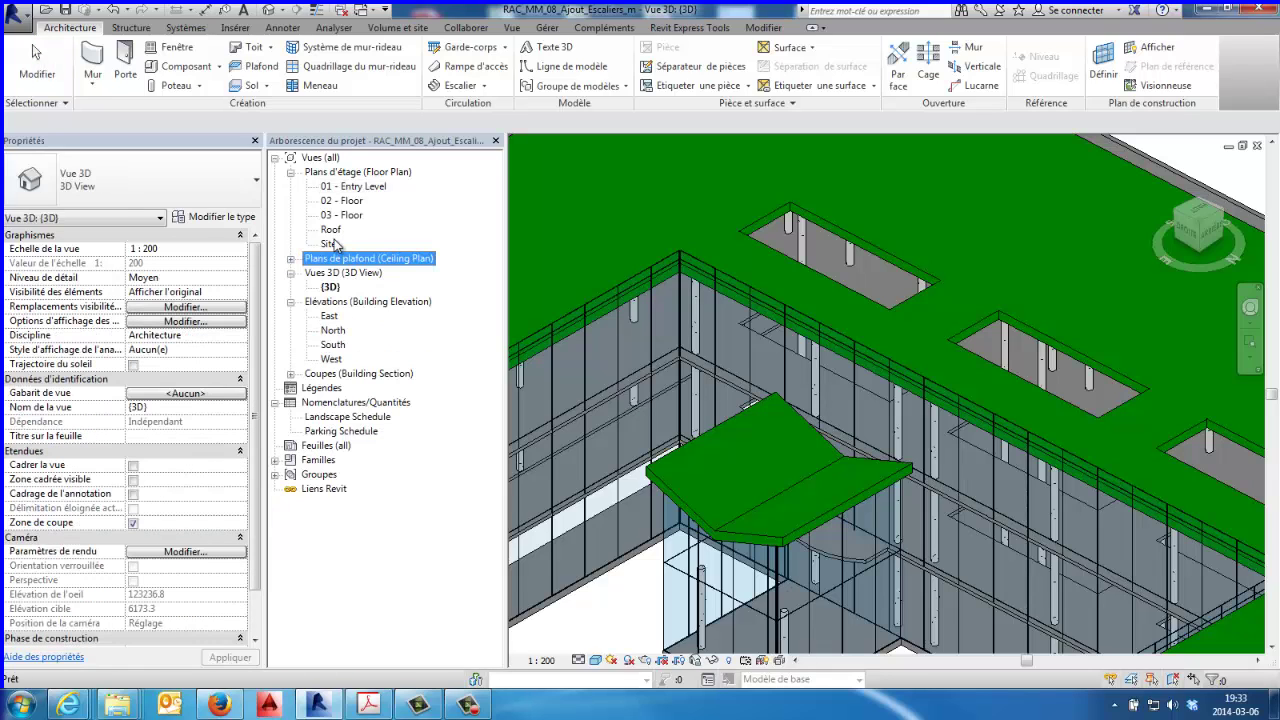
pyautogui.click(330, 230)
pyautogui.doubleClick(330, 230)
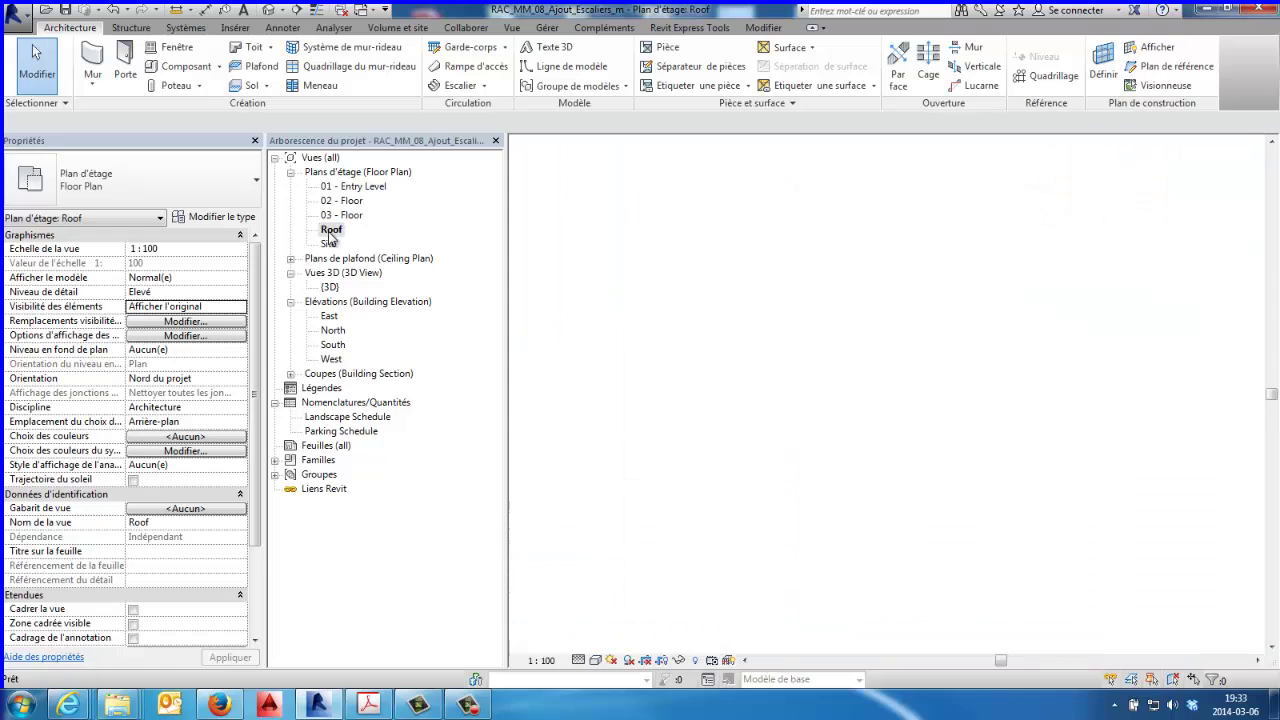
pyautogui.scroll(2, 703, 410)
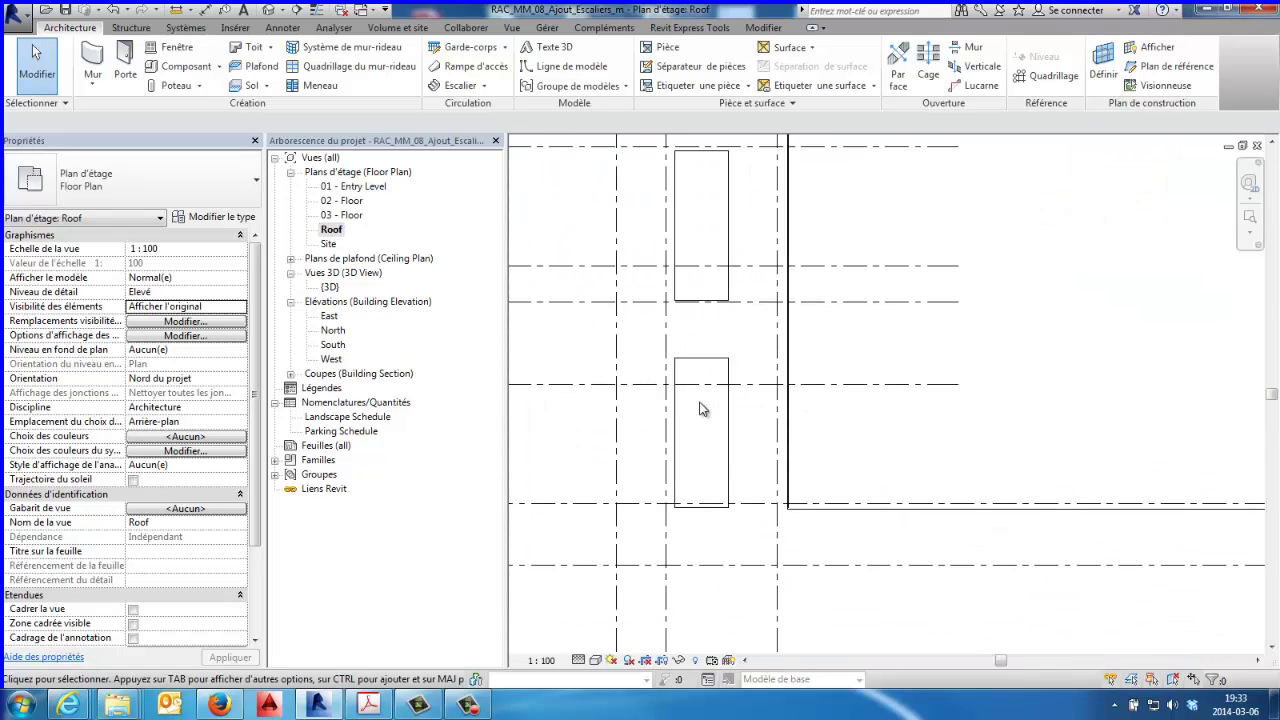
pyautogui.scroll(1, 720, 420)
pyautogui.scroll(1, 745, 410)
pyautogui.scroll(1, 752, 397)
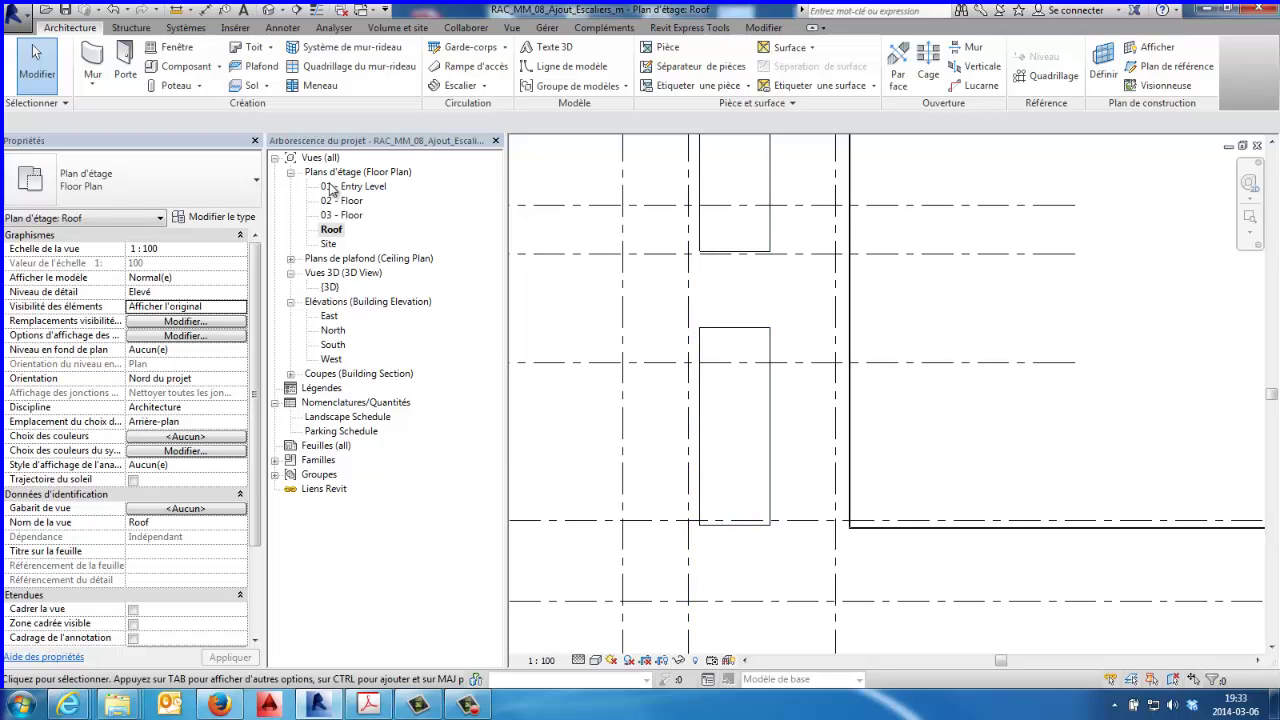
pyautogui.click(92, 60)
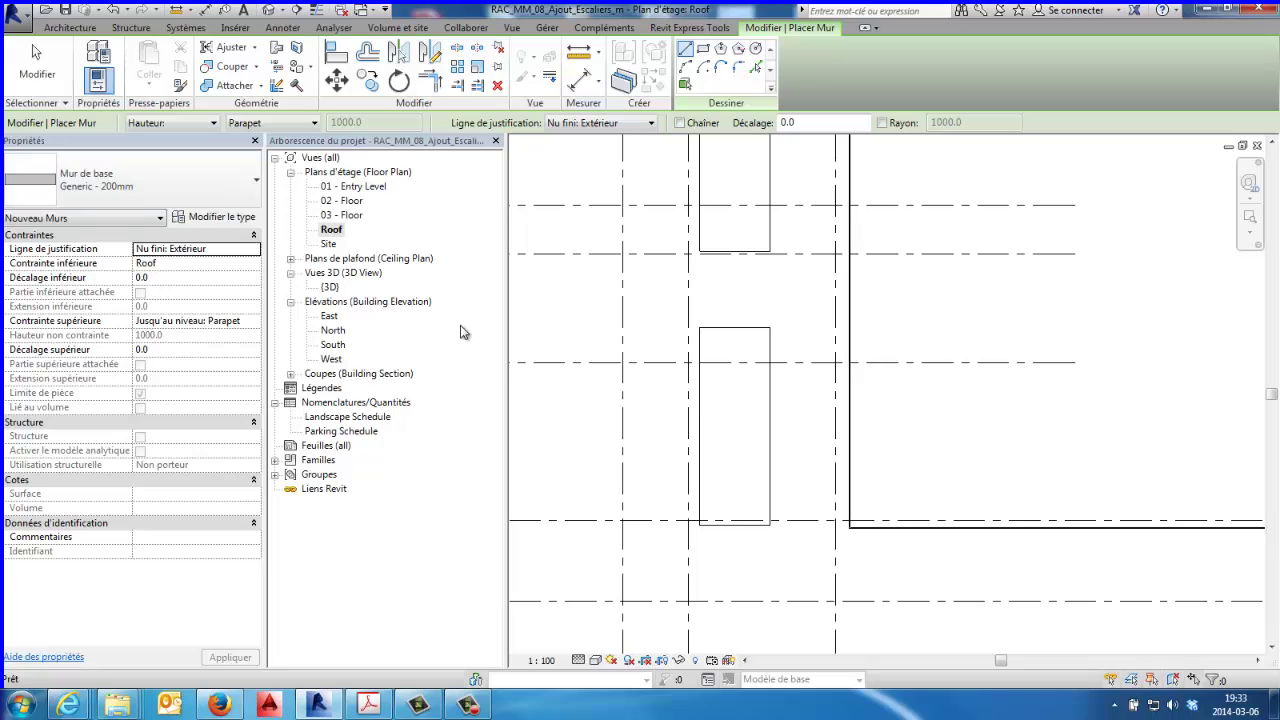
# Step: Wrap the first shaft opening in picked-line walls justified to Nu fini: Intérieur
pyautogui.scroll(2, 717, 352)
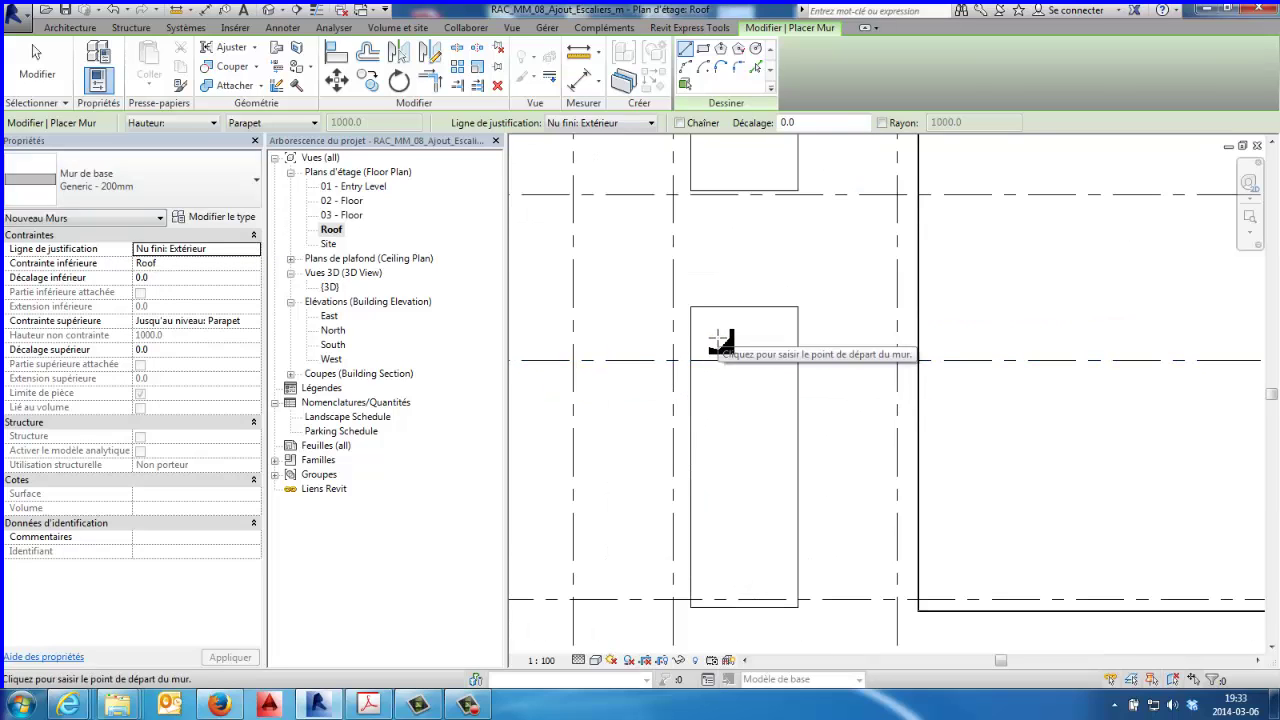
pyautogui.scroll(1, 717, 352)
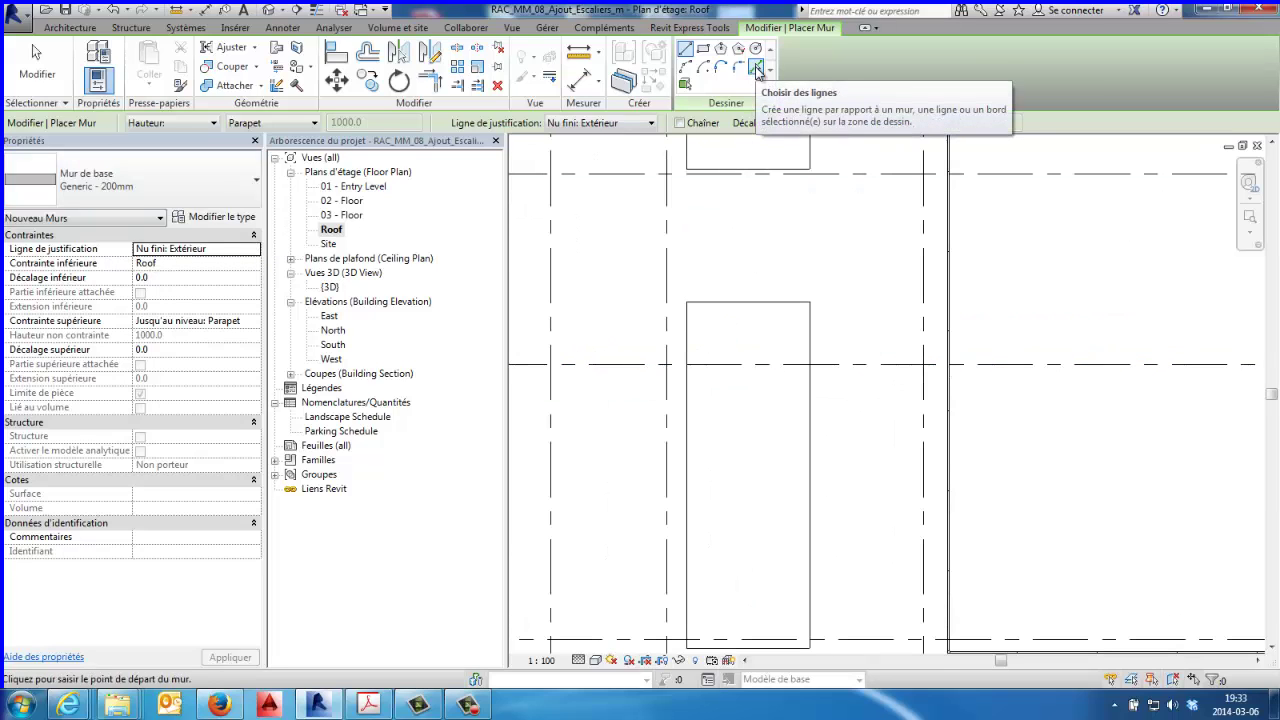
pyautogui.click(757, 68)
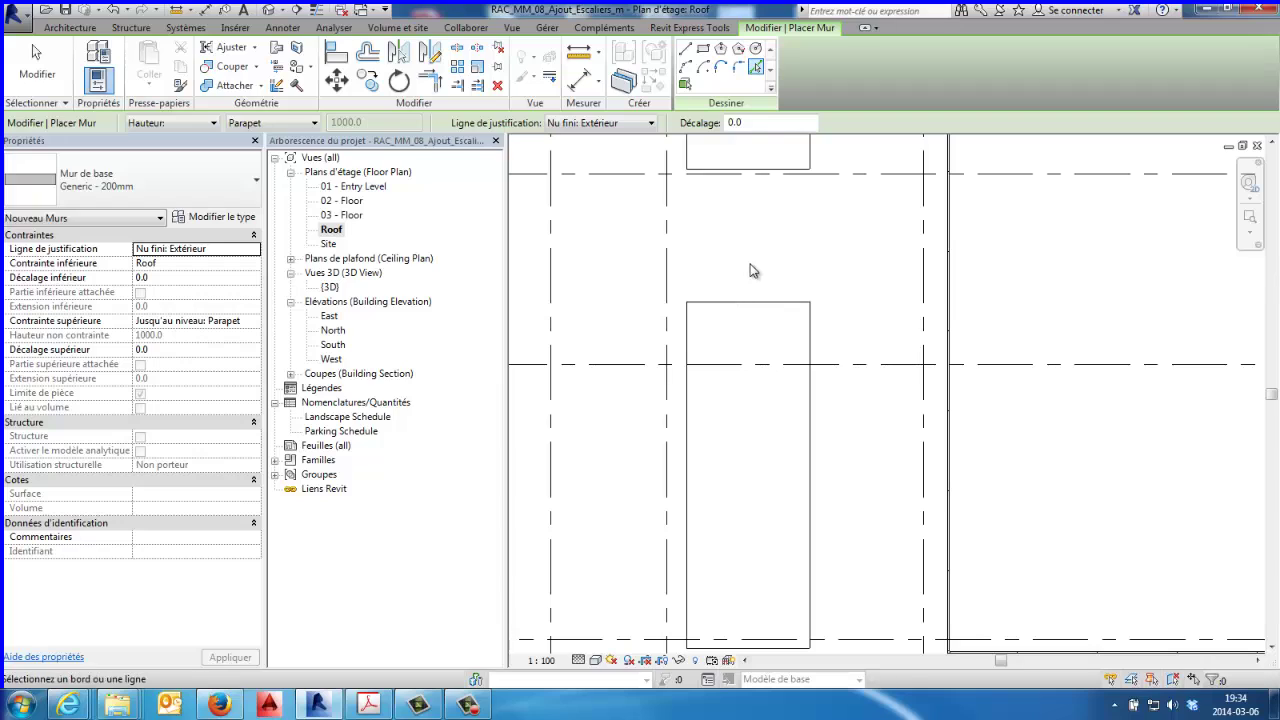
pyautogui.click(628, 123)
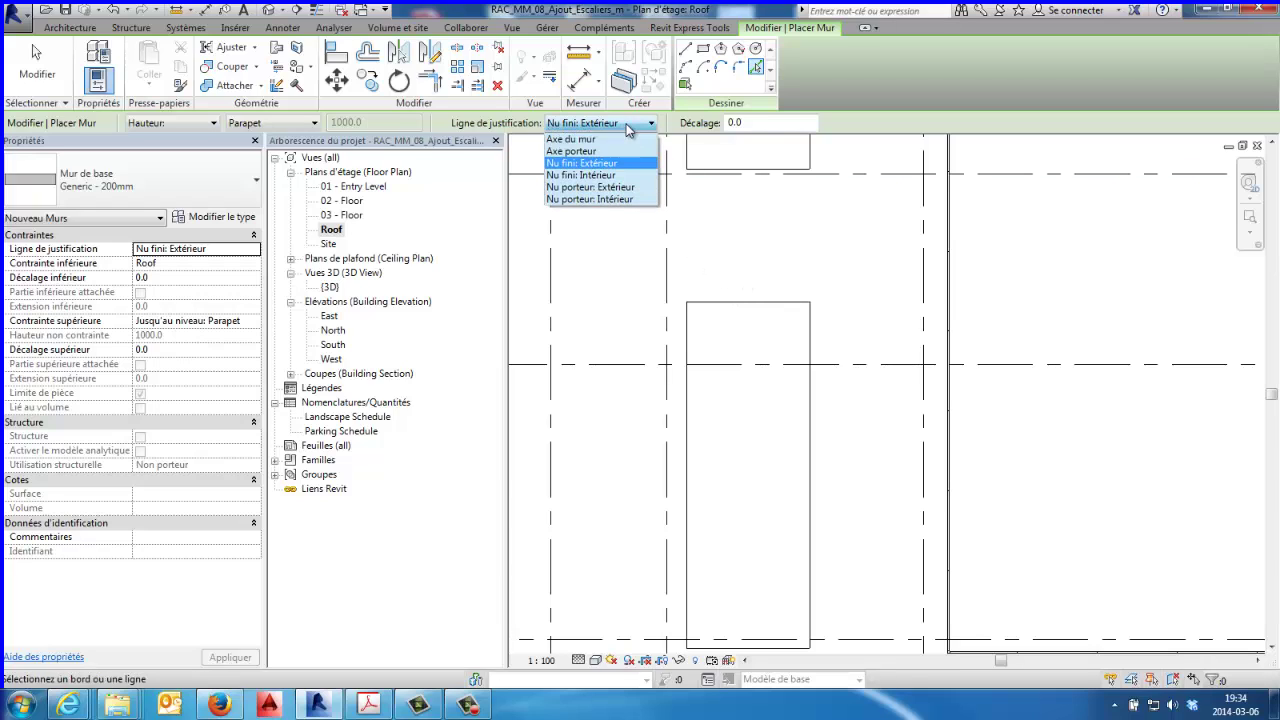
pyautogui.click(620, 176)
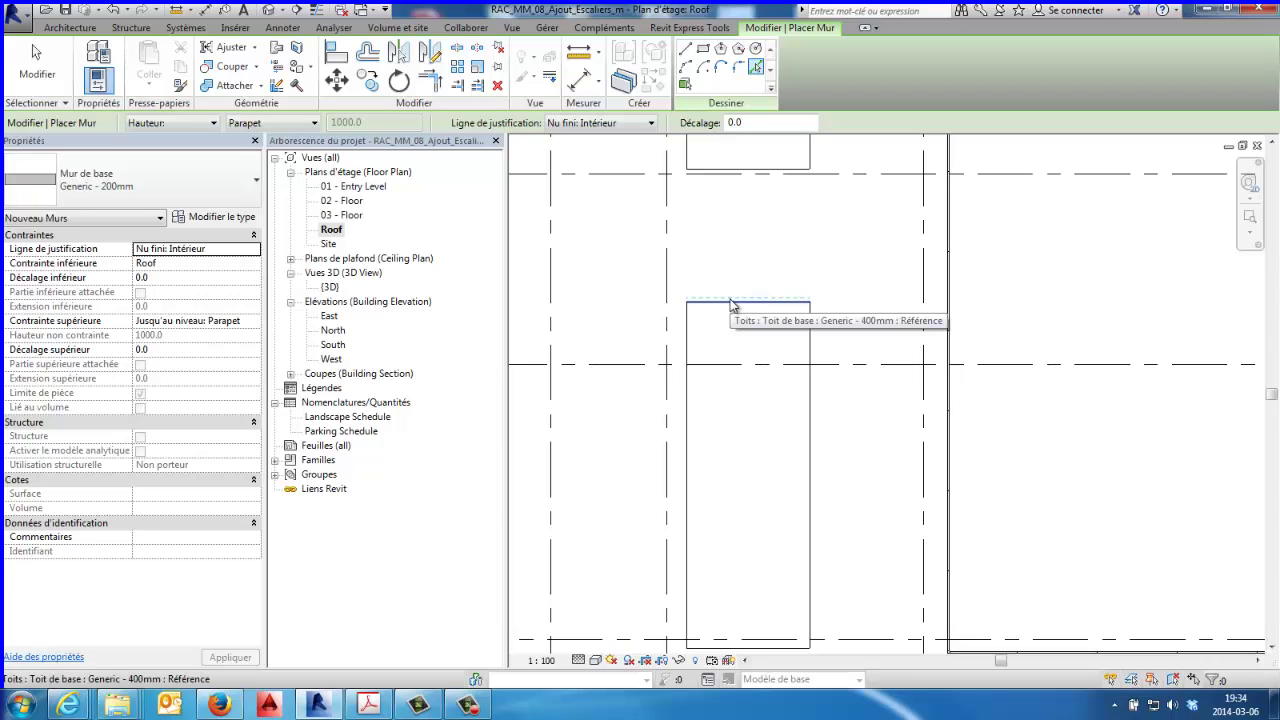
pyautogui.press('Tab')
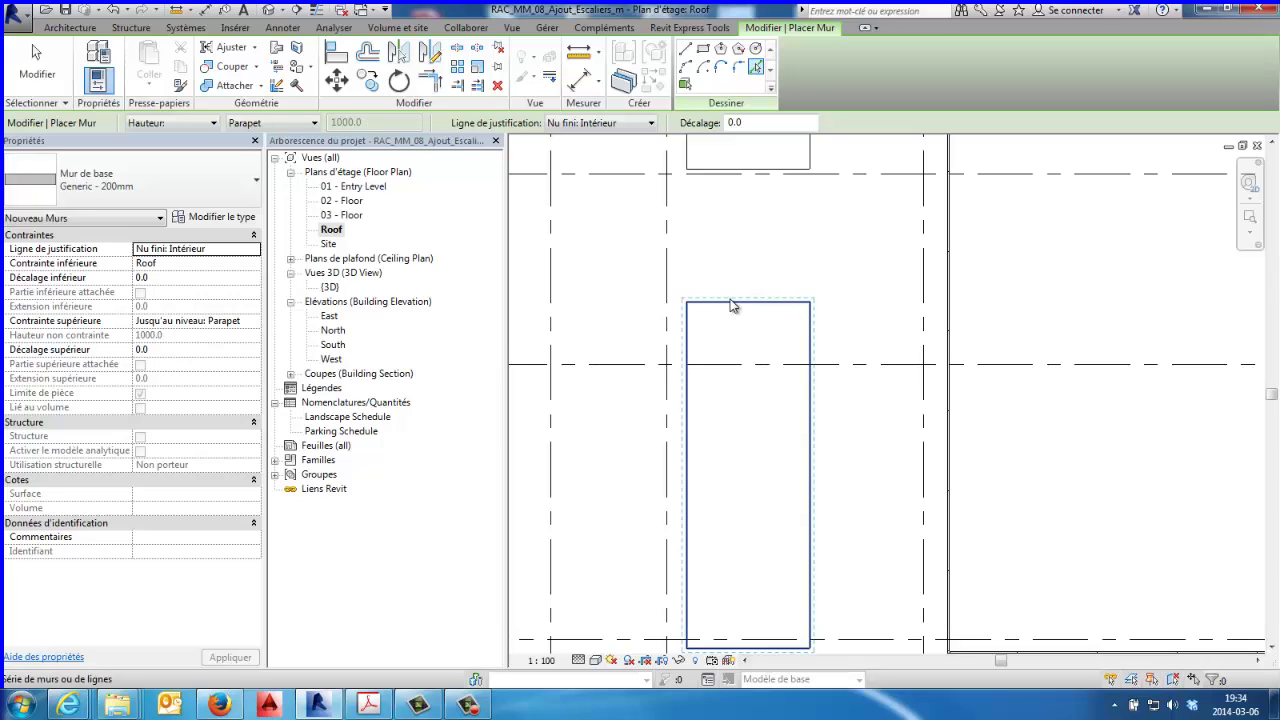
pyautogui.click(731, 305)
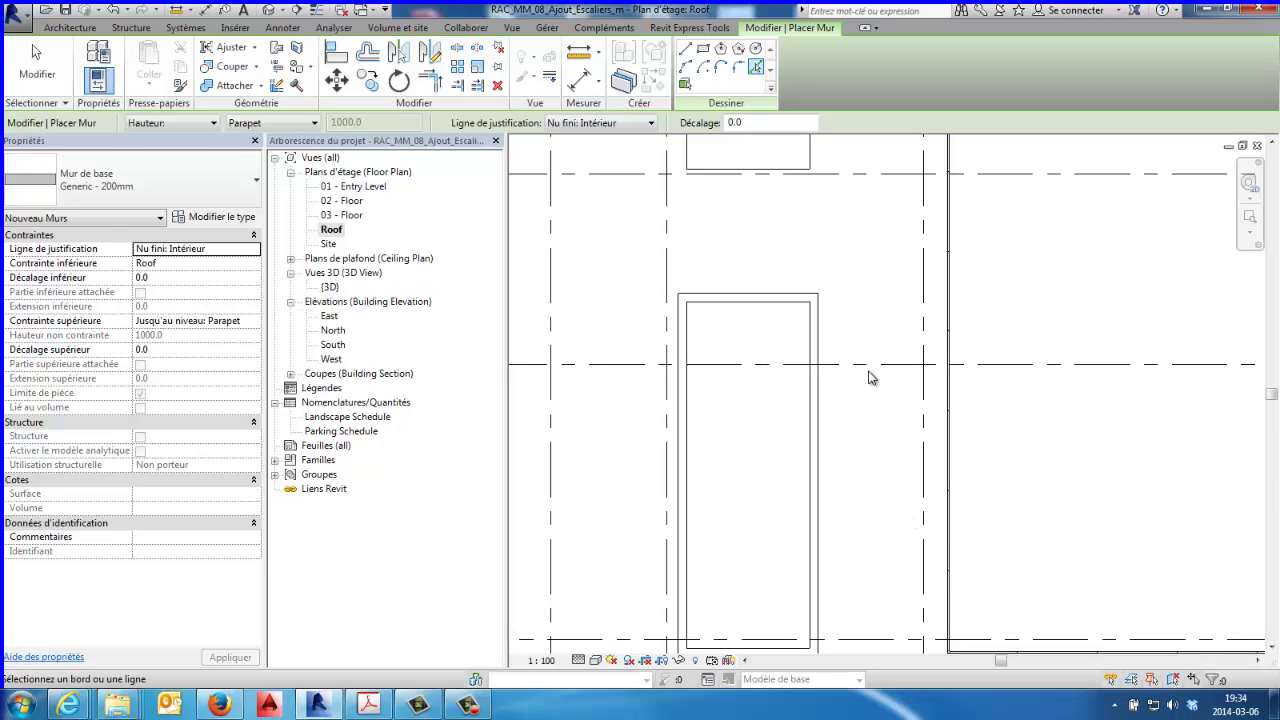
# Step: Wrap the second shaft opening in walls the same way and finish wall placement
pyautogui.moveTo(869, 374)
pyautogui.mouseDown(button='middle')
pyautogui.moveTo(891, 317)
pyautogui.moveTo(848, 495)
pyautogui.mouseUp(button='middle')
pyautogui.scroll(2, 860, 440)
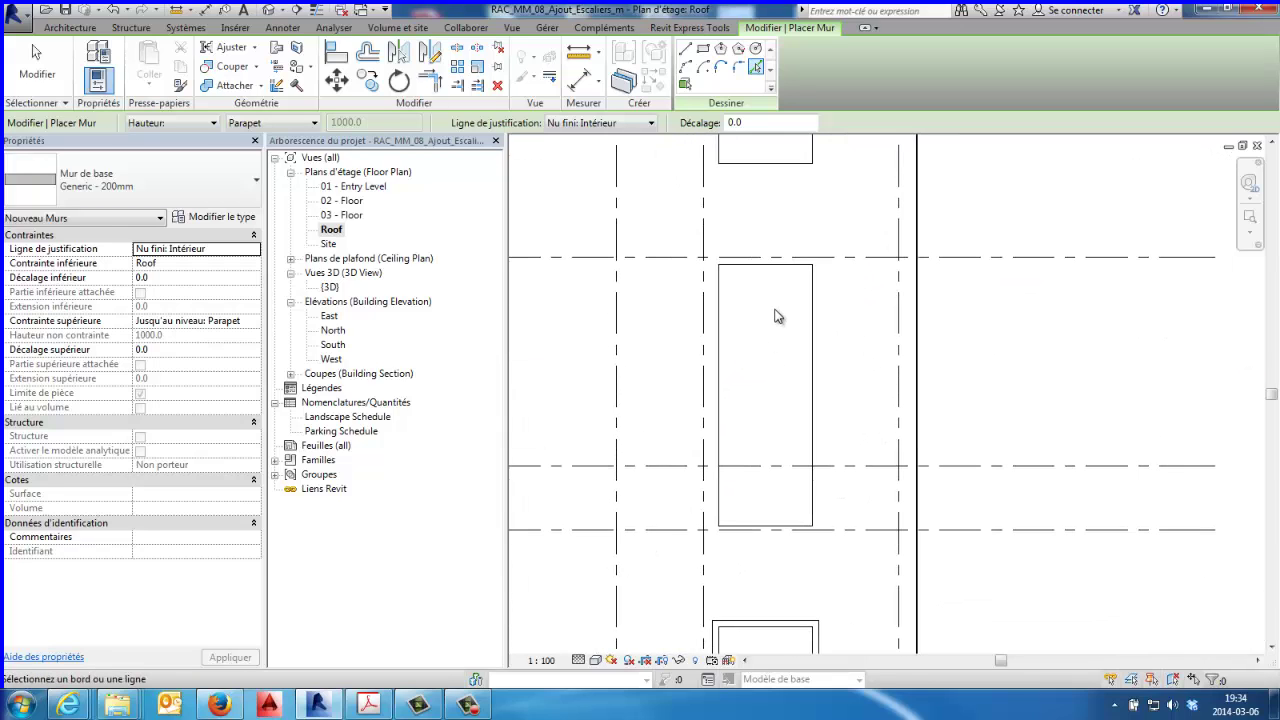
pyautogui.scroll(2, 752, 272)
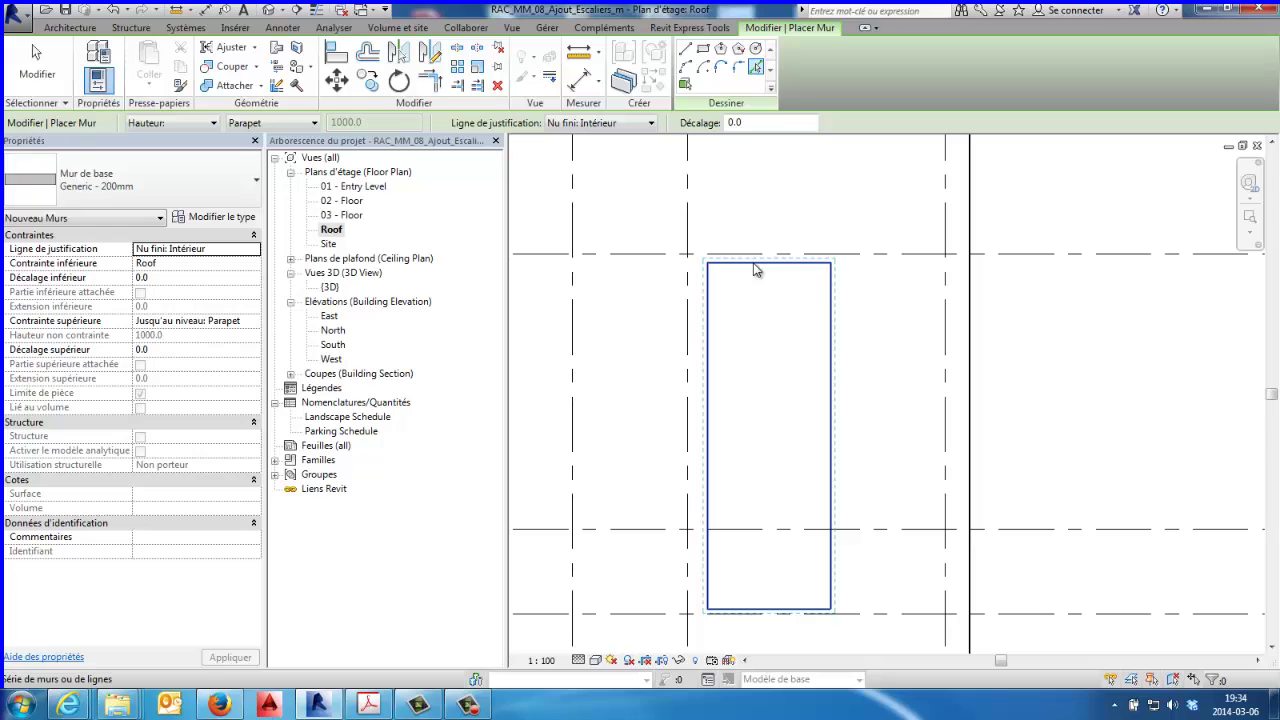
pyautogui.moveTo(863, 334)
pyautogui.mouseDown(button='middle')
pyautogui.moveTo(876, 526)
pyautogui.moveTo(806, 338)
pyautogui.mouseUp(button='middle')
pyautogui.scroll(-1, 806, 338)
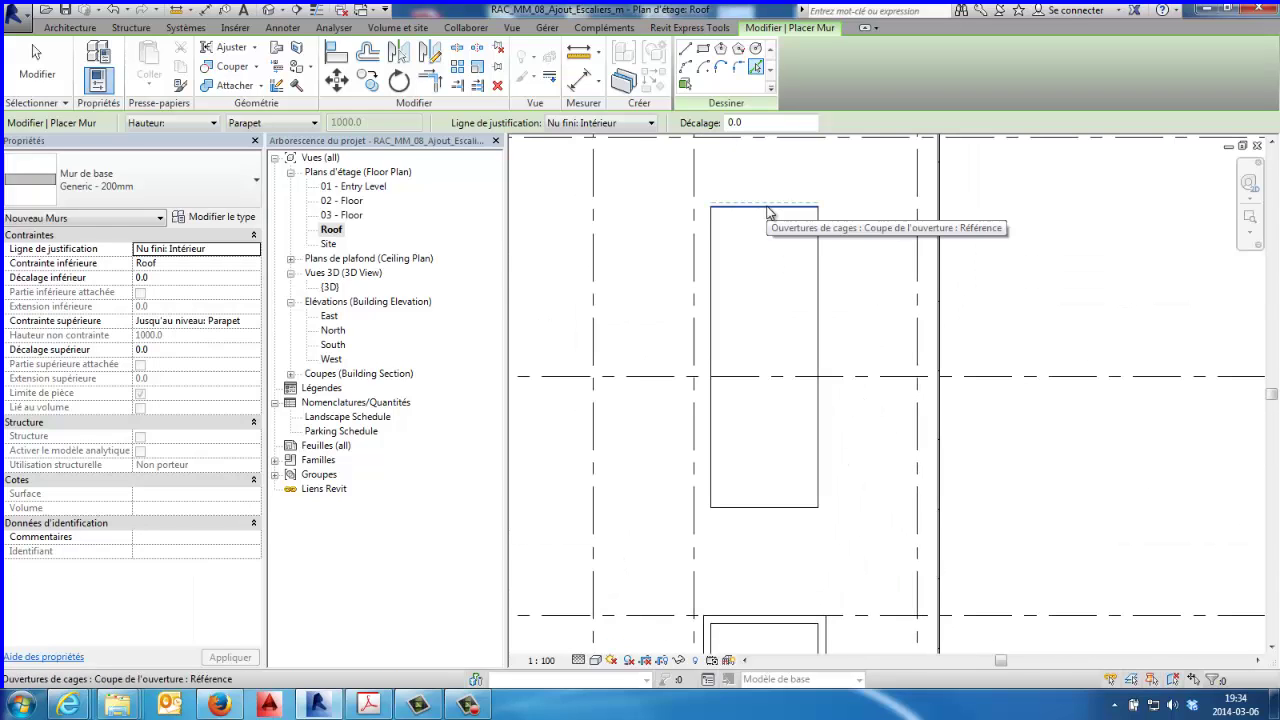
pyautogui.press('Tab')
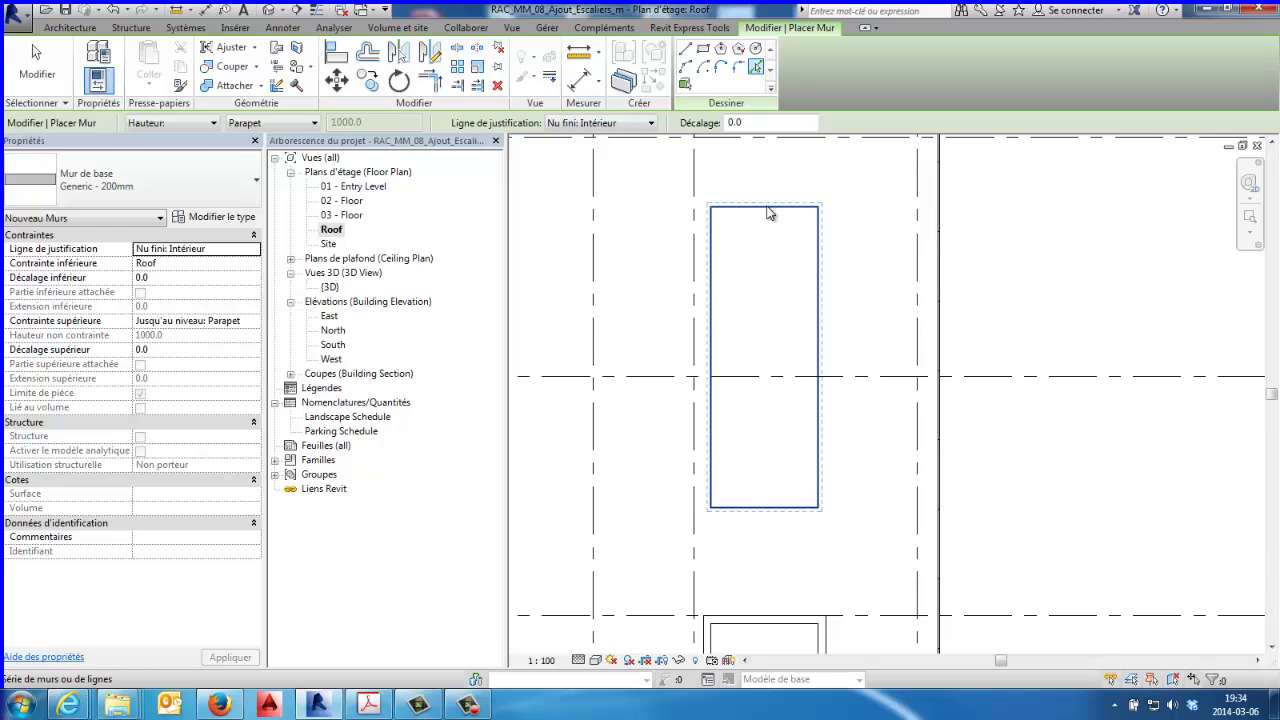
pyautogui.click(768, 213)
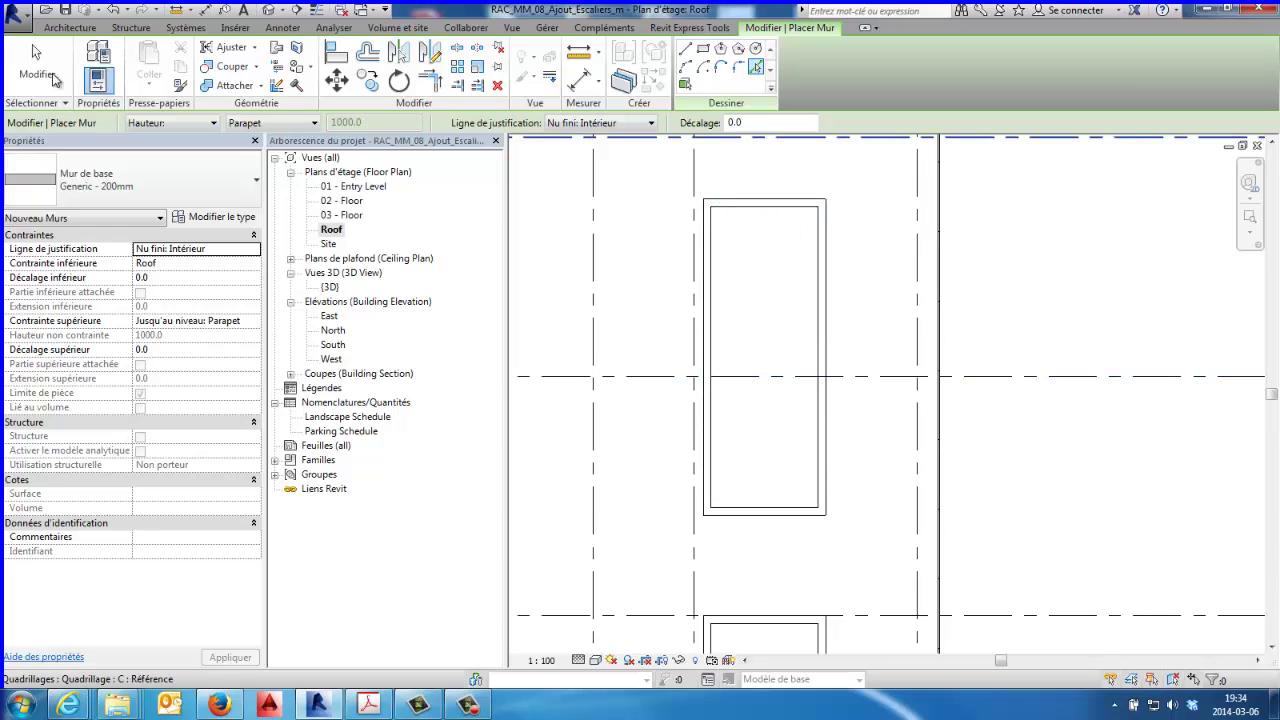
pyautogui.click(41, 86)
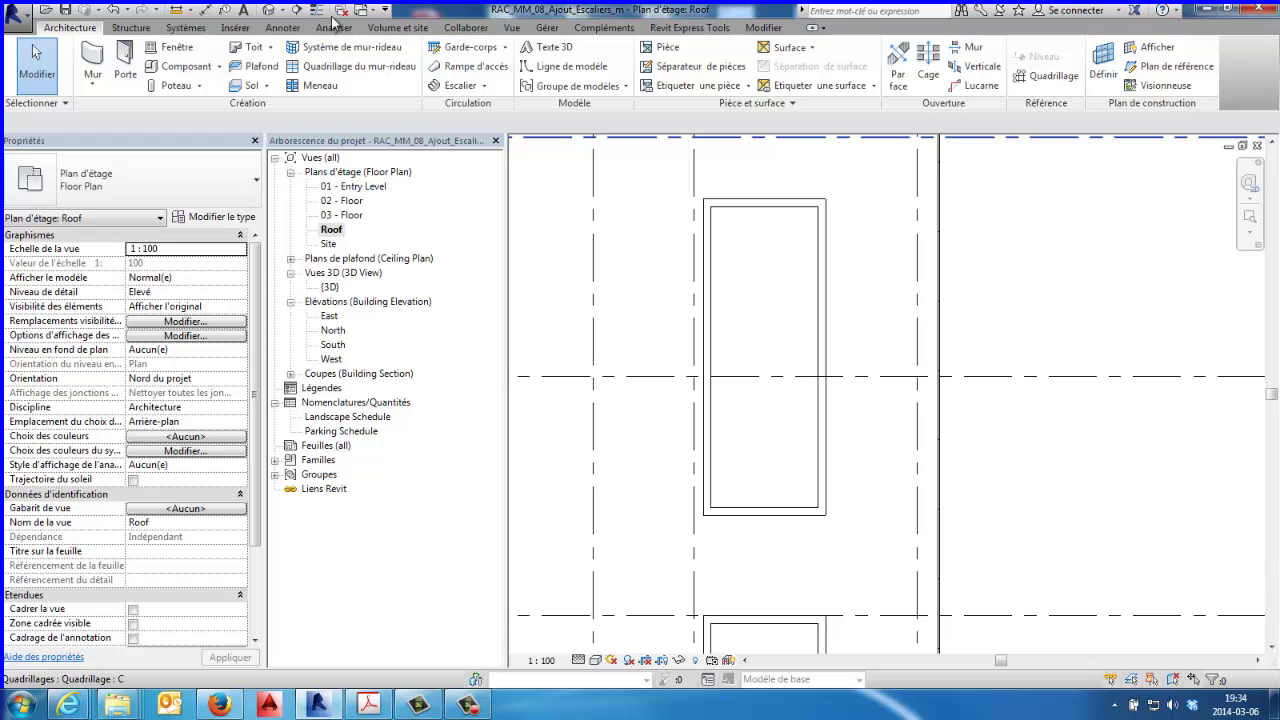
# Step: Return to the 3D view of the building and zoom toward the roof shaft enclosures
pyautogui.click(268, 10)
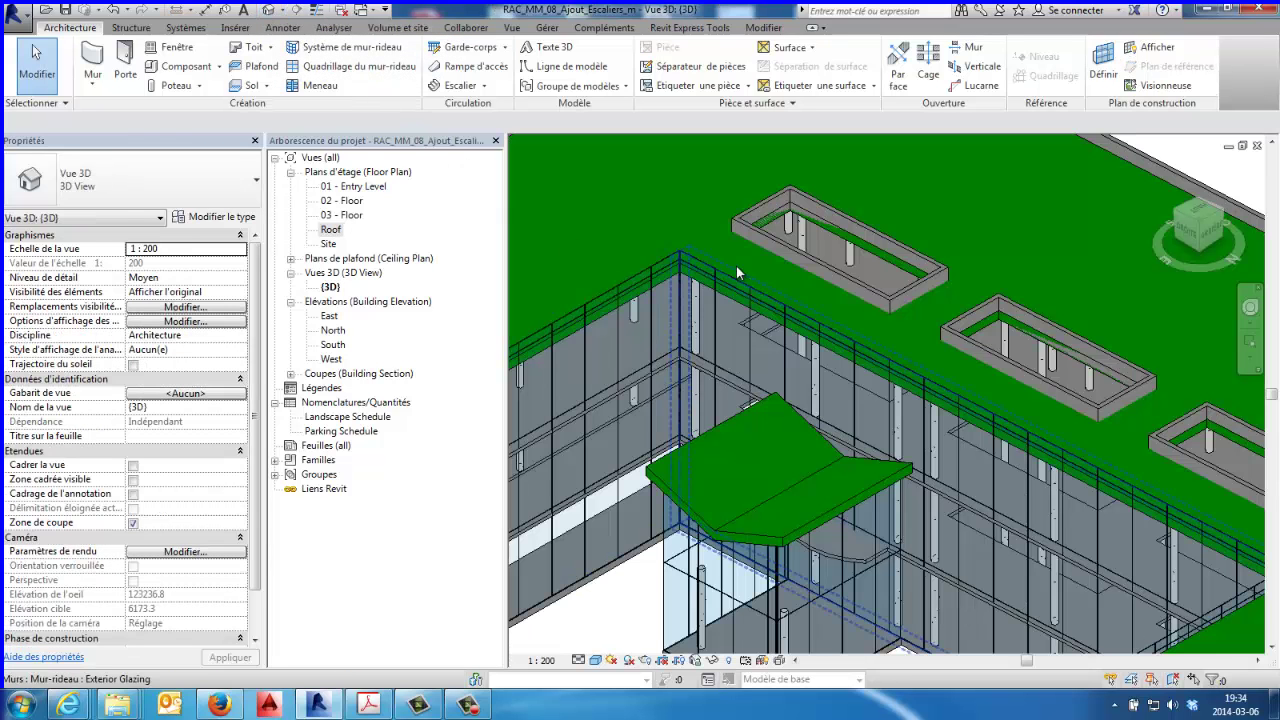
pyautogui.scroll(2, 915, 283)
pyautogui.scroll(1, 934, 301)
pyautogui.scroll(-1, 943, 363)
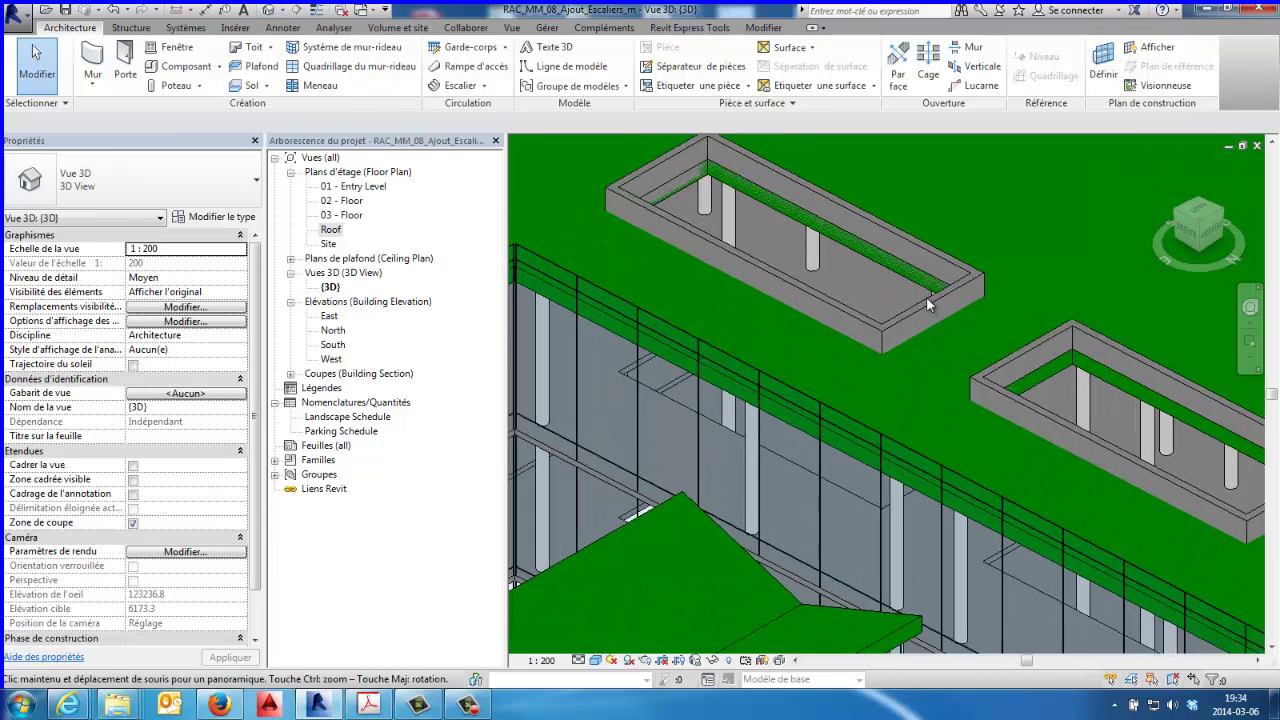
pyautogui.scroll(1, 926, 296)
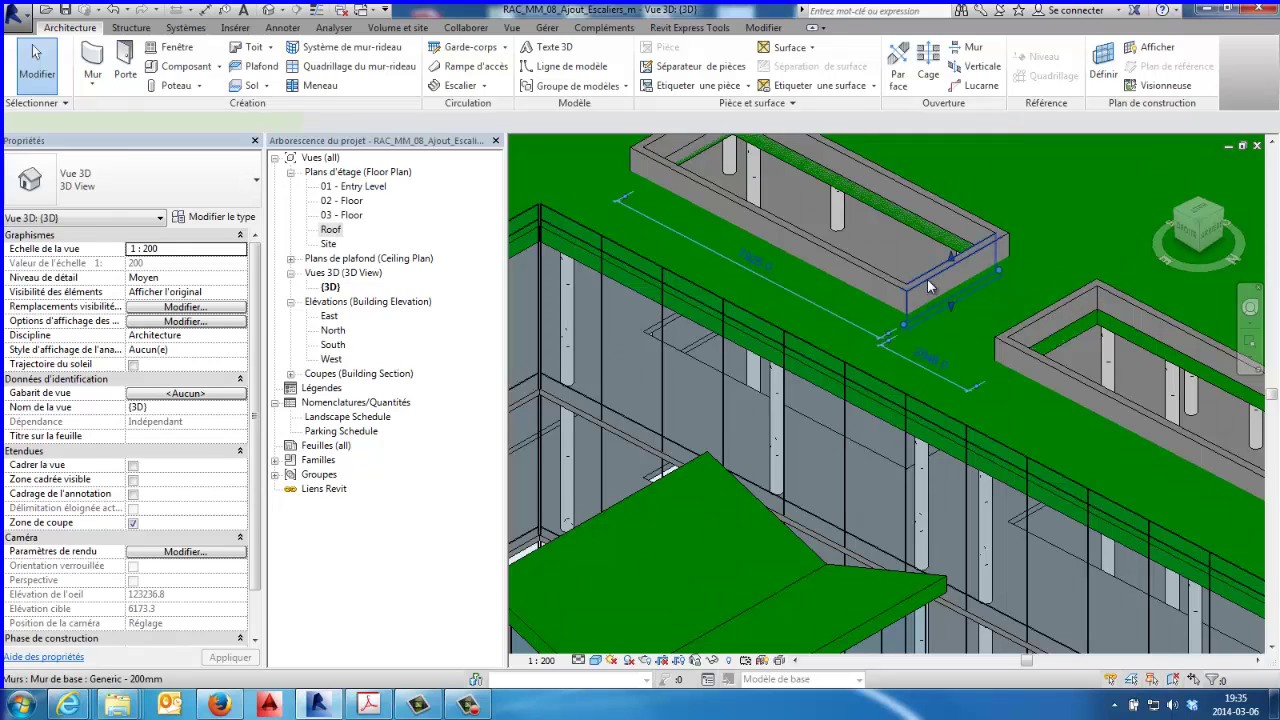
# Step: Select the four walls of the upper parapet box together as one wall chain
pyautogui.click(927, 279)
pyautogui.scroll(1, 924, 321)
pyautogui.scroll(1, 926, 308)
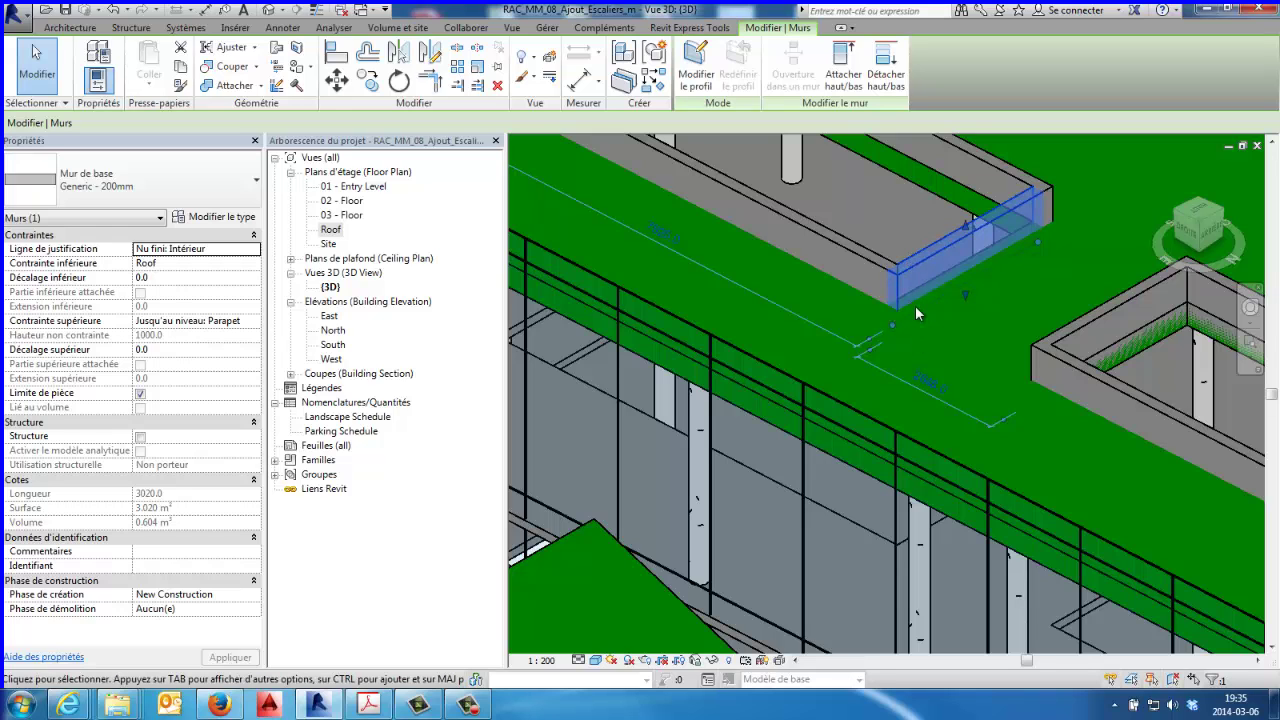
pyautogui.scroll(-3, 925, 320)
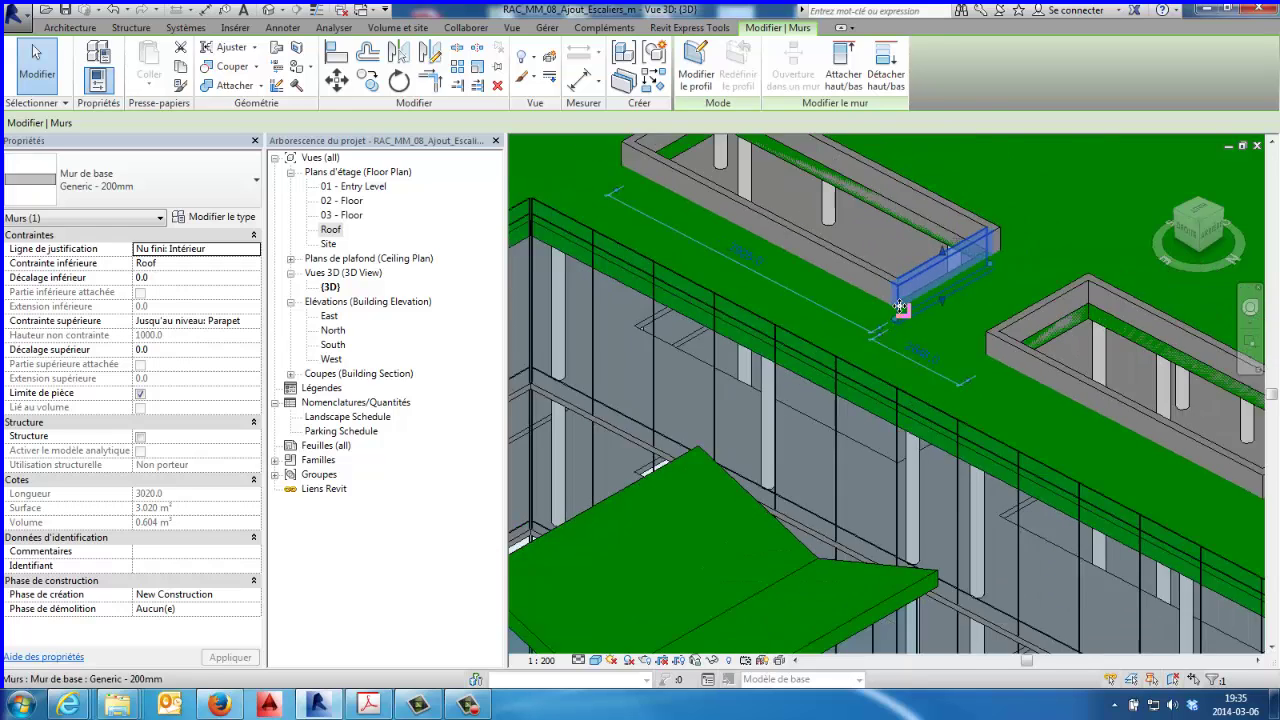
pyautogui.scroll(1, 946, 331)
pyautogui.scroll(1, 963, 352)
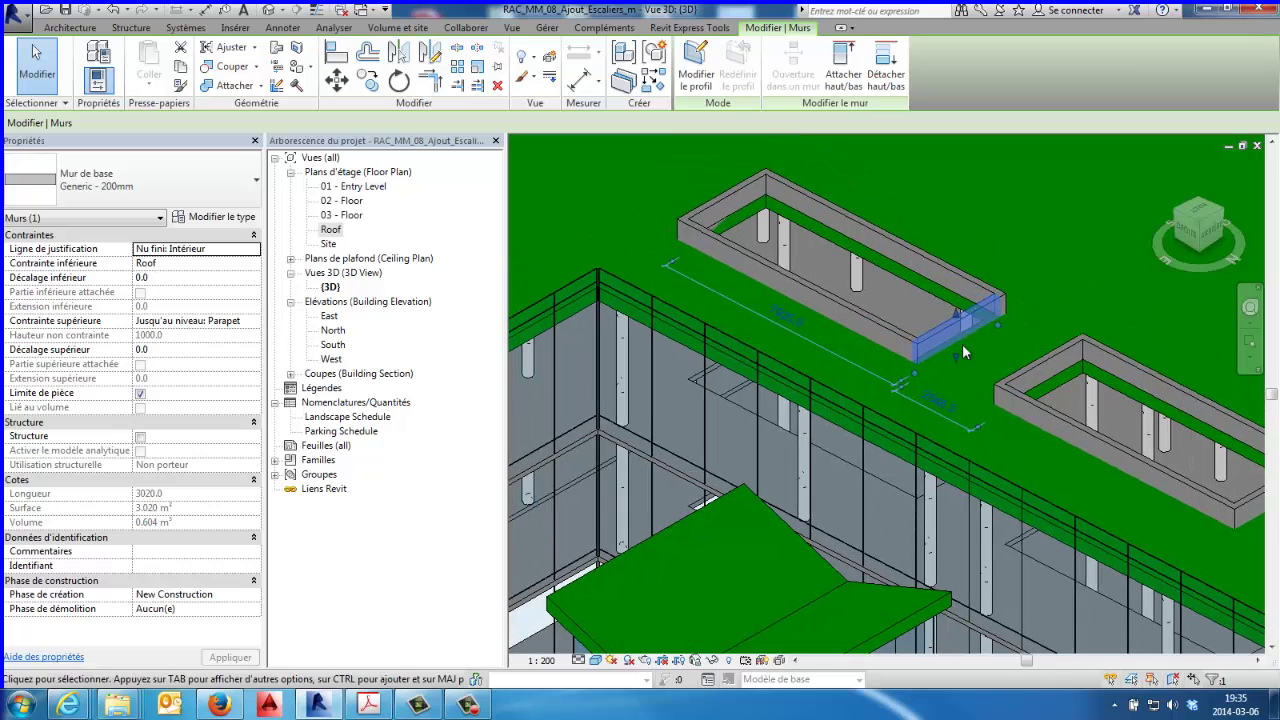
pyautogui.click(661, 175)
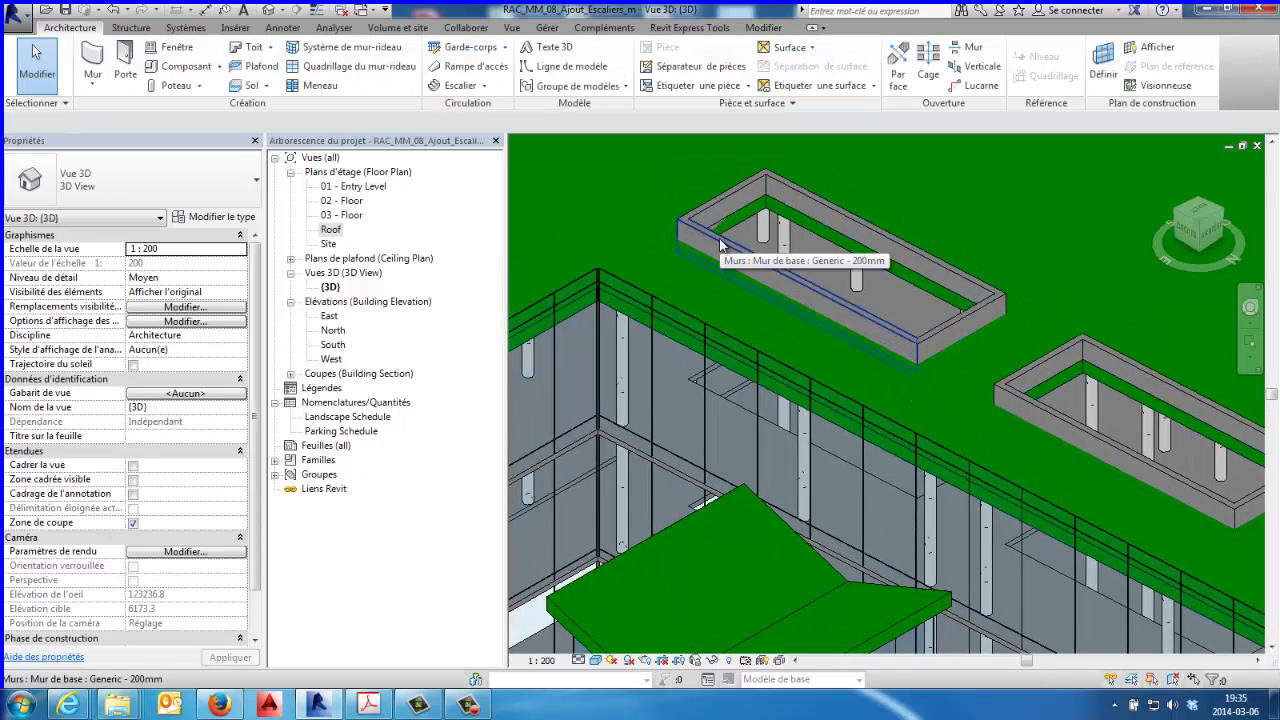
pyautogui.press('Tab')
pyautogui.click(719, 240)
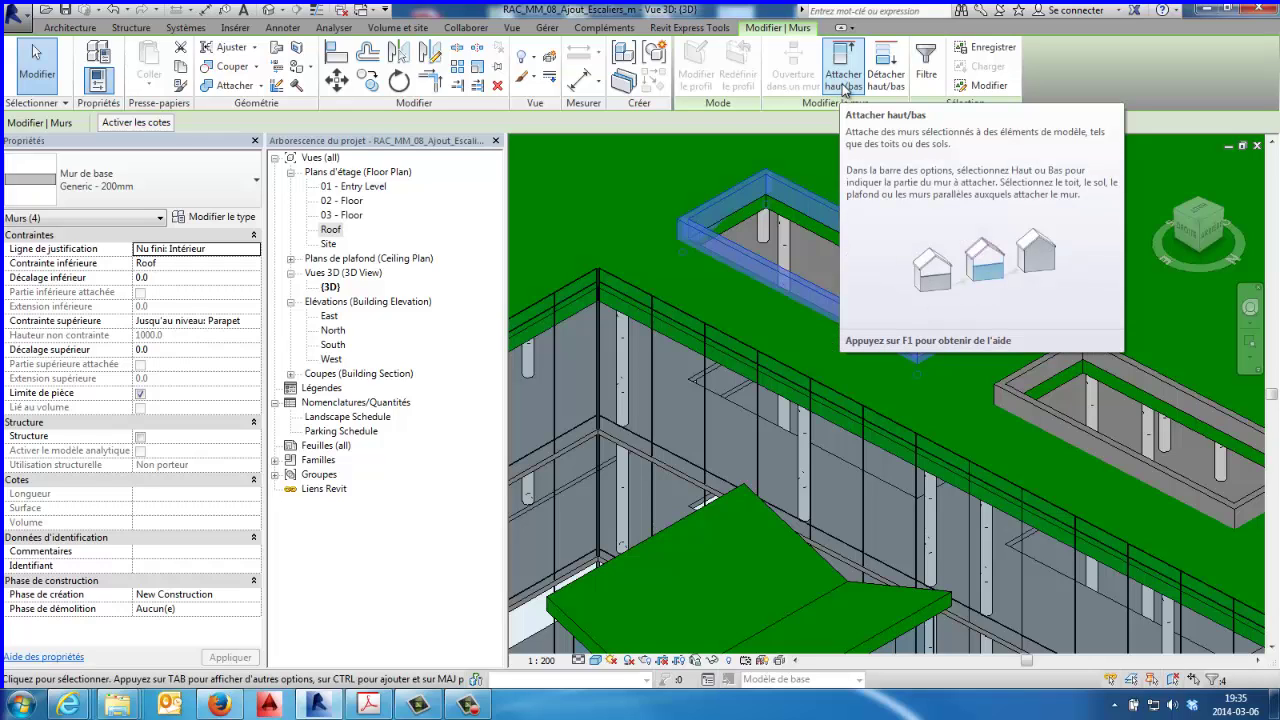
# Step: Attach the bases of the first parapet box's walls to the roof
pyautogui.click(843, 90)
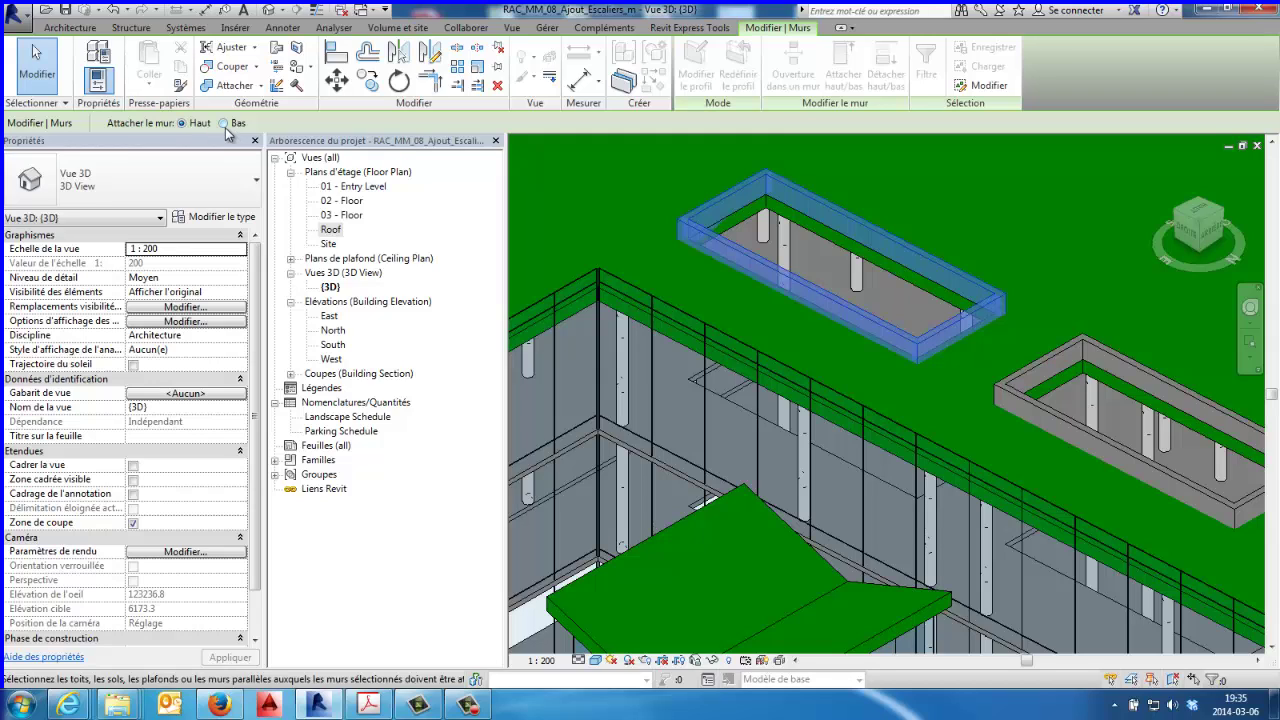
pyautogui.click(223, 123)
pyautogui.scroll(2, 629, 294)
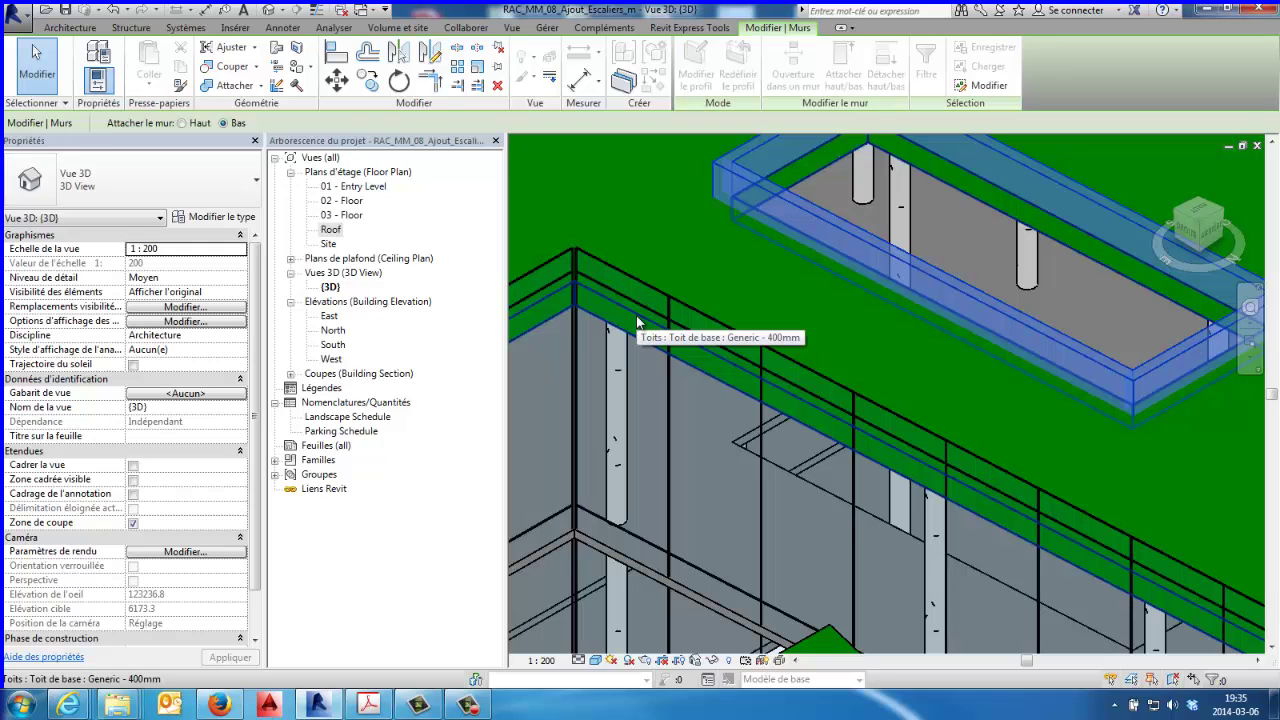
pyautogui.click(637, 321)
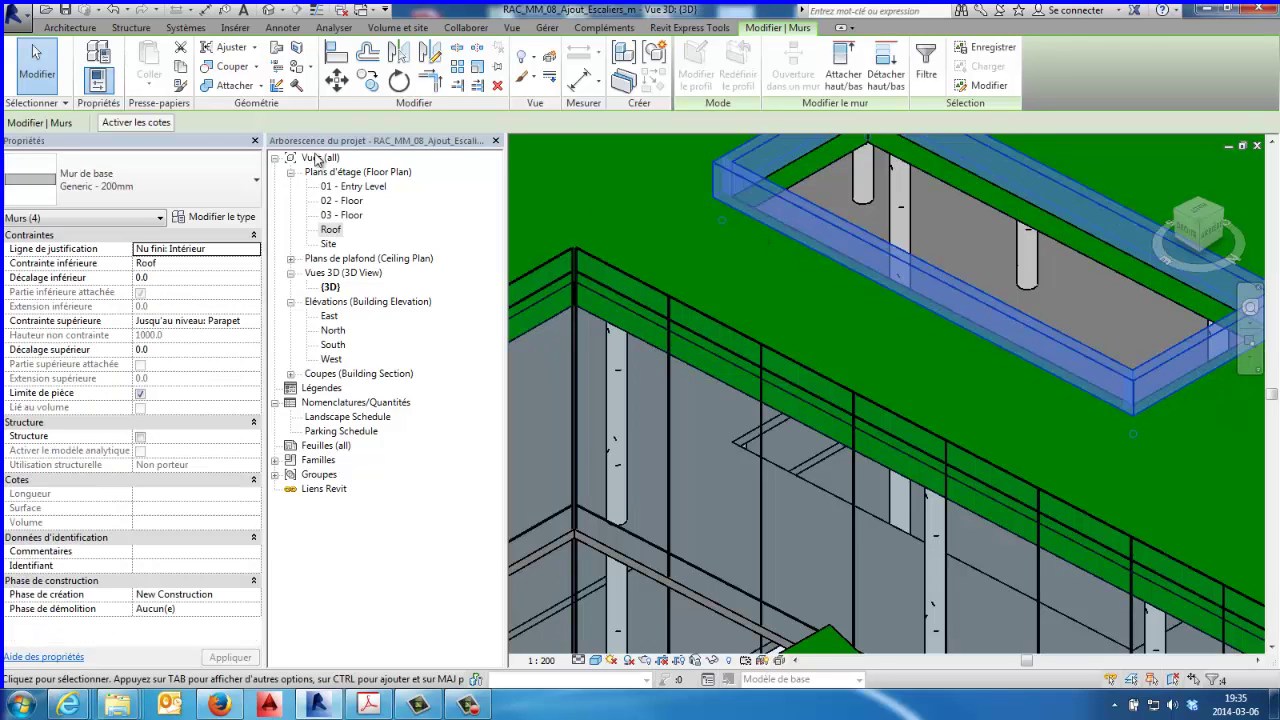
# Step: Select the next parapet box's four walls and attach their bases to the roof
pyautogui.click(58, 92)
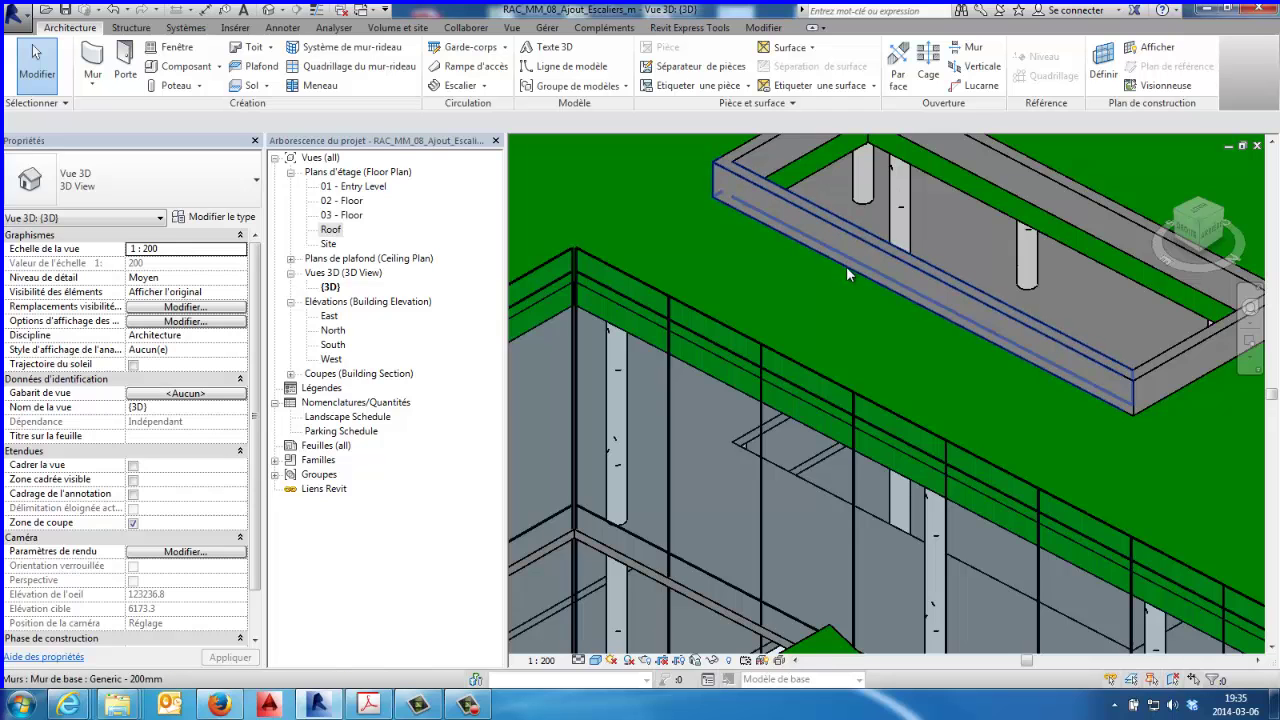
pyautogui.scroll(-2, 847, 276)
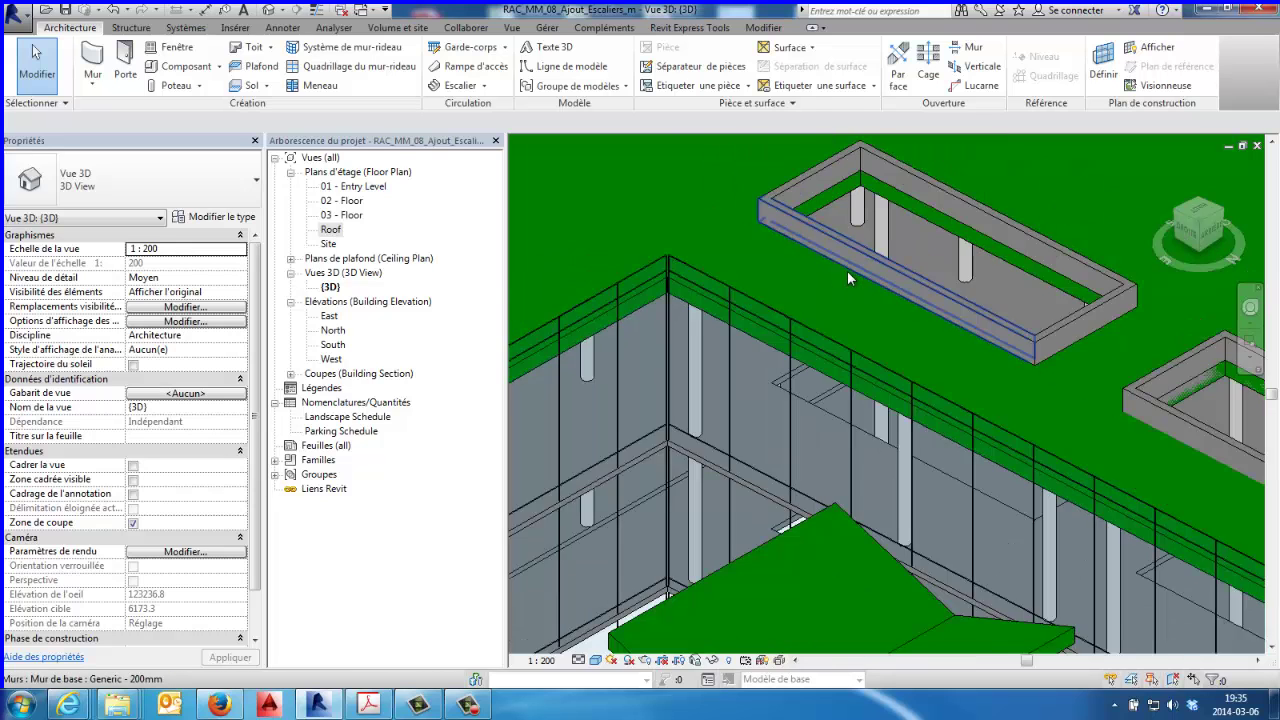
pyautogui.scroll(-1, 847, 276)
pyautogui.scroll(-1, 847, 276)
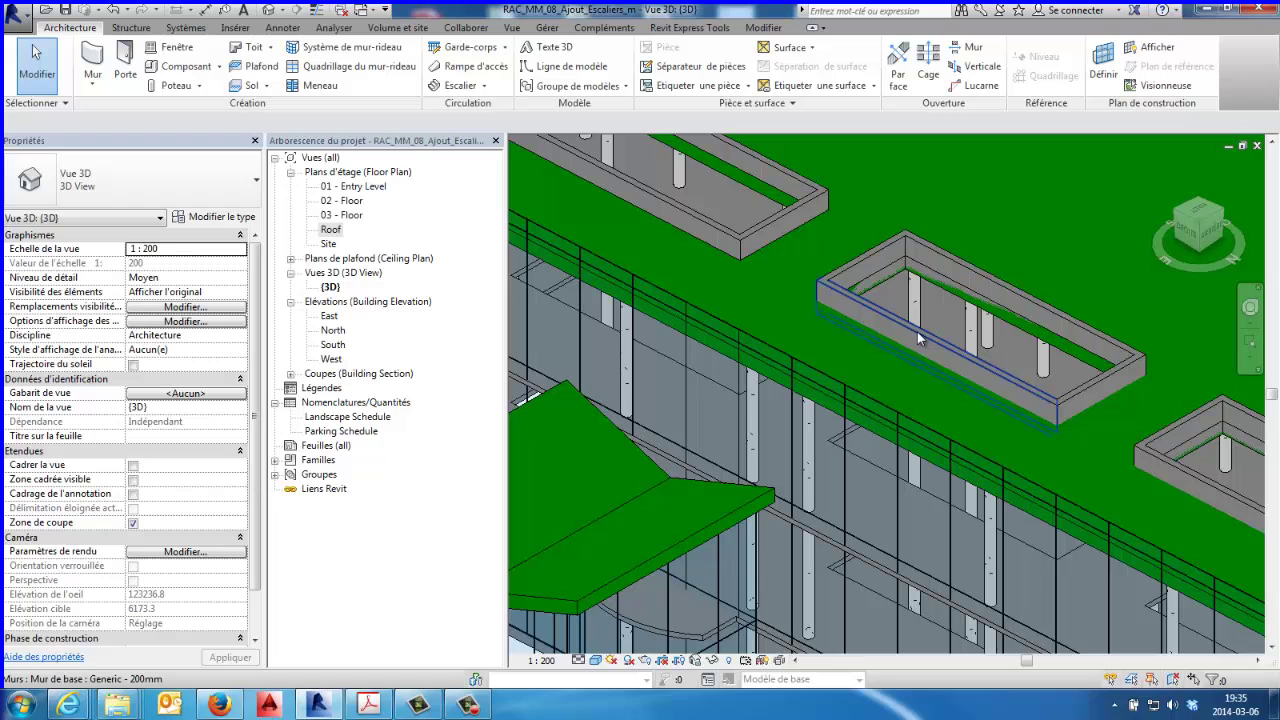
pyautogui.press('Tab')
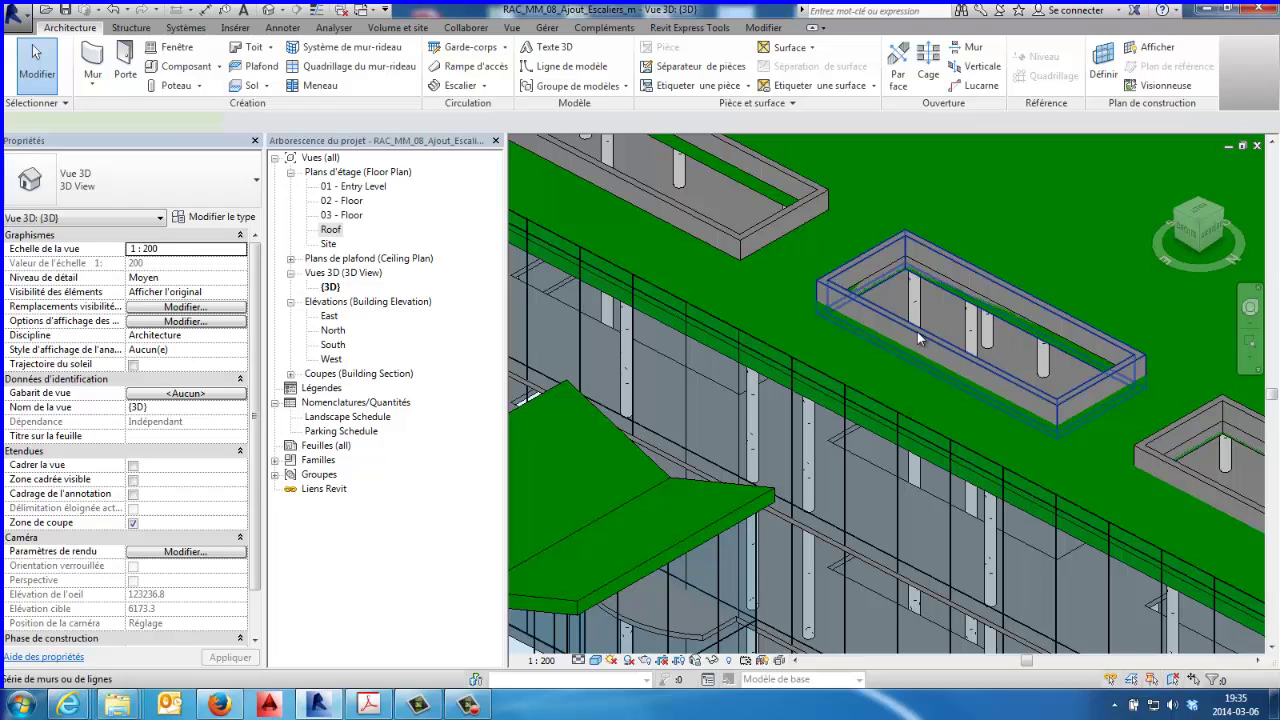
pyautogui.click(918, 337)
pyautogui.click(843, 78)
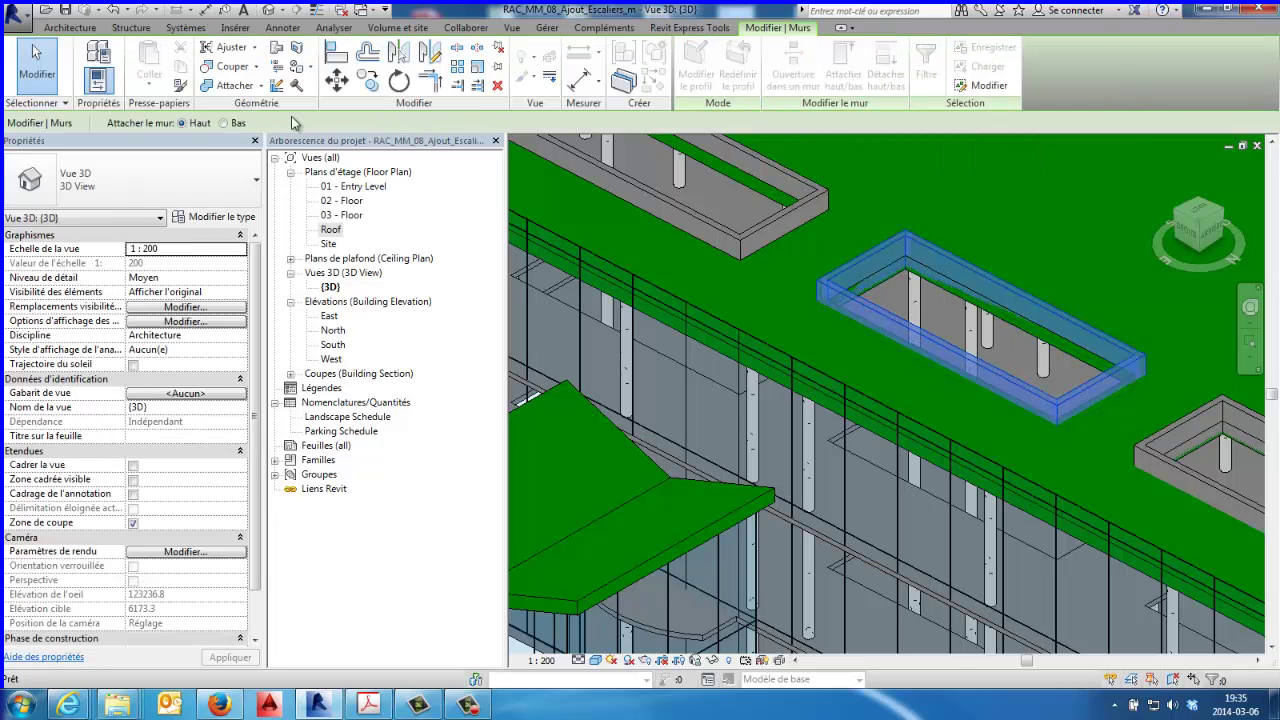
pyautogui.click(814, 395)
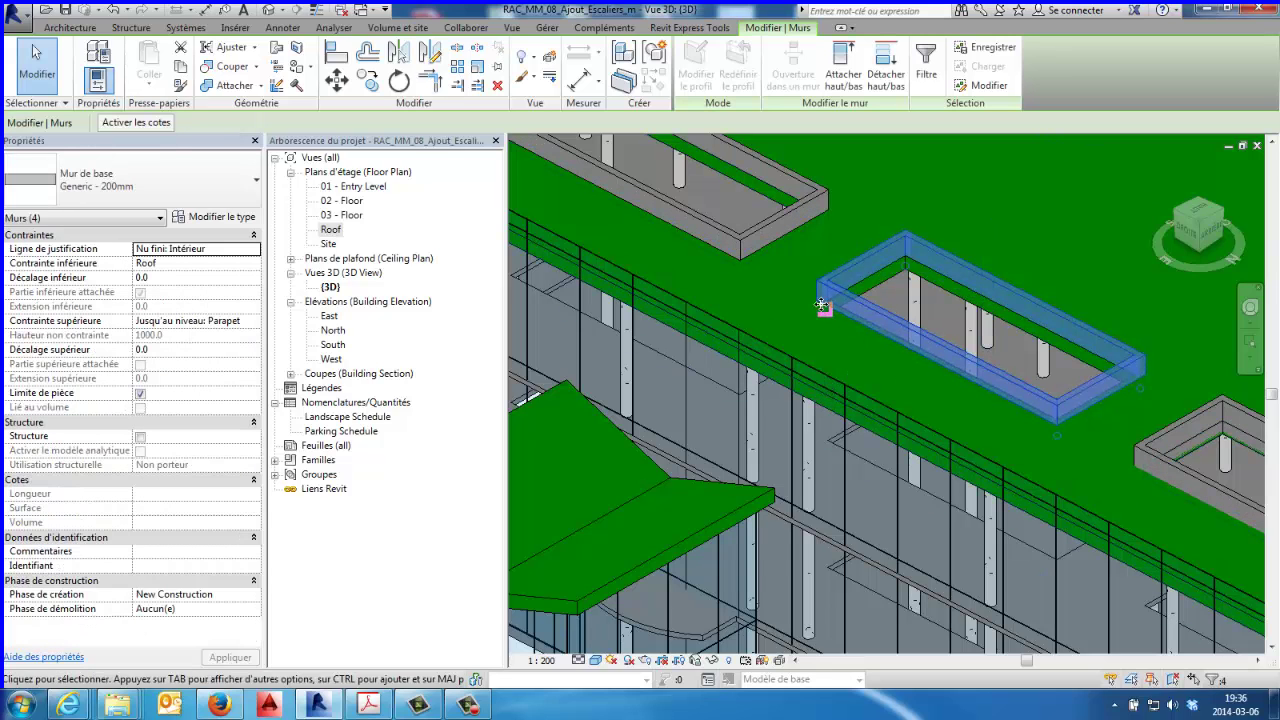
# Step: Select the third parapet box's four walls and attach their bases to the roof
pyautogui.moveTo(941, 362); pyautogui.dragTo(802, 234, button='middle')
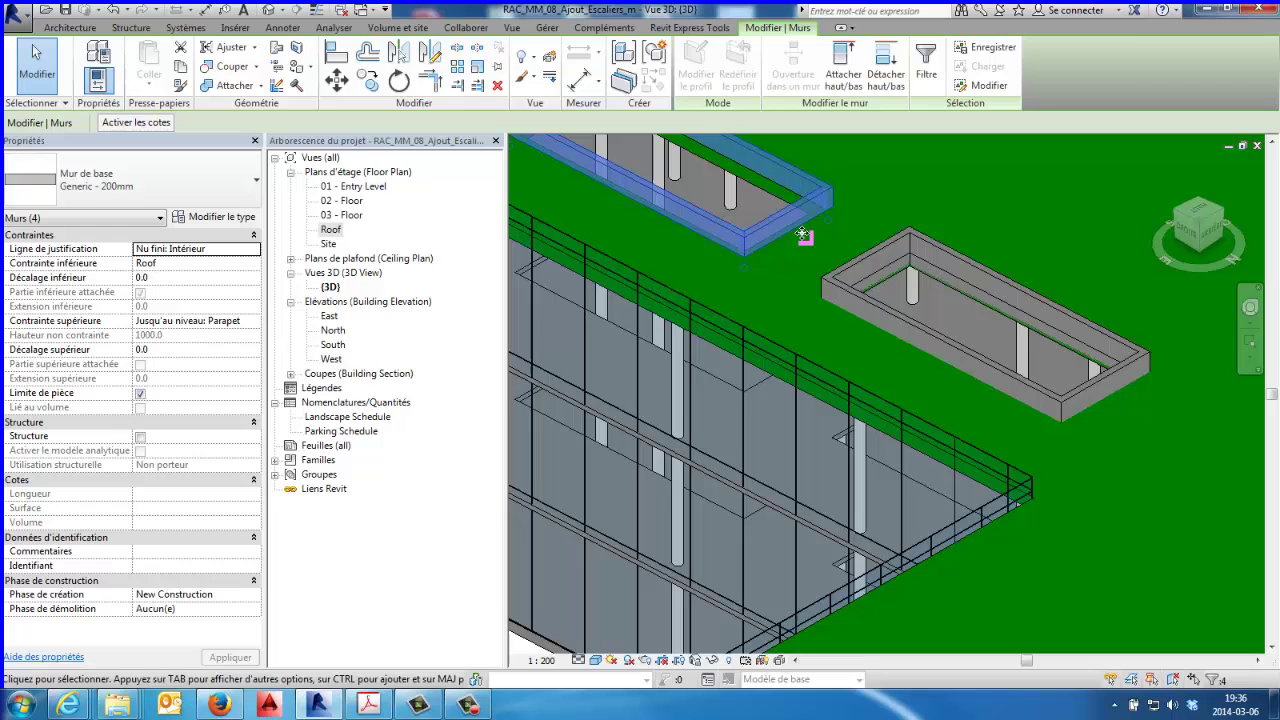
pyautogui.click(1111, 242)
pyautogui.press('Tab')
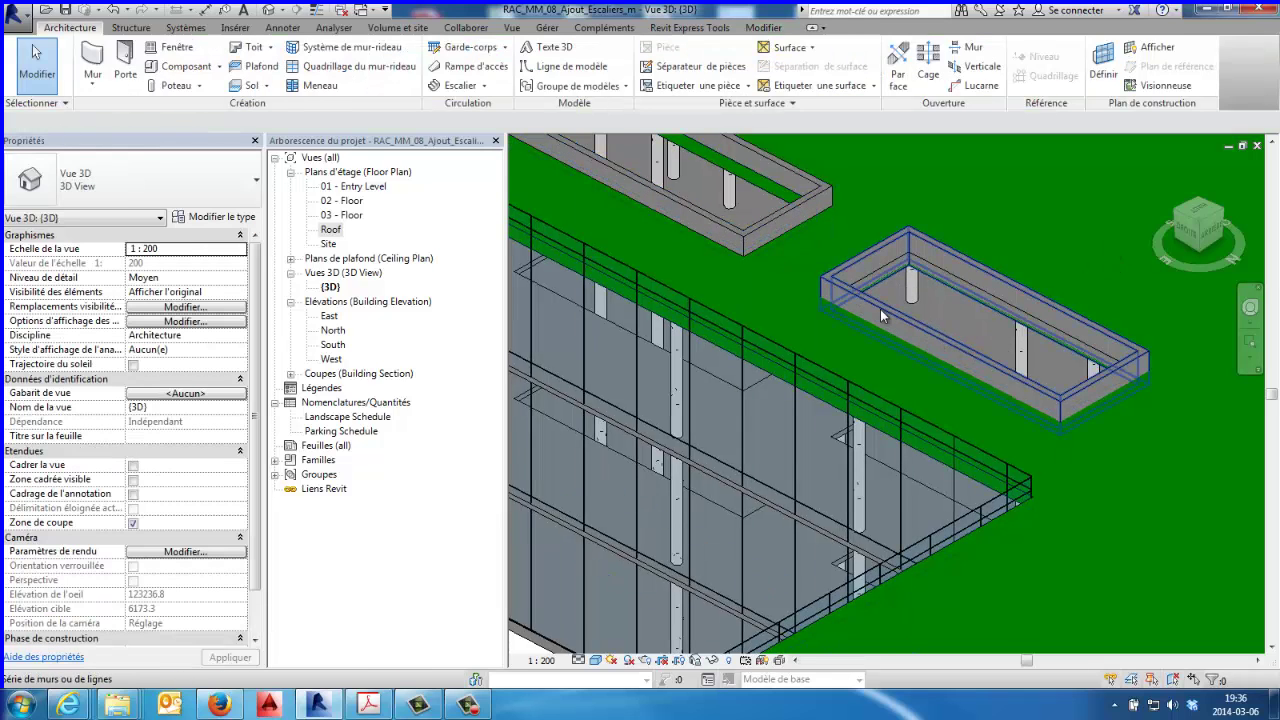
pyautogui.click(881, 314)
pyautogui.click(846, 78)
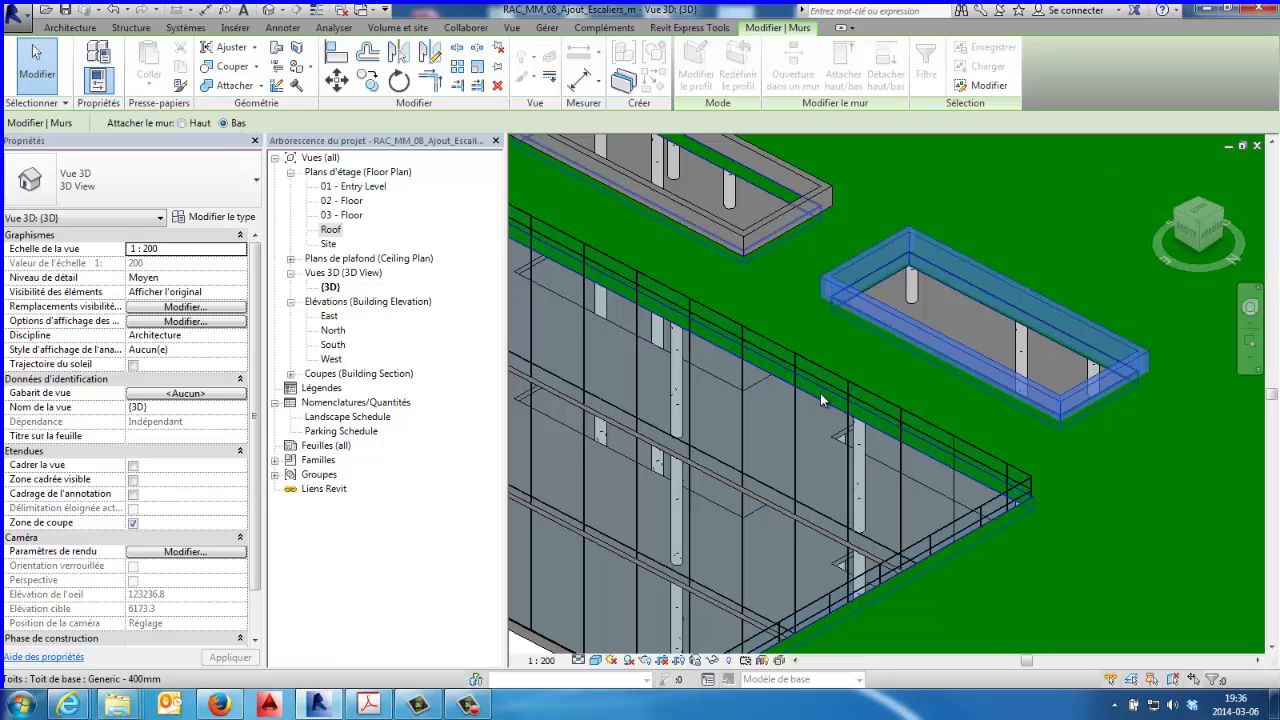
pyautogui.click(884, 429)
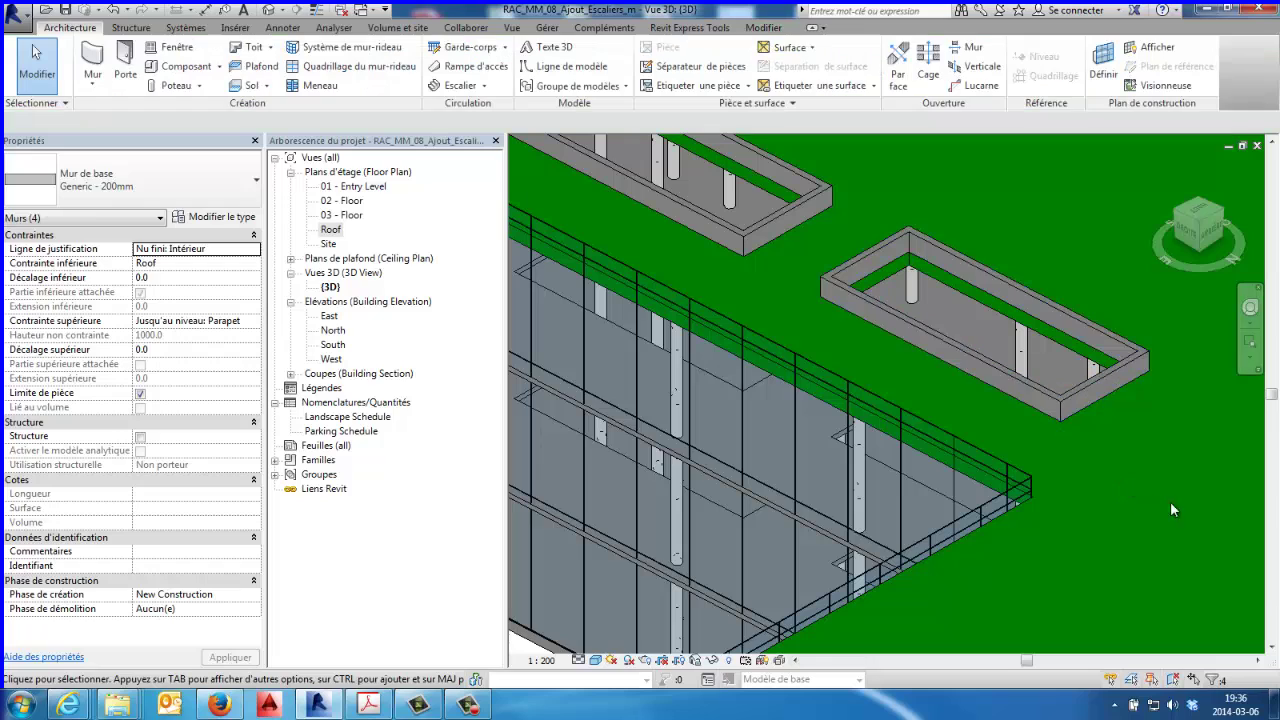
pyautogui.moveTo(1129, 488)
pyautogui.mouseDown(button='middle')
pyautogui.moveTo(964, 319)
pyautogui.moveTo(1004, 278)
pyautogui.mouseUp(button='middle')
pyautogui.scroll(-2, 948, 320)
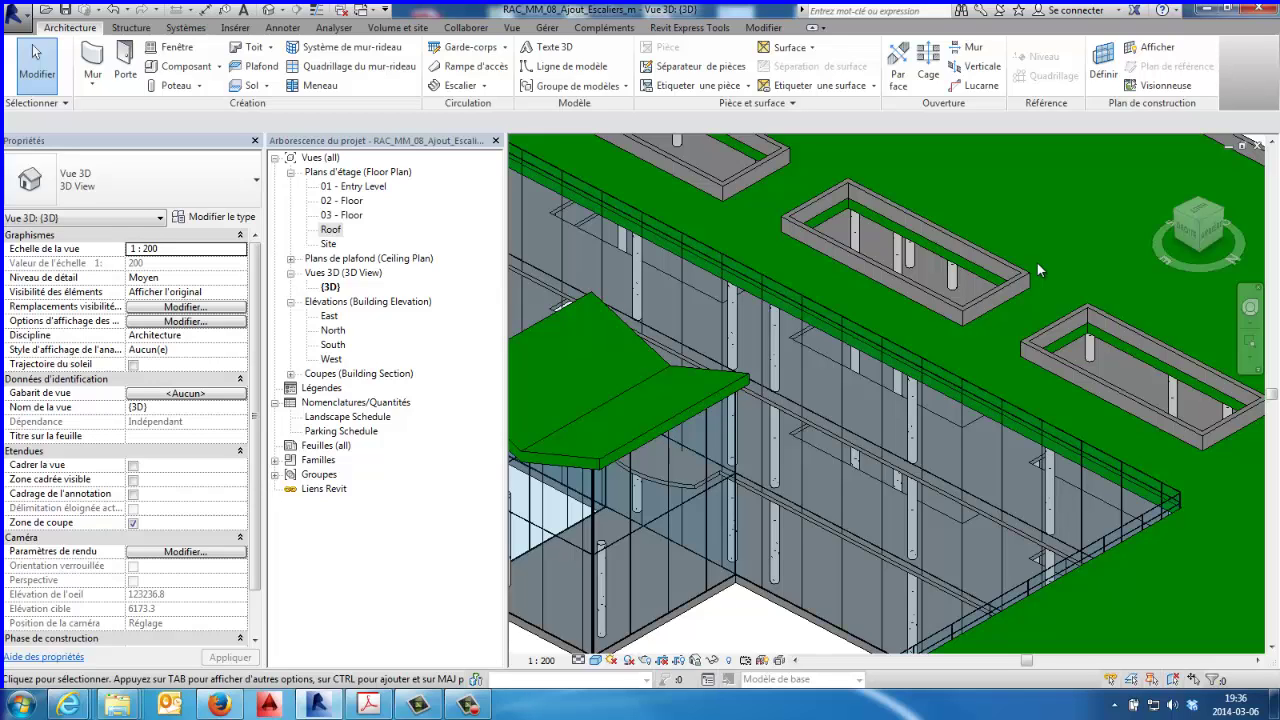
pyautogui.scroll(2, 720, 207)
pyautogui.scroll(2, 735, 330)
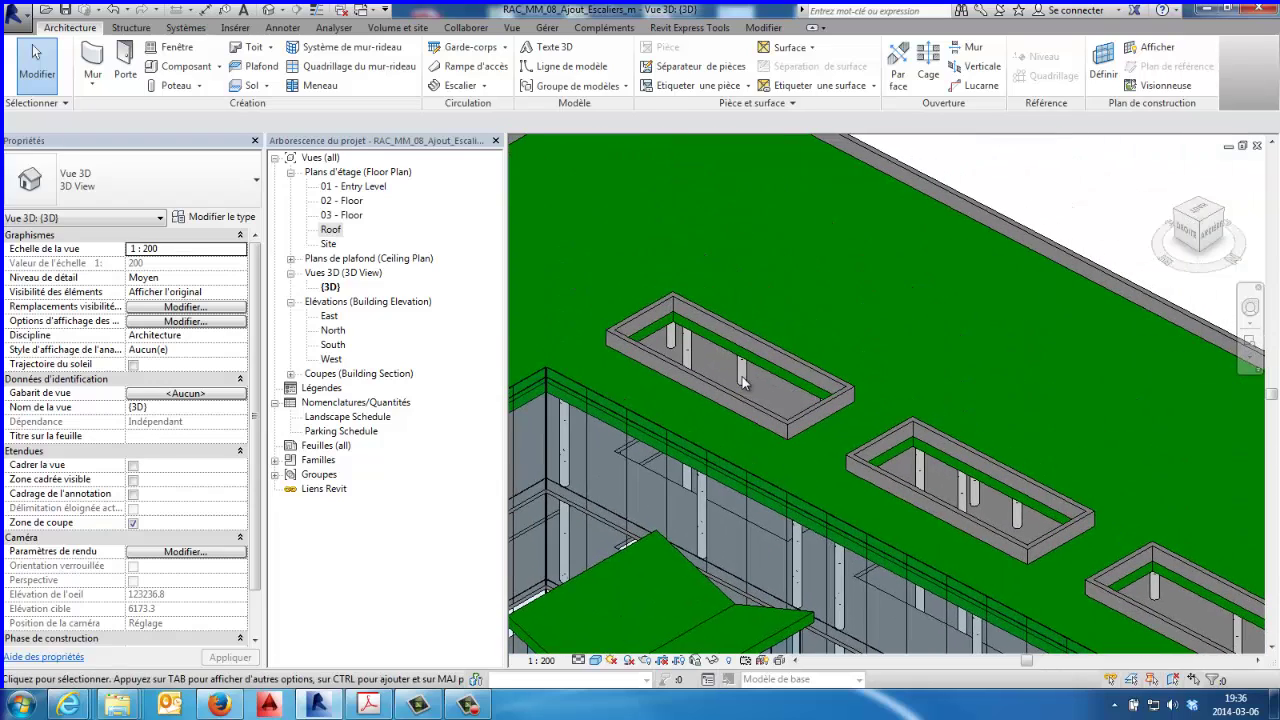
pyautogui.scroll(1, 741, 371)
pyautogui.scroll(1, 741, 371)
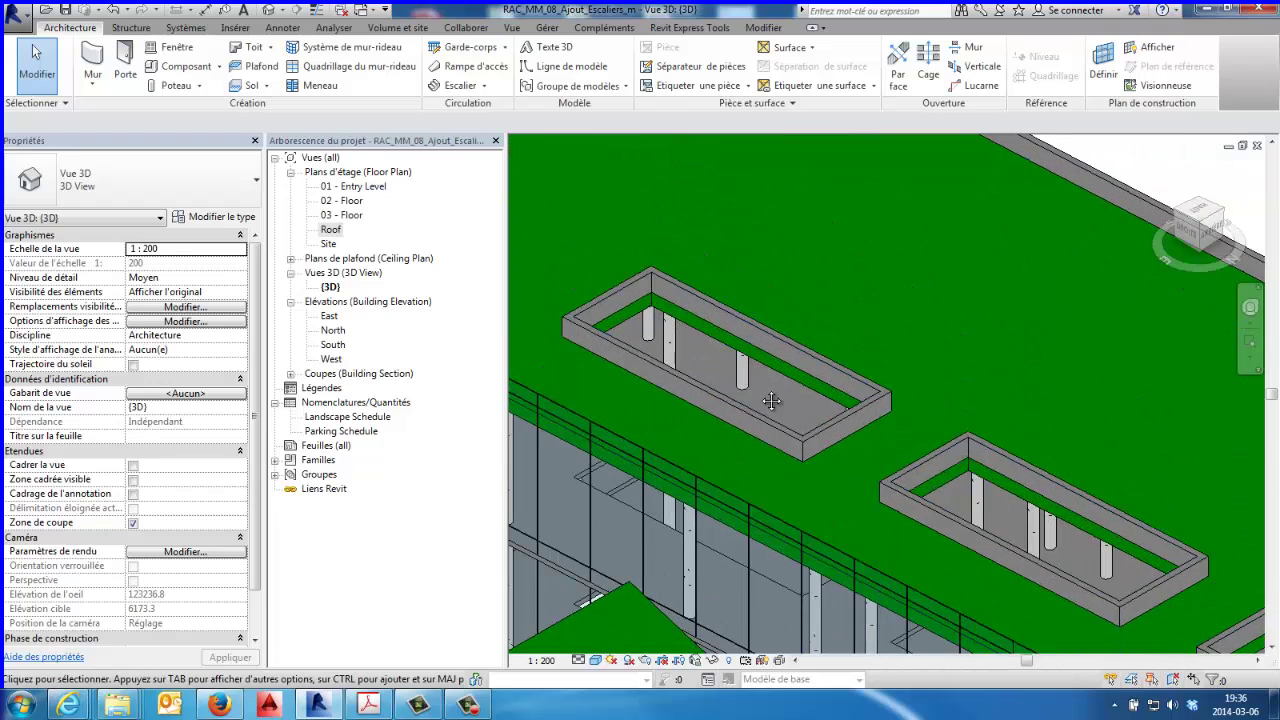
pyautogui.scroll(-1, 760, 403)
pyautogui.scroll(2, 760, 403)
pyautogui.scroll(1, 868, 268)
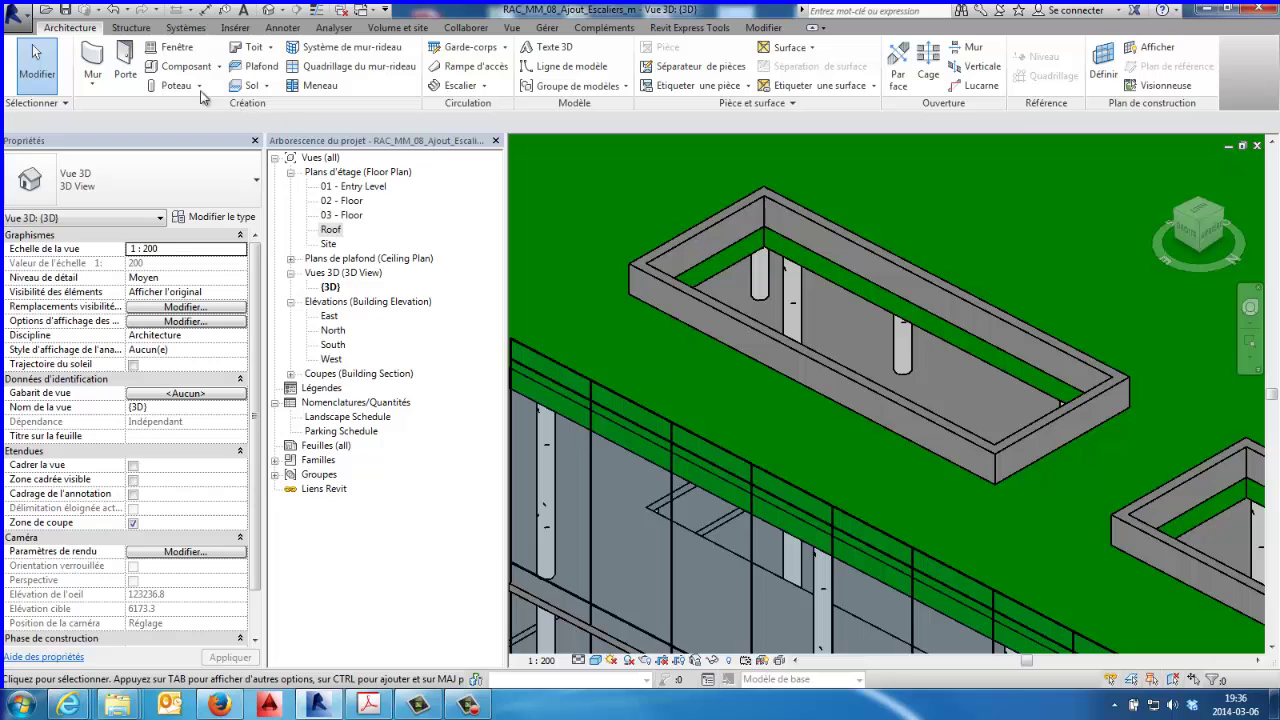
# Step: Start a Toit par tracé footprint roof and place it on the Parapet level
pyautogui.click(253, 48)
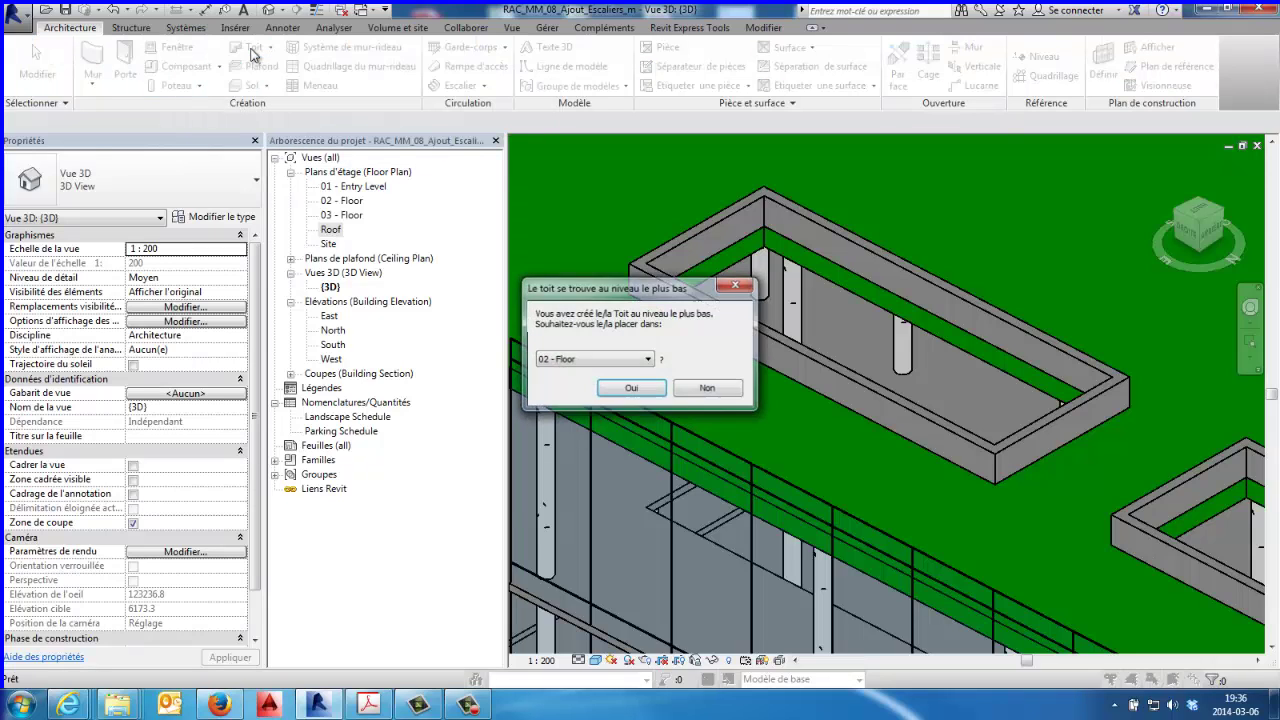
pyautogui.click(603, 362)
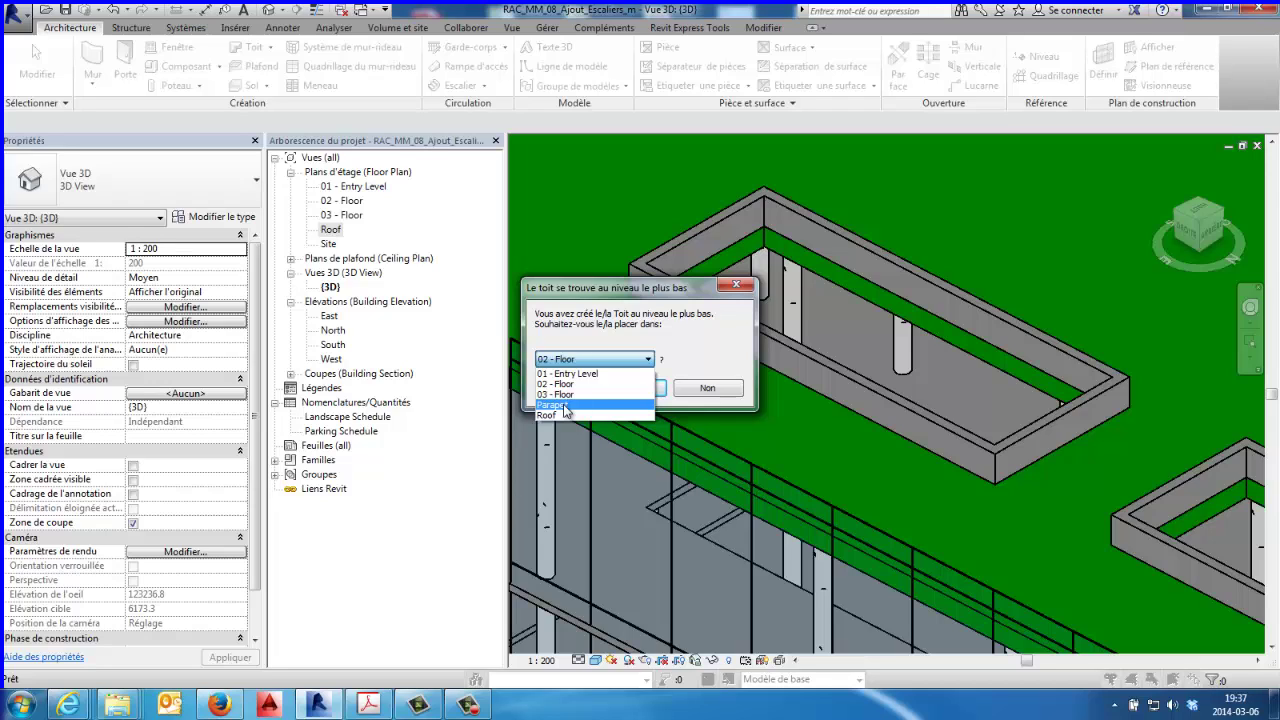
pyautogui.click(566, 408)
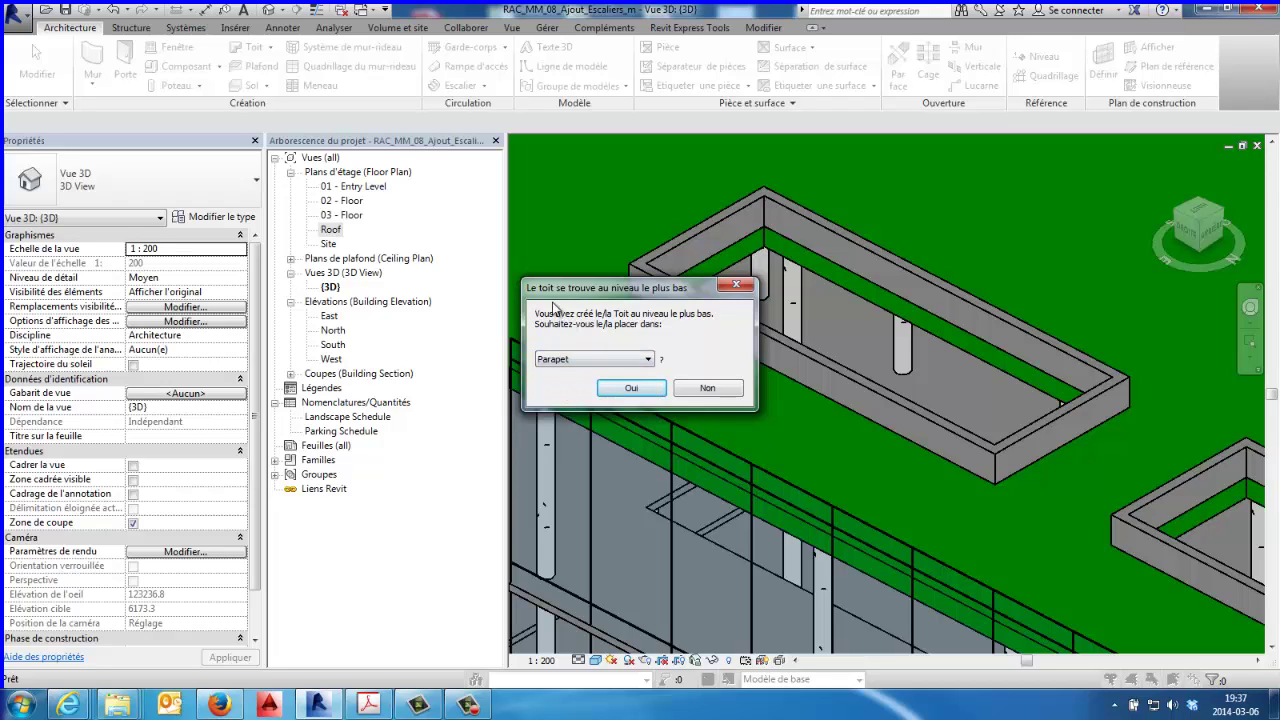
pyautogui.click(633, 390)
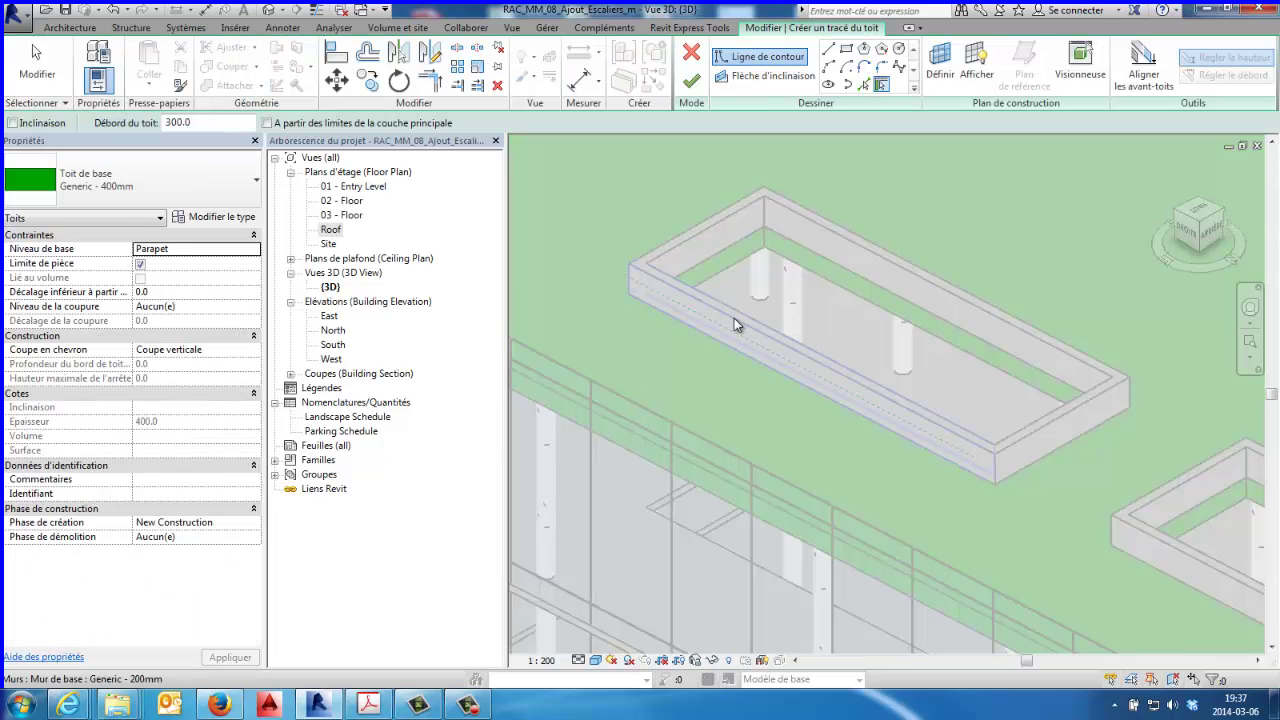
# Step: Make the roof Sloped Glazing with 0 overhang and sloped edges
pyautogui.click(117, 190)
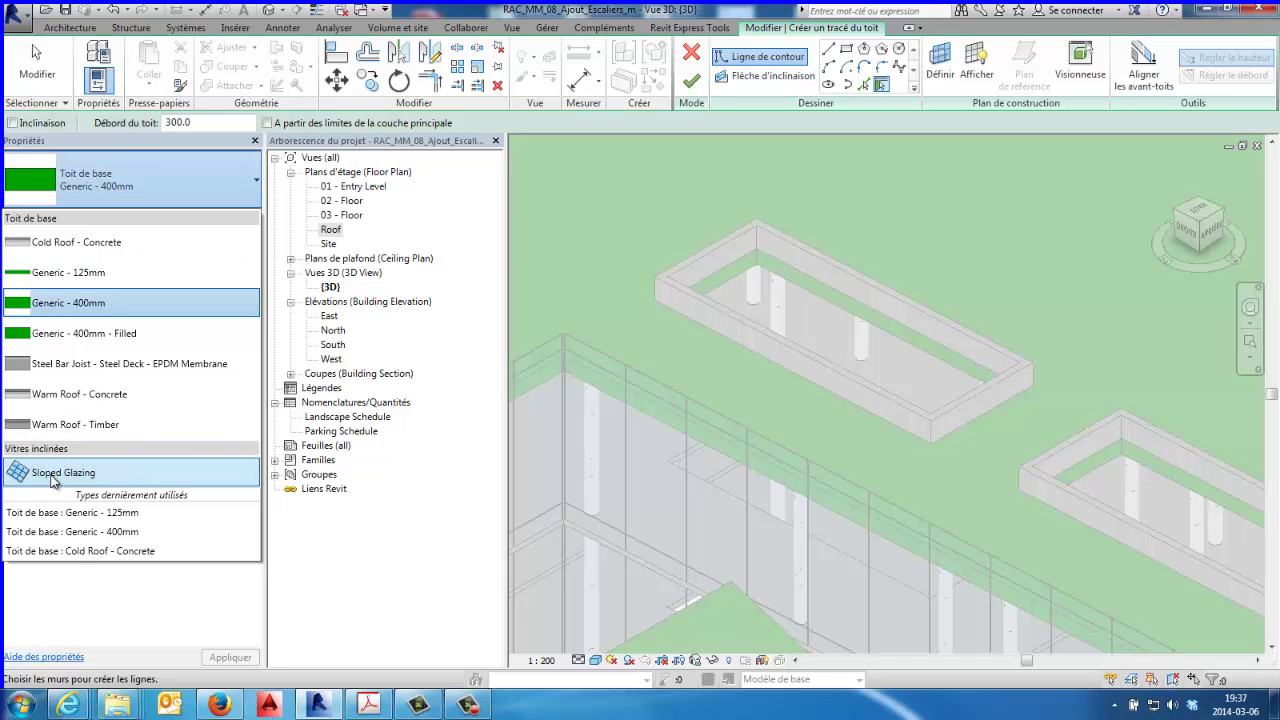
pyautogui.moveTo(55, 482); pyautogui.dragTo(80, 485)
pyautogui.click(80, 480)
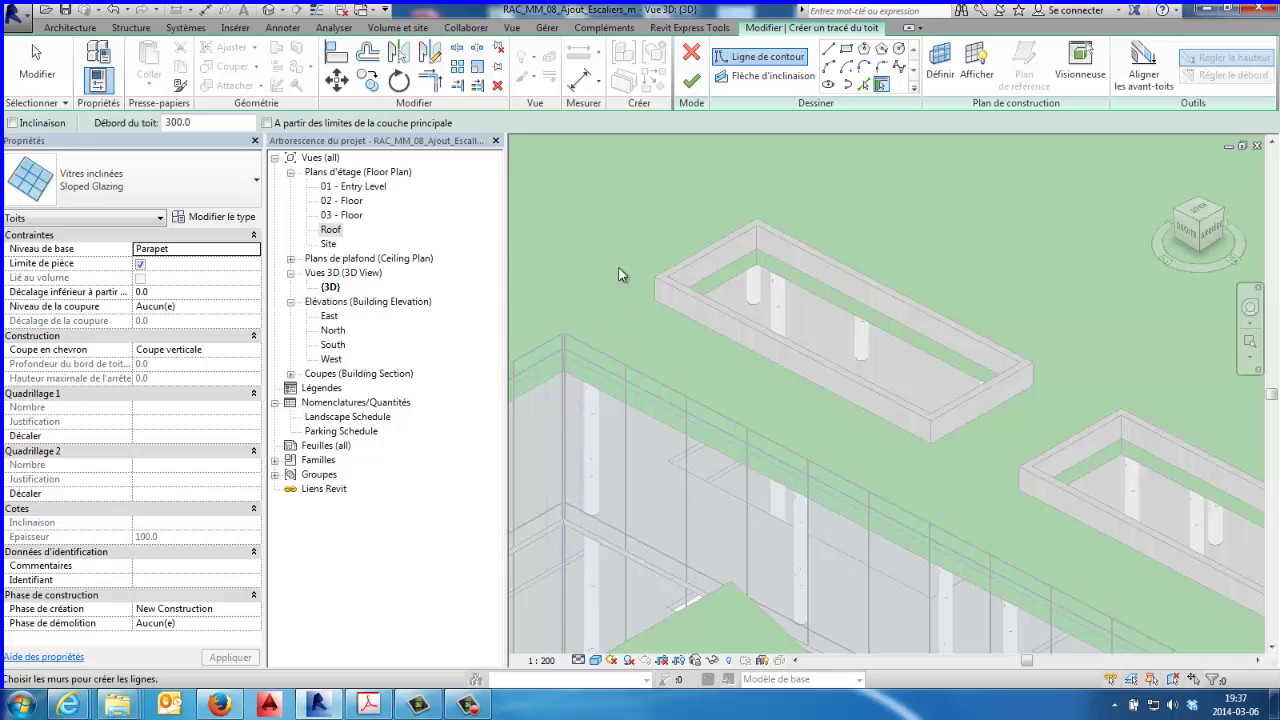
pyautogui.click(212, 126)
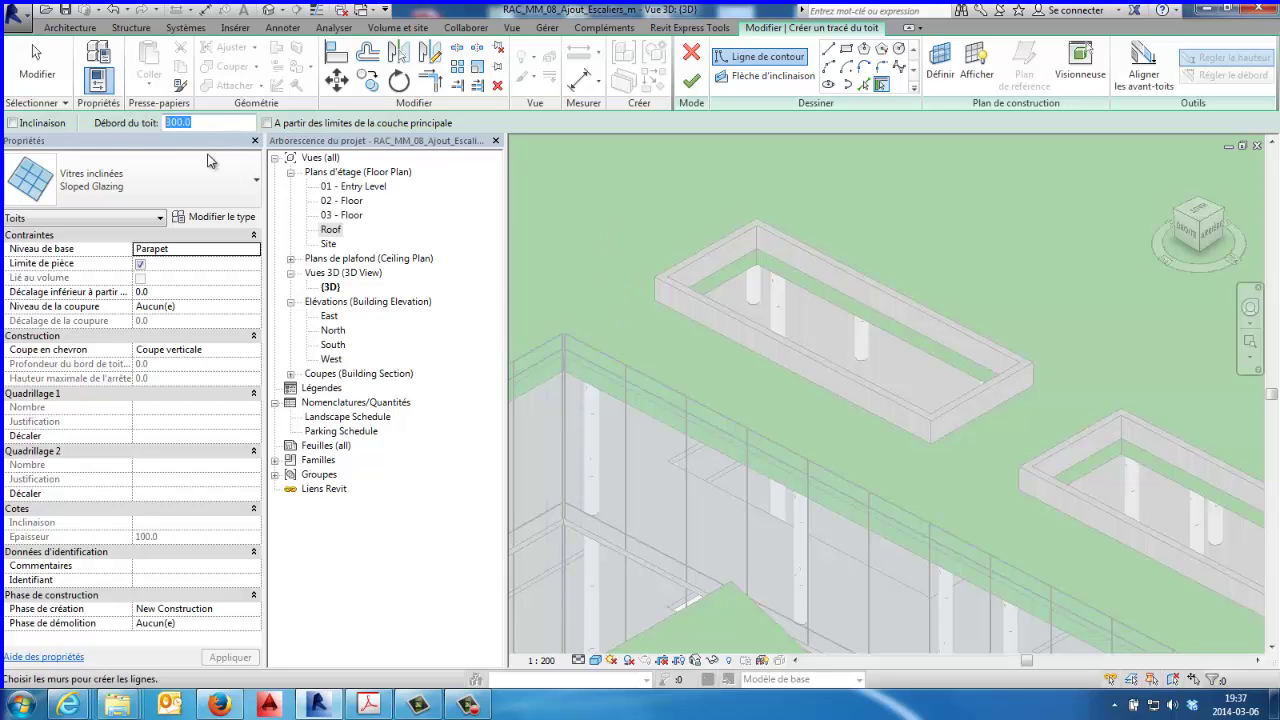
pyautogui.write('0')
pyautogui.click(12, 123)
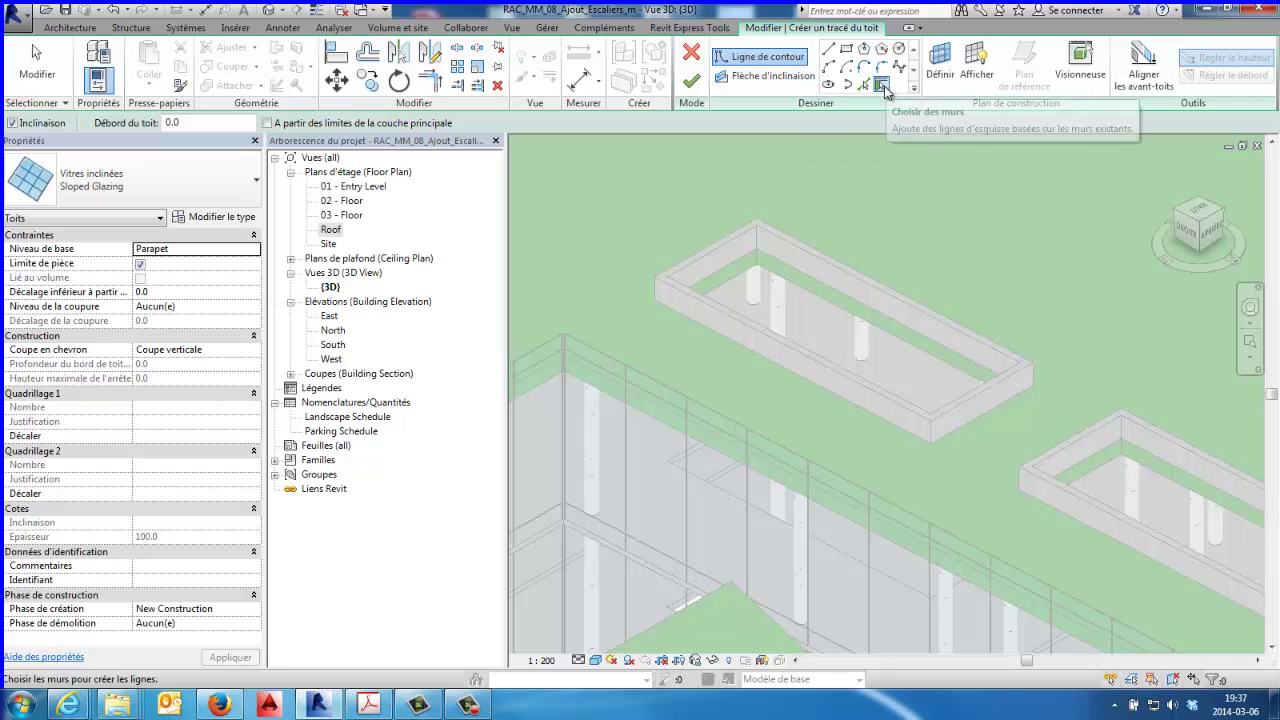
# Step: Outline the roof along the parapet walls, set a 15° slope, and finish the sketch
pyautogui.press('Tab')
pyautogui.click(723, 246)
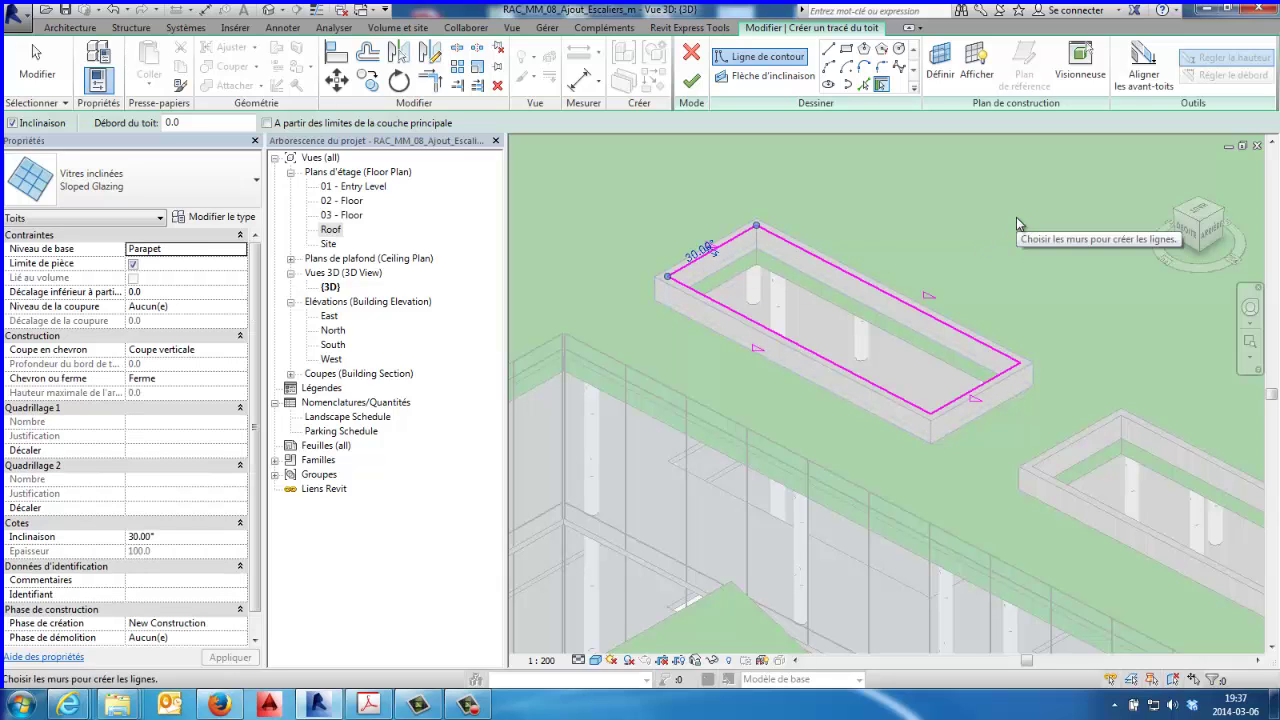
pyautogui.click(171, 541)
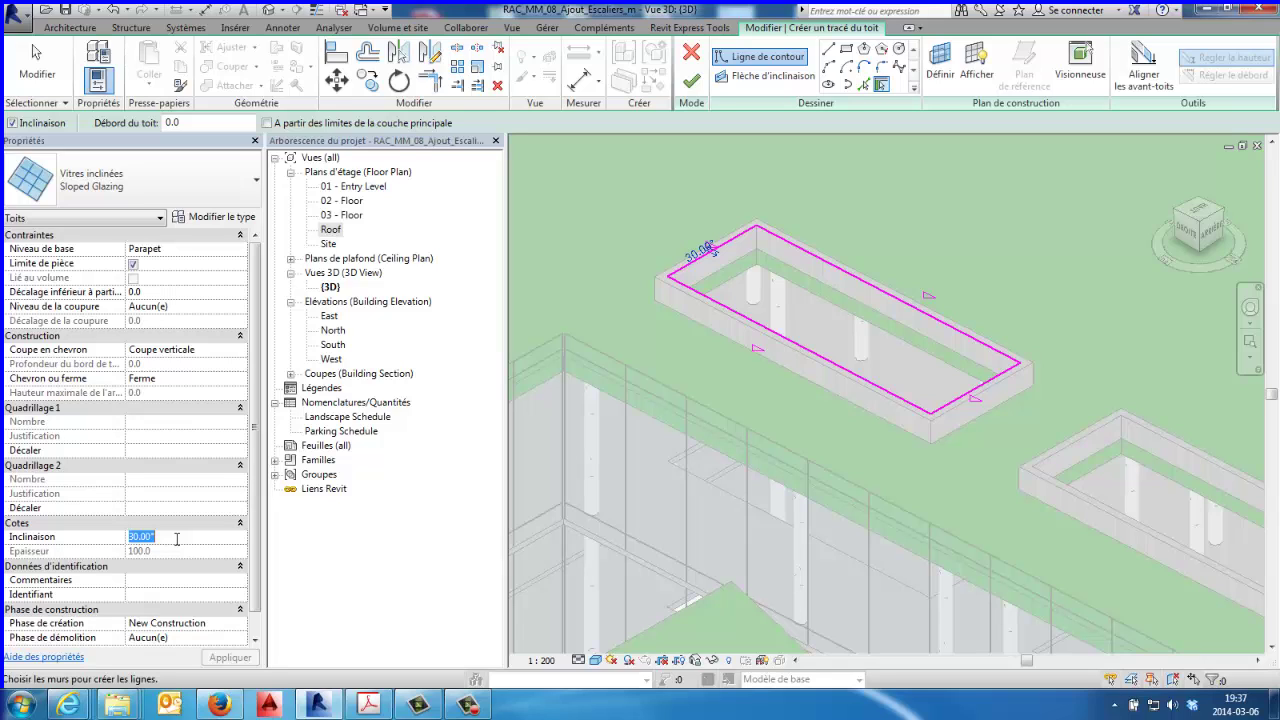
pyautogui.write('15')
pyautogui.press('Return')
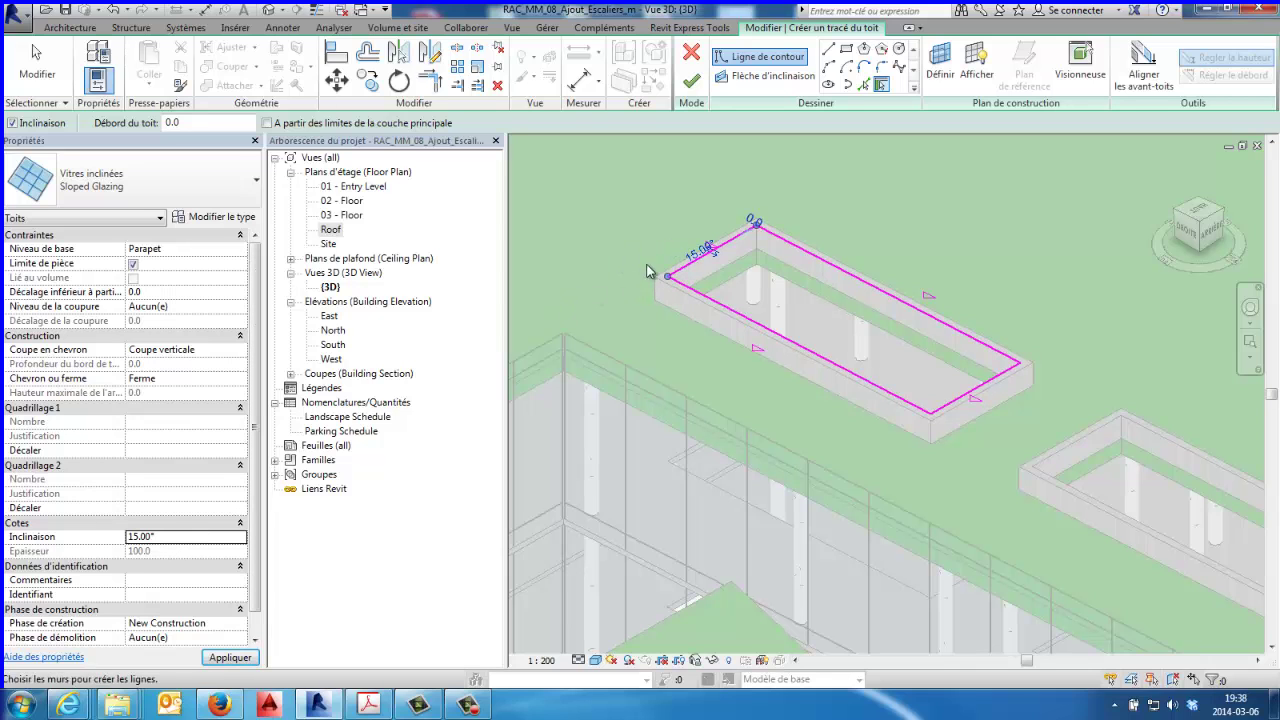
pyautogui.scroll(1, 702, 270)
pyautogui.scroll(1, 712, 260)
pyautogui.scroll(2, 725, 250)
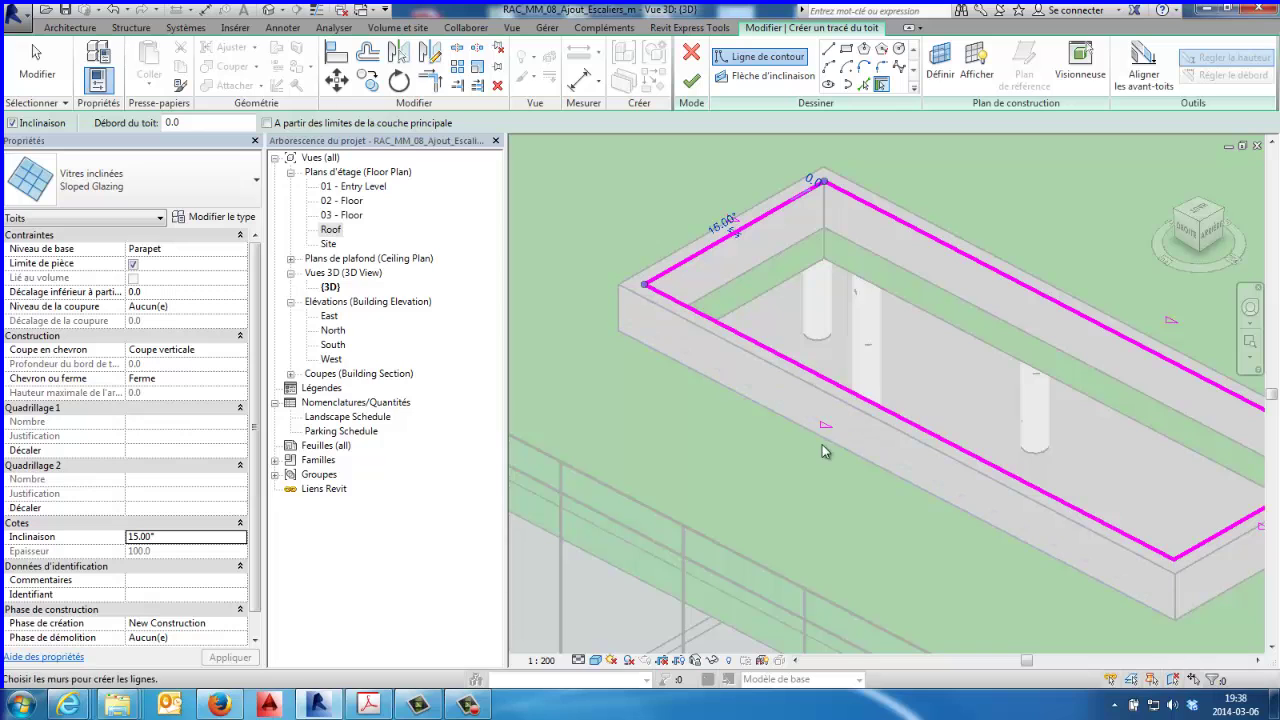
pyautogui.scroll(-2, 727, 385)
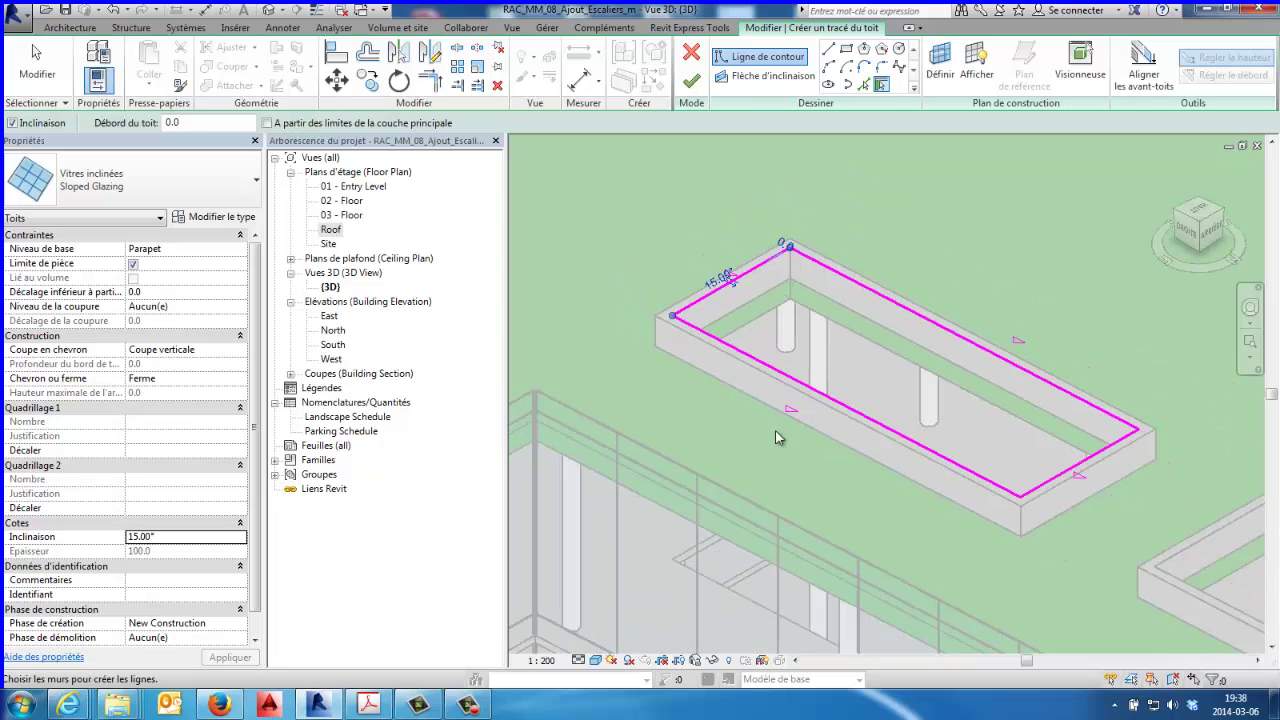
pyautogui.click(691, 83)
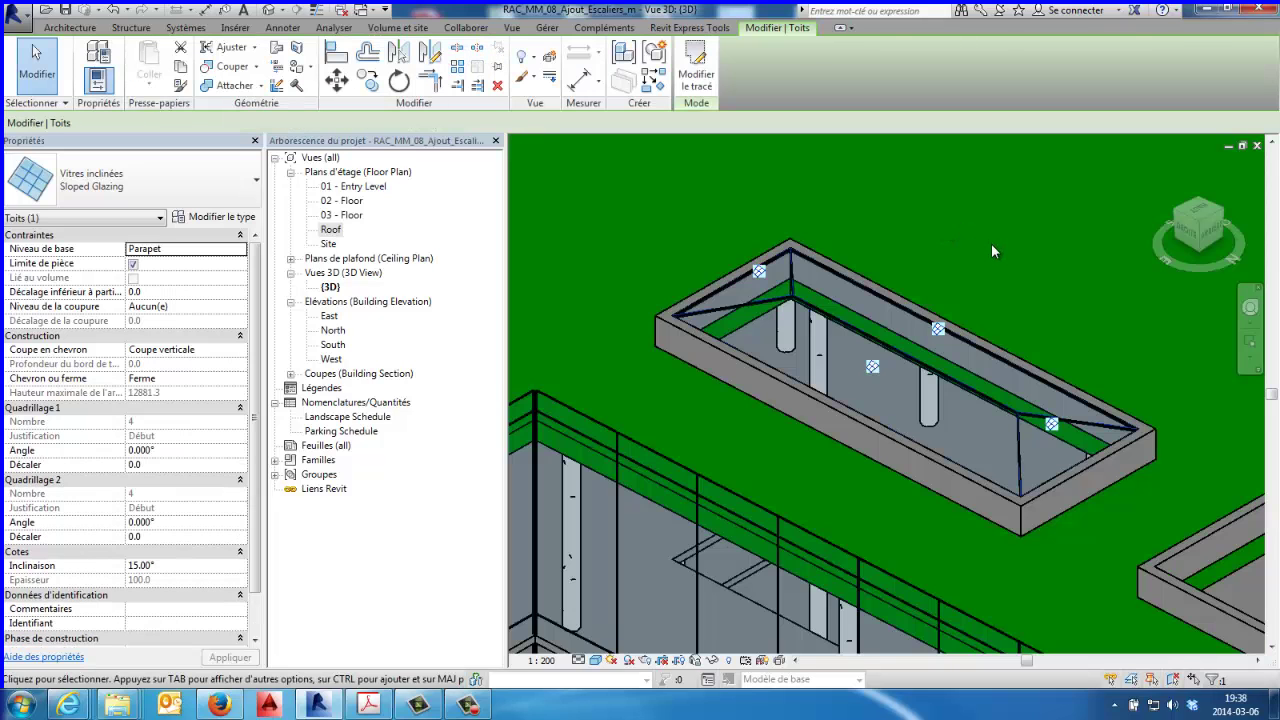
pyautogui.click(991, 251)
pyautogui.scroll(2, 1003, 438)
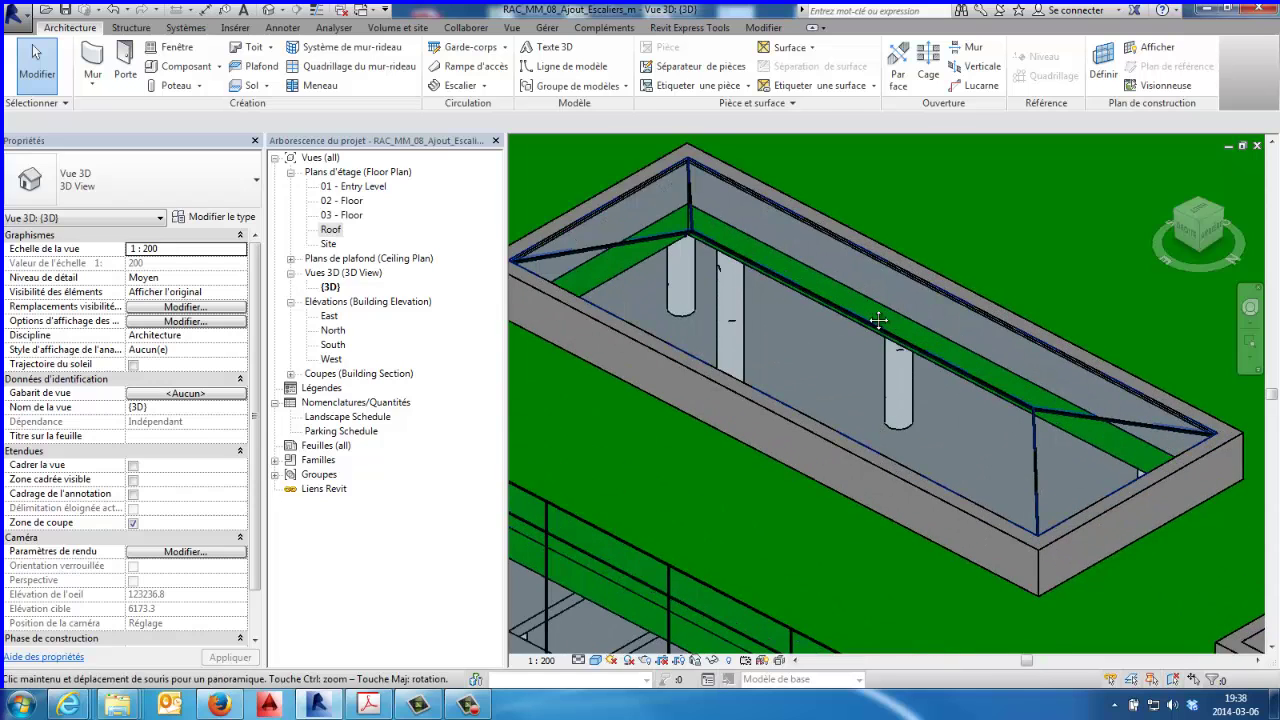
pyautogui.scroll(1, 1000, 438)
pyautogui.scroll(1, 985, 422)
pyautogui.scroll(1, 923, 367)
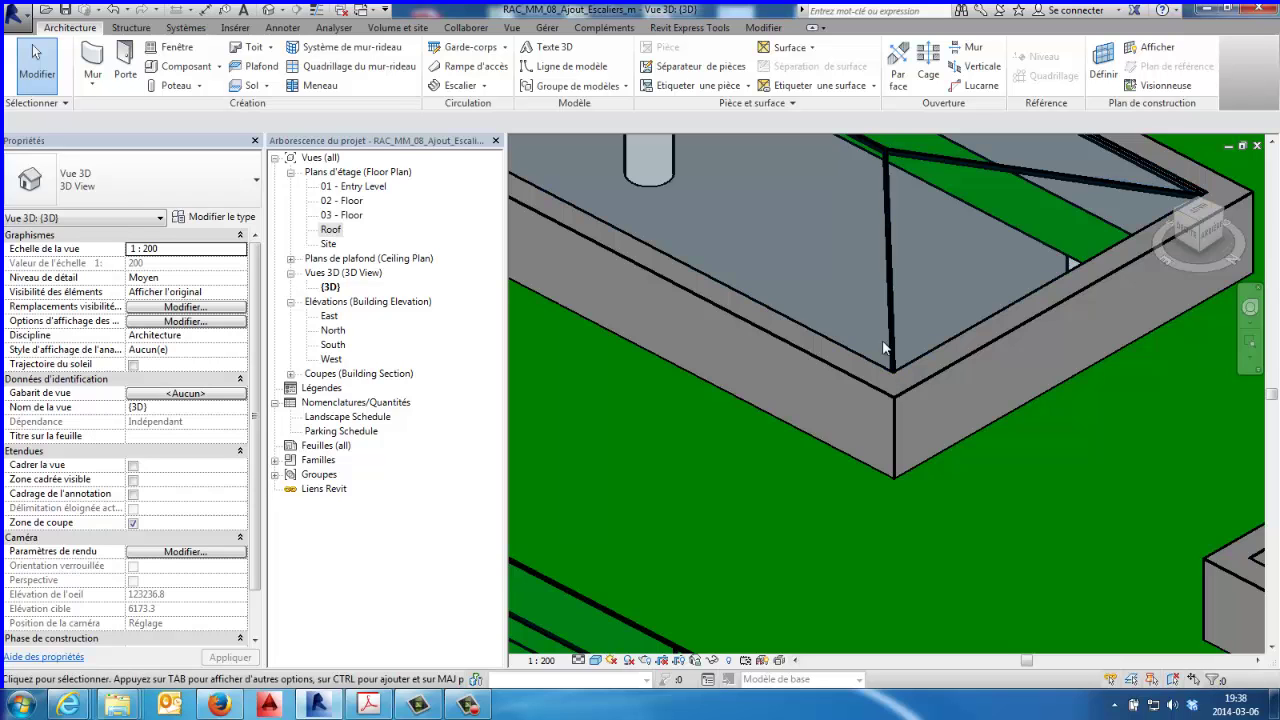
pyautogui.scroll(-2, 882, 351)
pyautogui.scroll(-1, 894, 340)
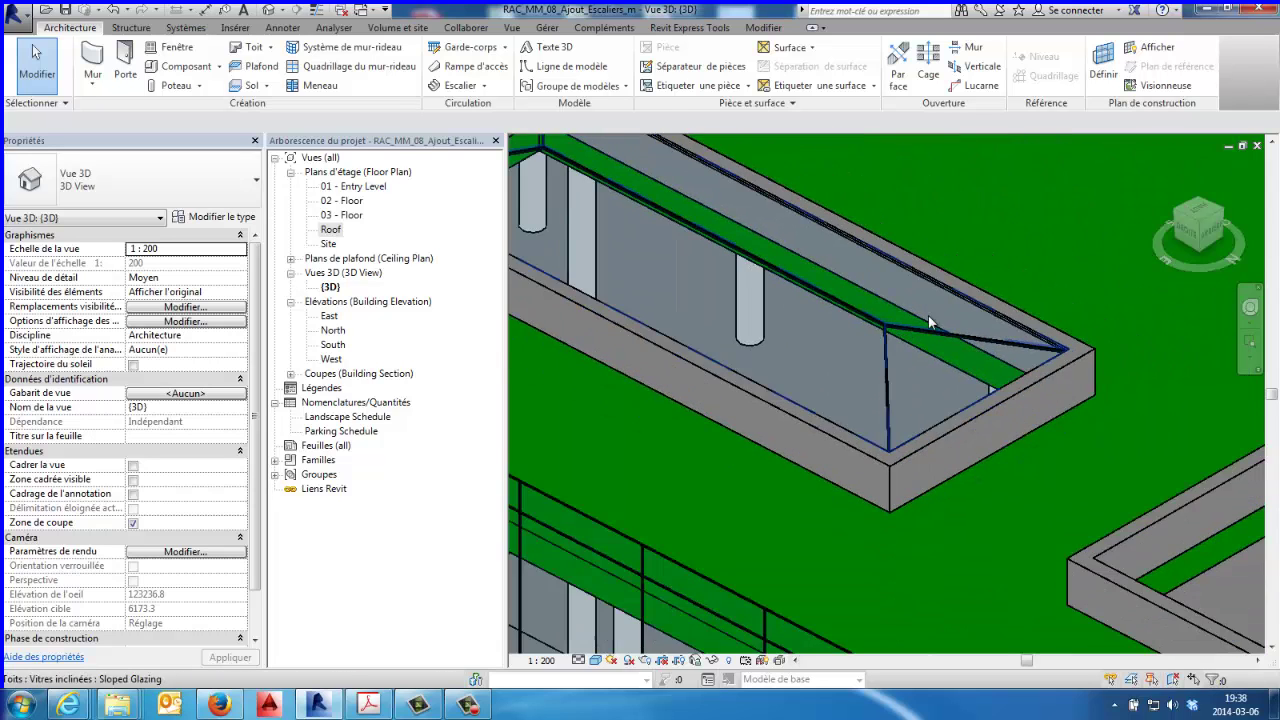
pyautogui.click(938, 330)
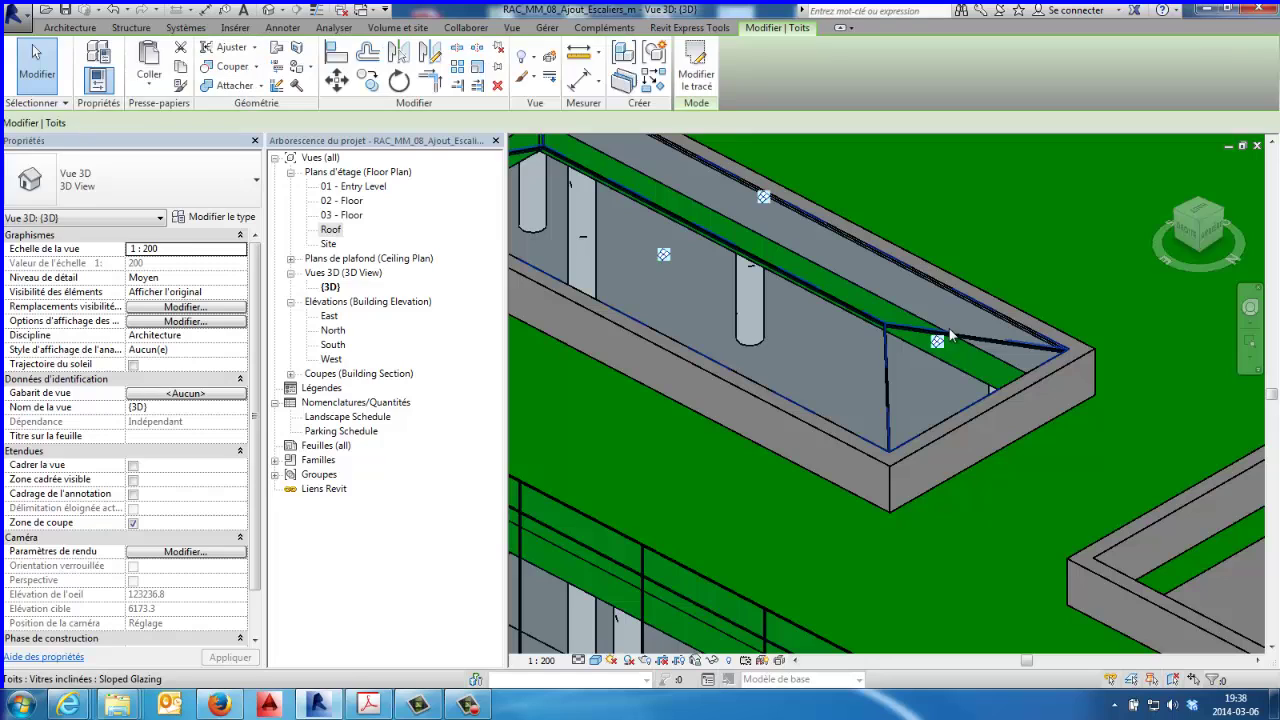
# Step: Reopen the roof footprint and align its right, front and back edges to the walls' outer faces
pyautogui.click(696, 72)
pyautogui.scroll(-1, 951, 432)
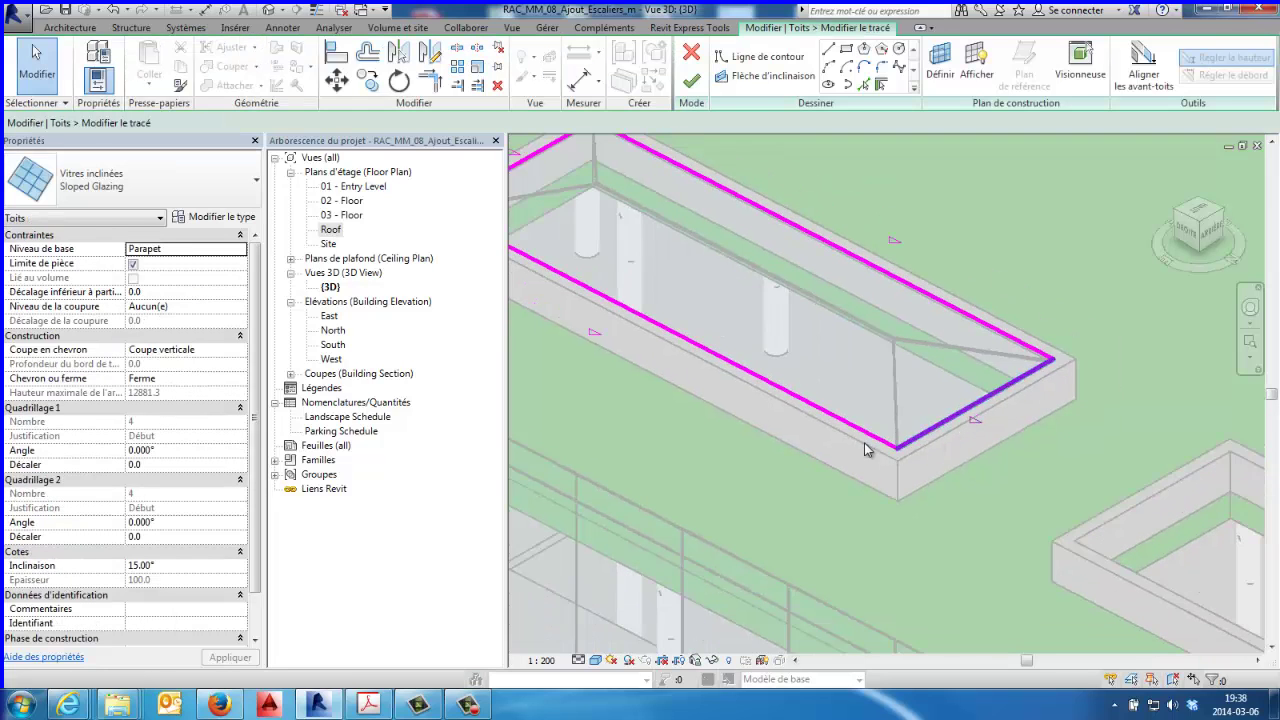
pyautogui.scroll(-1, 875, 447)
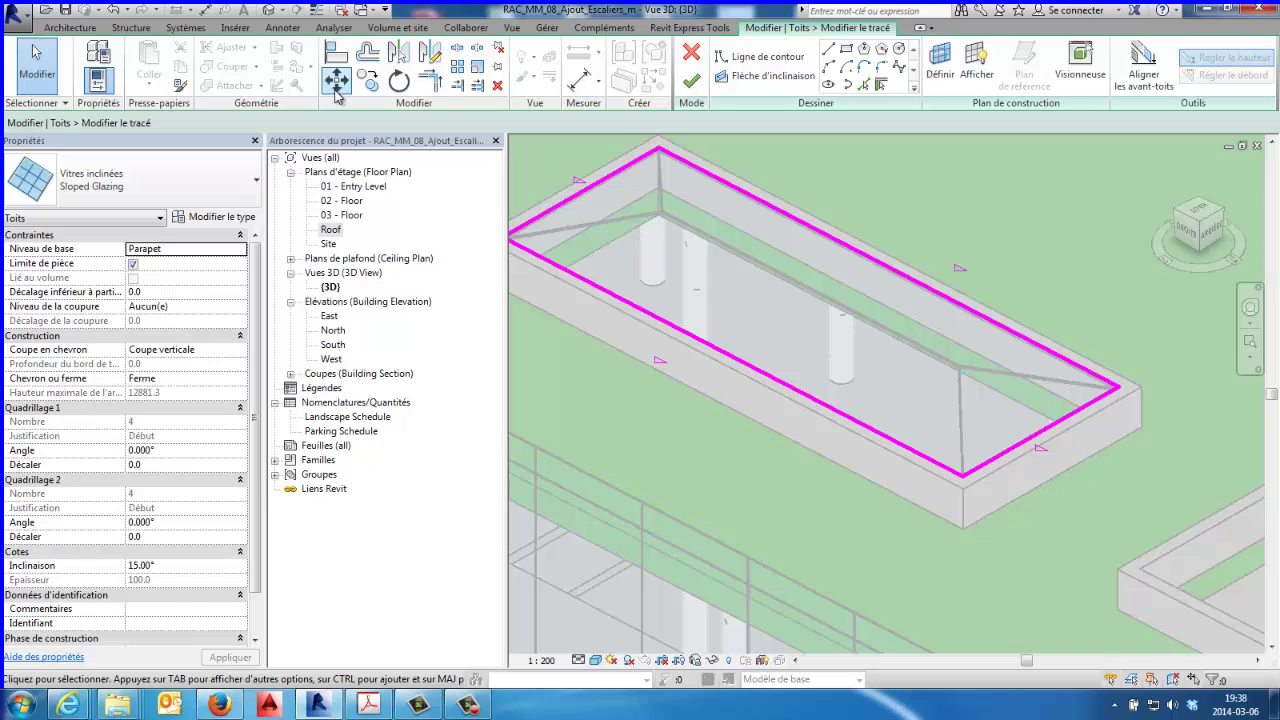
pyautogui.click(336, 55)
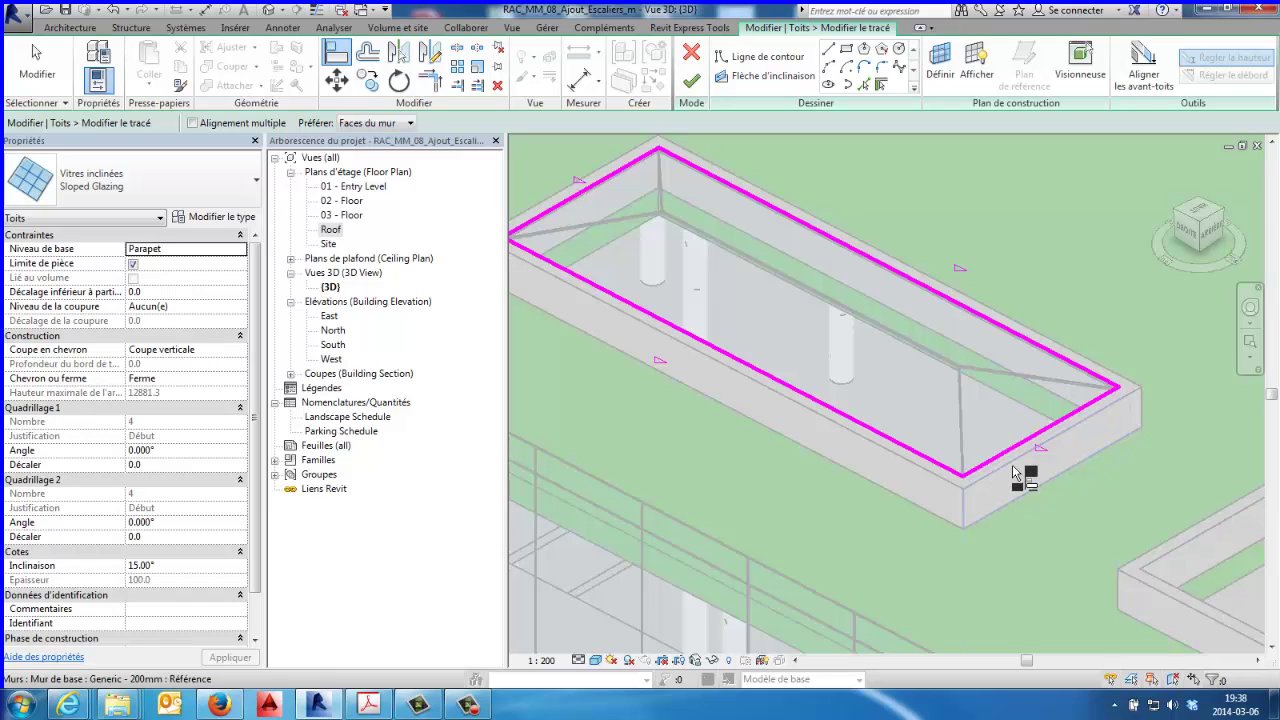
pyautogui.click(990, 508)
pyautogui.click(1000, 454)
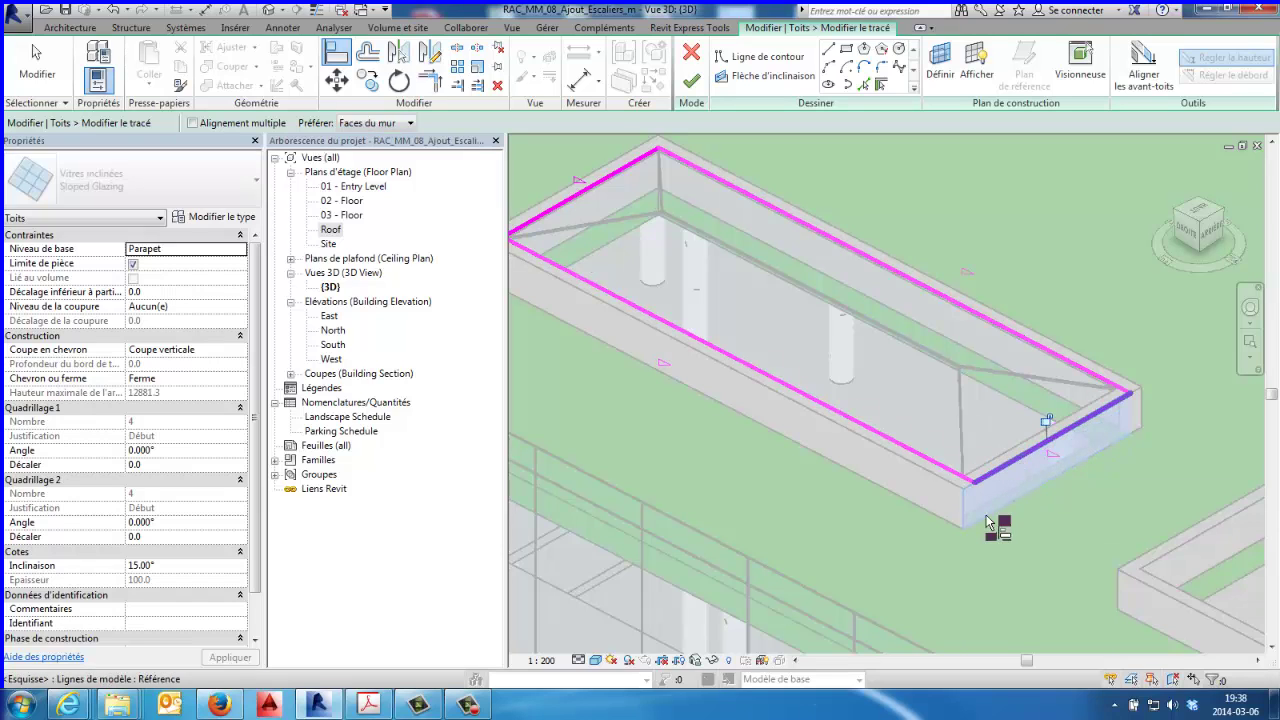
pyautogui.click(893, 467)
pyautogui.click(906, 449)
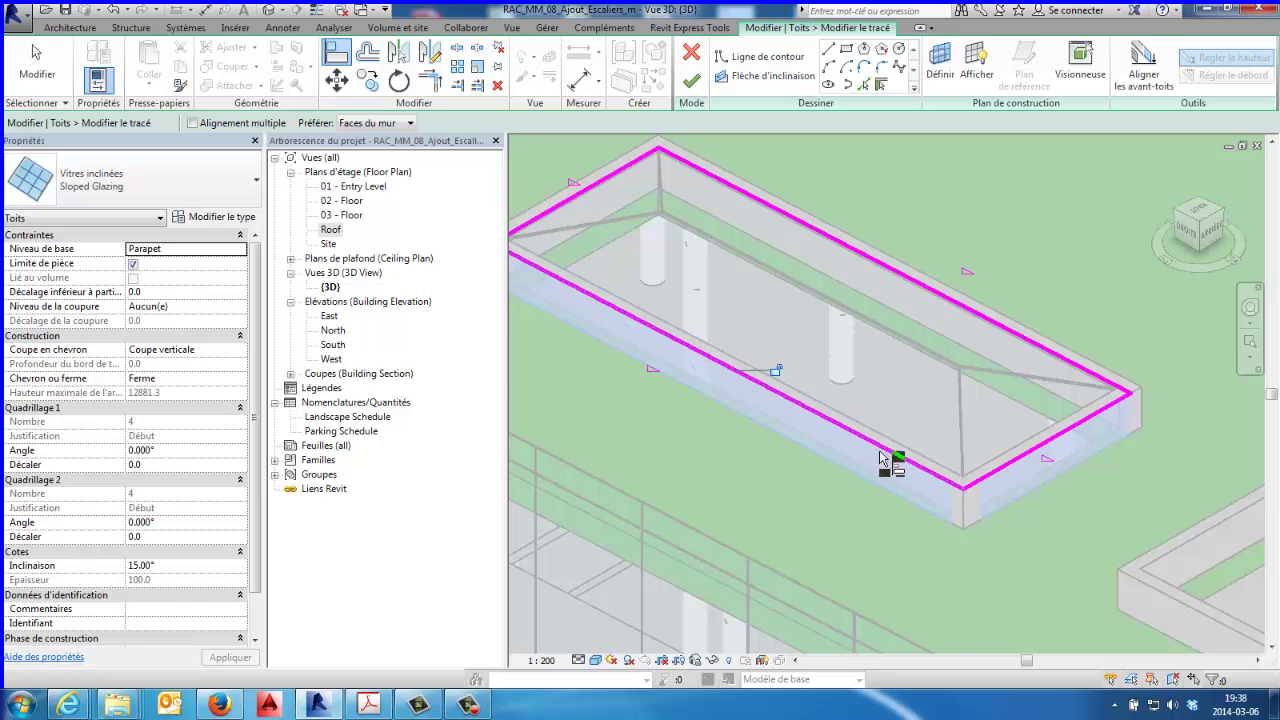
pyautogui.click(1068, 367)
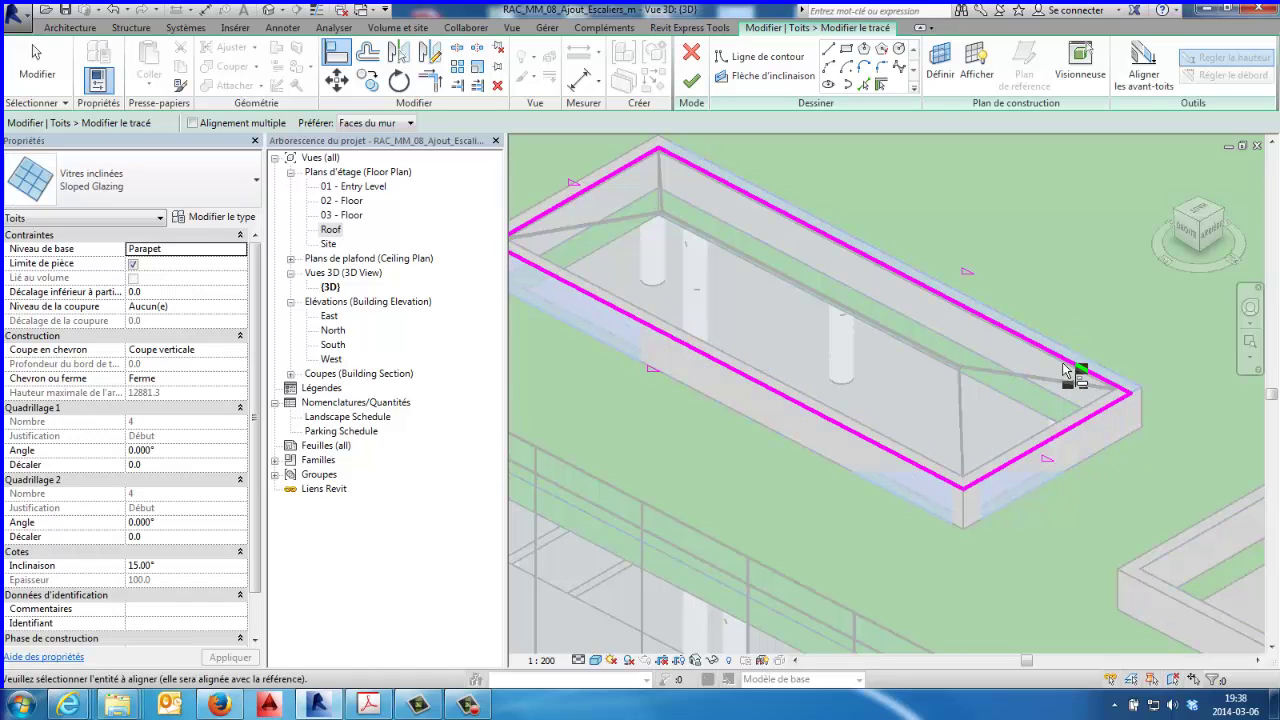
pyautogui.click(1090, 364)
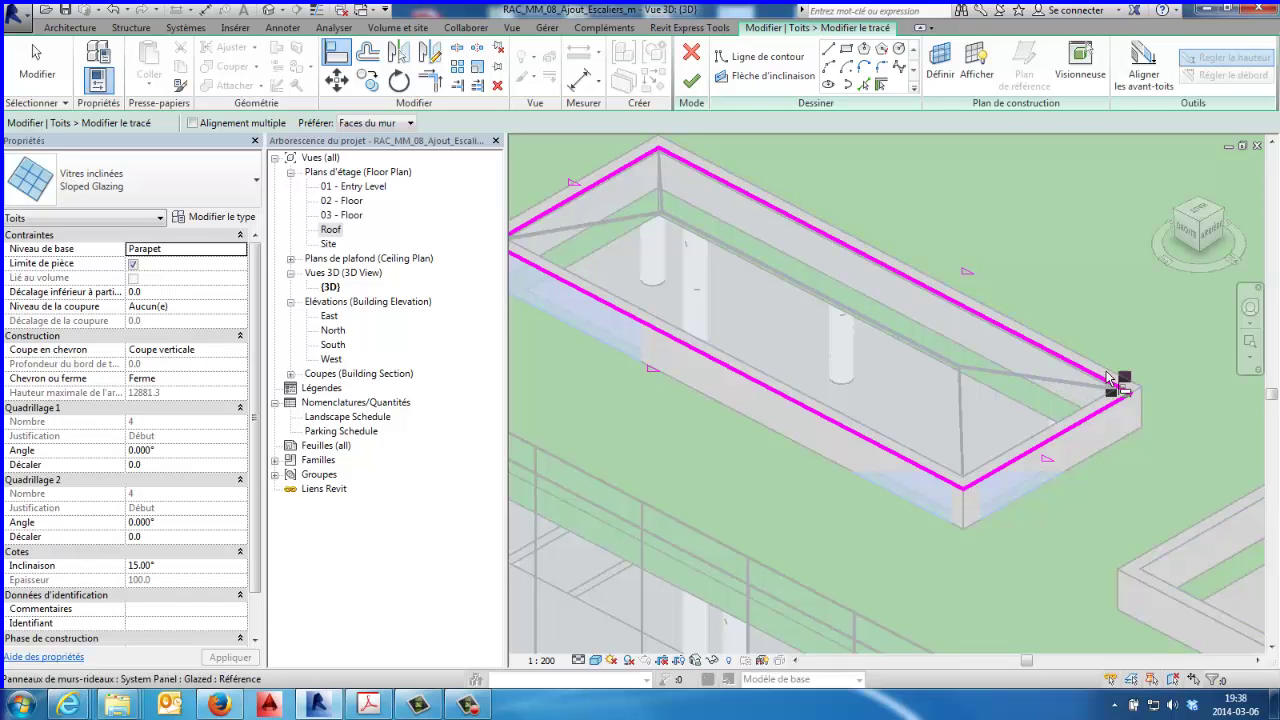
# Step: Finish the edited glazing roof footprint
pyautogui.scroll(-2, 920, 317)
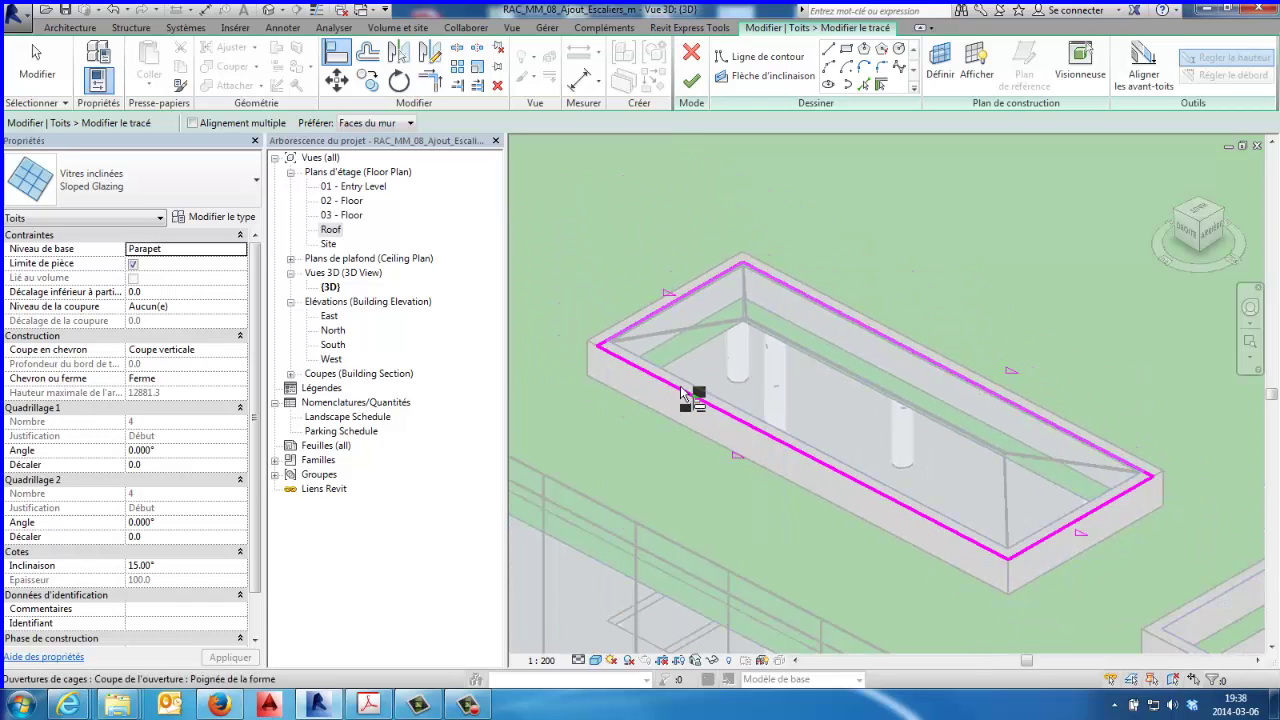
pyautogui.scroll(2, 633, 395)
pyautogui.scroll(1, 651, 400)
pyautogui.scroll(2, 657, 403)
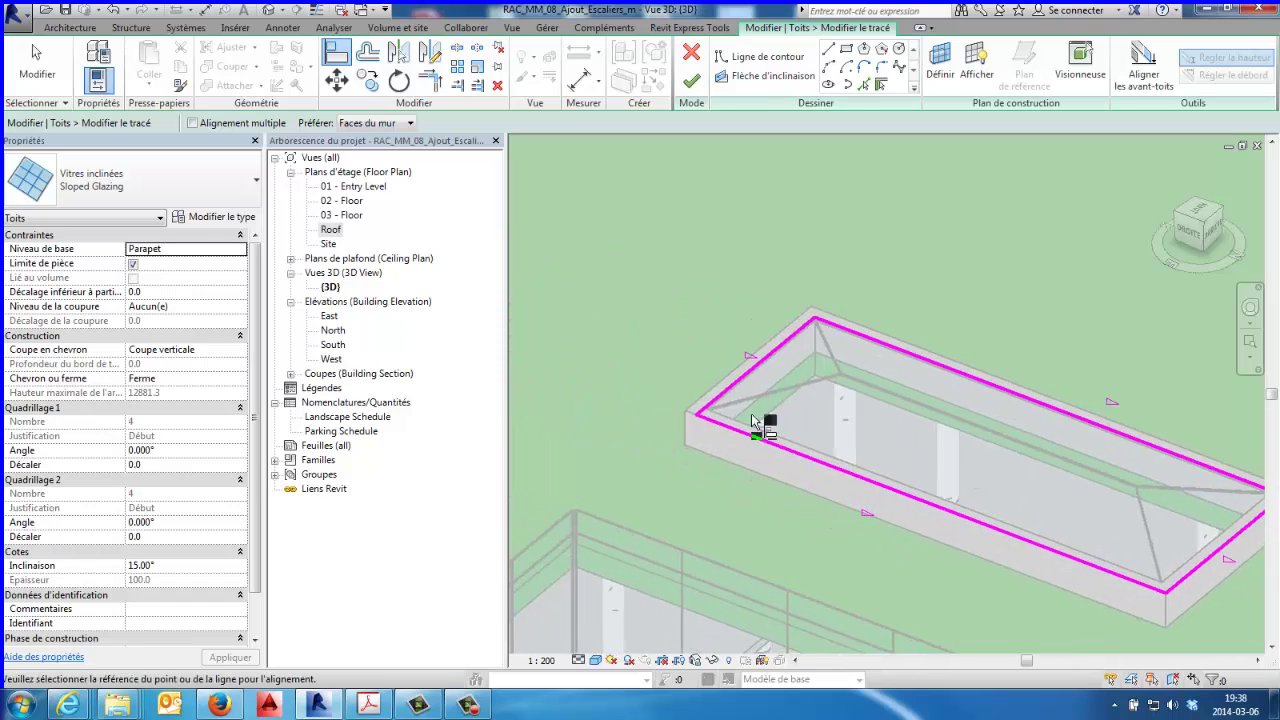
pyautogui.scroll(2, 716, 400)
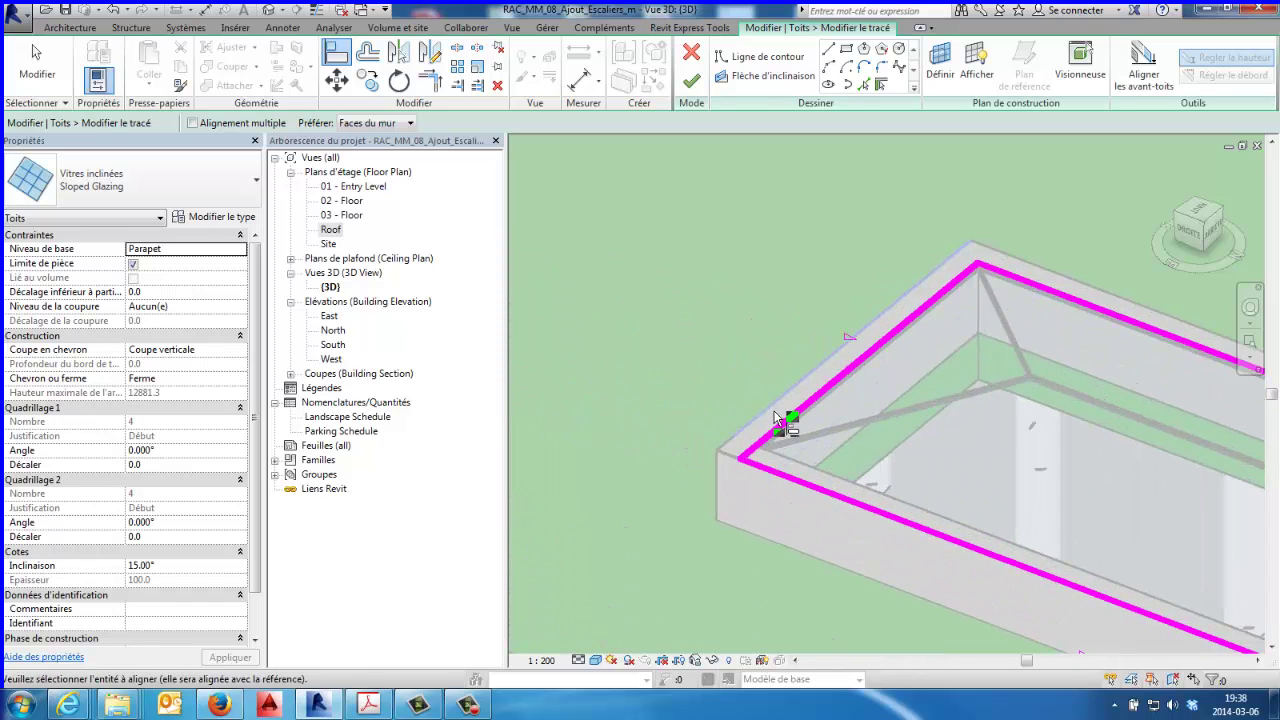
pyautogui.scroll(-2, 680, 425)
pyautogui.scroll(2, 860, 366)
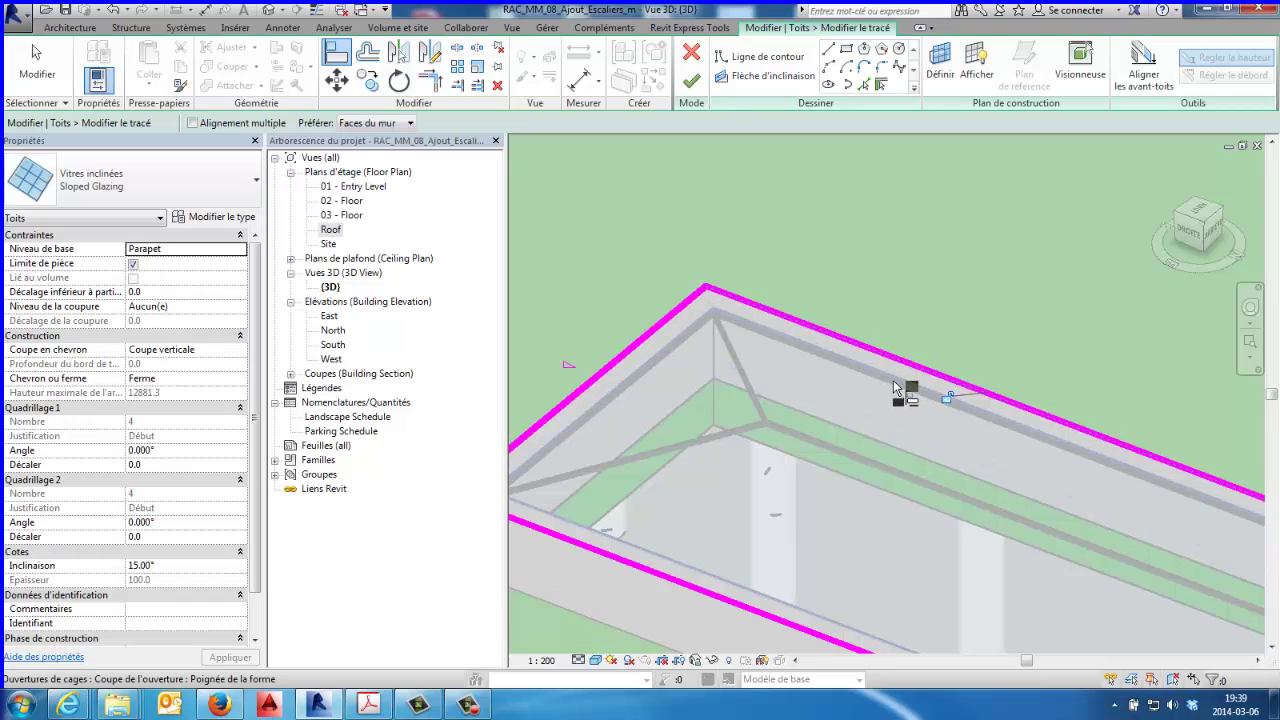
pyautogui.scroll(-1, 995, 355)
pyautogui.scroll(-1, 995, 355)
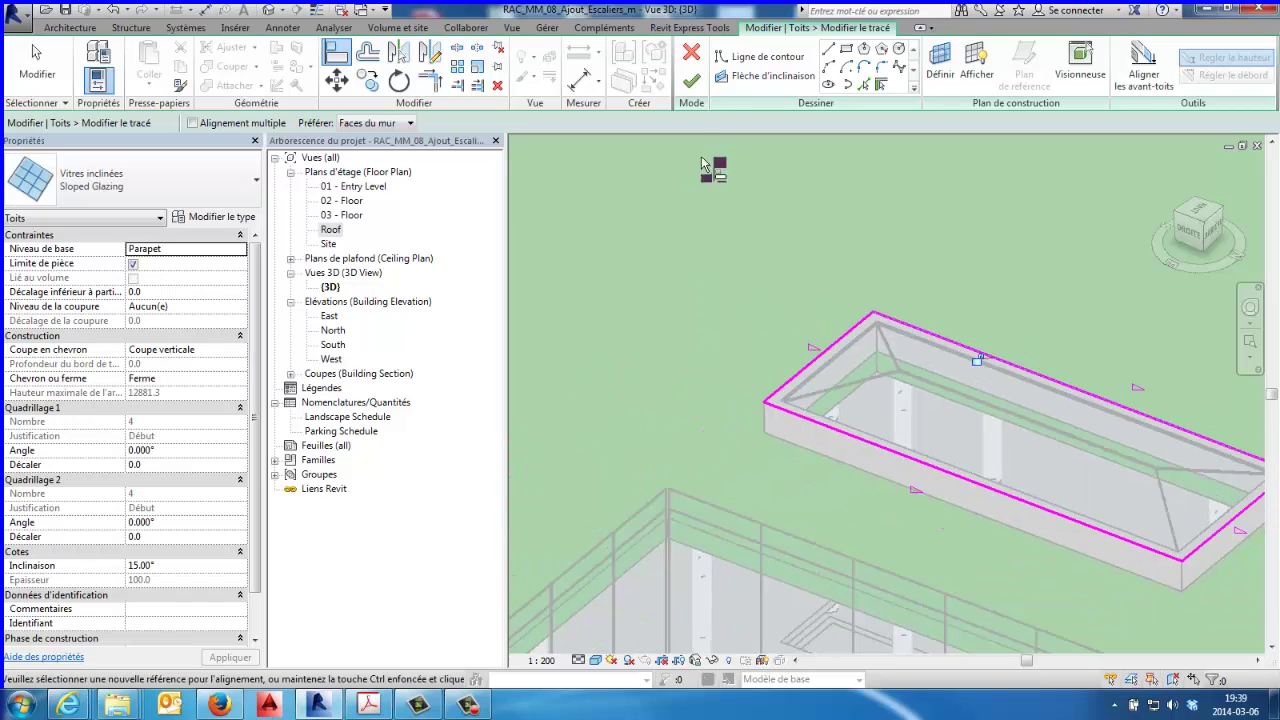
pyautogui.click(692, 82)
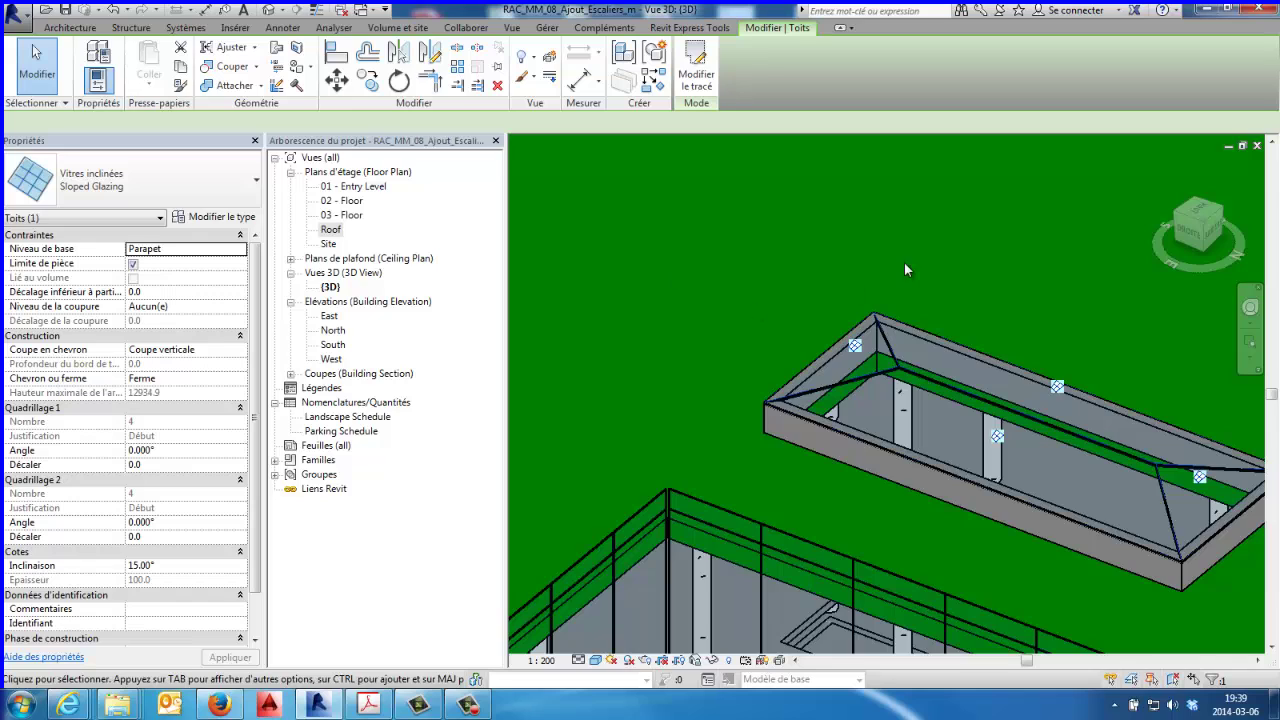
# Step: Pan to the other parapet box and start a footprint roof on the Parapet level
pyautogui.scroll(-2, 885, 436)
pyautogui.scroll(2, 996, 488)
pyautogui.scroll(1, 999, 485)
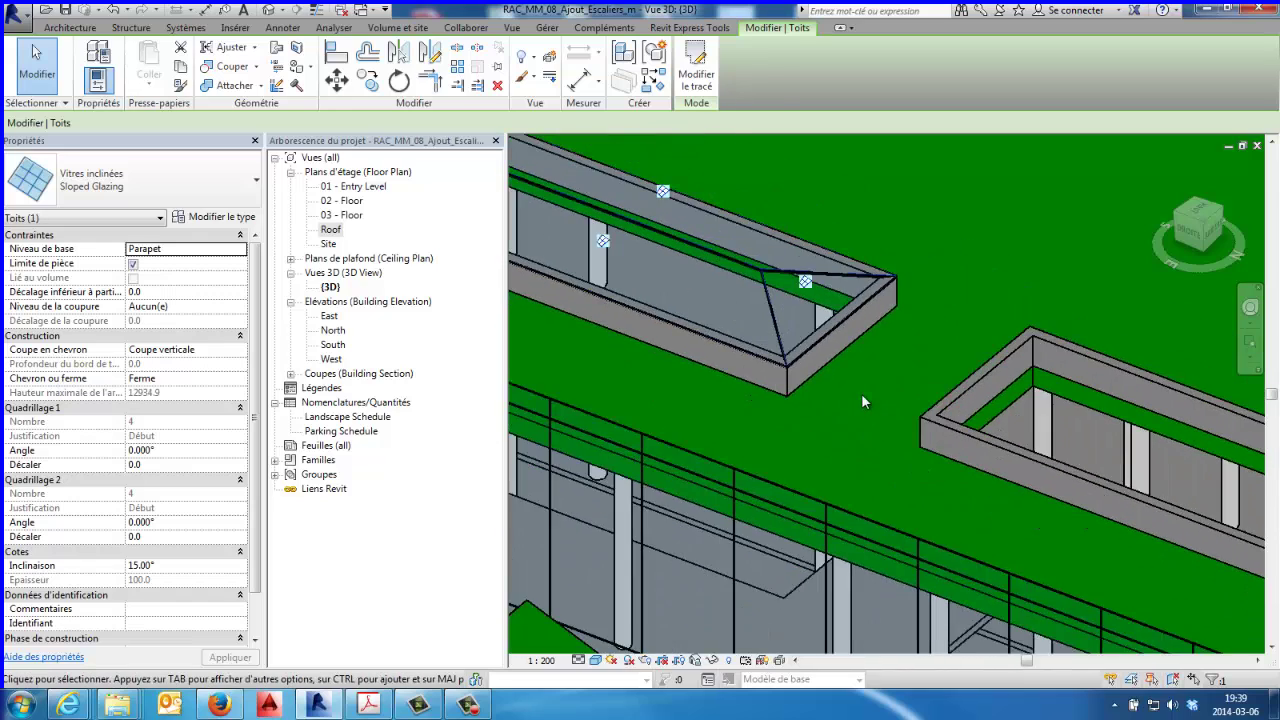
pyautogui.scroll(-2, 863, 402)
pyautogui.scroll(1, 863, 402)
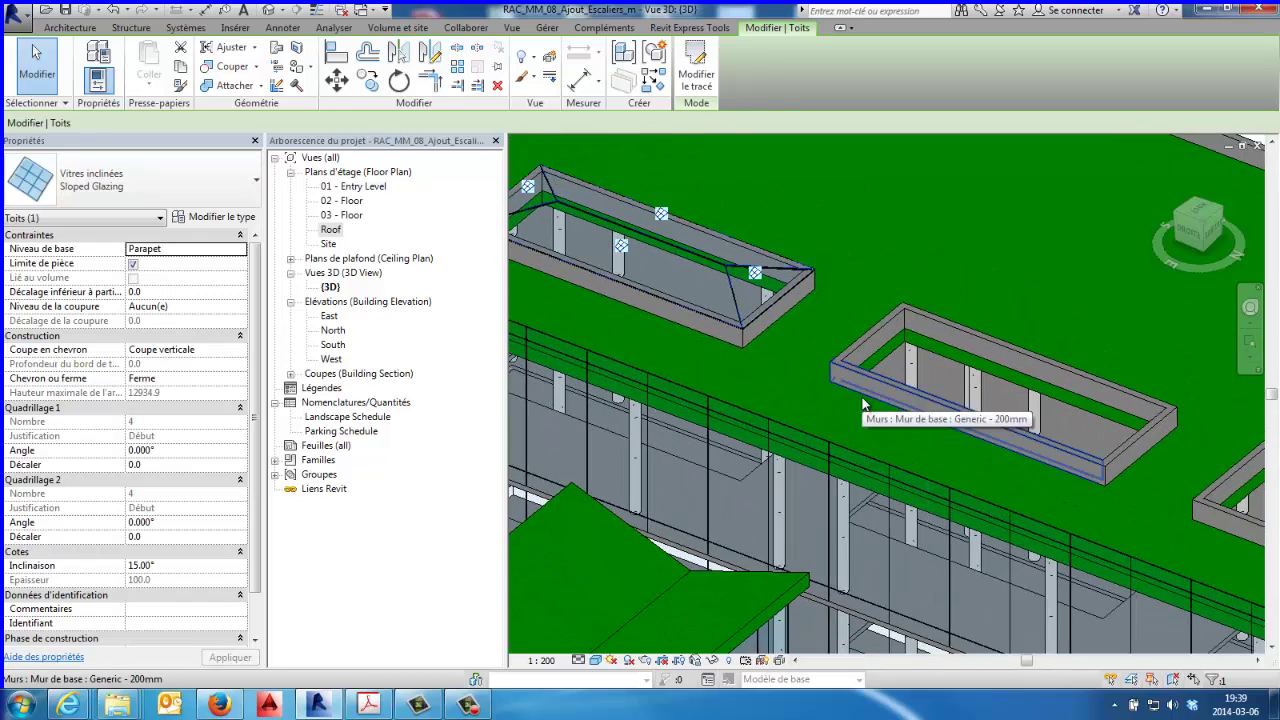
pyautogui.moveTo(862, 400); pyautogui.dragTo(730, 340, button='middle')
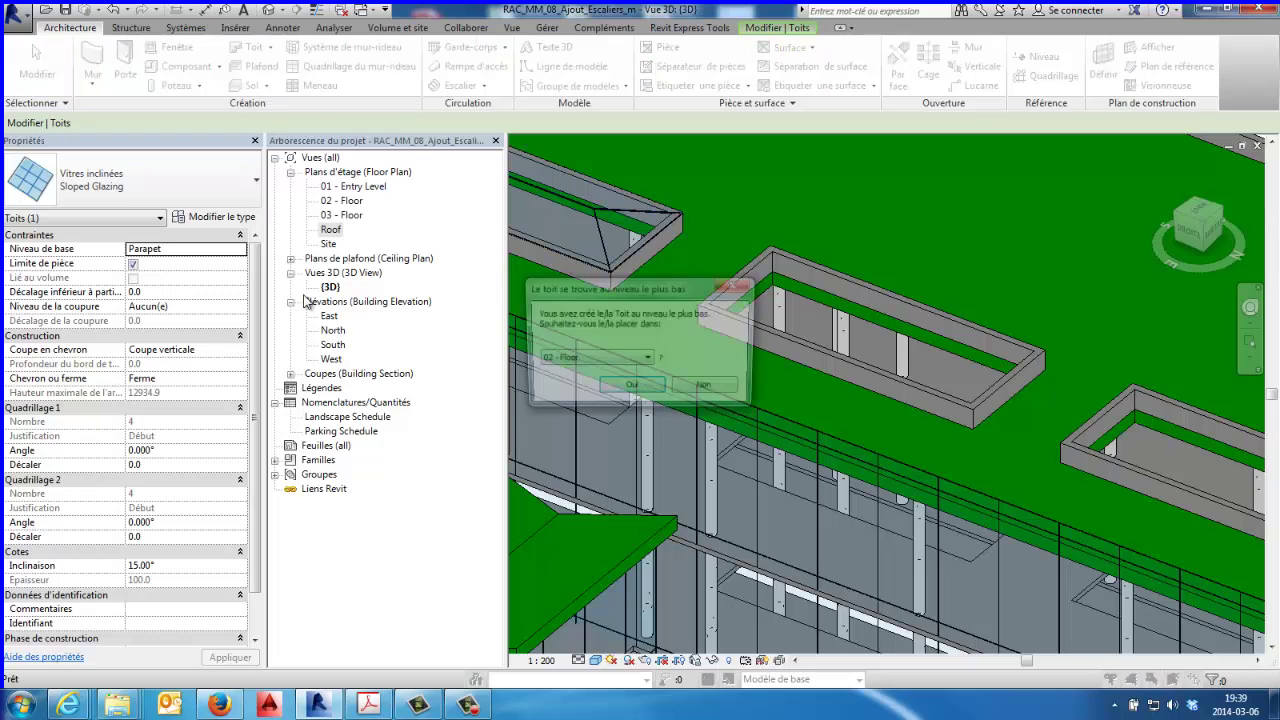
pyautogui.click(574, 365)
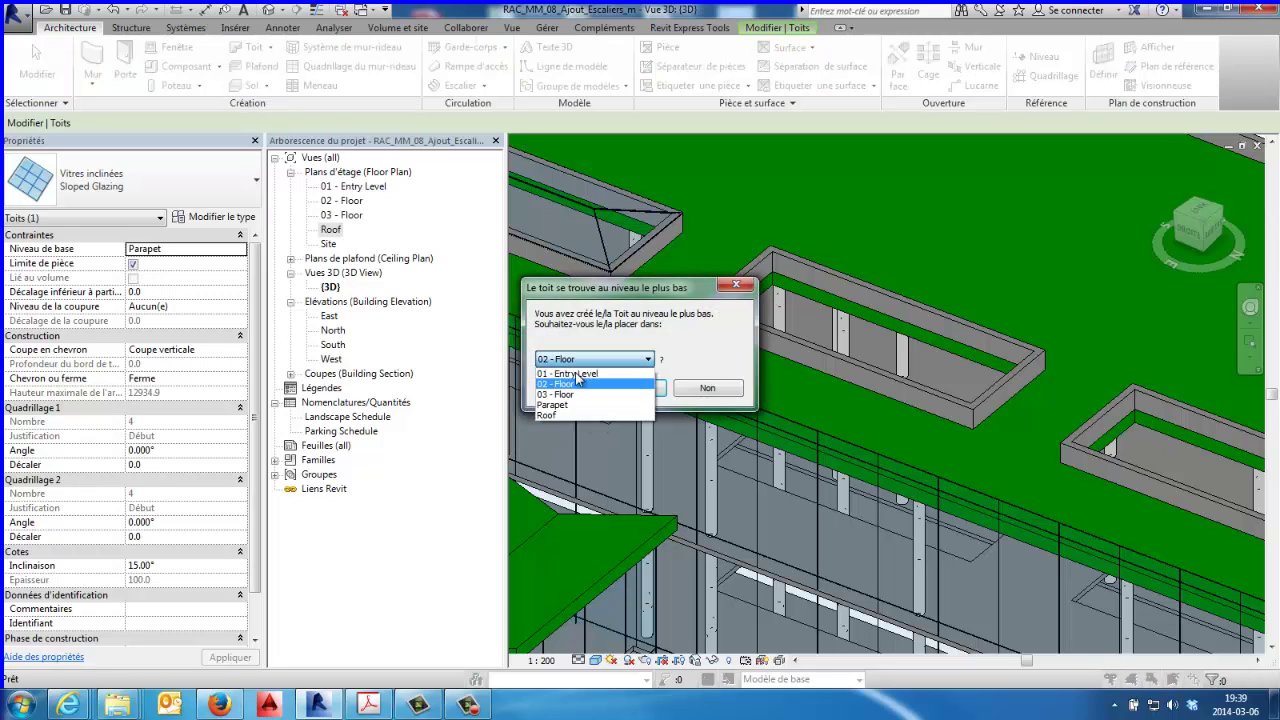
pyautogui.click(601, 425)
pyautogui.click(622, 395)
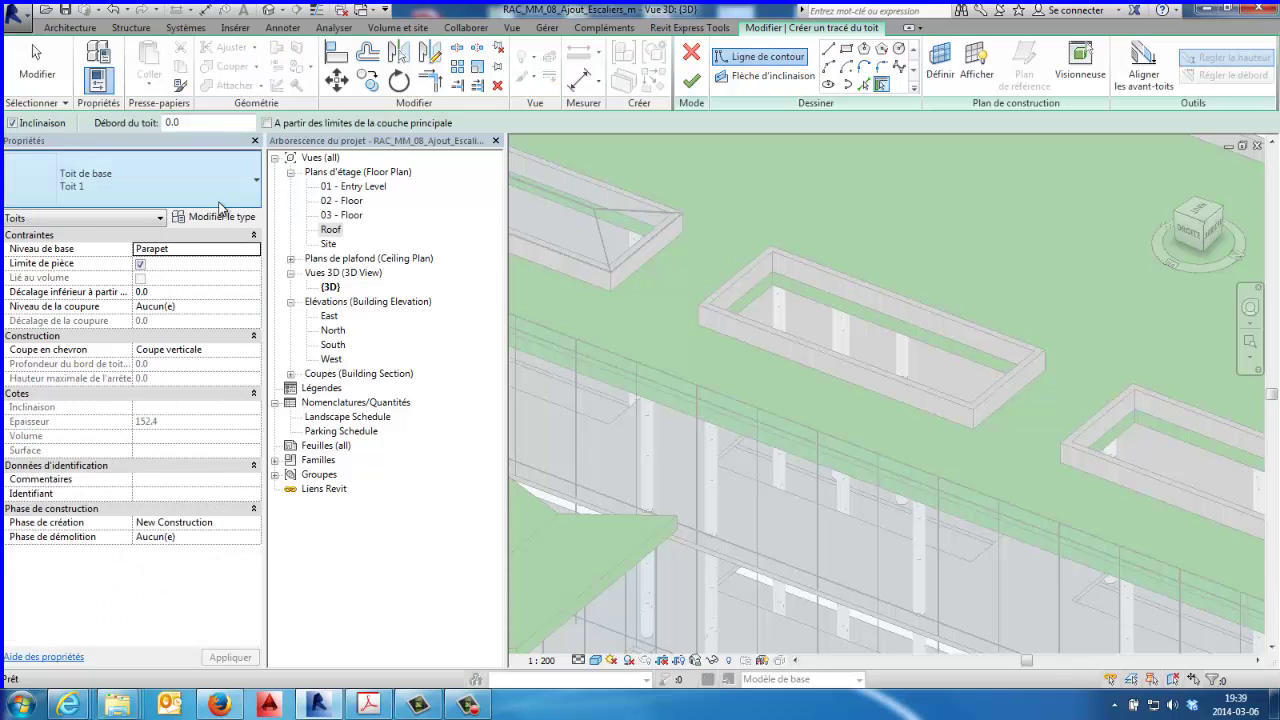
# Step: Make the roof Sloped Glazing, measuring edges from the walls' core layer
pyautogui.click(226, 203)
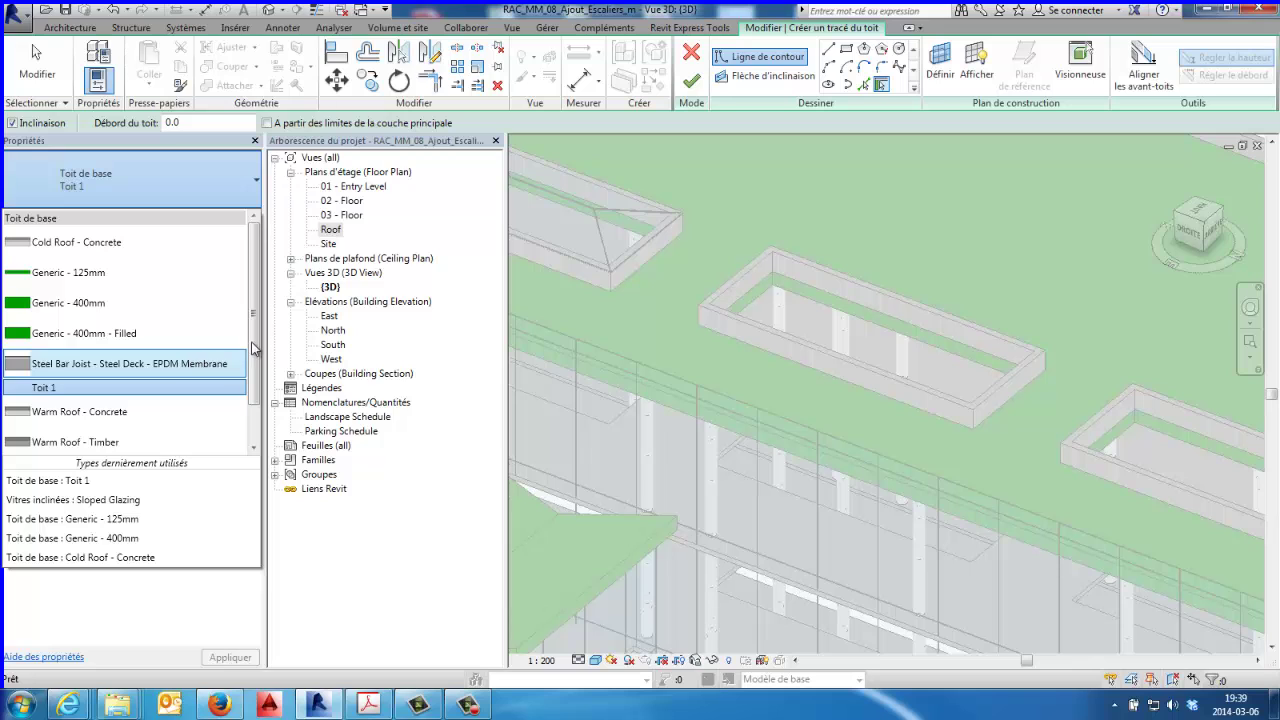
pyautogui.scroll(-2, 257, 430)
pyautogui.click(70, 442)
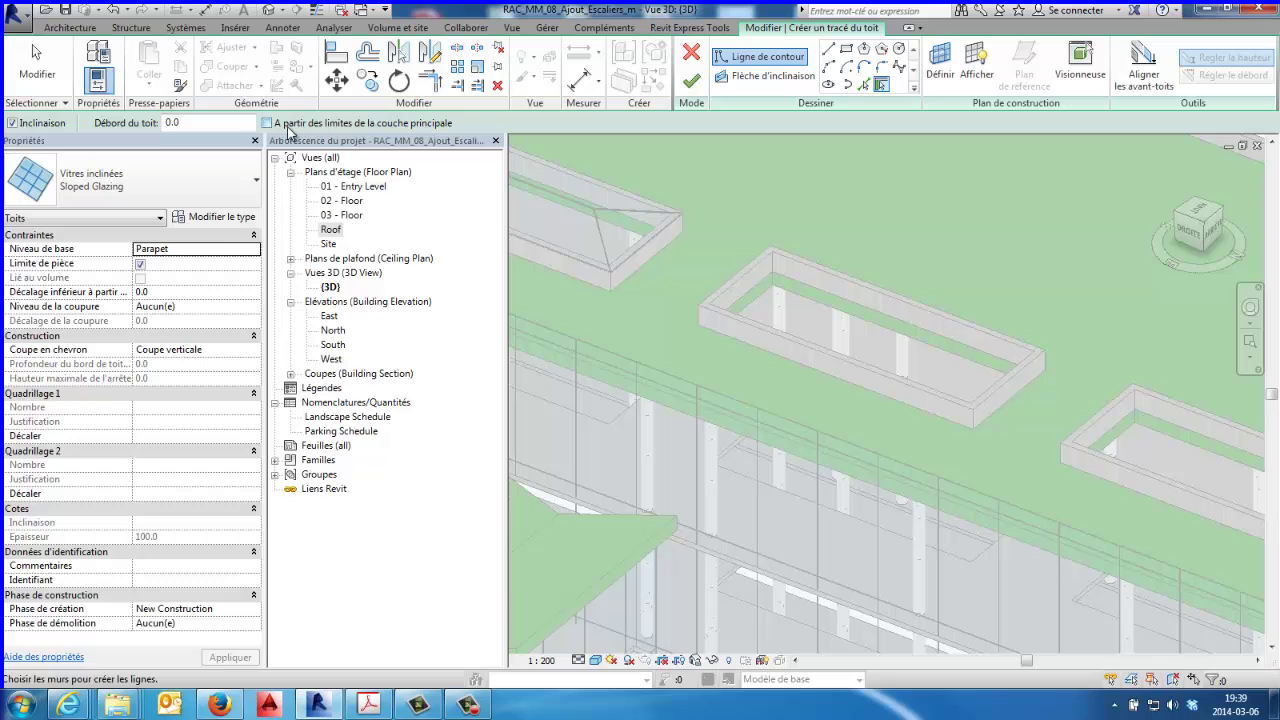
pyautogui.click(266, 122)
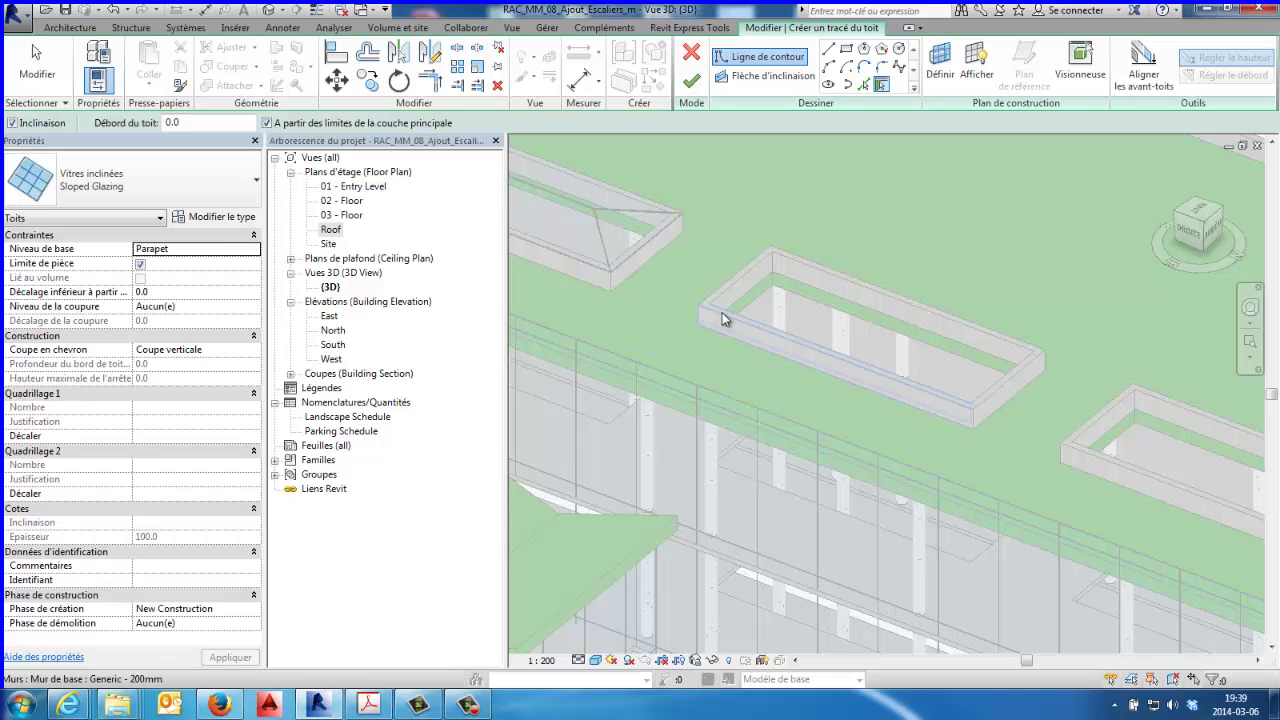
pyautogui.scroll(2, 720, 319)
pyautogui.scroll(1, 703, 293)
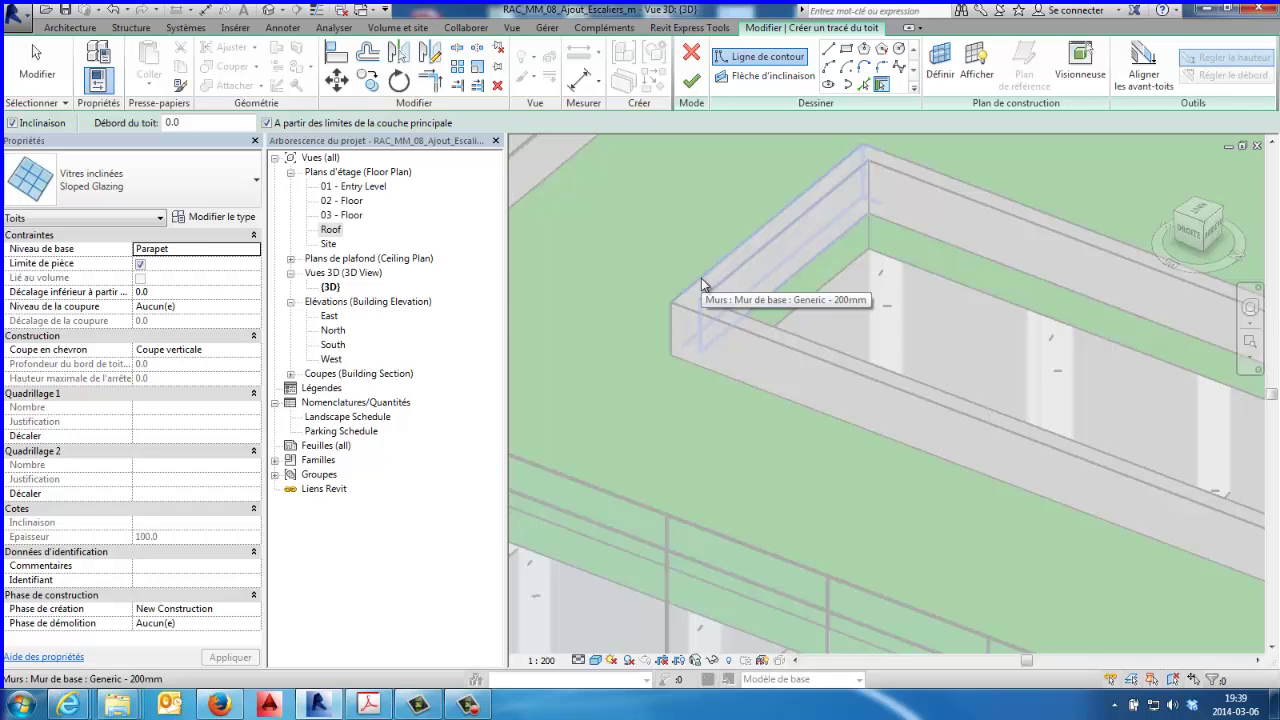
# Step: Outline the roof along the parapet walls, set a 15° slope, and finish it
pyautogui.press('Tab')
pyautogui.click(701, 278)
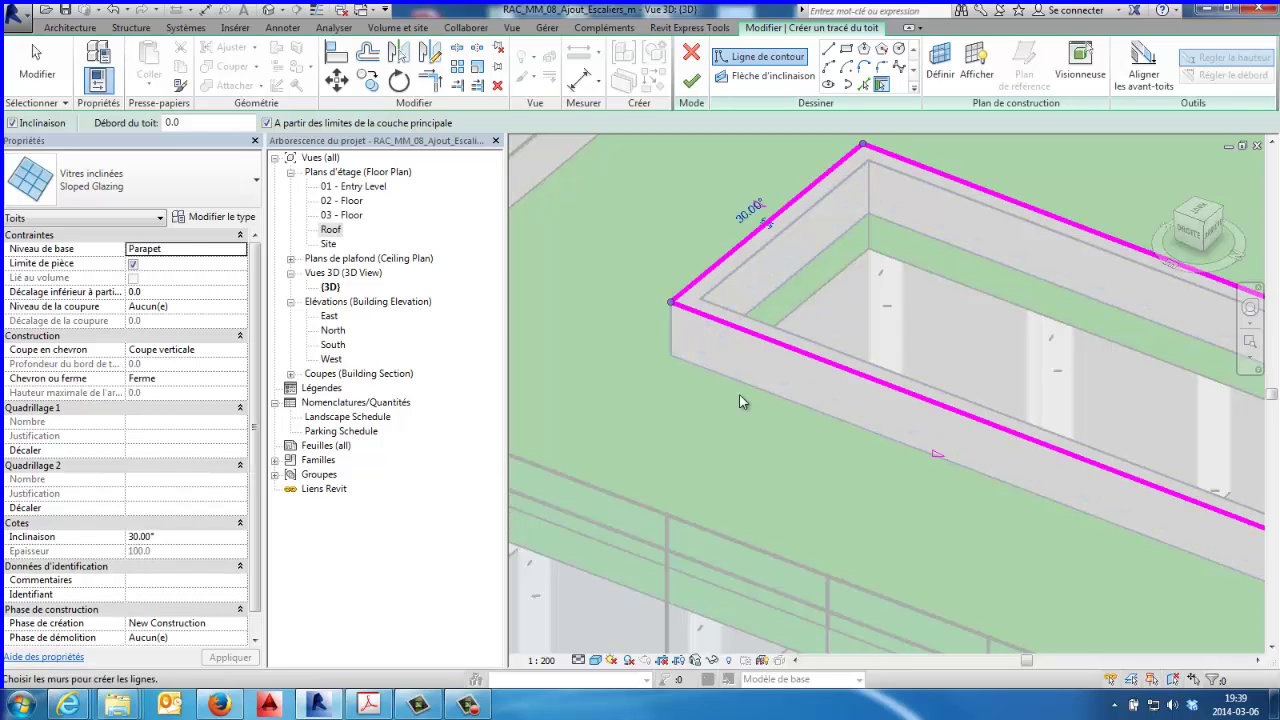
pyautogui.moveTo(733, 411); pyautogui.dragTo(666, 340, button='middle')
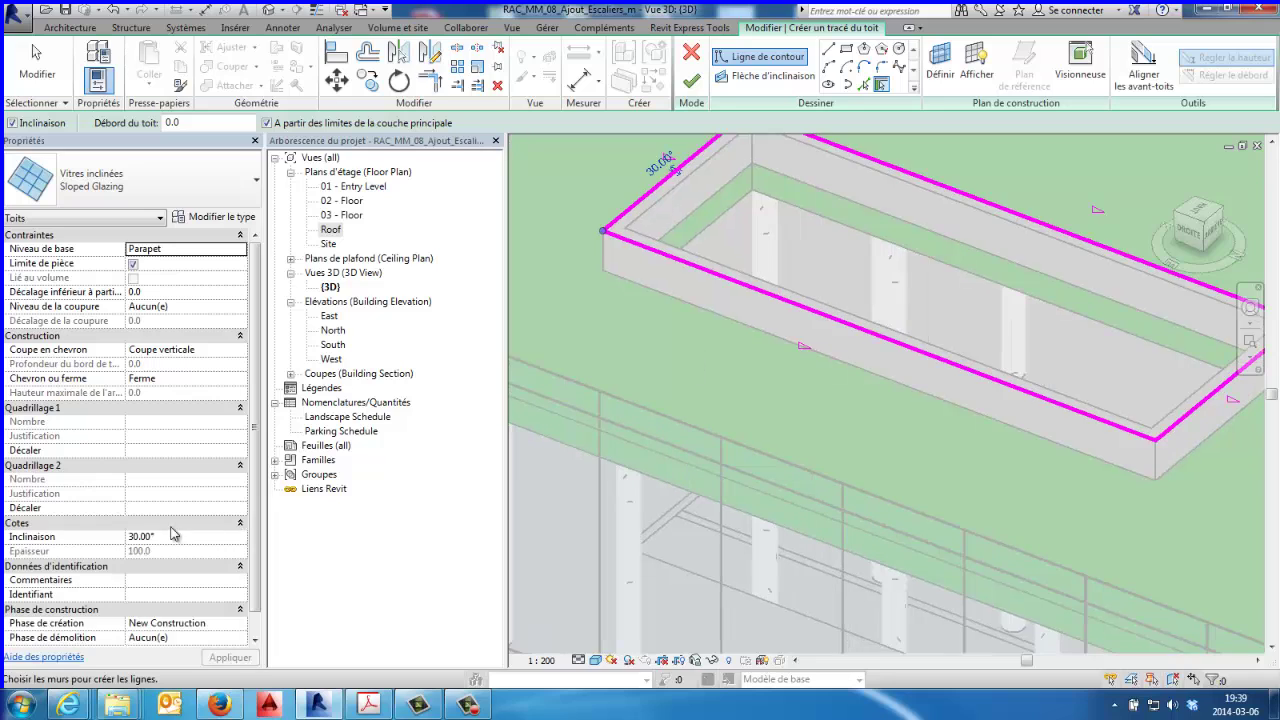
pyautogui.click(168, 540)
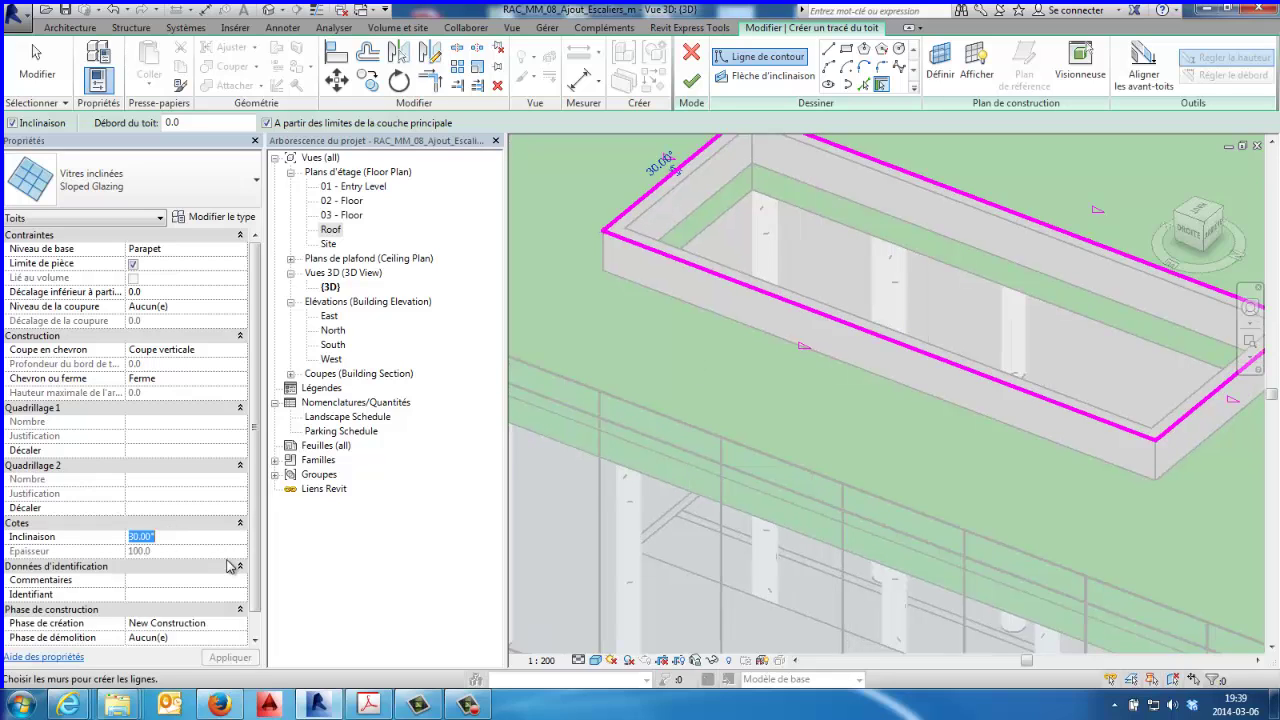
pyautogui.write('15')
pyautogui.press('Return')
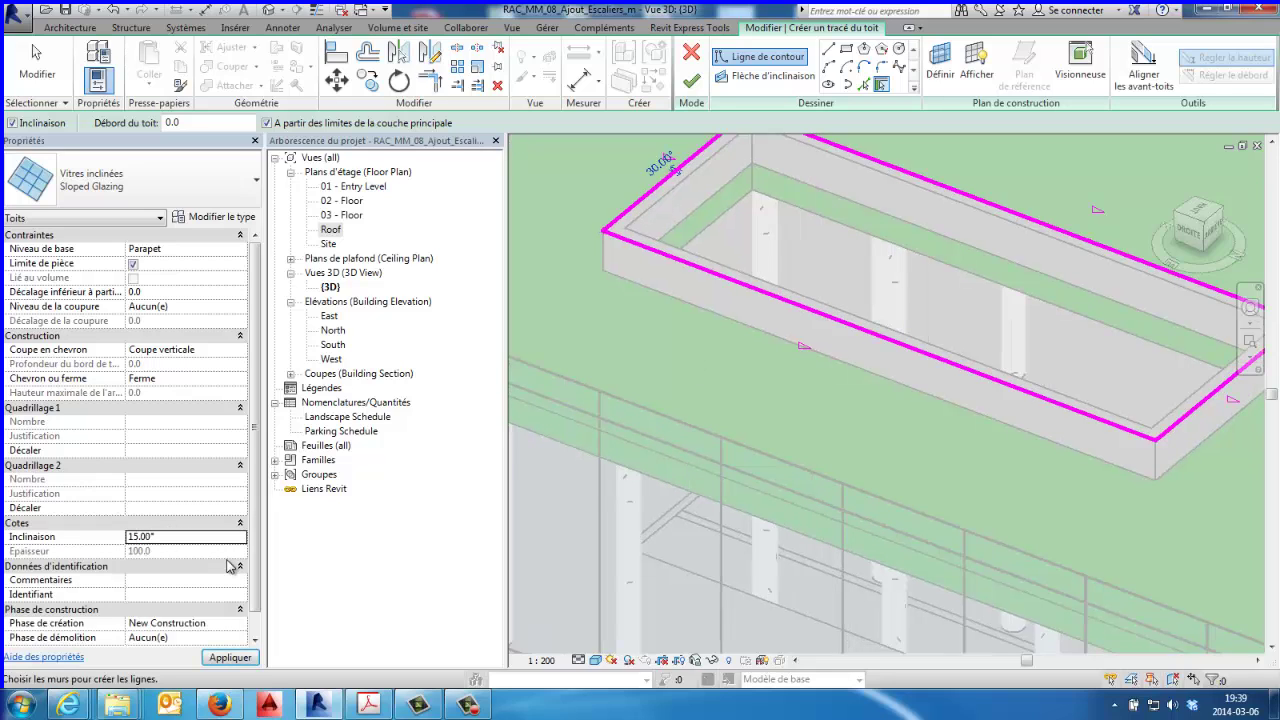
pyautogui.click(691, 80)
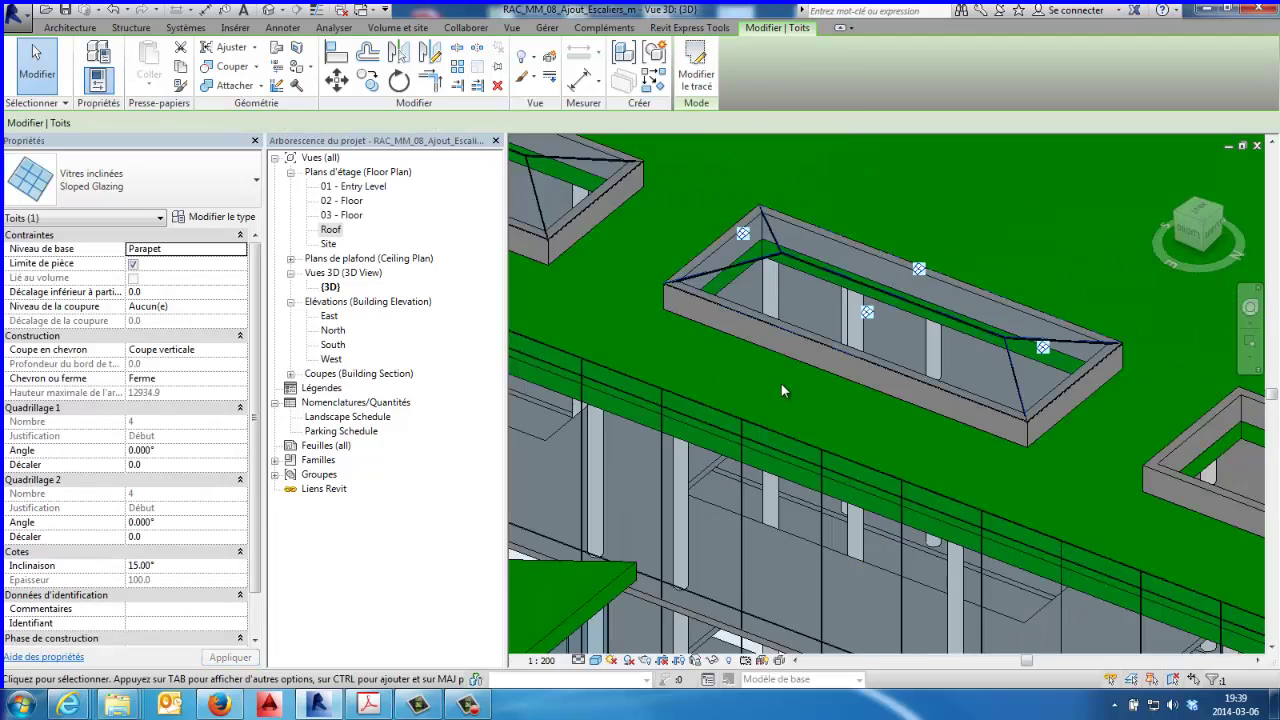
# Step: Pan to the next parapet box and start a footprint roof on the Parapet level
pyautogui.scroll(-3, 781, 383)
pyautogui.scroll(3, 732, 350)
pyautogui.moveTo(908, 401)
pyautogui.mouseDown(button='middle')
pyautogui.moveTo(819, 350)
pyautogui.moveTo(764, 338)
pyautogui.mouseUp(button='middle')
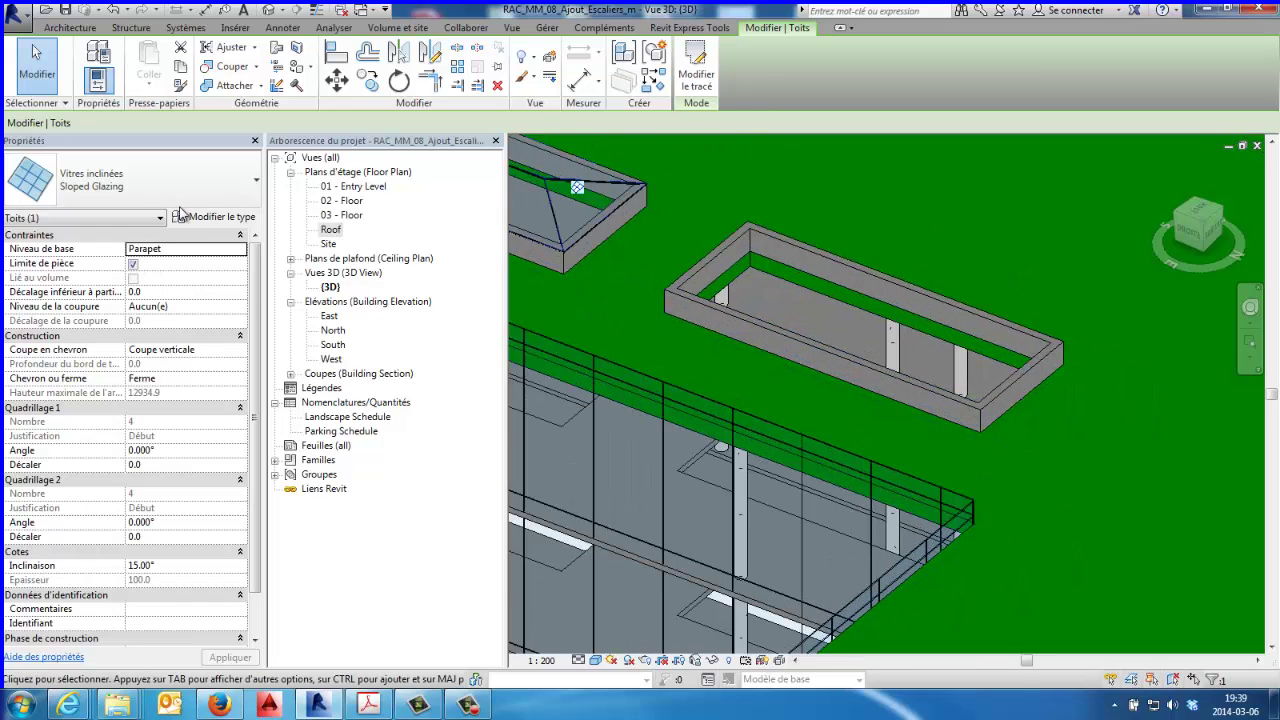
pyautogui.click(75, 30)
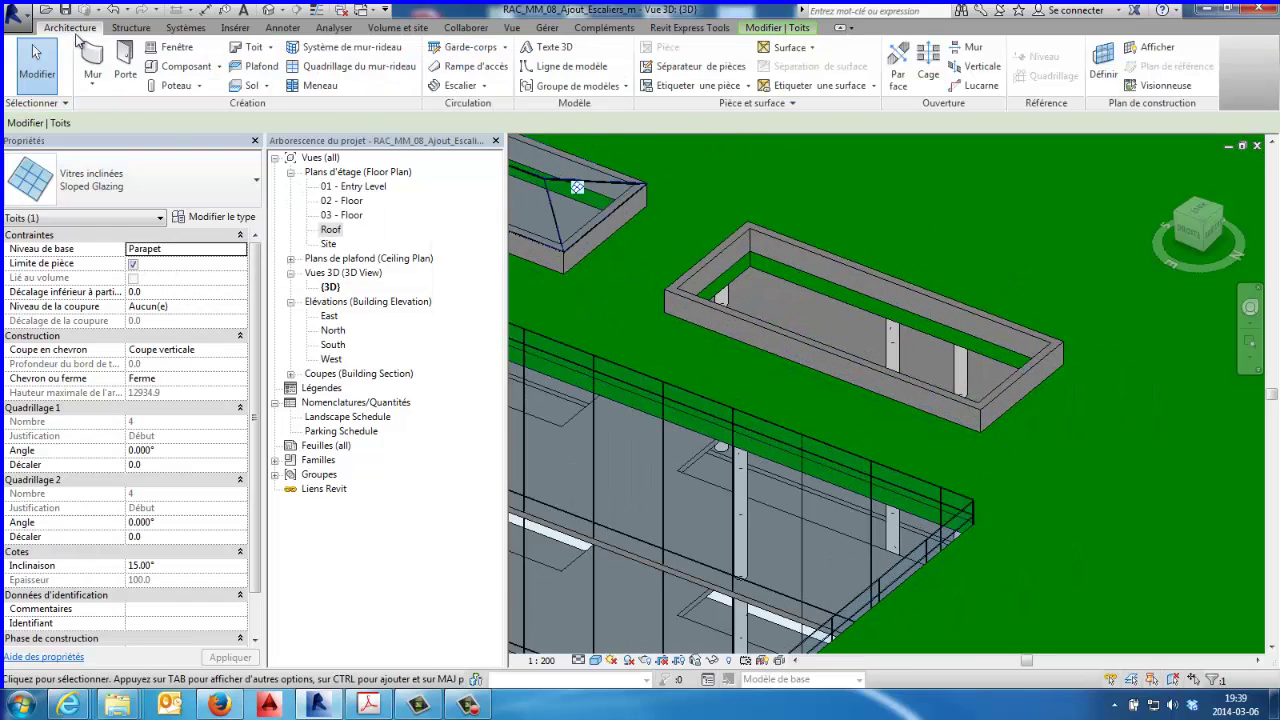
pyautogui.click(255, 52)
pyautogui.click(600, 359)
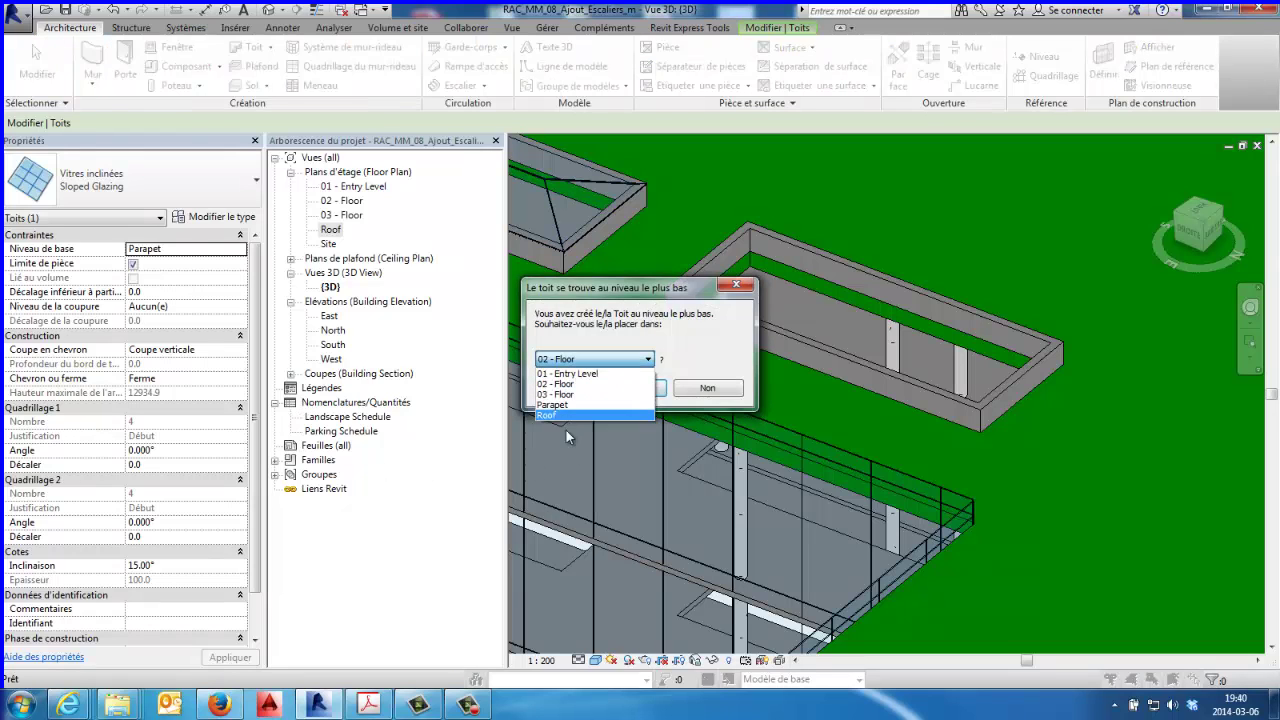
pyautogui.click(570, 415)
pyautogui.click(646, 397)
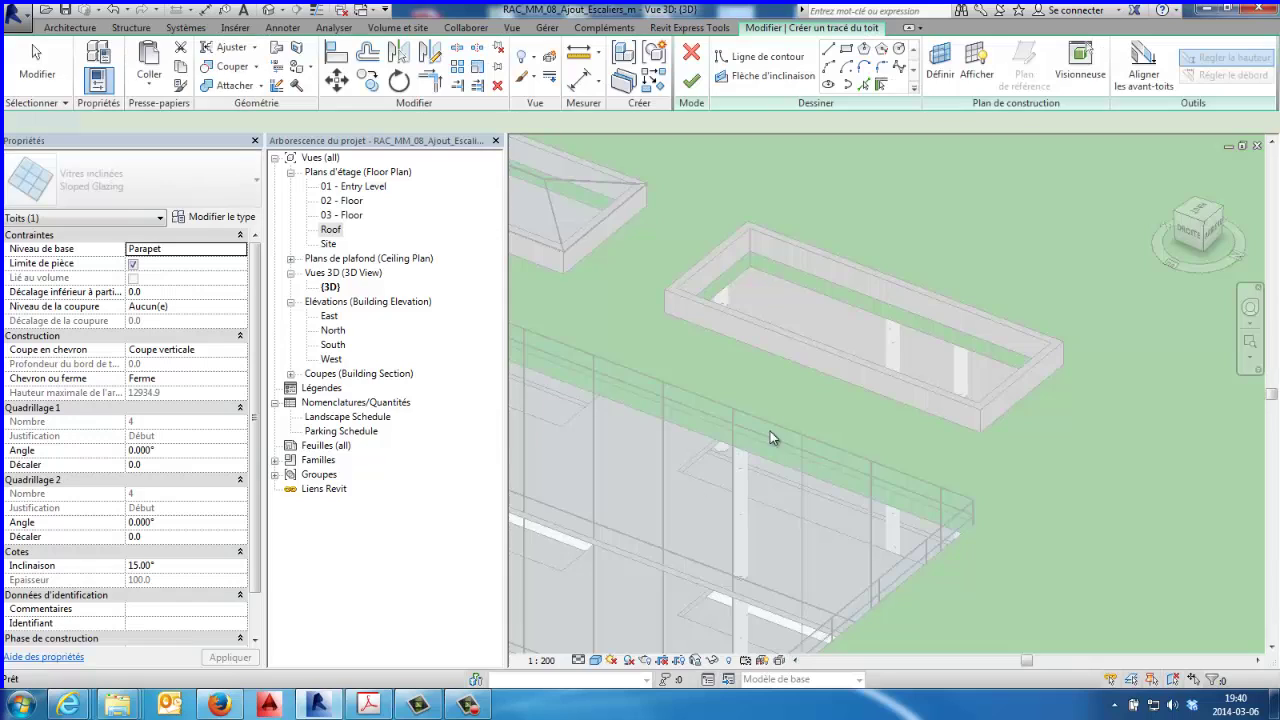
# Step: Make it Sloped Glazing and outline it along the parapet walls' core boundaries
pyautogui.click(130, 180)
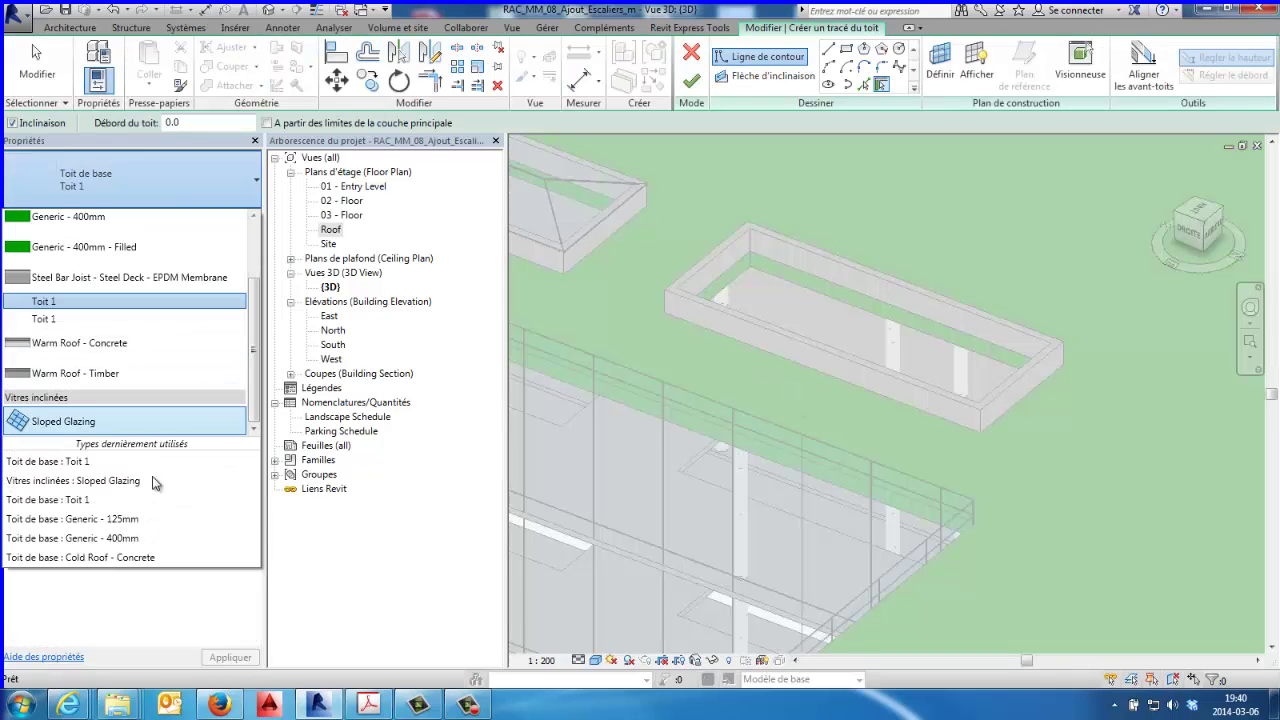
pyautogui.click(65, 482)
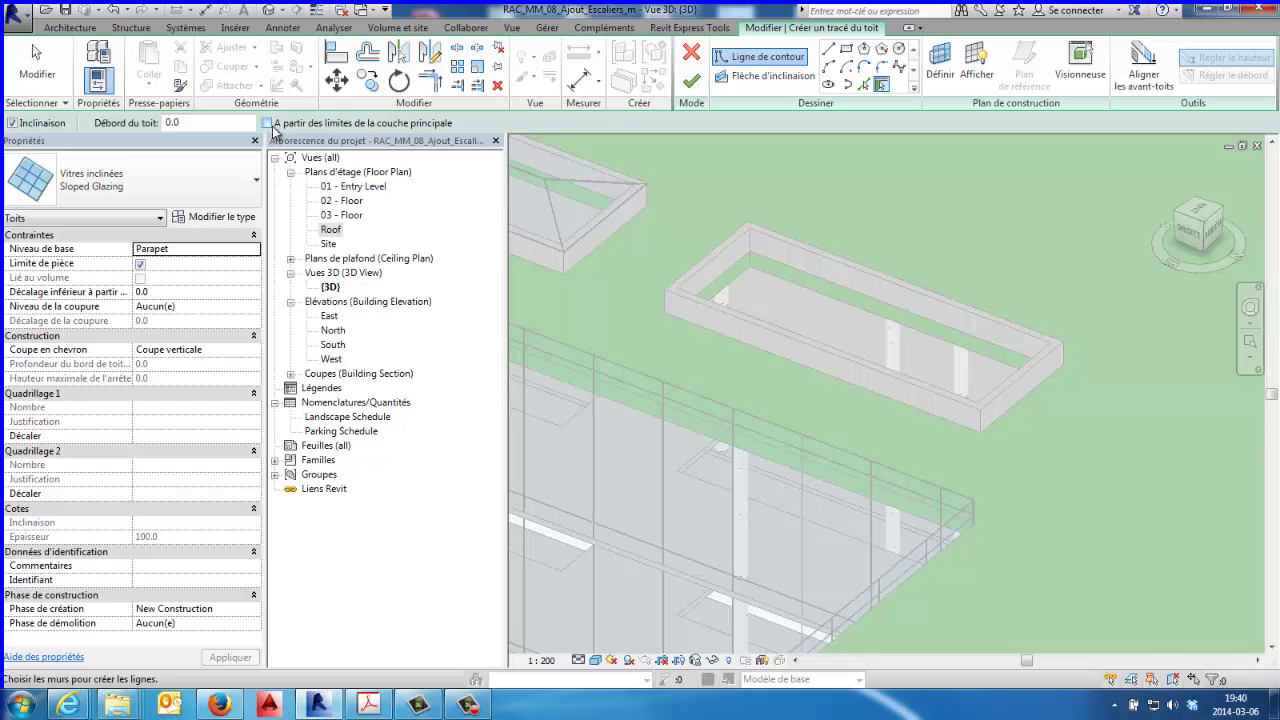
pyautogui.click(267, 123)
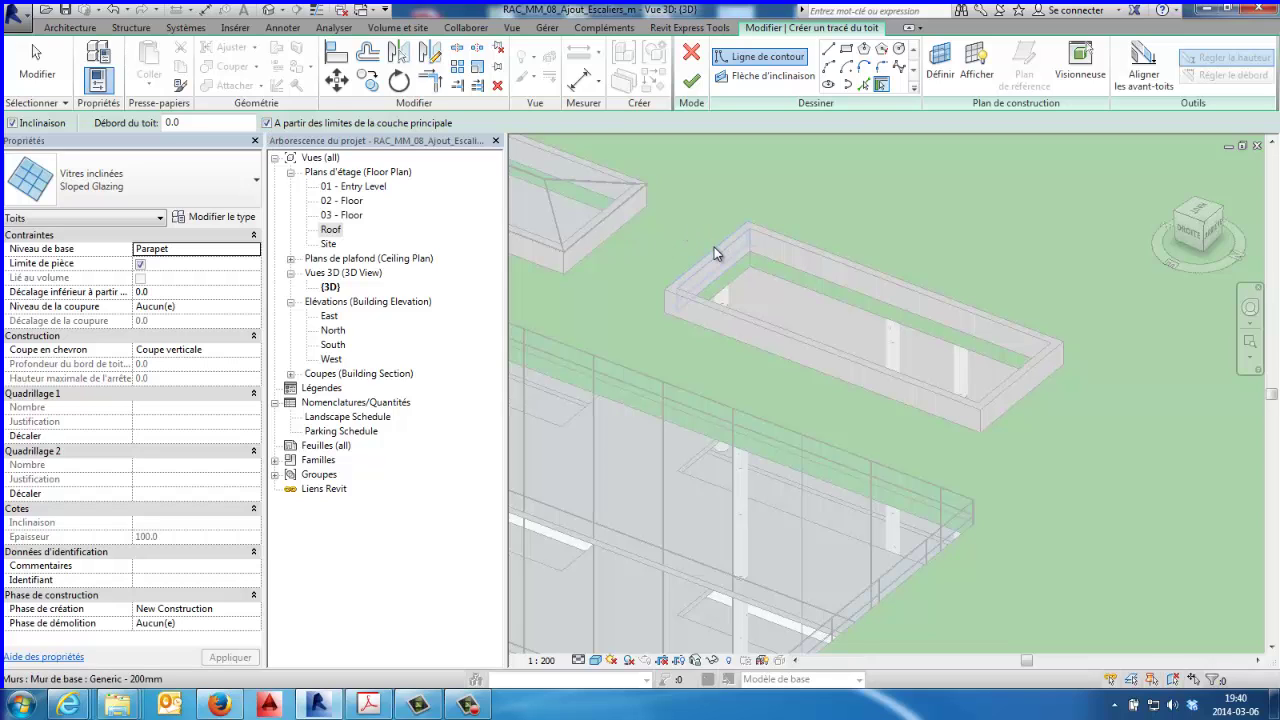
pyautogui.press('Tab')
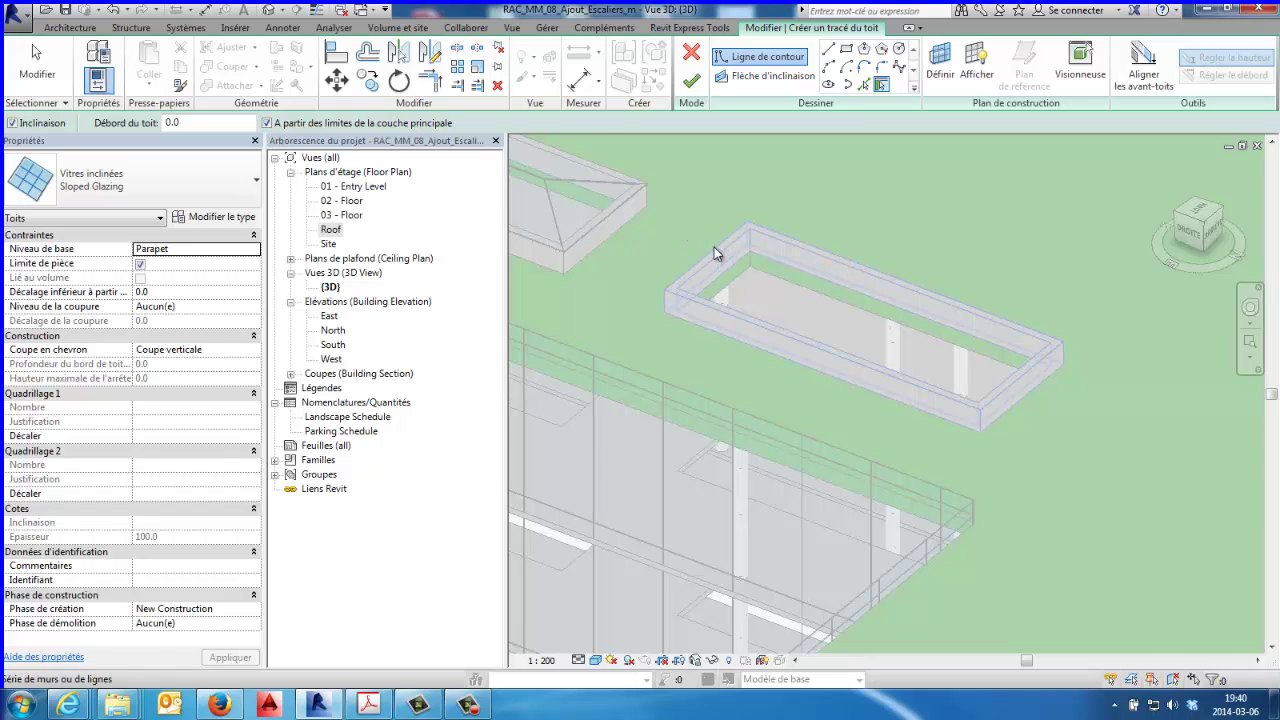
pyautogui.click(714, 247)
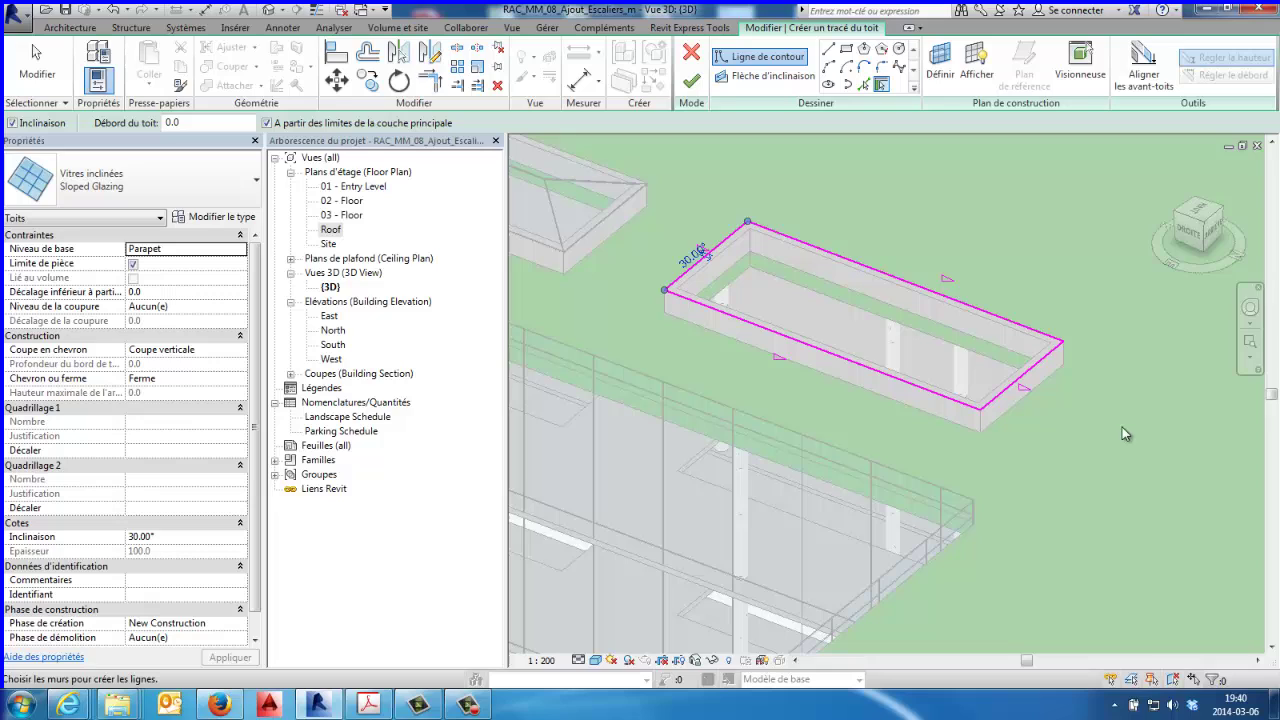
# Step: Change the roof slope from 30° to 15°, apply it and finish the roof
pyautogui.click(168, 537)
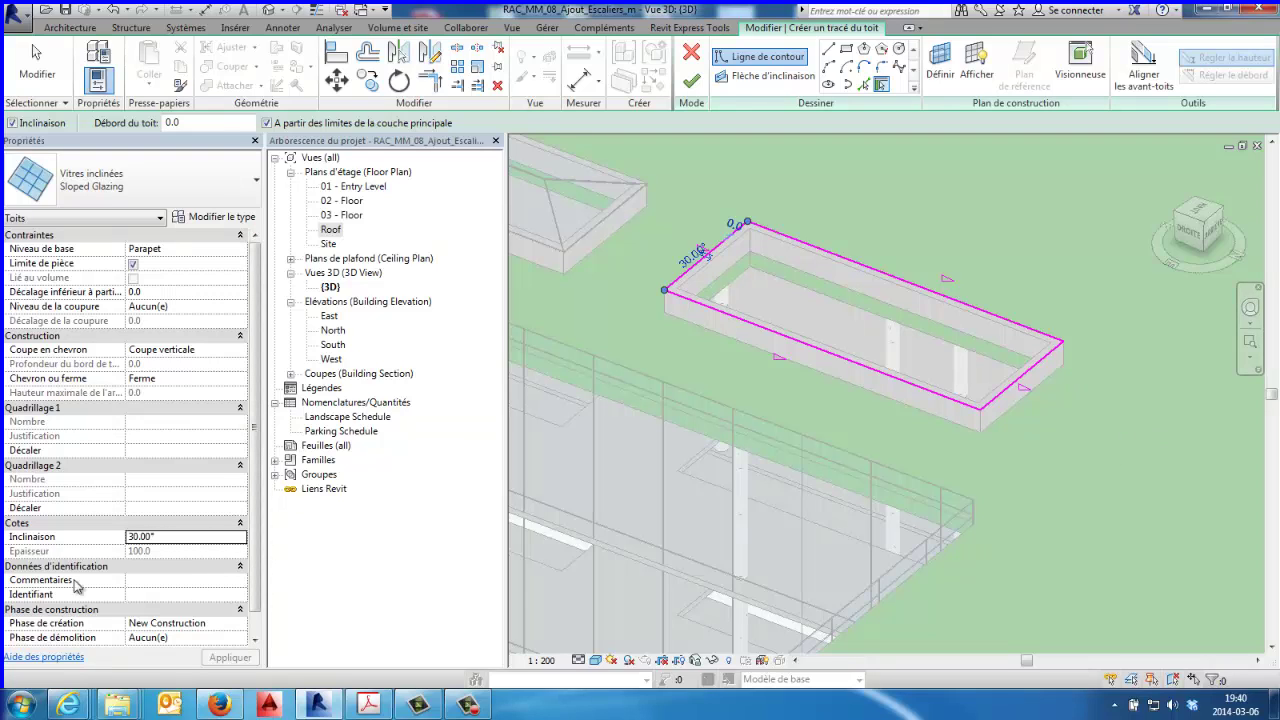
pyautogui.doubleClick(177, 537)
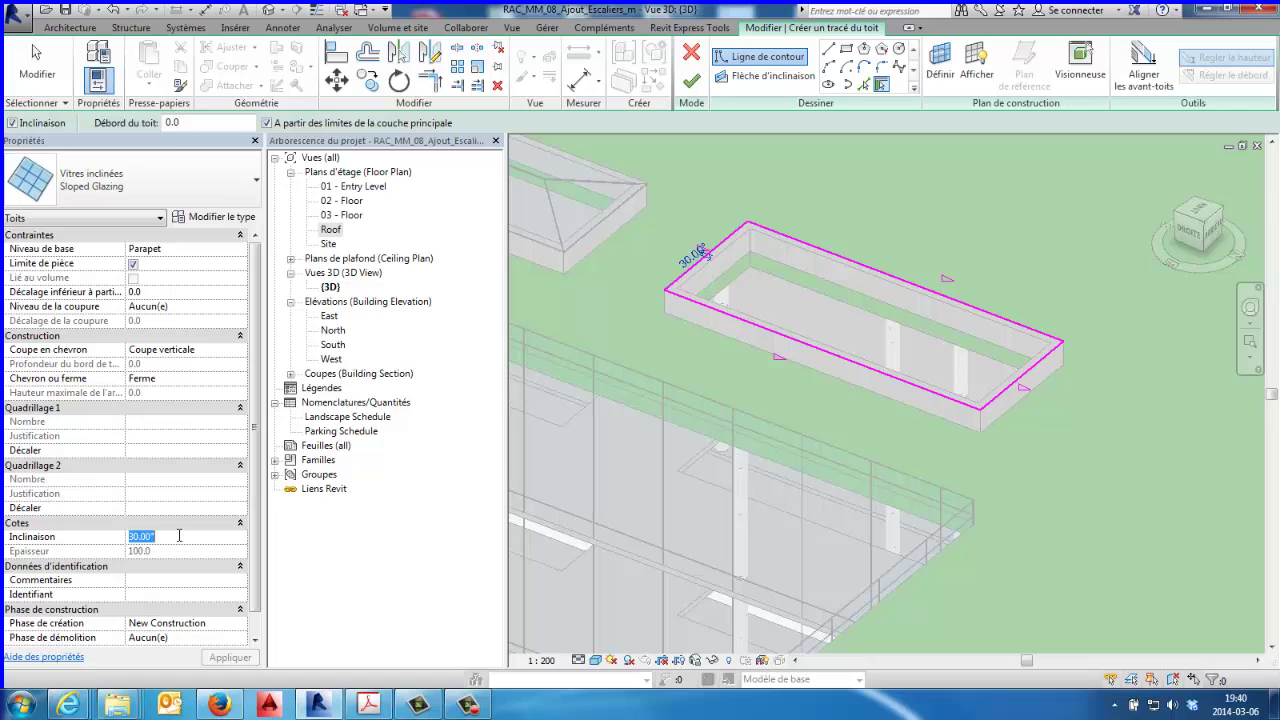
pyautogui.write('15')
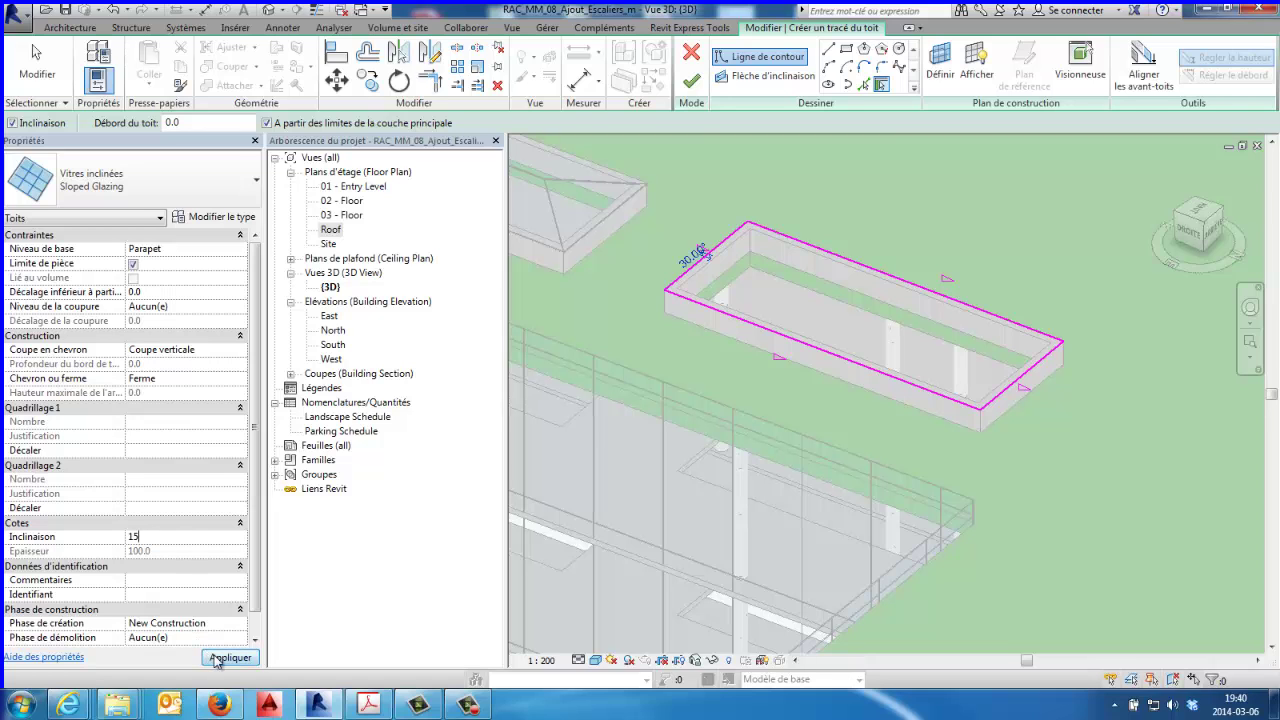
pyautogui.click(222, 658)
pyautogui.click(691, 81)
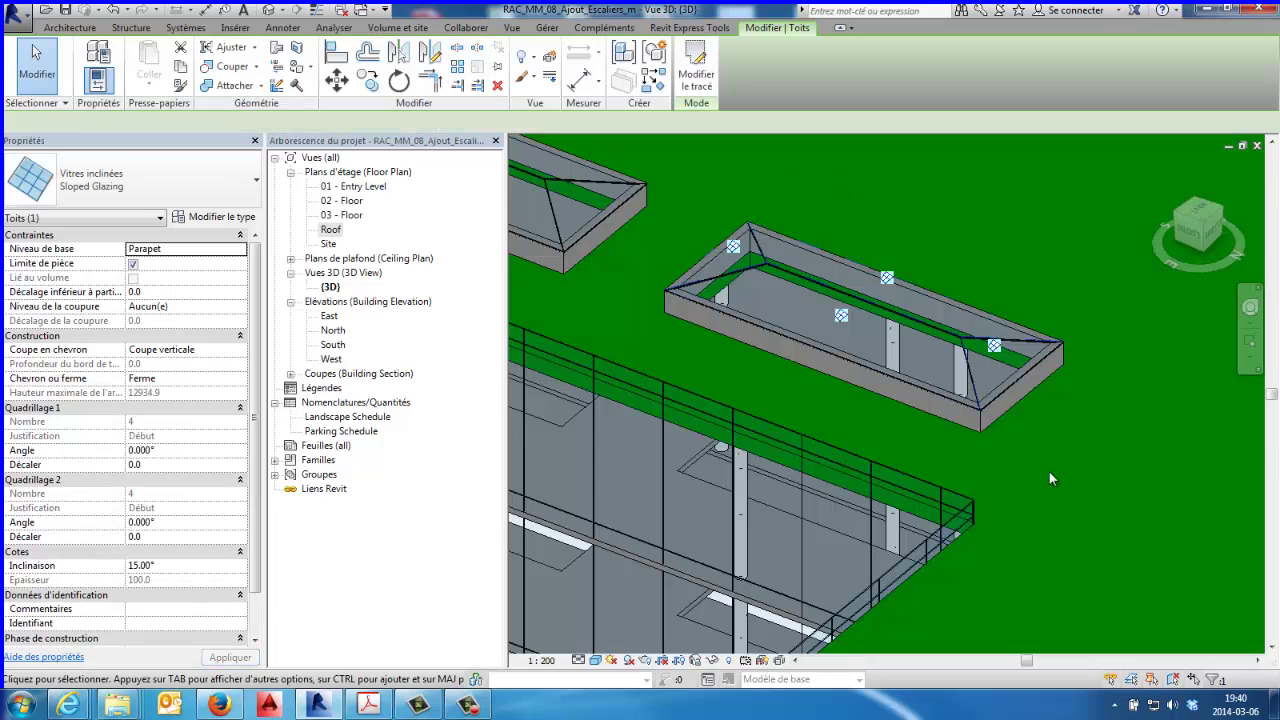
pyautogui.click(1121, 474)
pyautogui.moveTo(1101, 462)
pyautogui.mouseDown(button='middle')
pyautogui.moveTo(932, 423)
pyautogui.moveTo(1016, 423)
pyautogui.mouseUp(button='middle')
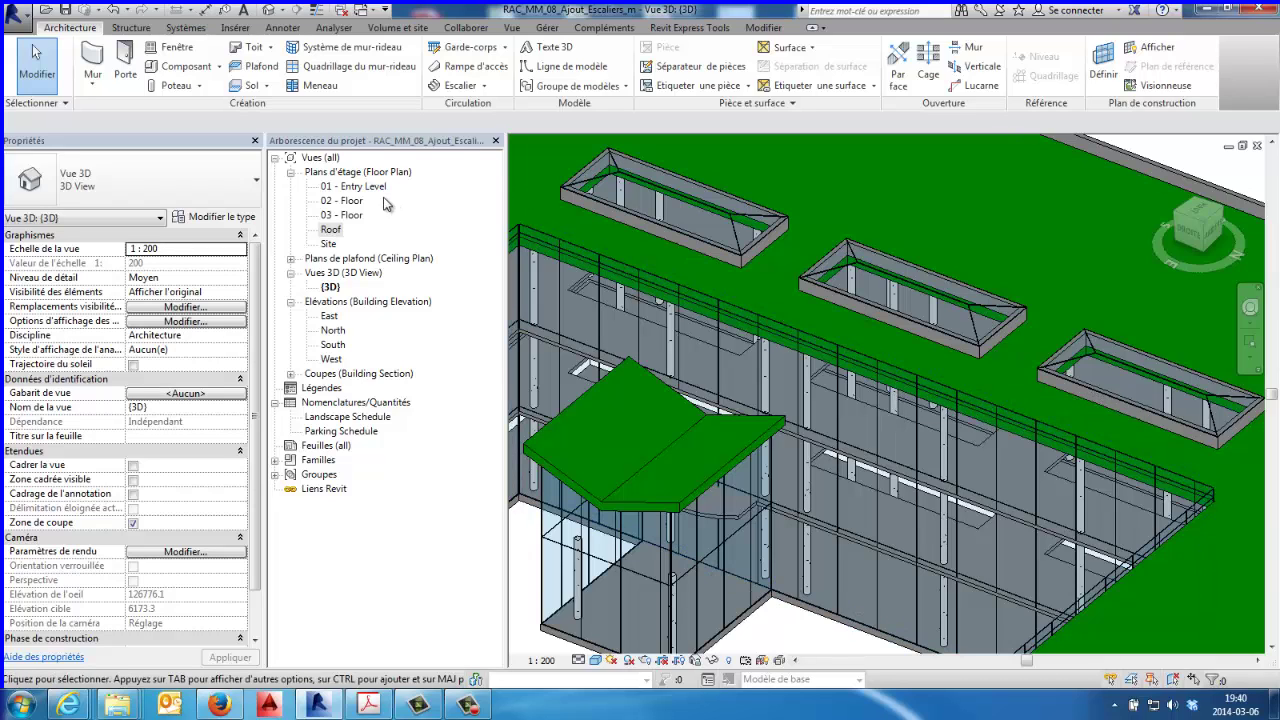
# Step: Open the 01 - Entry Level floor plan and select a shaft opening to inspect it
pyautogui.doubleClick(355, 188)
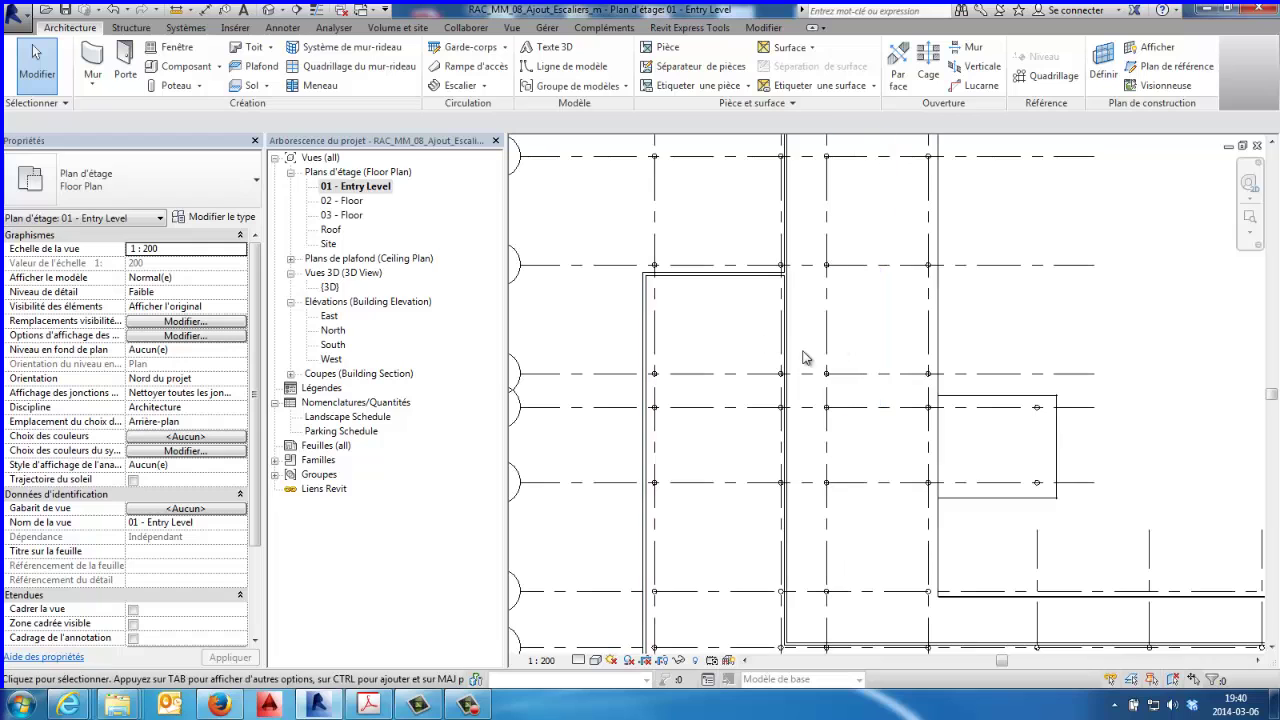
pyautogui.scroll(-2, 784, 393)
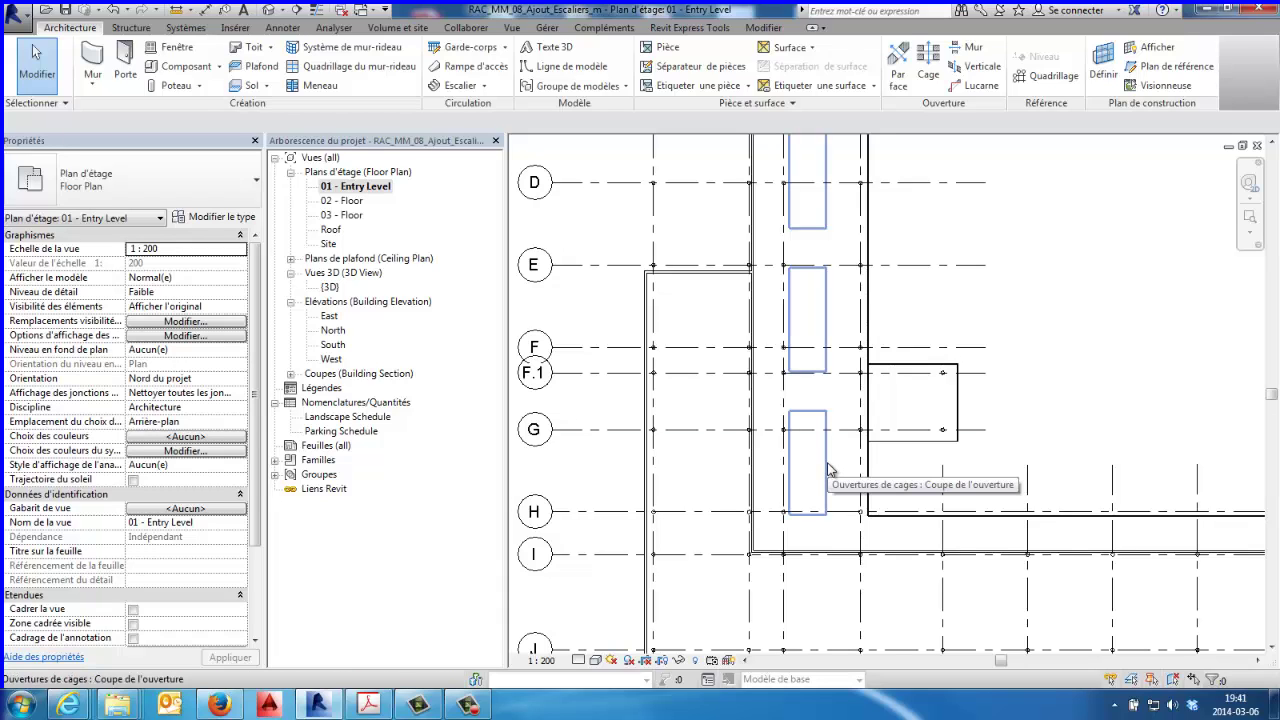
pyautogui.click(828, 470)
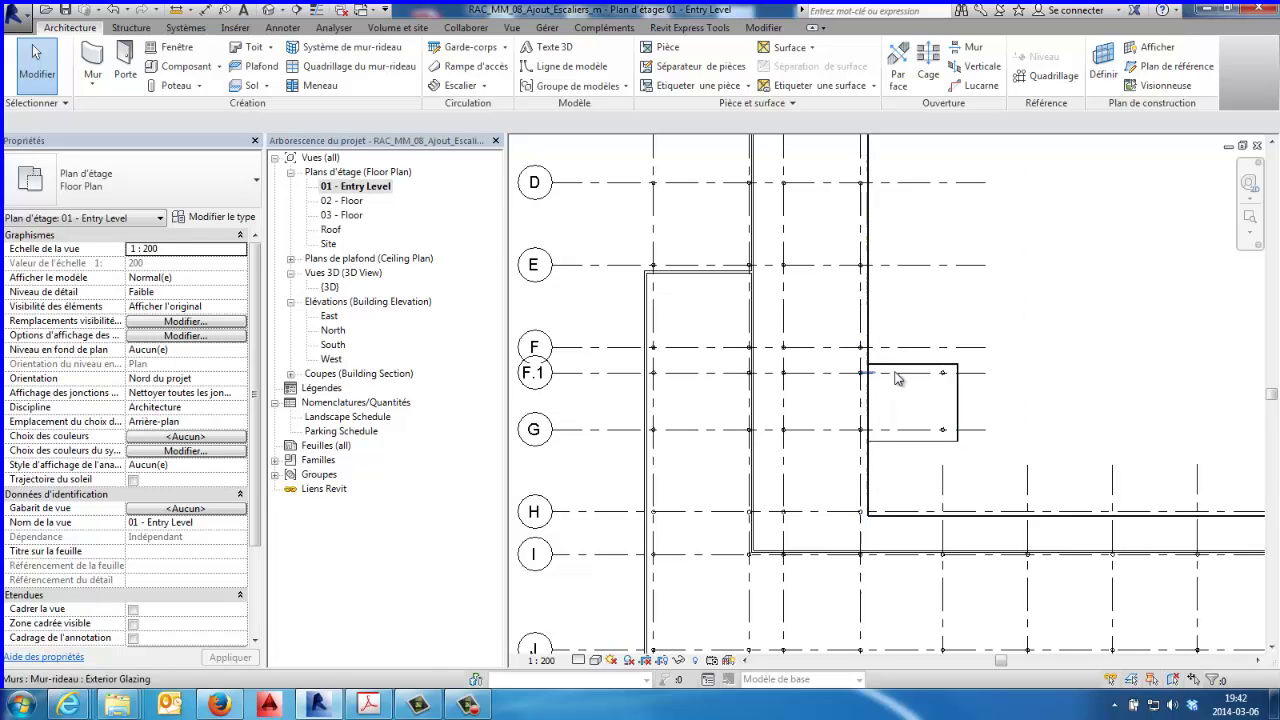
pyautogui.scroll(-1, 1038, 375)
pyautogui.scroll(-1, 1001, 385)
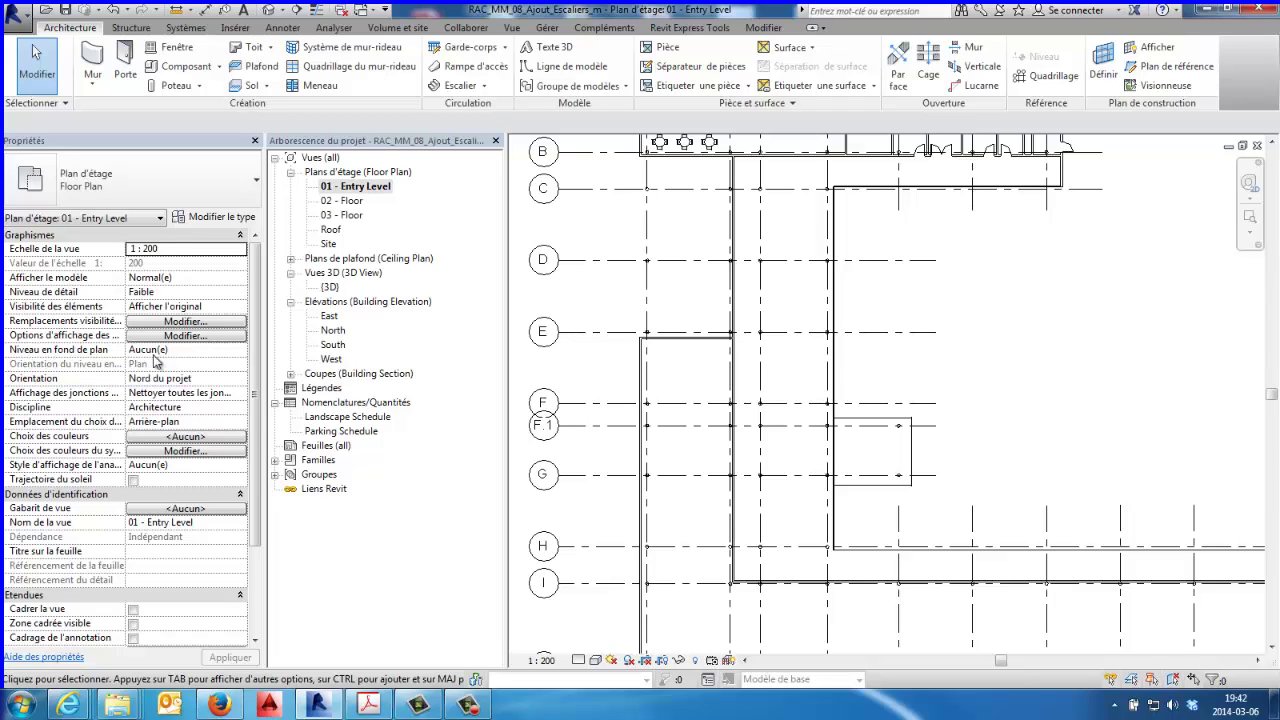
# Step: Set the plan's underlay level to 02 - Floor, apply it, and zoom into the shafts
pyautogui.click(241, 351)
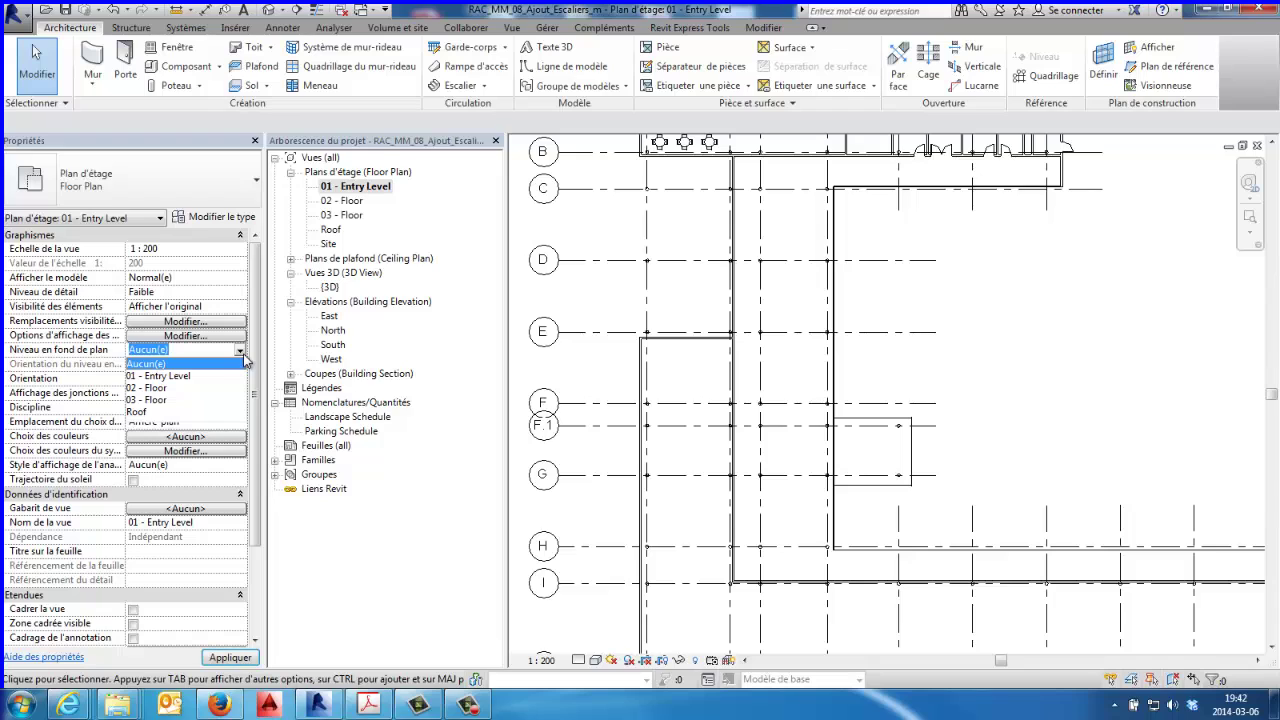
pyautogui.click(168, 389)
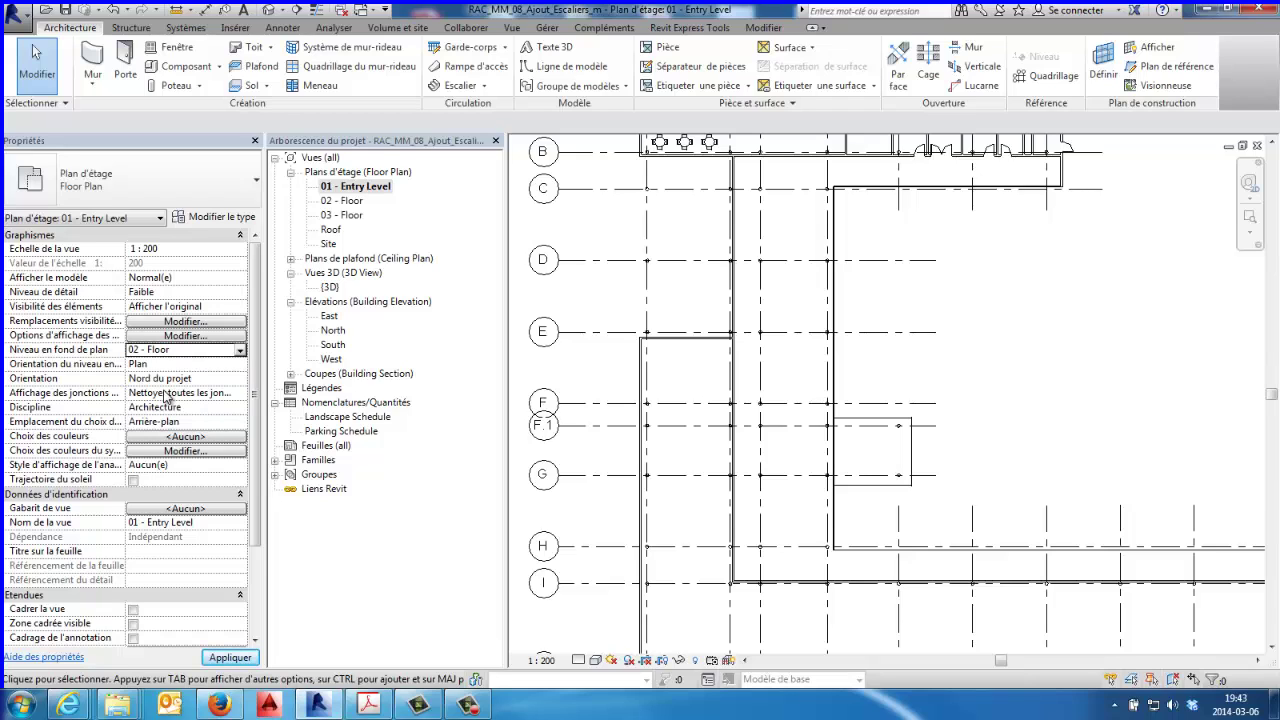
pyautogui.click(238, 660)
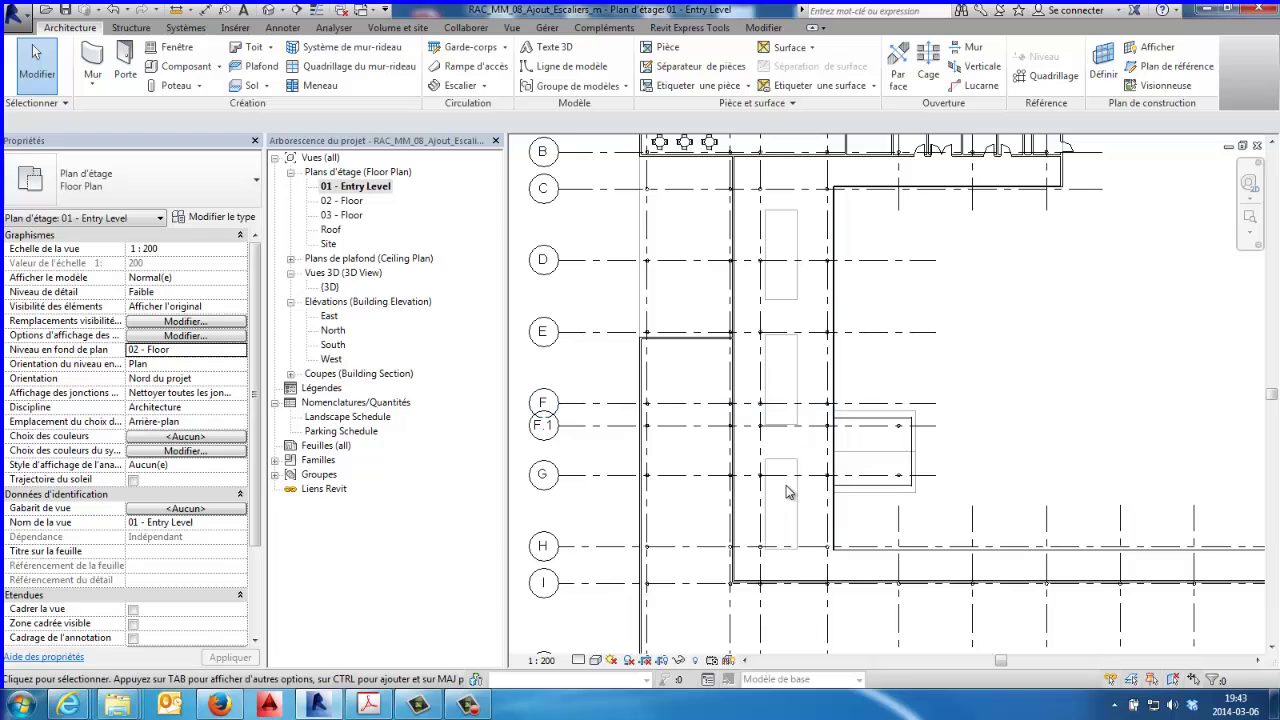
pyautogui.scroll(2, 786, 488)
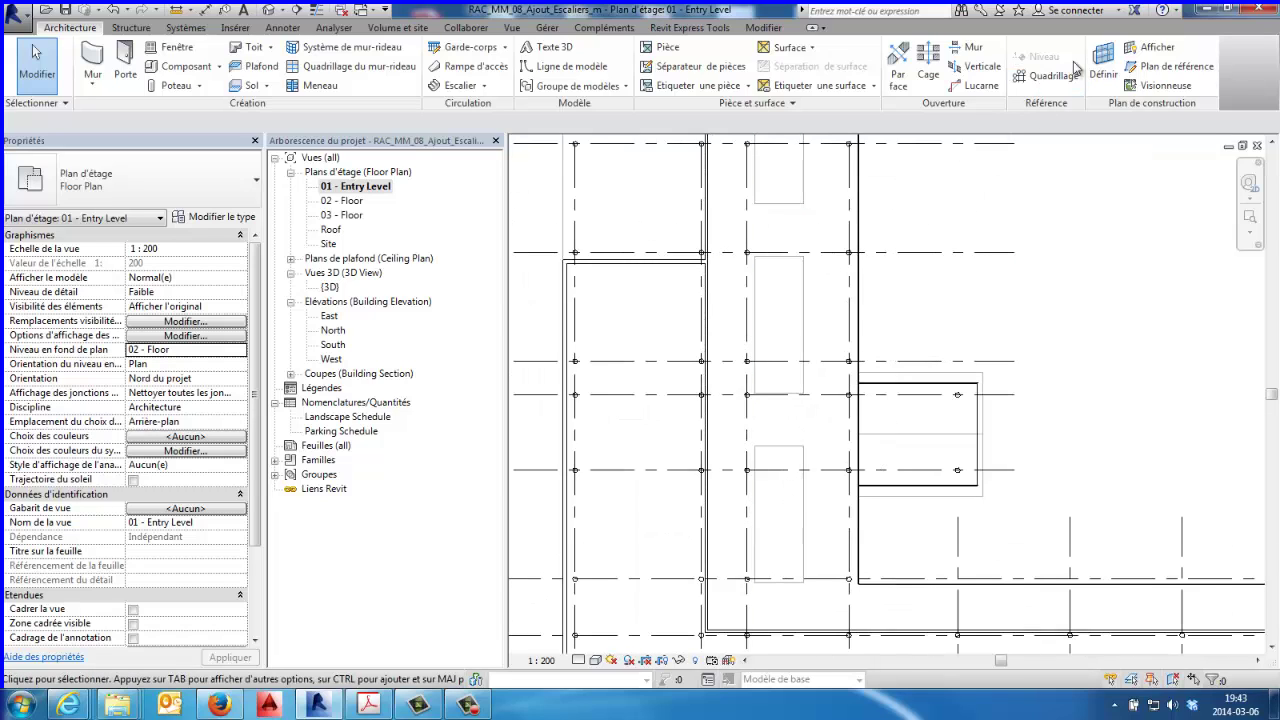
# Step: Pick the shaft openings' edges to trace reference planes around the lower and upper openings on Entry Level
pyautogui.click(1176, 67)
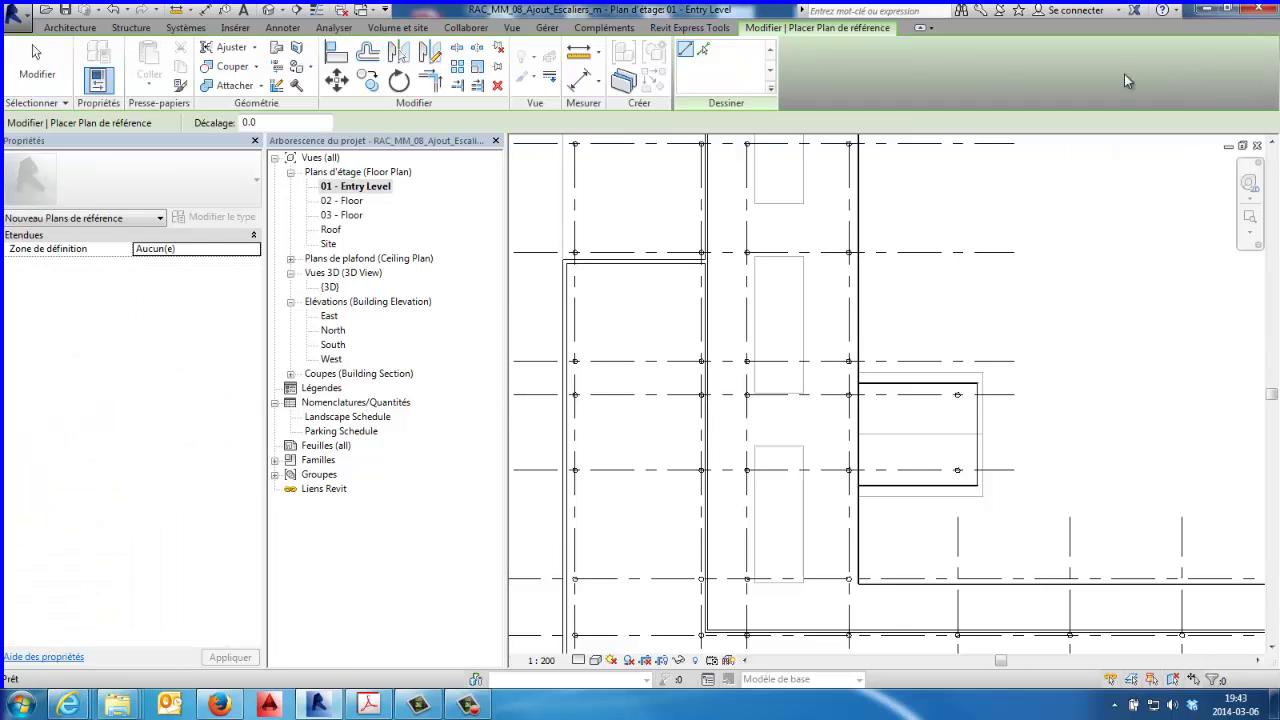
pyautogui.click(705, 52)
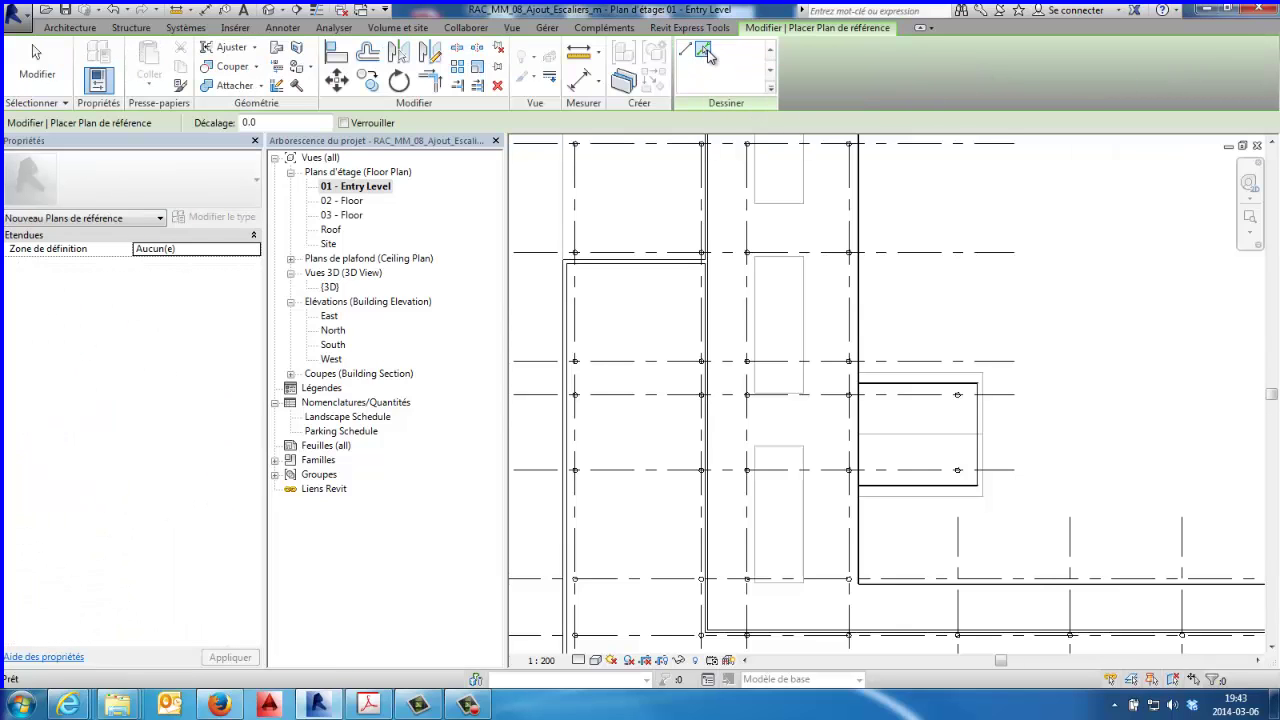
pyautogui.press('Tab')
pyautogui.click(773, 453)
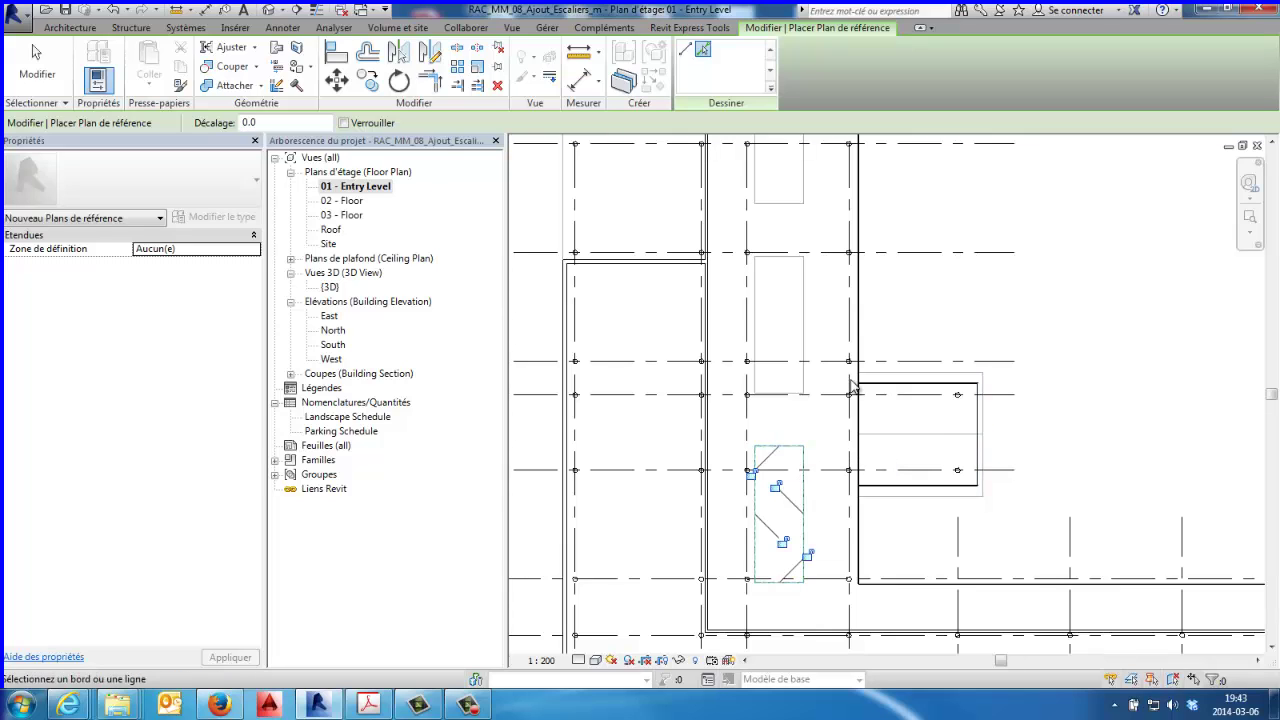
pyautogui.press('Tab')
pyautogui.click(778, 262)
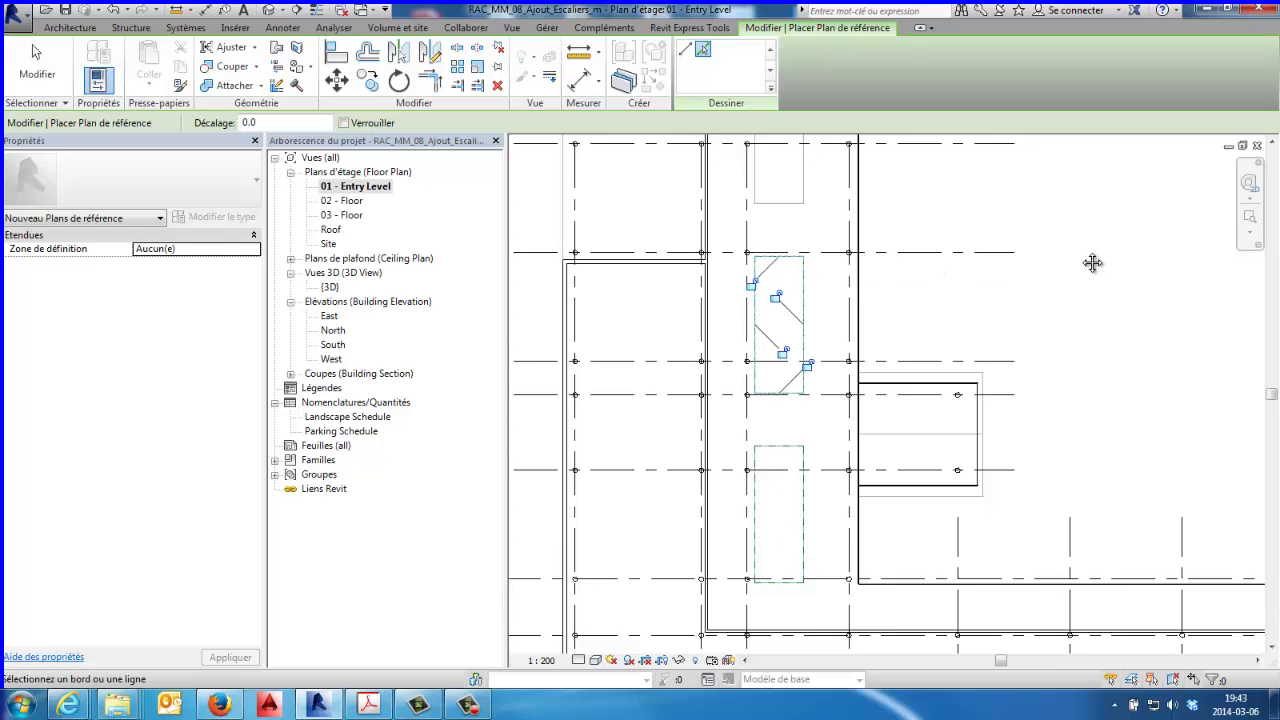
pyautogui.moveTo(780, 165); pyautogui.dragTo(768, 360, button='middle')
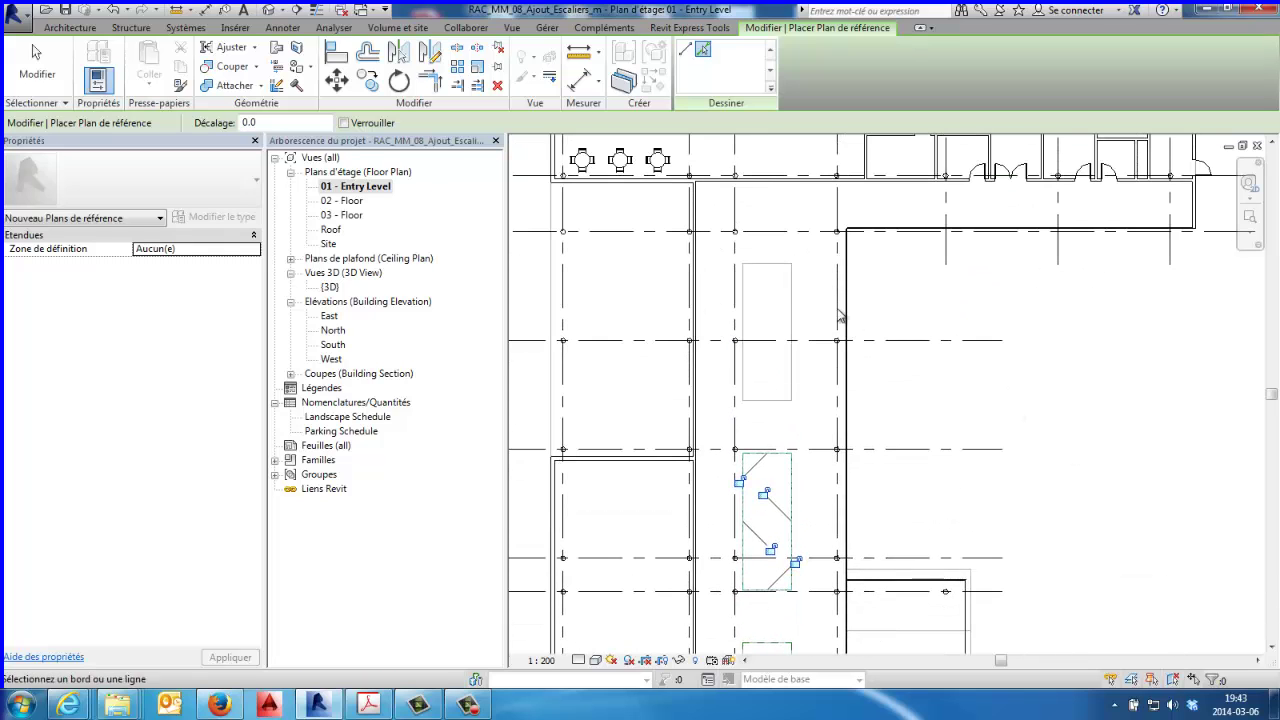
pyautogui.click(770, 405)
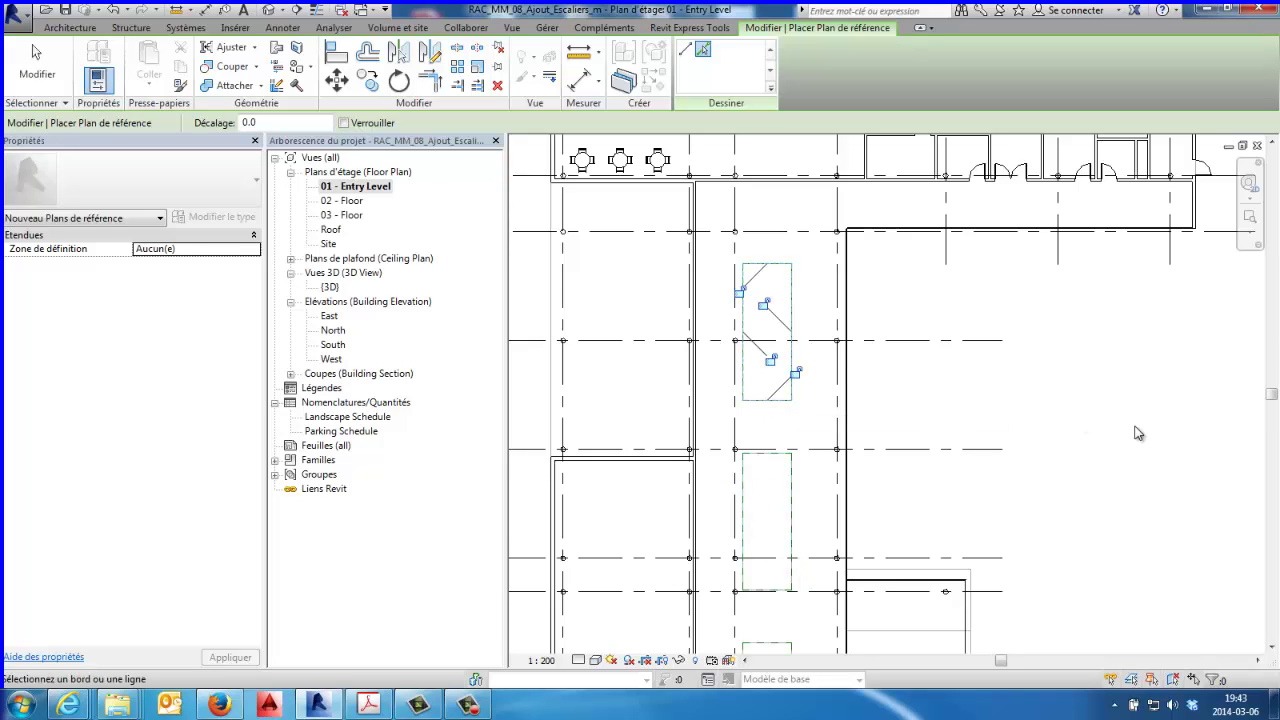
pyautogui.click(48, 88)
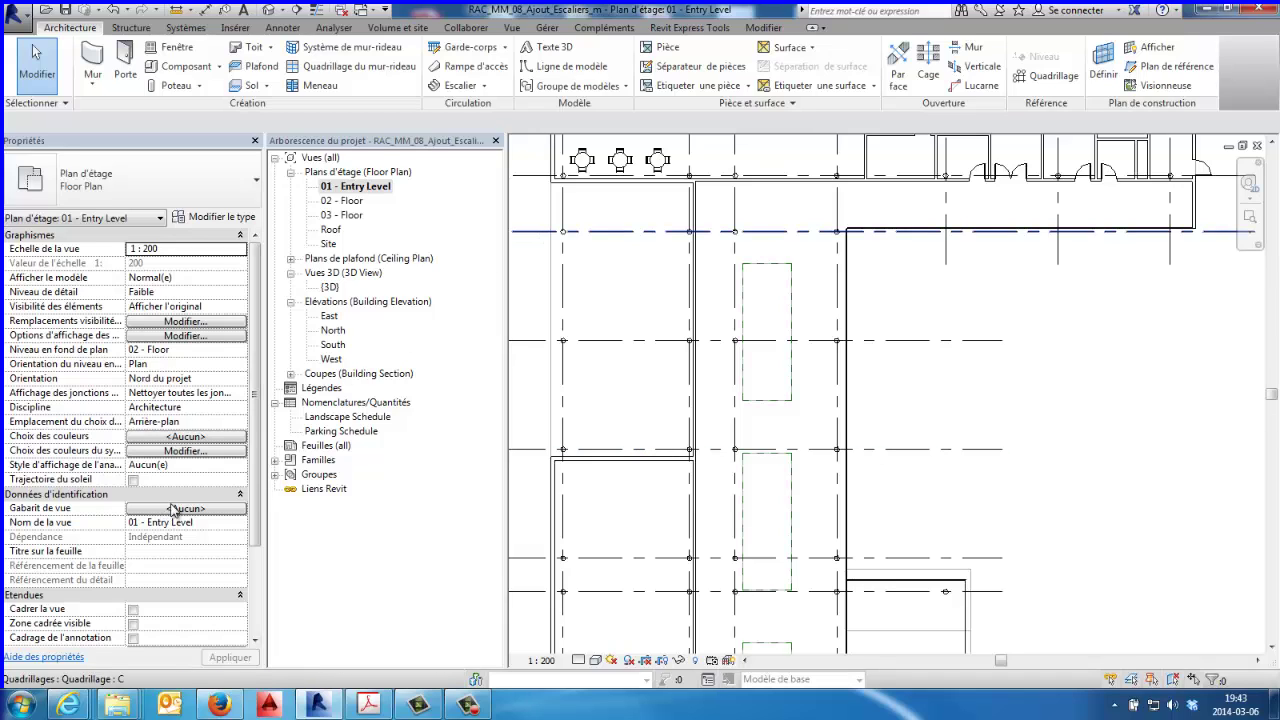
# Step: Set the Entry Level plan's Underlay to None and zoom in on the stacked shaft openings
pyautogui.click(195, 350)
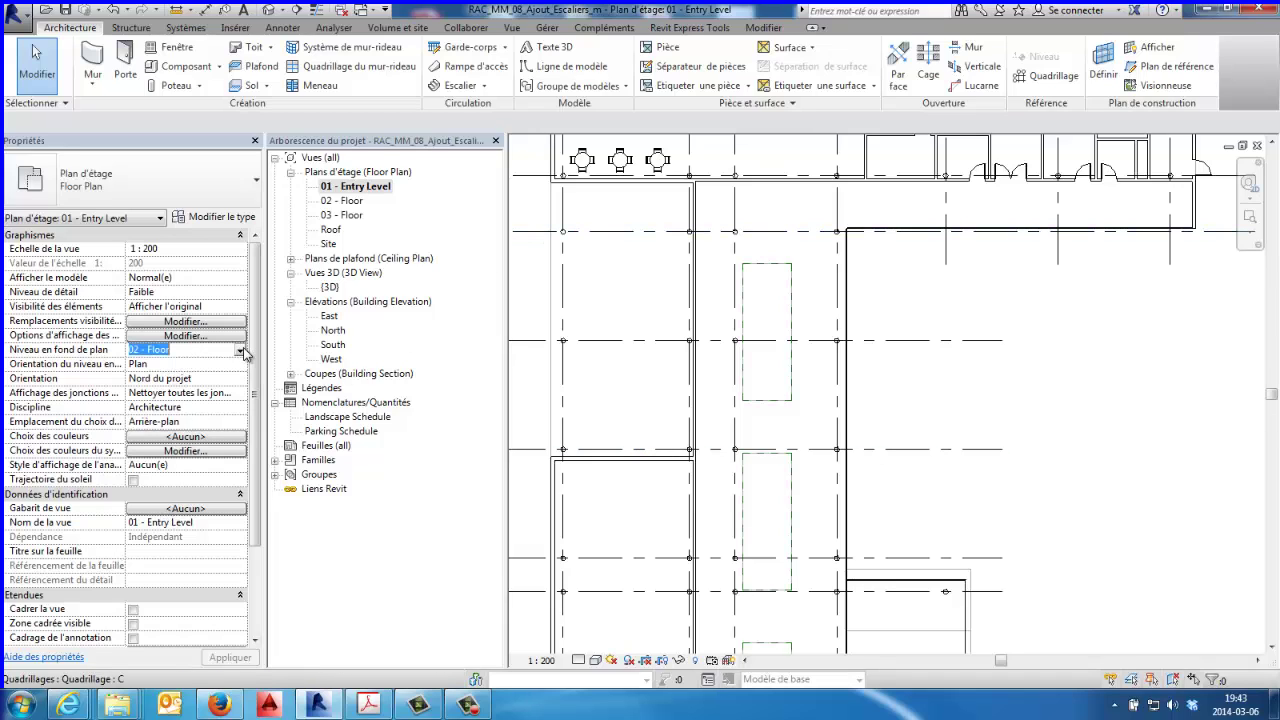
pyautogui.click(240, 351)
pyautogui.click(146, 363)
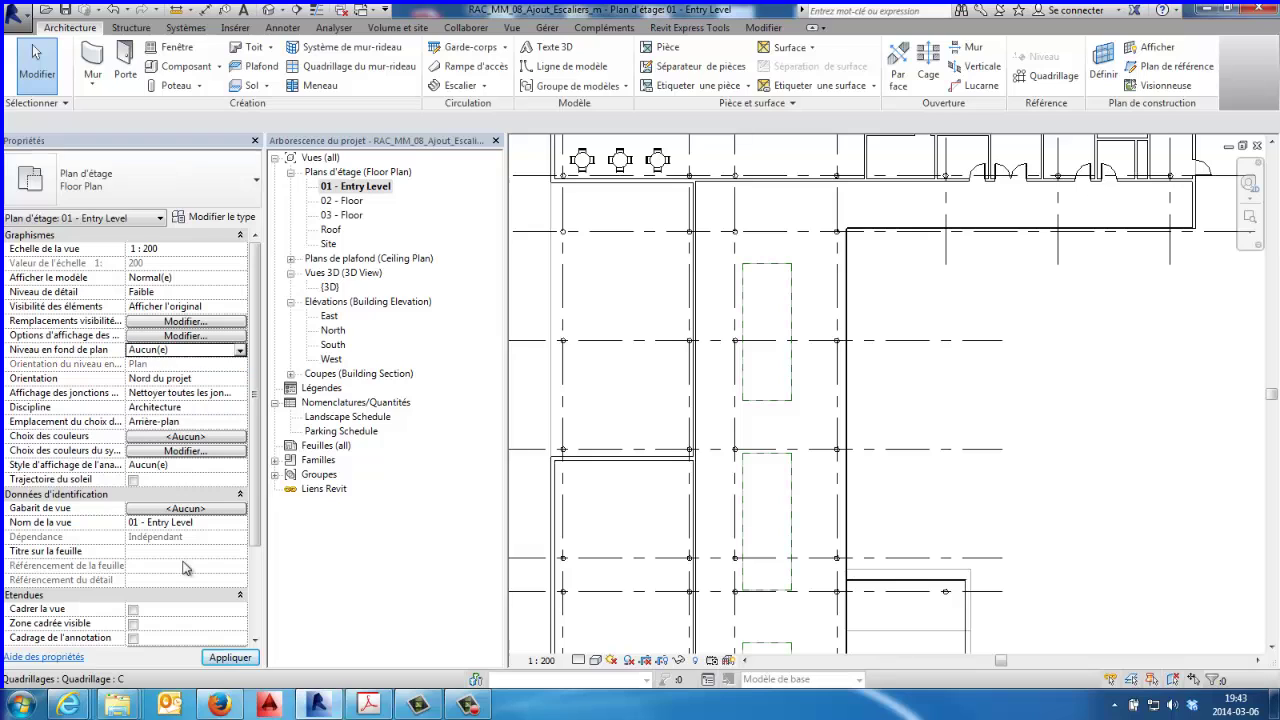
pyautogui.click(238, 652)
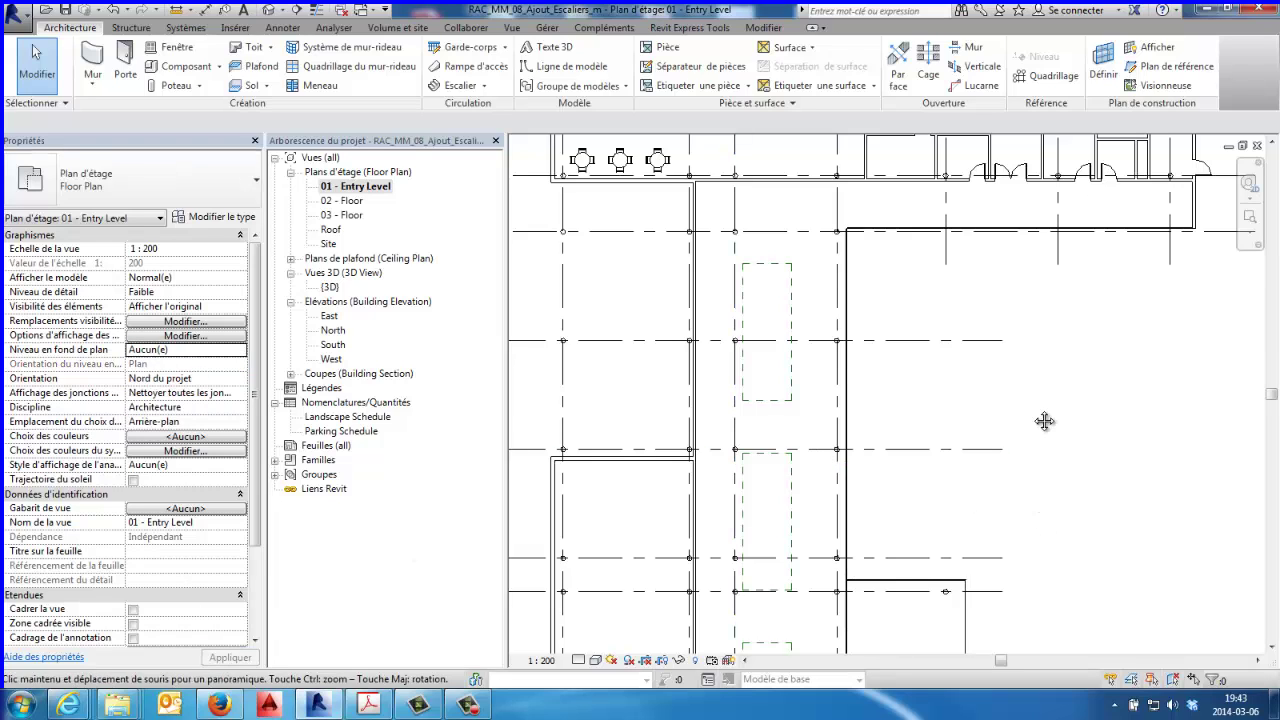
pyautogui.moveTo(1045, 420); pyautogui.dragTo(1042, 272, button='middle')
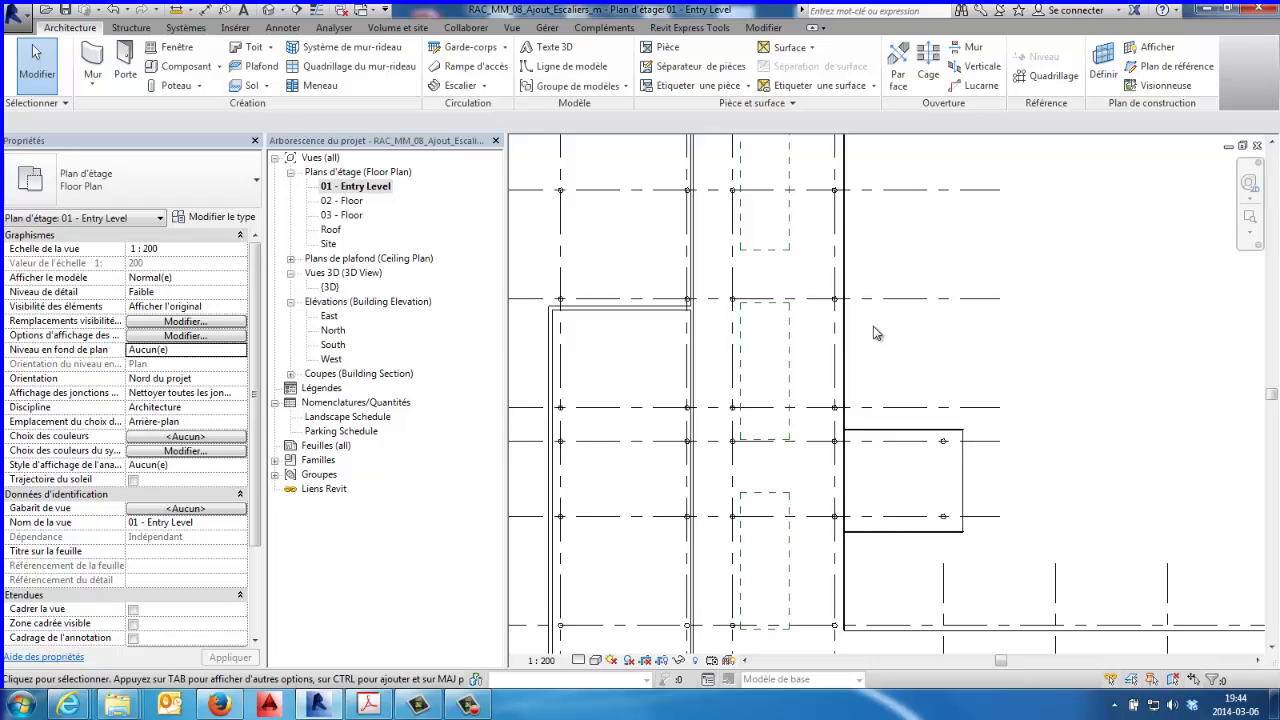
pyautogui.moveTo(828, 489); pyautogui.dragTo(817, 447, button='middle')
pyautogui.scroll(1, 817, 447)
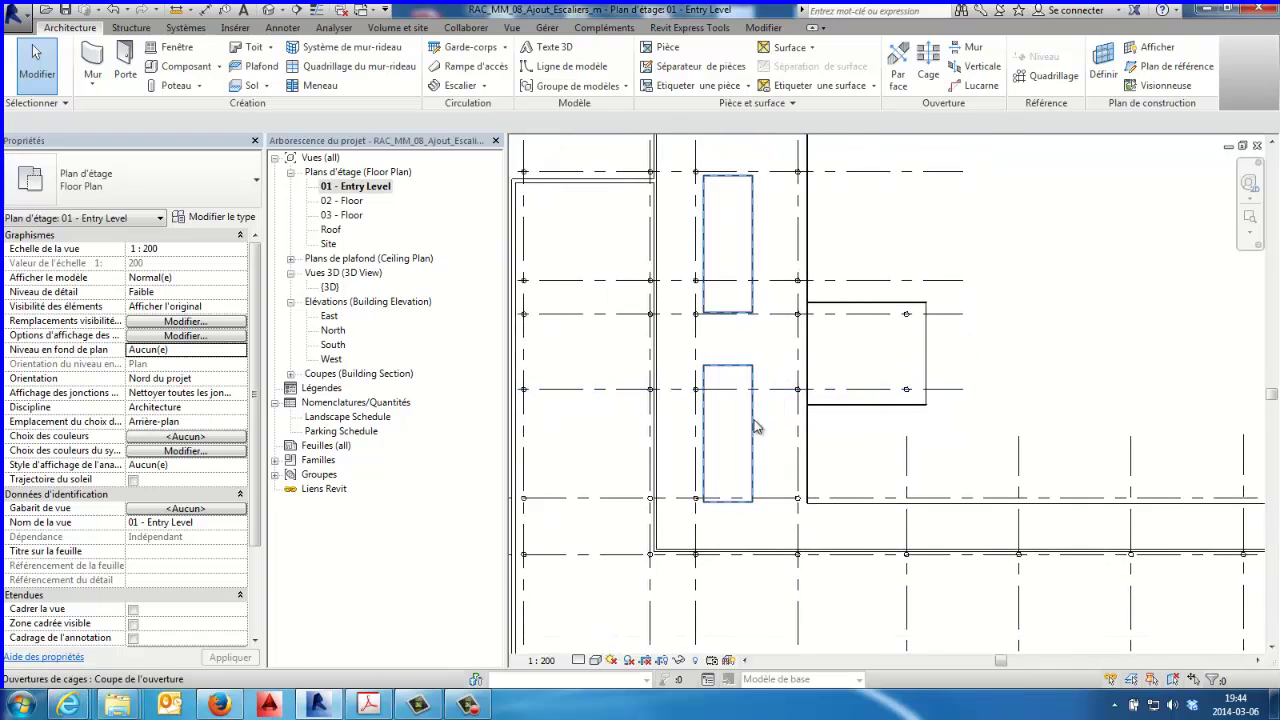
pyautogui.scroll(1, 785, 447)
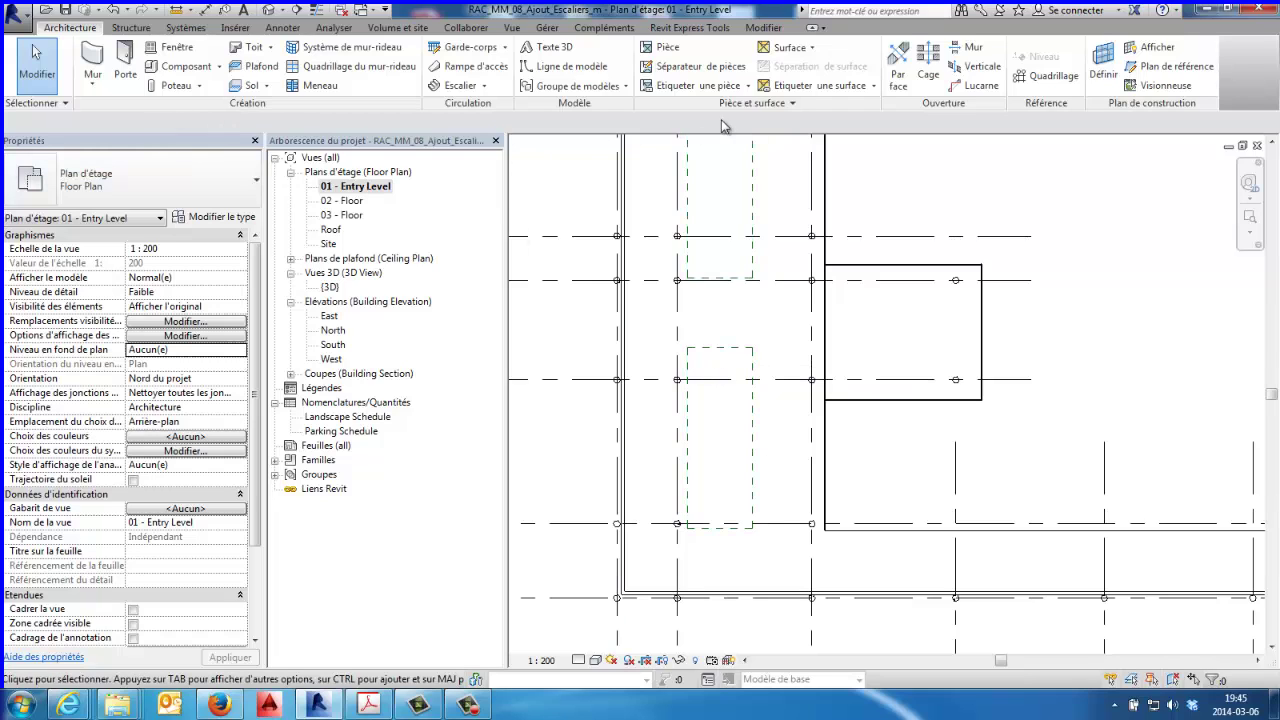
# Step: Start a Stair by Sketch with 1625.0 width and 26 desired risers
pyautogui.click(485, 86)
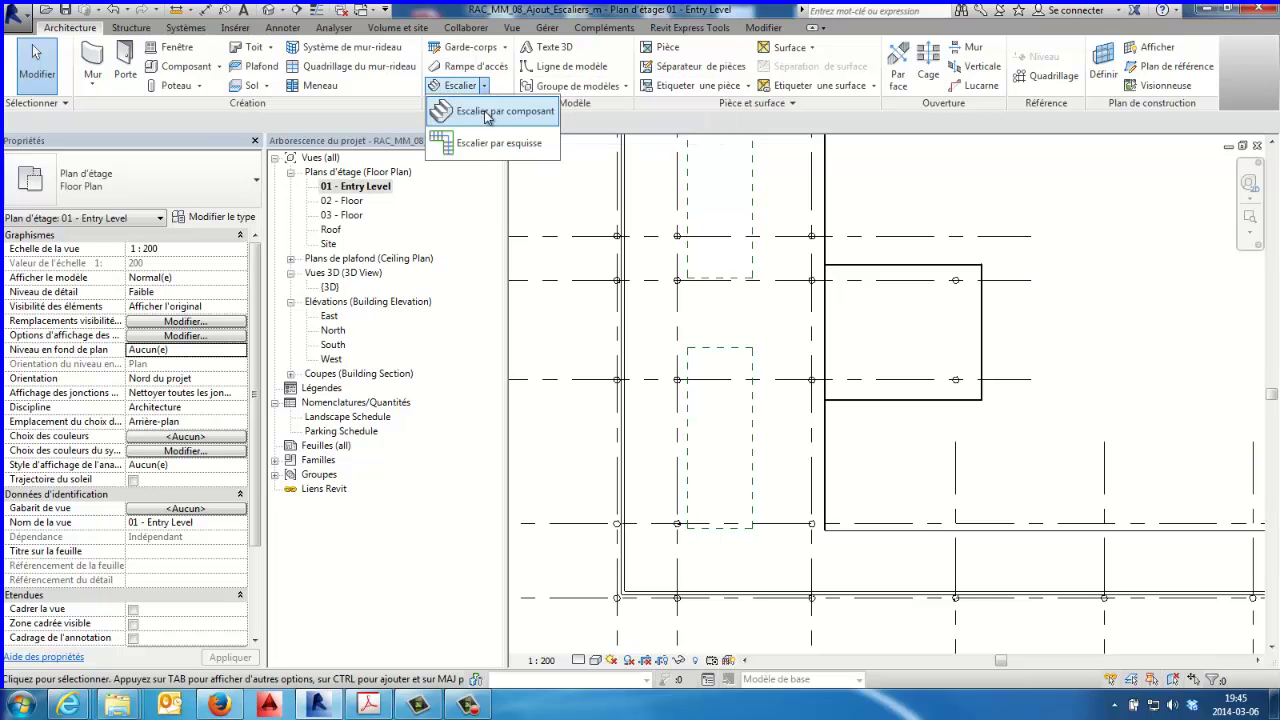
pyautogui.click(487, 145)
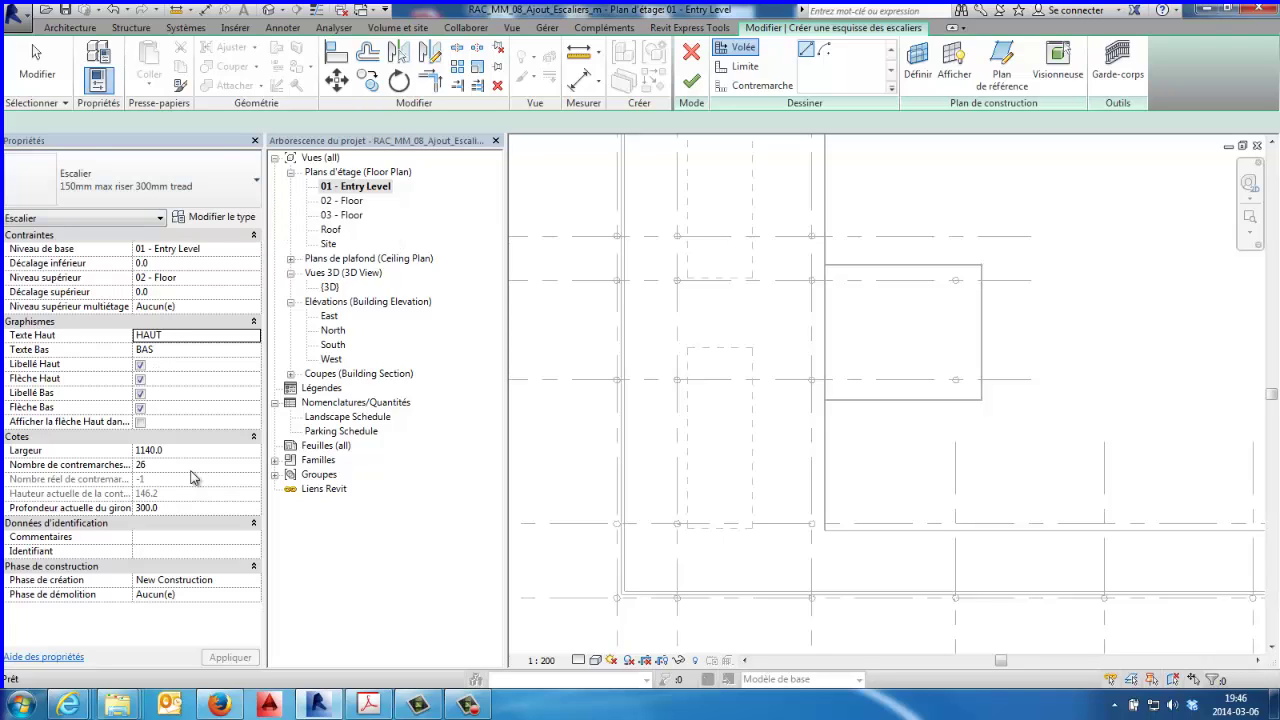
pyautogui.click(184, 451)
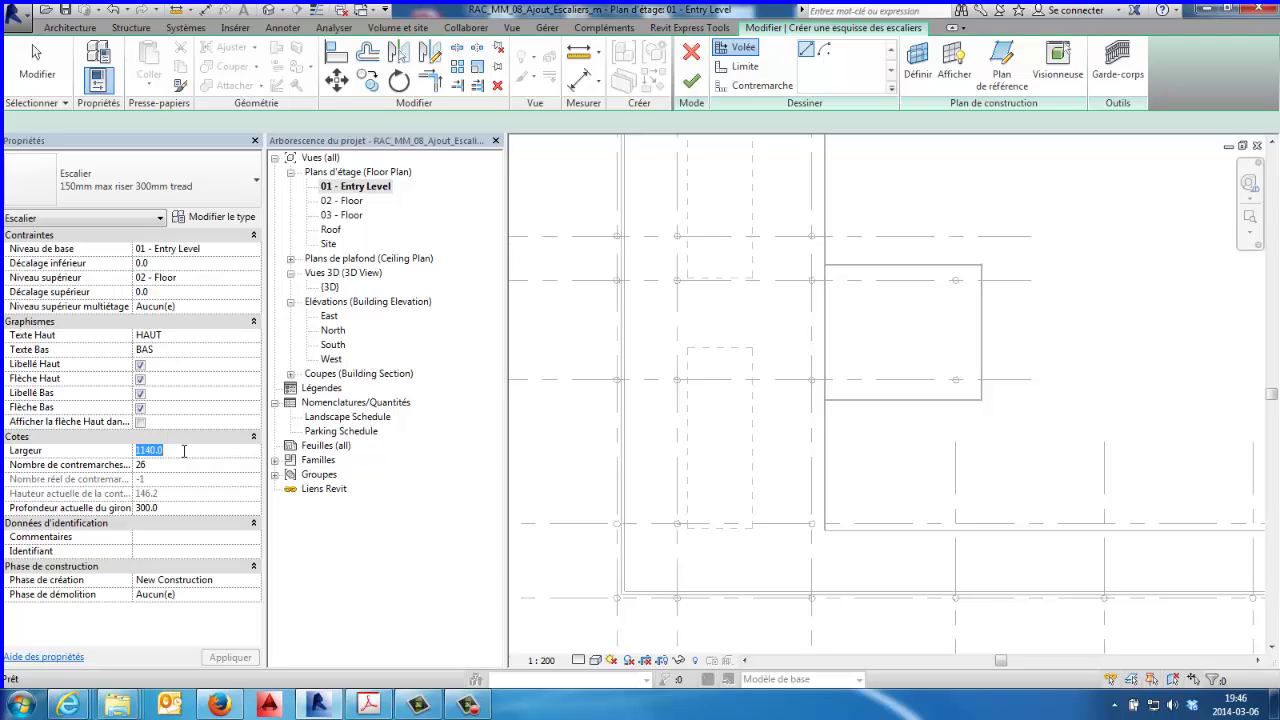
pyautogui.write('1625')
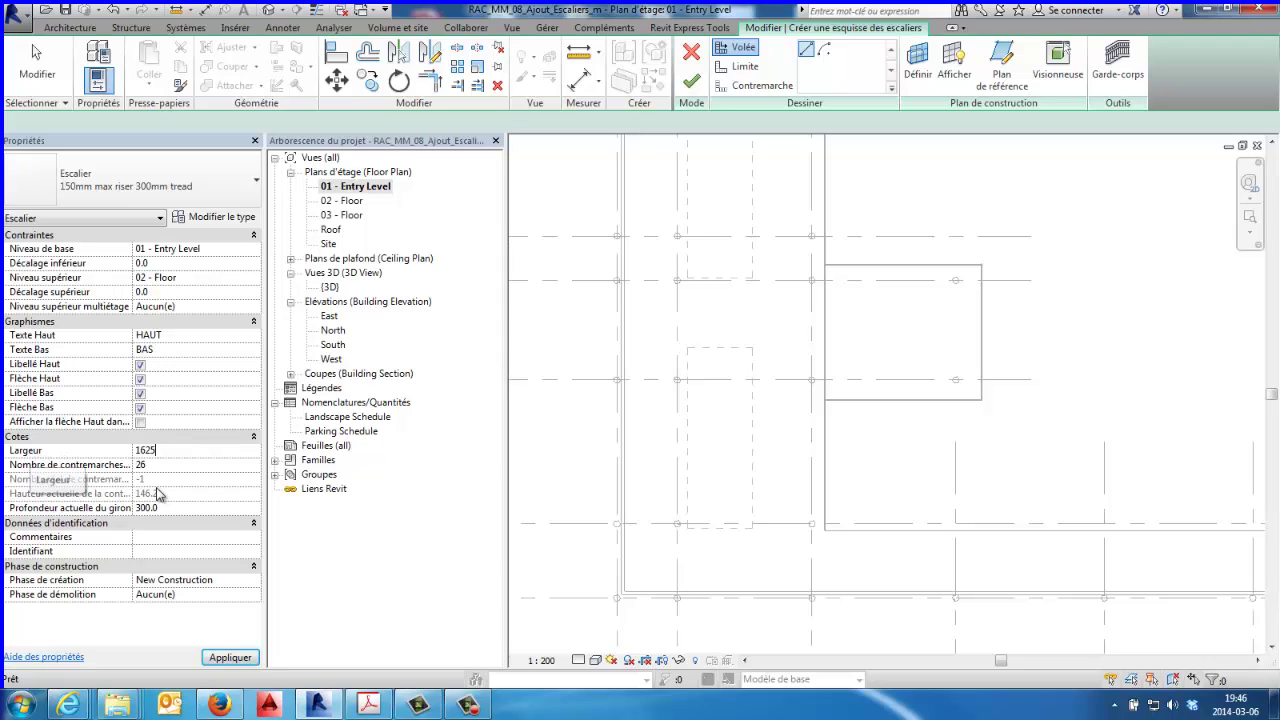
pyautogui.click(199, 467)
pyautogui.doubleClick(240, 464)
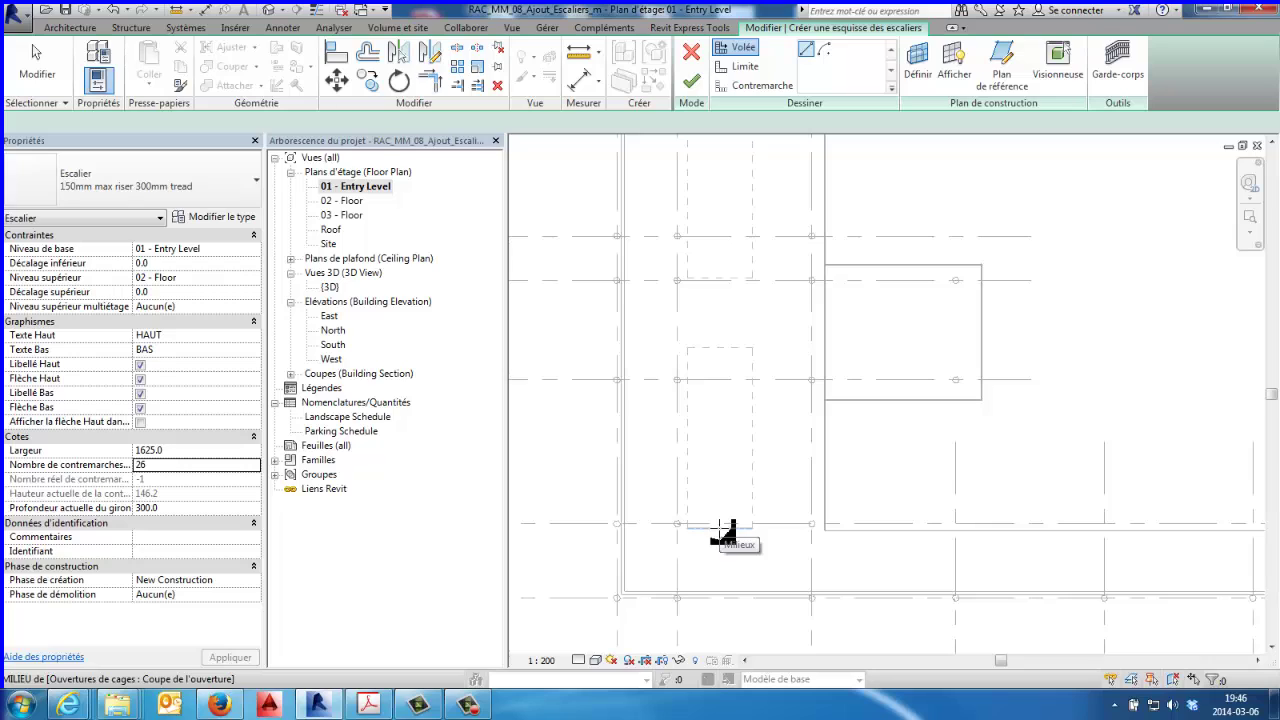
# Step: Sketch two stacked run segments straight up from the lower opening's bottom midpoint
pyautogui.click(721, 527)
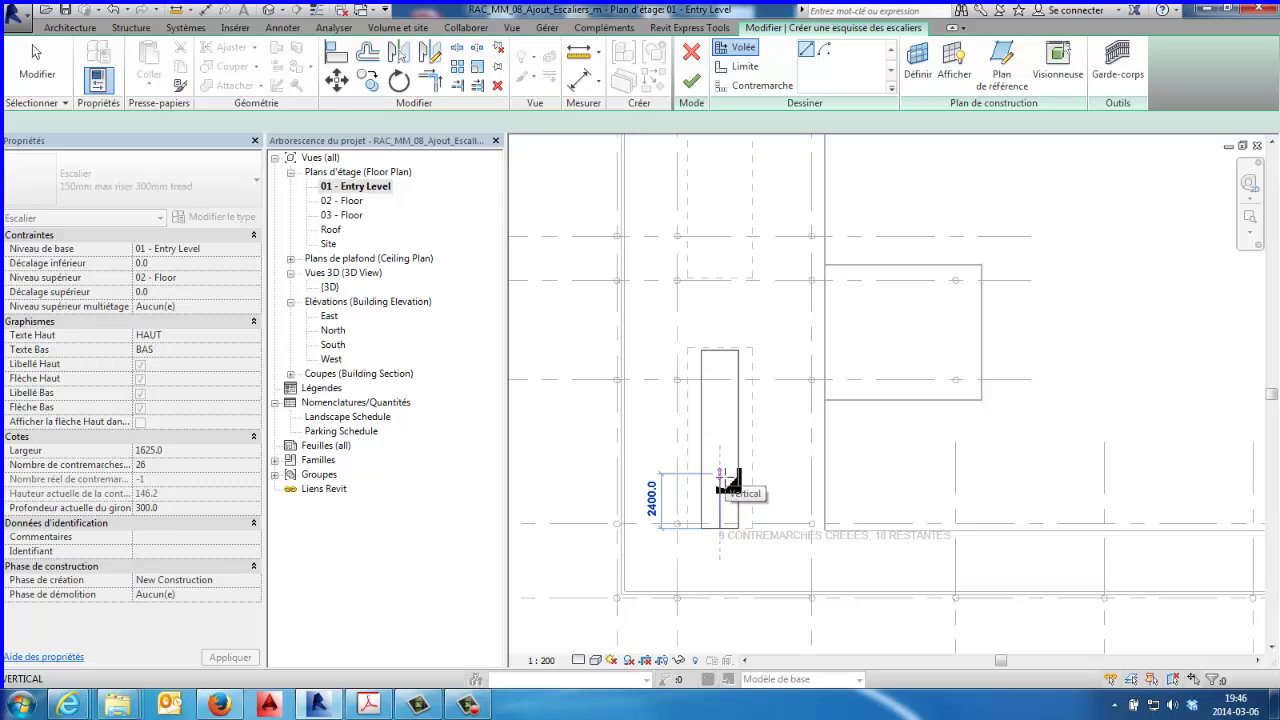
pyautogui.scroll(2, 725, 480)
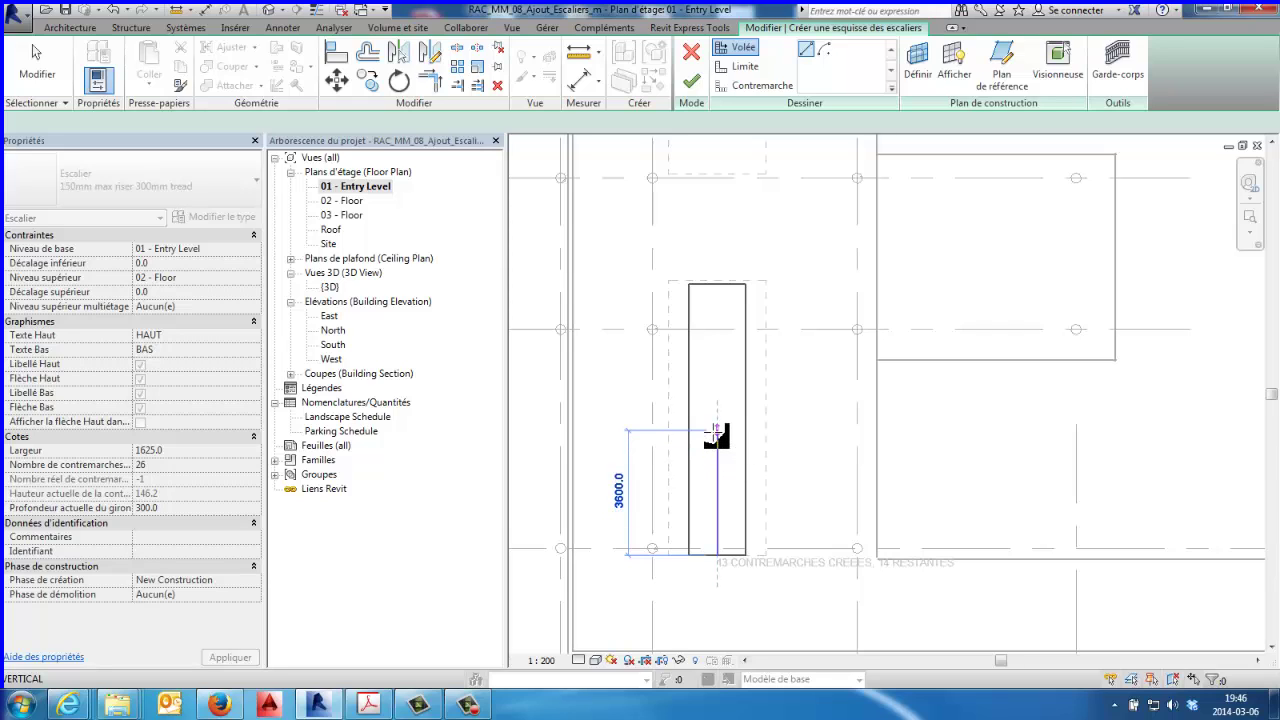
pyautogui.click(716, 432)
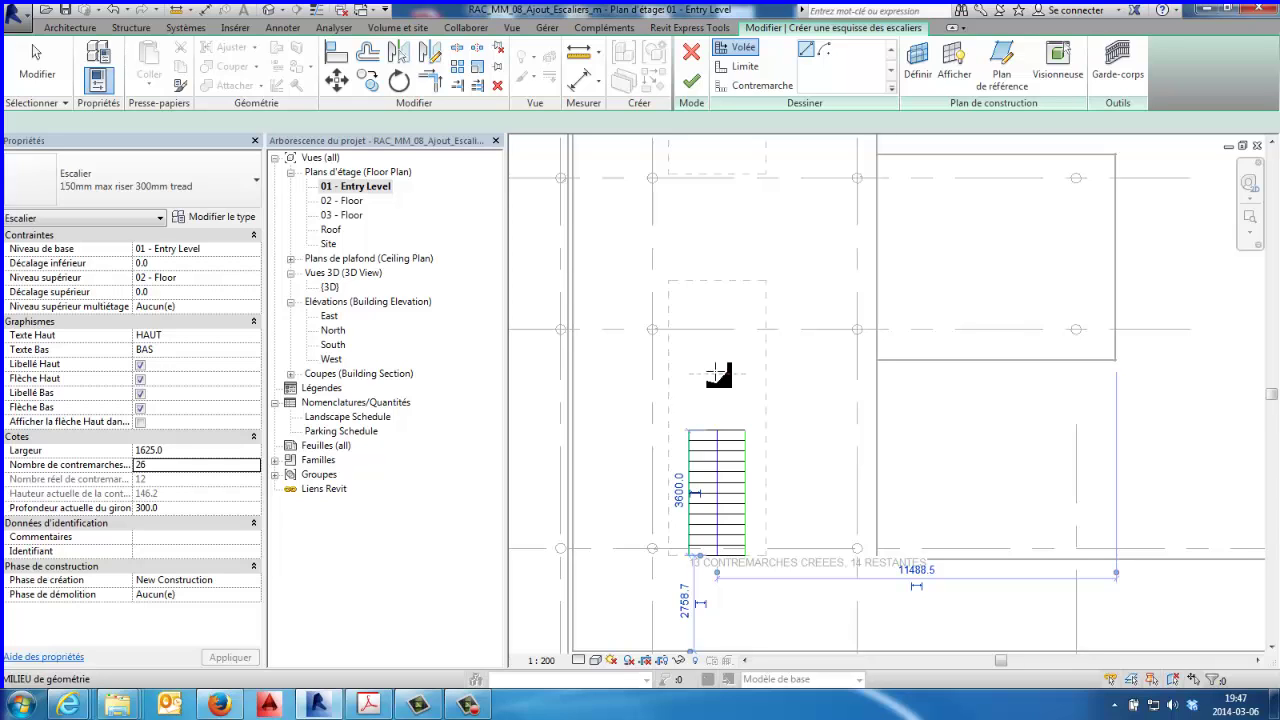
pyautogui.click(718, 374)
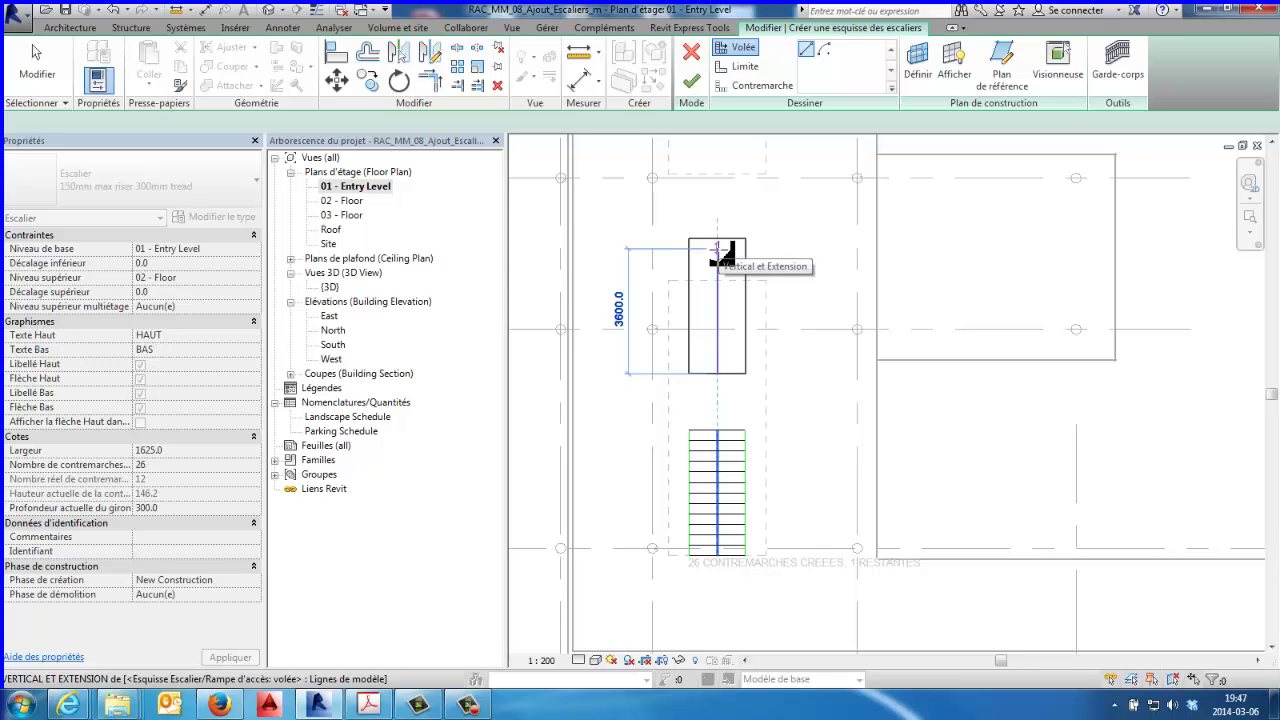
pyautogui.click(717, 248)
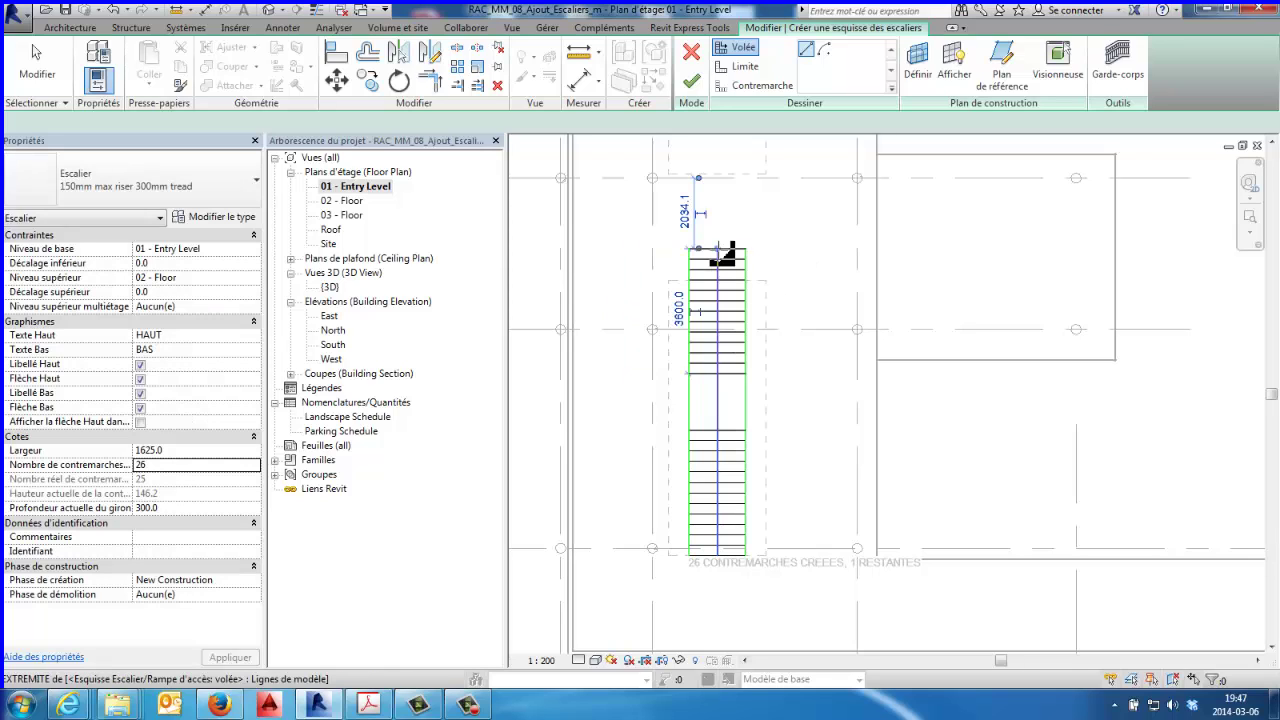
# Step: Finish the stair sketch, dismiss the riser-count warning, and reselect the new stair
pyautogui.click(692, 84)
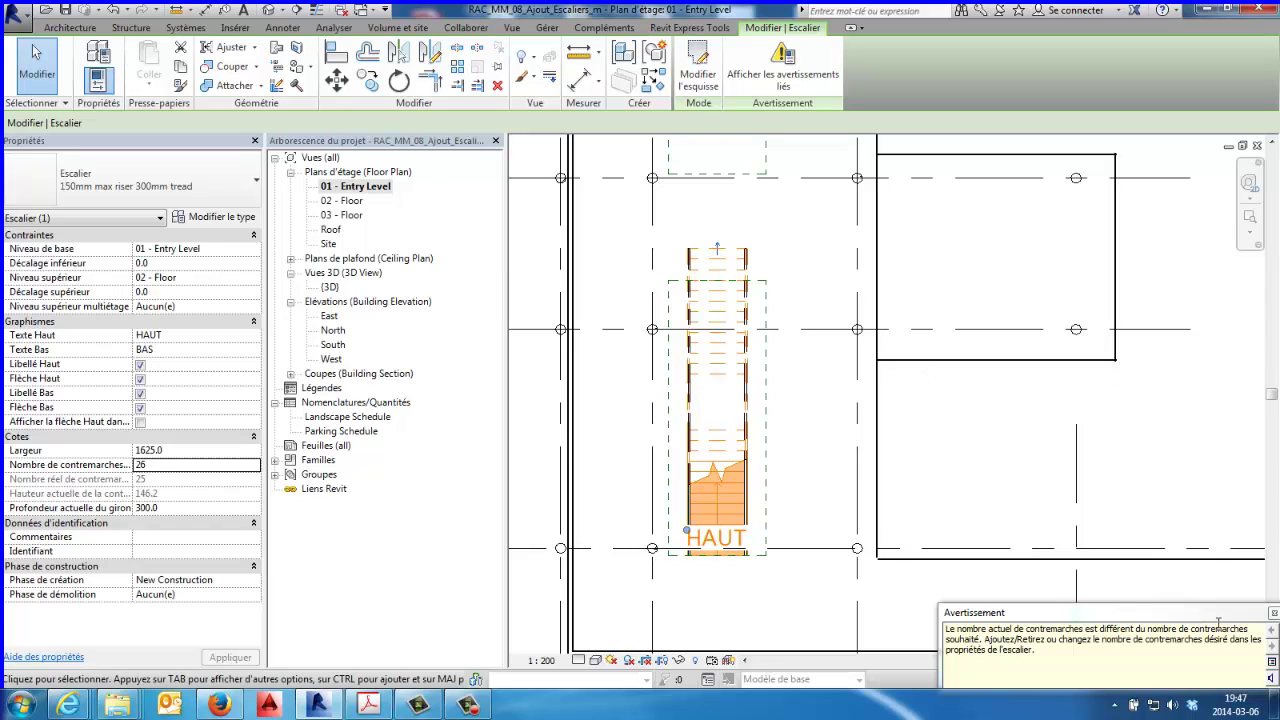
pyautogui.click(1273, 614)
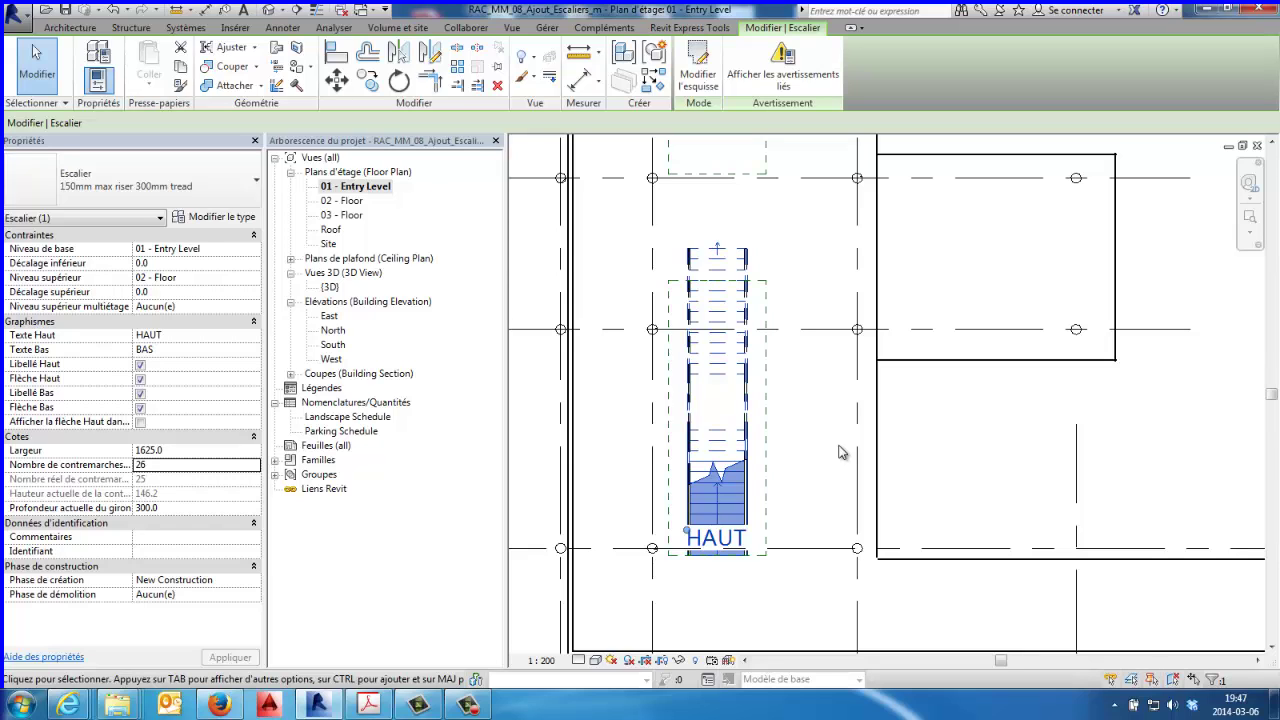
pyautogui.click(829, 476)
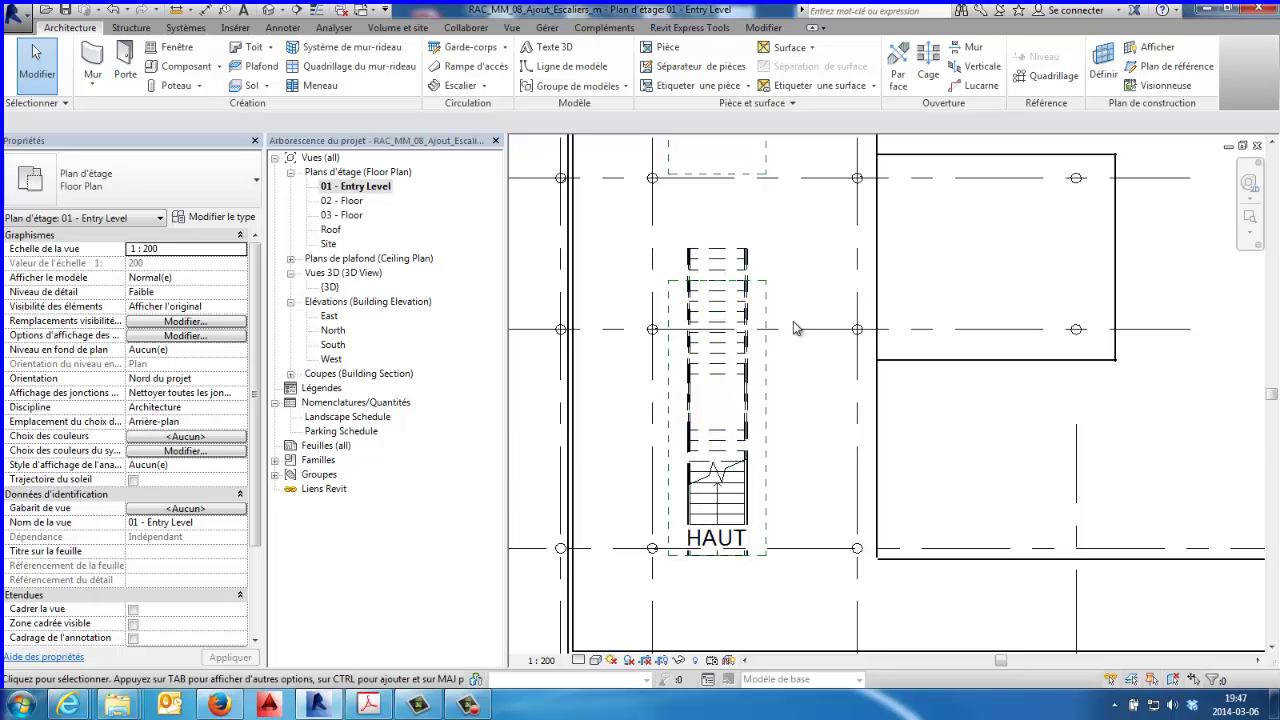
pyautogui.scroll(2, 770, 275)
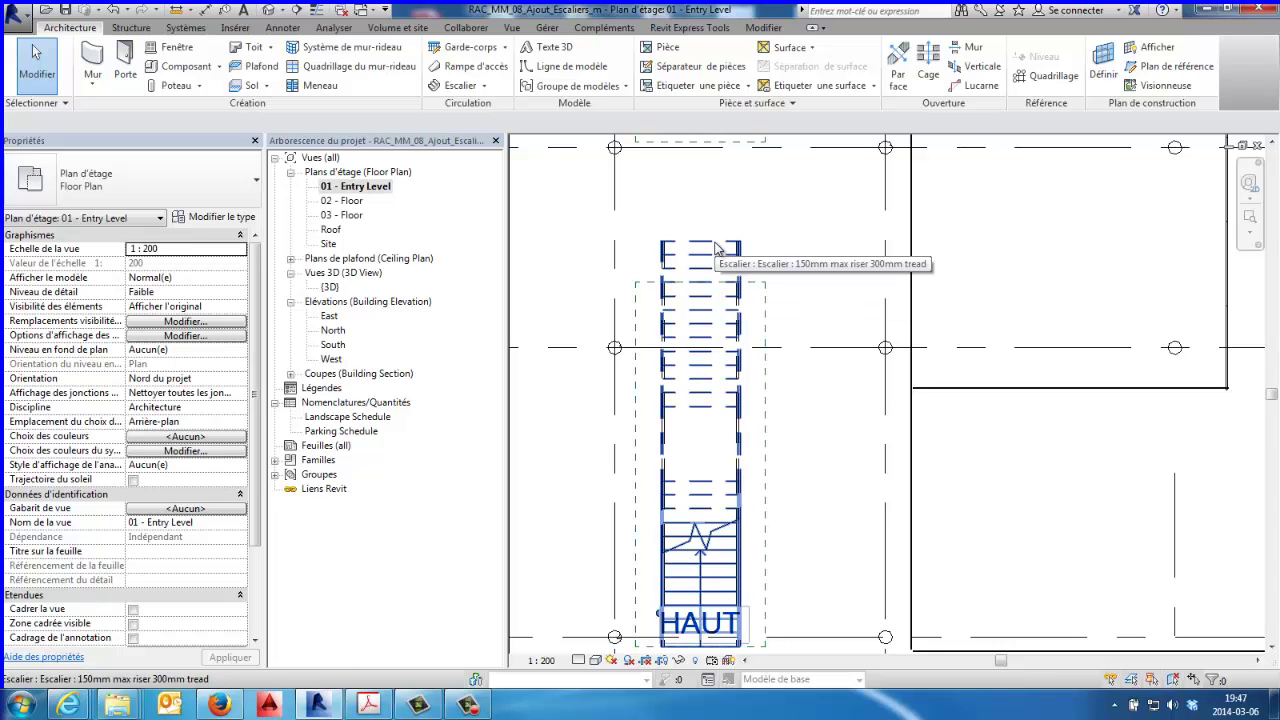
pyautogui.click(715, 255)
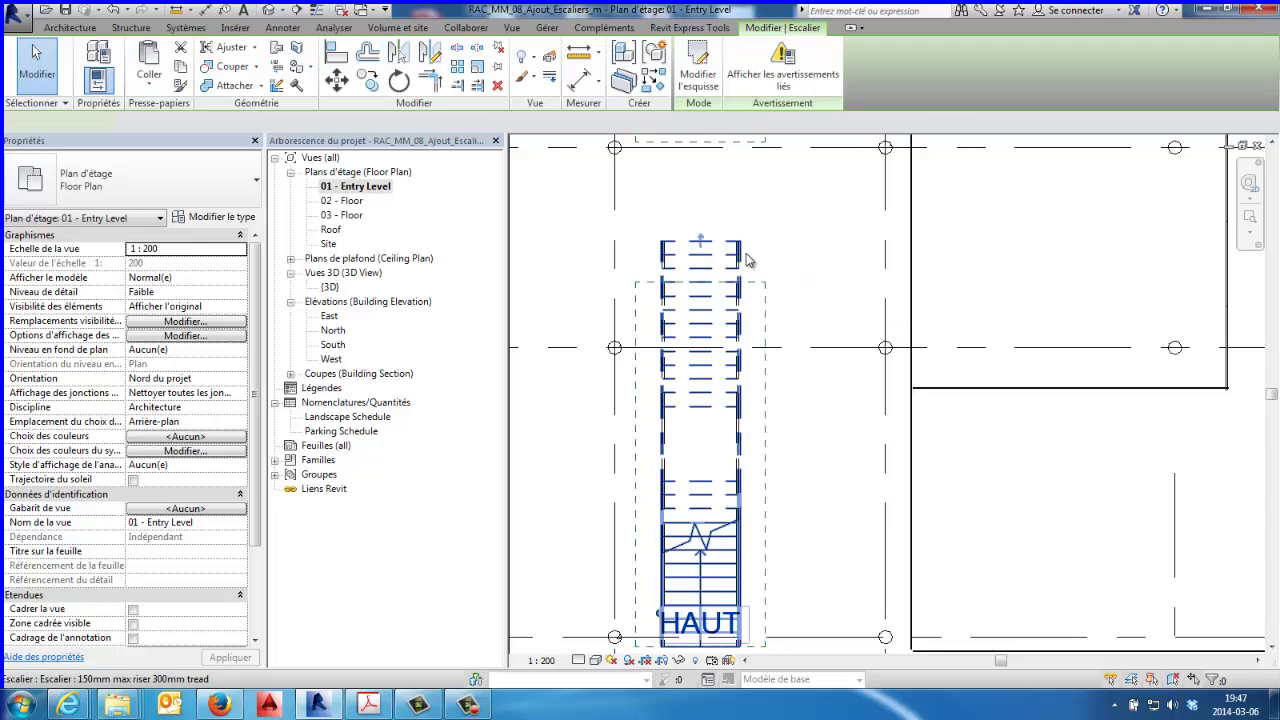
# Step: Align the stair's top end to the shaft opening's top reference plane, then zoom to check
pyautogui.click(336, 55)
pyautogui.scroll(2, 828, 307)
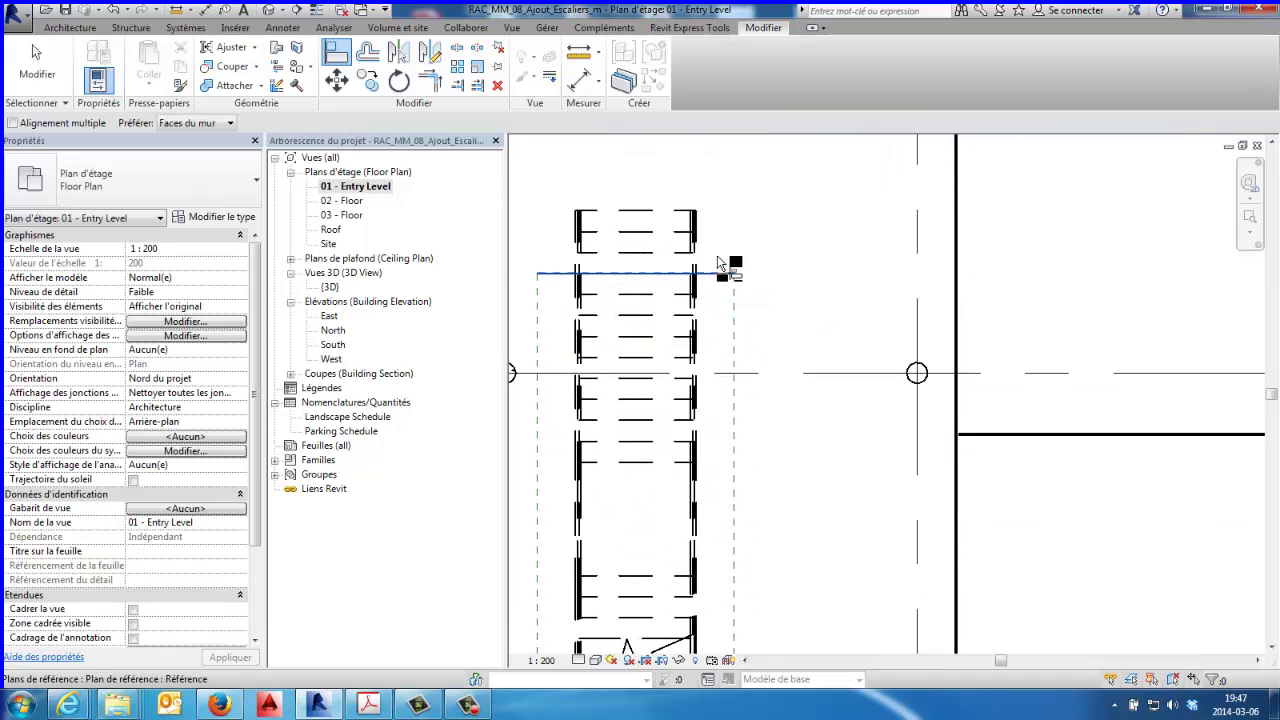
pyautogui.click(725, 274)
pyautogui.click(673, 213)
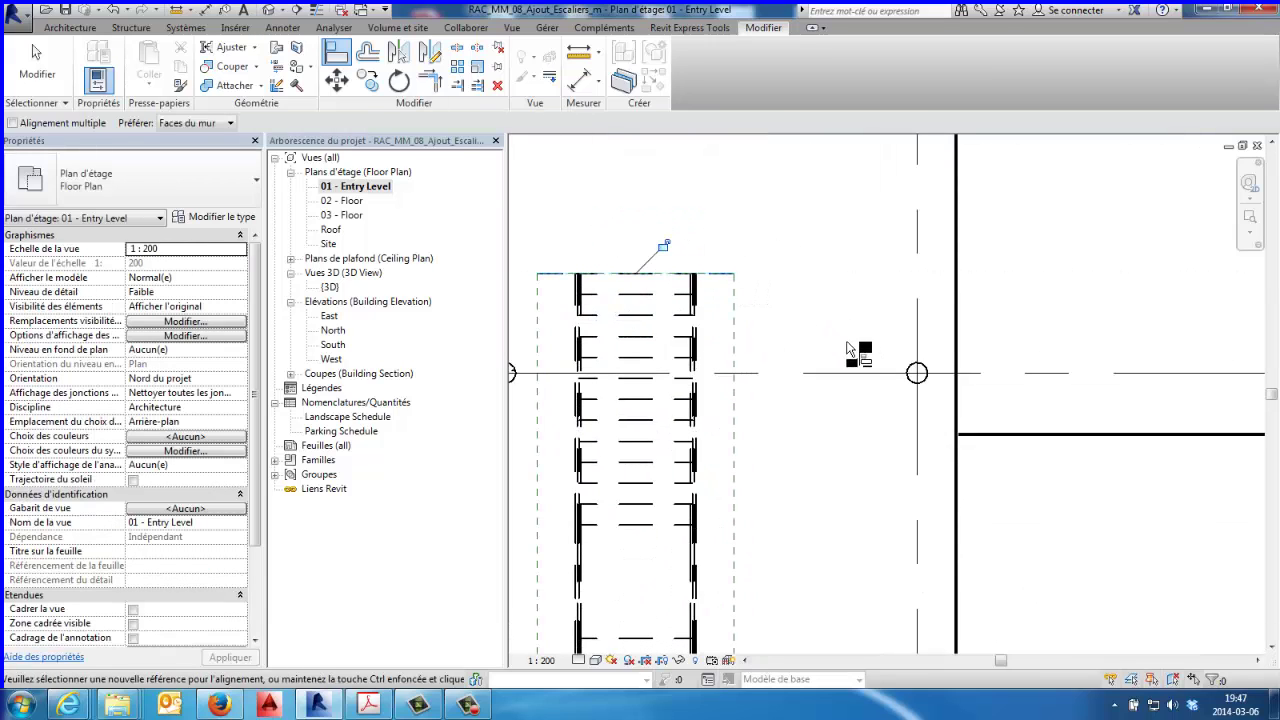
pyautogui.click(47, 82)
pyautogui.scroll(2, 749, 320)
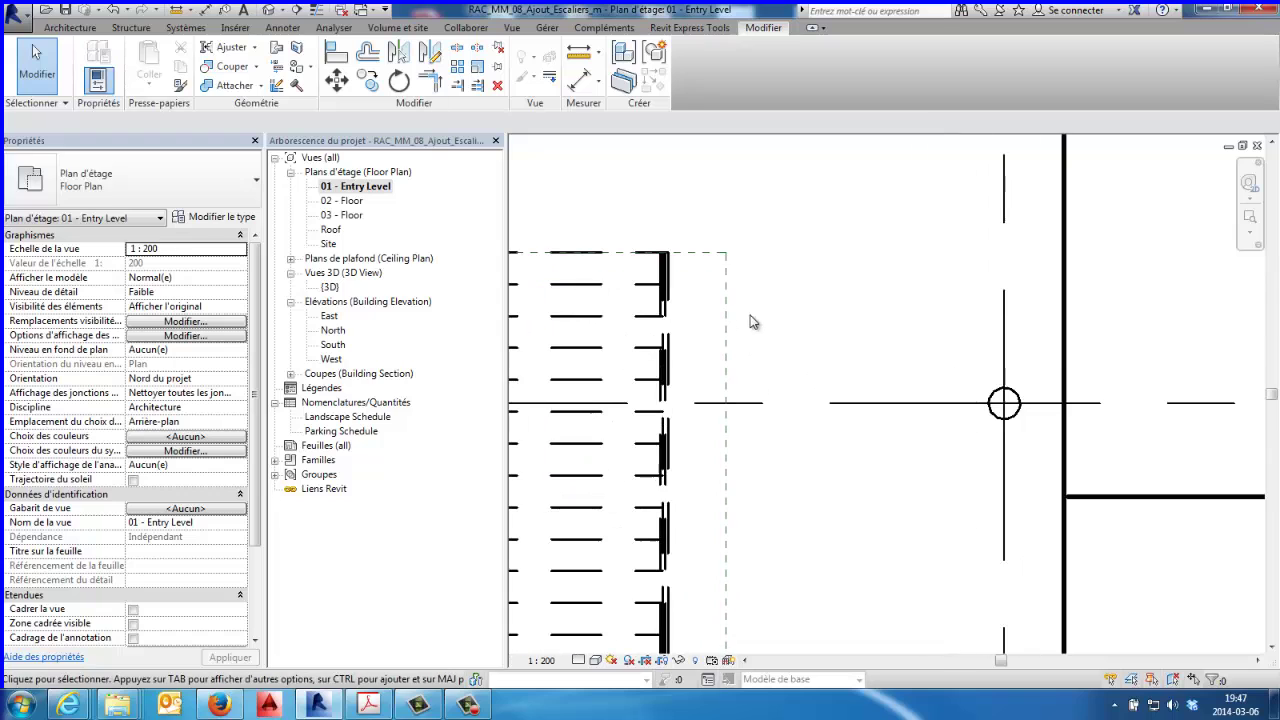
pyautogui.moveTo(749, 320); pyautogui.dragTo(980, 350, button='middle')
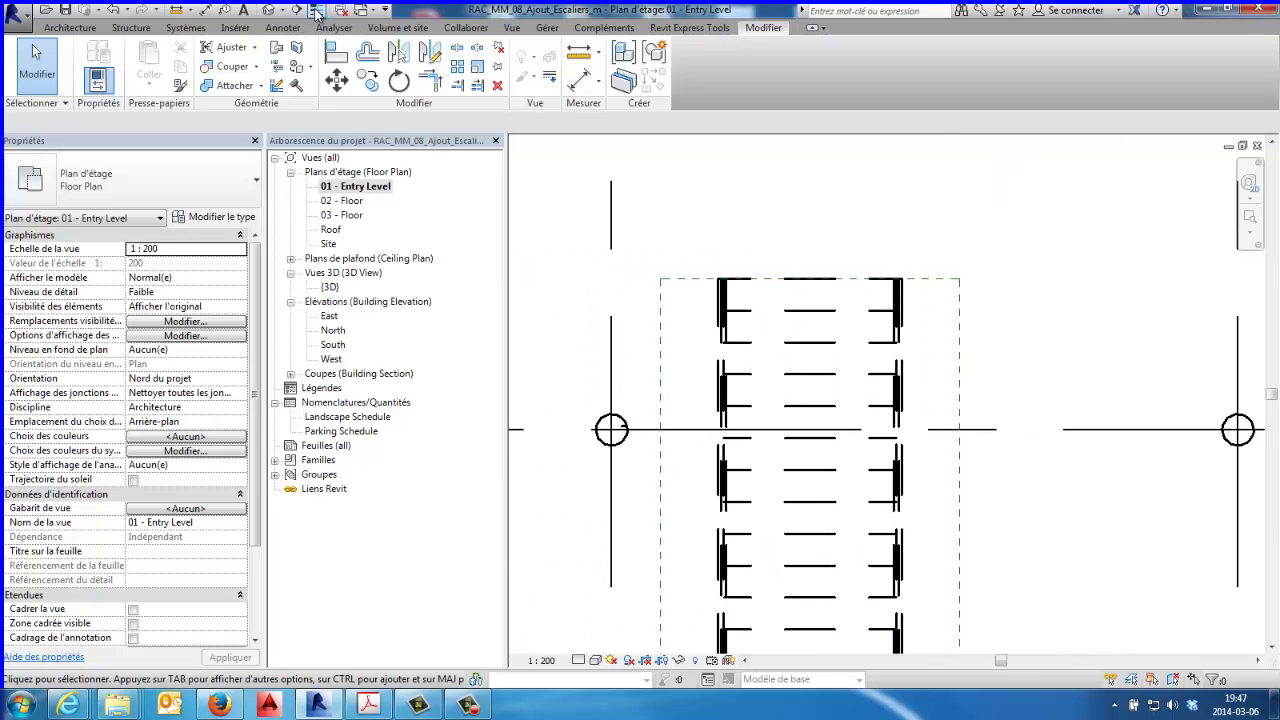
pyautogui.scroll(1, 740, 334)
pyautogui.scroll(1, 740, 334)
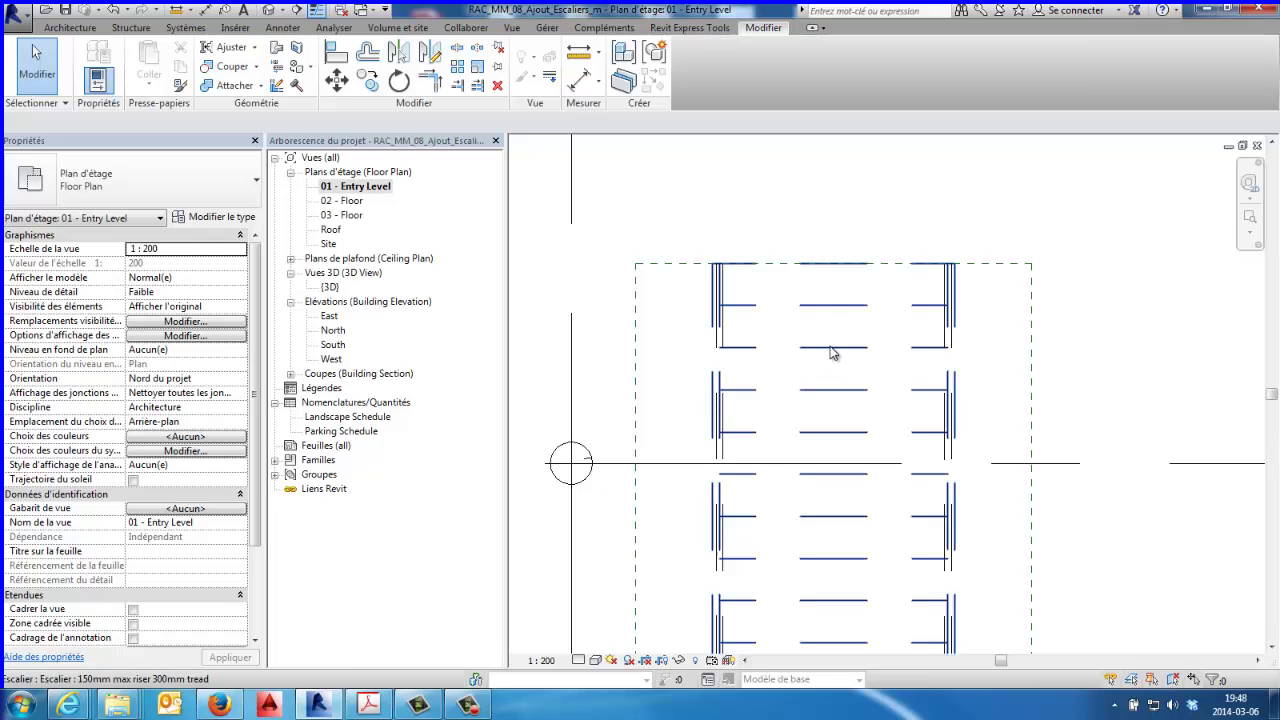
pyautogui.scroll(-1, 855, 330)
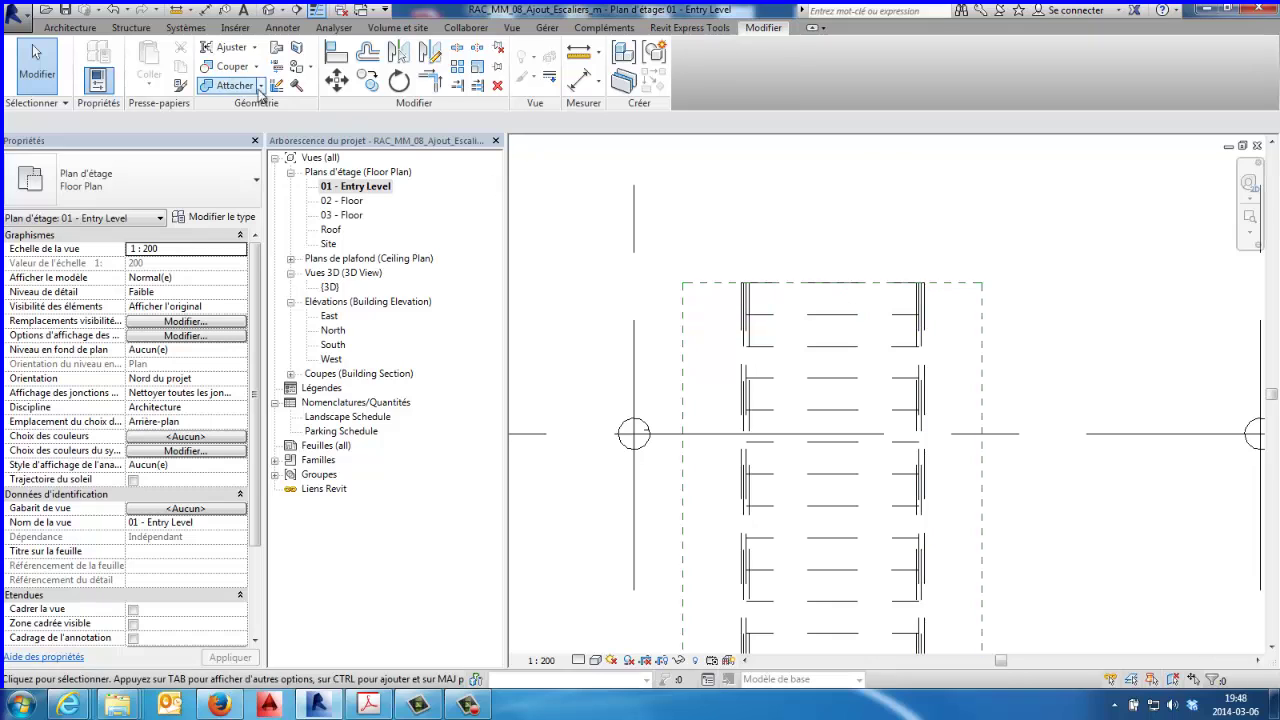
# Step: Drag the selected stair up and to the right, roughly toward the shaft opening
pyautogui.click(824, 388)
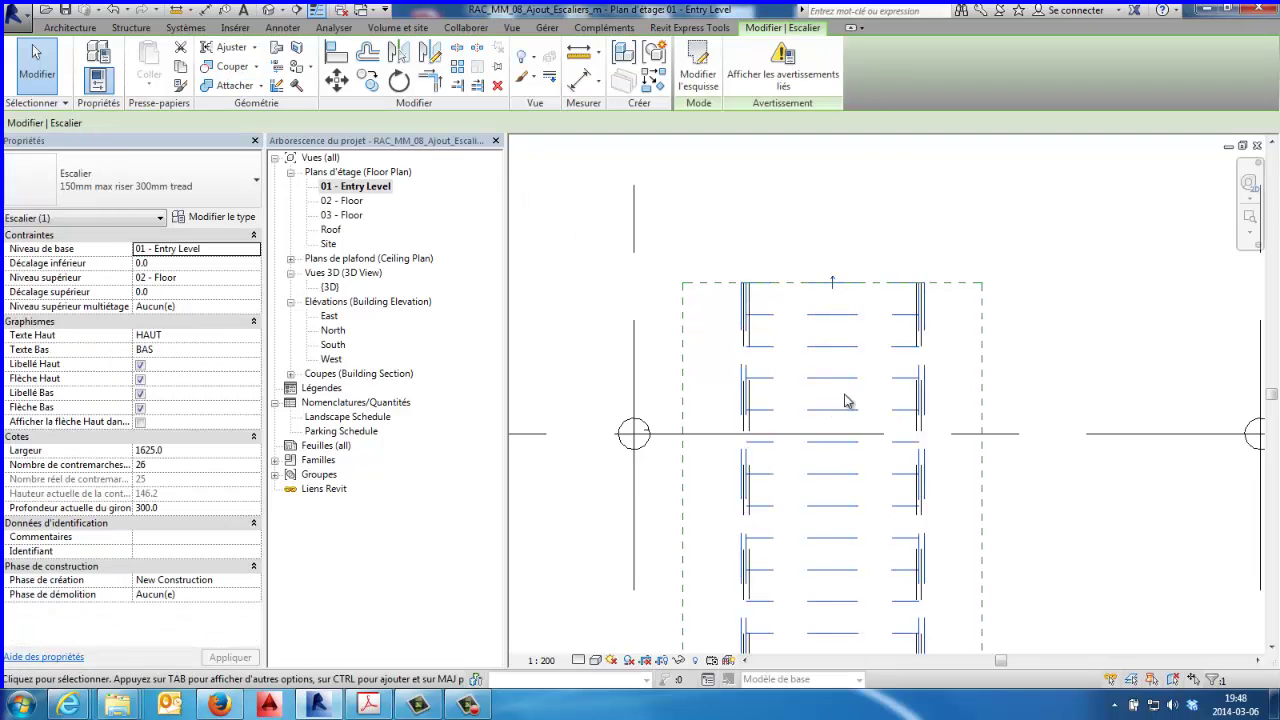
pyautogui.click(336, 84)
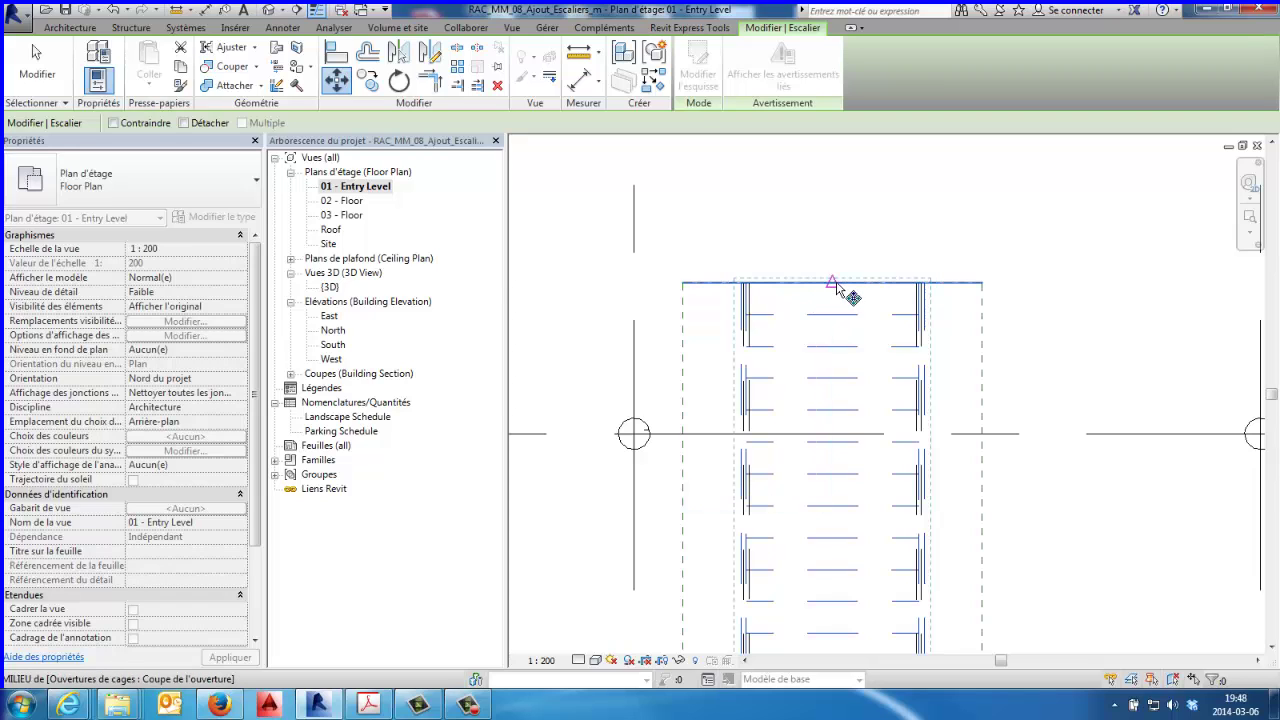
pyautogui.scroll(1, 842, 292)
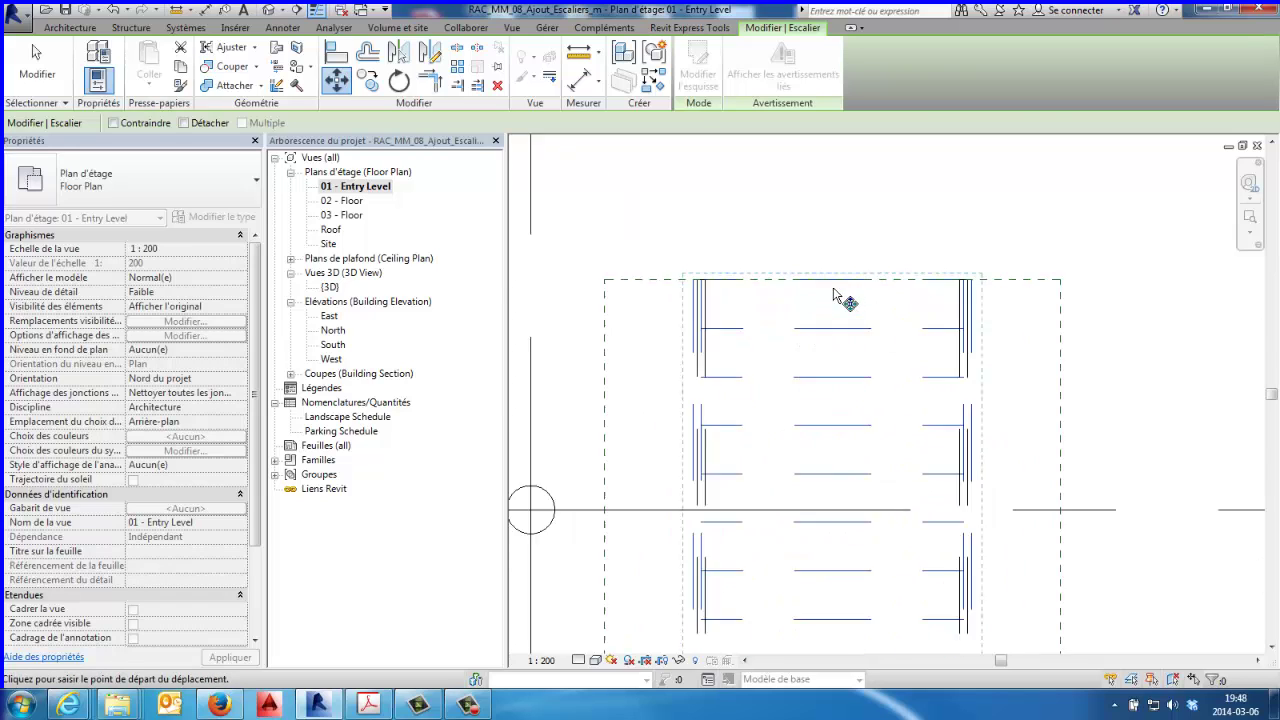
pyautogui.scroll(1, 830, 305)
pyautogui.scroll(1, 810, 315)
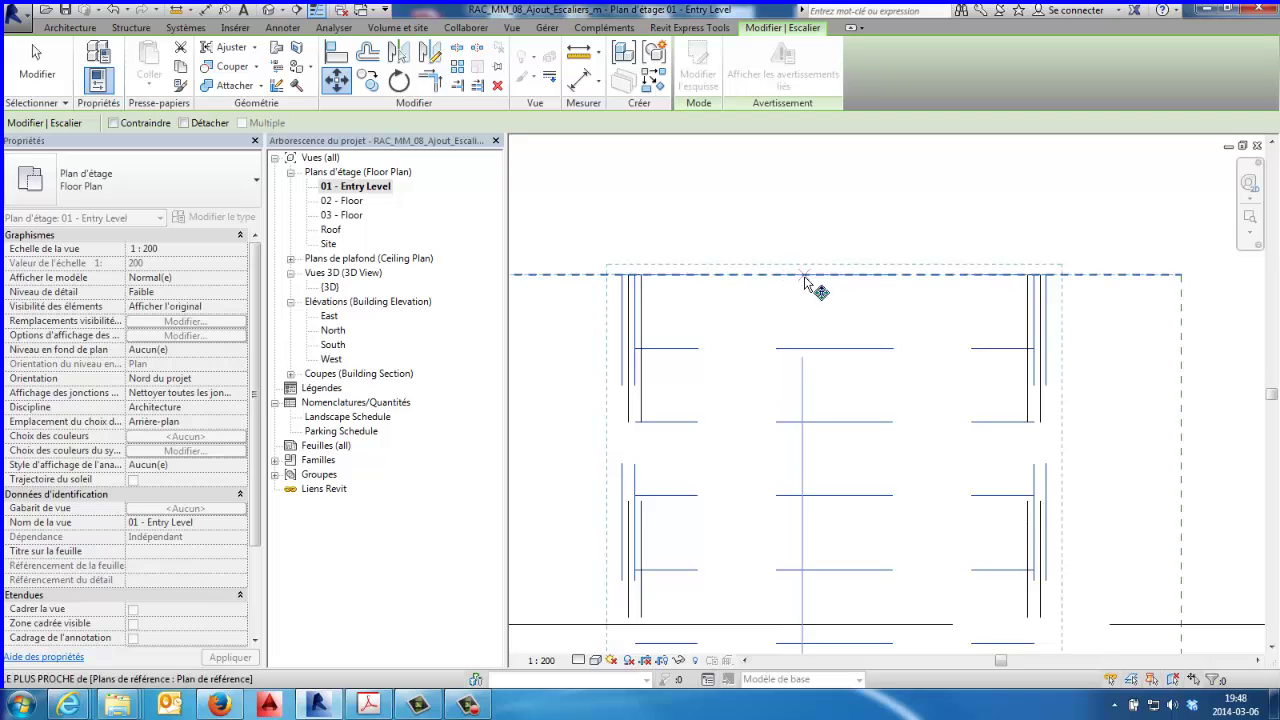
pyautogui.click(35, 55)
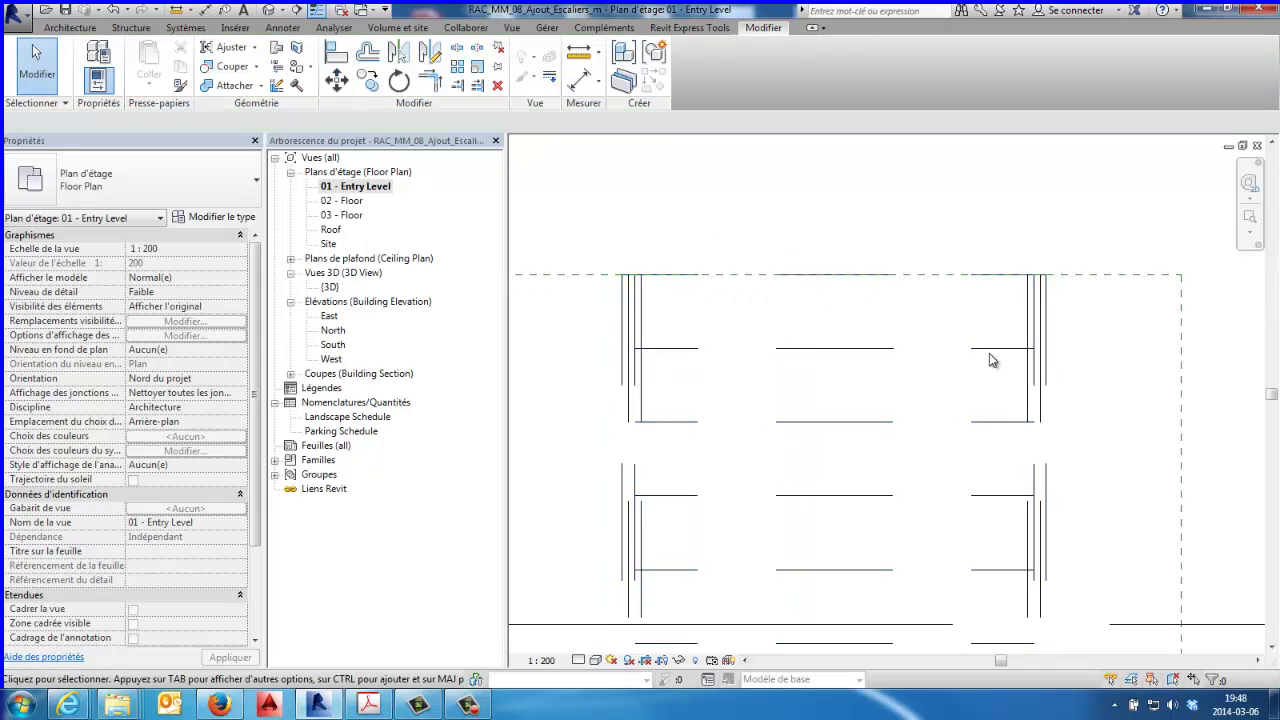
pyautogui.scroll(-1, 900, 355)
pyautogui.scroll(-1, 905, 355)
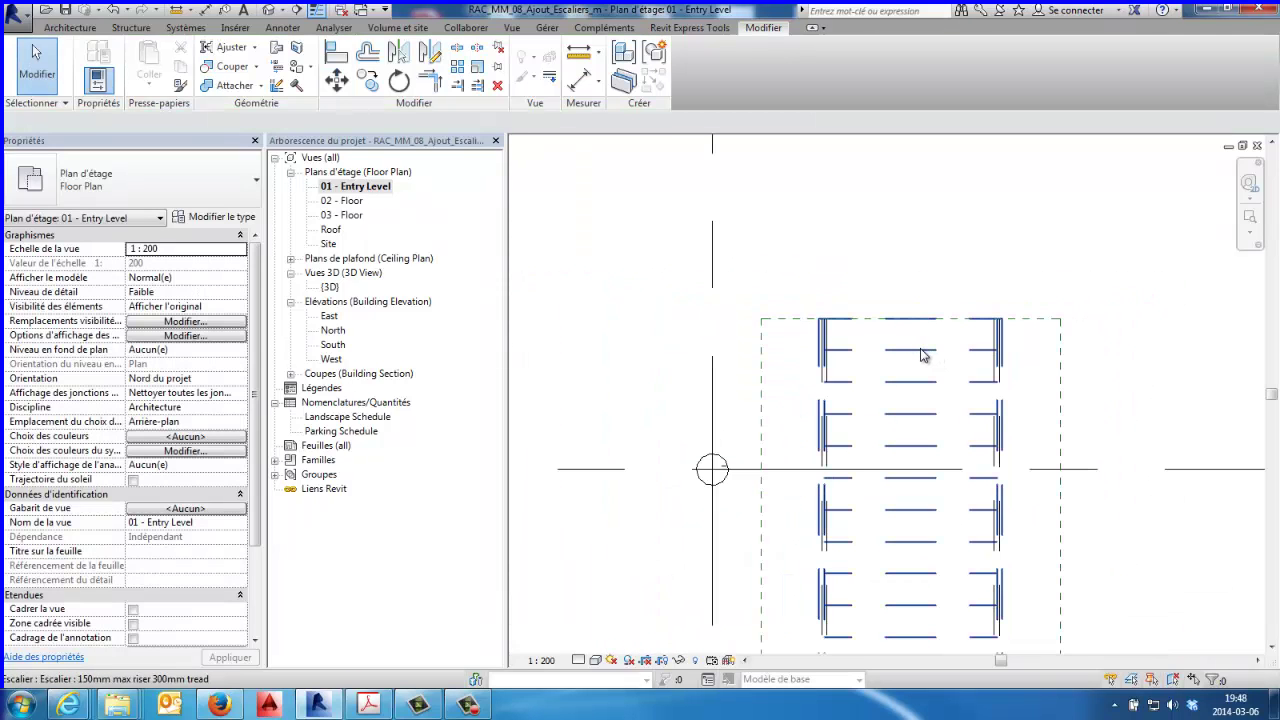
pyautogui.moveTo(922, 355); pyautogui.dragTo(957, 283)
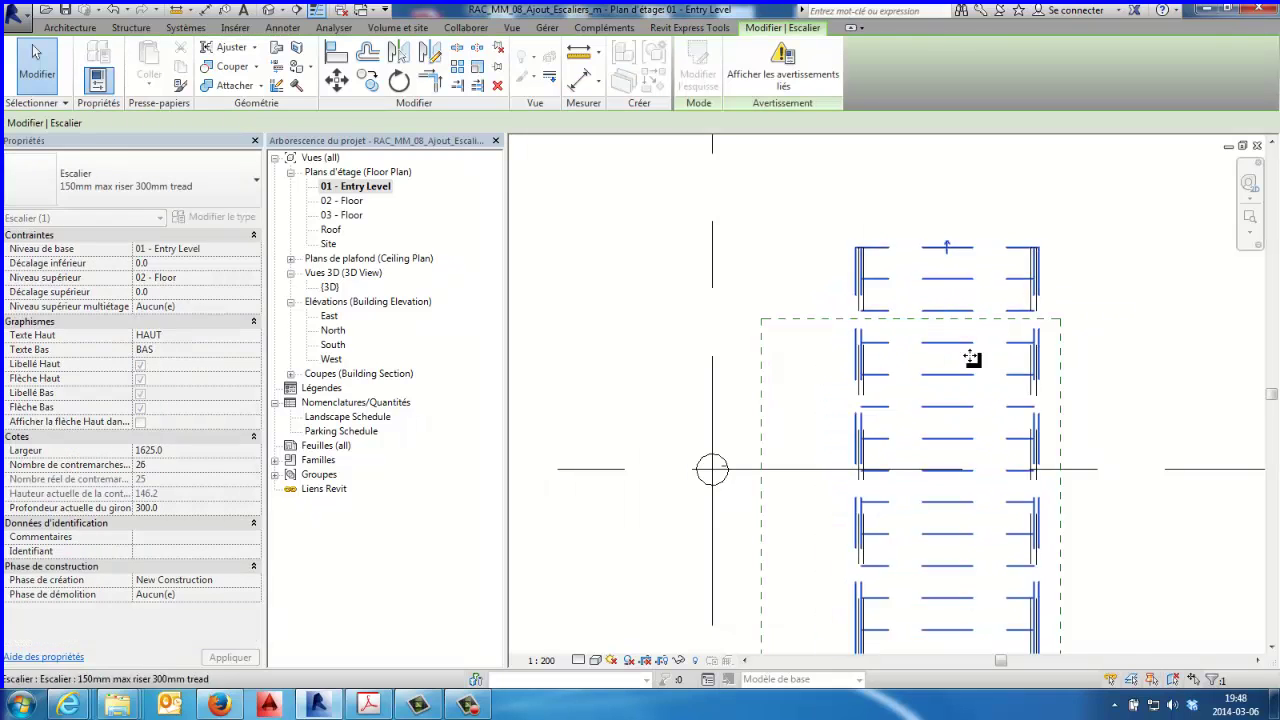
pyautogui.moveTo(972, 358); pyautogui.dragTo(1000, 409)
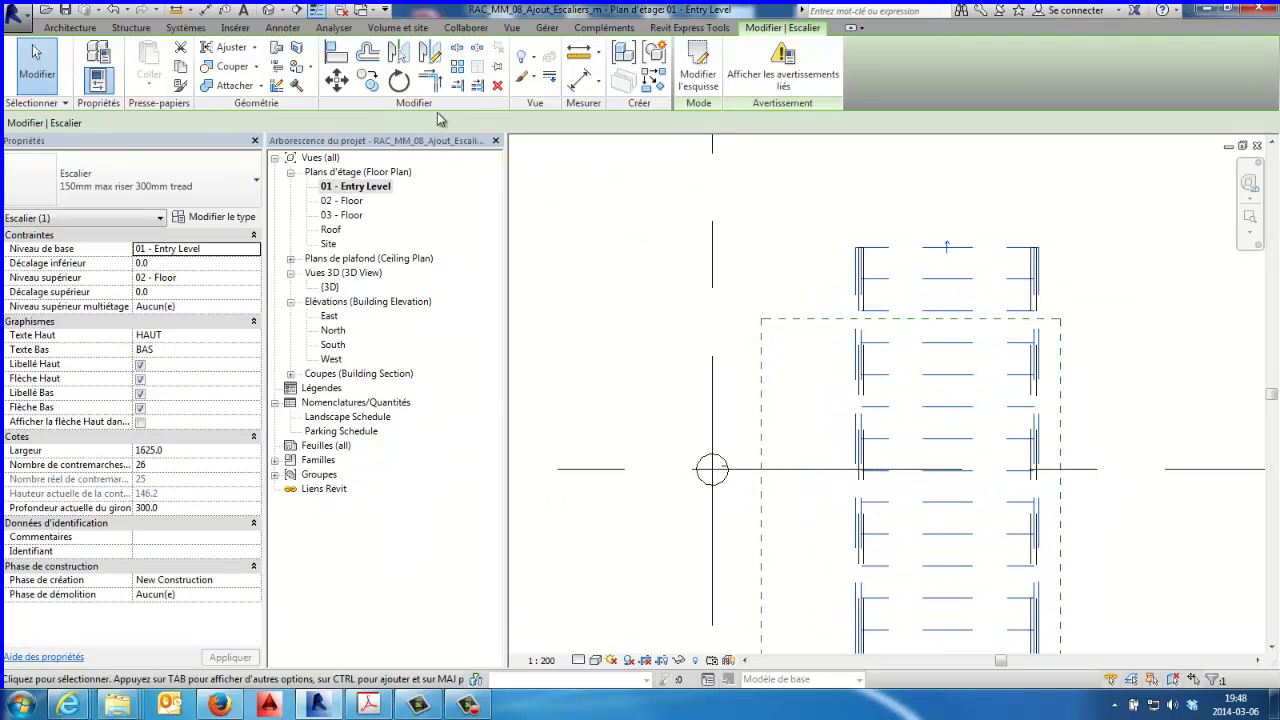
# Step: Move the stair from its top midpoint to snap onto the shaft opening's midpoint
pyautogui.click(336, 80)
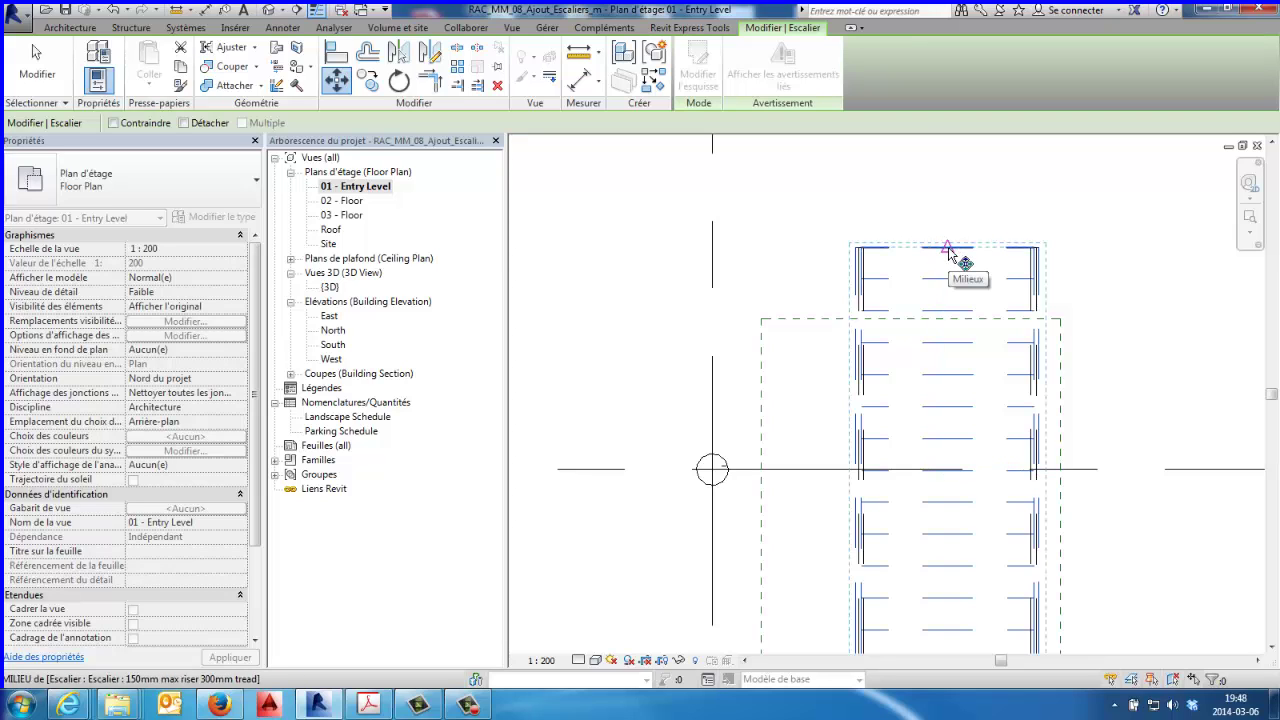
pyautogui.click(948, 248)
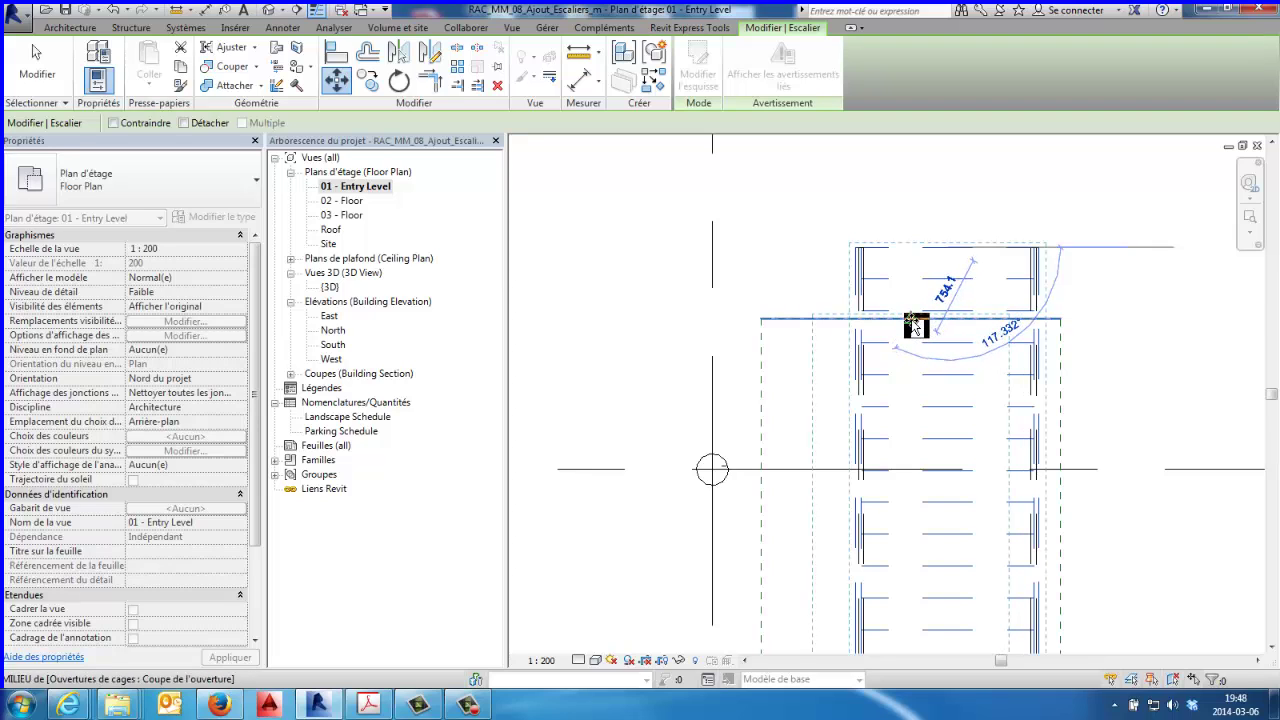
pyautogui.click(913, 326)
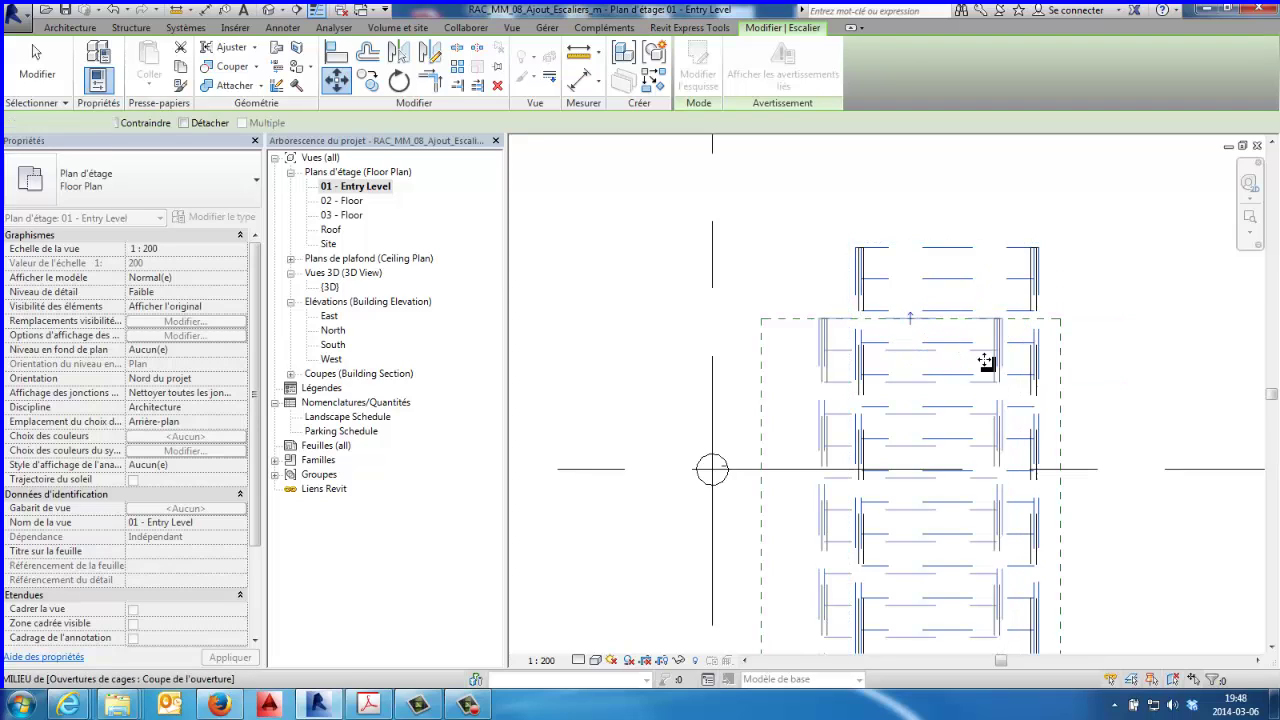
pyautogui.press('Escape')
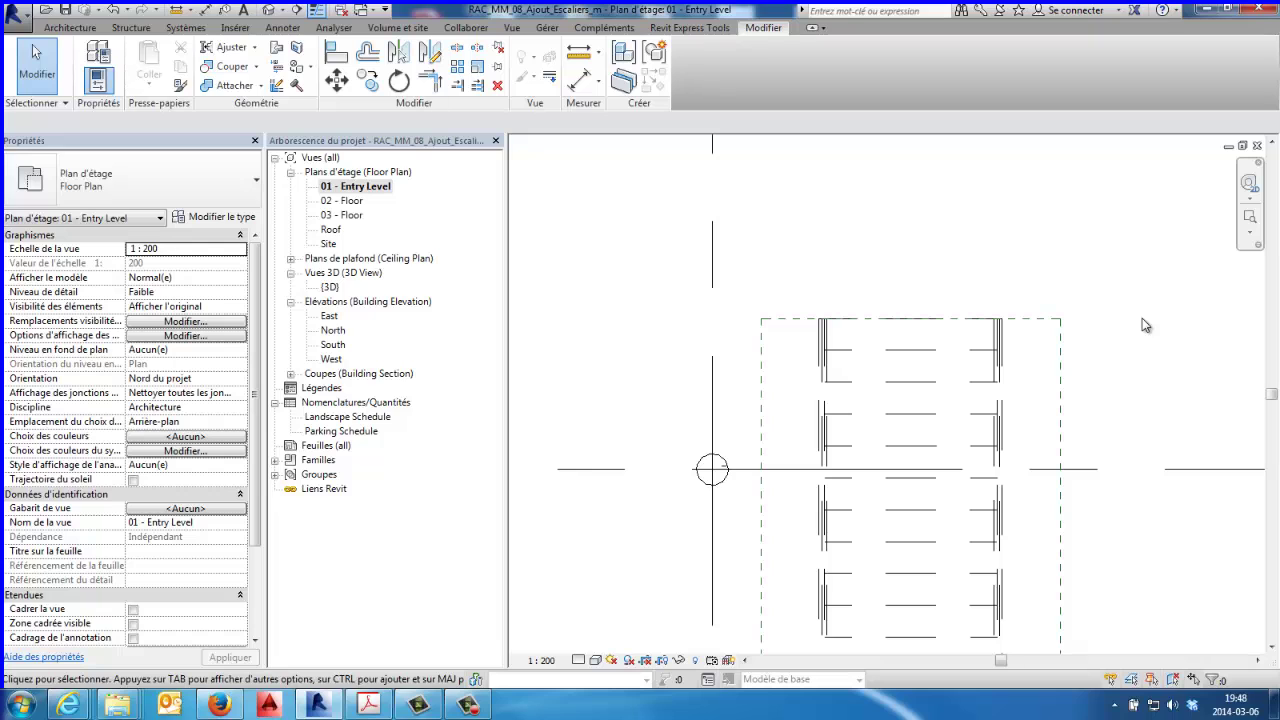
pyautogui.scroll(-2, 1142, 318)
pyautogui.hotkey('ctrl', 'z')
pyautogui.scroll(-1, 1100, 430)
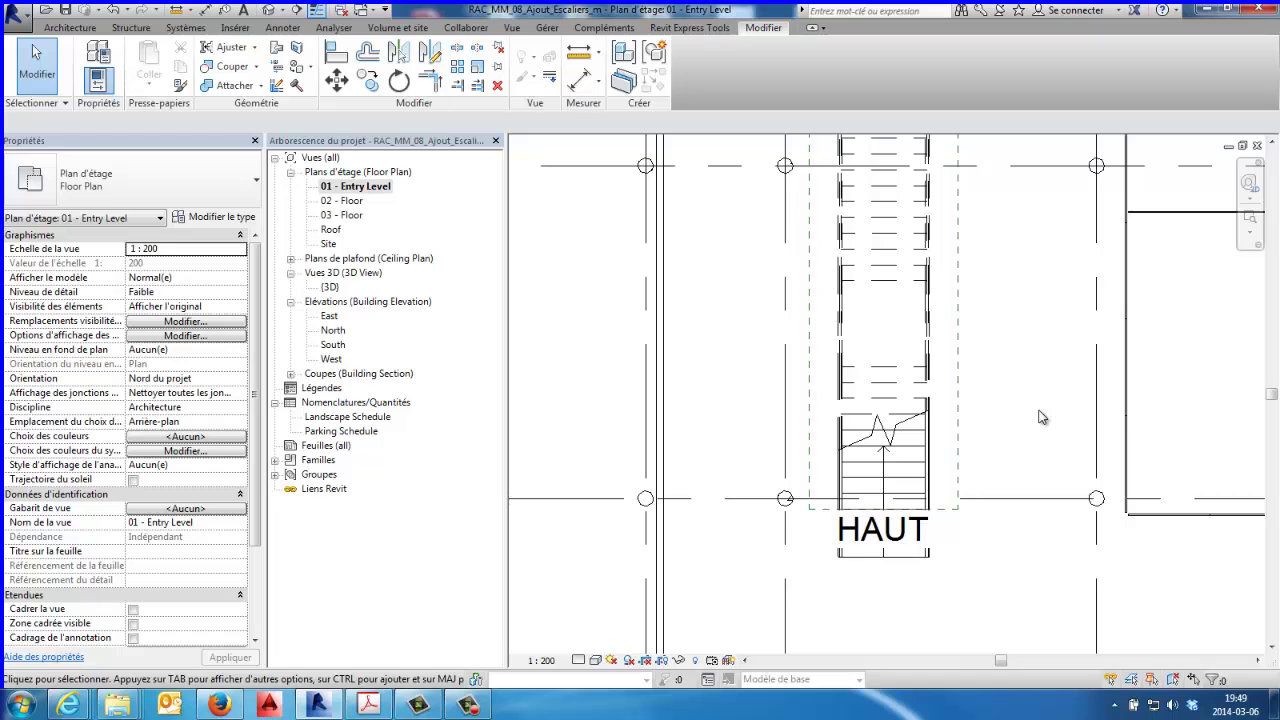
pyautogui.scroll(-2, 800, 398)
pyautogui.scroll(-1, 800, 398)
pyautogui.scroll(-1, 800, 398)
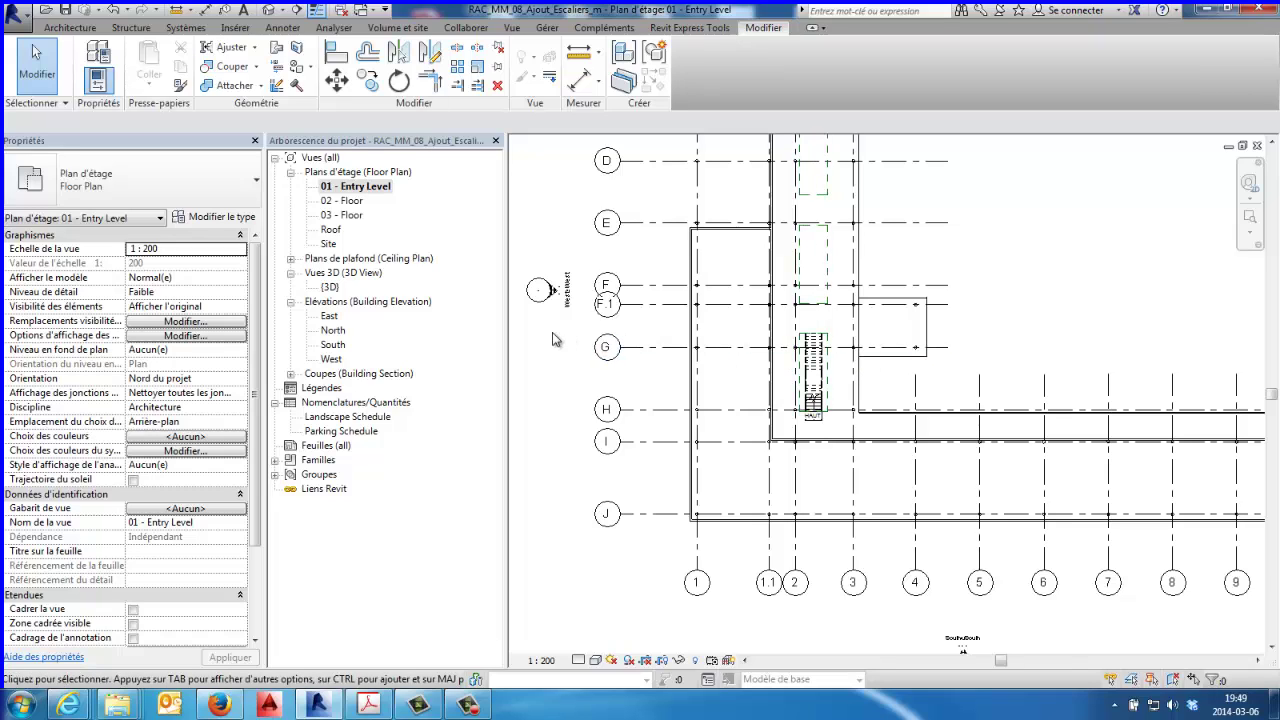
pyautogui.doubleClick(334, 359)
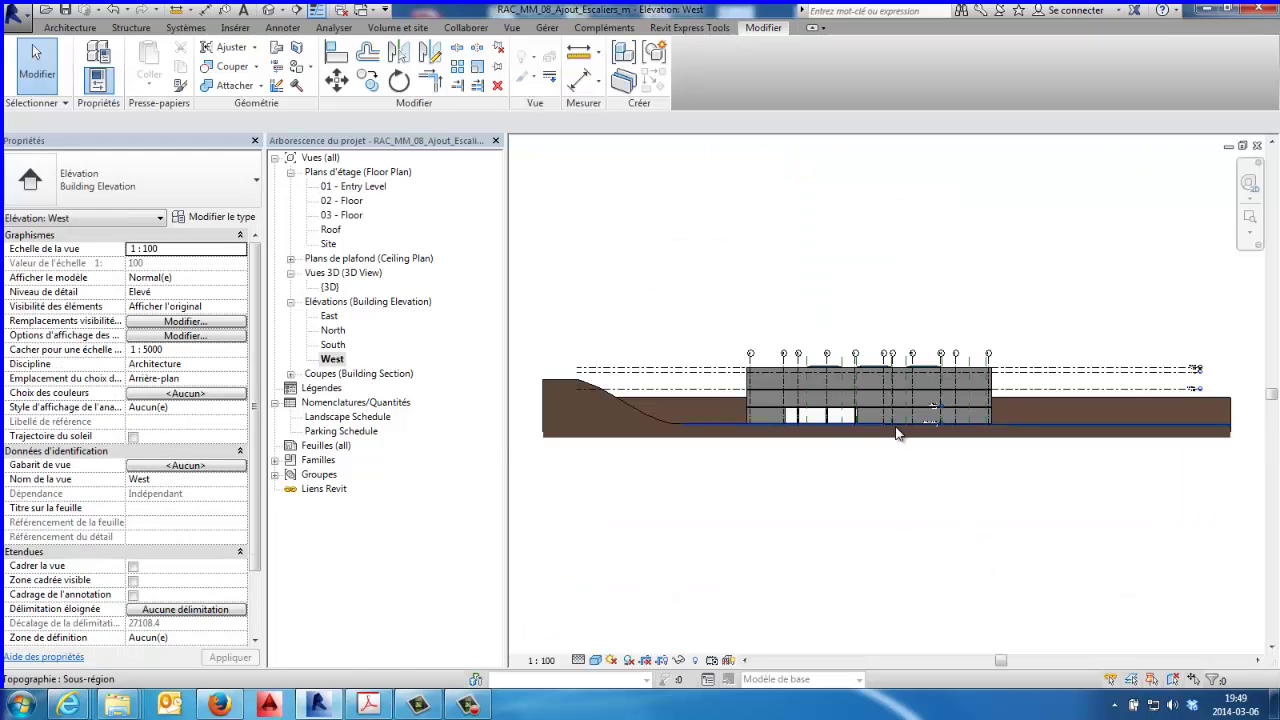
# Step: Switch the West elevation's visual style to Wireframe and zoom in on the stair
pyautogui.click(595, 660)
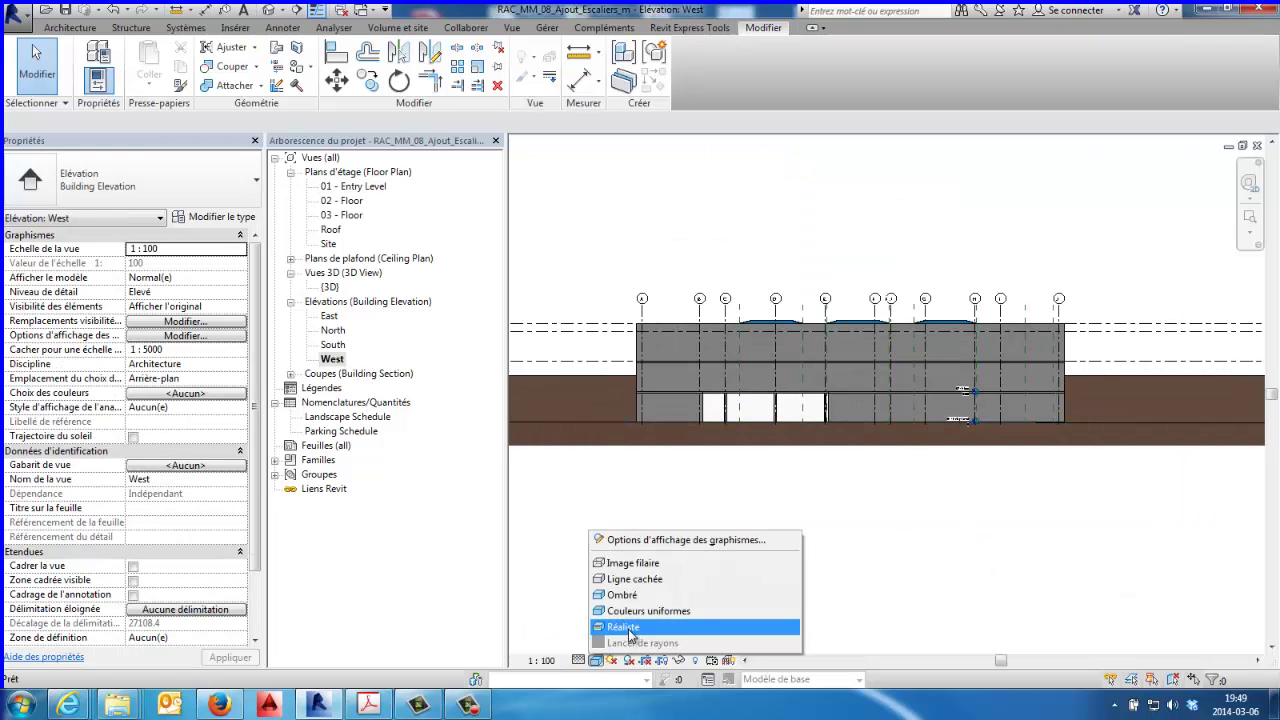
pyautogui.click(644, 566)
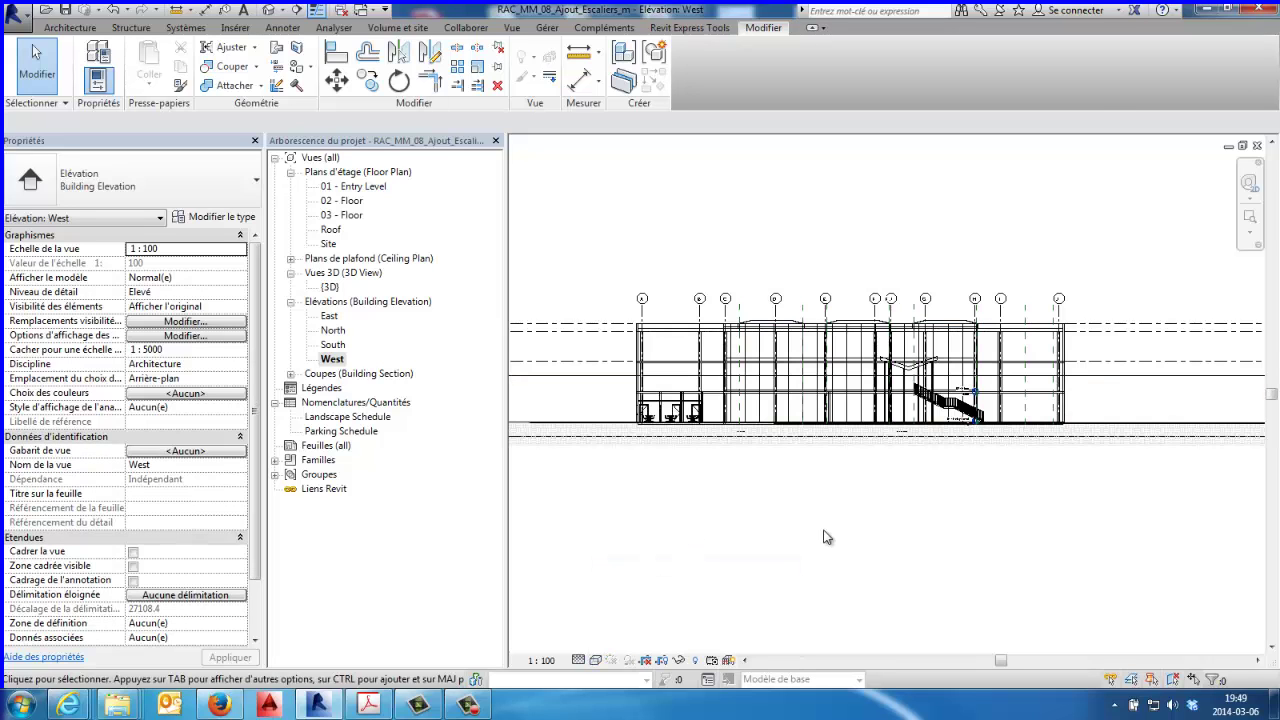
pyautogui.scroll(2, 980, 383)
pyautogui.scroll(2, 980, 390)
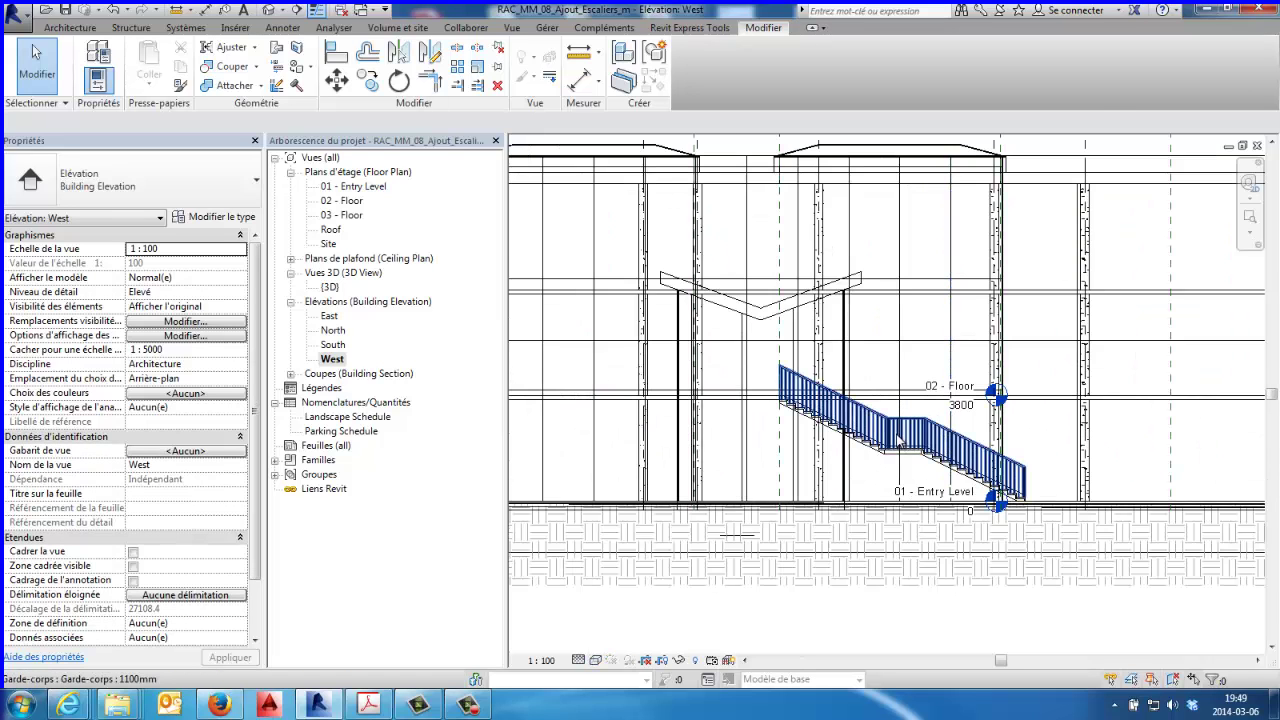
pyautogui.scroll(2, 960, 420)
pyautogui.scroll(2, 868, 480)
pyautogui.moveTo(868, 480)
pyautogui.mouseDown(button='middle')
pyautogui.moveTo(832, 334)
pyautogui.moveTo(826, 406)
pyautogui.mouseUp(button='middle')
pyautogui.scroll(-1, 826, 343)
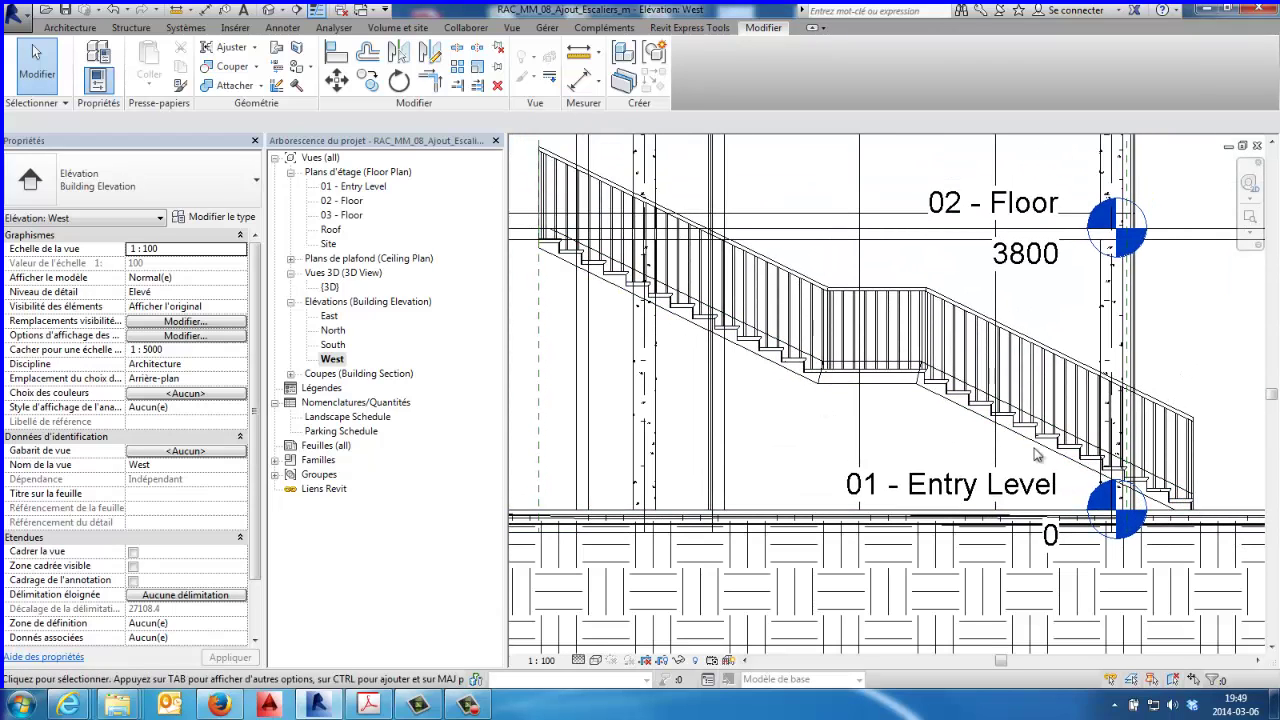
pyautogui.scroll(1, 809, 443)
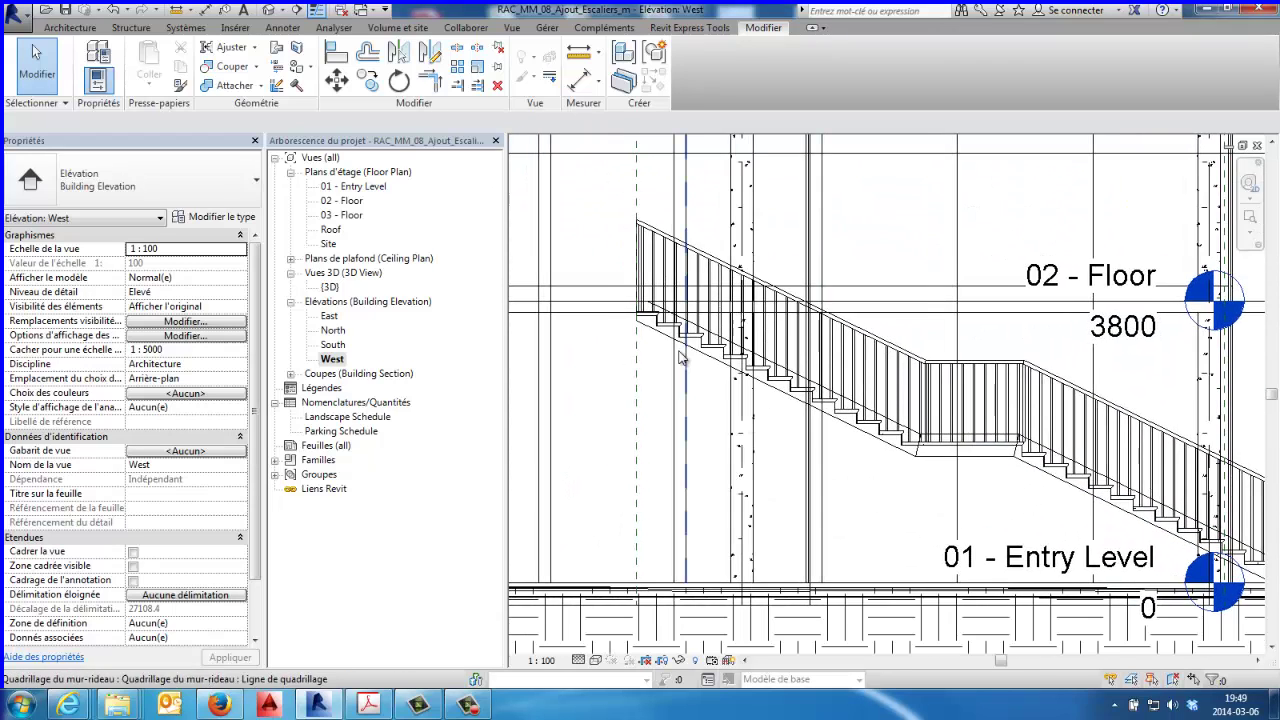
pyautogui.scroll(2, 760, 425)
pyautogui.scroll(1, 752, 423)
pyautogui.scroll(1, 752, 423)
pyautogui.scroll(1, 735, 400)
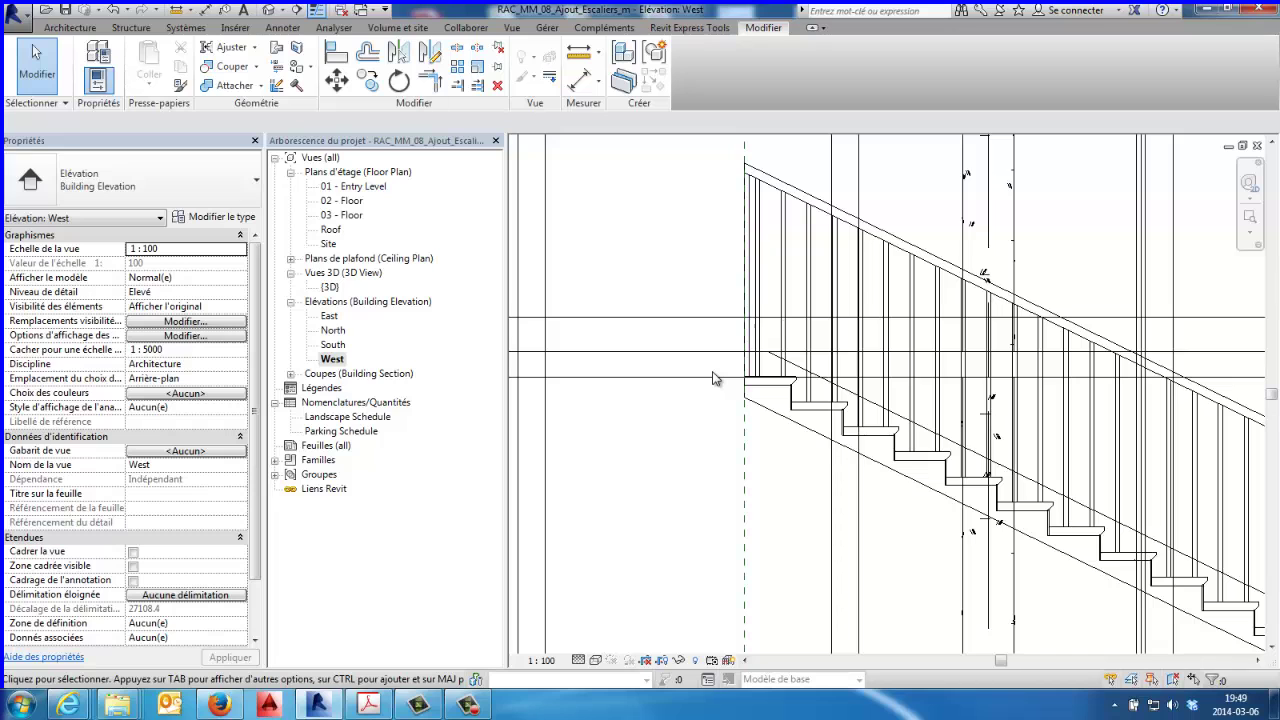
# Step: Frame the whole stair between 01 - Entry Level and 02 - Floor and select it
pyautogui.scroll(-3, 790, 486)
pyautogui.scroll(-3, 803, 480)
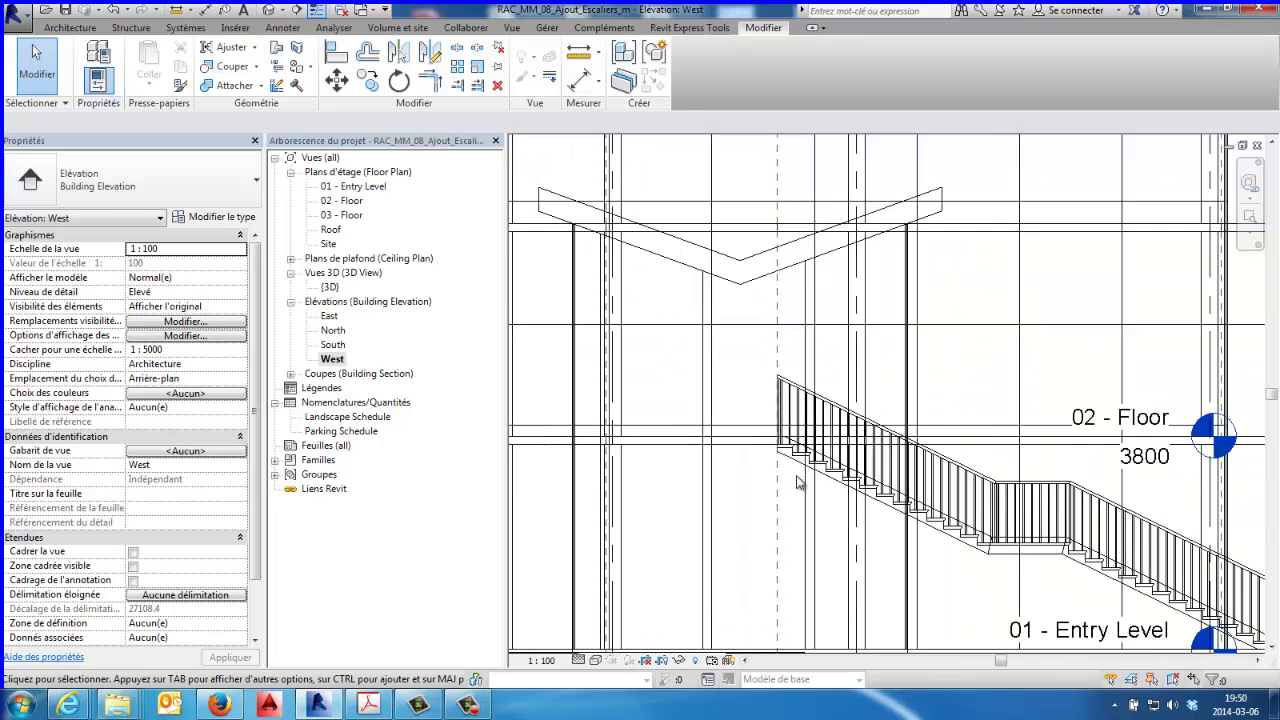
pyautogui.scroll(-3, 880, 517)
pyautogui.scroll(-2, 890, 525)
pyautogui.scroll(2, 914, 543)
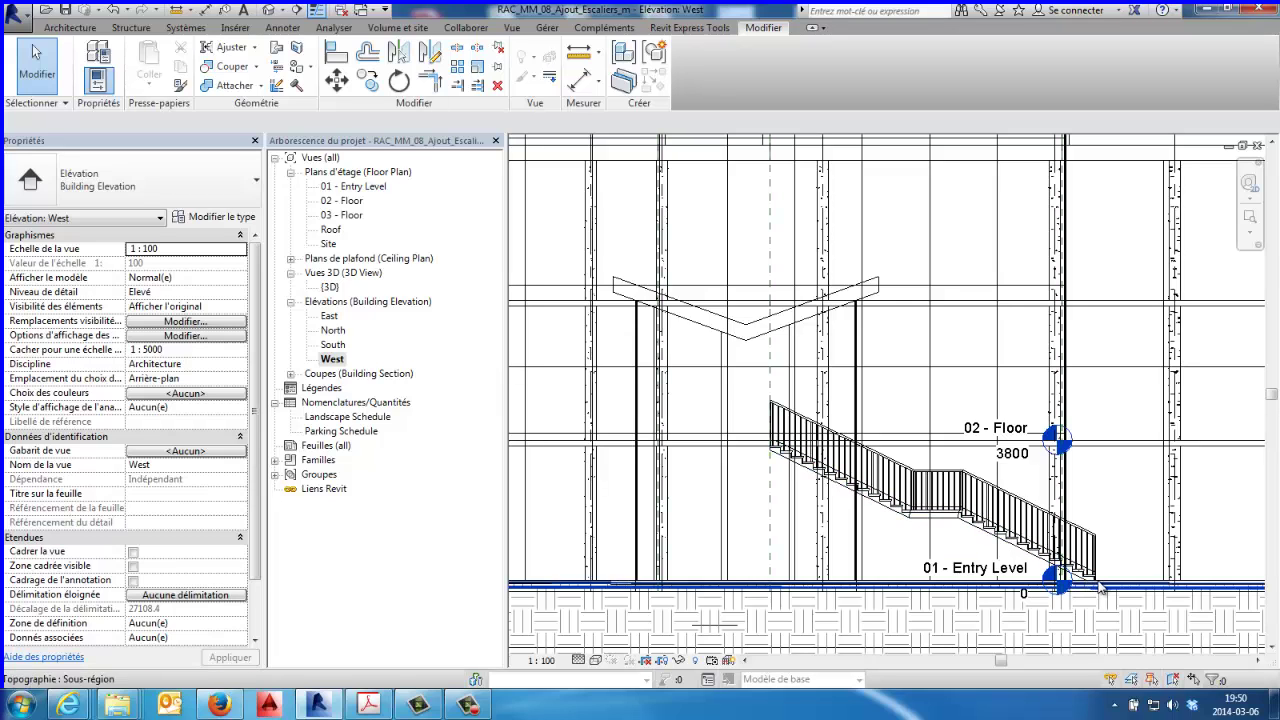
pyautogui.scroll(-2, 997, 402)
pyautogui.scroll(2, 1080, 250)
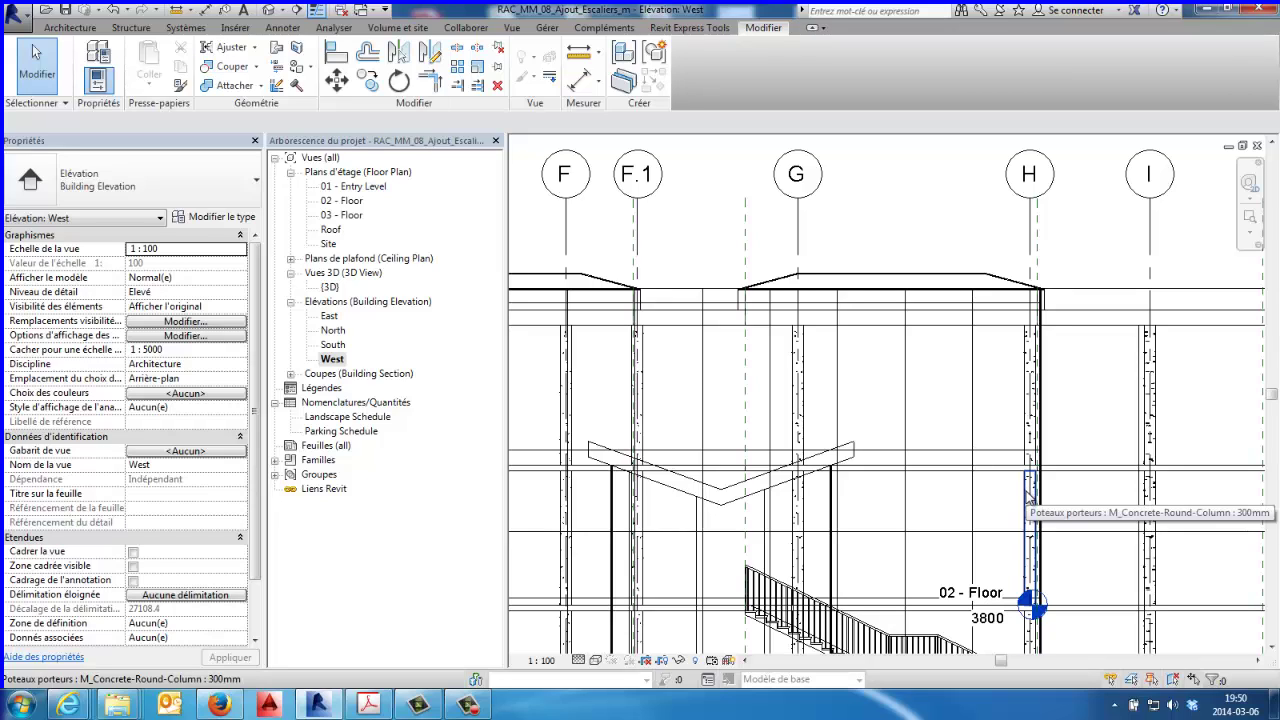
pyautogui.scroll(-1, 980, 503)
pyautogui.scroll(-1, 980, 503)
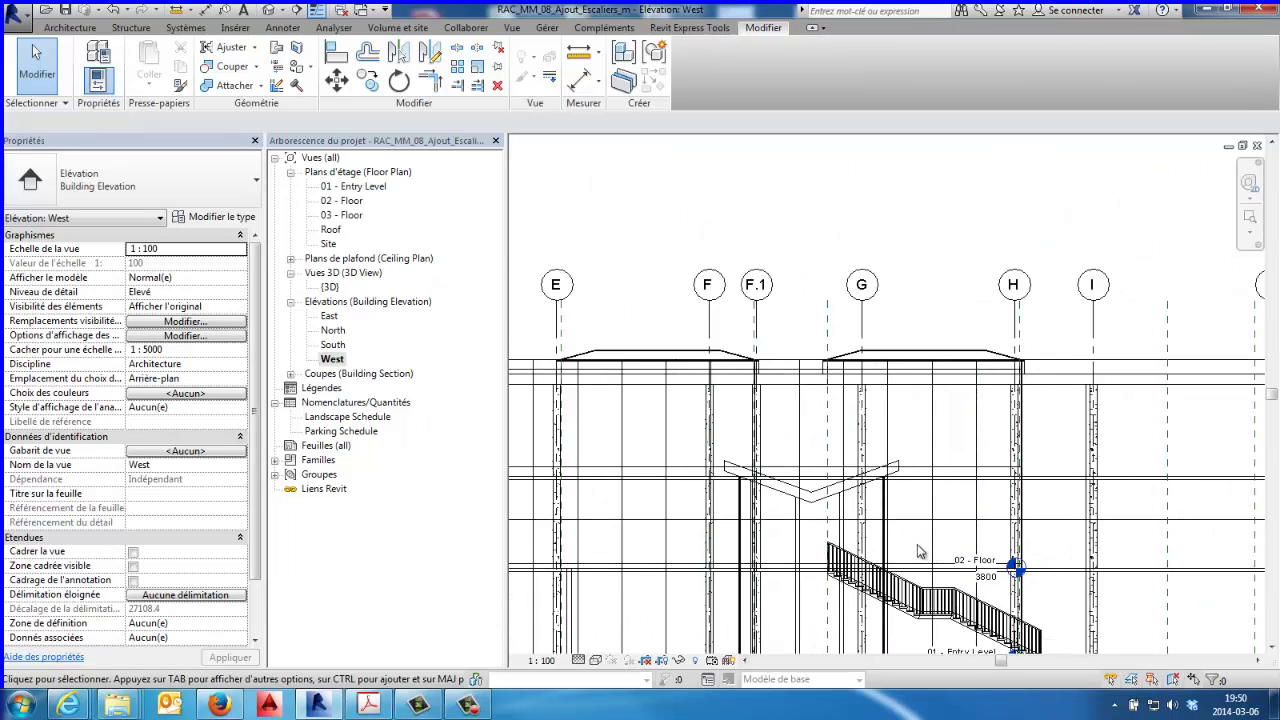
pyautogui.moveTo(918, 551); pyautogui.dragTo(895, 459, button='middle')
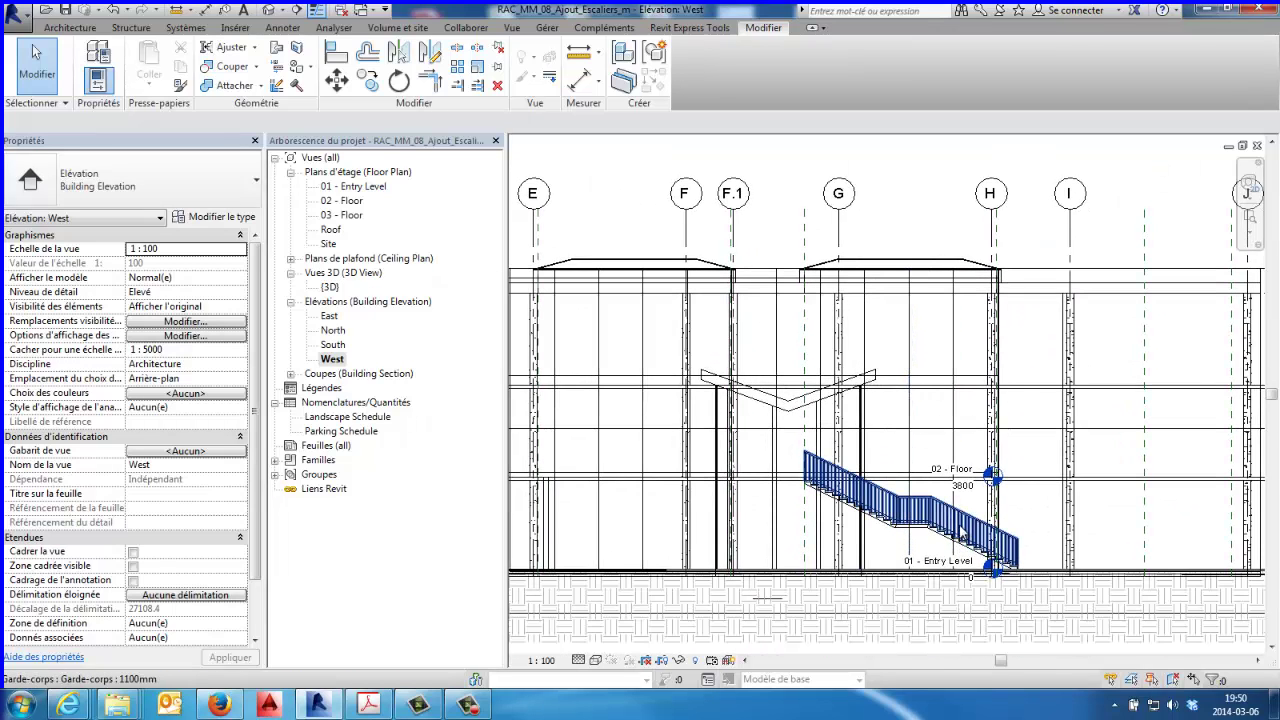
pyautogui.press('Tab')
pyautogui.click(975, 553)
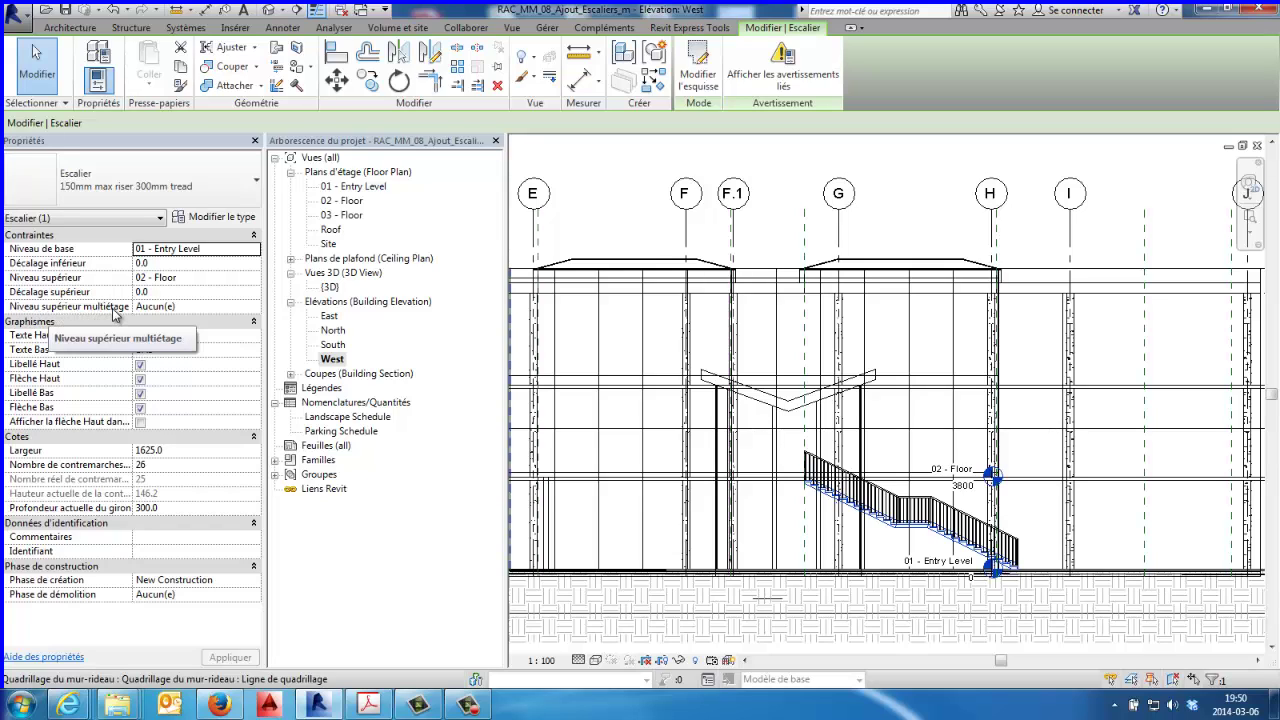
# Step: Set the stair's Multistory Top Level to 03 - Floor, apply, and deselect
pyautogui.click(254, 308)
pyautogui.click(254, 308)
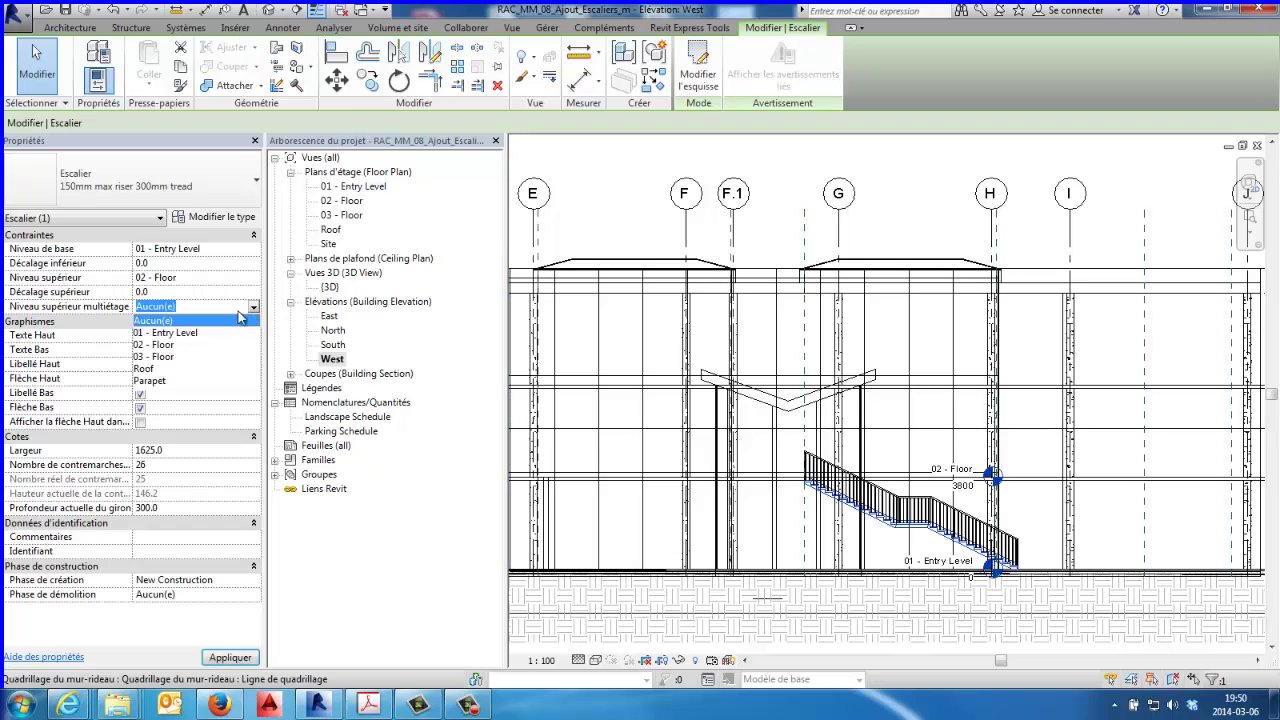
pyautogui.click(163, 358)
pyautogui.click(233, 659)
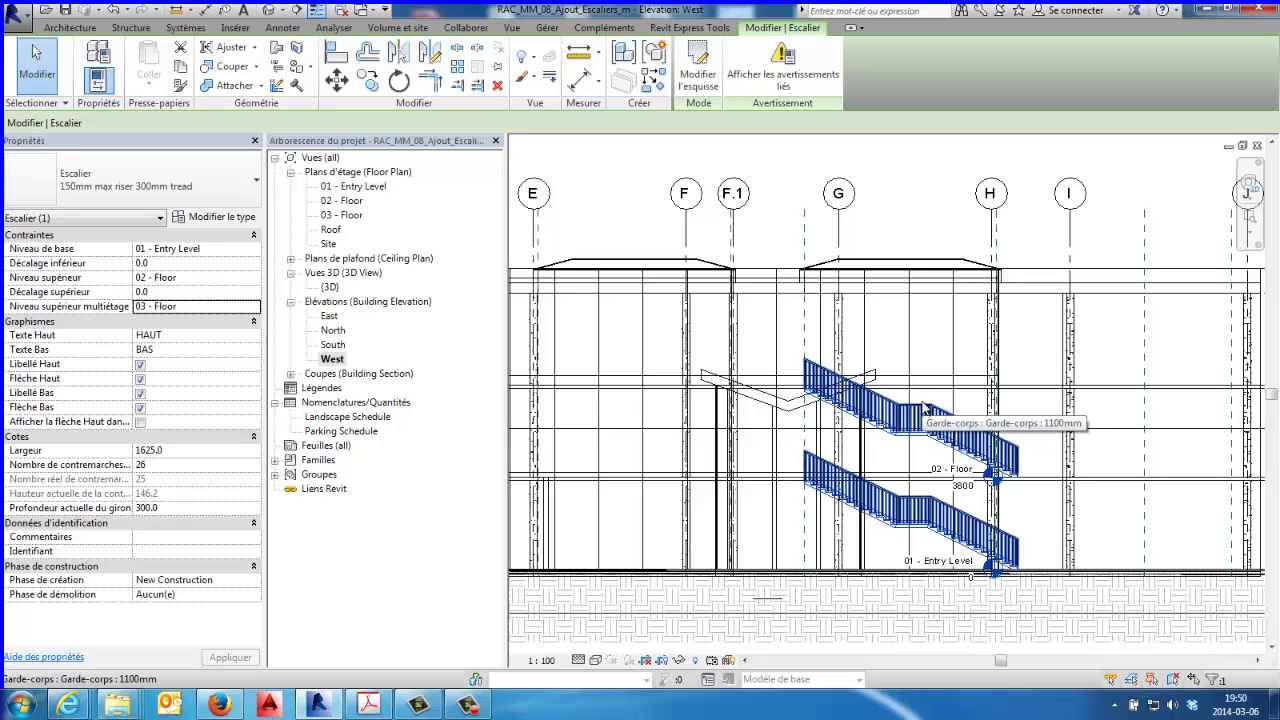
pyautogui.press('Escape')
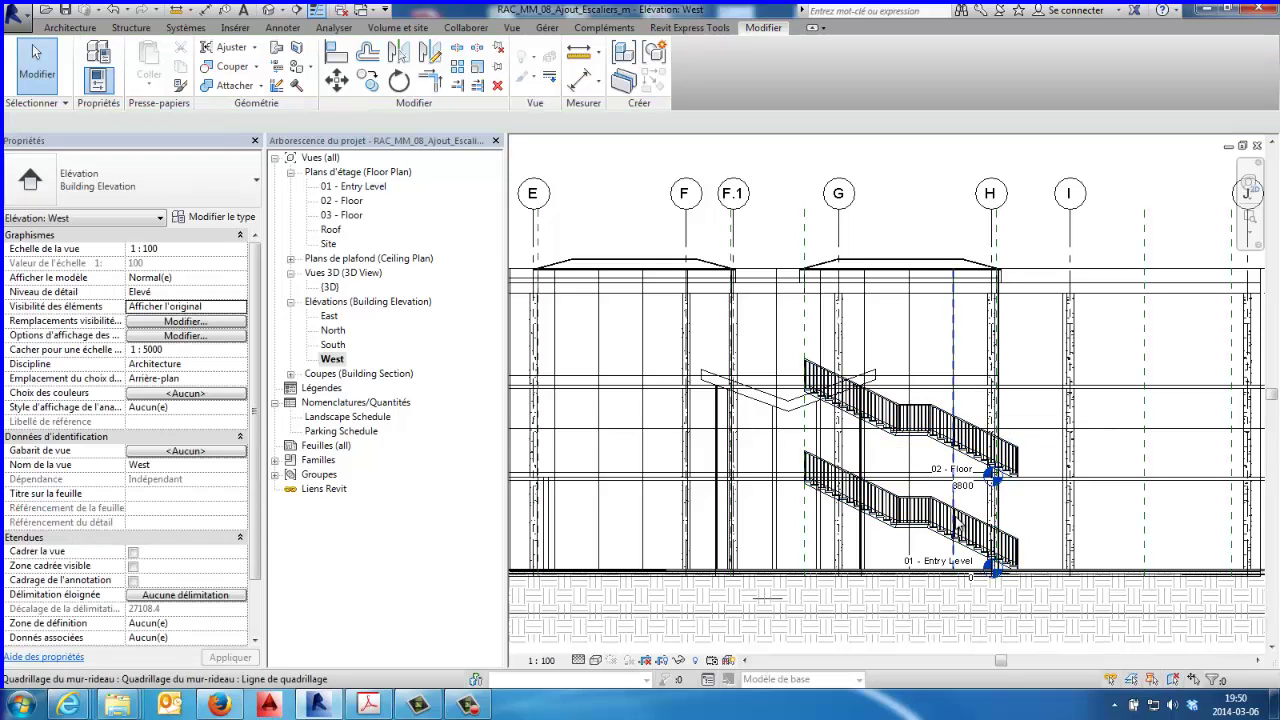
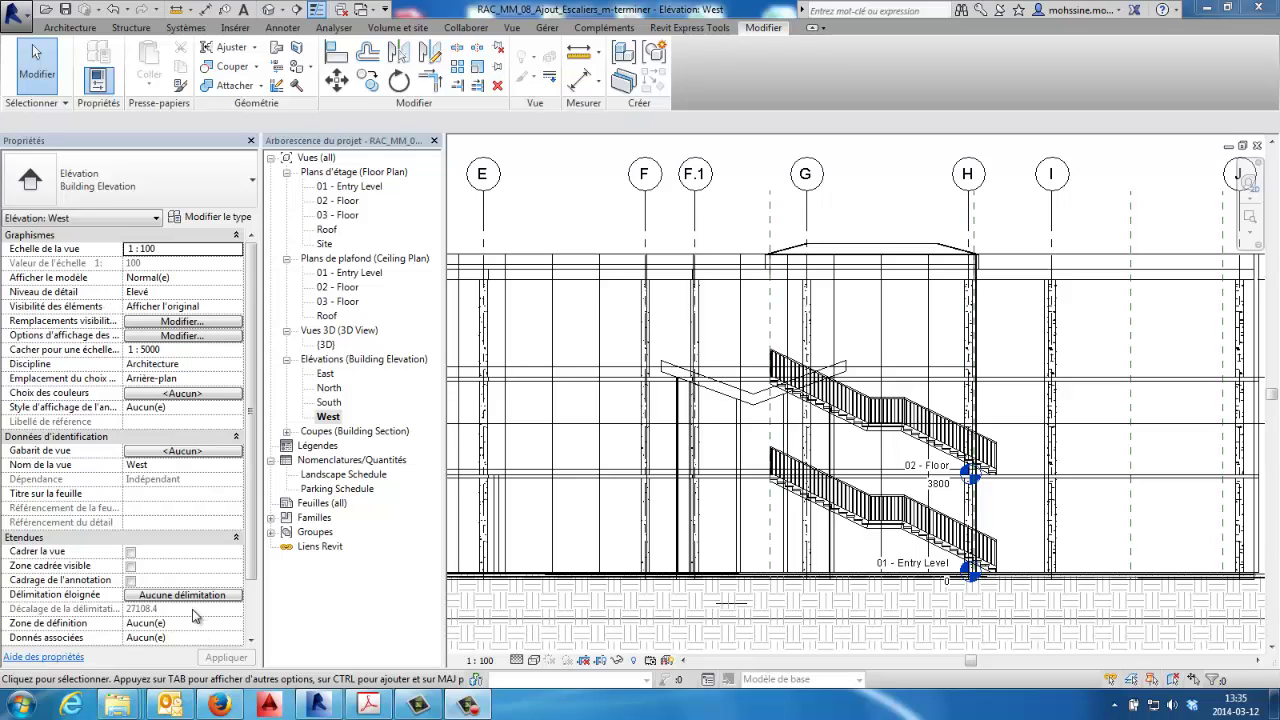
# Step: Open the 01 - Entry Level floor plan from the Project Browser
pyautogui.doubleClick(349, 187)
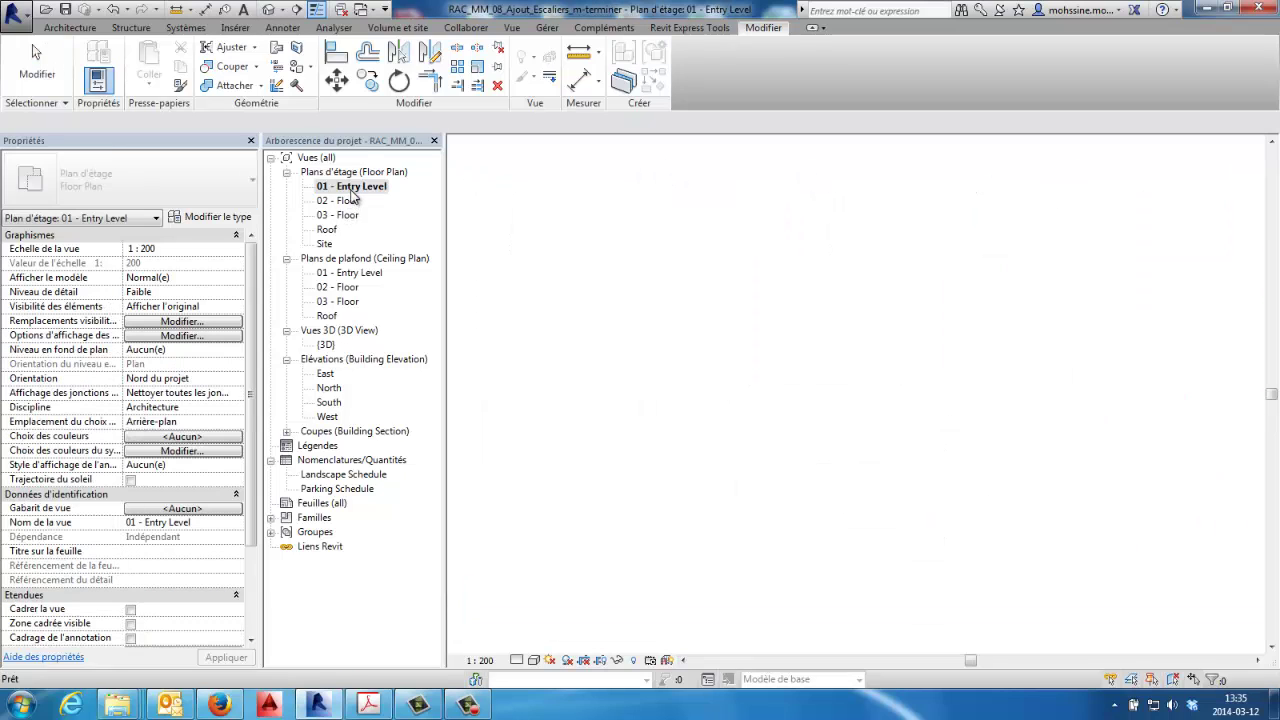
pyautogui.scroll(-2, 905, 450)
pyautogui.scroll(-2, 913, 454)
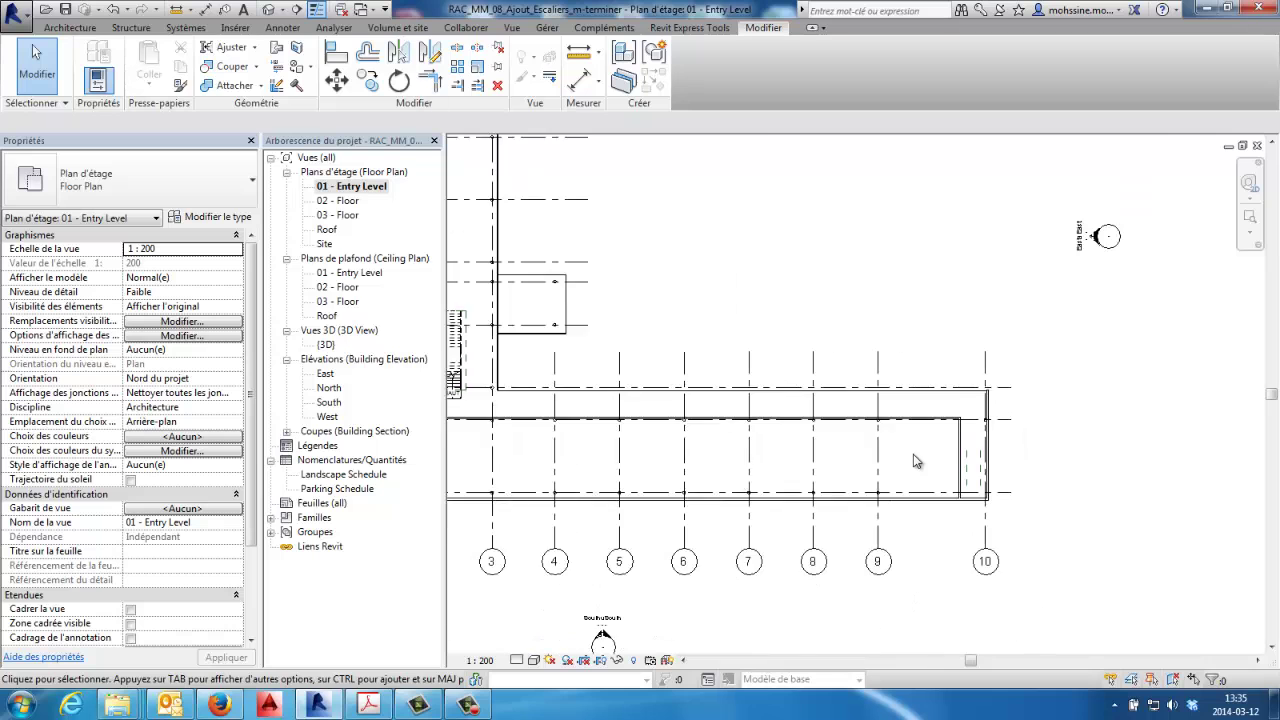
pyautogui.scroll(-2, 913, 454)
pyautogui.scroll(-1, 930, 462)
pyautogui.scroll(2, 938, 467)
pyautogui.scroll(1, 950, 467)
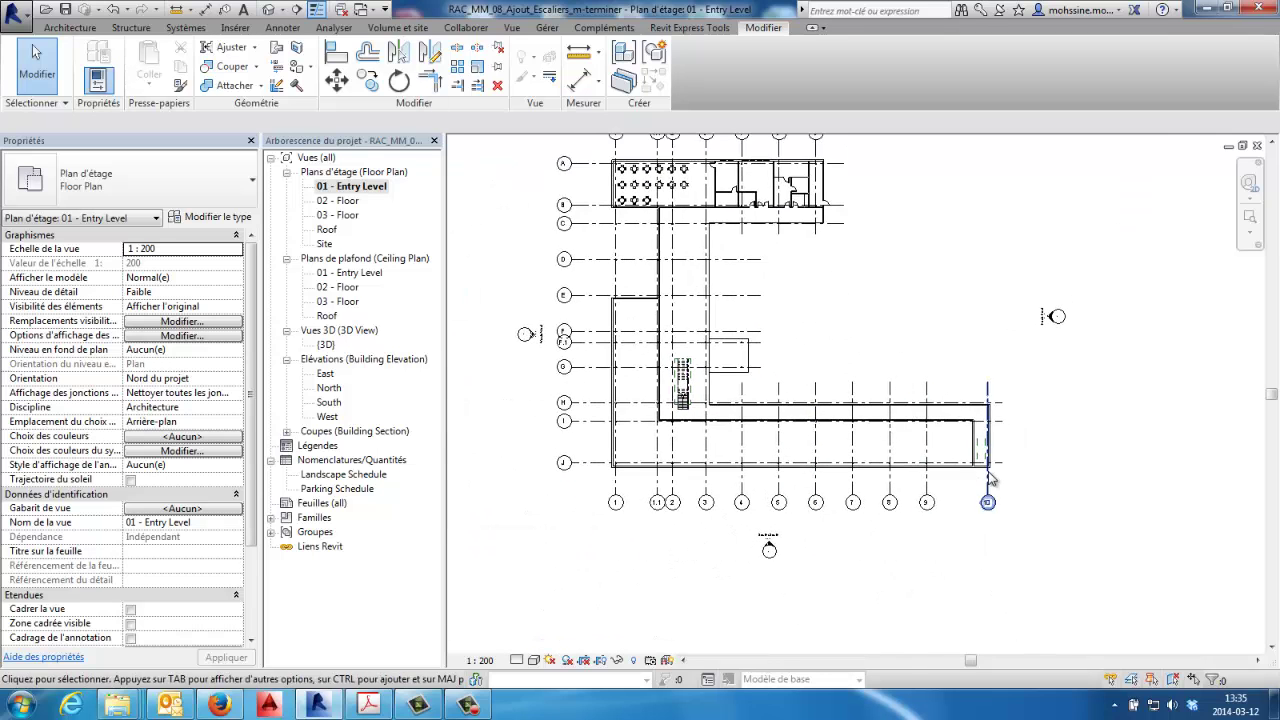
pyautogui.scroll(1, 970, 466)
pyautogui.scroll(1, 988, 466)
pyautogui.scroll(2, 988, 466)
# Step: Pan and zoom the plan onto the empty stair shaft beside grid bubbles 9 and 10
pyautogui.moveTo(990, 470); pyautogui.dragTo(970, 504, button='middle')
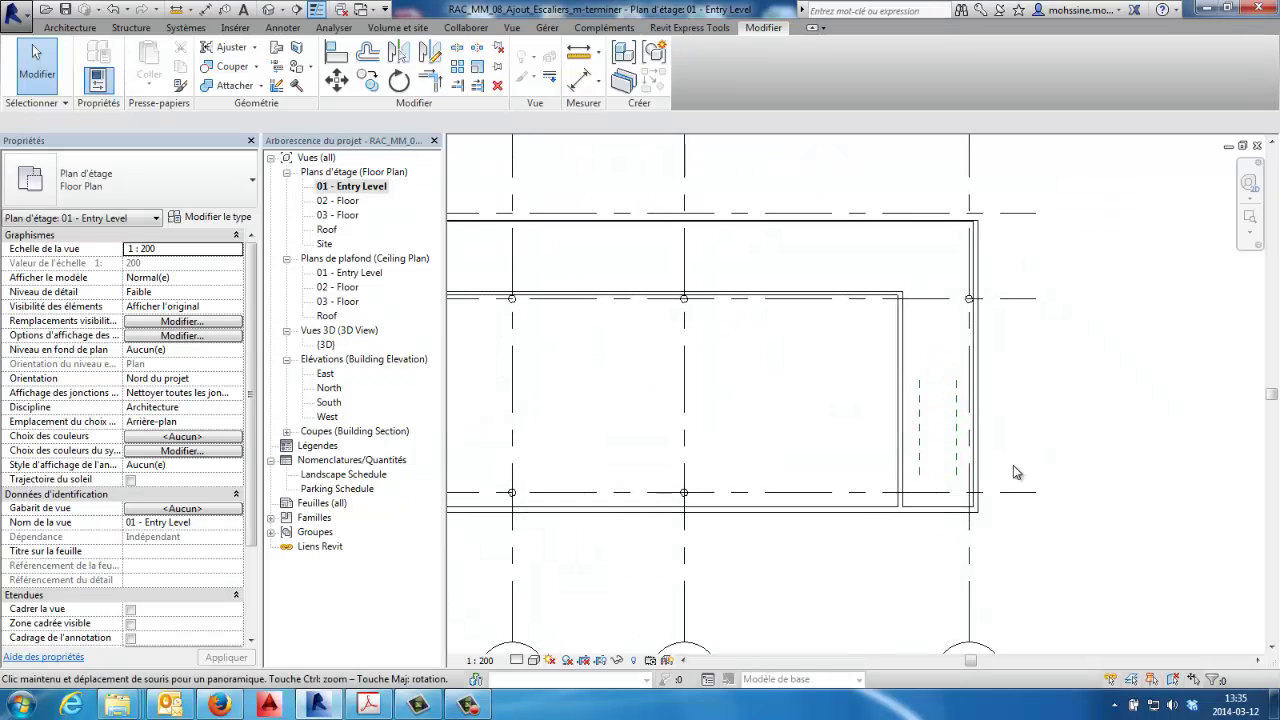
pyautogui.moveTo(1048, 572); pyautogui.dragTo(1029, 470, button='middle')
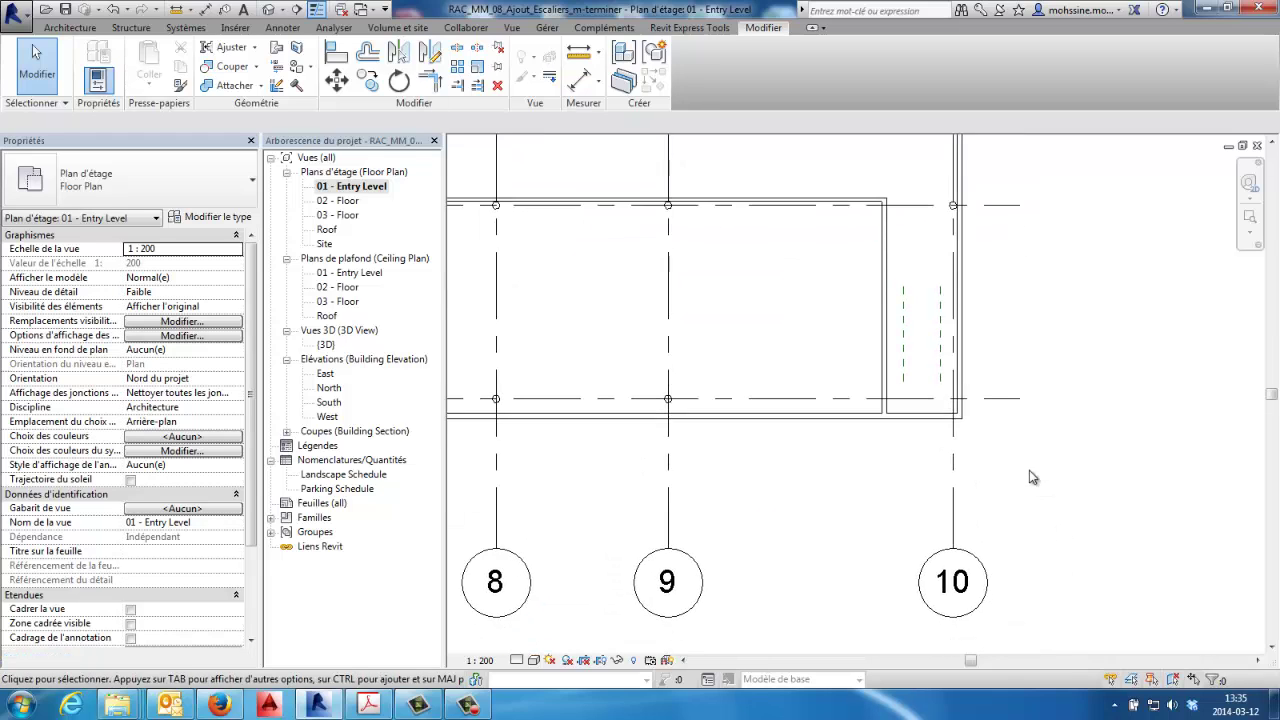
pyautogui.scroll(1, 898, 446)
pyautogui.scroll(1, 898, 446)
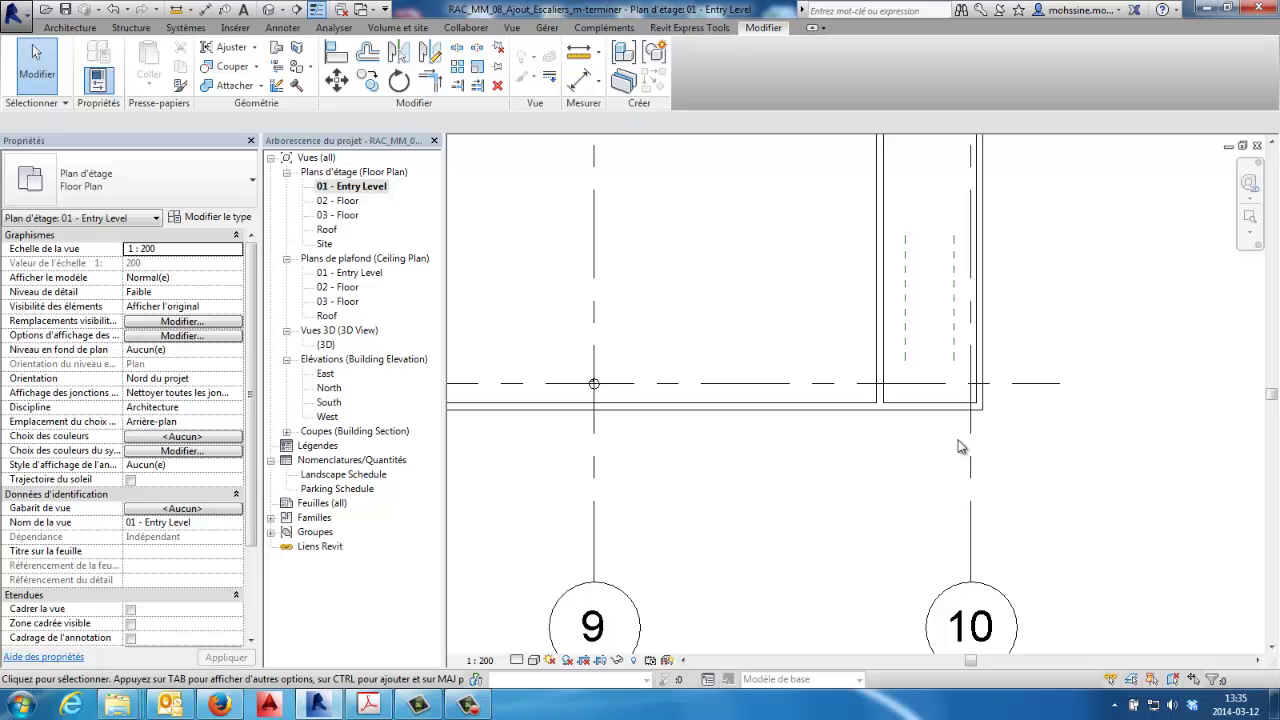
pyautogui.scroll(1, 923, 280)
pyautogui.moveTo(923, 277); pyautogui.dragTo(924, 347, button='middle')
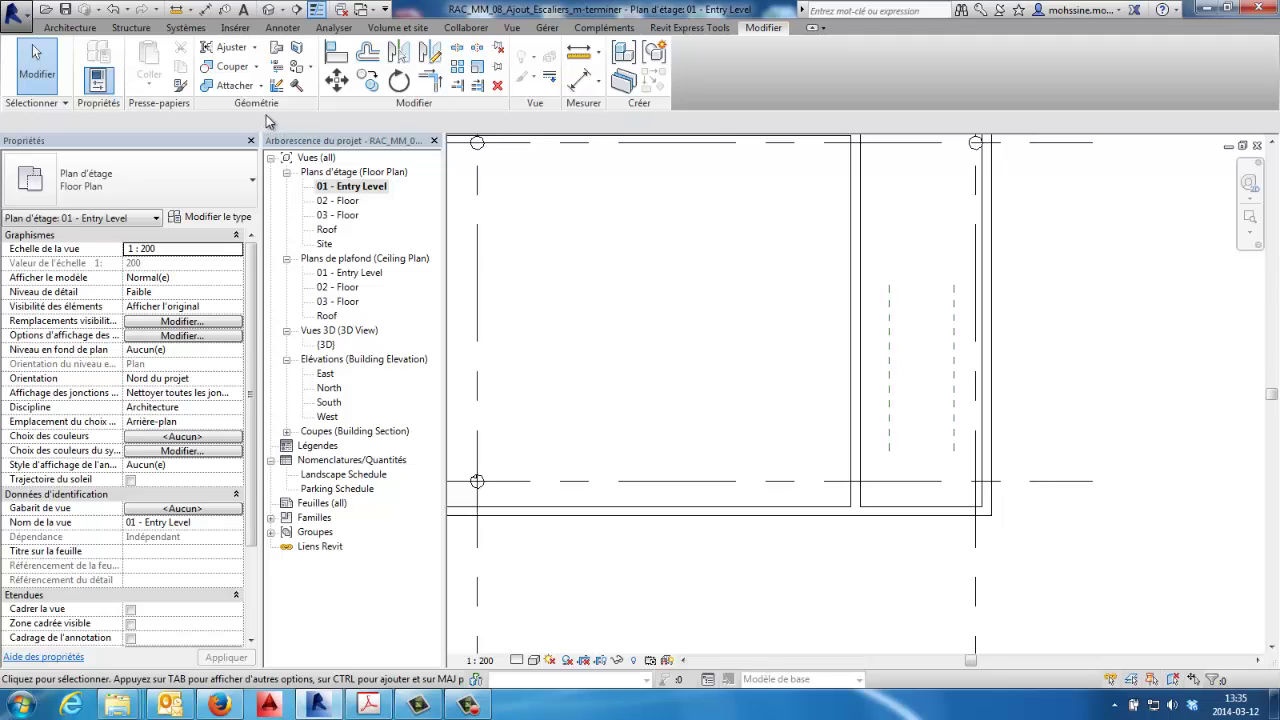
# Step: Start a new stair with the Architecture Stair by Component tool
pyautogui.click(88, 28)
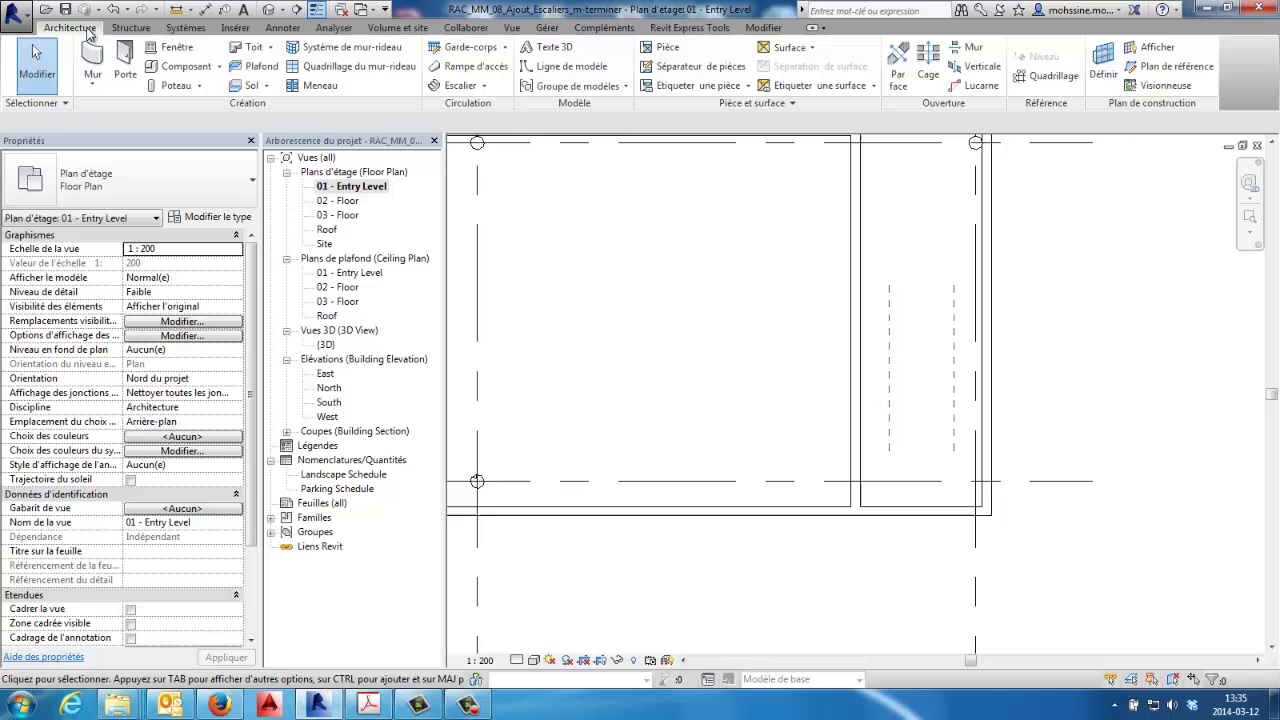
pyautogui.click(486, 87)
pyautogui.click(486, 147)
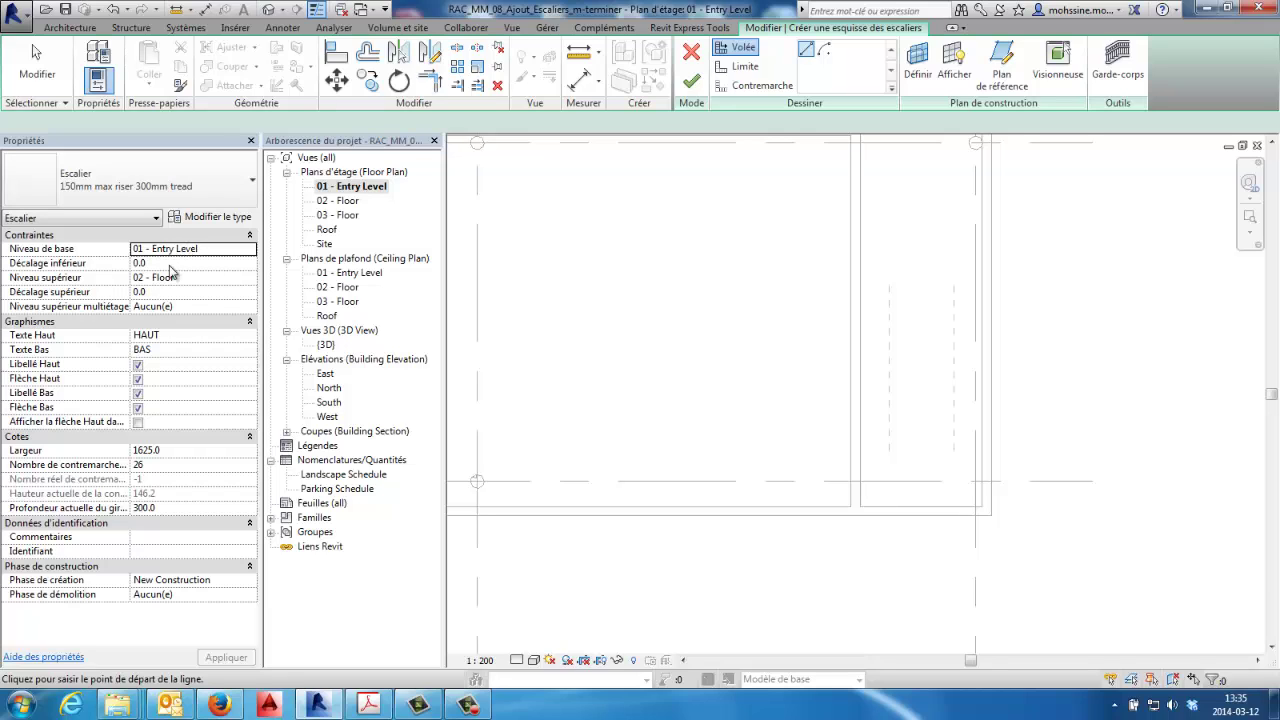
# Step: Set the stair's Multistorey Top Level to 03 - Floor and its width to 1140
pyautogui.click(207, 309)
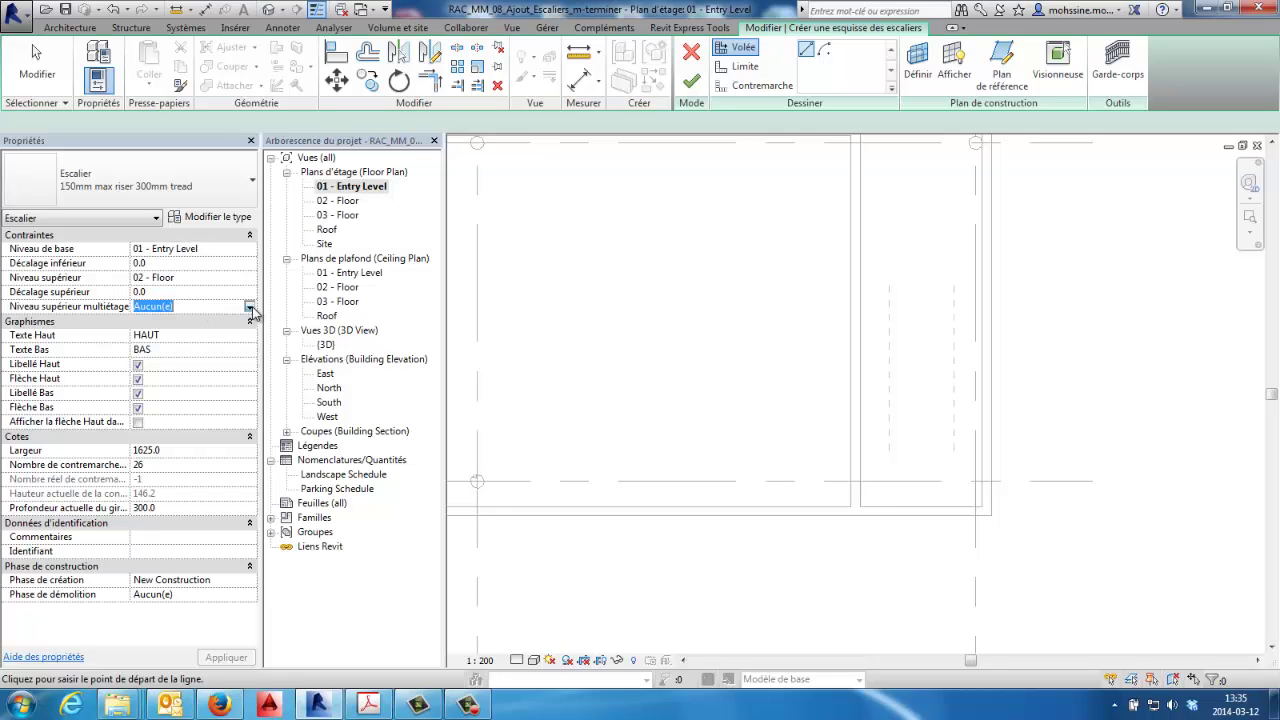
pyautogui.click(249, 308)
pyautogui.click(162, 357)
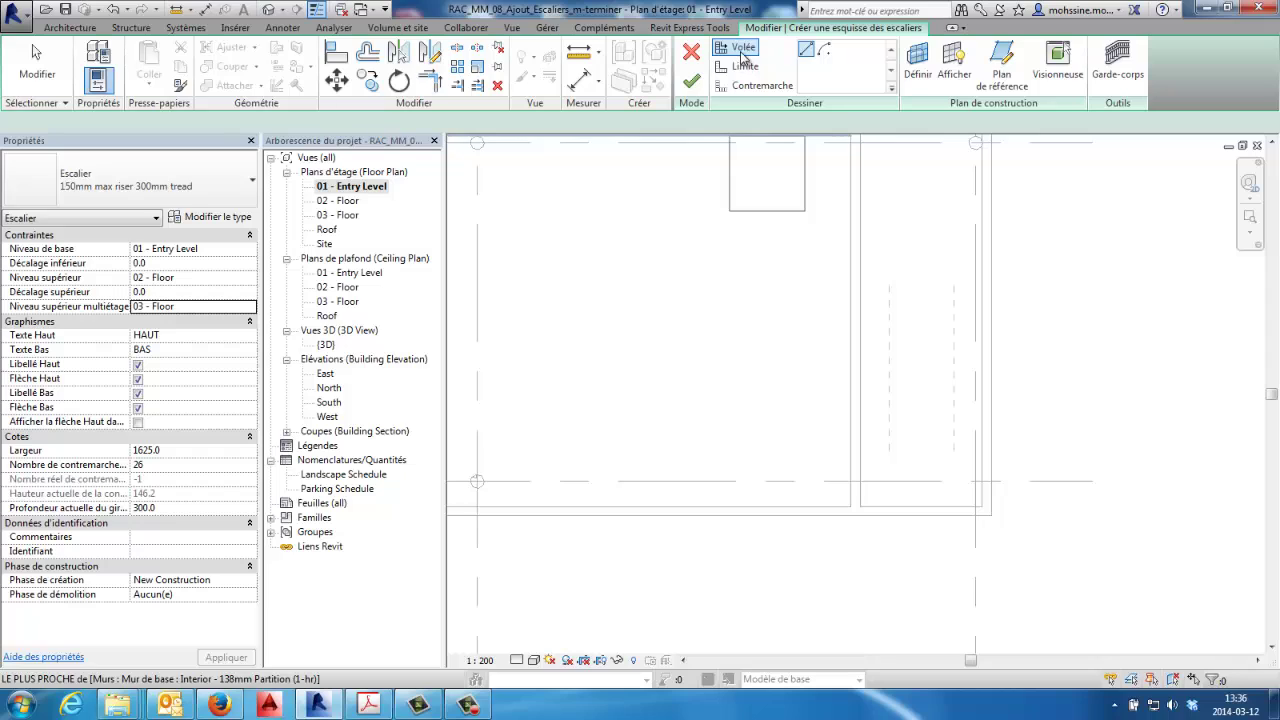
pyautogui.click(181, 450)
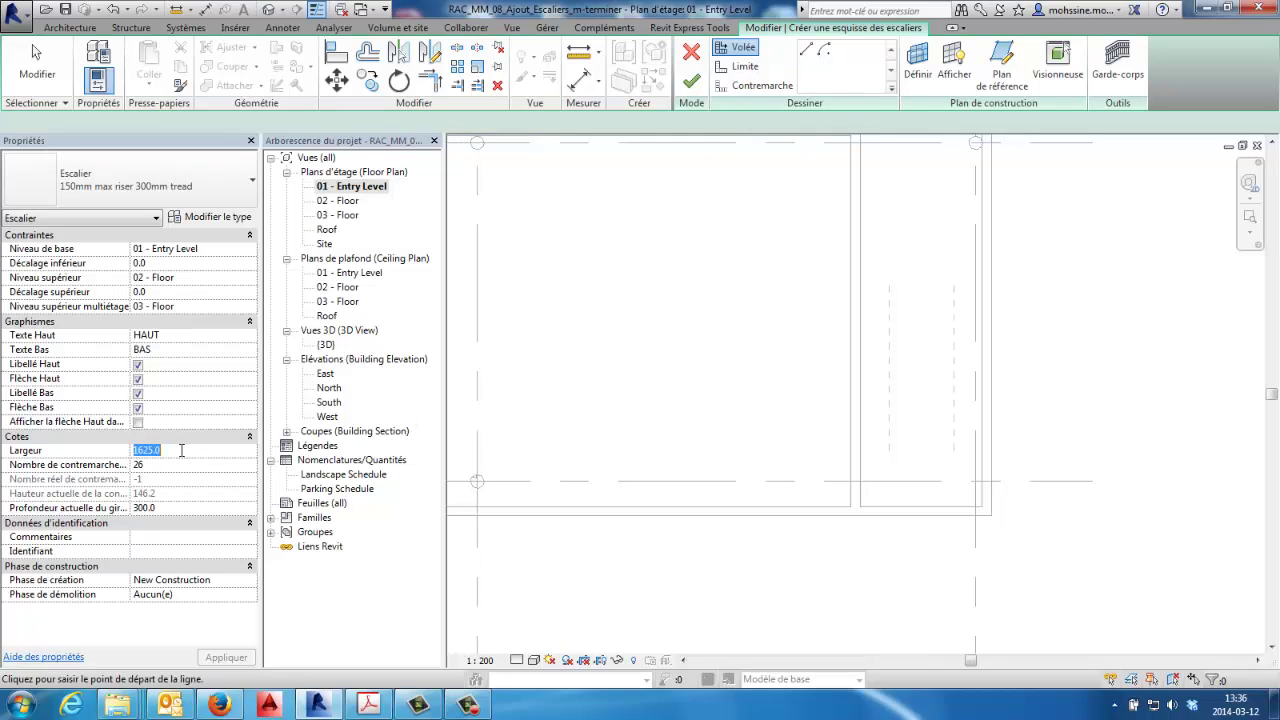
pyautogui.write('1')
pyautogui.write('140')
pyautogui.press('Return')
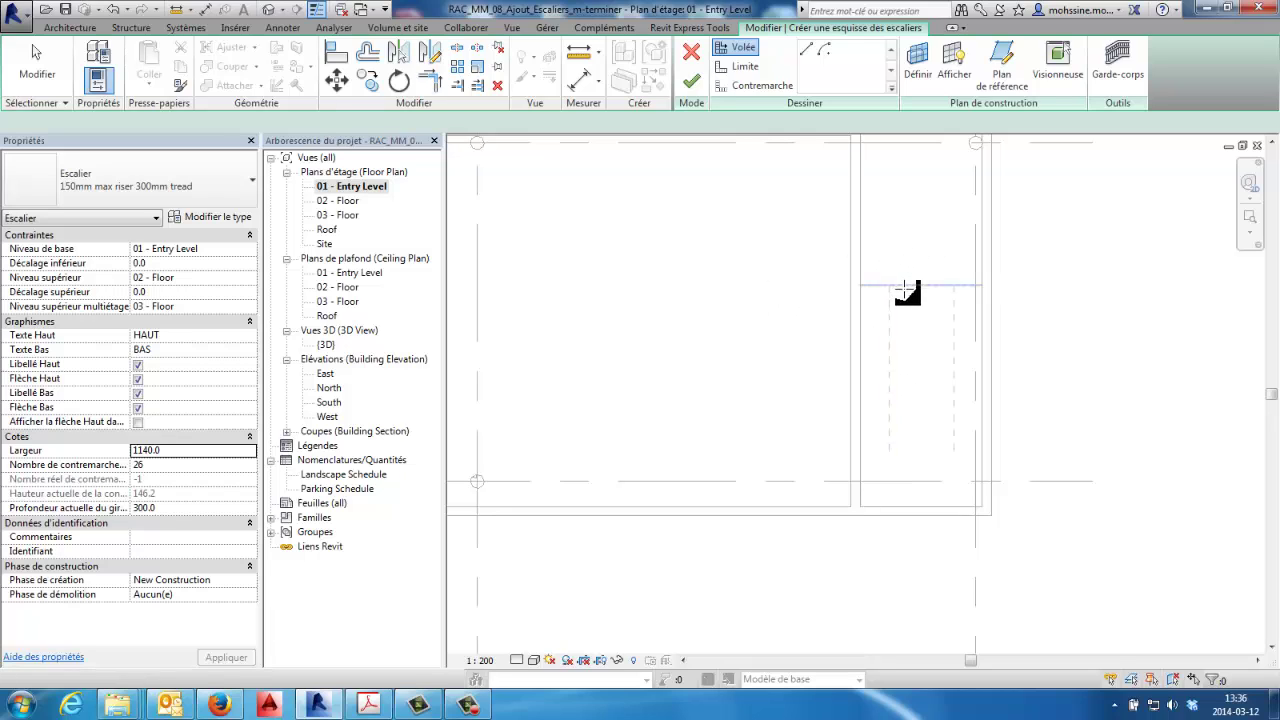
# Step: Sketch two side-by-side 3600 runs between the reference-plane endpoints in the shaft
pyautogui.scroll(1, 900, 280)
pyautogui.scroll(1, 903, 289)
pyautogui.scroll(1, 907, 303)
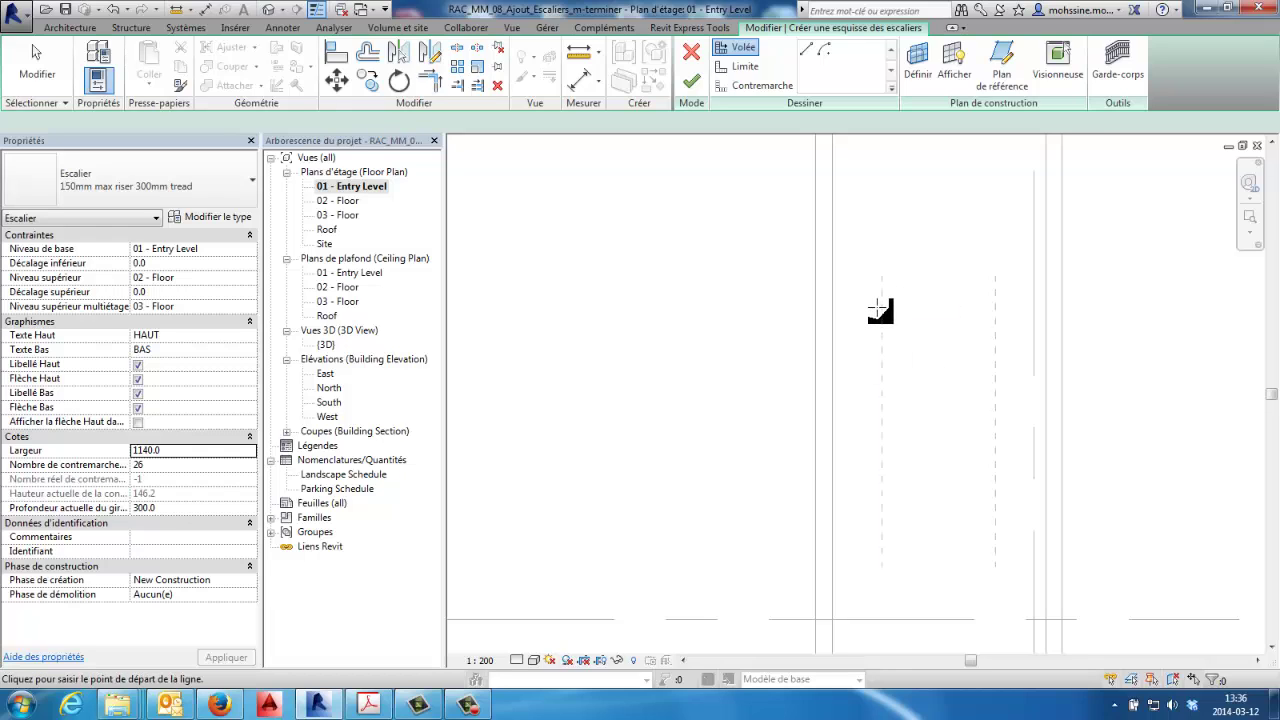
pyautogui.scroll(1, 879, 309)
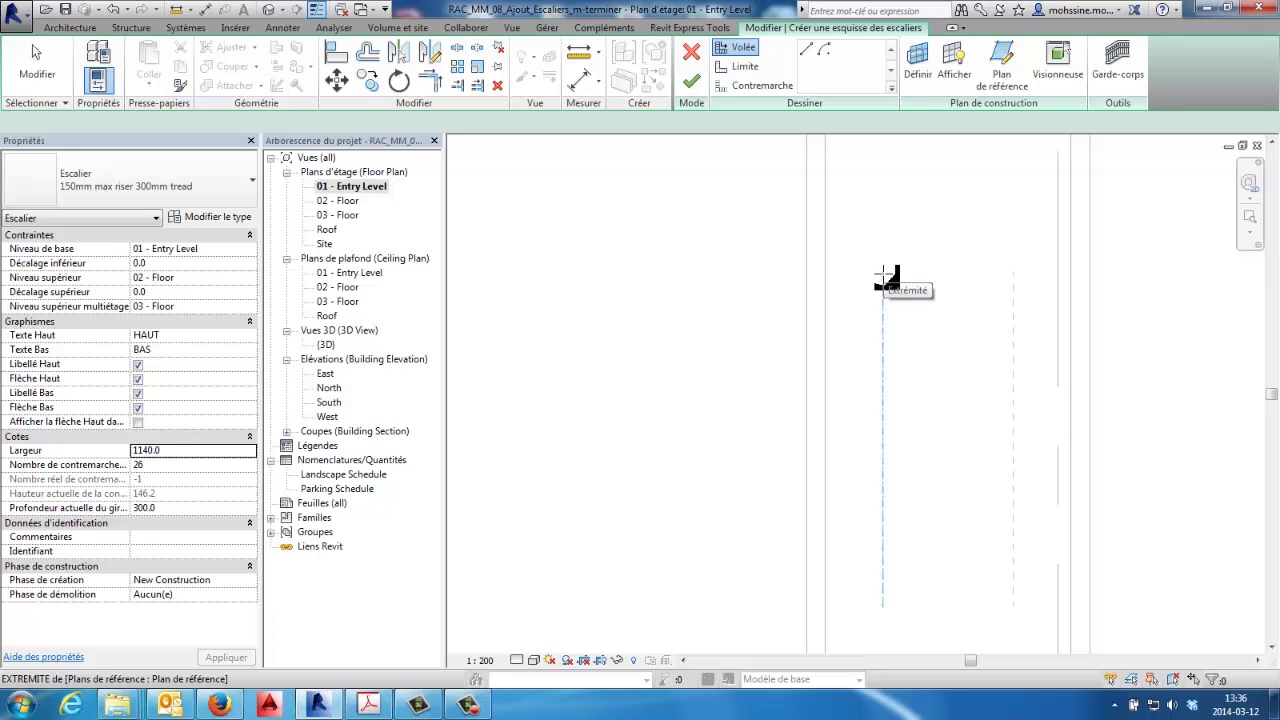
pyautogui.click(883, 278)
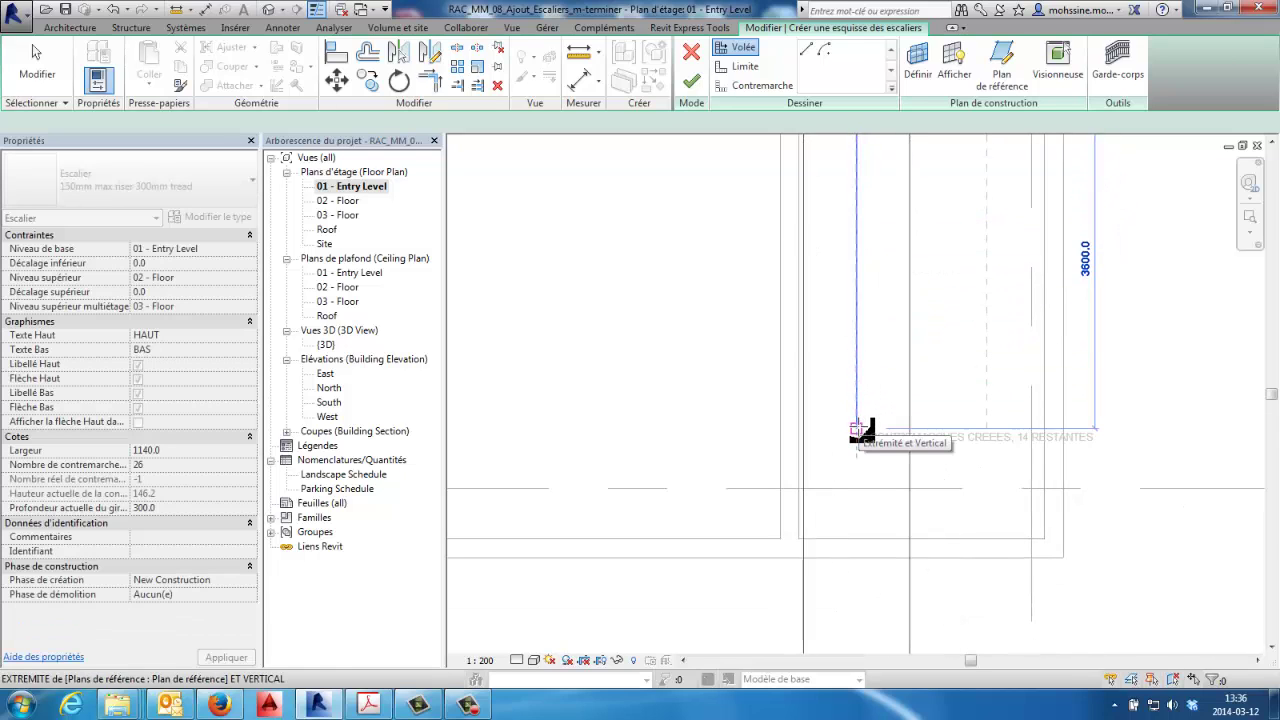
pyautogui.click(862, 430)
pyautogui.moveTo(989, 485); pyautogui.dragTo(931, 519, button='middle')
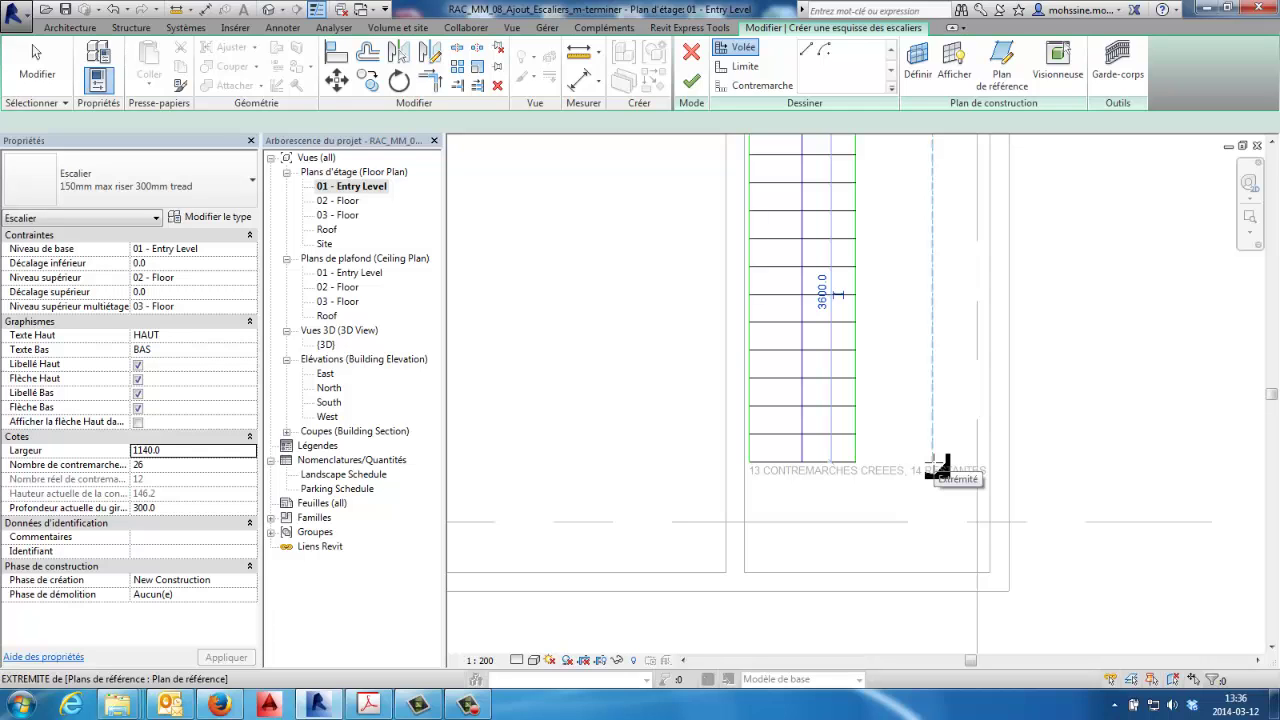
pyautogui.click(937, 466)
pyautogui.moveTo(943, 286); pyautogui.dragTo(908, 517, button='middle')
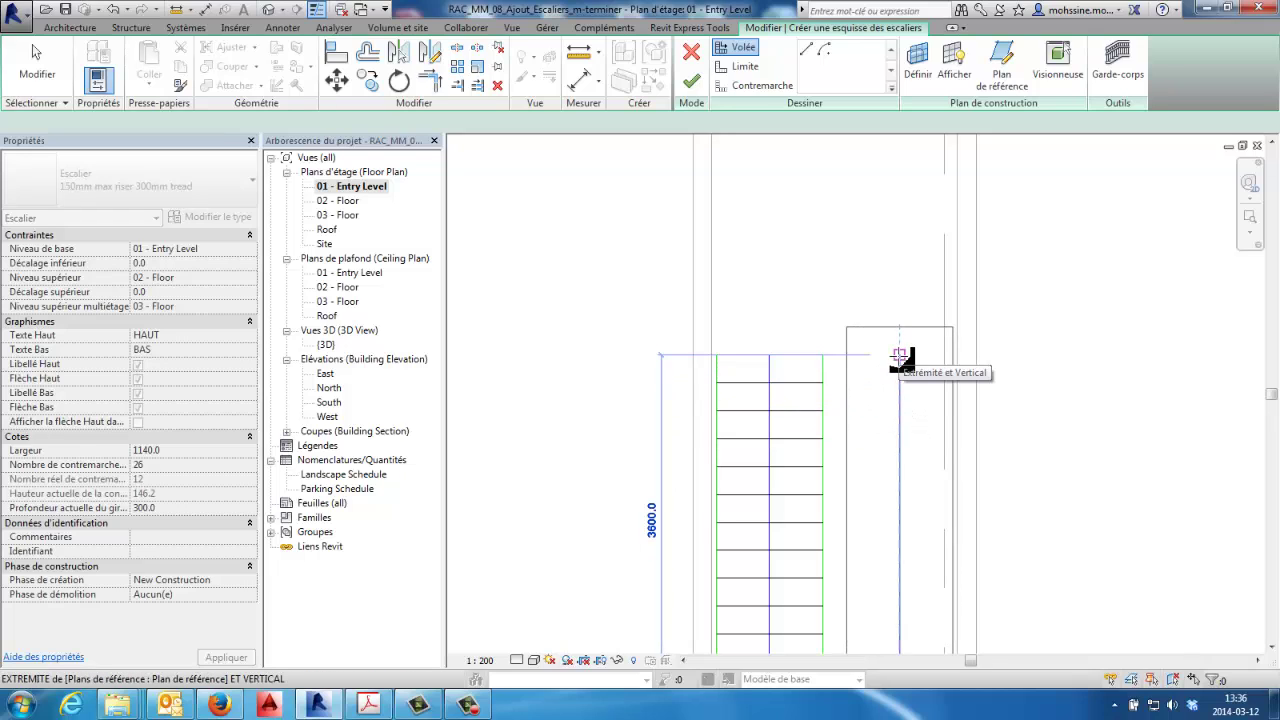
pyautogui.click(900, 356)
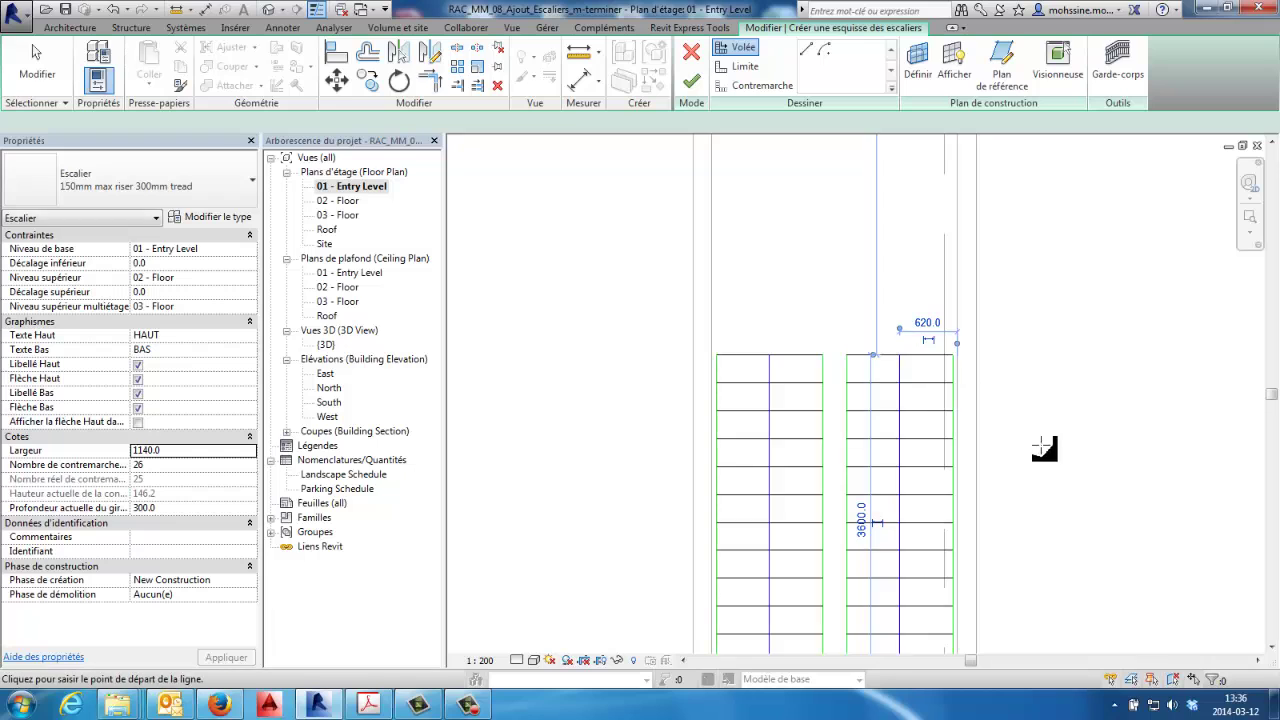
# Step: Finish the stair sketch, deselect it, and center the completed stair in the plan
pyautogui.moveTo(1045, 452); pyautogui.dragTo(1031, 268, button='middle')
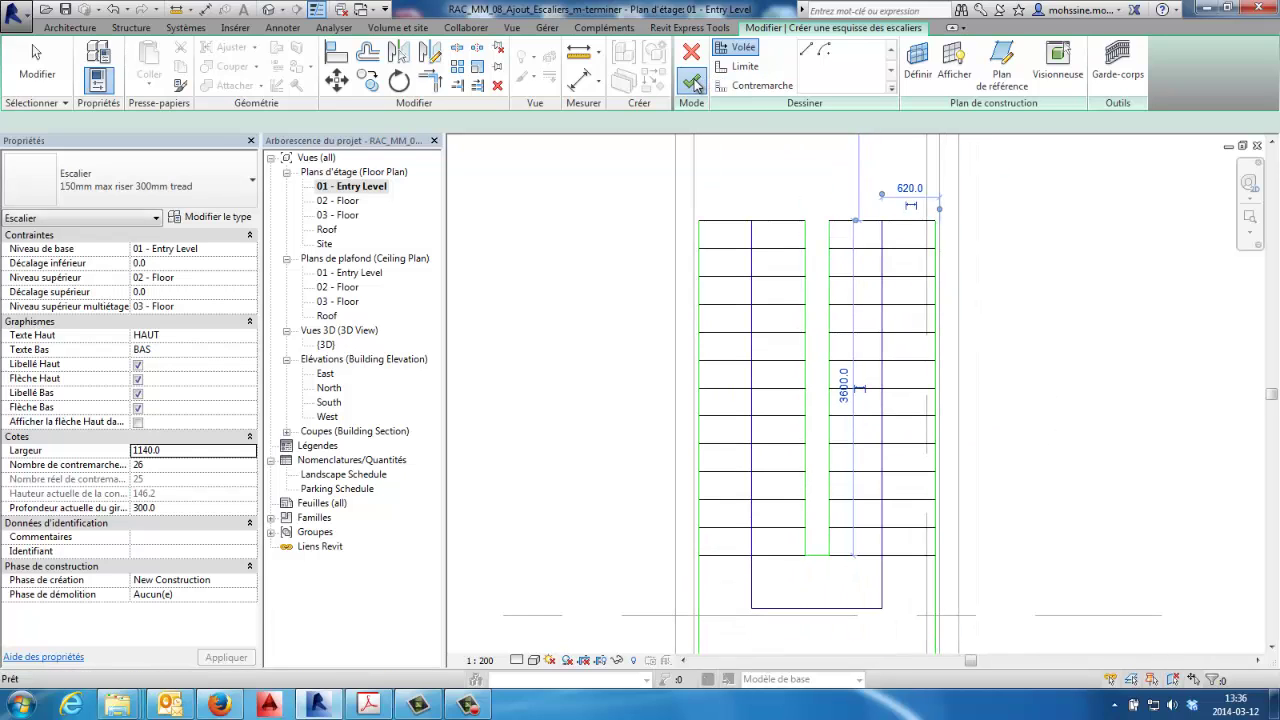
pyautogui.press('Return')
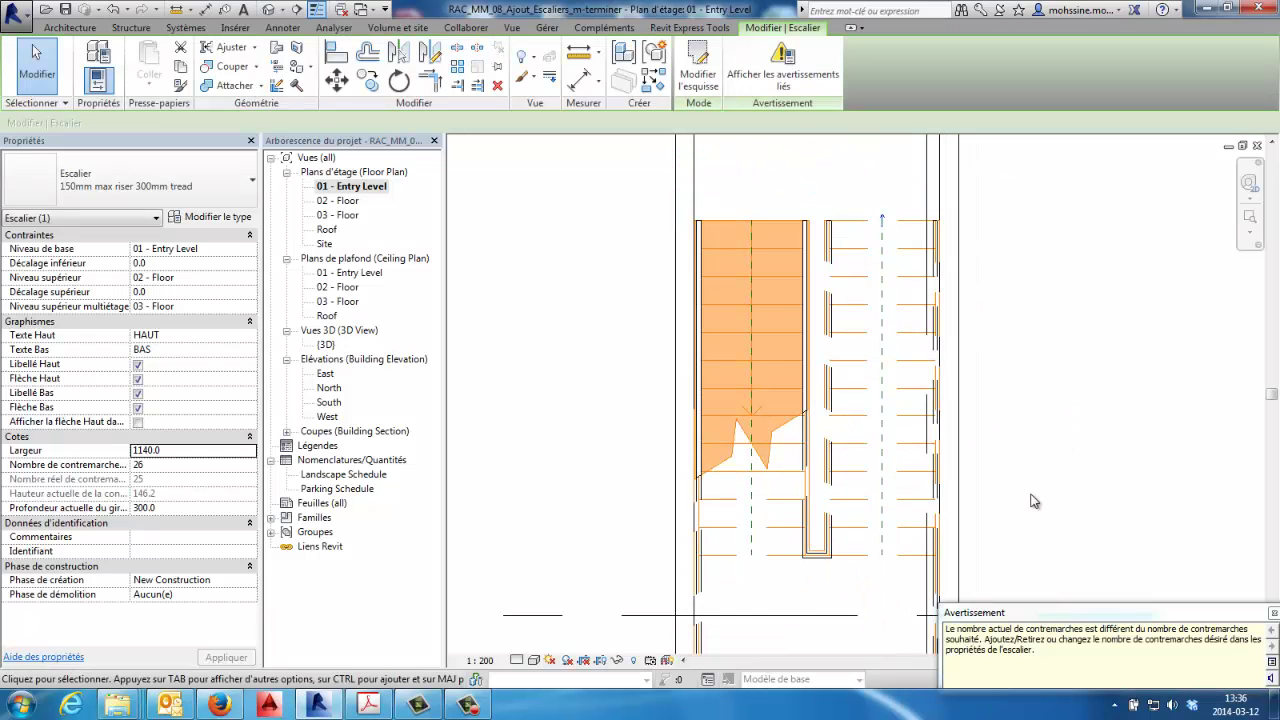
pyautogui.moveTo(1052, 517); pyautogui.dragTo(1002, 386, button='middle')
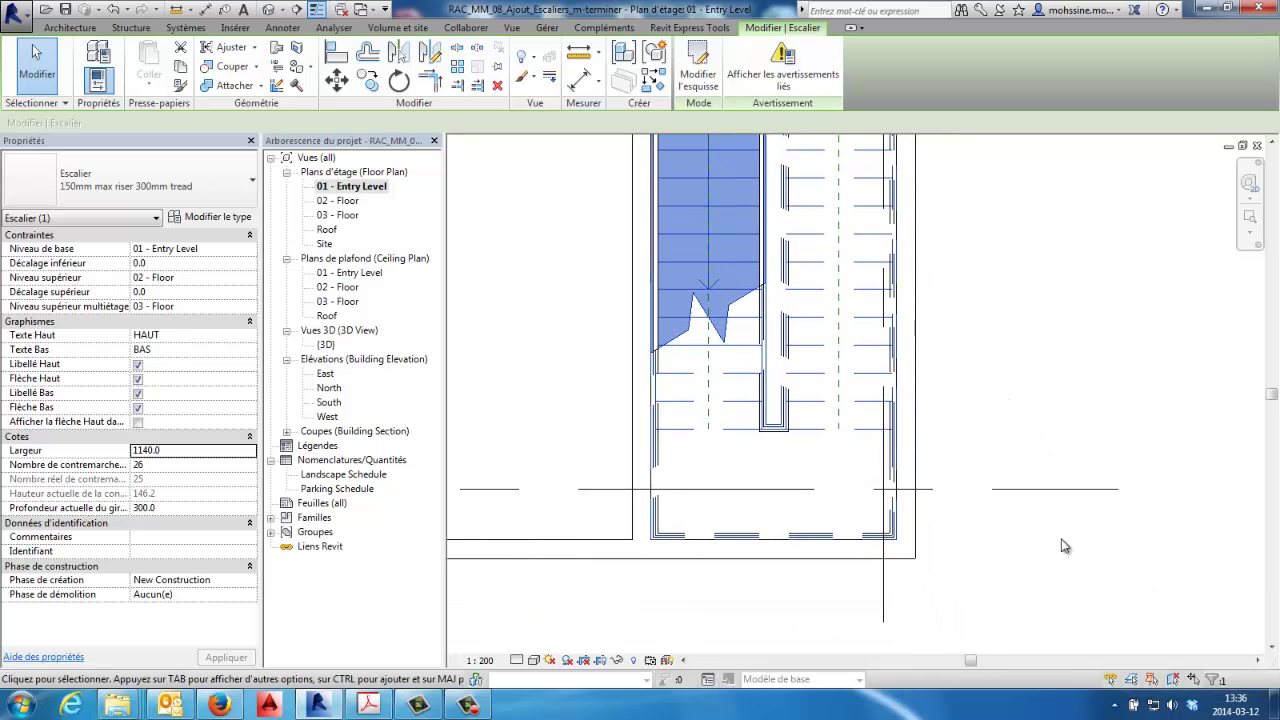
pyautogui.scroll(-1, 996, 448)
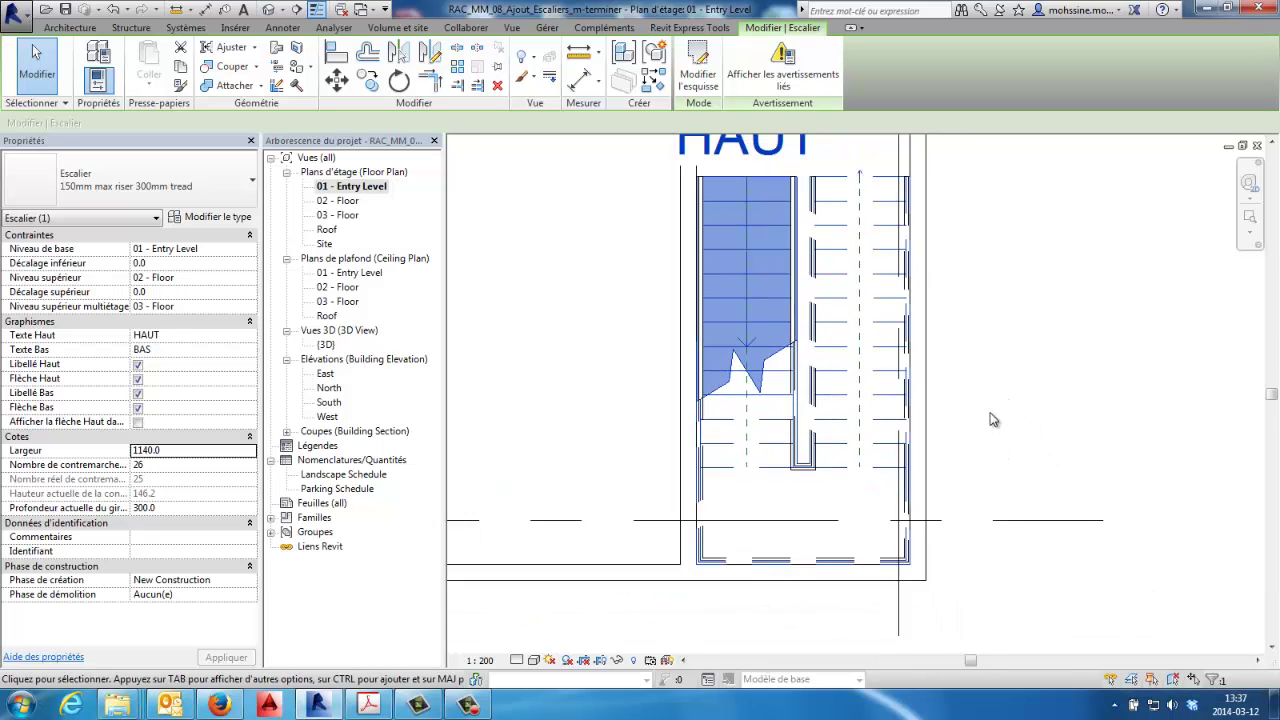
pyautogui.scroll(-1, 1002, 404)
pyautogui.press('Escape')
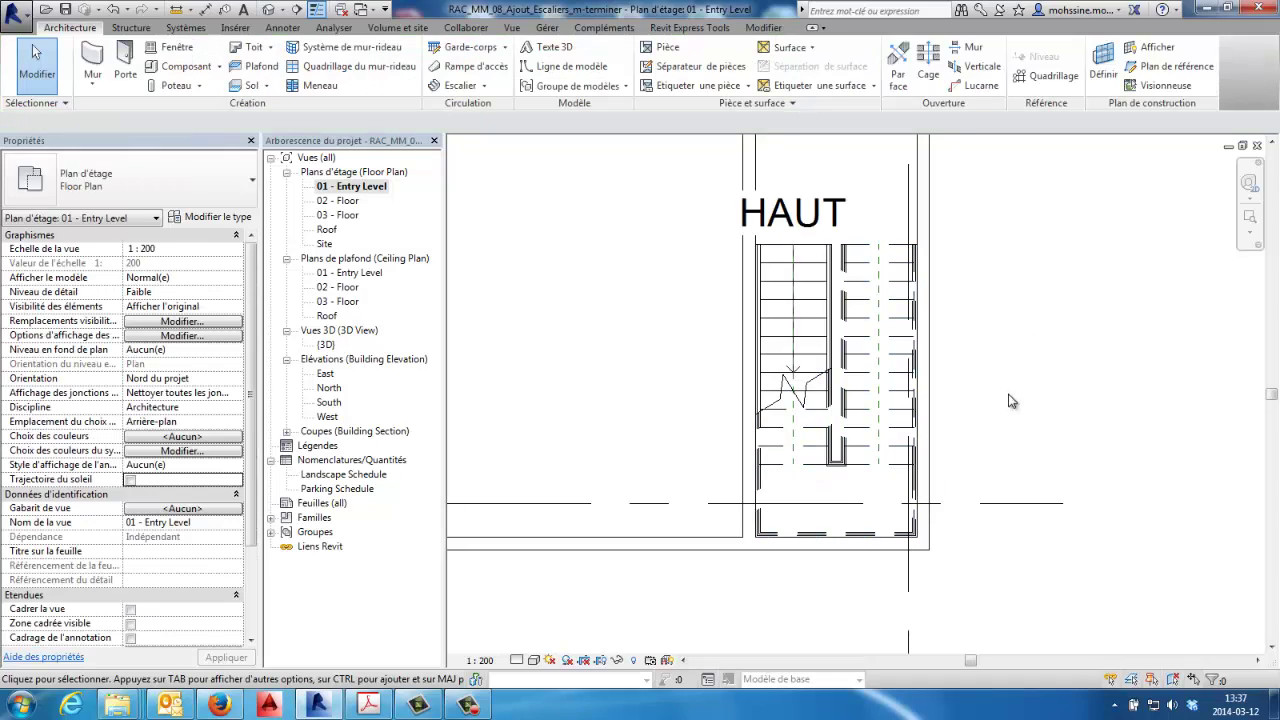
pyautogui.moveTo(1029, 346)
pyautogui.mouseDown(button='middle')
pyautogui.moveTo(1035, 391)
pyautogui.moveTo(1020, 398)
pyautogui.mouseUp(button='middle')
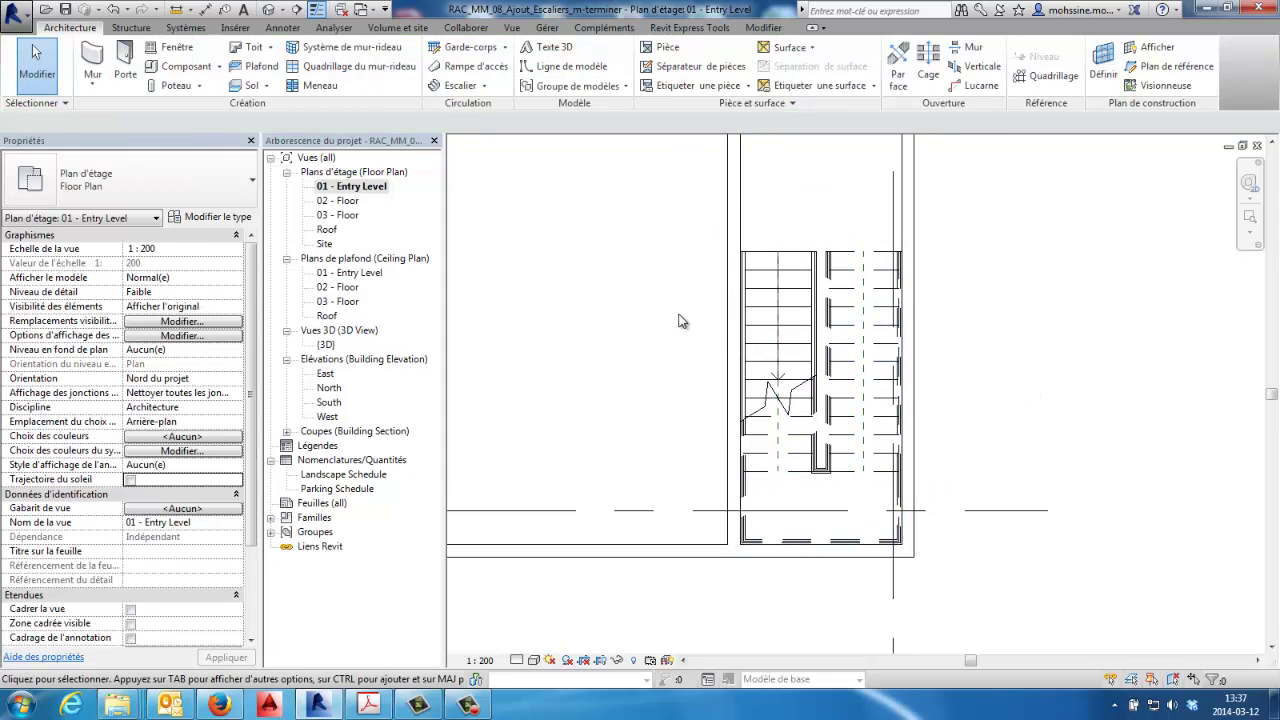
# Step: Open the default 3D view in hidden-line style and select the stair with its railings
pyautogui.click(269, 11)
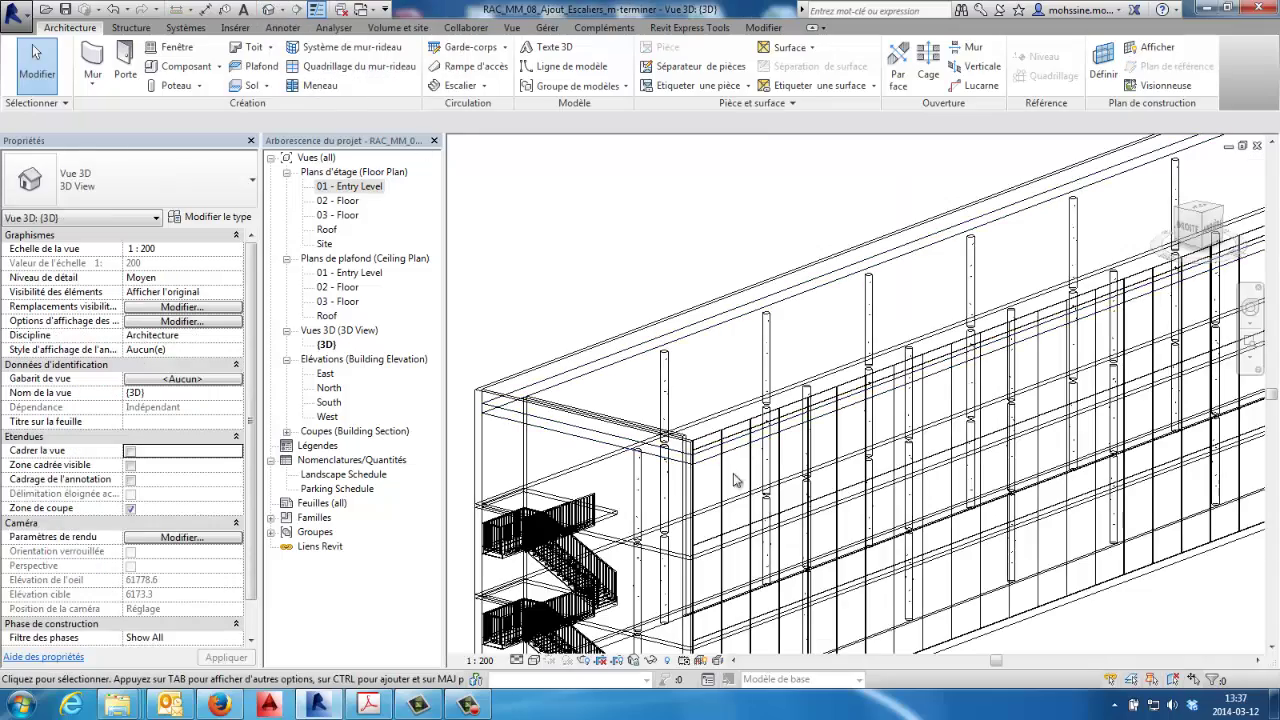
pyautogui.moveTo(560, 420)
pyautogui.keyDown('shift'); pyautogui.mouseDown(button='middle')
pyautogui.moveTo(655, 465)
pyautogui.moveTo(620, 500)
pyautogui.mouseUp(button='middle'); pyautogui.keyUp('shift')
pyautogui.scroll(2, 655, 465)
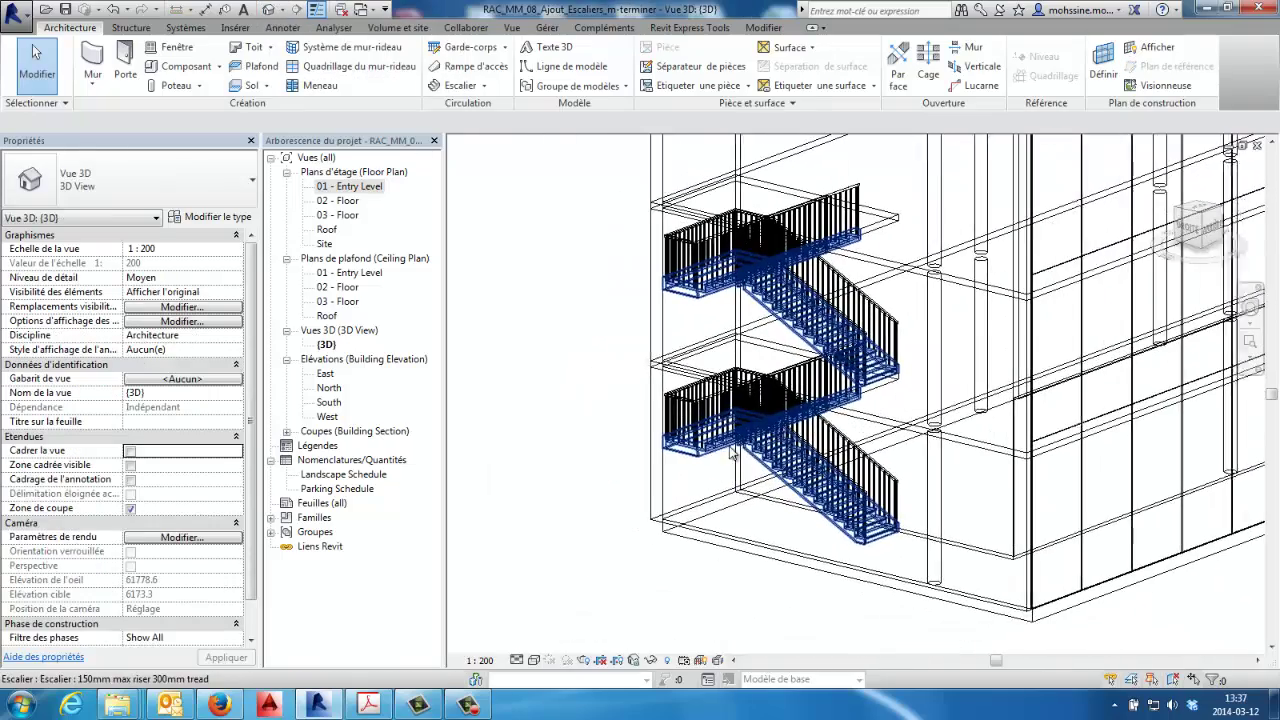
pyautogui.click(533, 660)
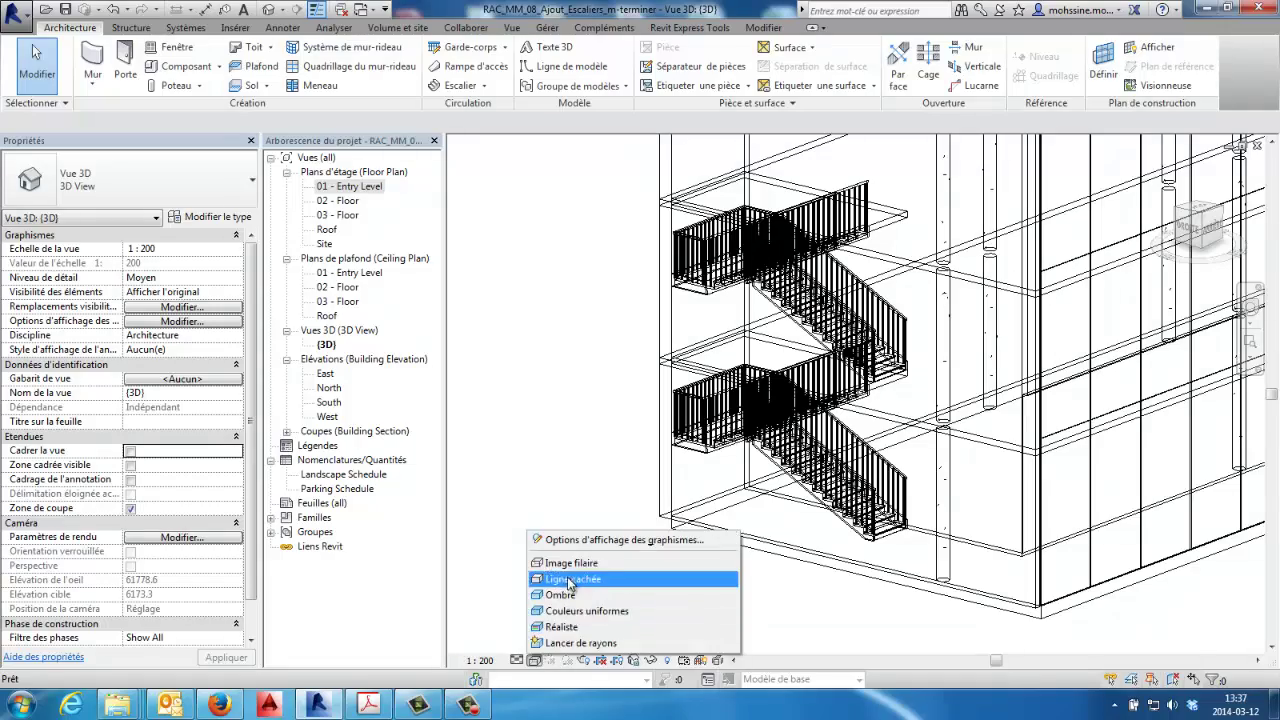
pyautogui.click(580, 563)
pyautogui.scroll(3, 727, 462)
pyautogui.scroll(2, 727, 462)
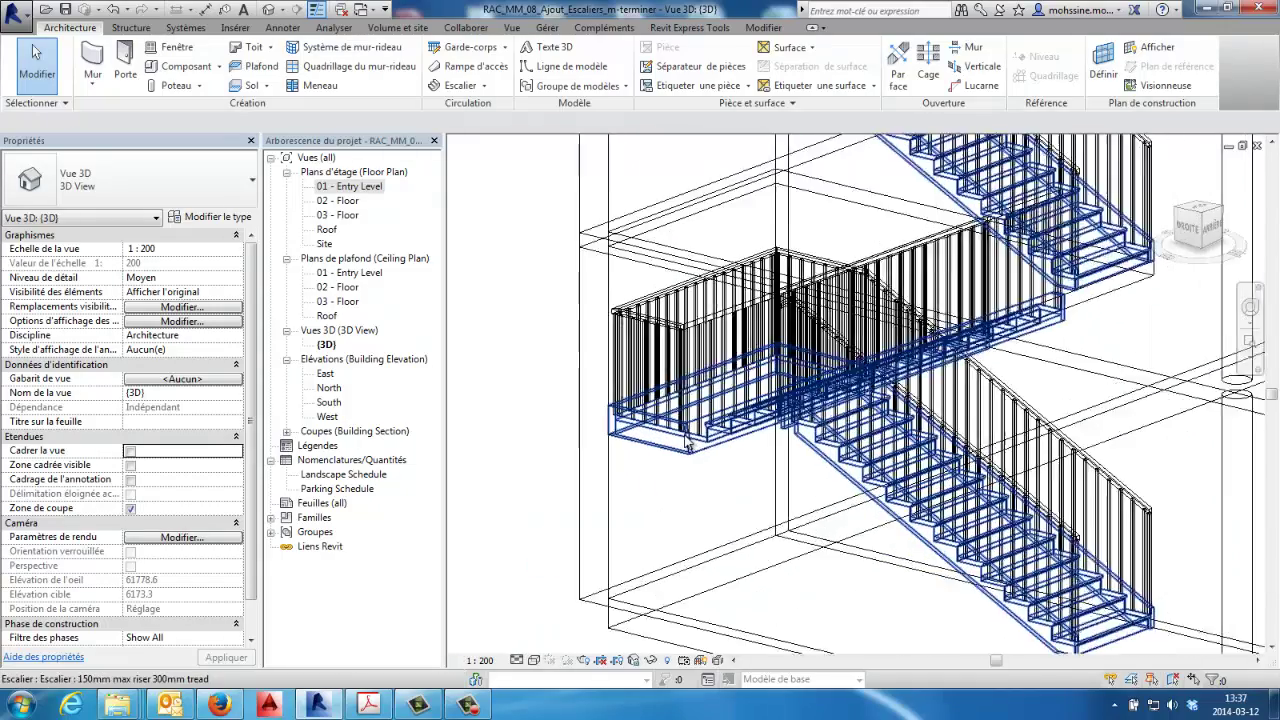
pyautogui.scroll(1, 1013, 517)
pyautogui.click(1013, 517)
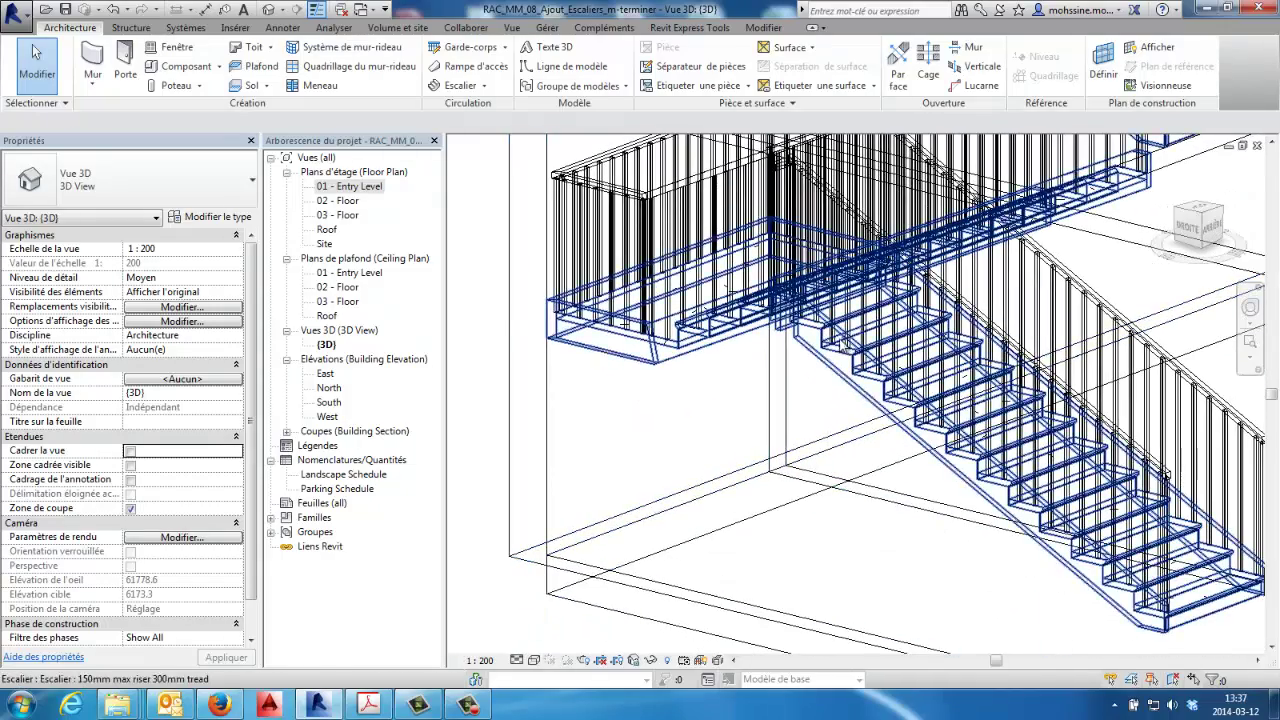
# Step: Switch to the DROITE right-side view and select the left stair's 1100mm railing
pyautogui.keyDown('shift'); pyautogui.moveTo(676, 423); pyautogui.dragTo(985, 407, button='middle'); pyautogui.keyUp('shift')
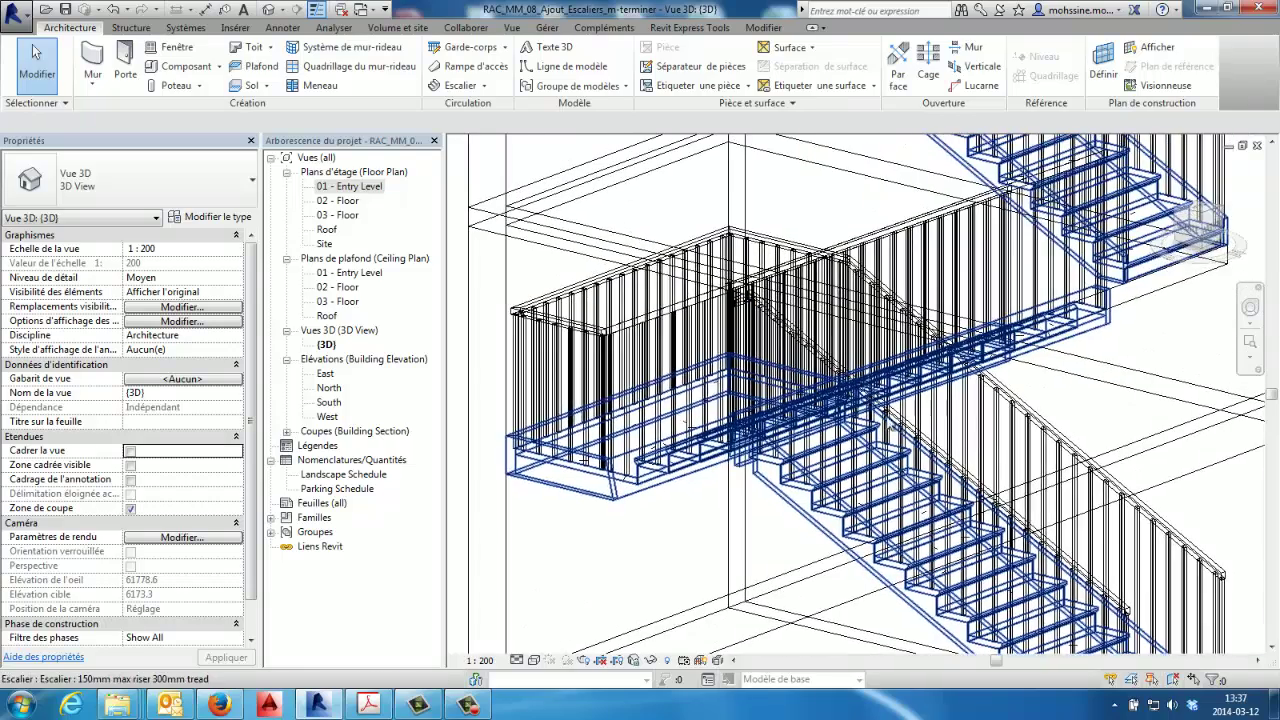
pyautogui.scroll(1, 985, 407)
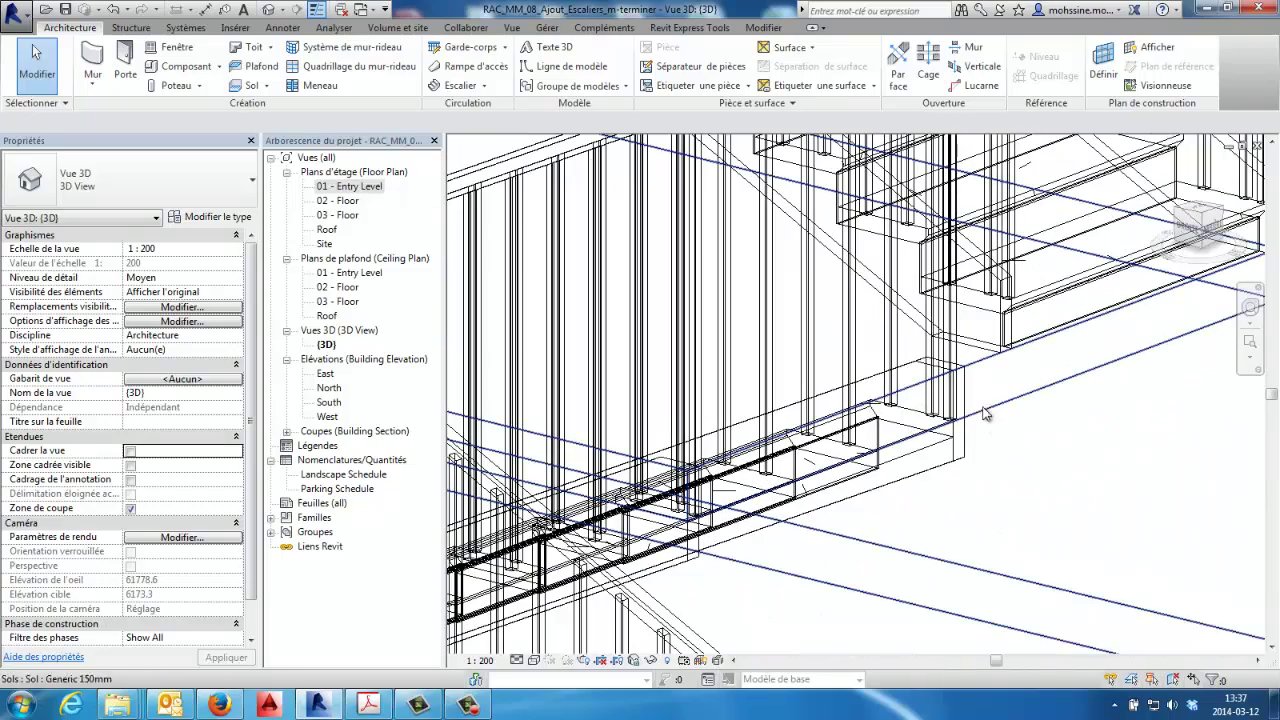
pyautogui.scroll(-2, 960, 432)
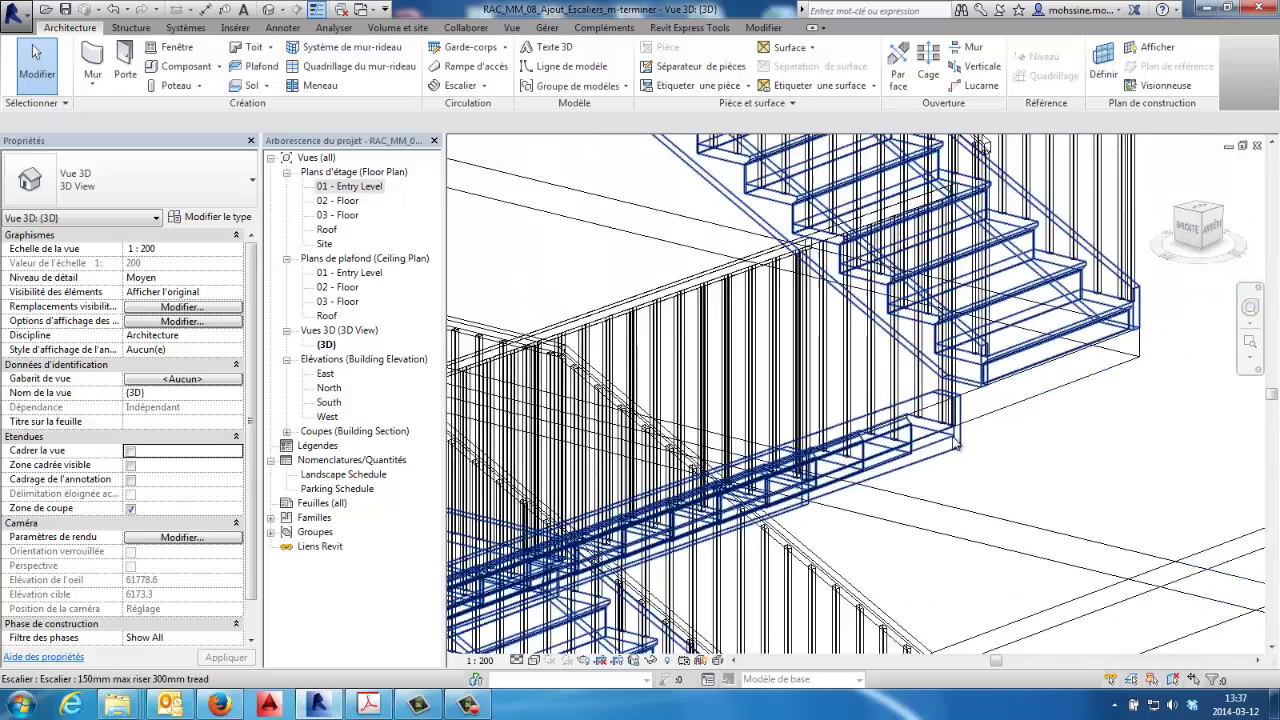
pyautogui.scroll(-2, 960, 432)
pyautogui.scroll(-1, 960, 432)
pyautogui.click(1188, 228)
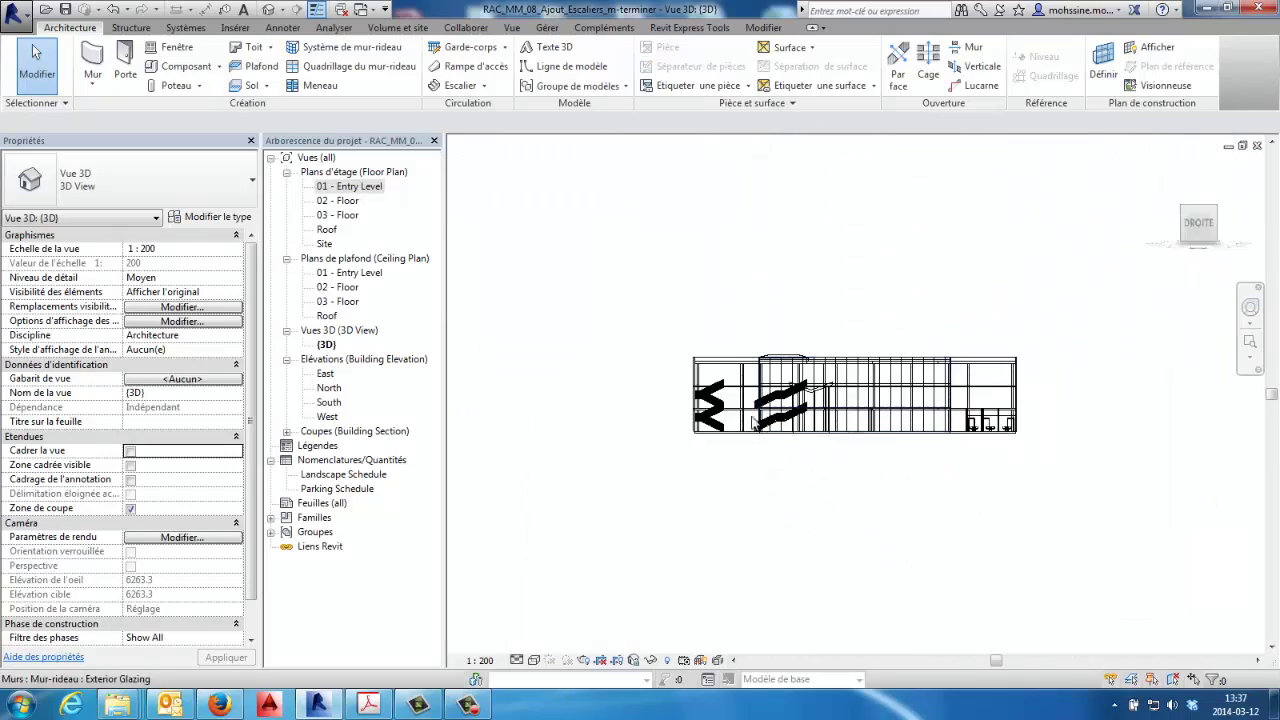
pyautogui.scroll(2, 730, 440)
pyautogui.scroll(2, 730, 440)
pyautogui.scroll(2, 730, 440)
pyautogui.scroll(2, 731, 441)
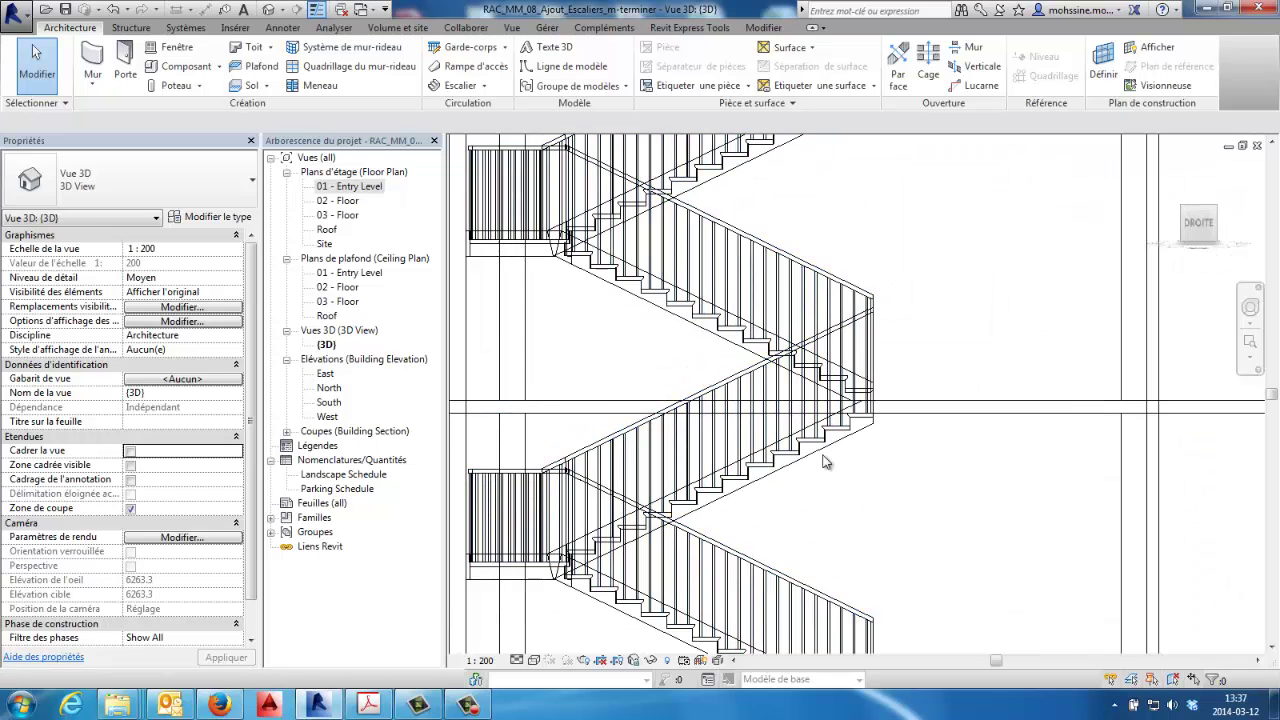
pyautogui.scroll(2, 790, 400)
pyautogui.scroll(2, 845, 365)
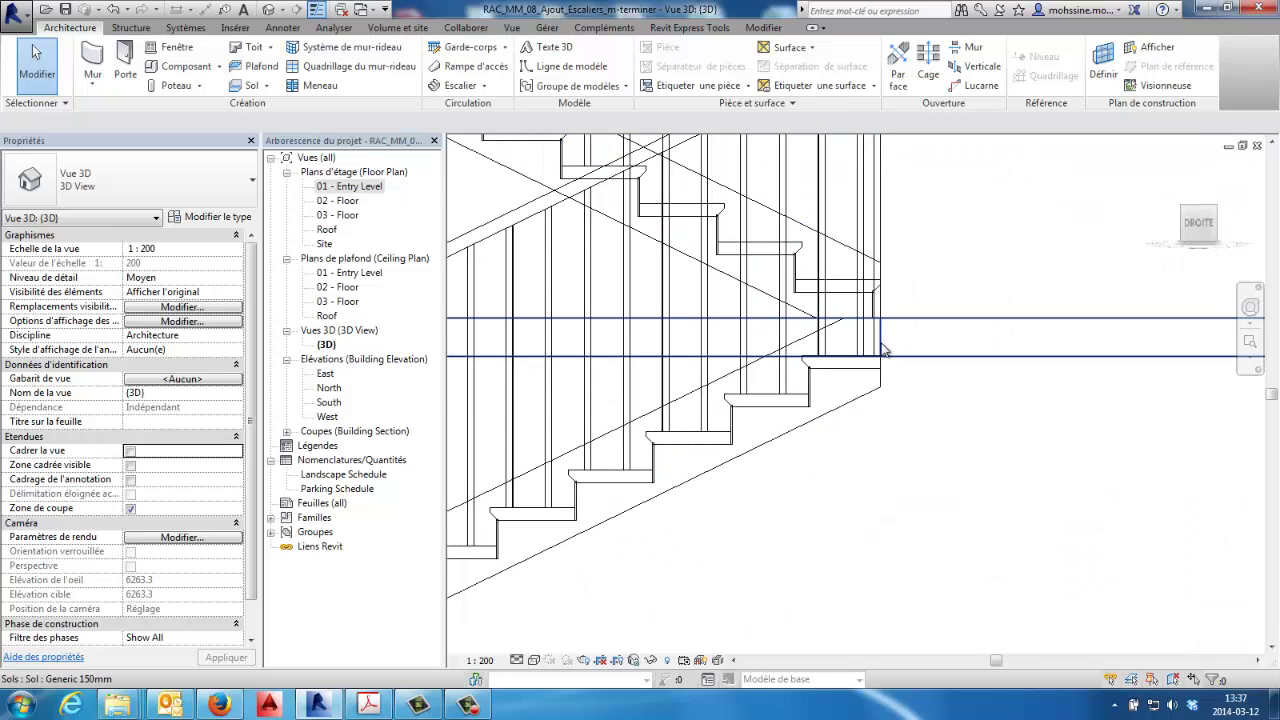
pyautogui.scroll(-2, 868, 495)
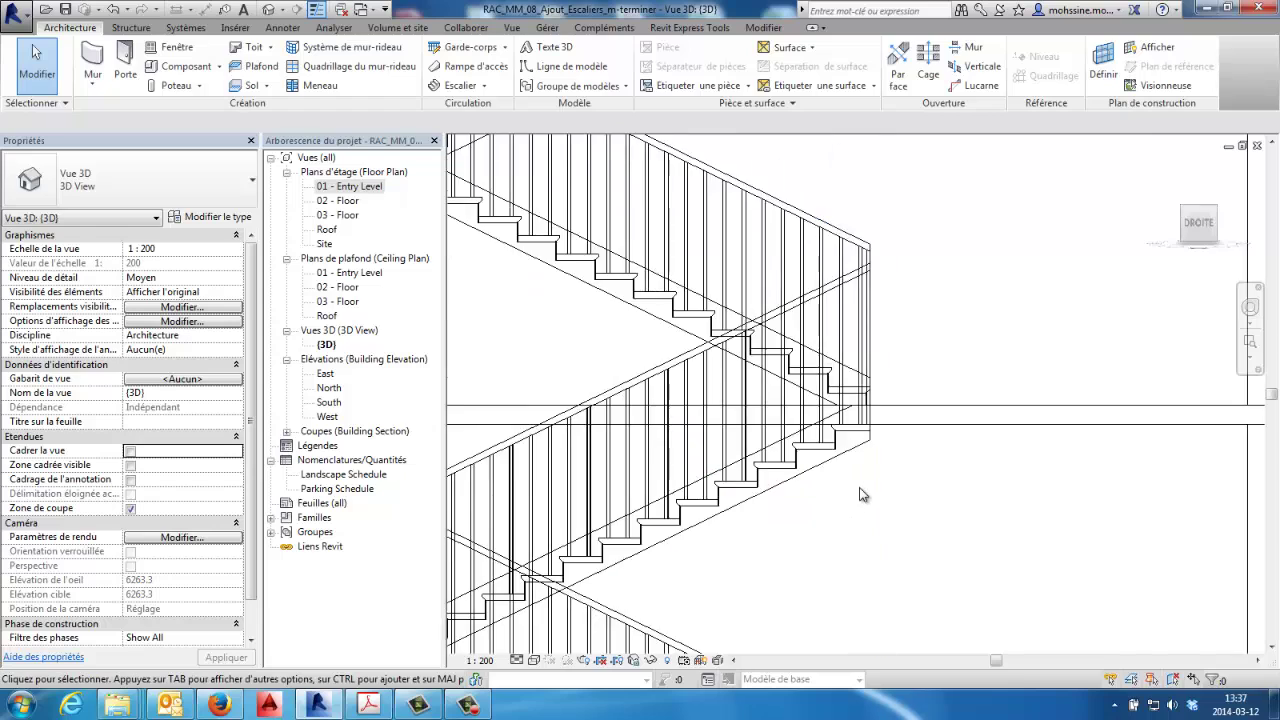
pyautogui.scroll(-2, 862, 495)
pyautogui.scroll(-2, 860, 497)
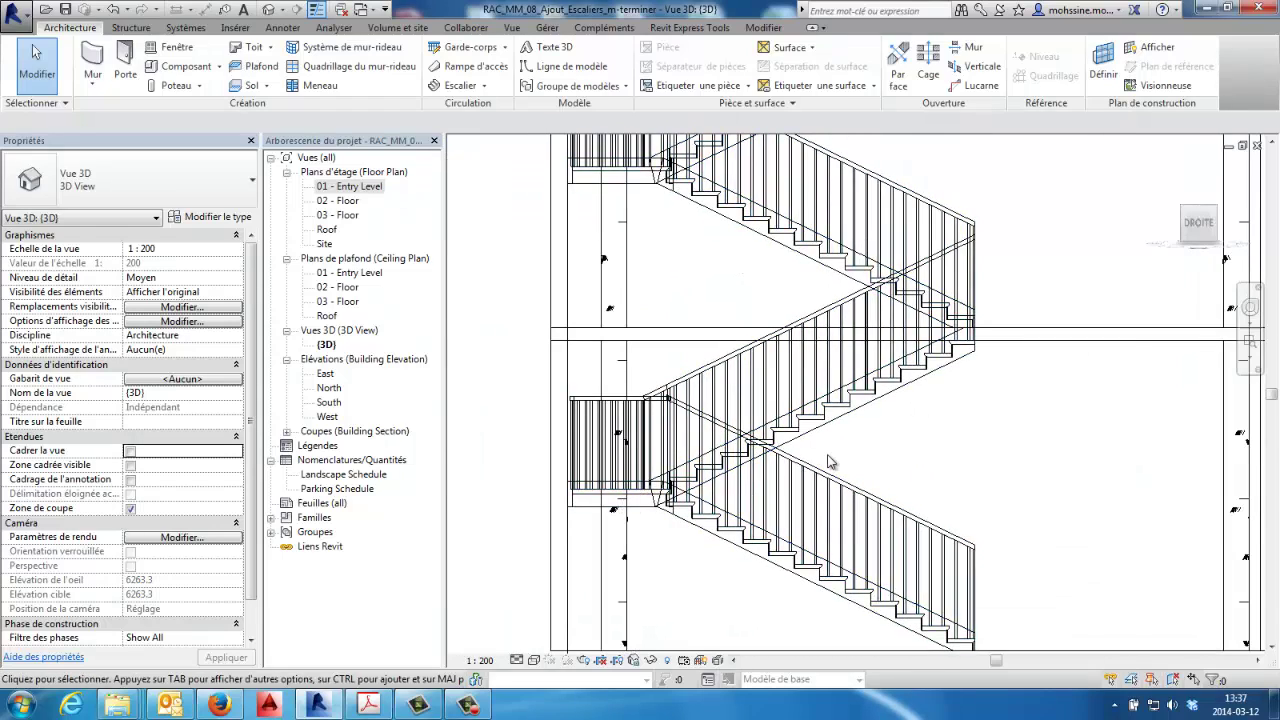
pyautogui.scroll(-2, 933, 475)
pyautogui.scroll(-2, 980, 478)
pyautogui.scroll(-2, 900, 517)
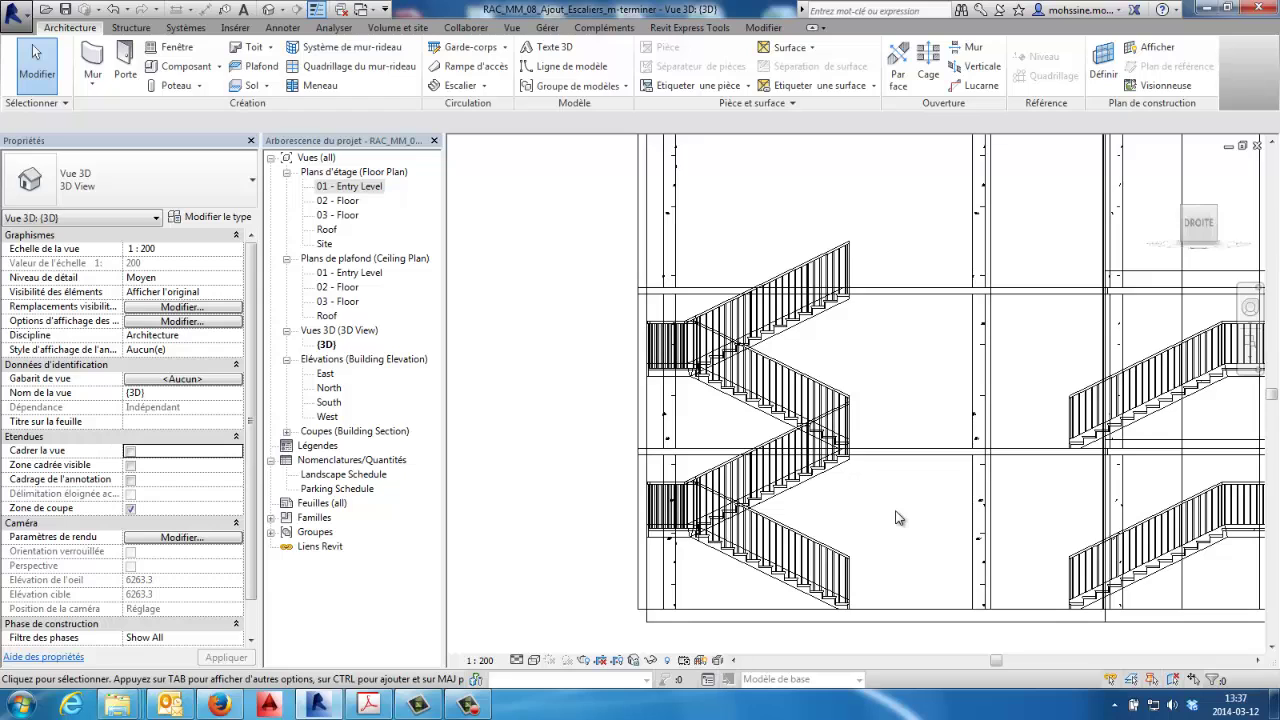
pyautogui.click(783, 470)
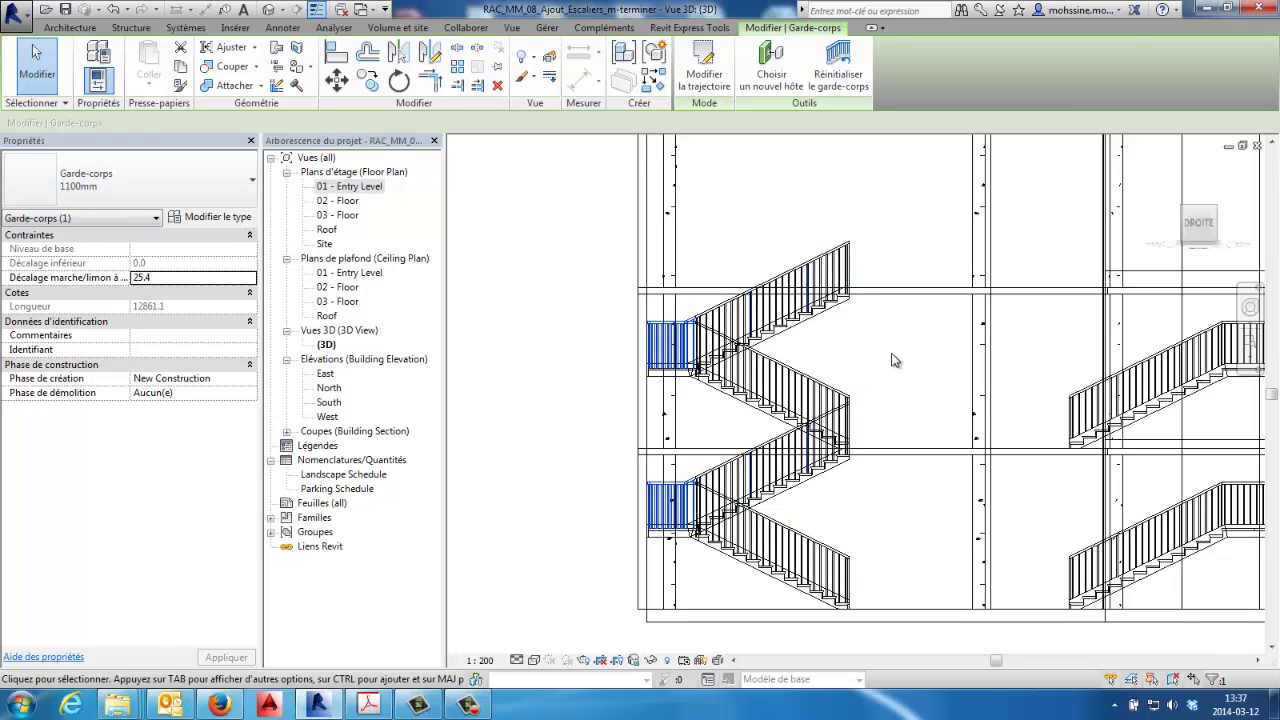
# Step: Select all railing instances in the entire project and switch them to the 900mm Pipe type
pyautogui.click(603, 283)
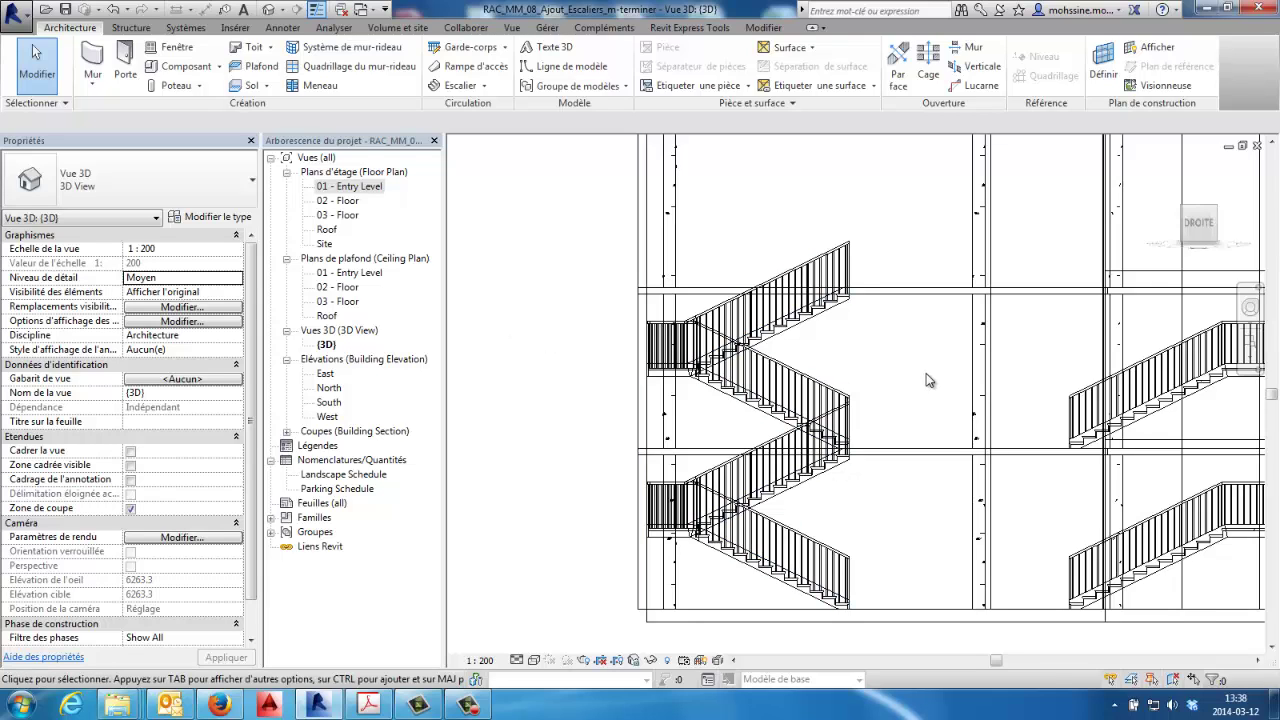
pyautogui.click(750, 378)
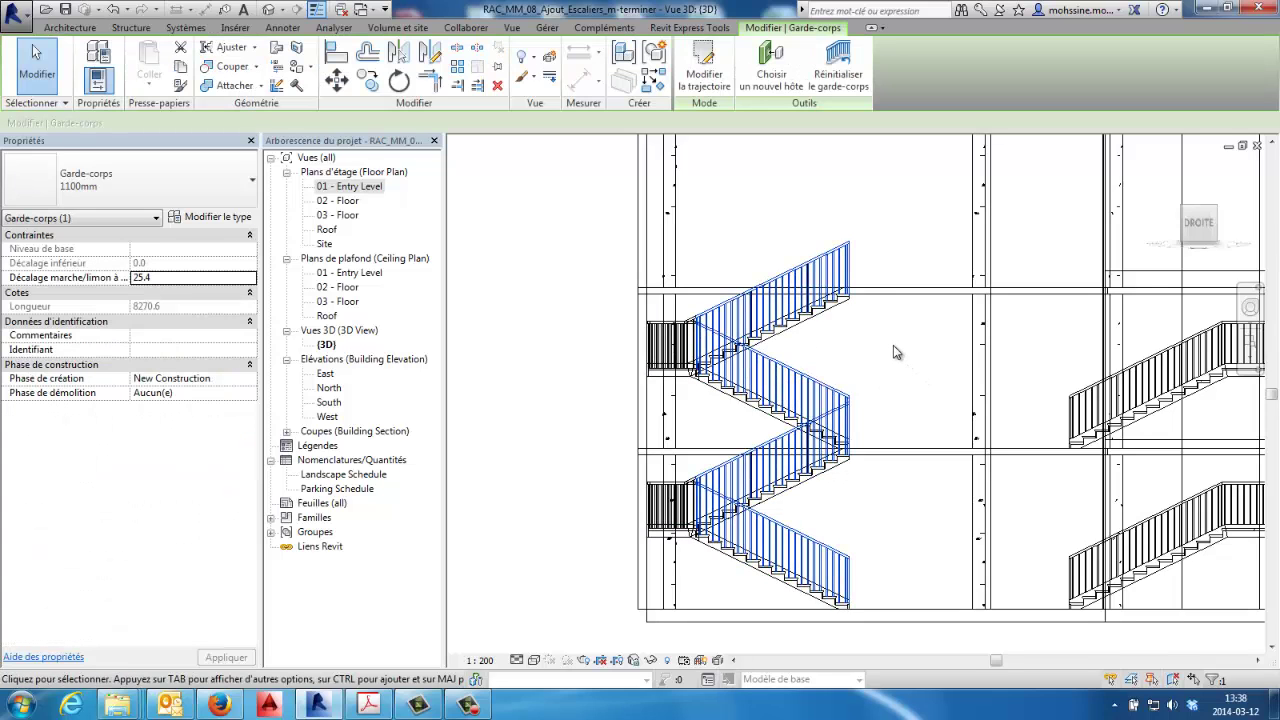
pyautogui.rightClick(893, 345)
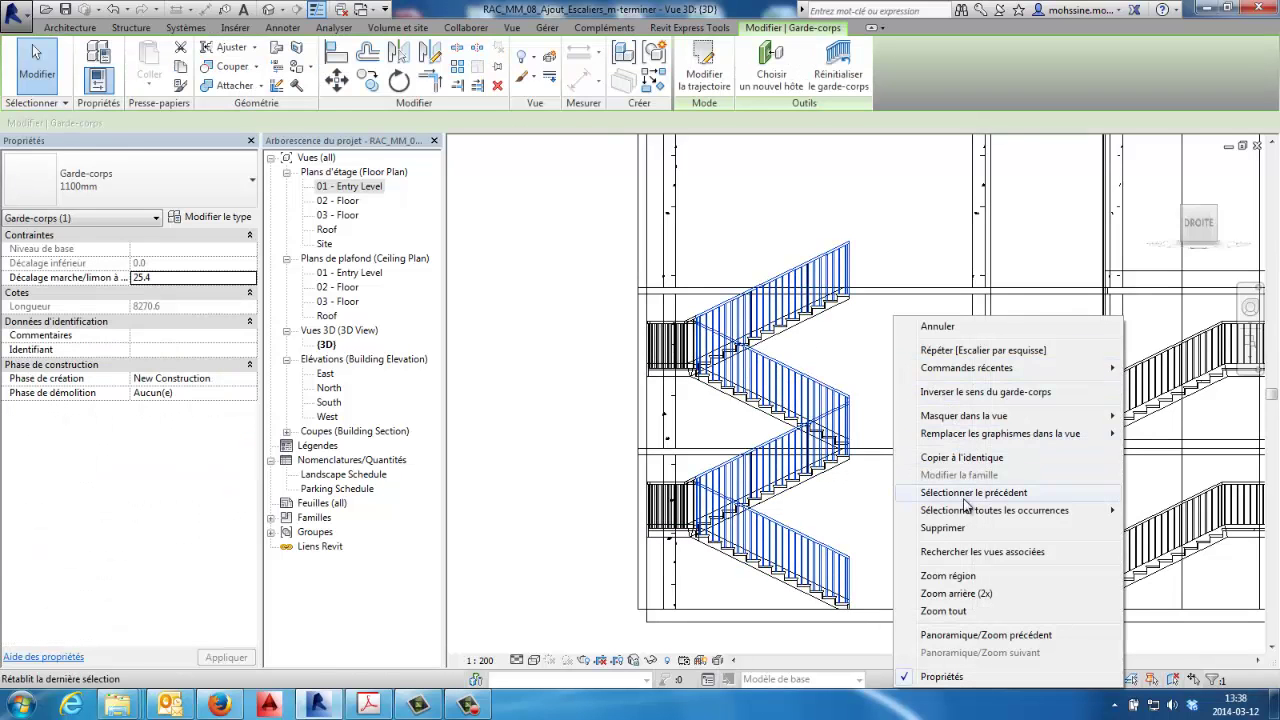
pyautogui.moveTo(994, 510)
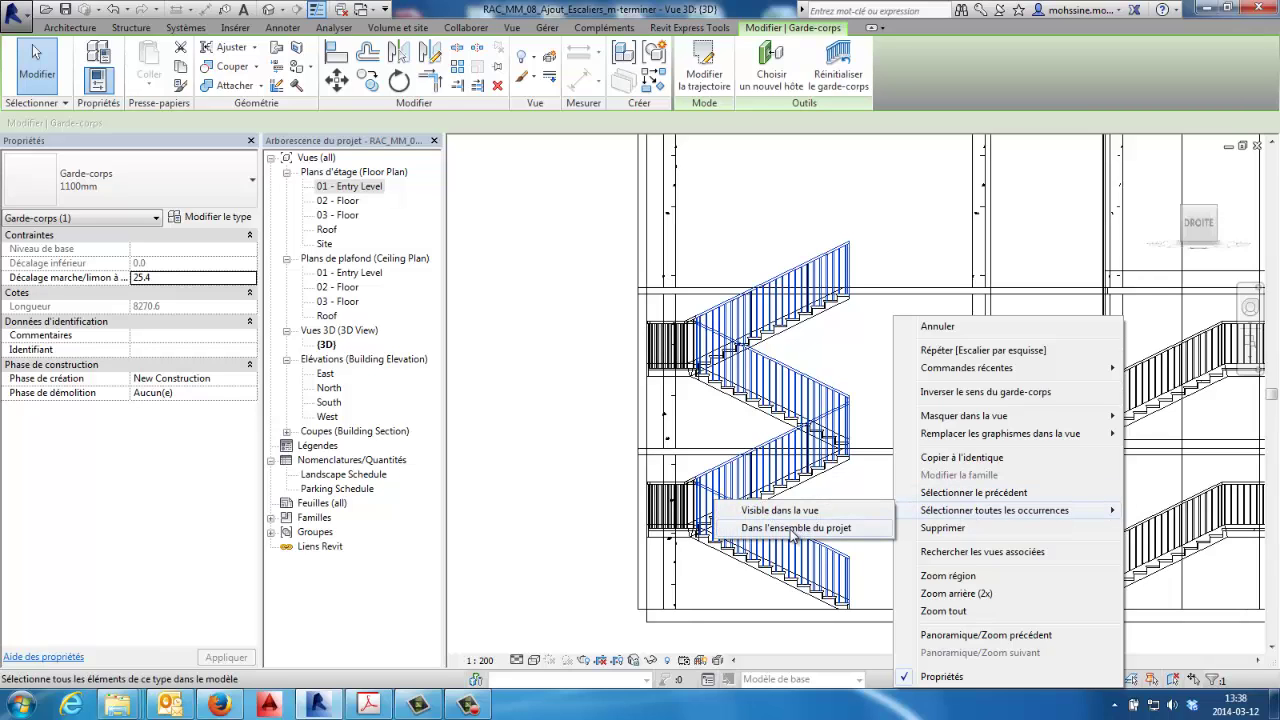
pyautogui.click(791, 528)
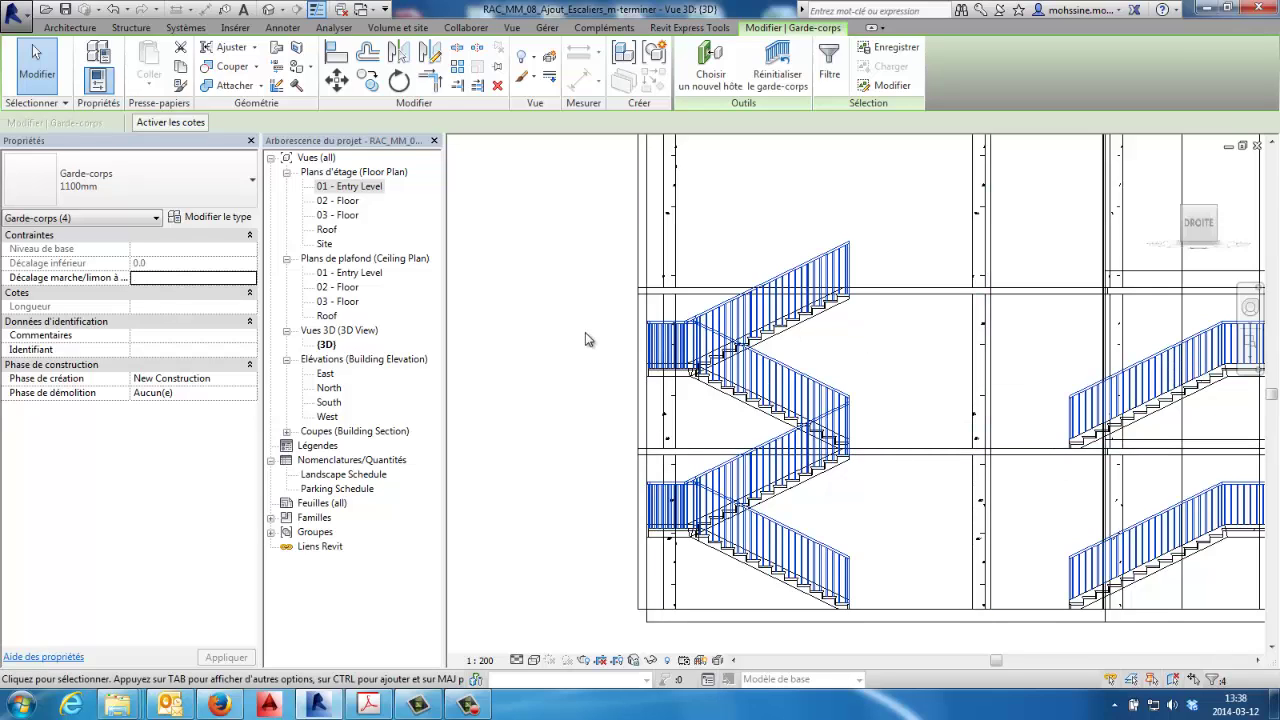
pyautogui.click(192, 196)
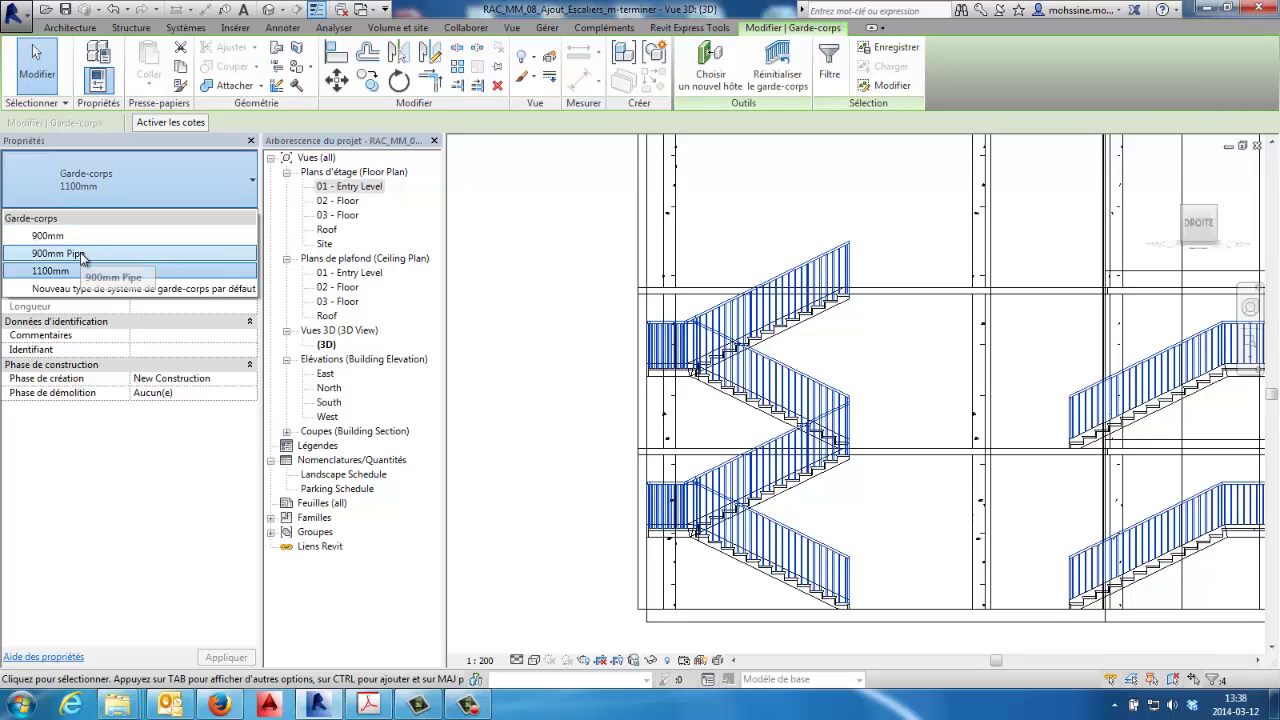
pyautogui.click(82, 254)
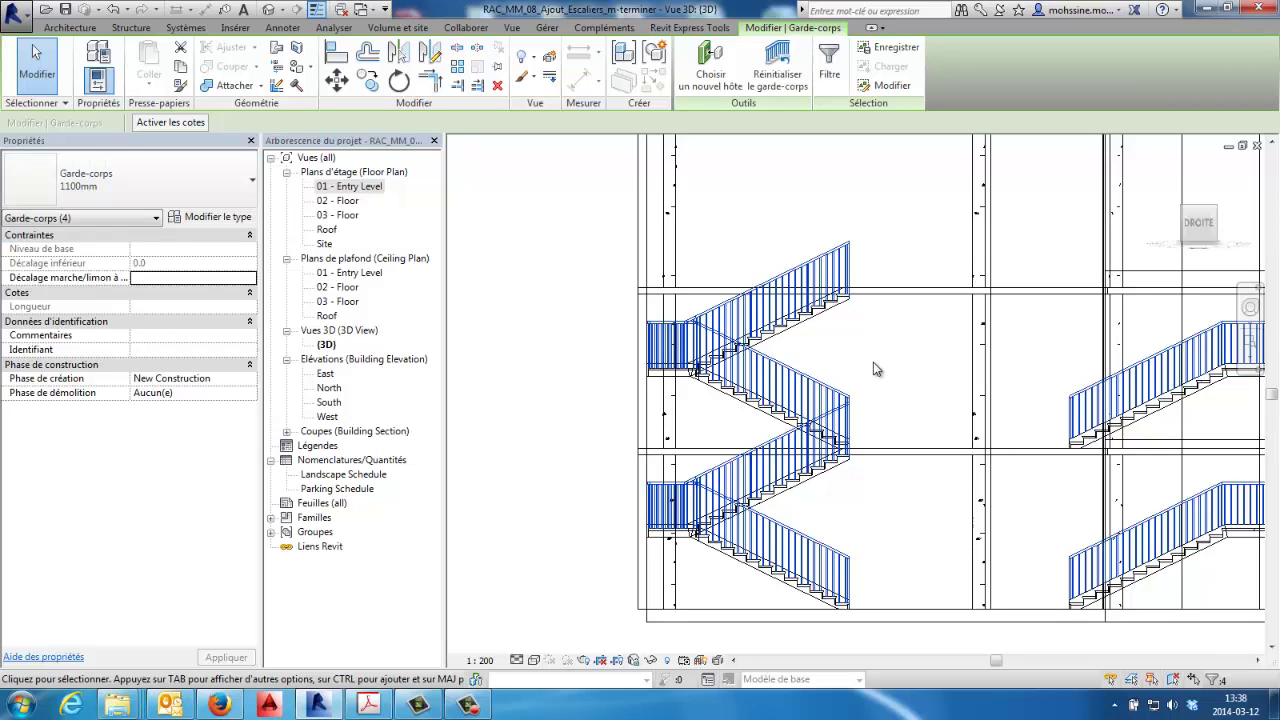
pyautogui.click(556, 394)
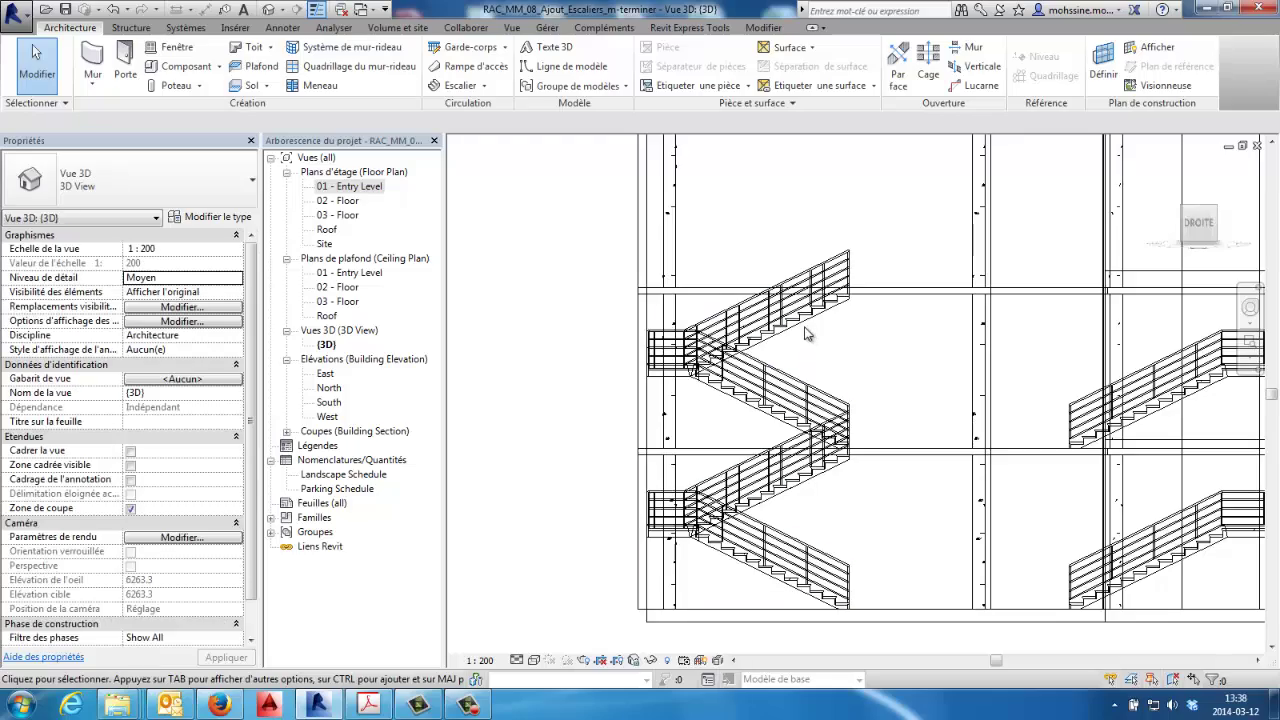
pyautogui.scroll(3, 800, 320)
pyautogui.scroll(-2, 1017, 429)
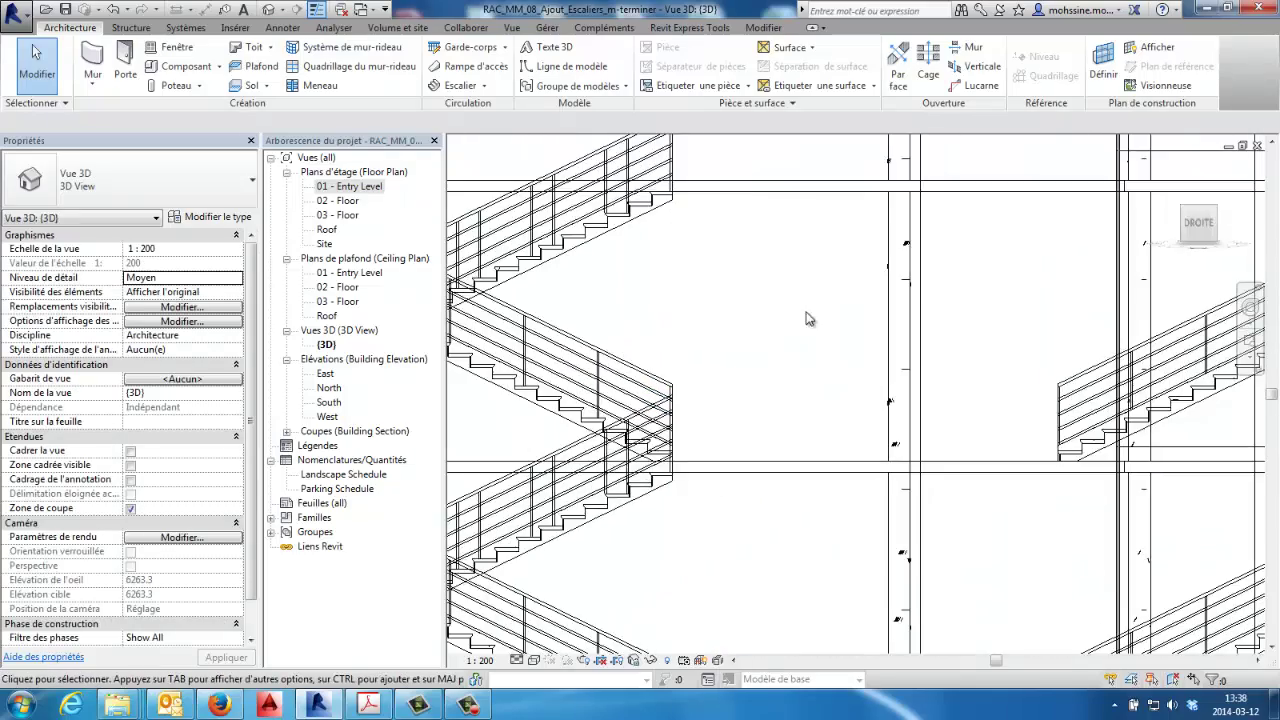
pyautogui.moveTo(1017, 429); pyautogui.dragTo(1007, 370, button='middle')
pyautogui.scroll(-1, 1007, 370)
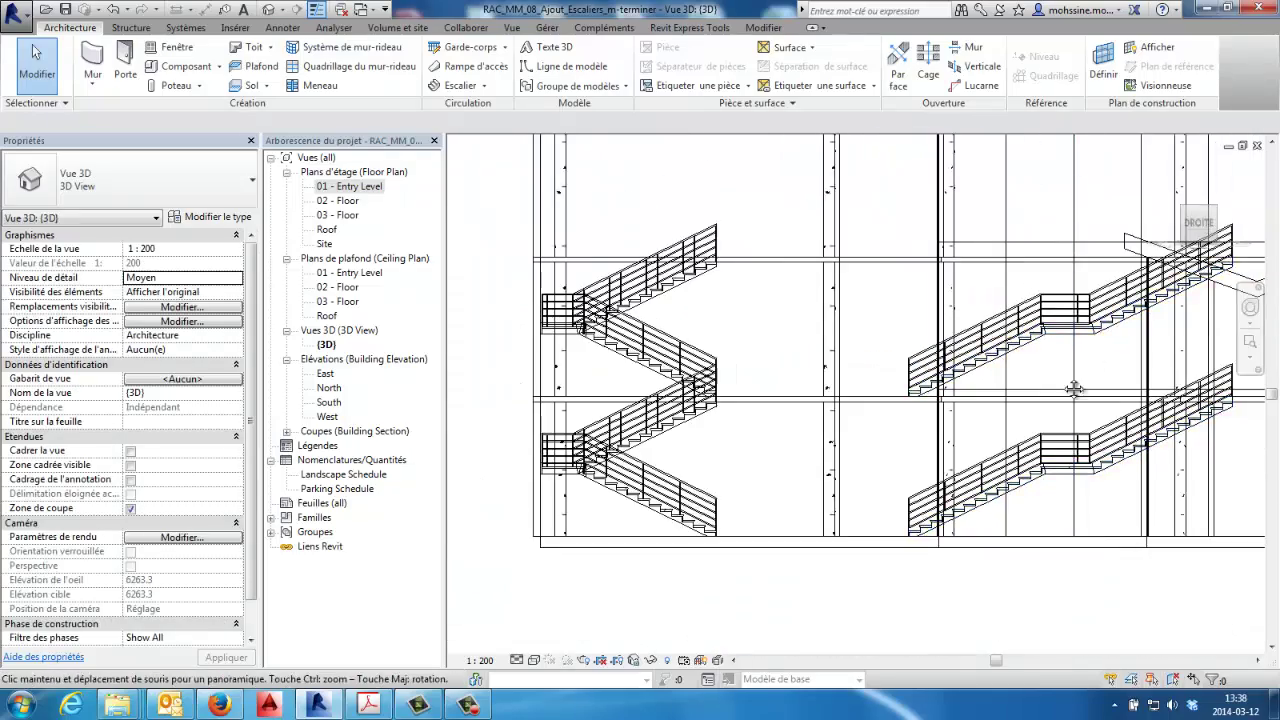
pyautogui.scroll(-1, 1007, 370)
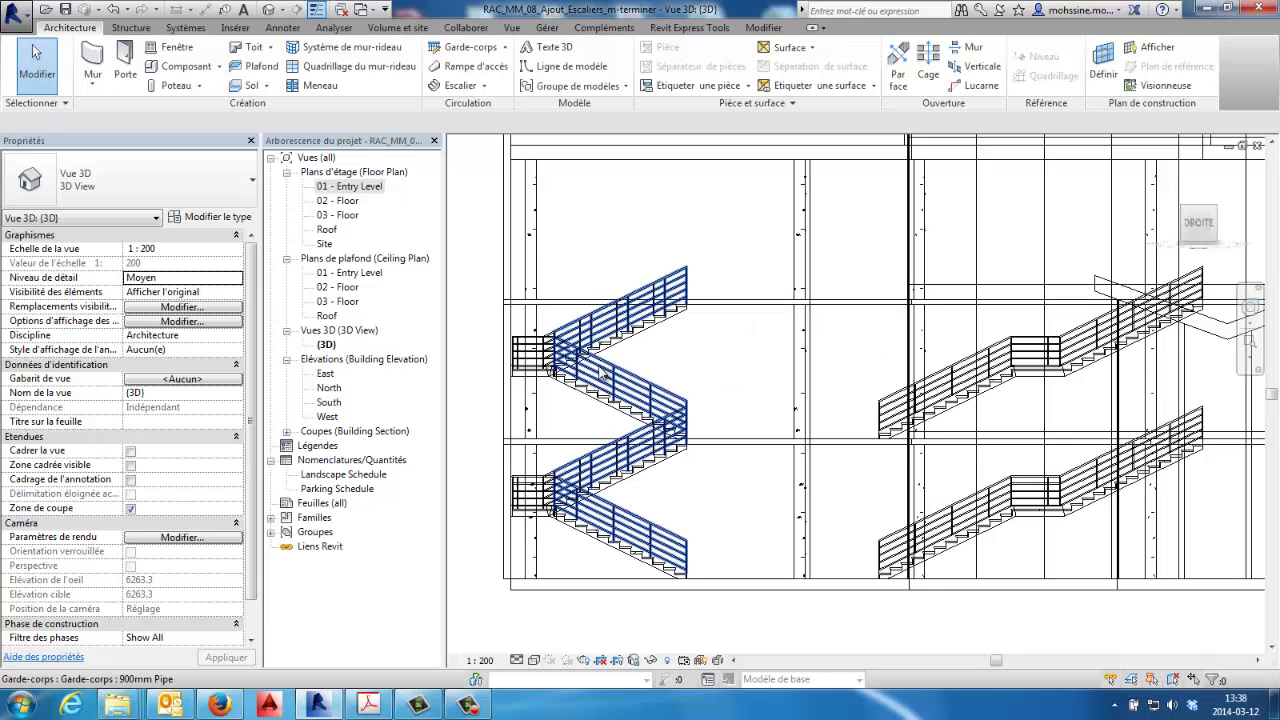
# Step: Duplicate the left stair's 900mm Pipe railing type as 'Handrail-Pipe All Mounted'
pyautogui.click(602, 373)
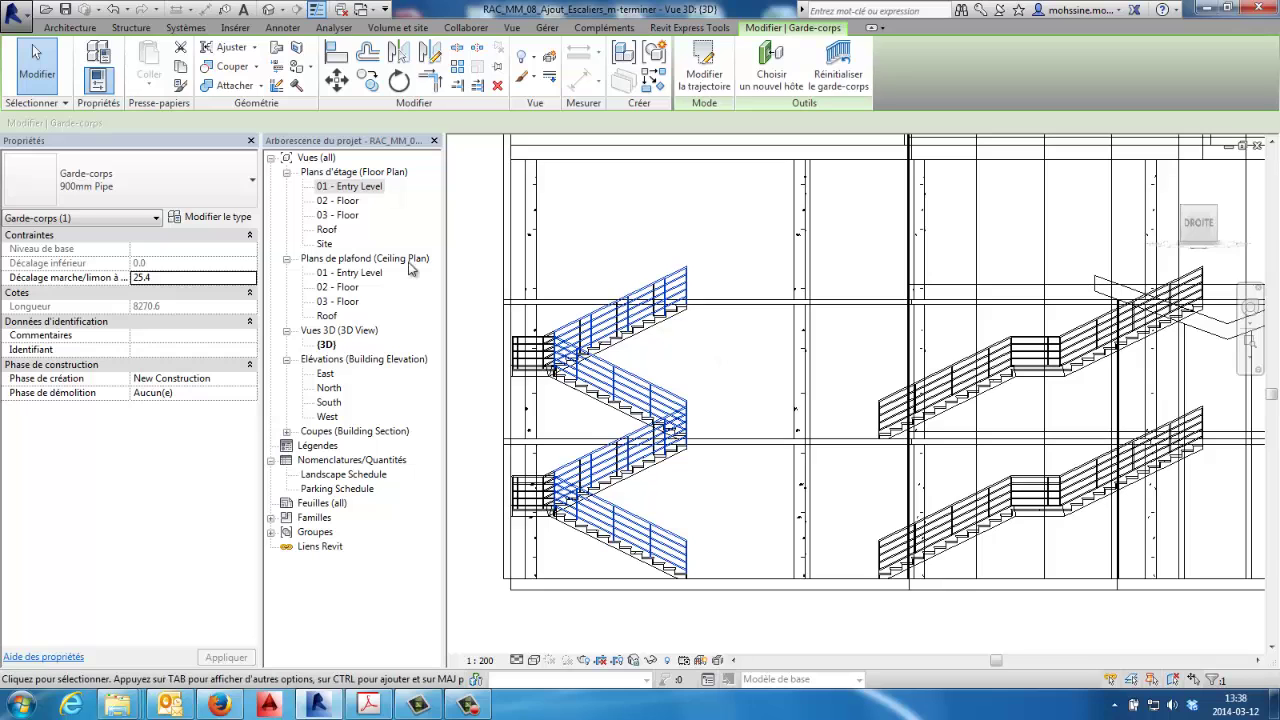
pyautogui.click(235, 217)
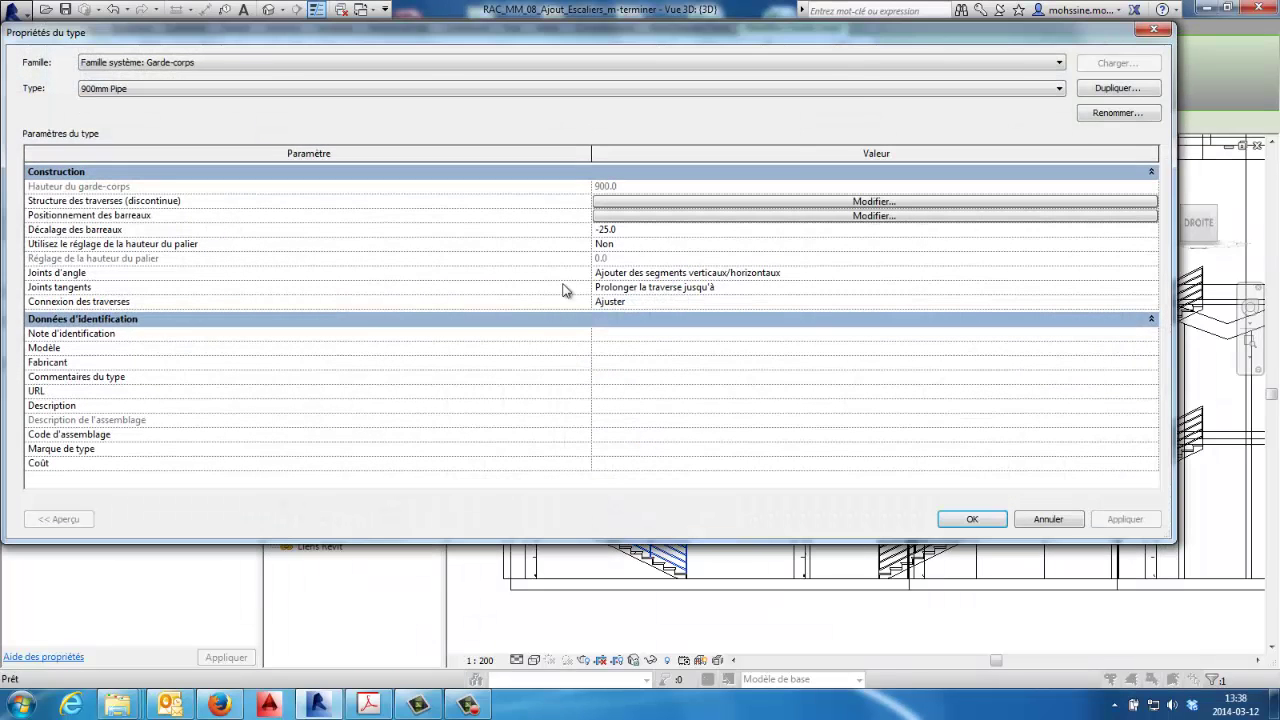
pyautogui.moveTo(1172, 538); pyautogui.dragTo(845, 634)
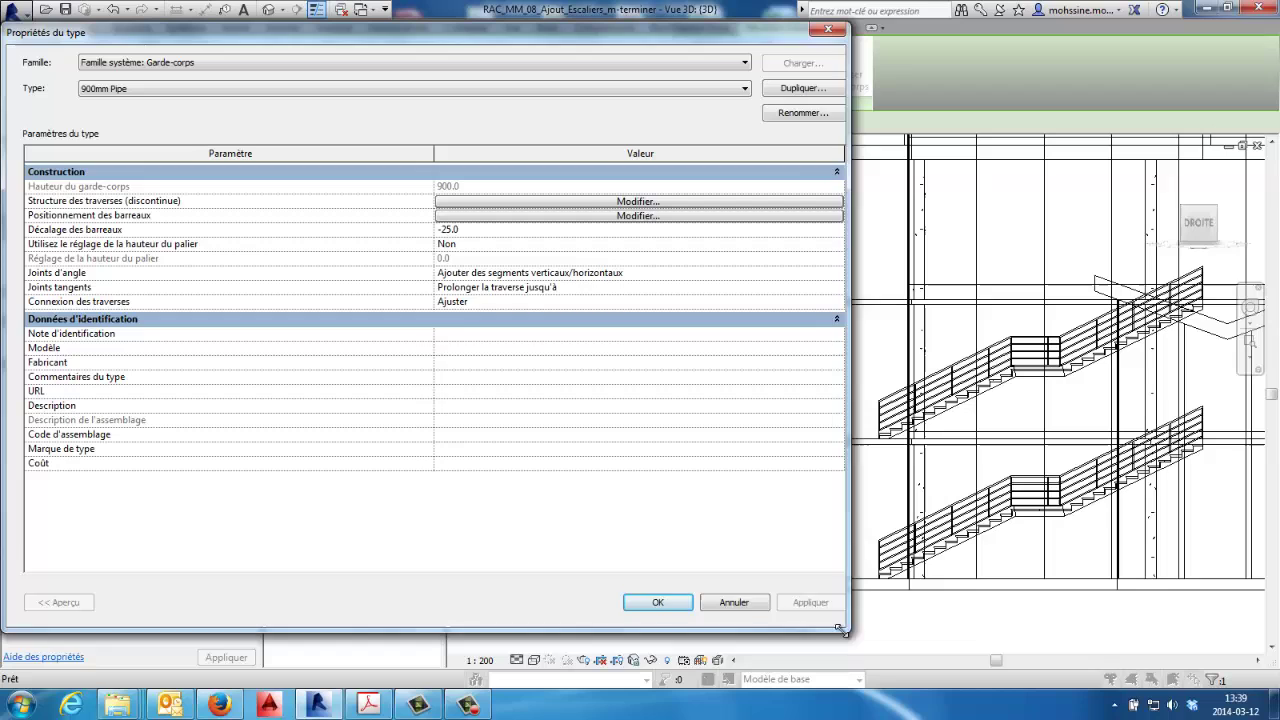
pyautogui.click(788, 89)
pyautogui.moveTo(706, 297); pyautogui.dragTo(825, 294)
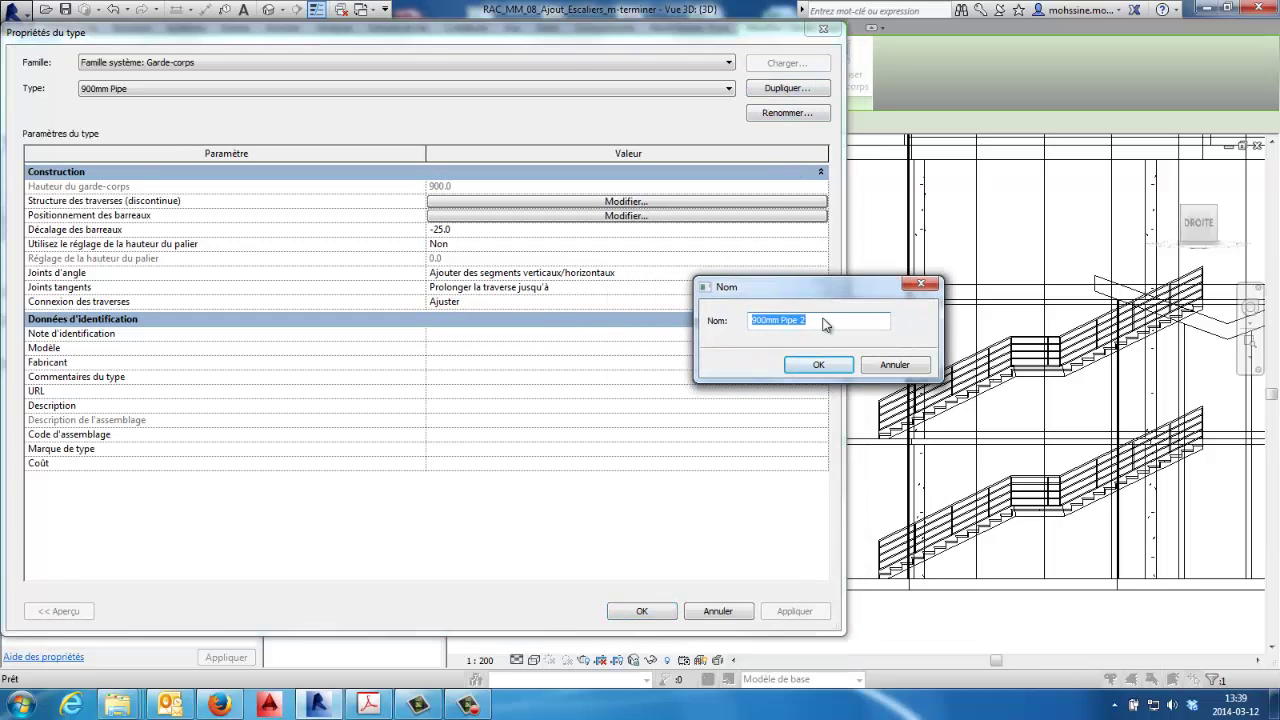
pyautogui.press('BackSpace')
pyautogui.write('-Pipe A')
pyautogui.write('ll M')
pyautogui.write('ounted')
pyautogui.press('Return')
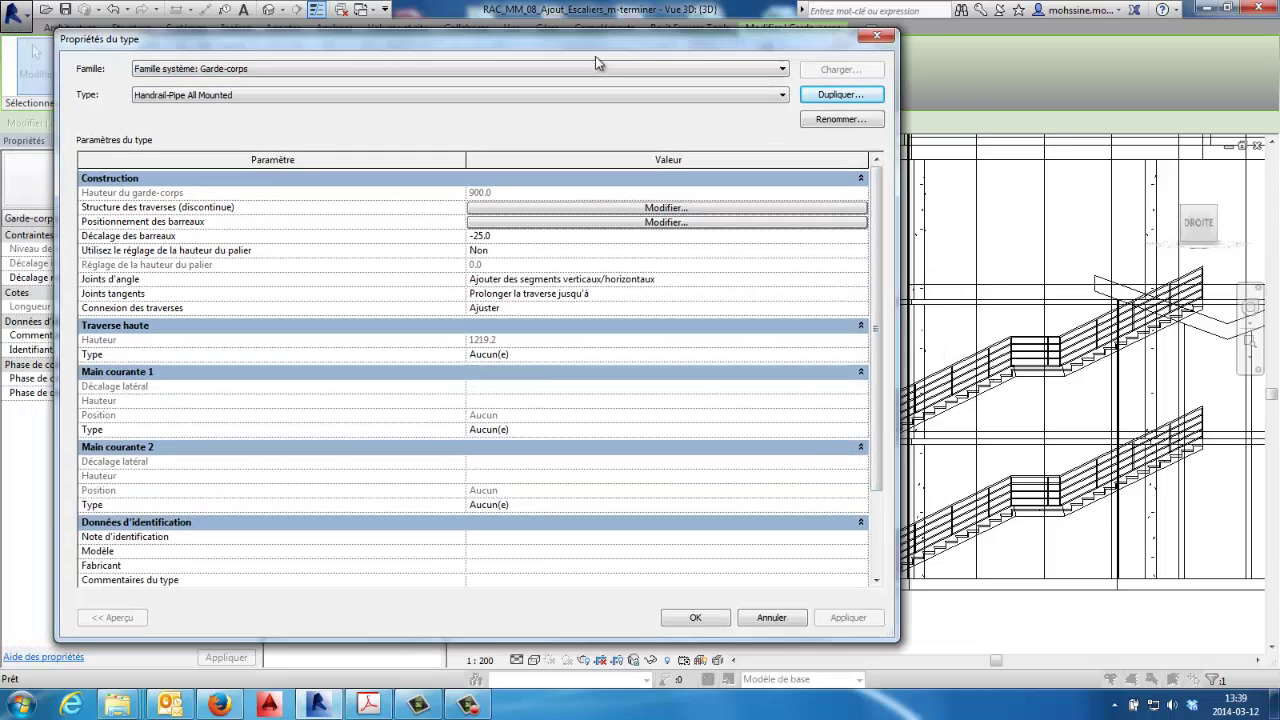
pyautogui.moveTo(500, 47); pyautogui.dragTo(620, 64)
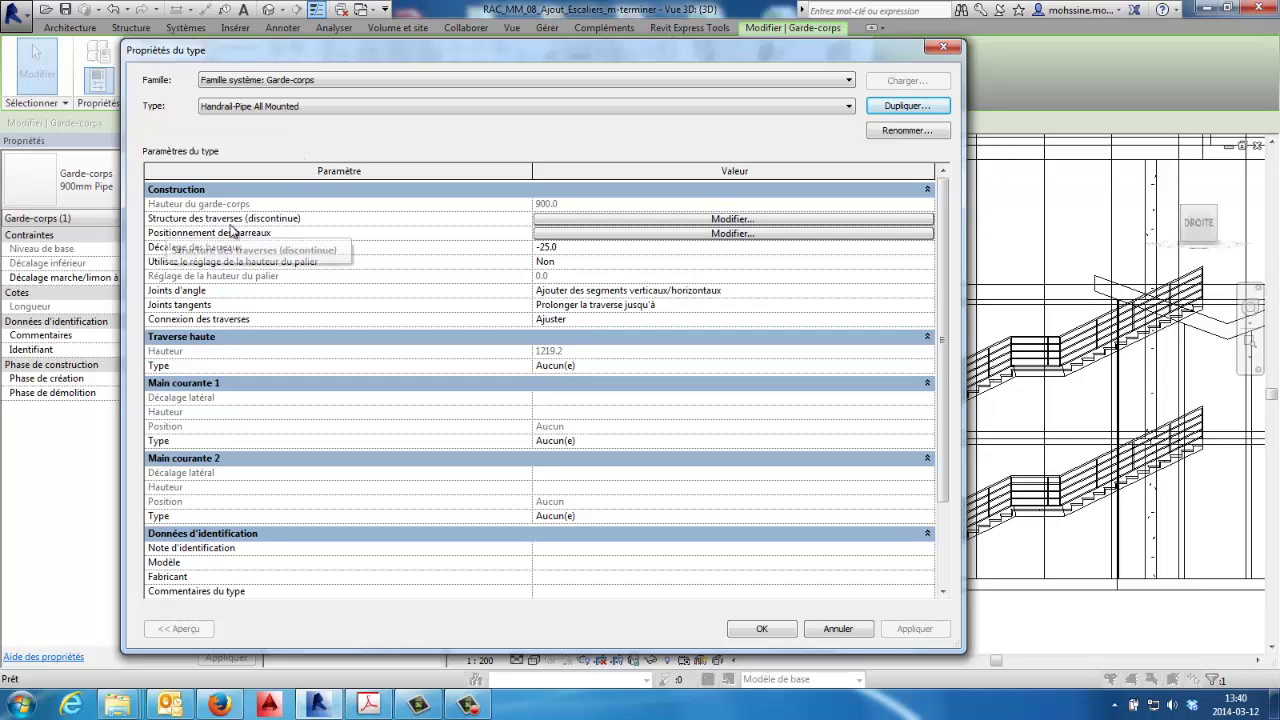
# Step: Delete Rails 2–5, keeping only the 900 mm-high, 40 mm circular Rail 1, and confirm both dialogs
pyautogui.click(706, 220)
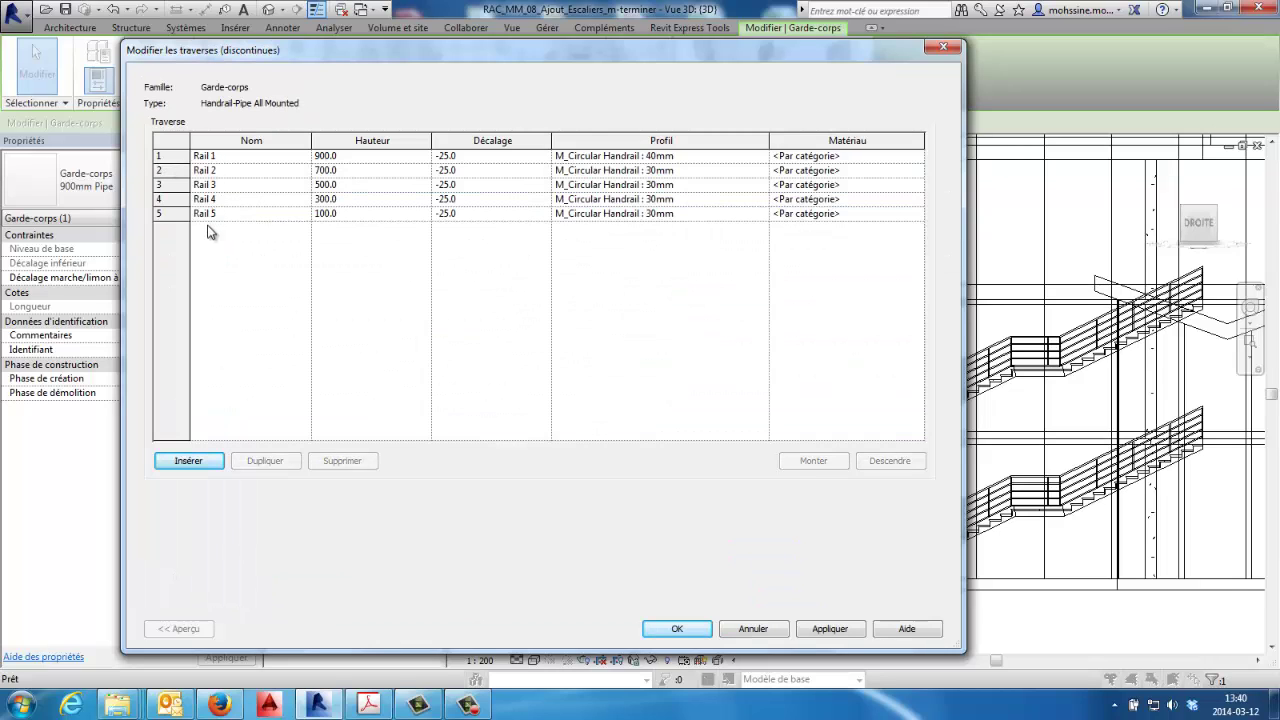
pyautogui.click(170, 171)
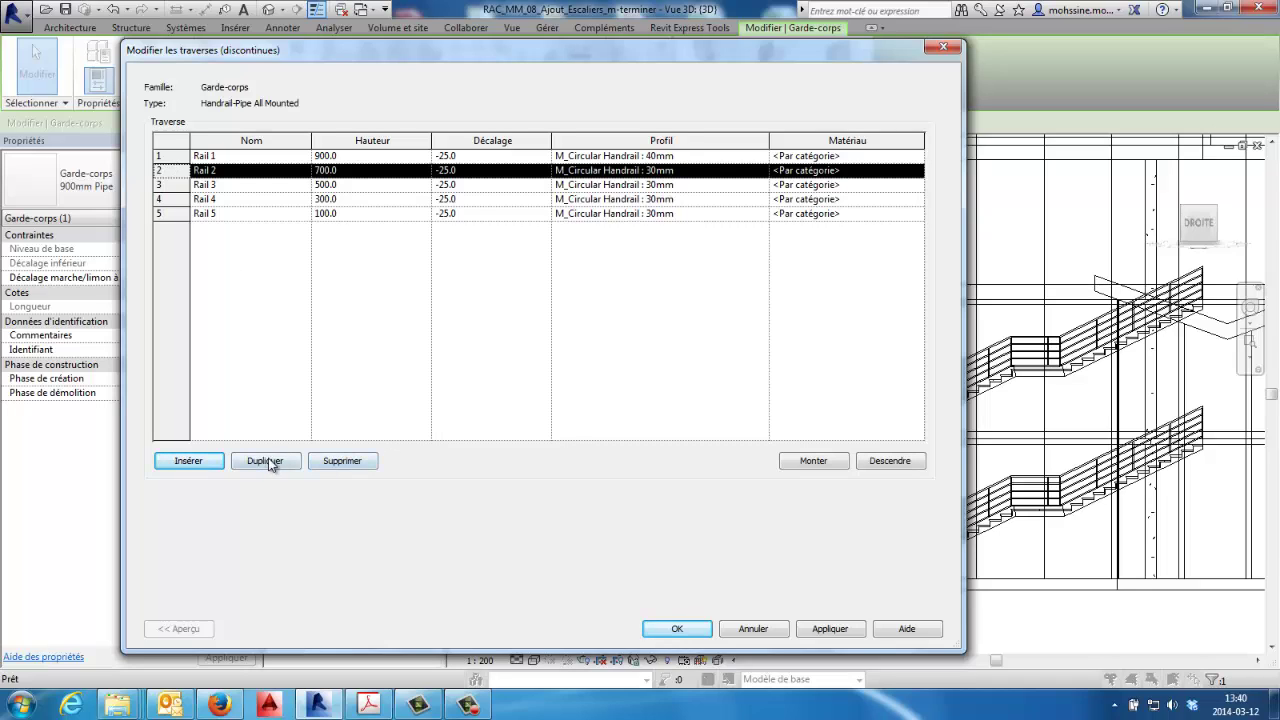
pyautogui.click(336, 465)
pyautogui.click(336, 465)
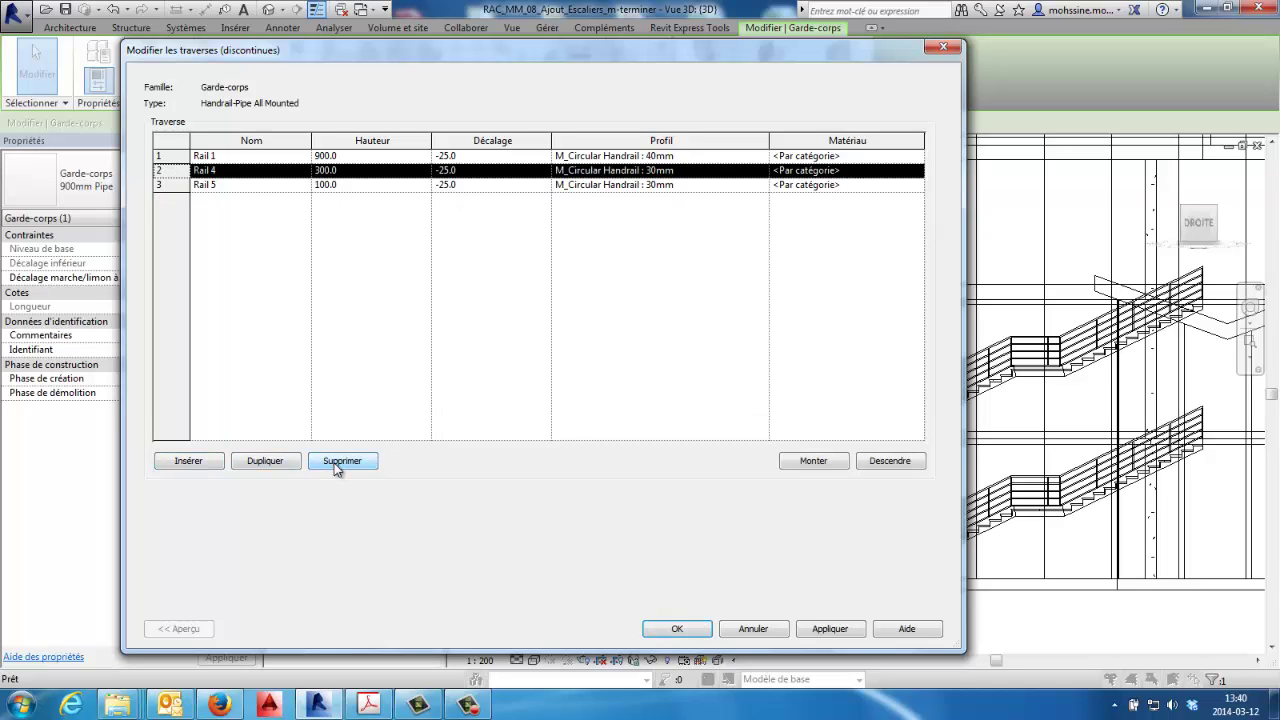
pyautogui.click(336, 465)
pyautogui.click(337, 465)
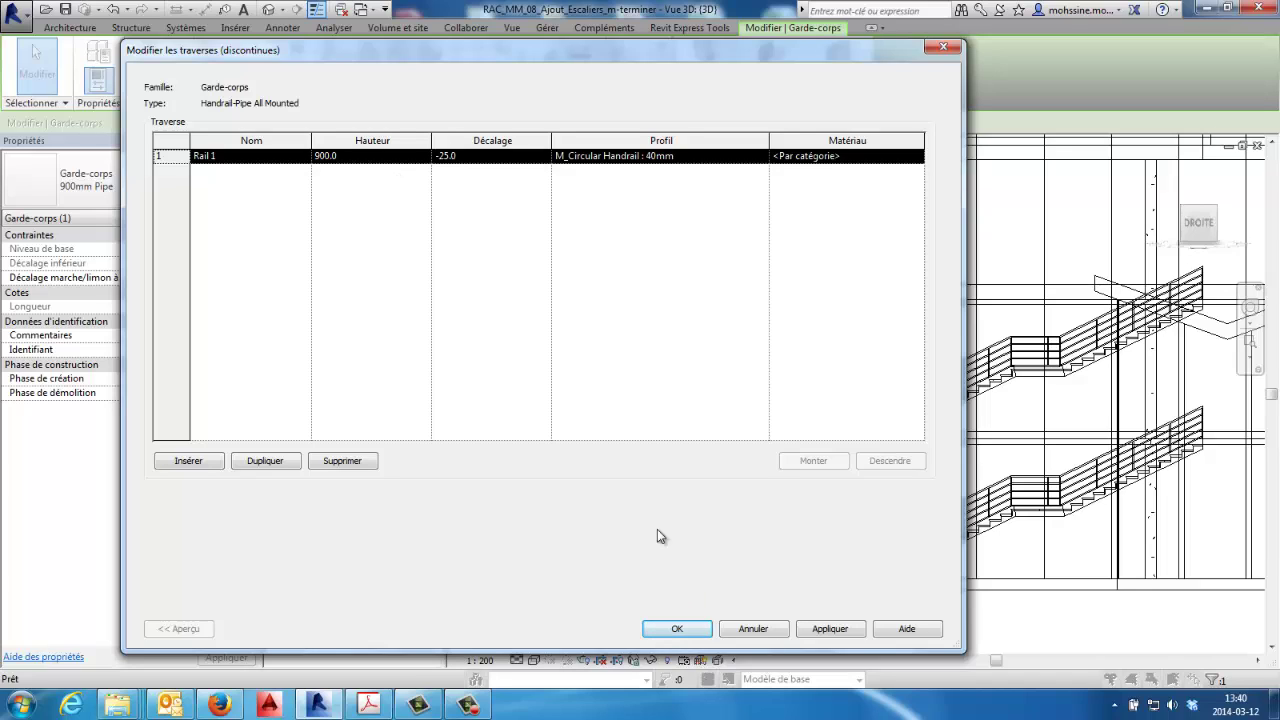
pyautogui.click(678, 634)
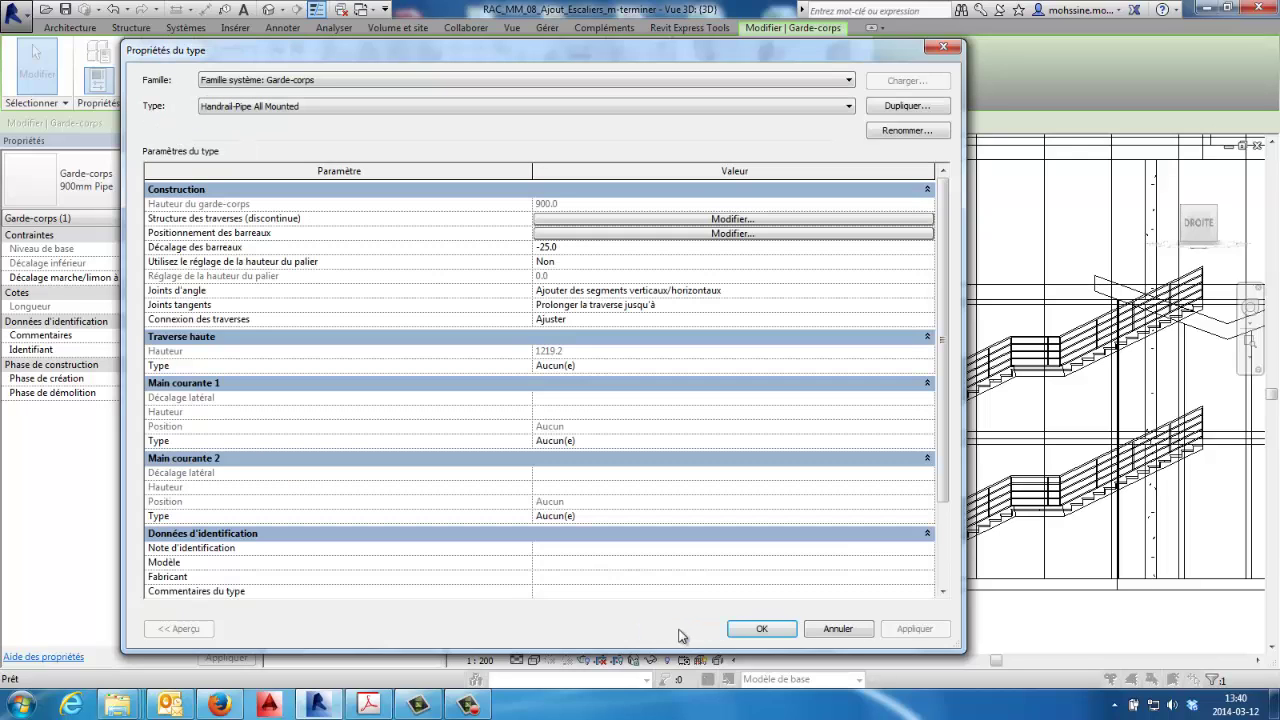
pyautogui.click(750, 628)
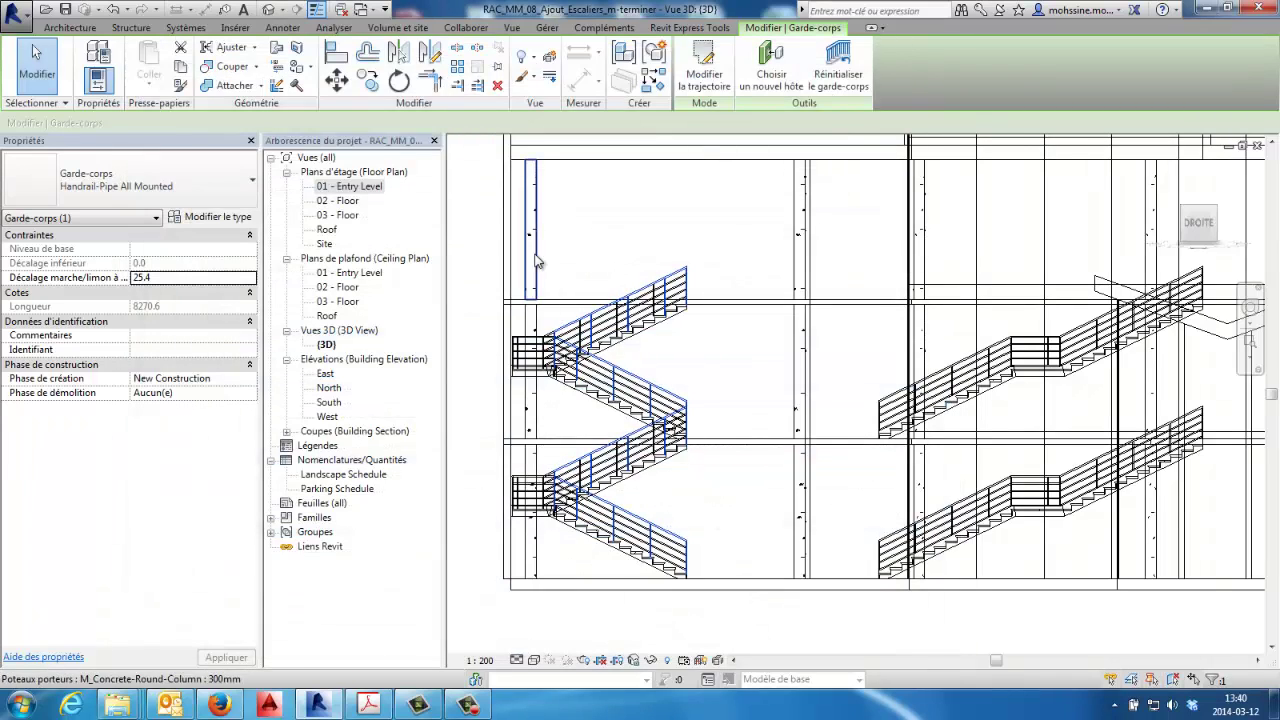
# Step: Load Handrail - Bracket, Round w Extension - End and Start-Offset from Training Files\Metric\Families
pyautogui.click(481, 233)
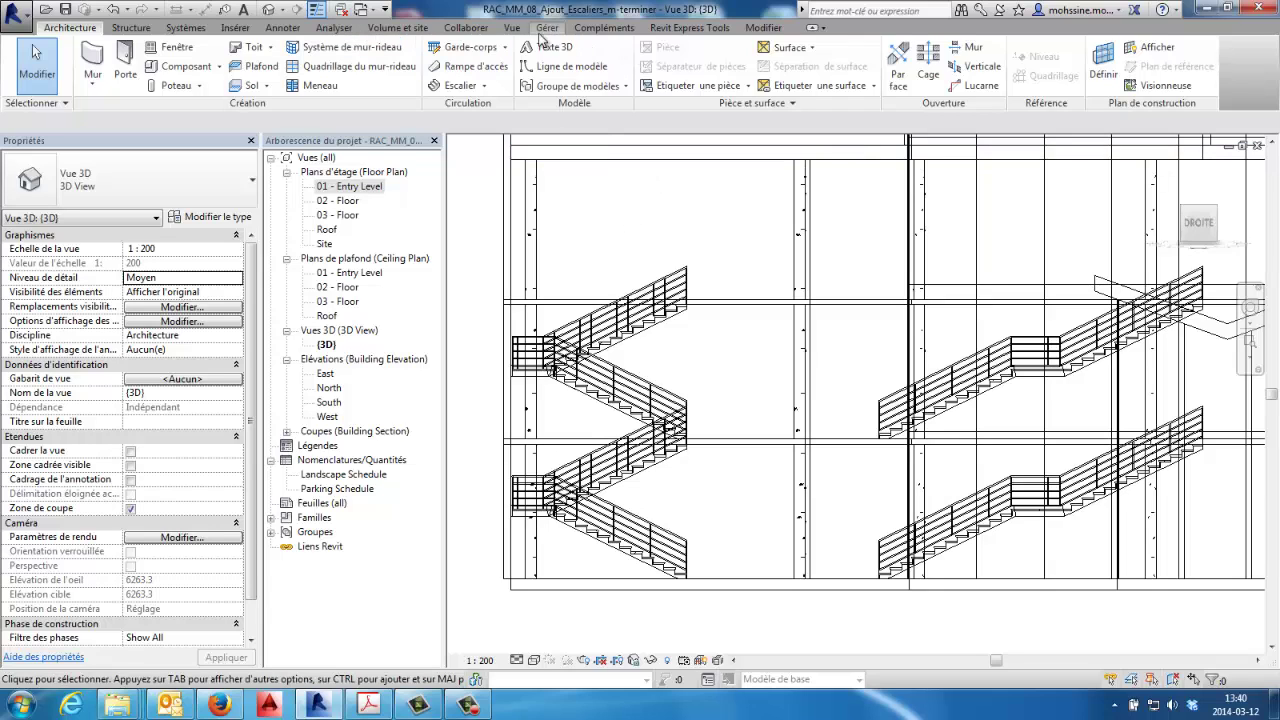
pyautogui.click(235, 28)
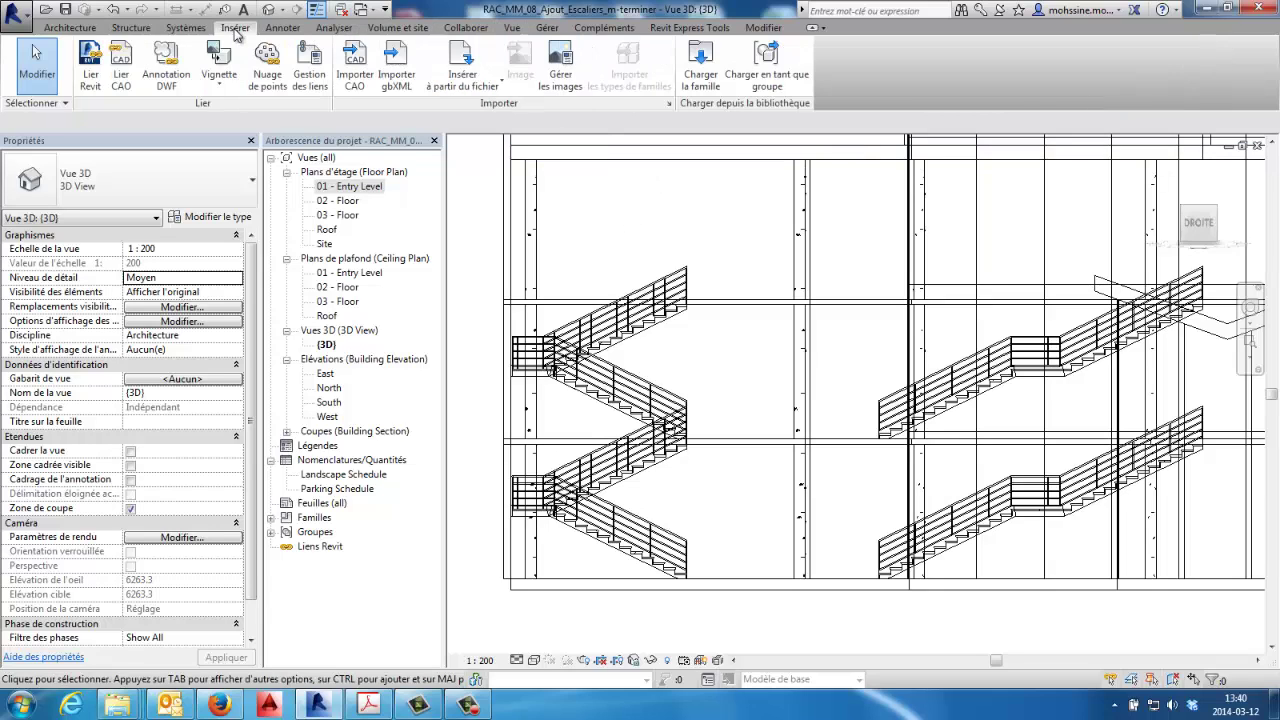
pyautogui.click(697, 75)
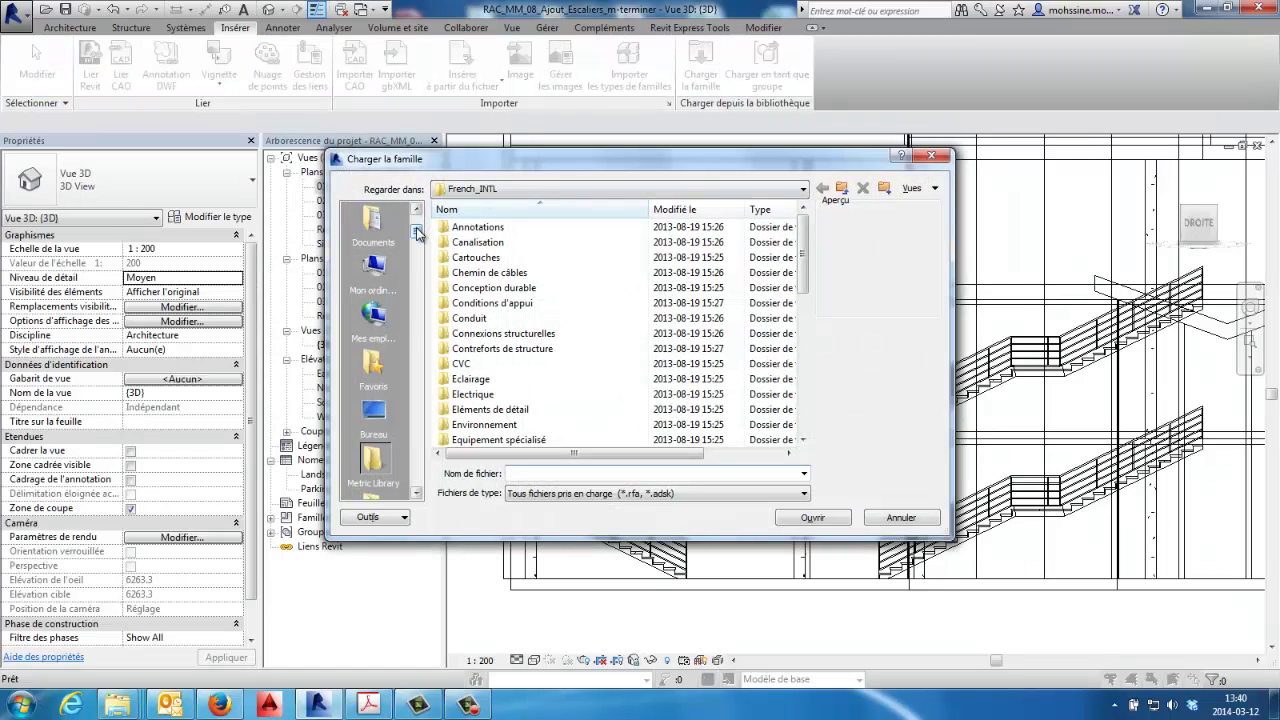
pyautogui.click(416, 209)
pyautogui.click(373, 222)
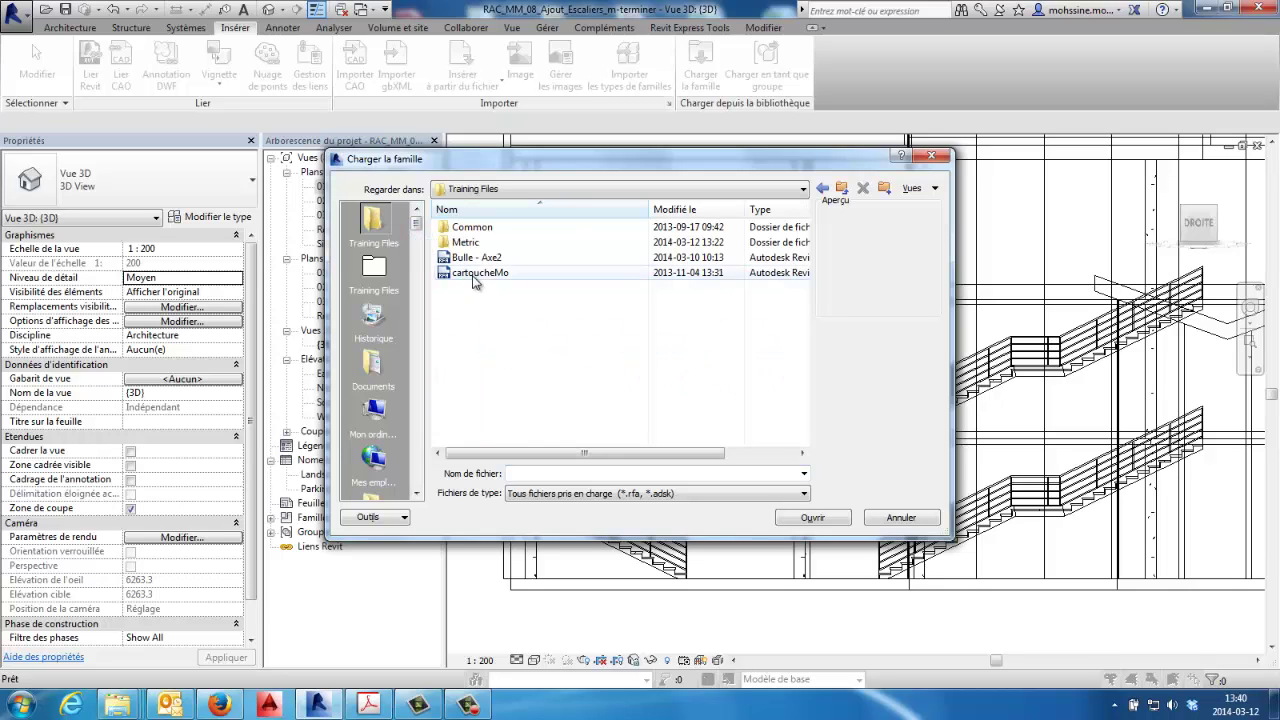
pyautogui.doubleClick(465, 242)
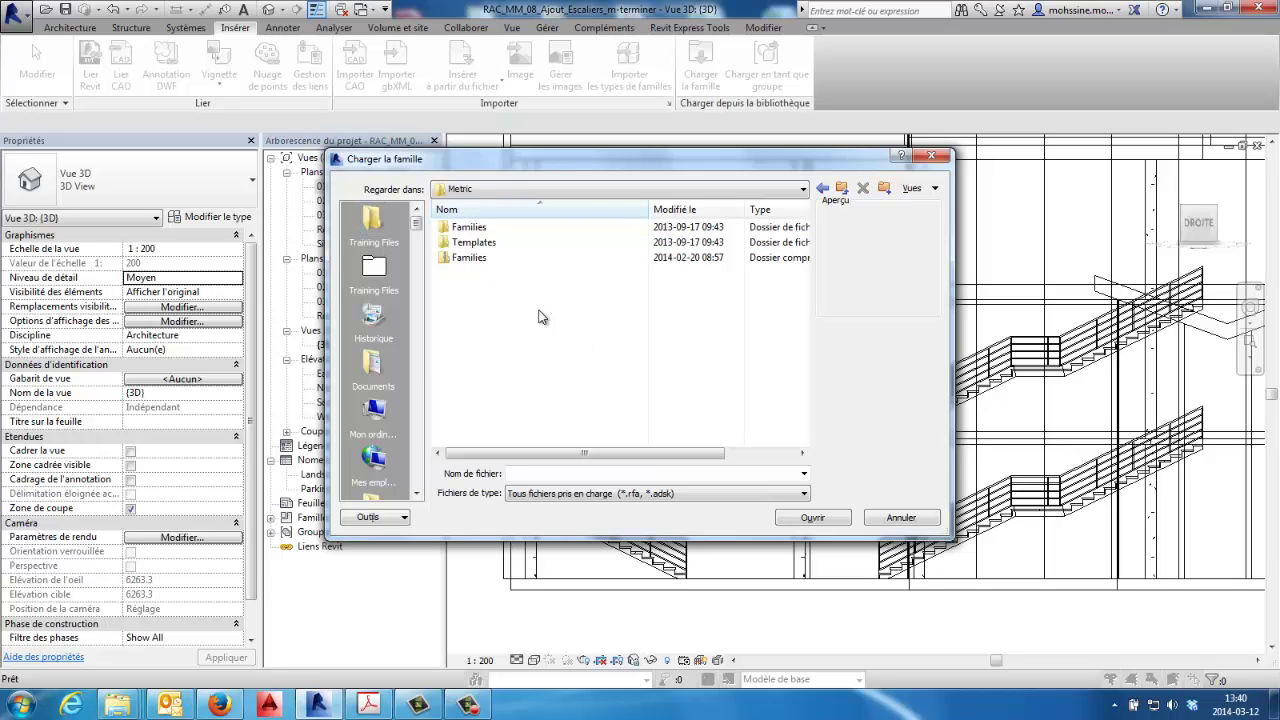
pyautogui.doubleClick(485, 231)
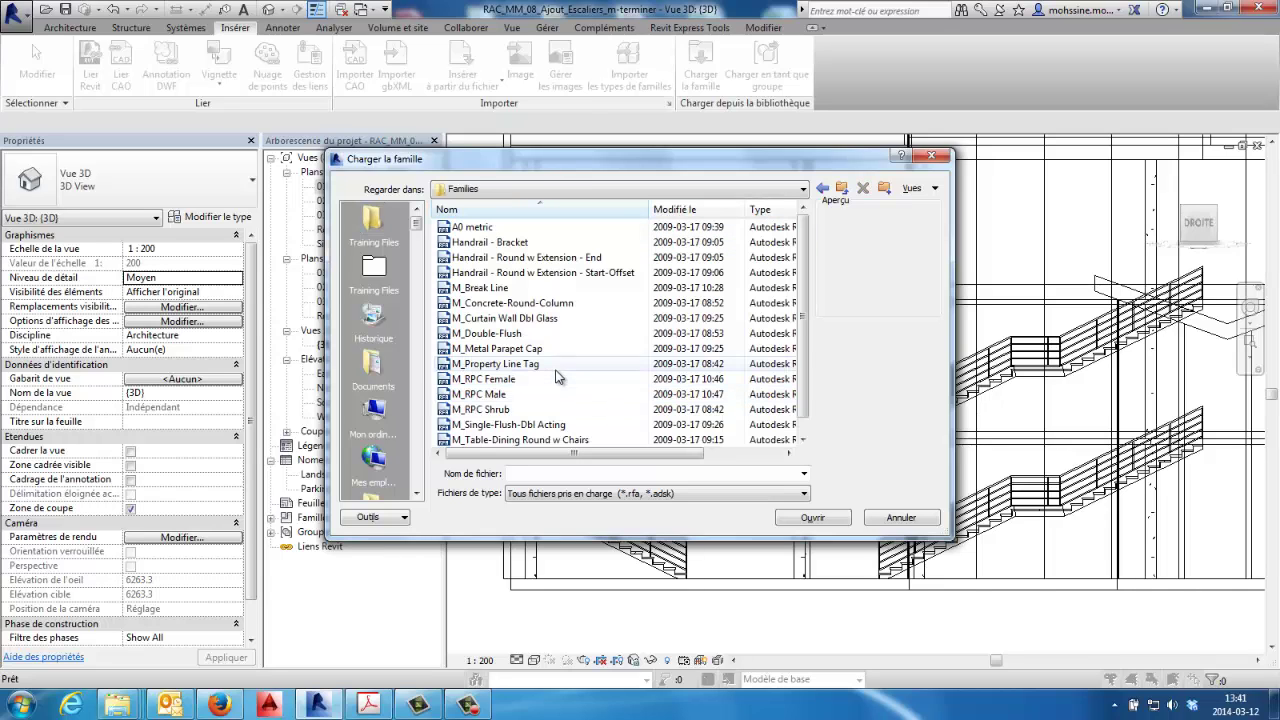
pyautogui.moveTo(495, 364)
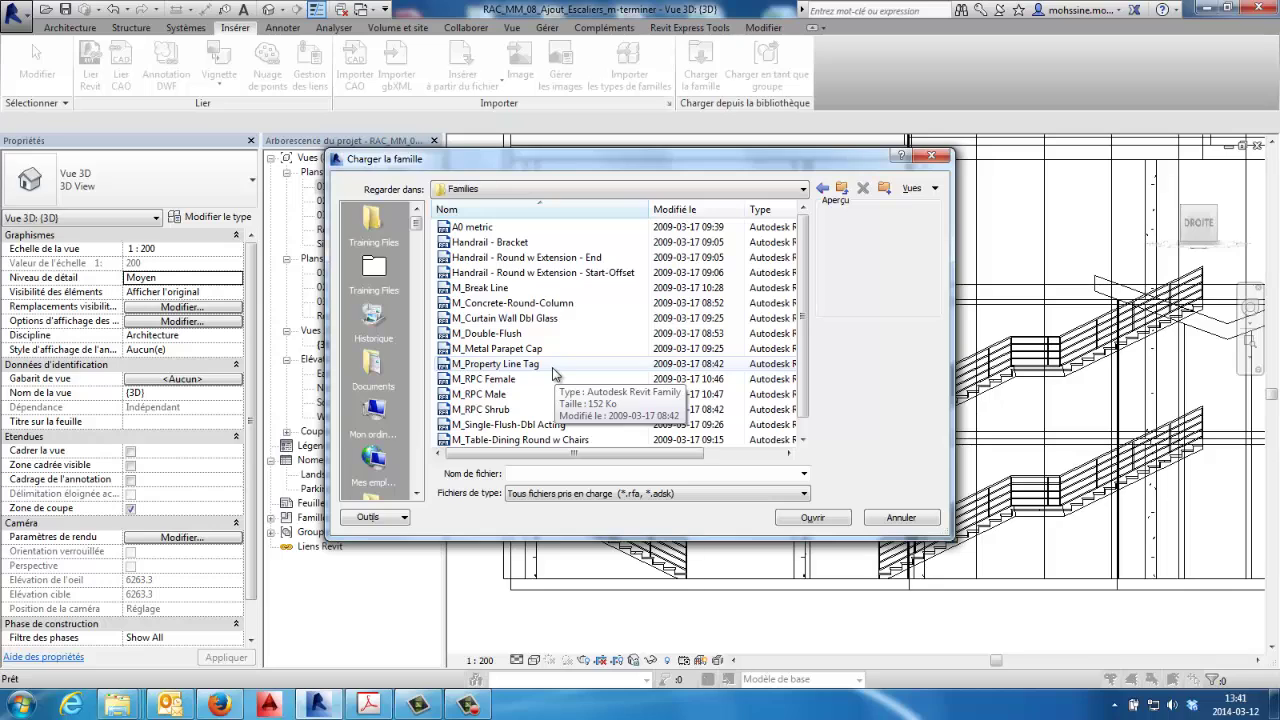
pyautogui.click(505, 245)
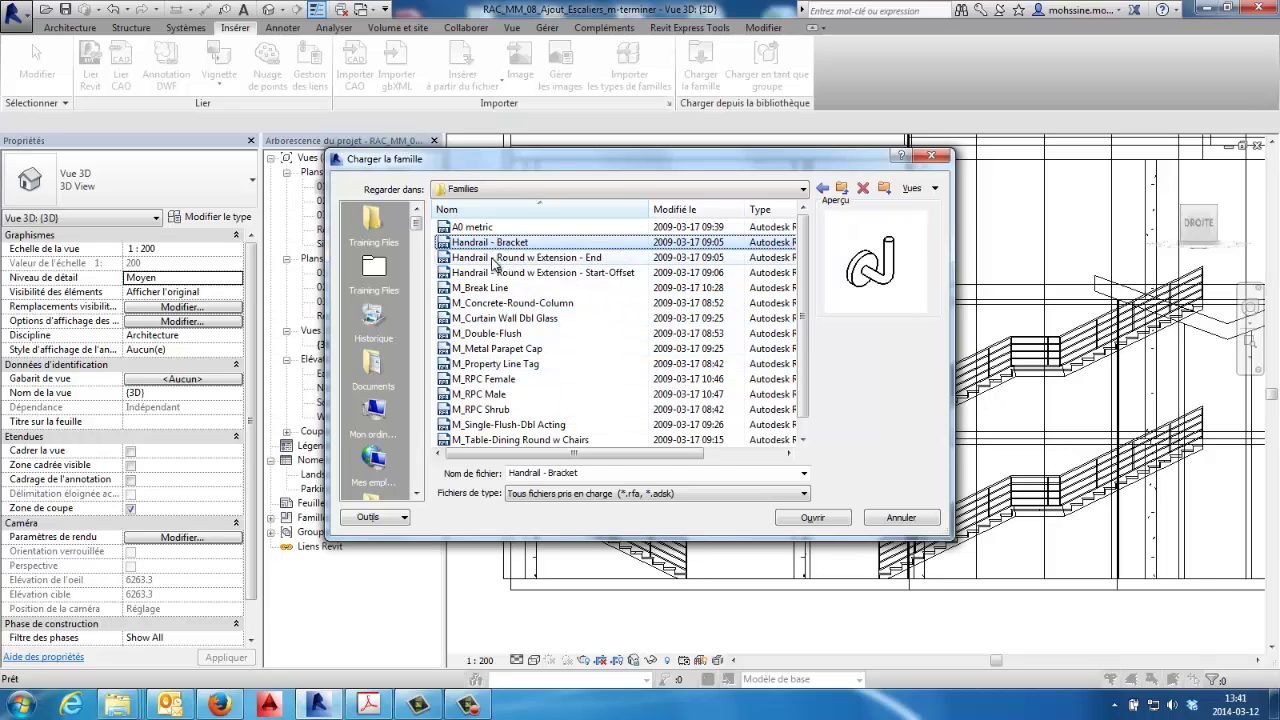
pyautogui.keyDown('ctrl'); pyautogui.click(505, 257); pyautogui.keyUp('ctrl')
pyautogui.keyDown('ctrl'); pyautogui.click(507, 274); pyautogui.keyUp('ctrl')
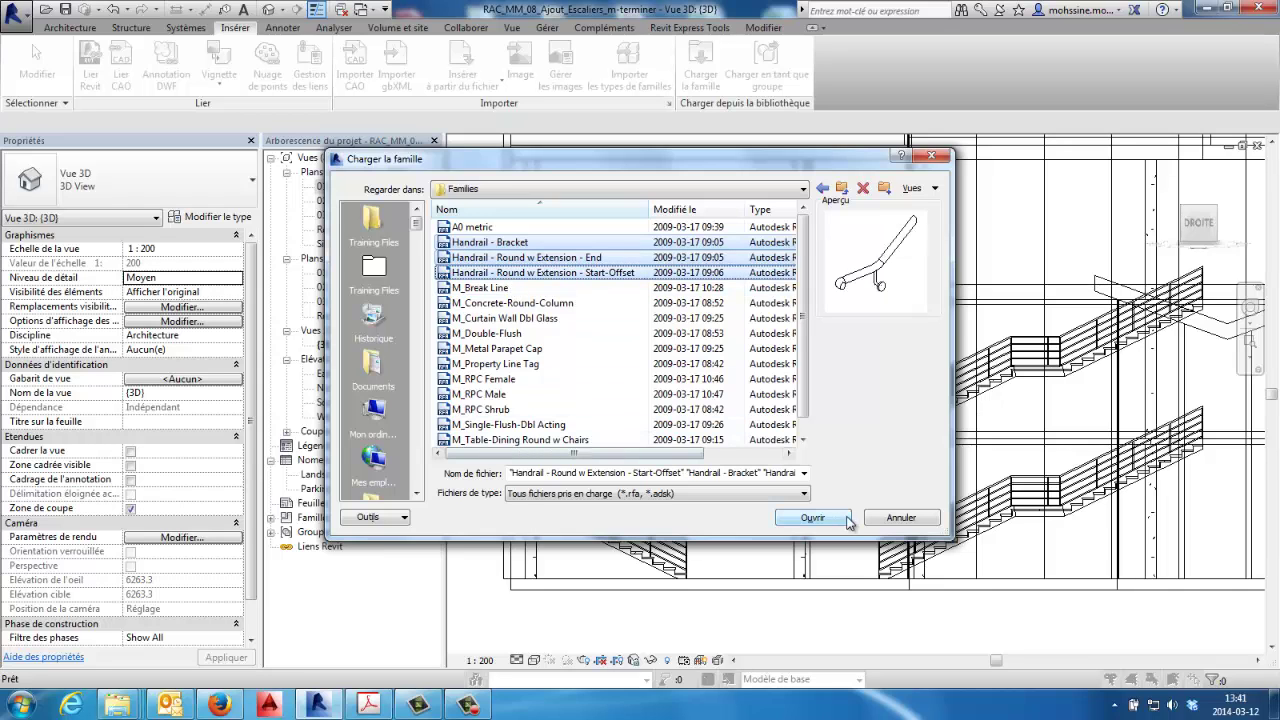
pyautogui.click(812, 516)
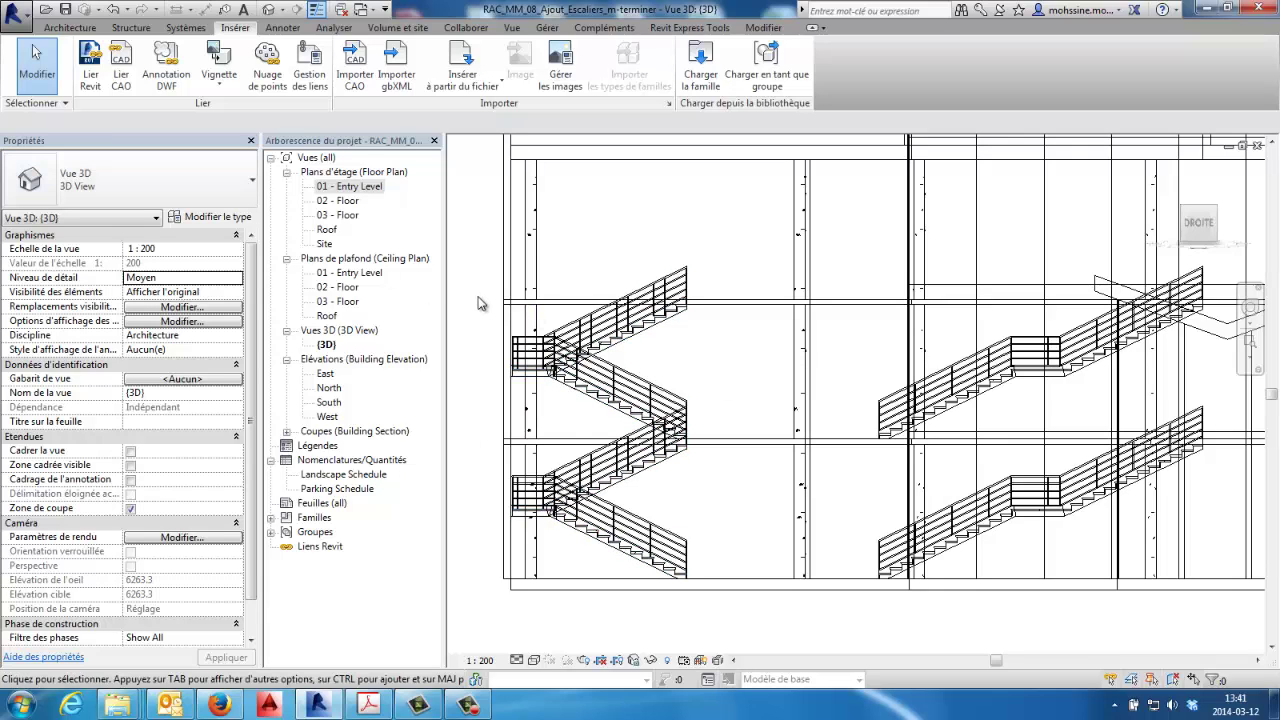
# Step: Start a railing path with Handrail-Pipe All Mounted and open its baluster placement settings
pyautogui.click(70, 28)
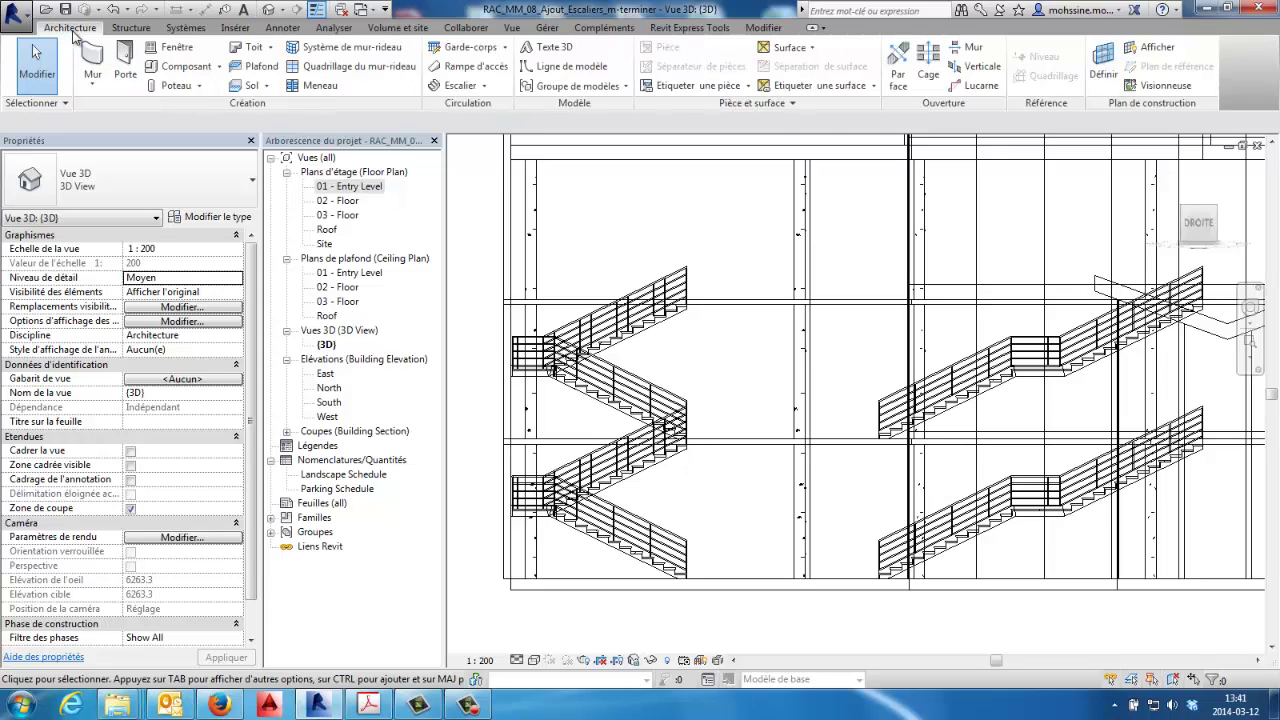
pyautogui.click(470, 47)
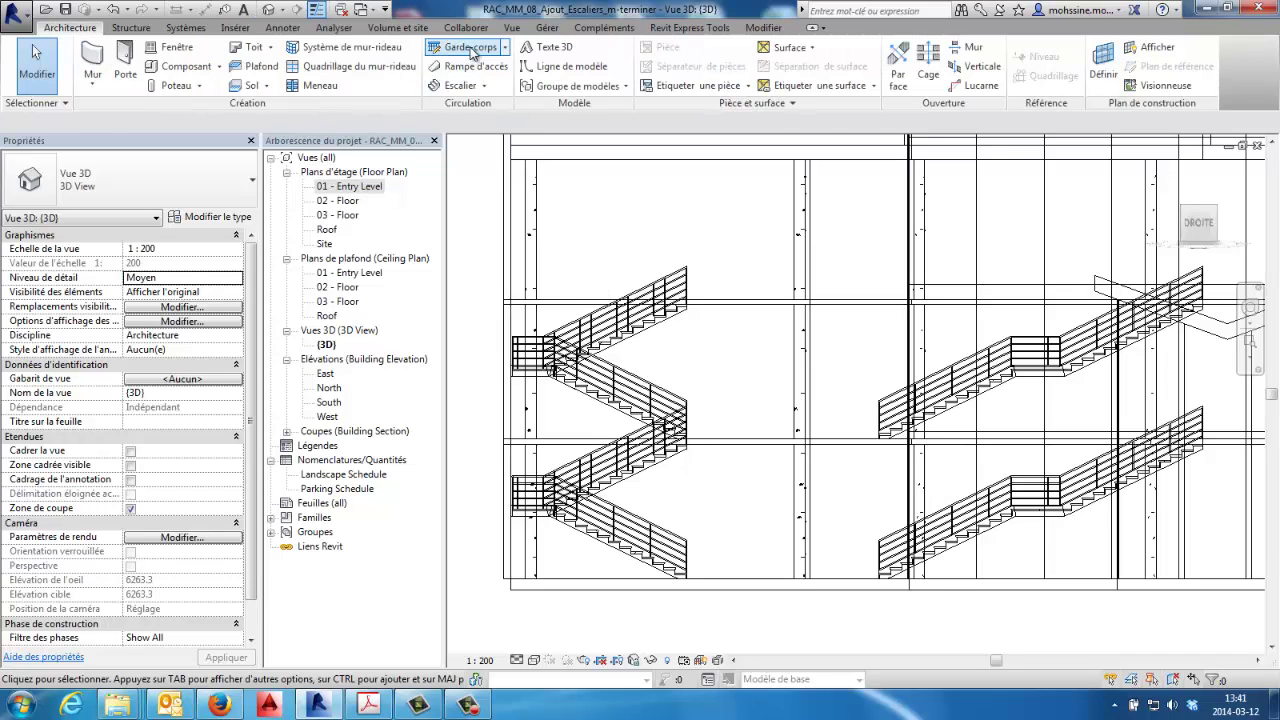
pyautogui.click(525, 82)
pyautogui.click(132, 178)
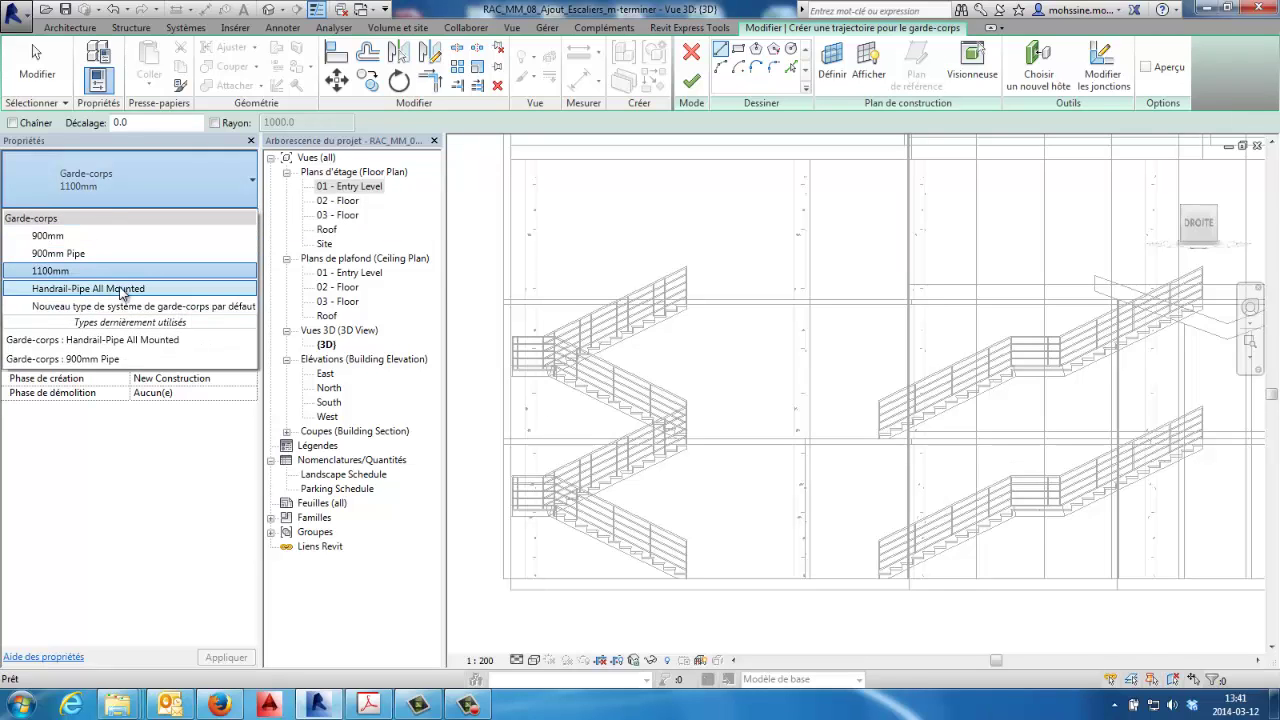
pyautogui.press('Escape')
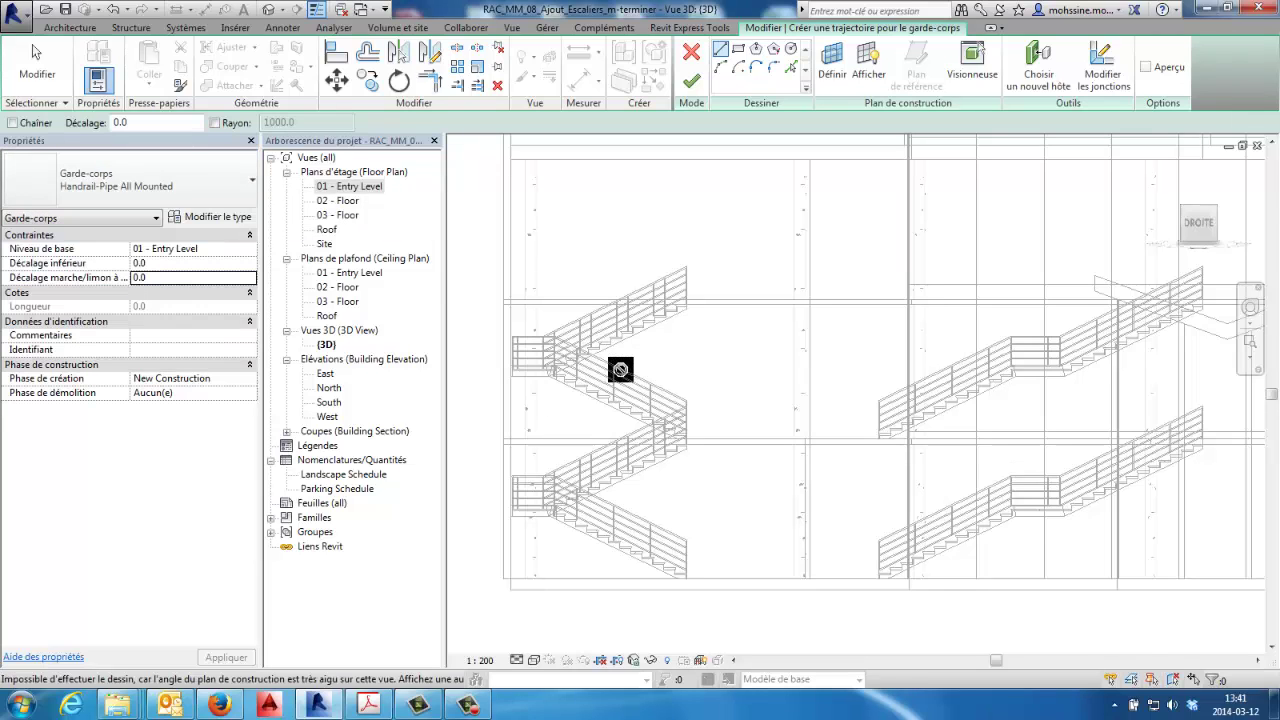
pyautogui.click(220, 222)
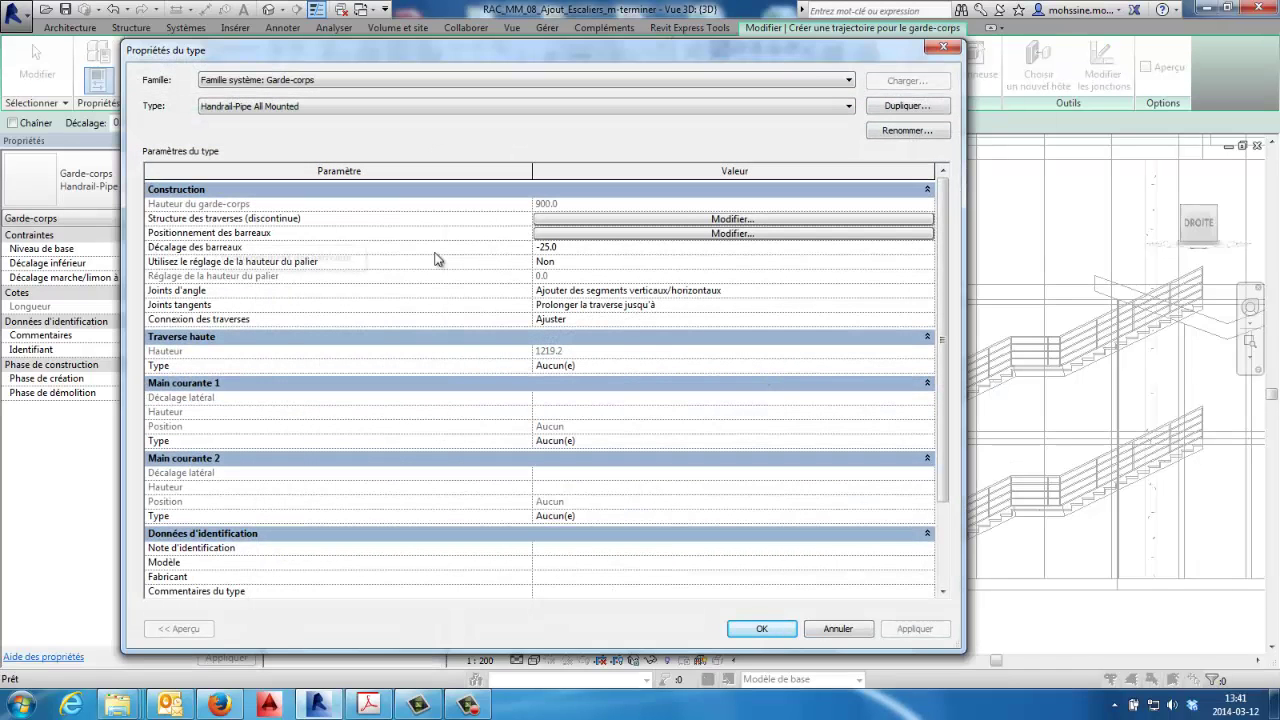
pyautogui.click(734, 234)
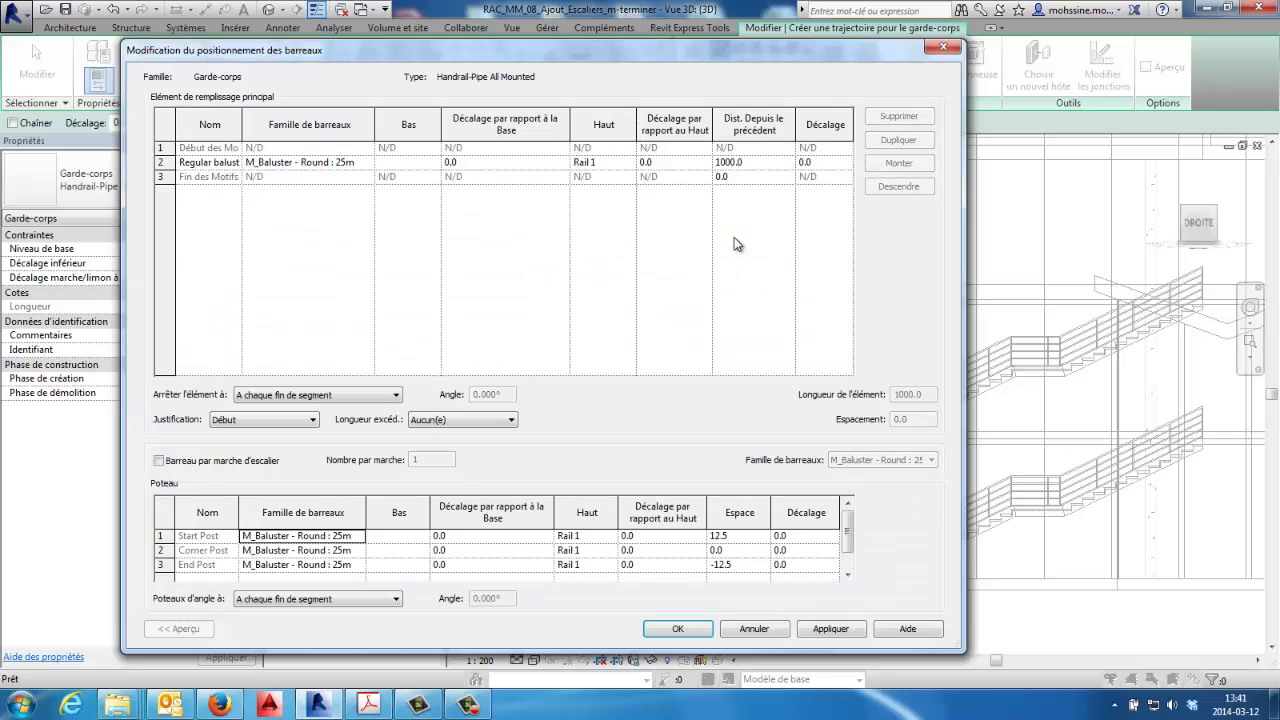
pyautogui.moveTo(441, 53); pyautogui.dragTo(455, 59)
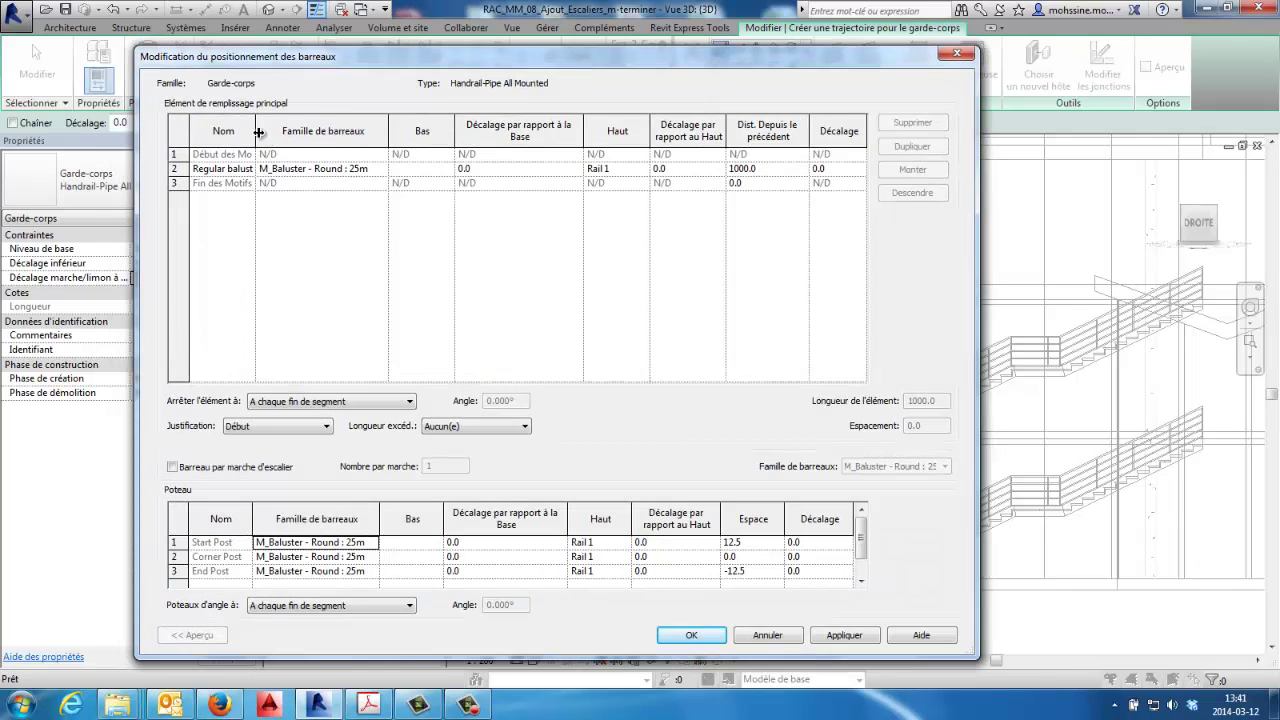
# Step: Set the regular baluster to Handrail - Bracket and the start post to the Start-Offset family
pyautogui.moveTo(258, 132); pyautogui.dragTo(311, 132)
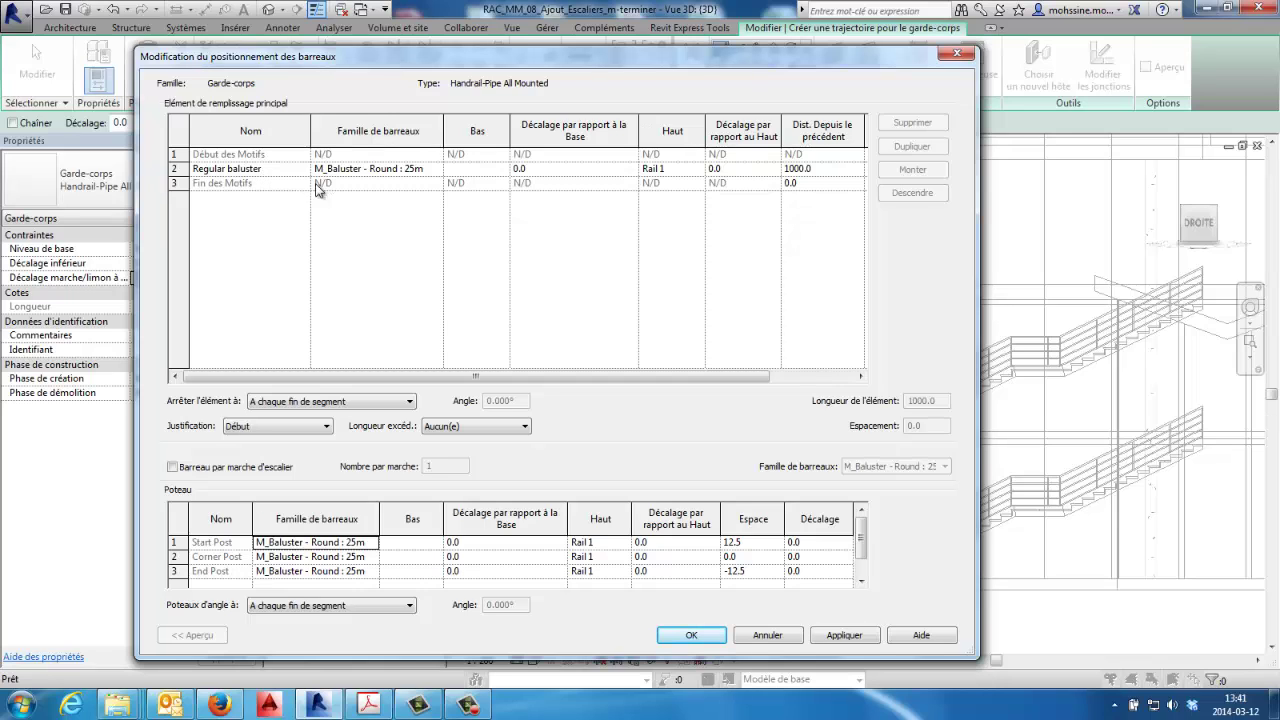
pyautogui.moveTo(442, 140); pyautogui.dragTo(473, 140)
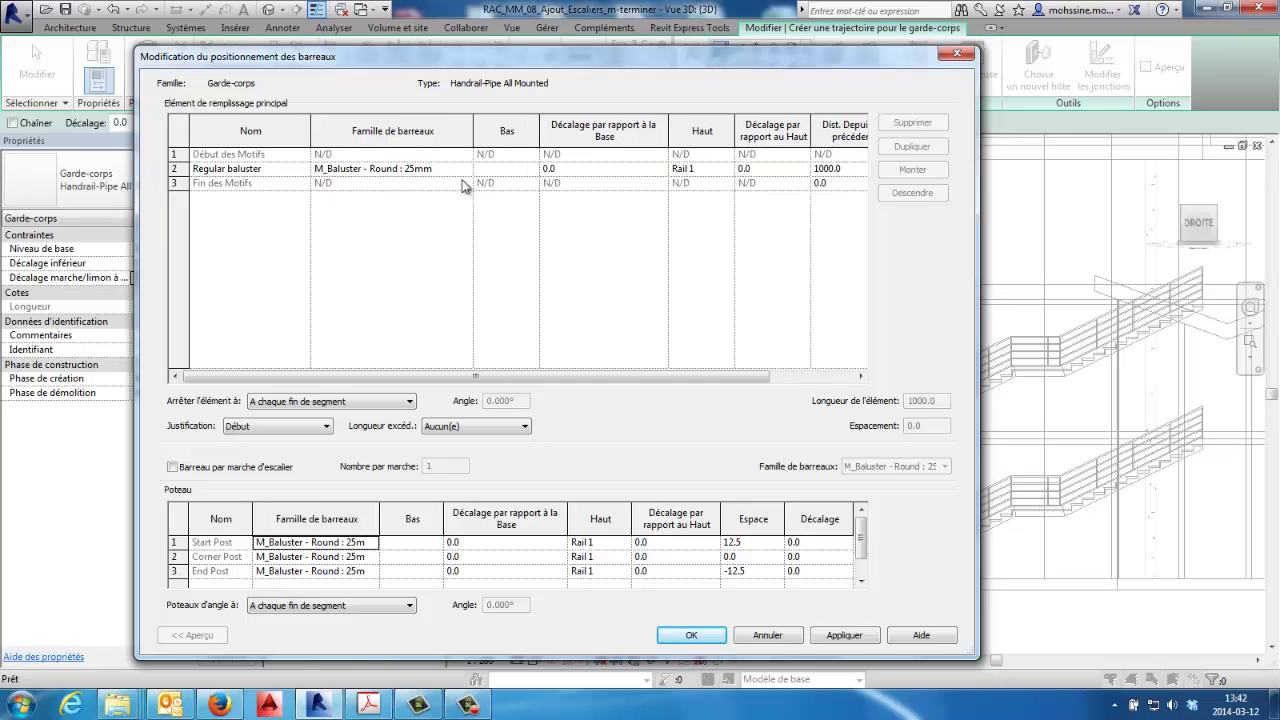
pyautogui.click(466, 170)
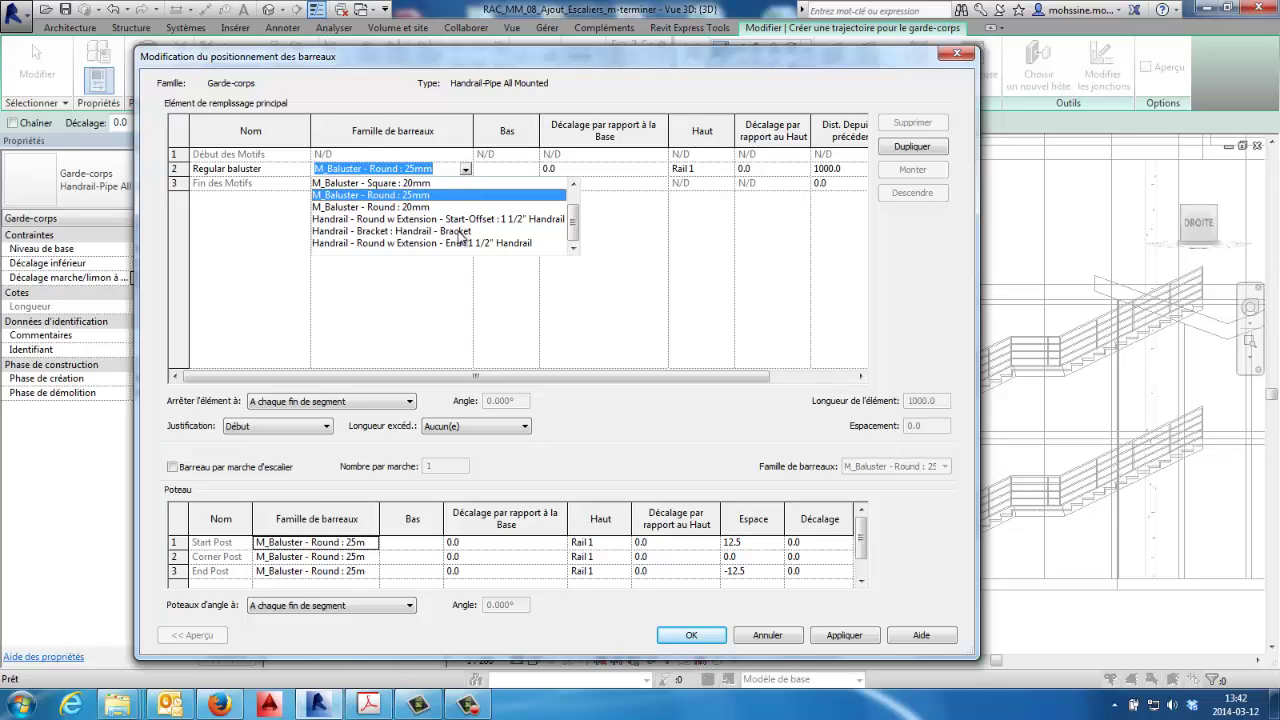
pyautogui.click(459, 231)
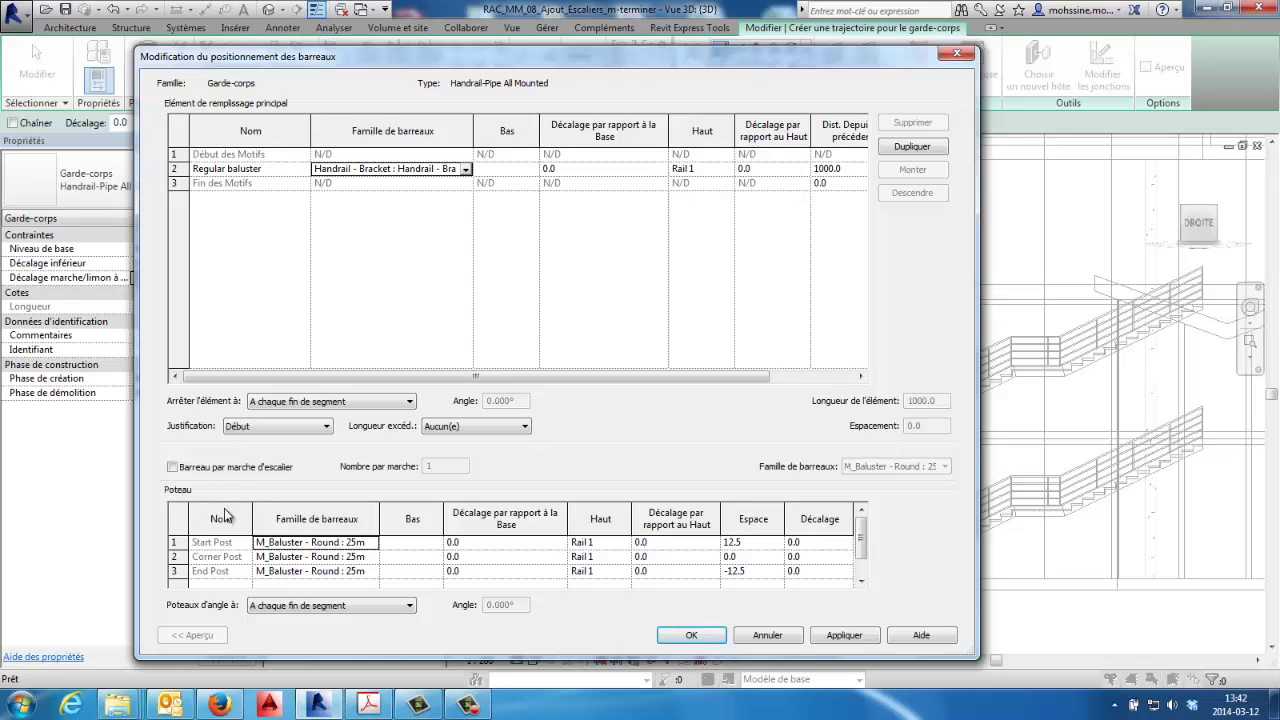
pyautogui.moveTo(381, 523); pyautogui.dragTo(415, 523)
pyautogui.click(400, 543)
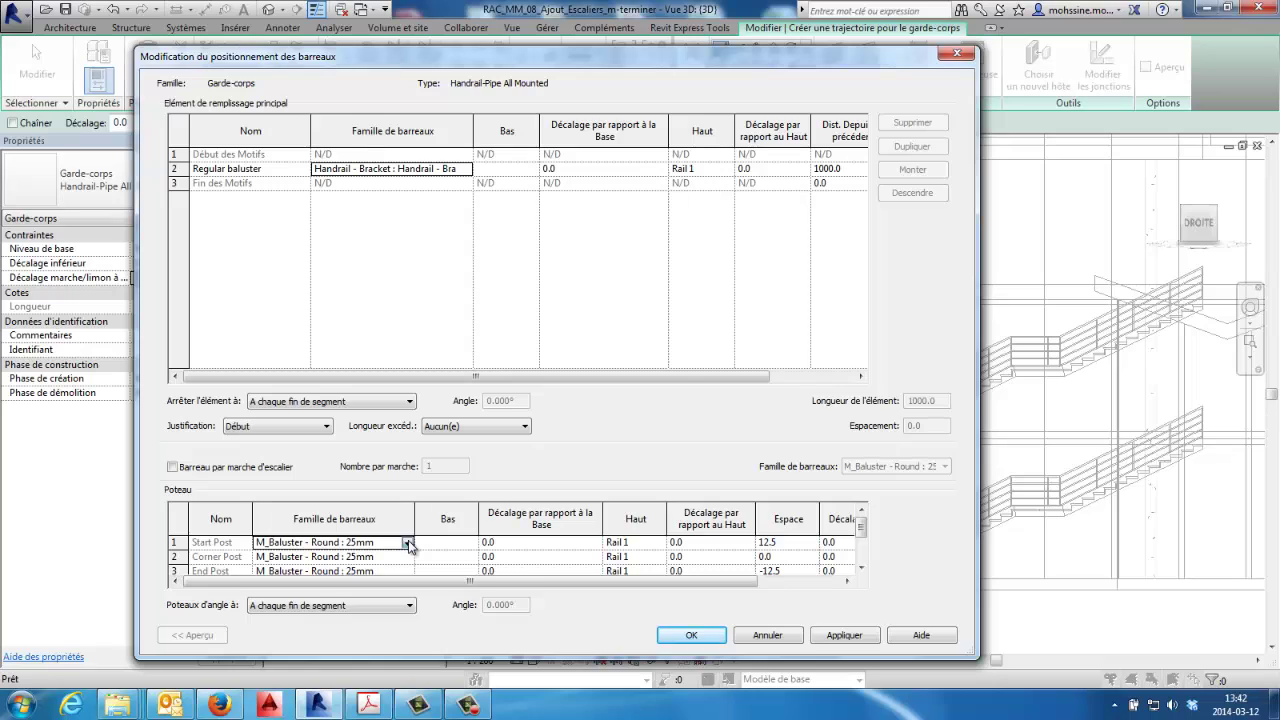
pyautogui.click(408, 543)
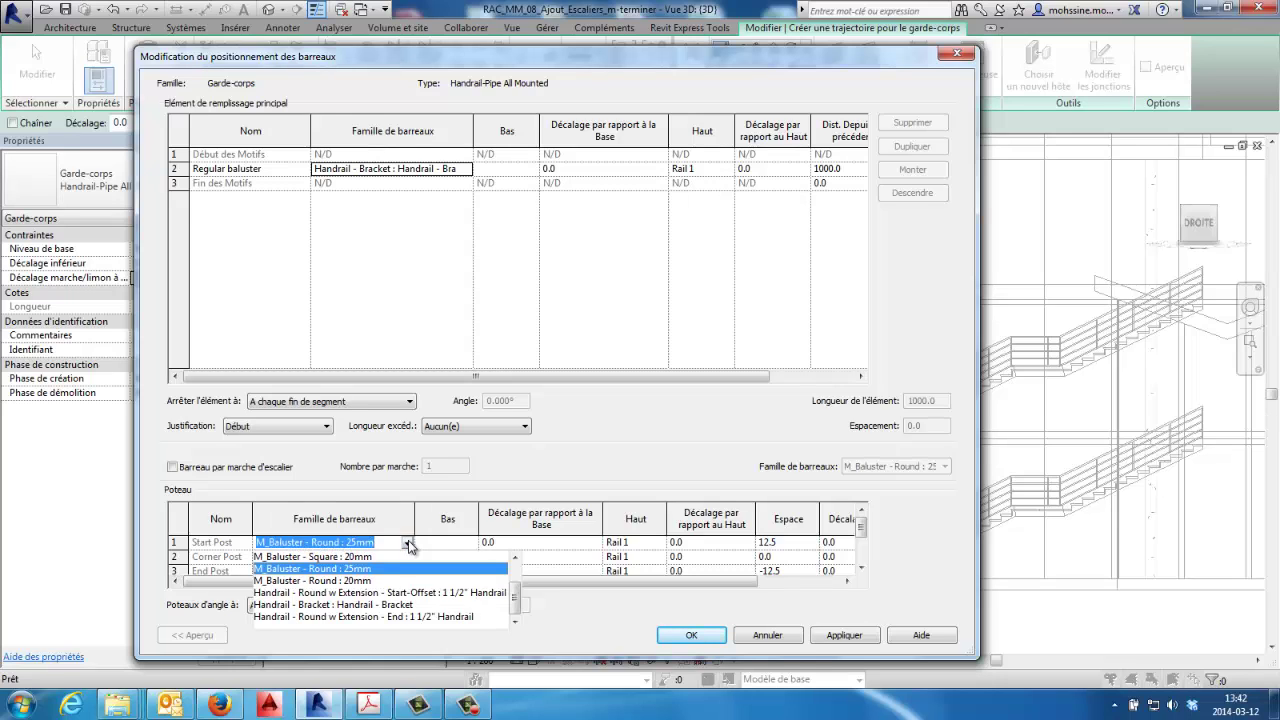
pyautogui.click(410, 592)
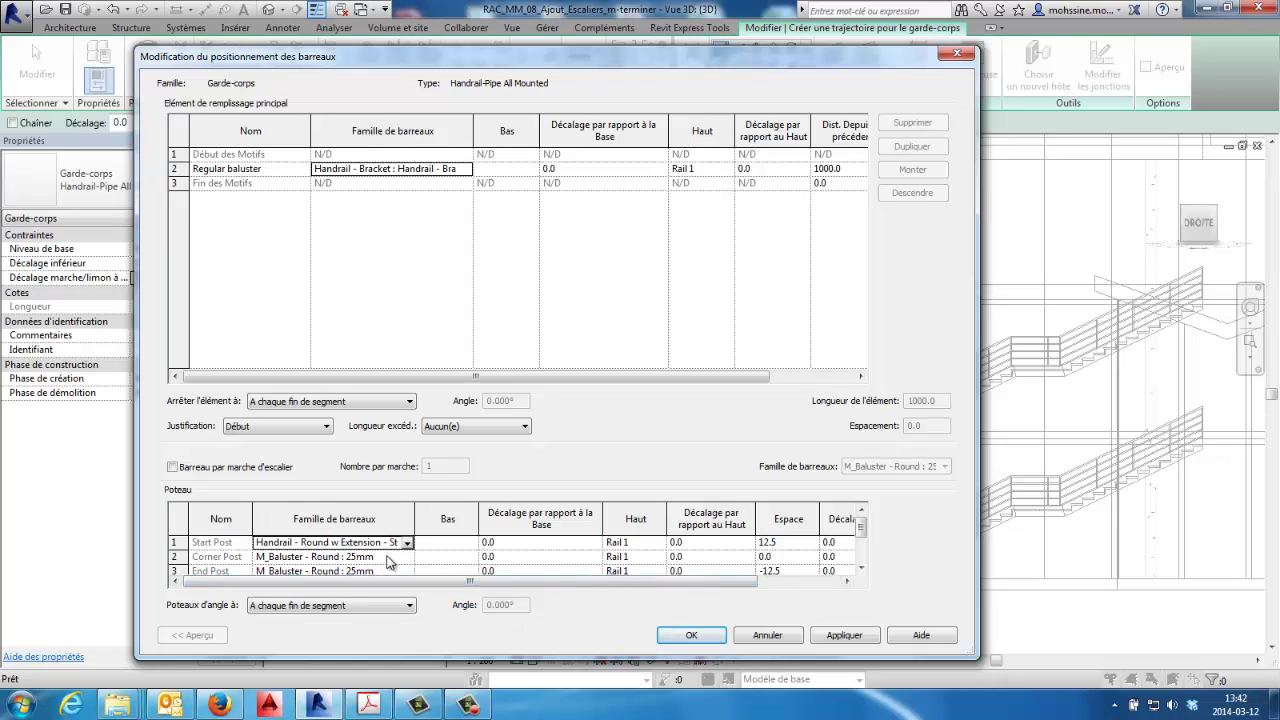
# Step: Set corner posts to Handrail - Bracket and end posts to Round w Extension - End, then confirm
pyautogui.click(386, 556)
pyautogui.click(407, 558)
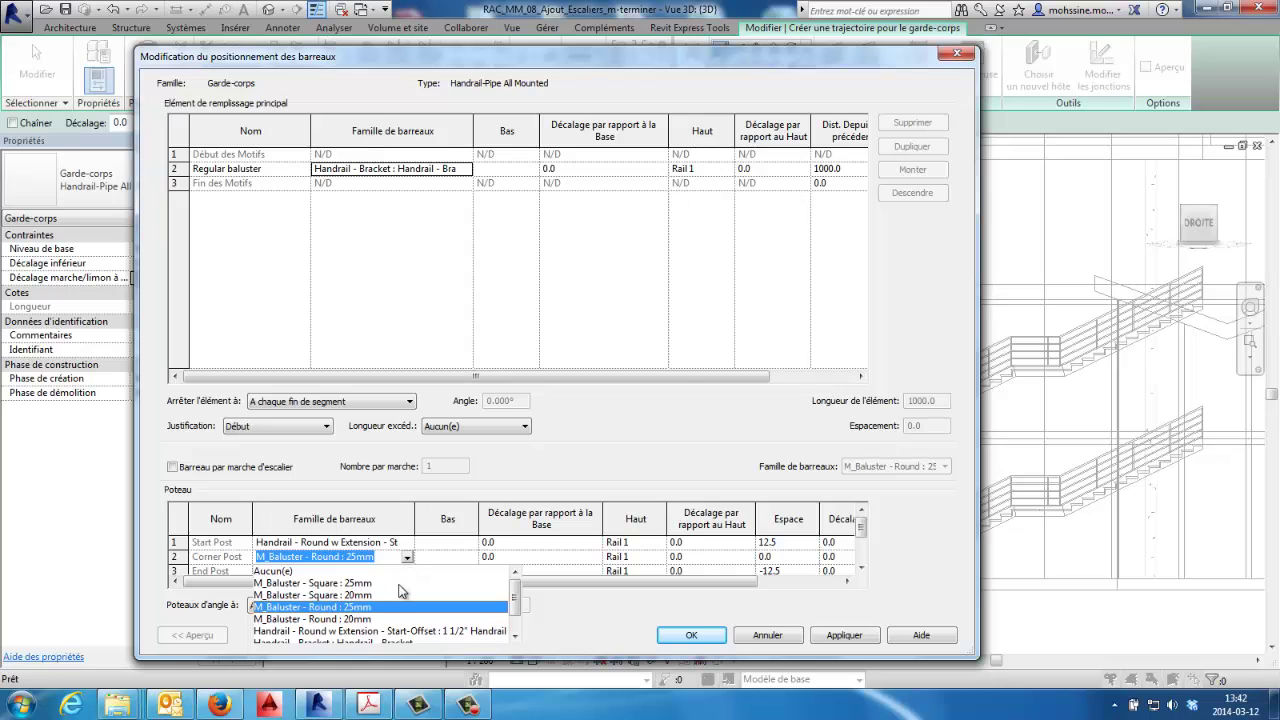
pyautogui.scroll(-1, 514, 617)
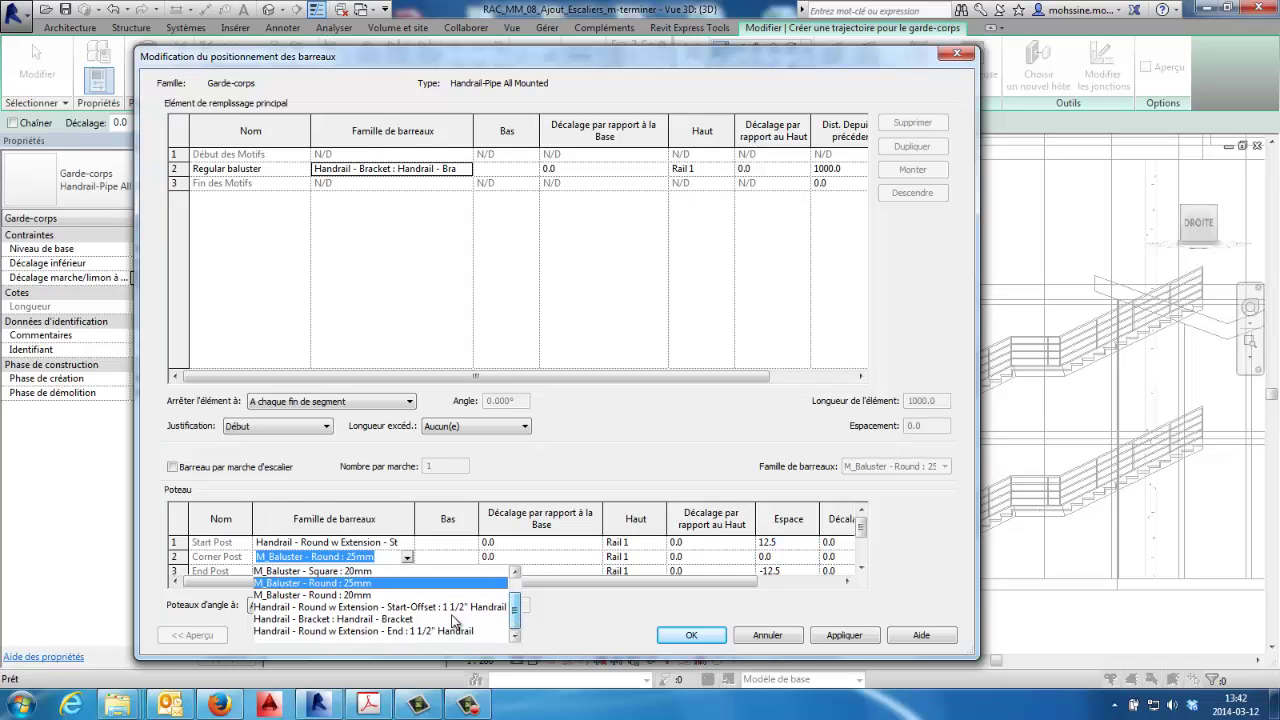
pyautogui.click(402, 620)
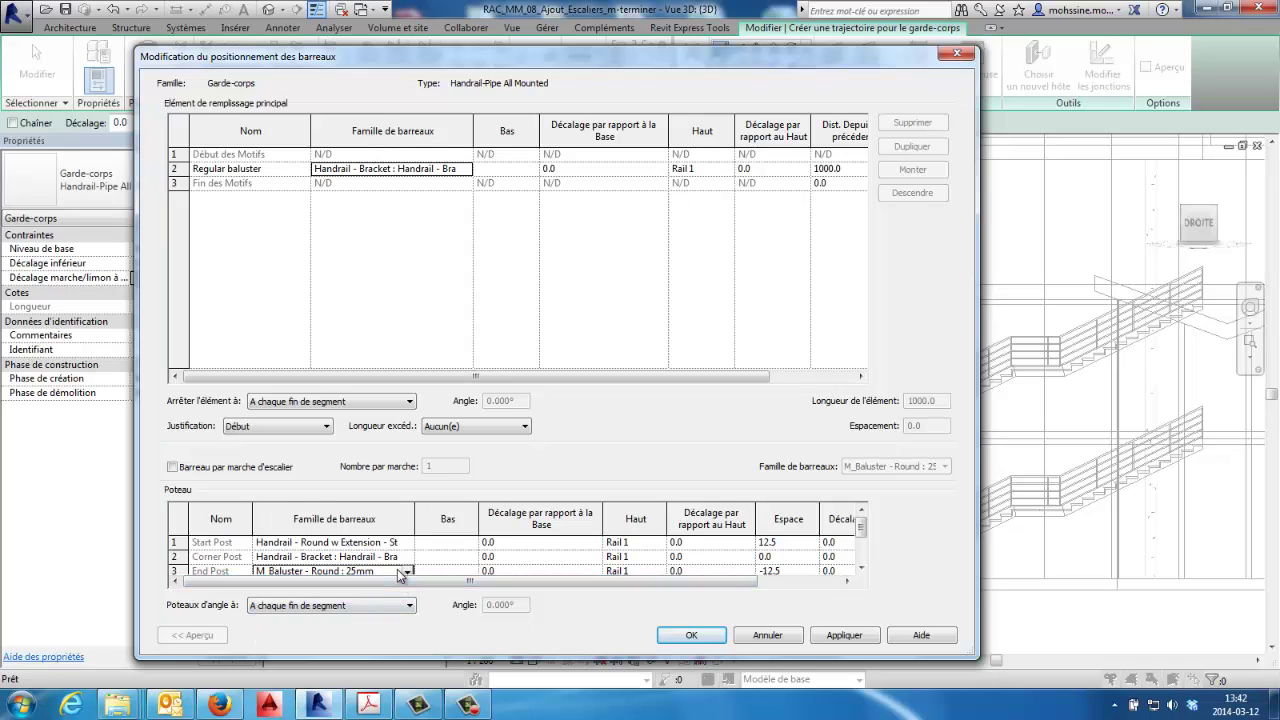
pyautogui.click(405, 571)
pyautogui.click(407, 557)
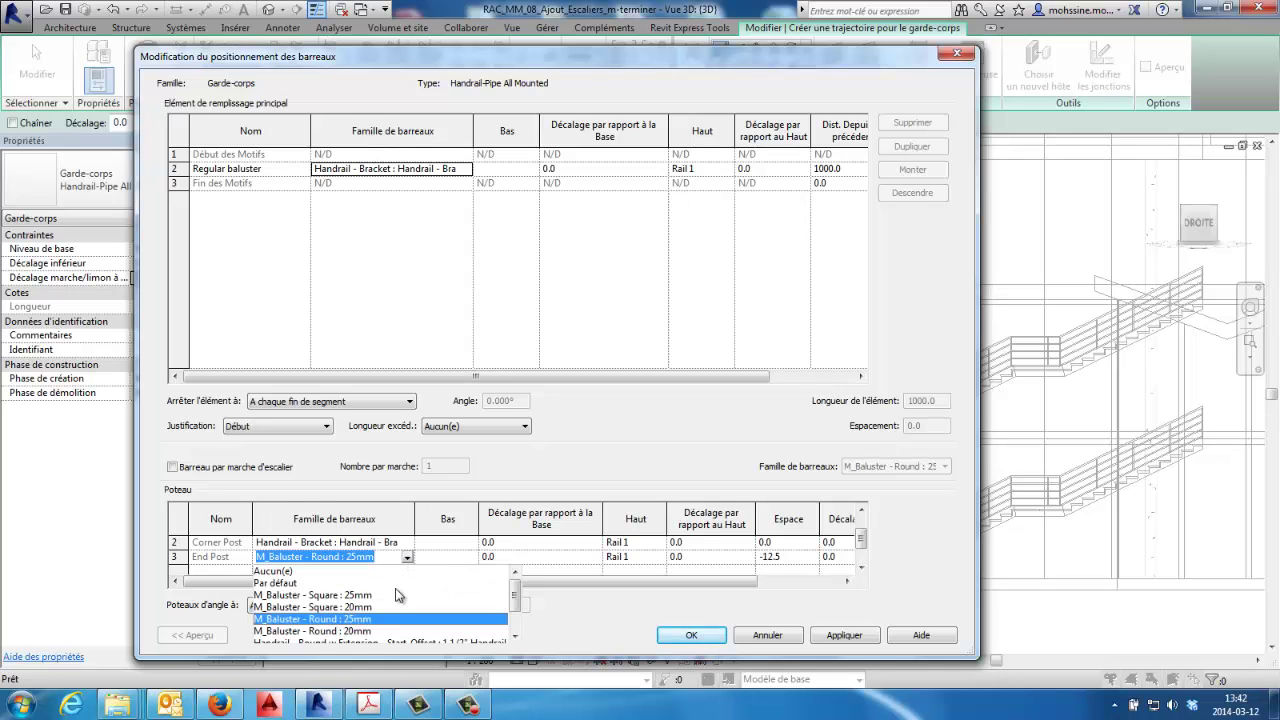
pyautogui.scroll(-1, 507, 607)
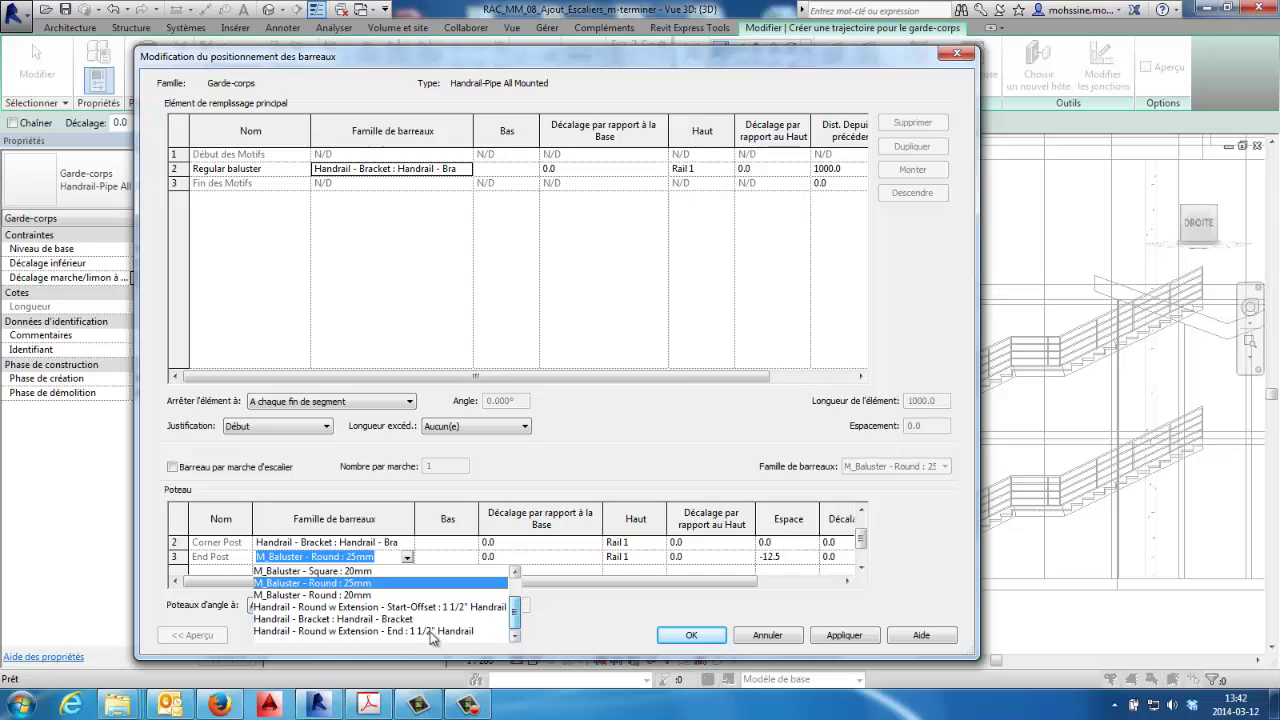
pyautogui.click(421, 631)
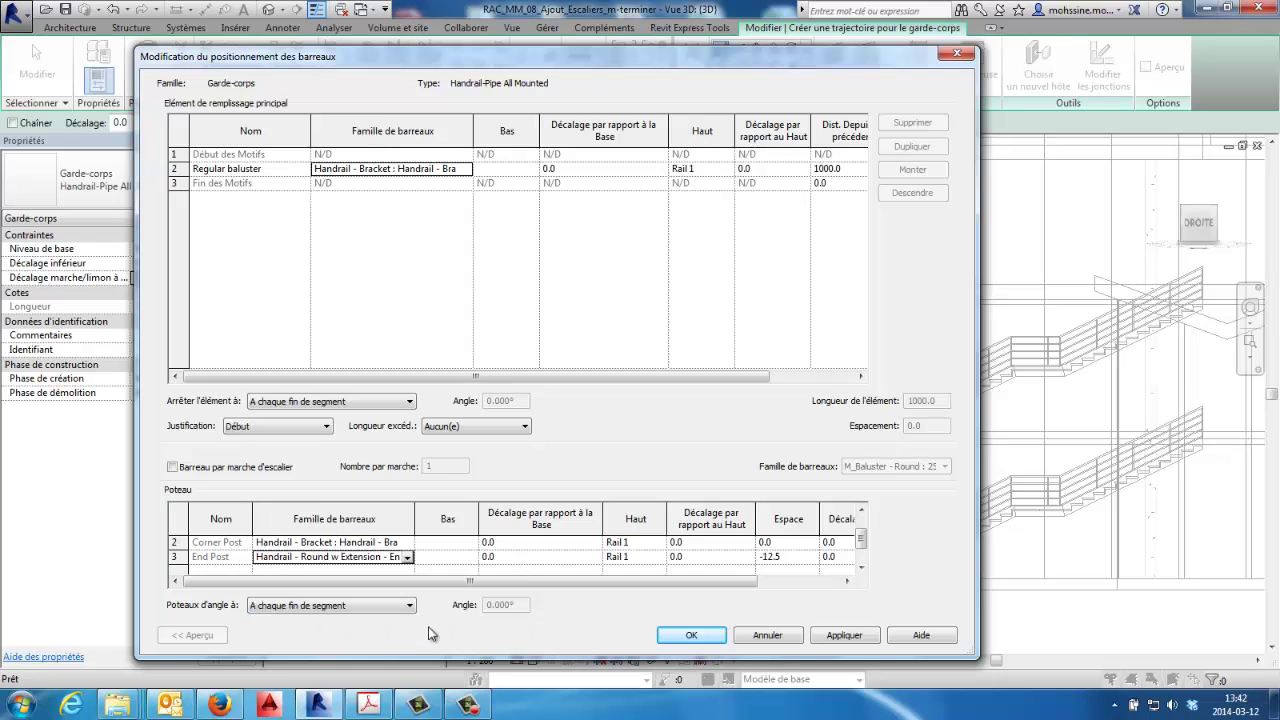
pyautogui.click(686, 636)
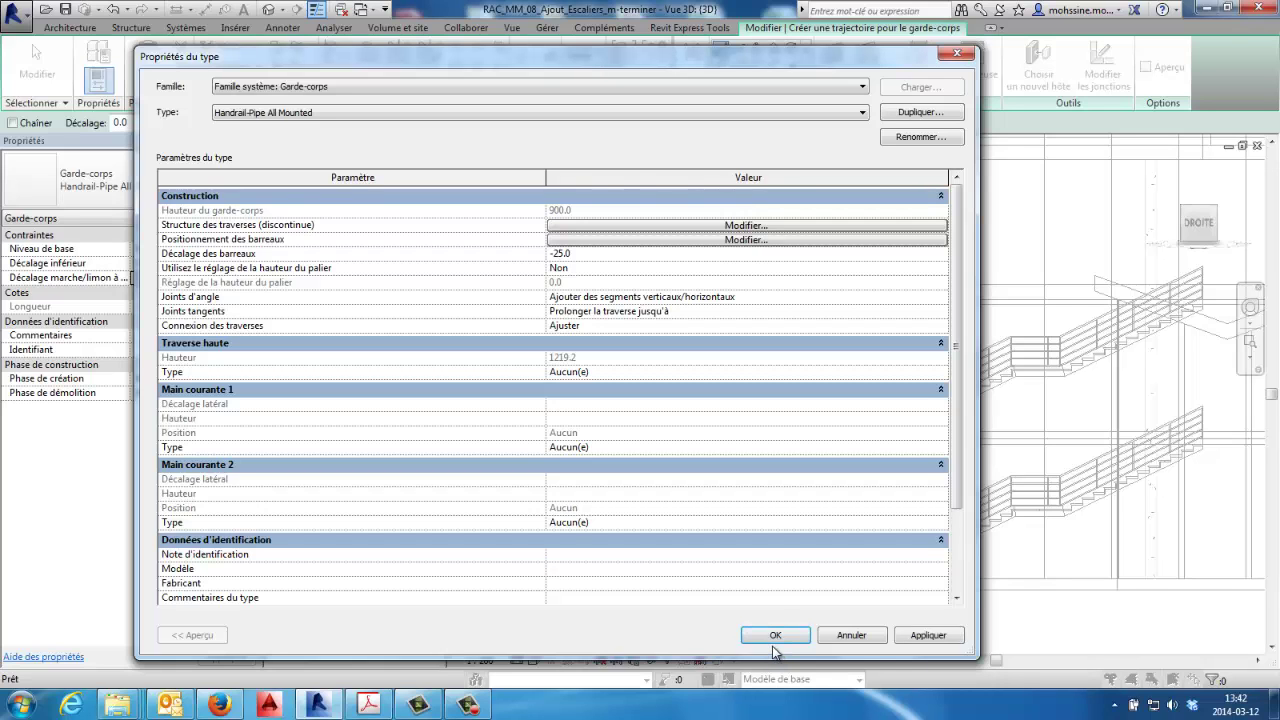
# Step: Apply the handrail type properties and cancel the unfinished railing path sketch
pyautogui.click(780, 637)
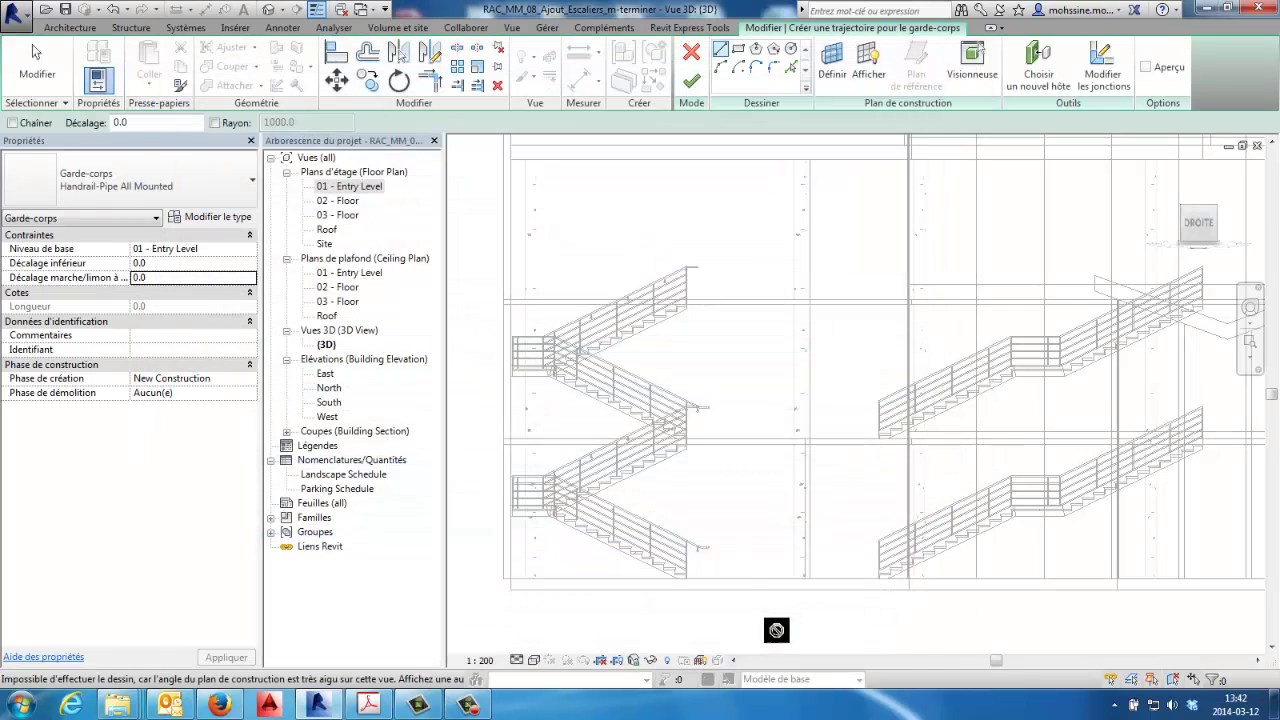
pyautogui.click(38, 70)
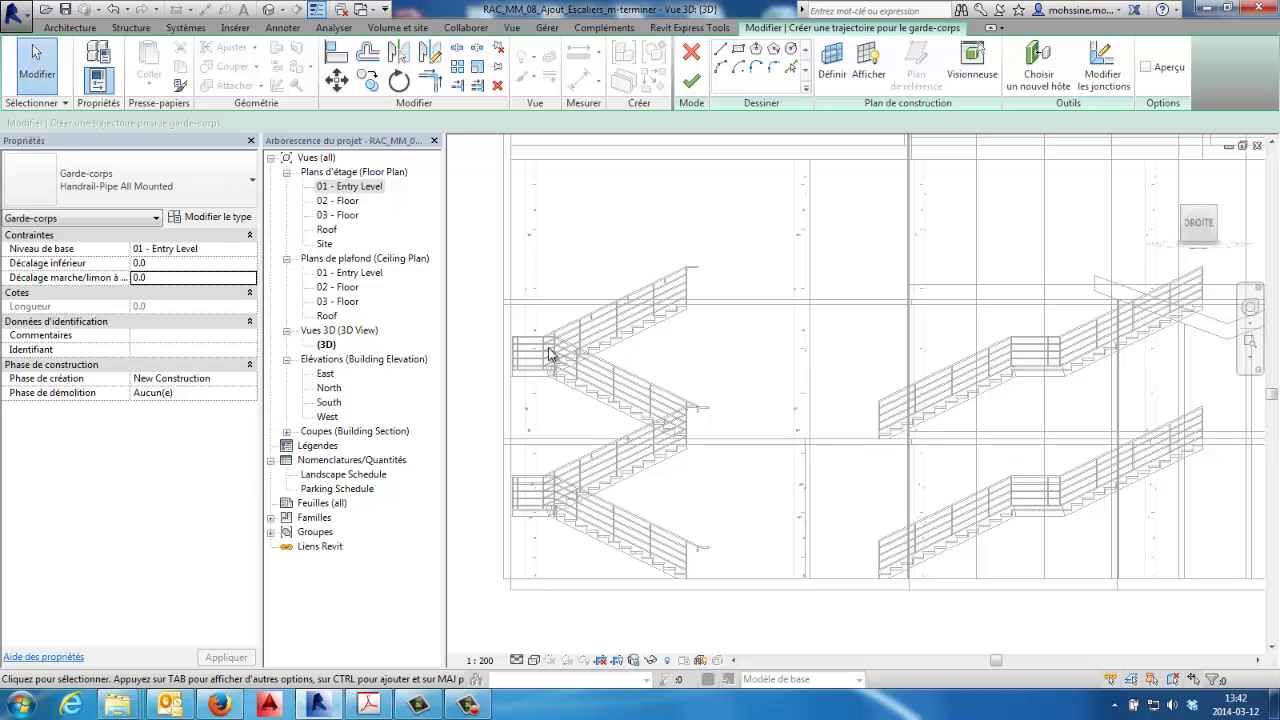
pyautogui.click(692, 56)
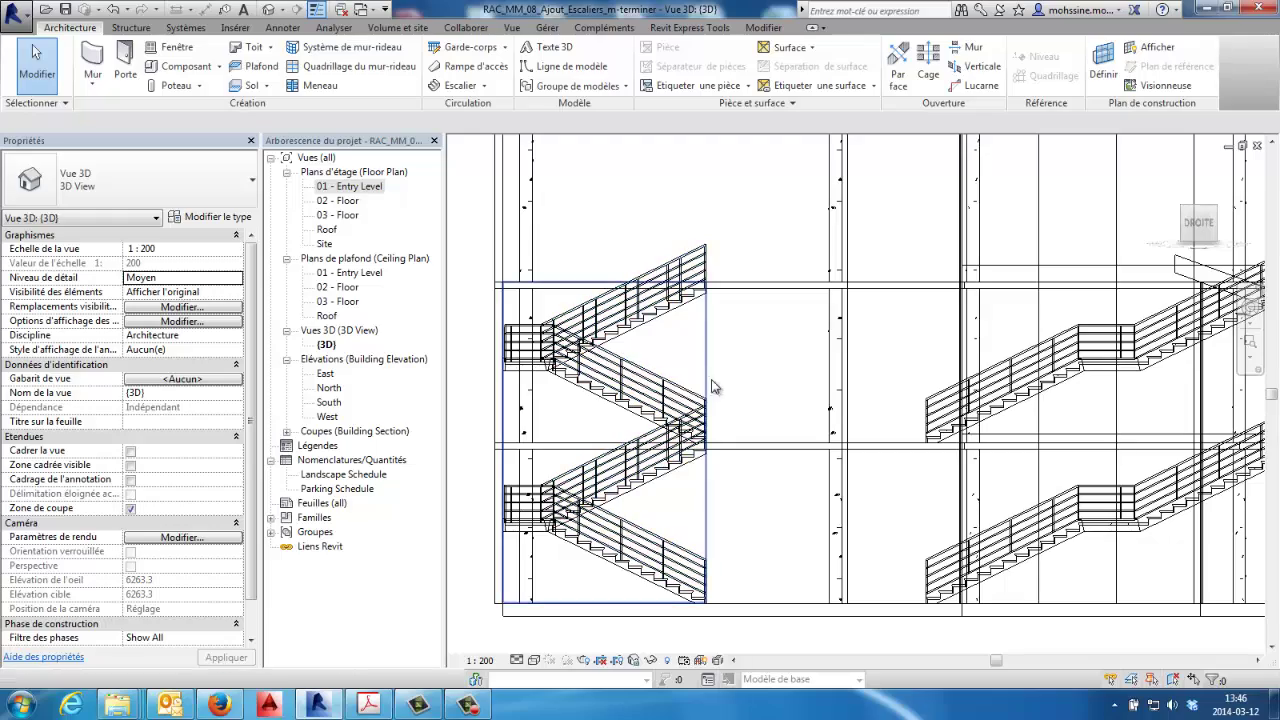
# Step: Orbit and zoom the 3D view for a close oblique look at the stairs
pyautogui.scroll(-1, 728, 381)
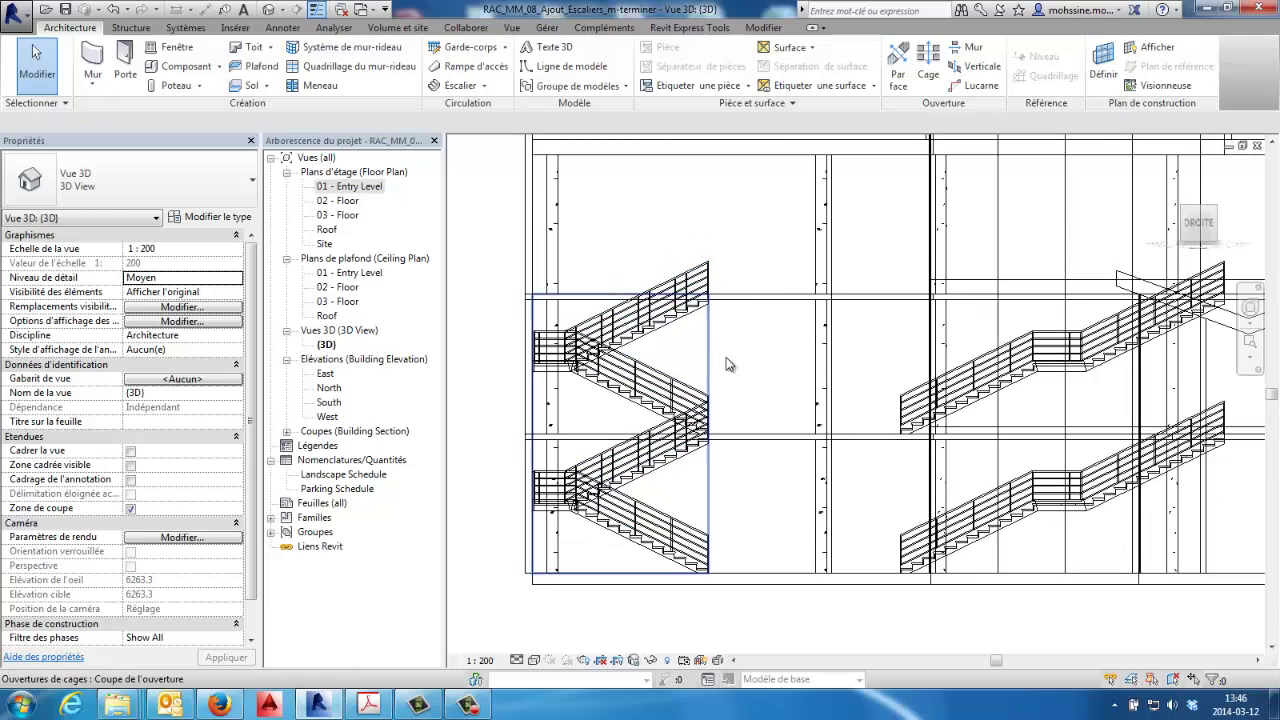
pyautogui.moveTo(777, 341)
pyautogui.keyDown('shift'); pyautogui.mouseDown(button='middle')
pyautogui.moveTo(750, 360)
pyautogui.moveTo(800, 450)
pyautogui.moveTo(720, 420)
pyautogui.moveTo(693, 320)
pyautogui.moveTo(573, 354)
pyautogui.mouseUp(button='middle'); pyautogui.keyUp('shift')
pyautogui.scroll(2, 806, 456)
pyautogui.scroll(2, 666, 392)
pyautogui.scroll(2, 666, 390)
pyautogui.scroll(2, 693, 320)
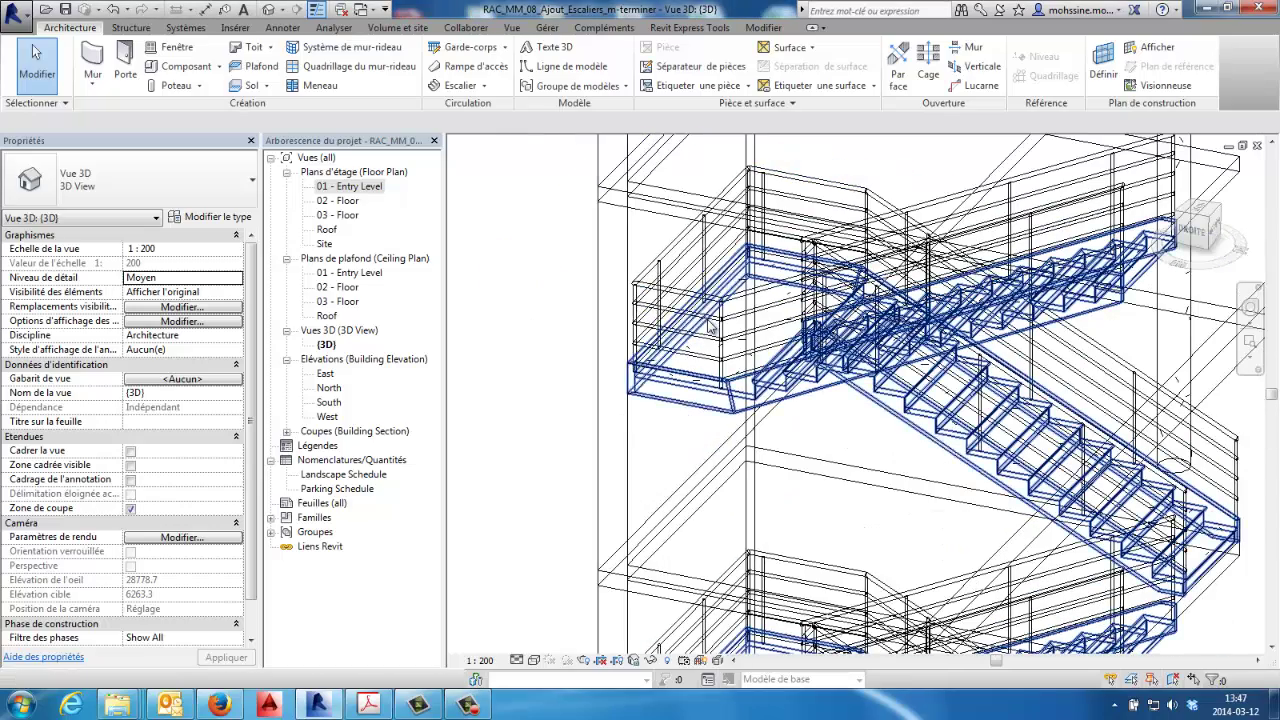
# Step: Switch the stair's 900mm Pipe railing to the Handrail-Pipe All Mounted type
pyautogui.click(688, 300)
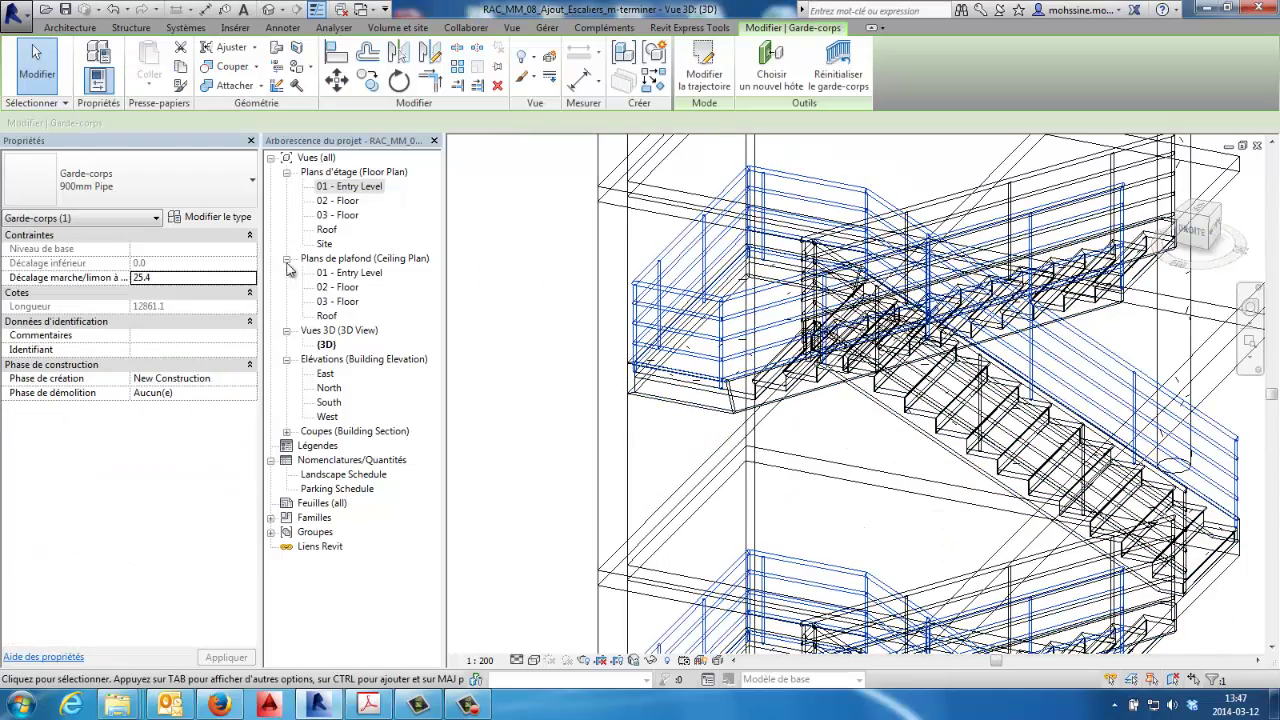
pyautogui.click(176, 178)
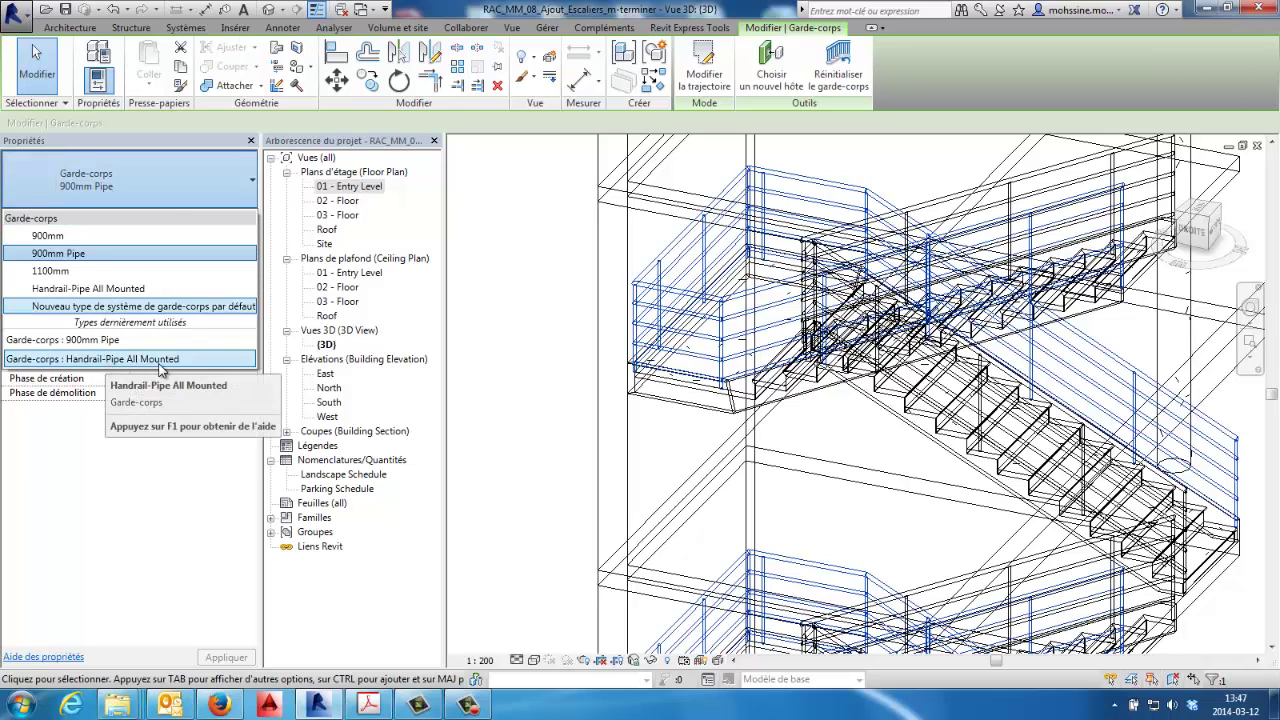
pyautogui.click(159, 366)
pyautogui.press('Escape')
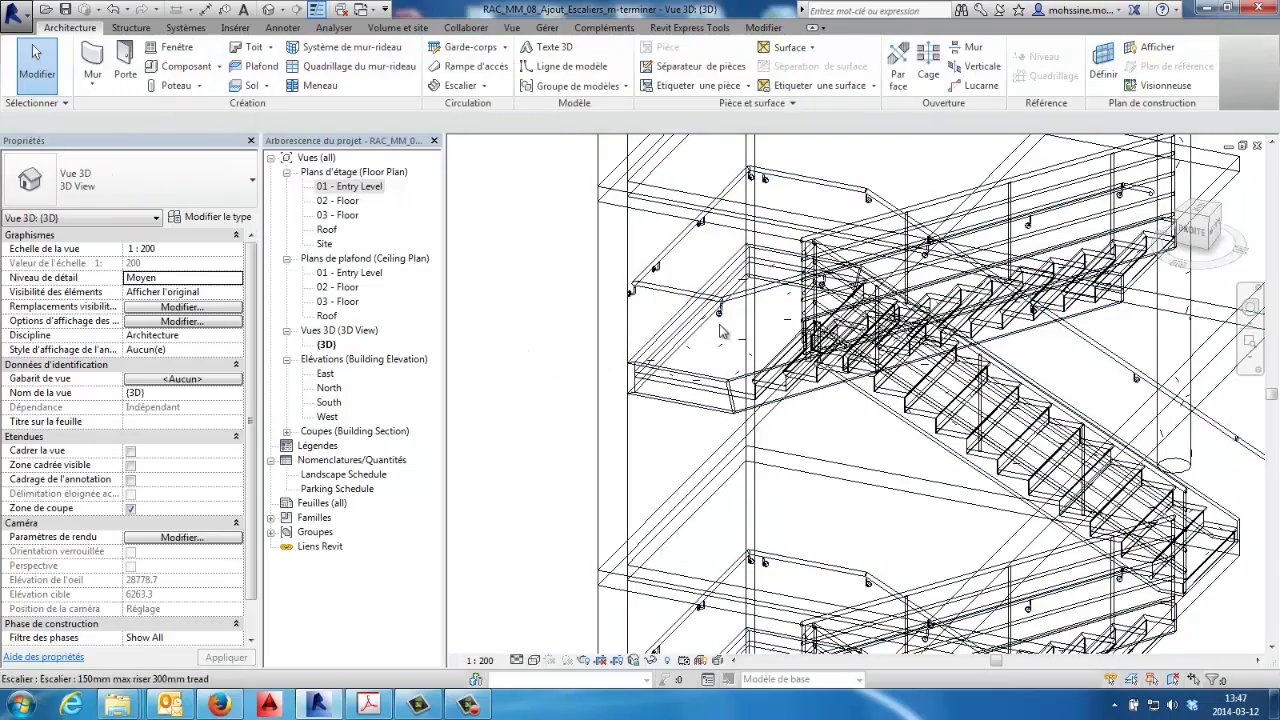
pyautogui.scroll(1, 767, 211)
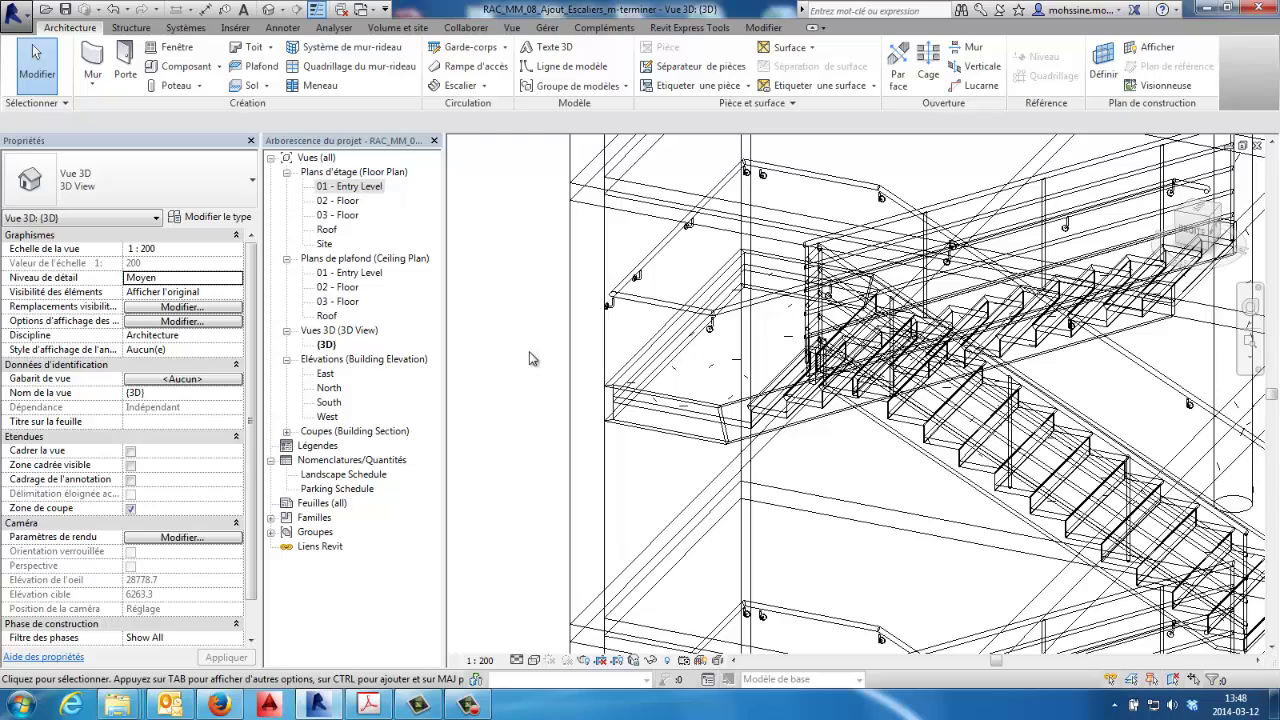
pyautogui.scroll(-1, 535, 380)
pyautogui.scroll(-1, 545, 422)
pyautogui.scroll(-2, 550, 430)
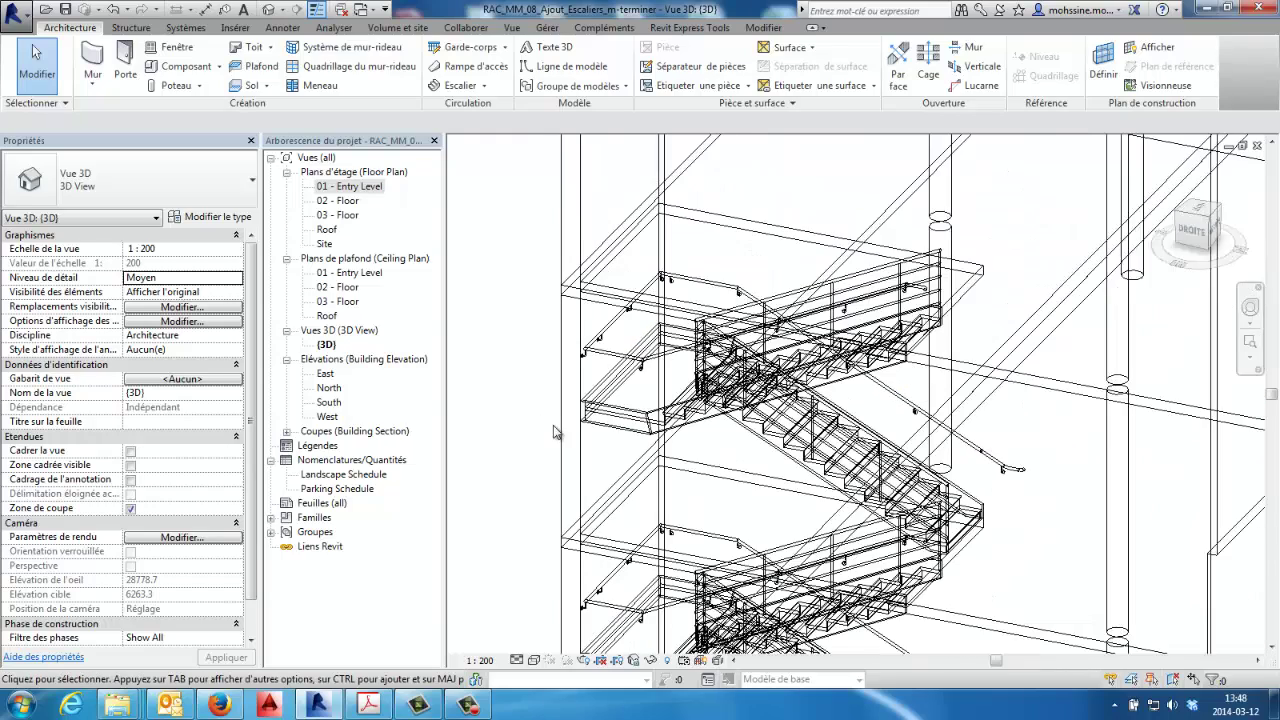
pyautogui.scroll(-1, 557, 438)
# Step: Set the 3D view's visual style to Couleurs uniformes (uniform colours)
pyautogui.click(534, 660)
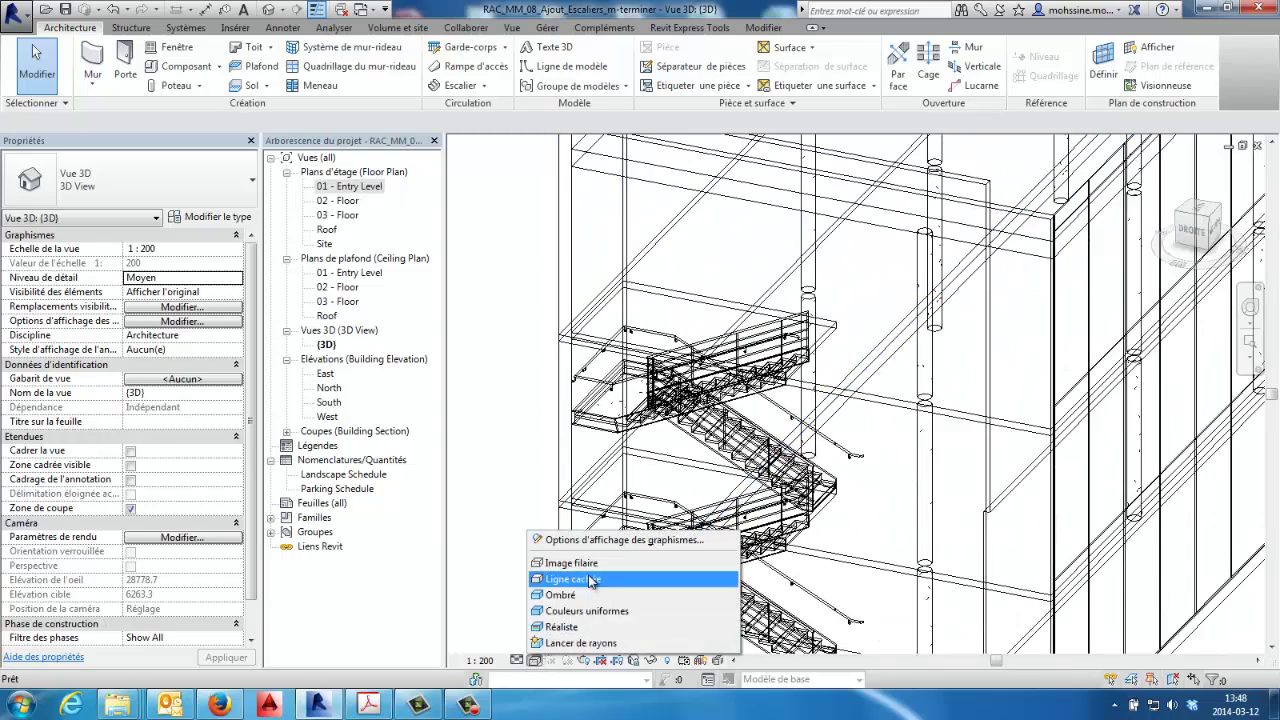
pyautogui.click(588, 612)
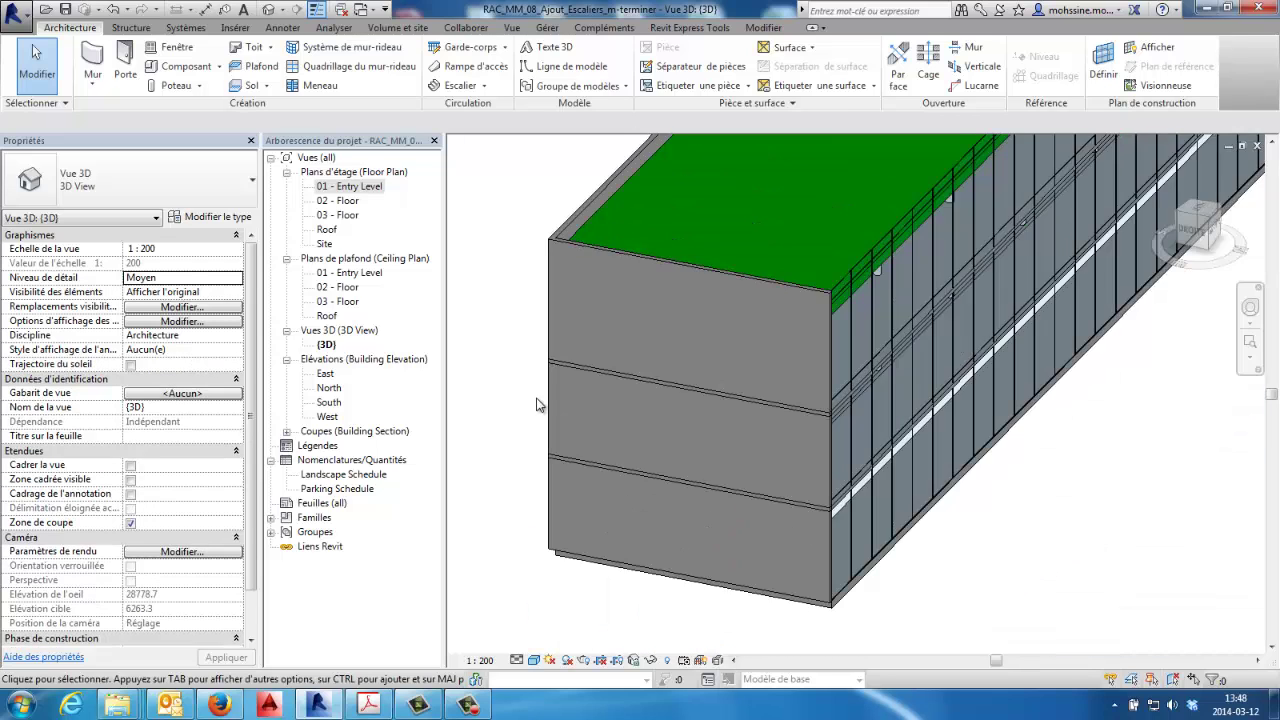
pyautogui.scroll(-3, 764, 533)
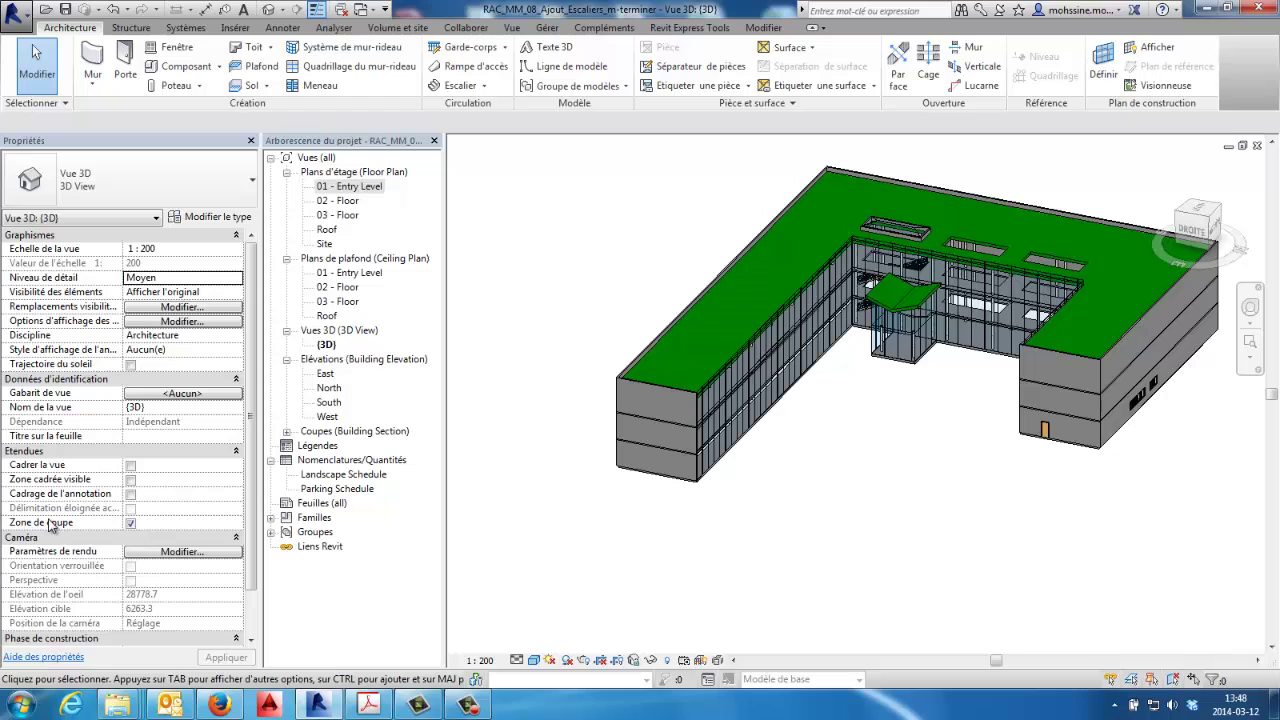
# Step: Unhide the hidden section box with Reveal Hidden Elements, then turn reveal mode off
pyautogui.click(667, 660)
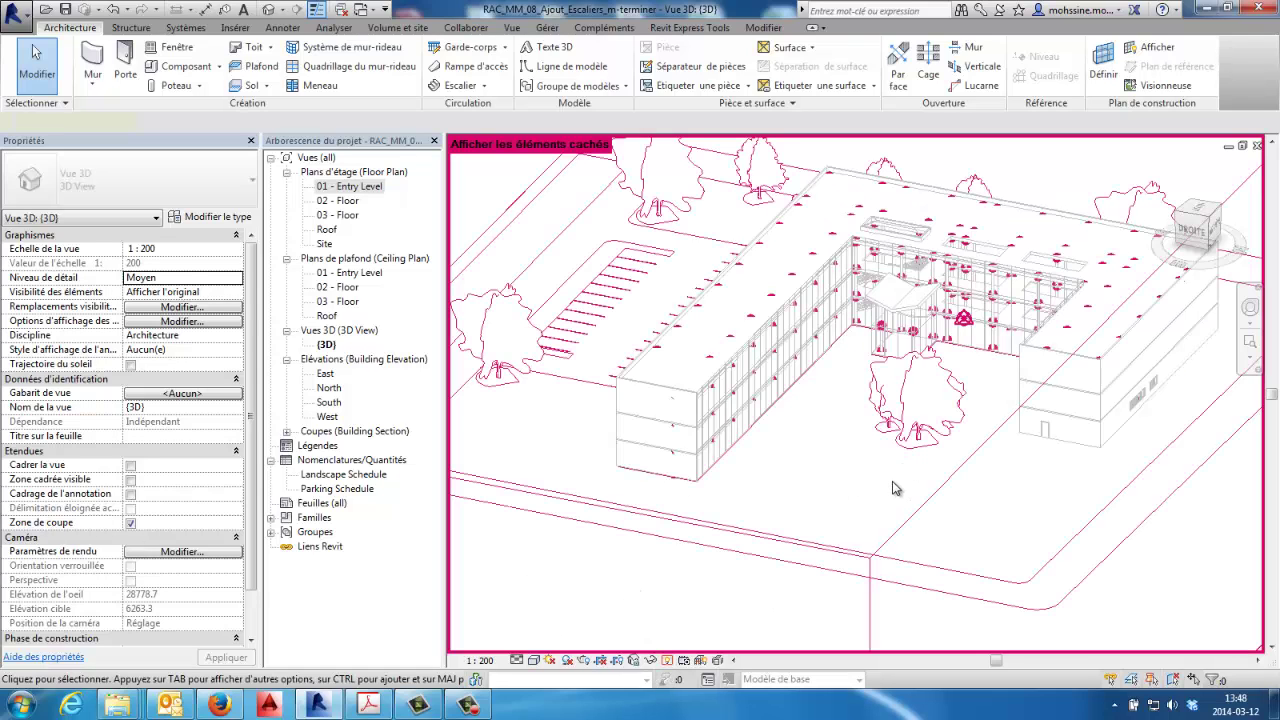
pyautogui.scroll(-3, 895, 488)
pyautogui.scroll(-3, 895, 488)
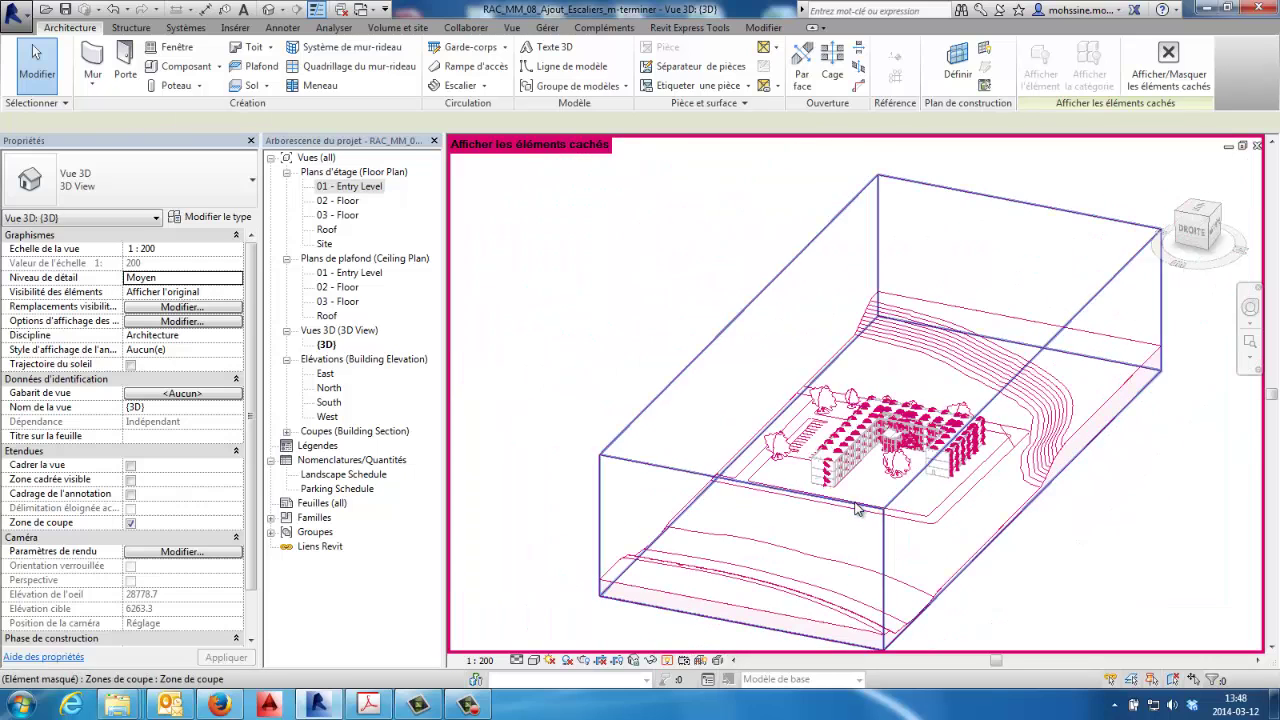
pyautogui.click(630, 456)
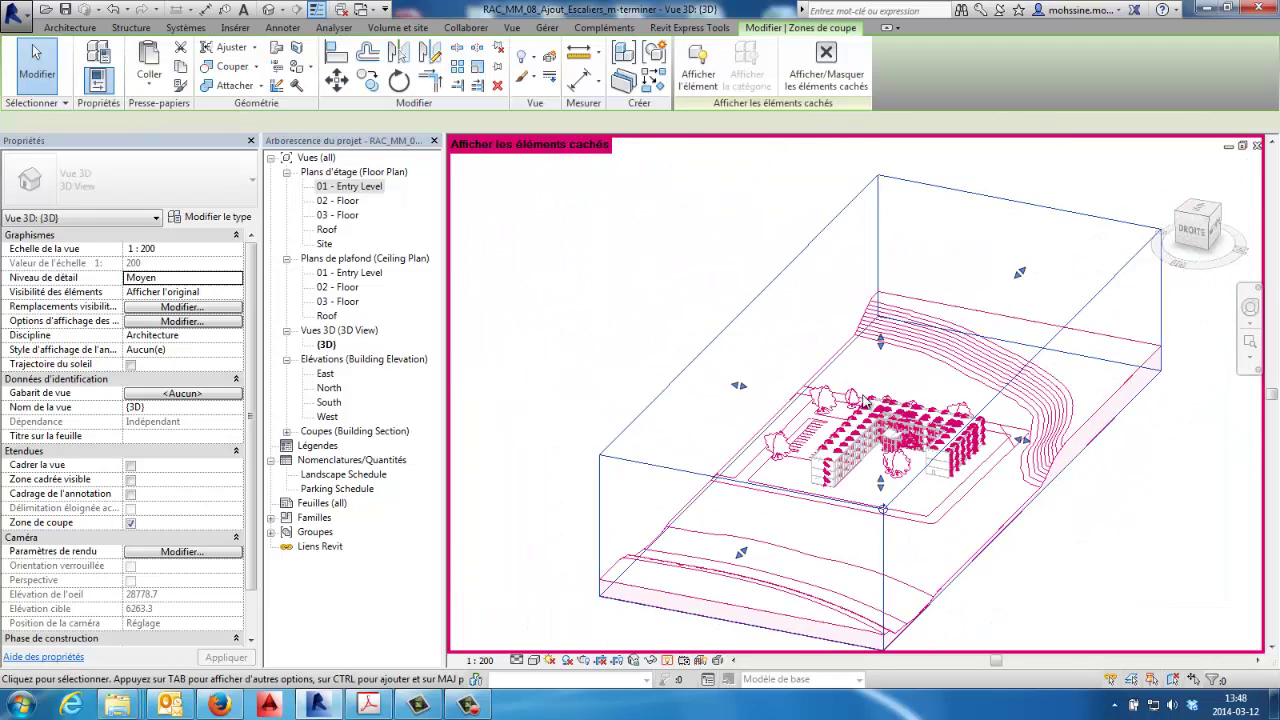
pyautogui.click(709, 78)
pyautogui.click(826, 70)
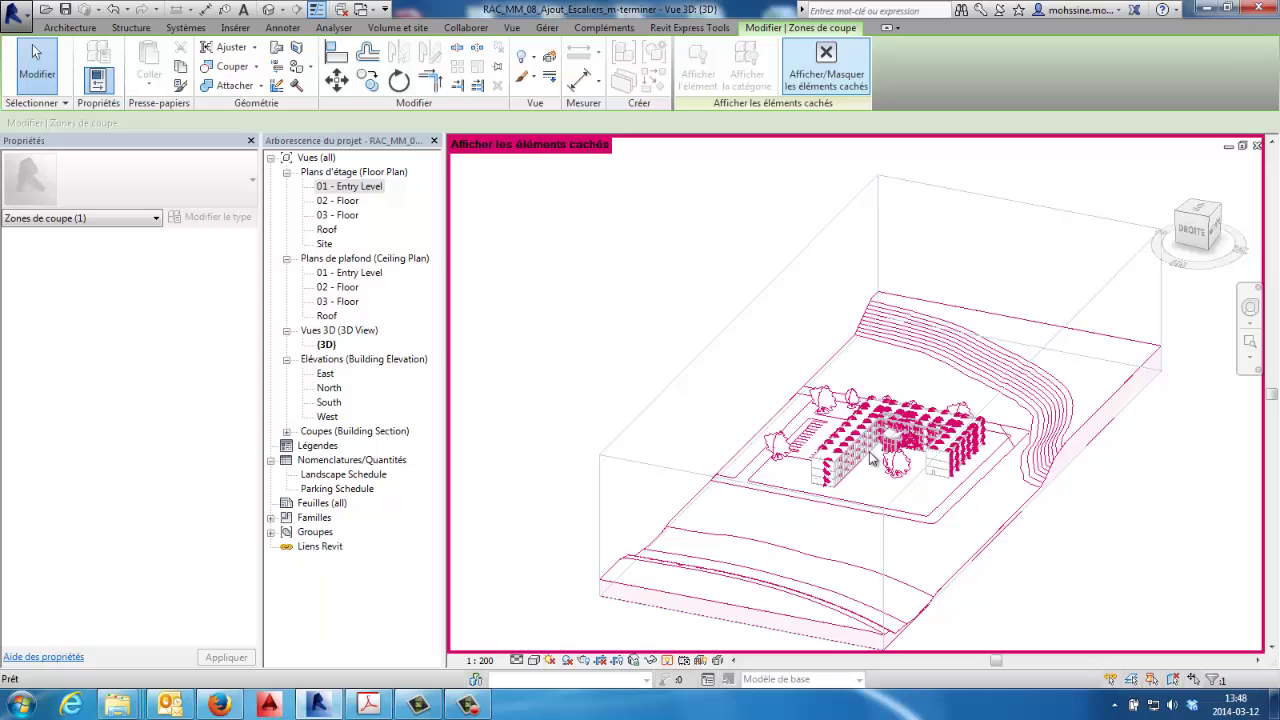
# Step: Shrink the section box from its front corner, back face and left side
pyautogui.press('Escape')
pyautogui.click(726, 486)
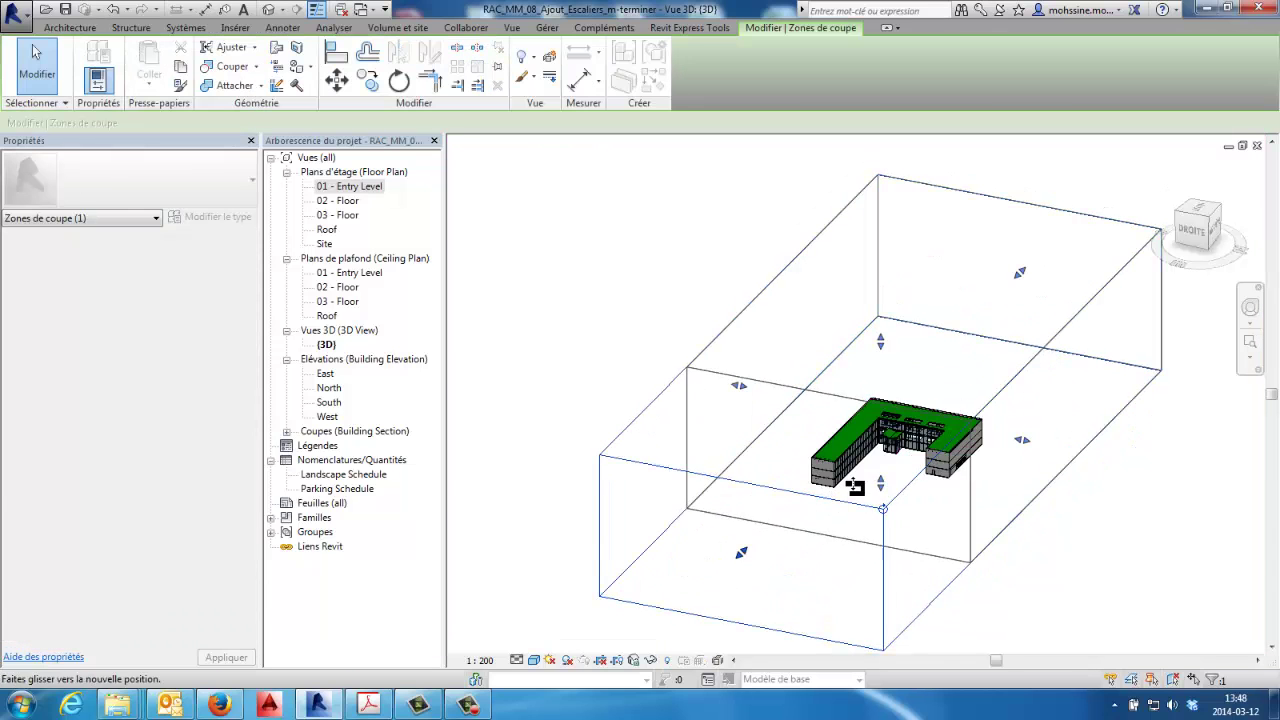
pyautogui.moveTo(855, 487); pyautogui.dragTo(969, 373)
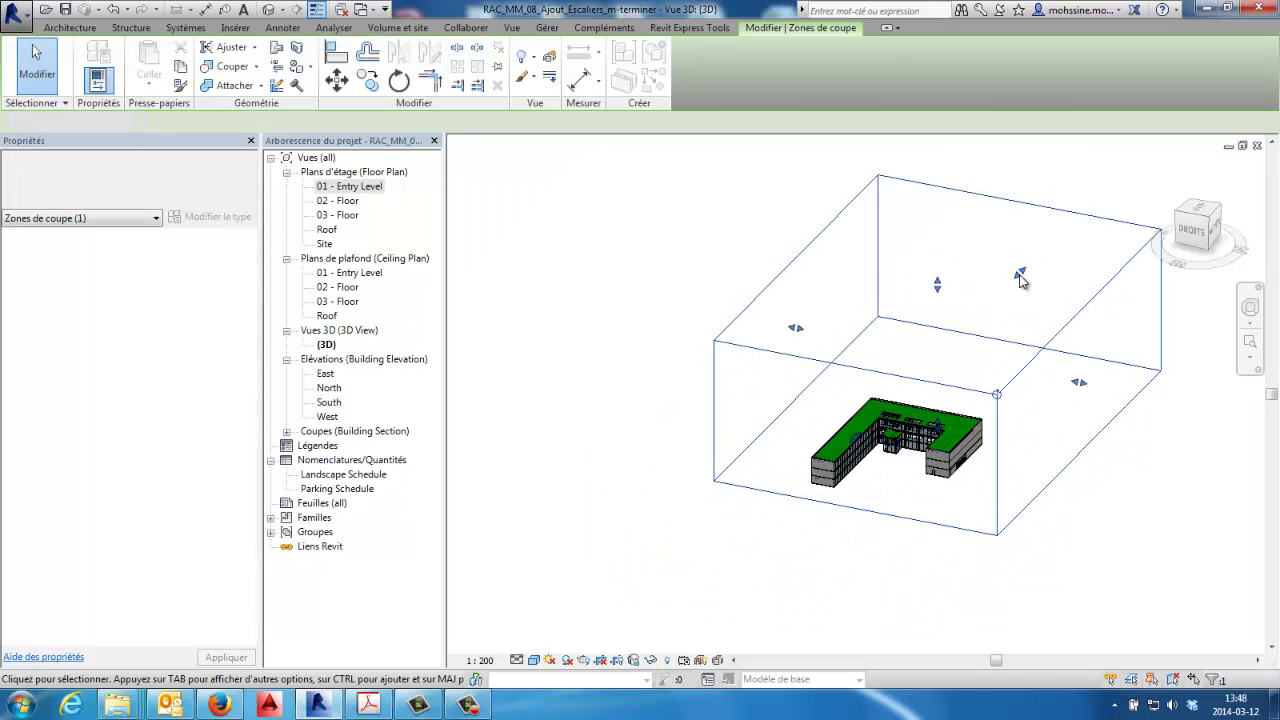
pyautogui.press('Escape')
pyautogui.click(1041, 245)
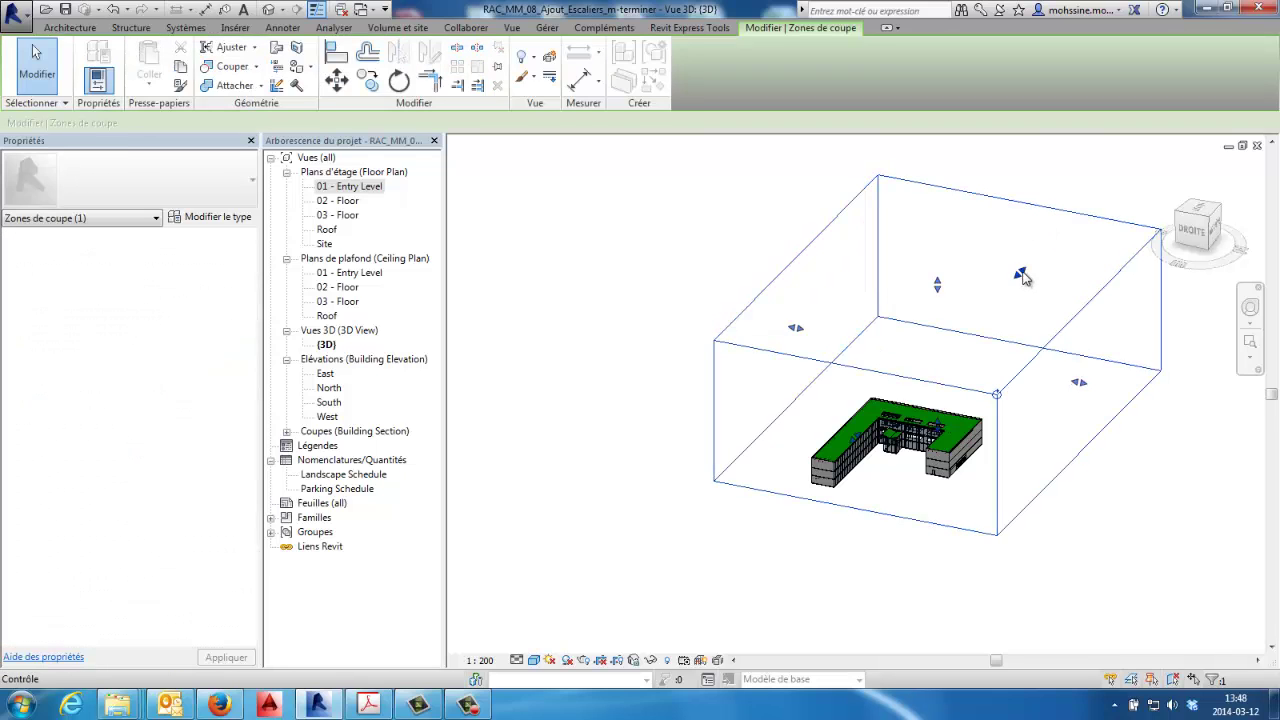
pyautogui.moveTo(1022, 277)
pyautogui.mouseDown()
pyautogui.moveTo(1026, 444)
pyautogui.moveTo(870, 411)
pyautogui.mouseUp()
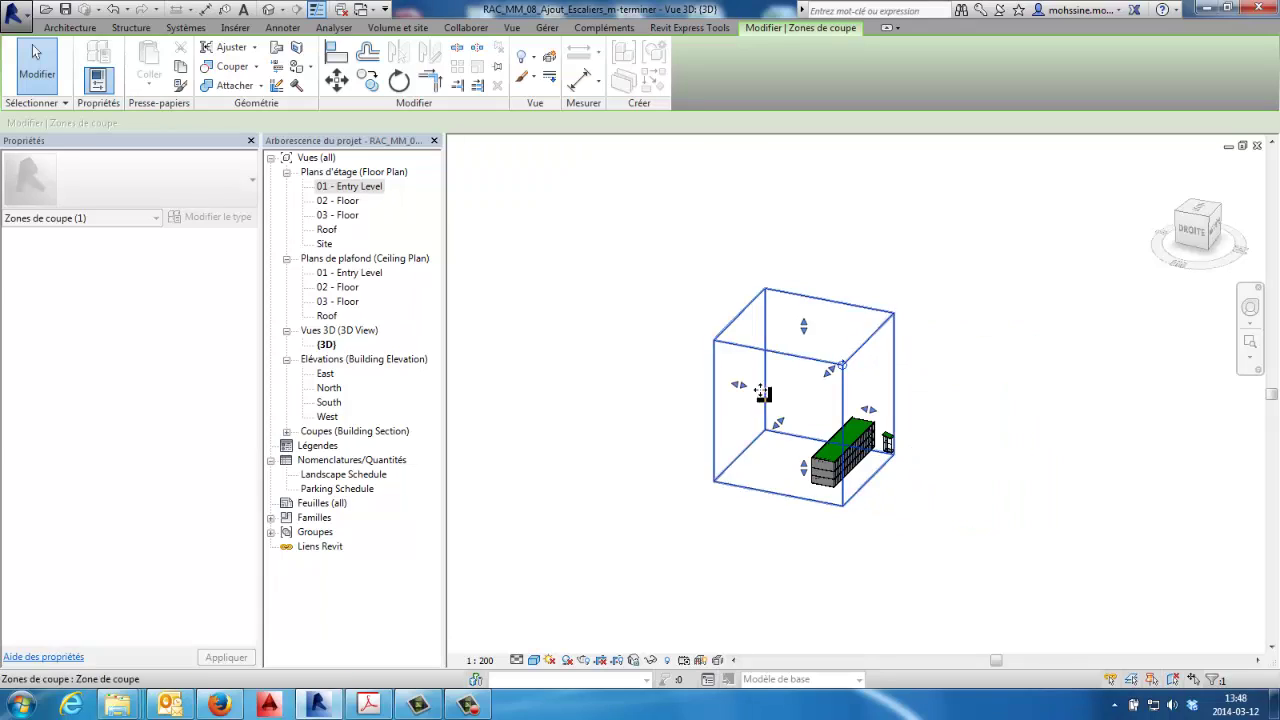
pyautogui.moveTo(743, 392)
pyautogui.mouseDown()
pyautogui.moveTo(820, 400)
pyautogui.moveTo(869, 507)
pyautogui.mouseUp()
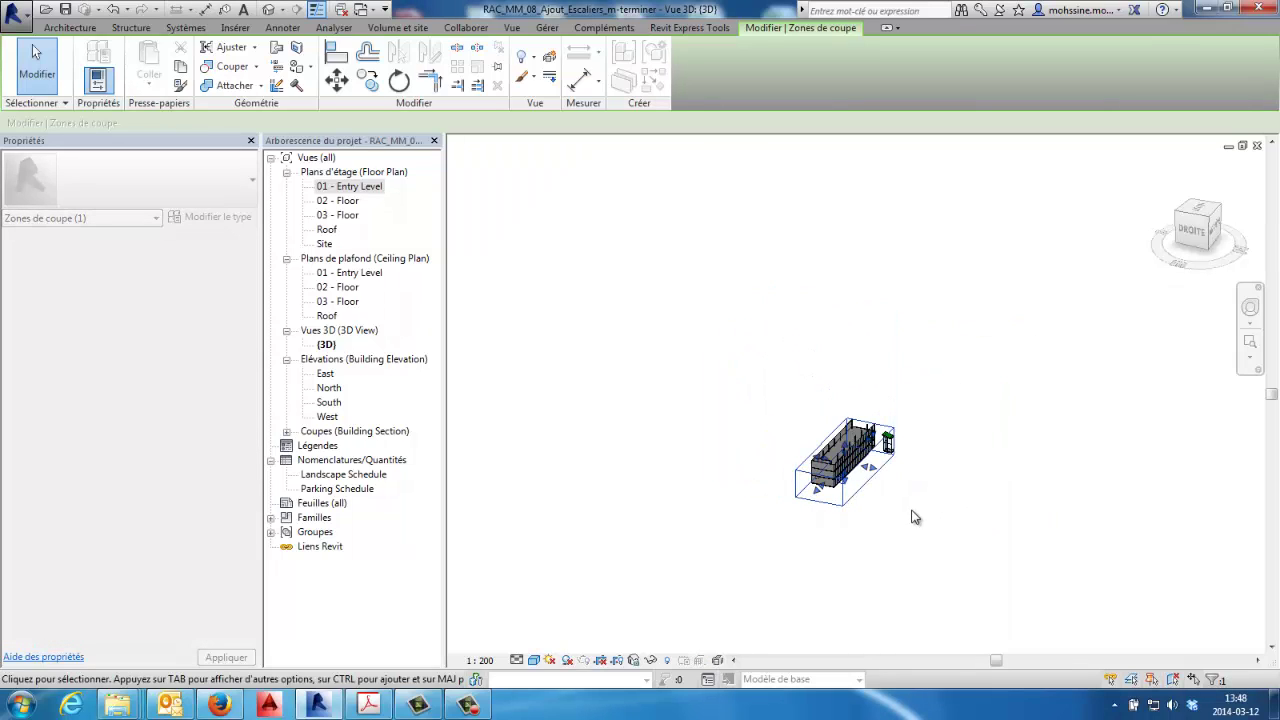
pyautogui.scroll(3, 869, 511)
pyautogui.scroll(2, 885, 495)
pyautogui.scroll(2, 897, 477)
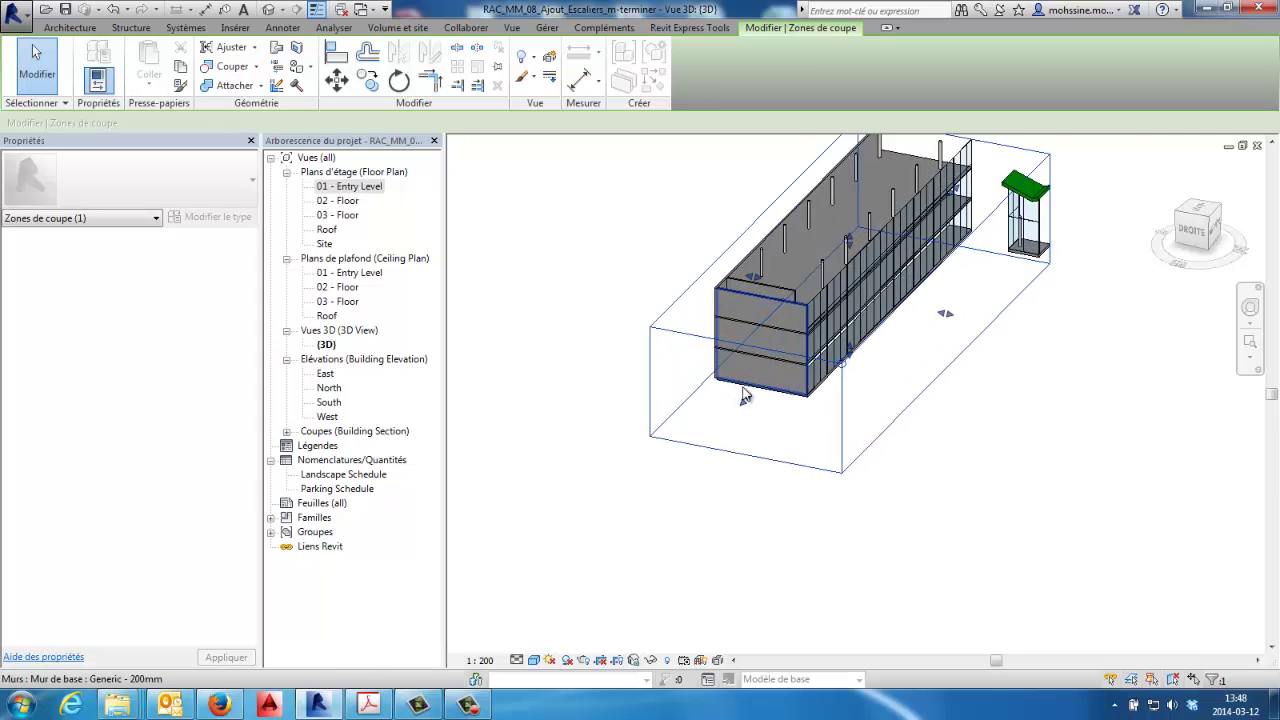
pyautogui.scroll(2, 753, 482)
pyautogui.scroll(2, 753, 482)
# Step: Crop the section box to the stair end and inspect the exposed stair railings
pyautogui.moveTo(678, 499); pyautogui.dragTo(772, 402)
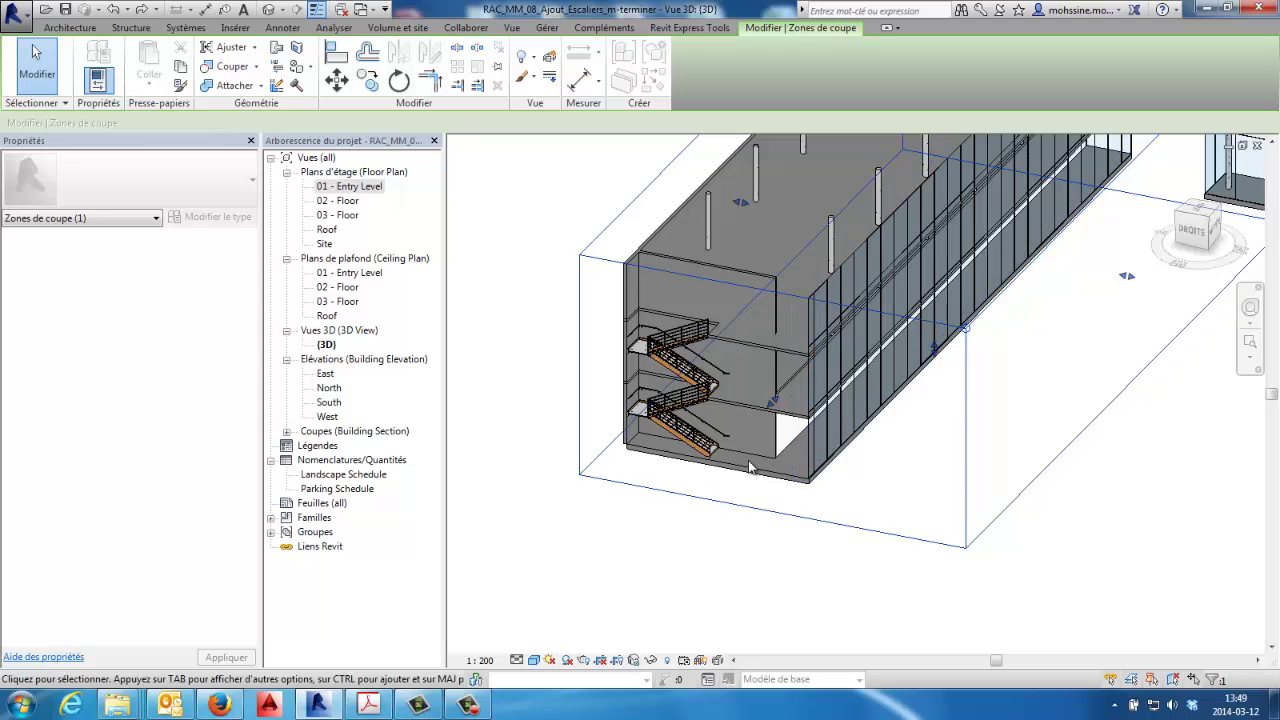
pyautogui.scroll(1, 822, 392)
pyautogui.scroll(-3, 1046, 354)
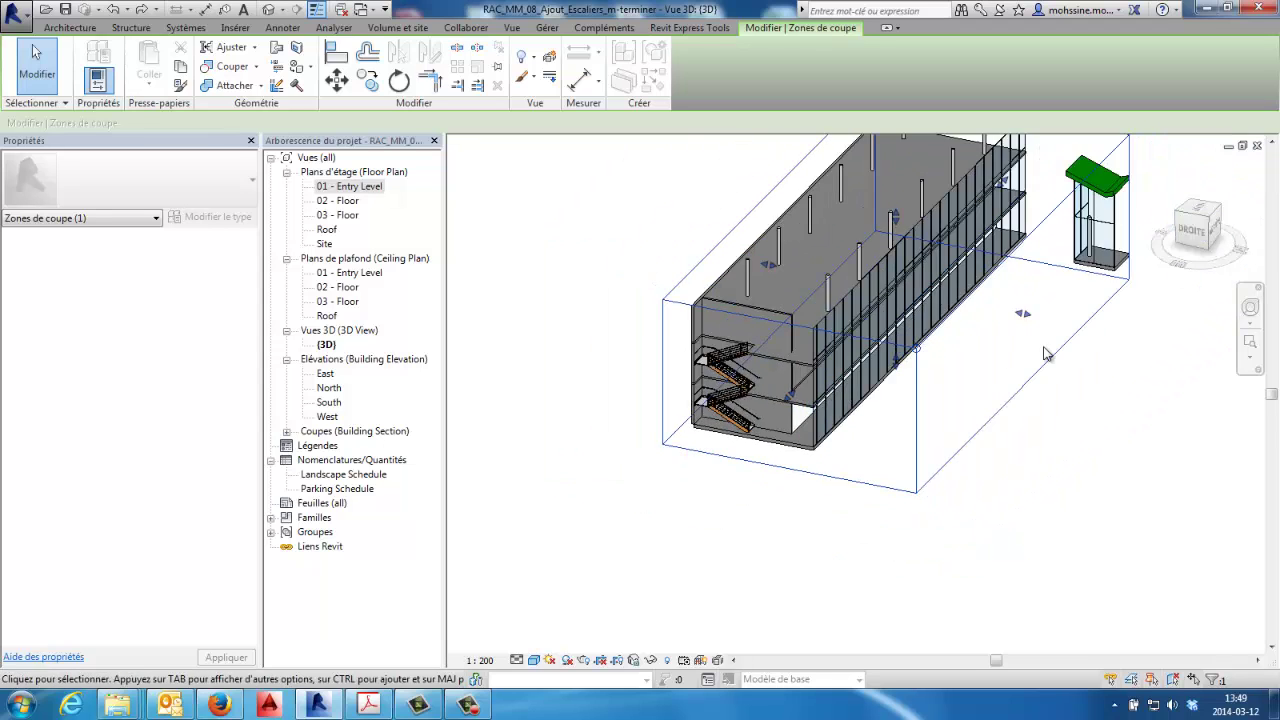
pyautogui.scroll(-1, 917, 451)
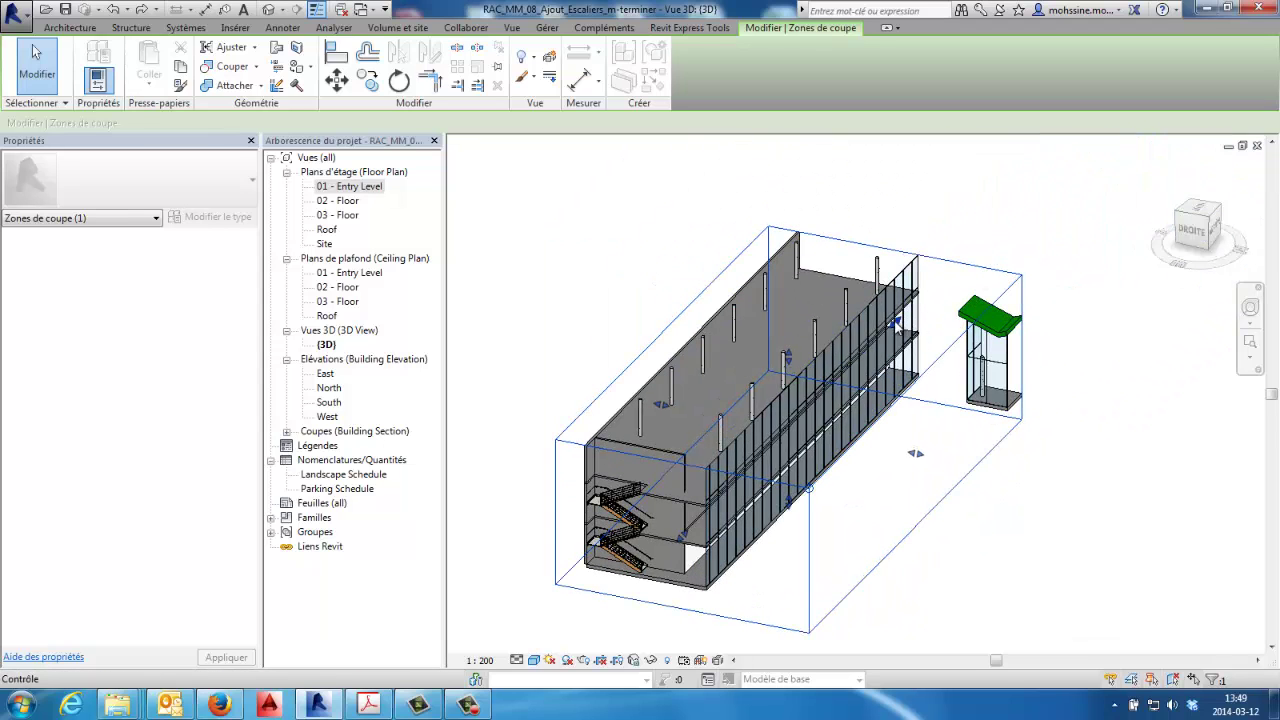
pyautogui.moveTo(895, 325); pyautogui.dragTo(840, 537)
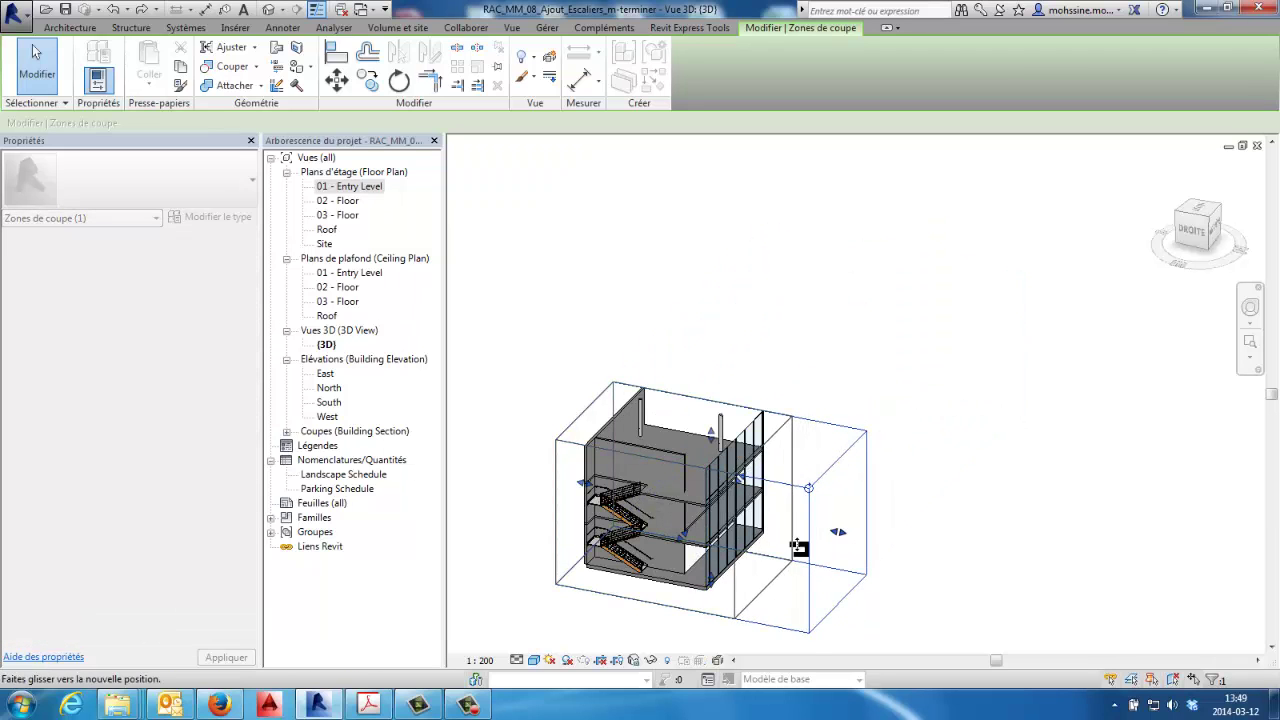
pyautogui.moveTo(841, 538); pyautogui.dragTo(765, 522)
pyautogui.scroll(4, 905, 404)
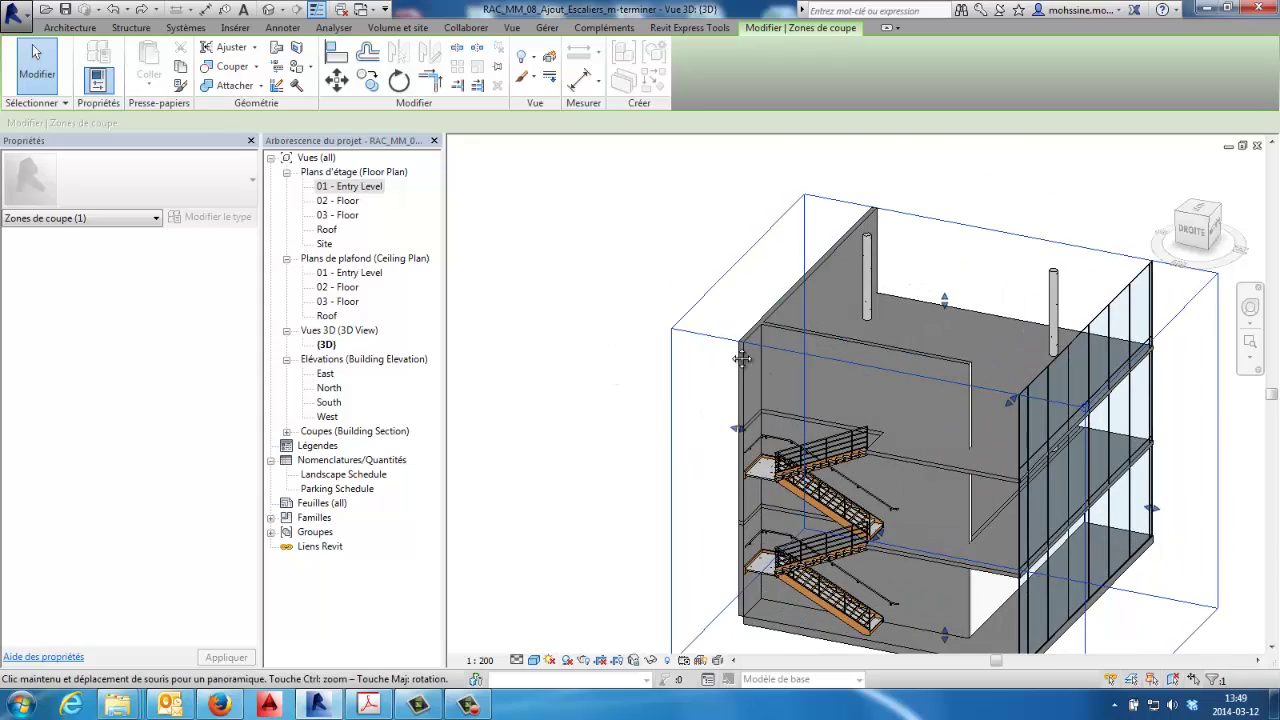
pyautogui.moveTo(738, 512); pyautogui.dragTo(738, 372, button='middle')
pyautogui.scroll(3, 738, 372)
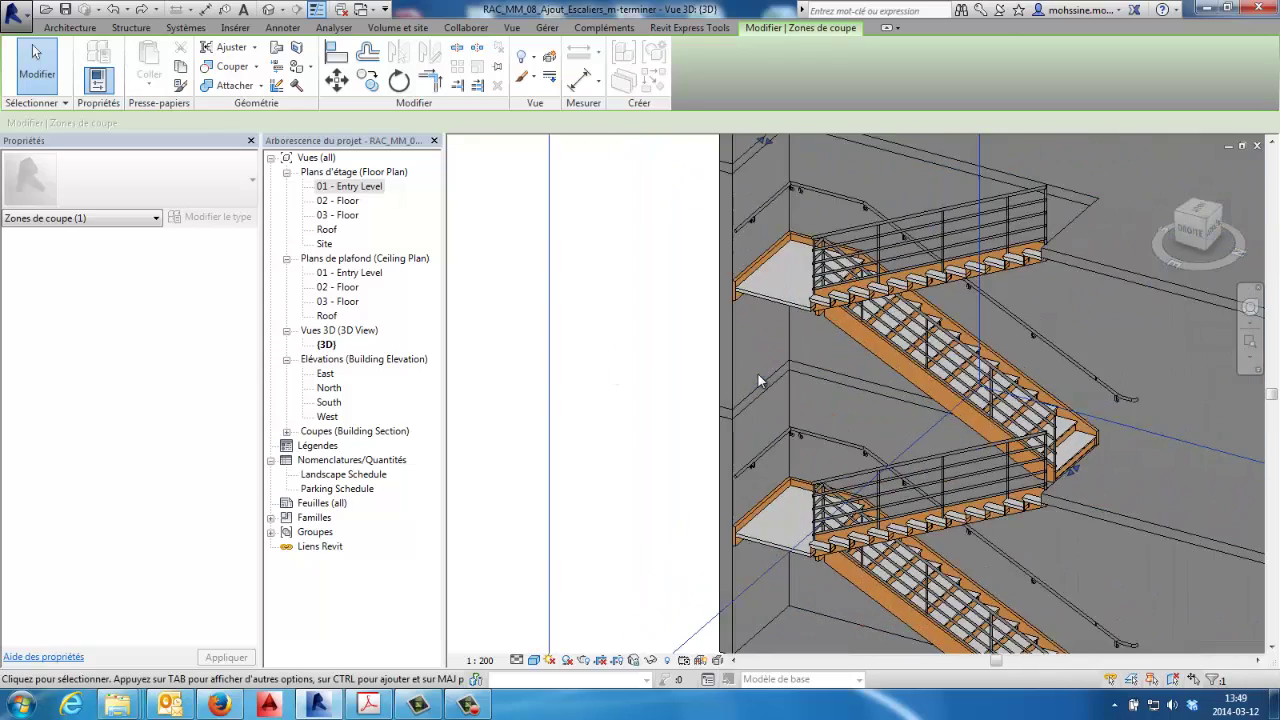
pyautogui.keyDown('shift'); pyautogui.moveTo(897, 333); pyautogui.dragTo(882, 350, button='middle'); pyautogui.keyUp('shift')
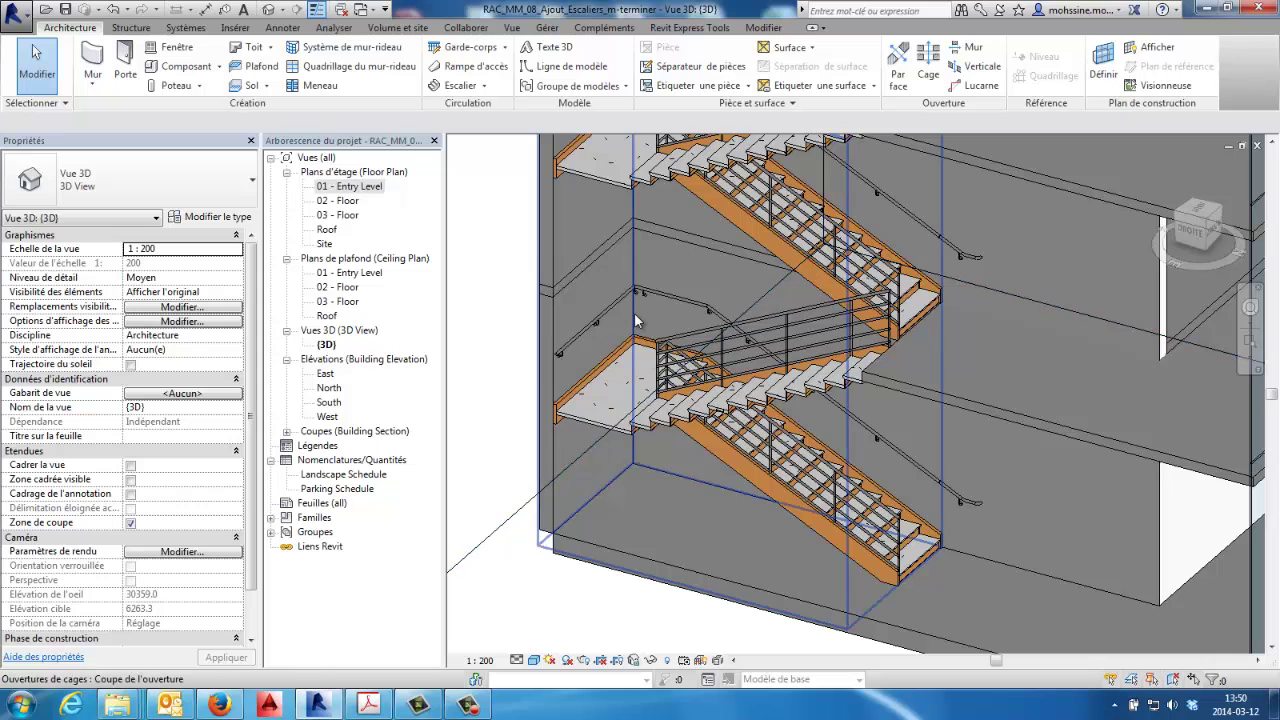
pyautogui.scroll(2, 634, 312)
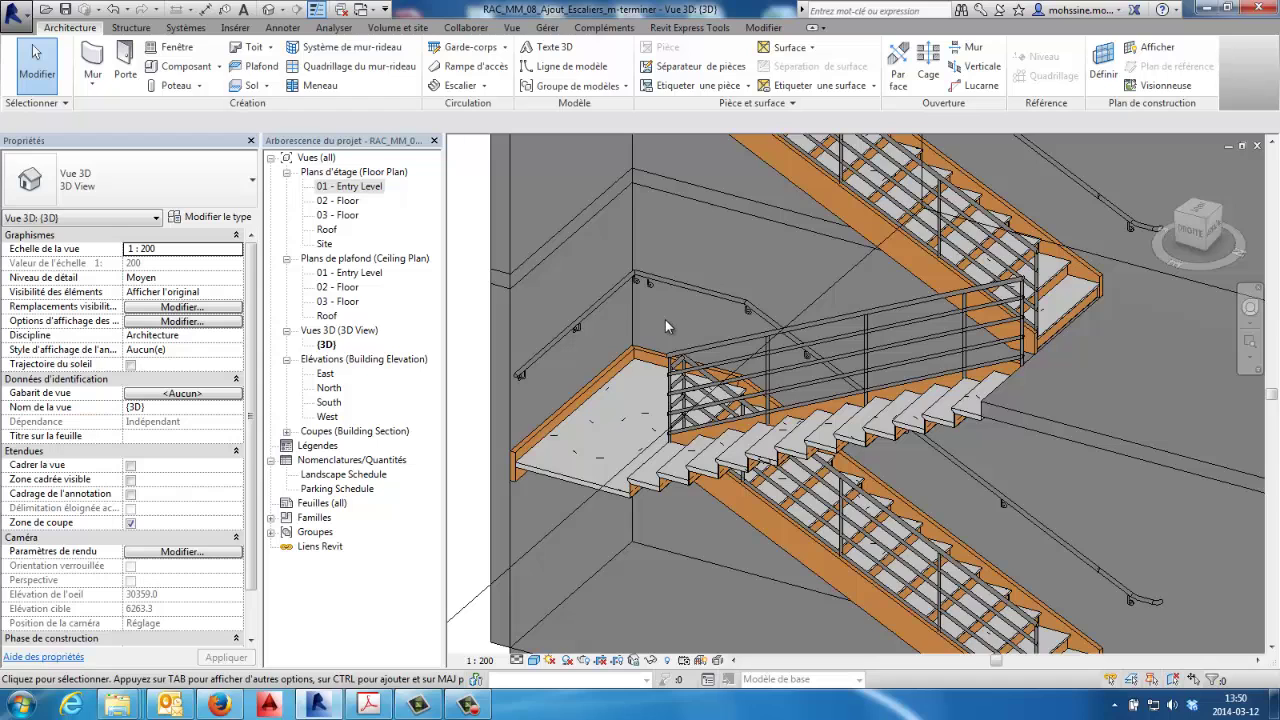
pyautogui.scroll(-3, 665, 319)
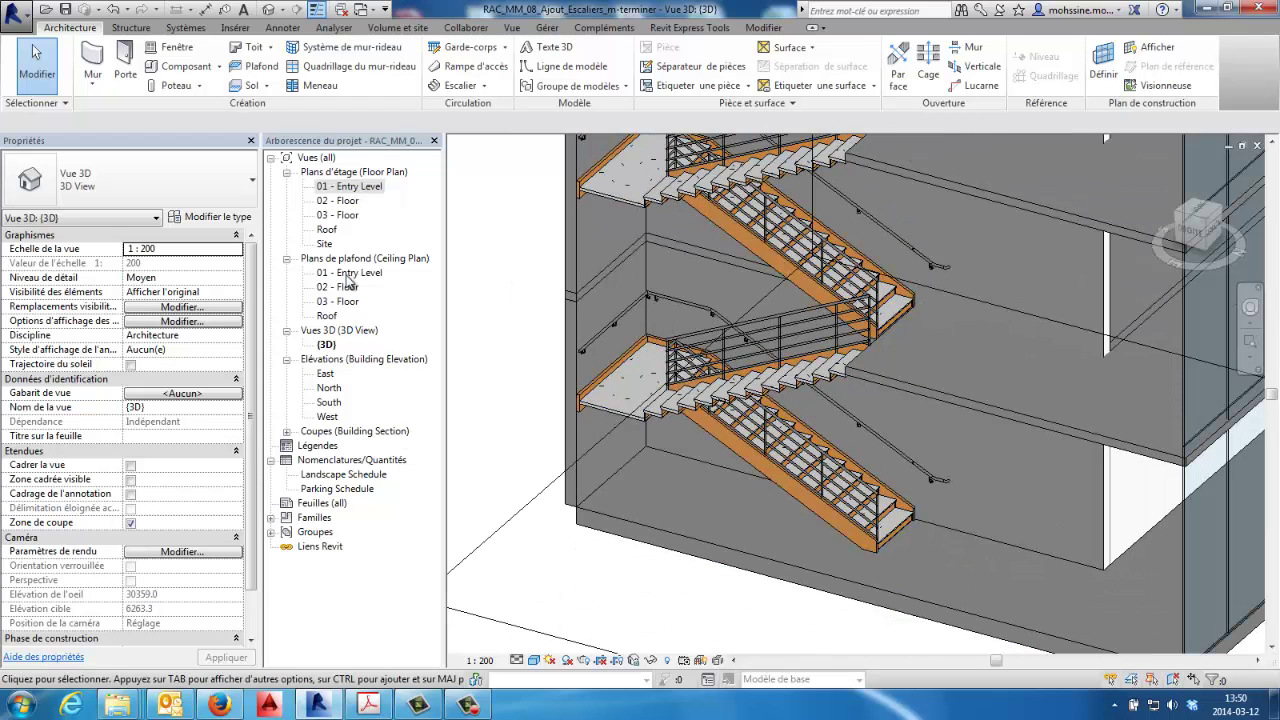
# Step: Open the 01 - Entry Level plan and start editing the stair railing's path
pyautogui.doubleClick(350, 187)
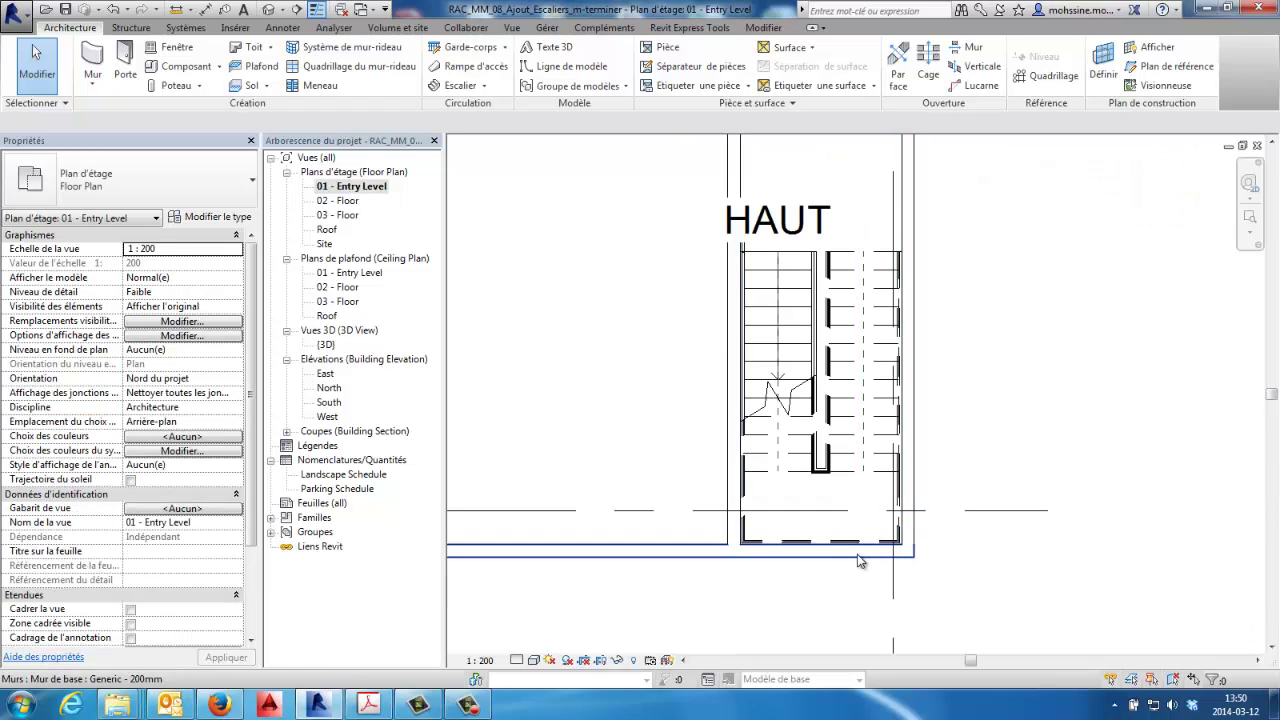
pyautogui.scroll(1, 785, 513)
pyautogui.scroll(1, 780, 505)
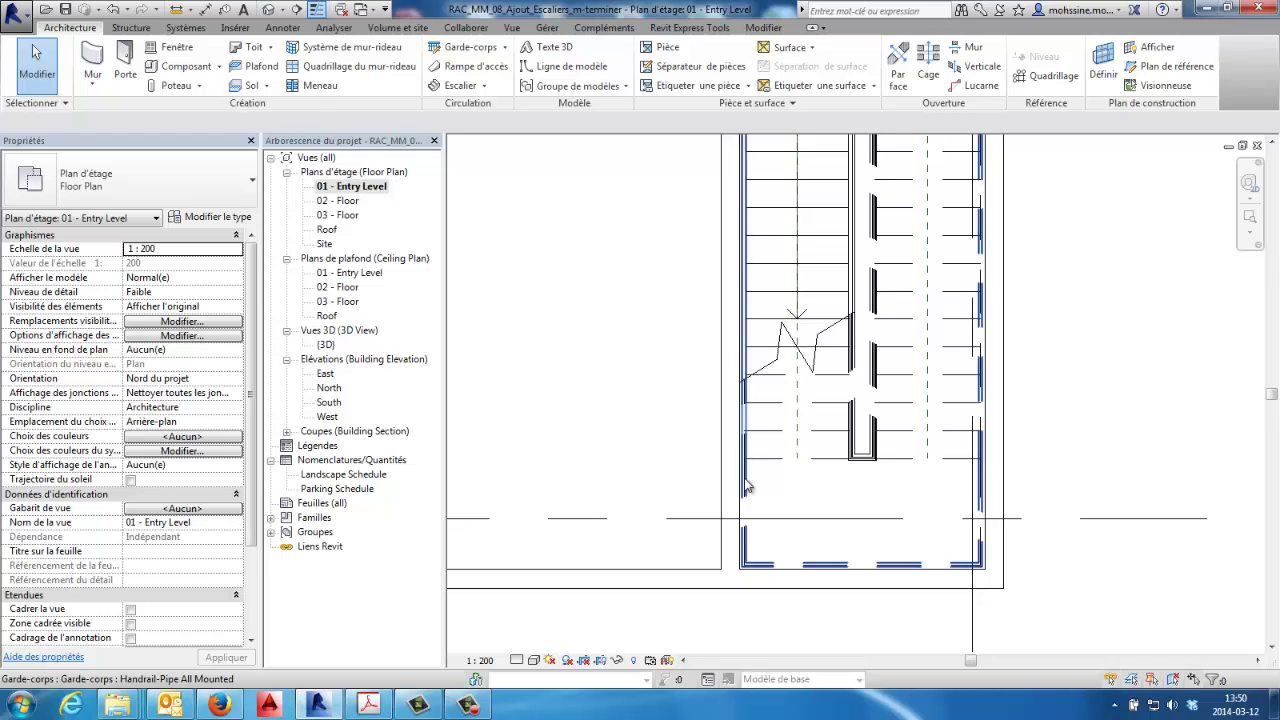
pyautogui.click(745, 487)
pyautogui.scroll(-2, 847, 300)
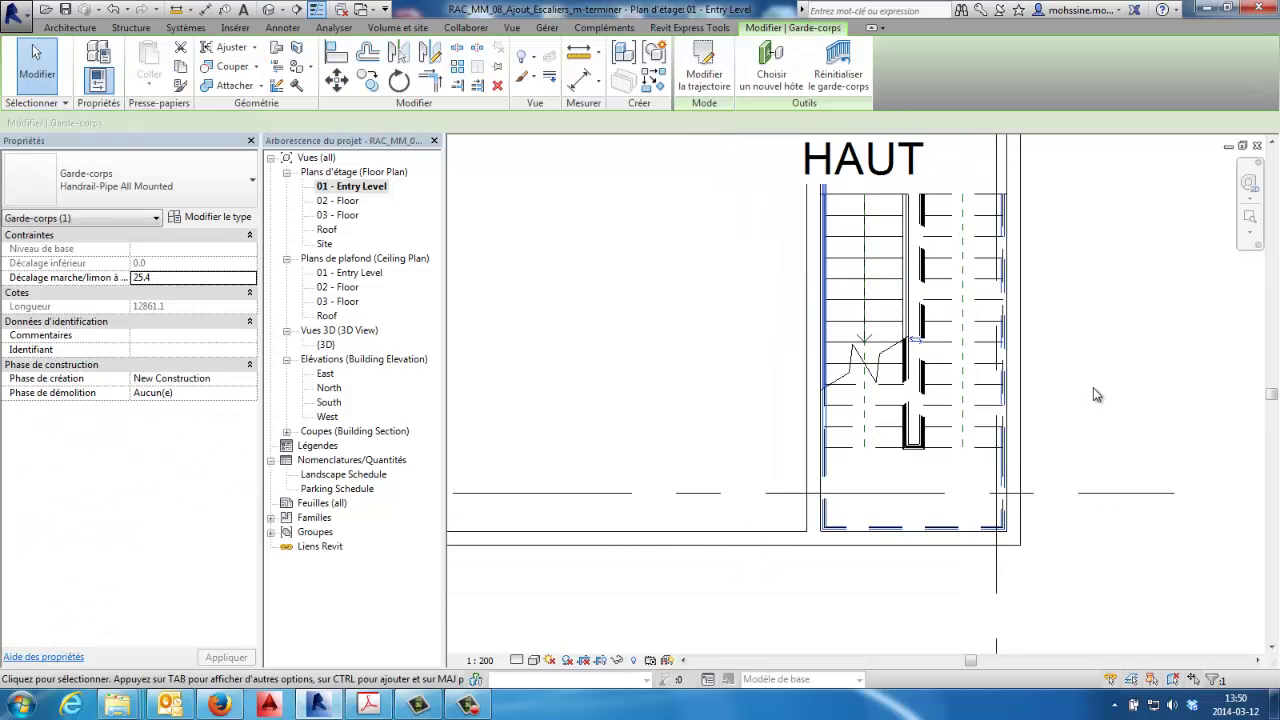
pyautogui.click(704, 65)
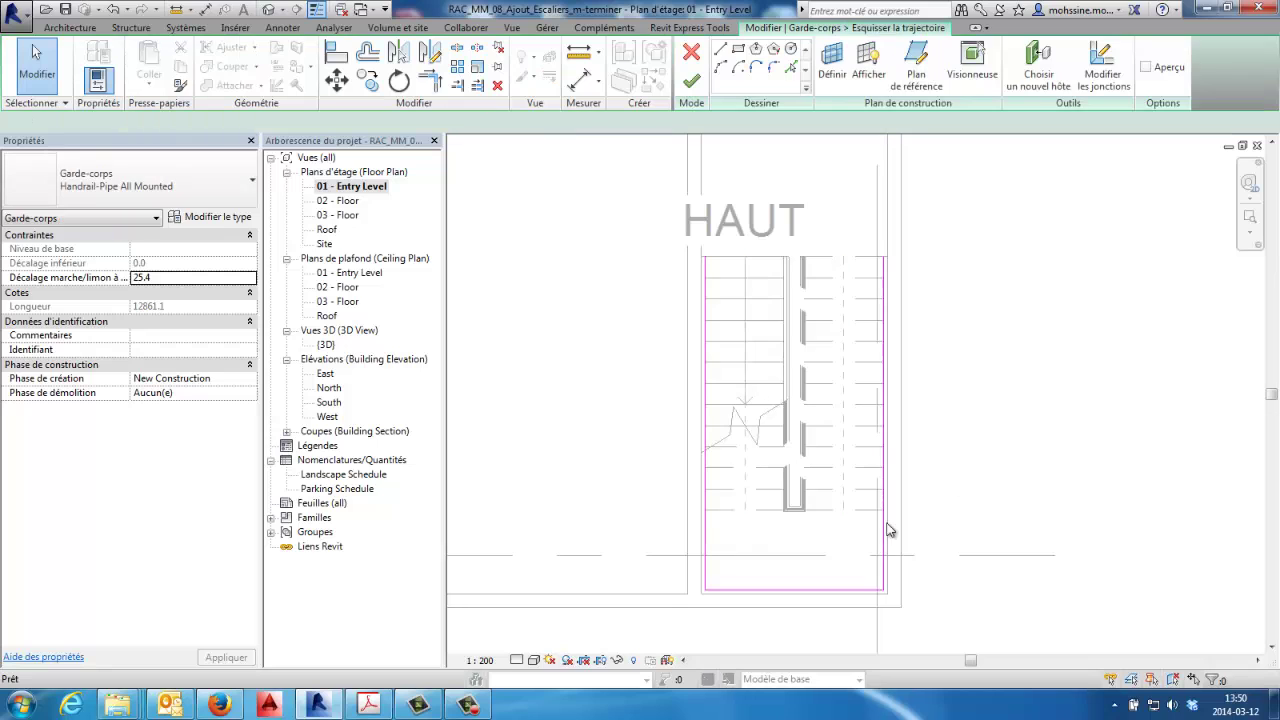
# Step: Delete the lower sketch segments, keeping only the lines along both stair sides
pyautogui.scroll(1, 640, 506)
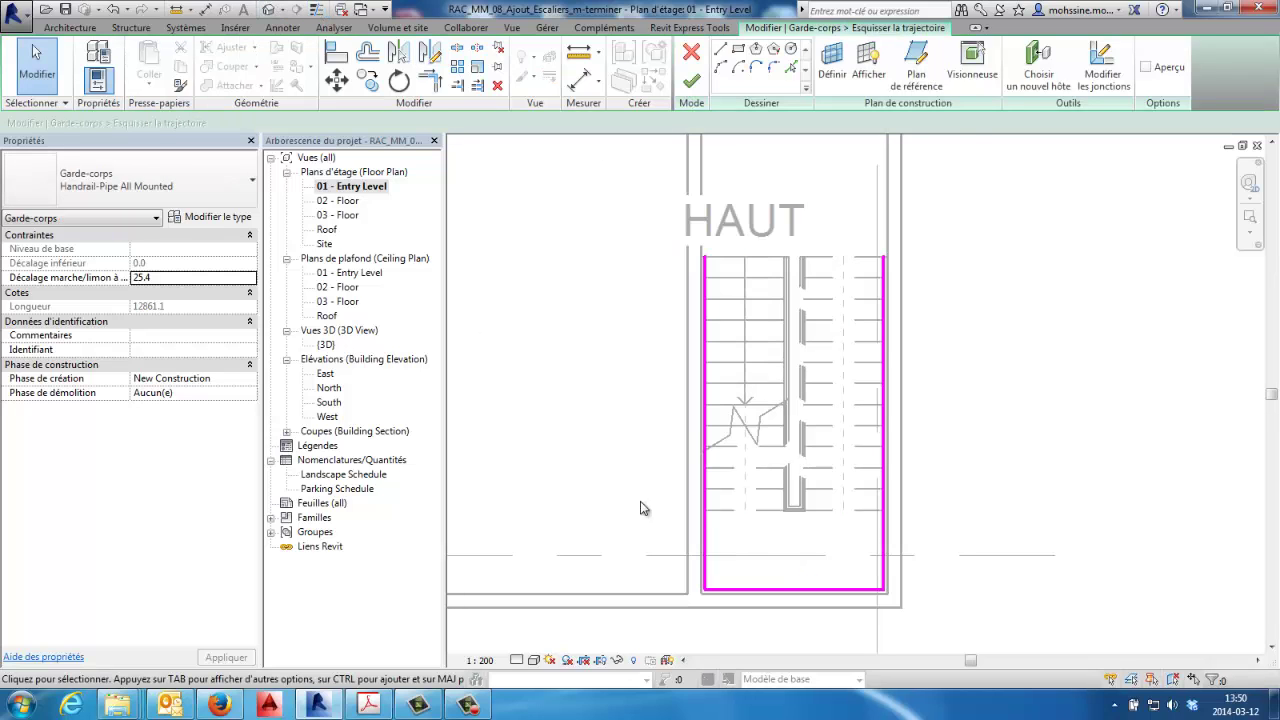
pyautogui.scroll(1, 770, 568)
pyautogui.scroll(2, 770, 568)
pyautogui.scroll(-2, 694, 257)
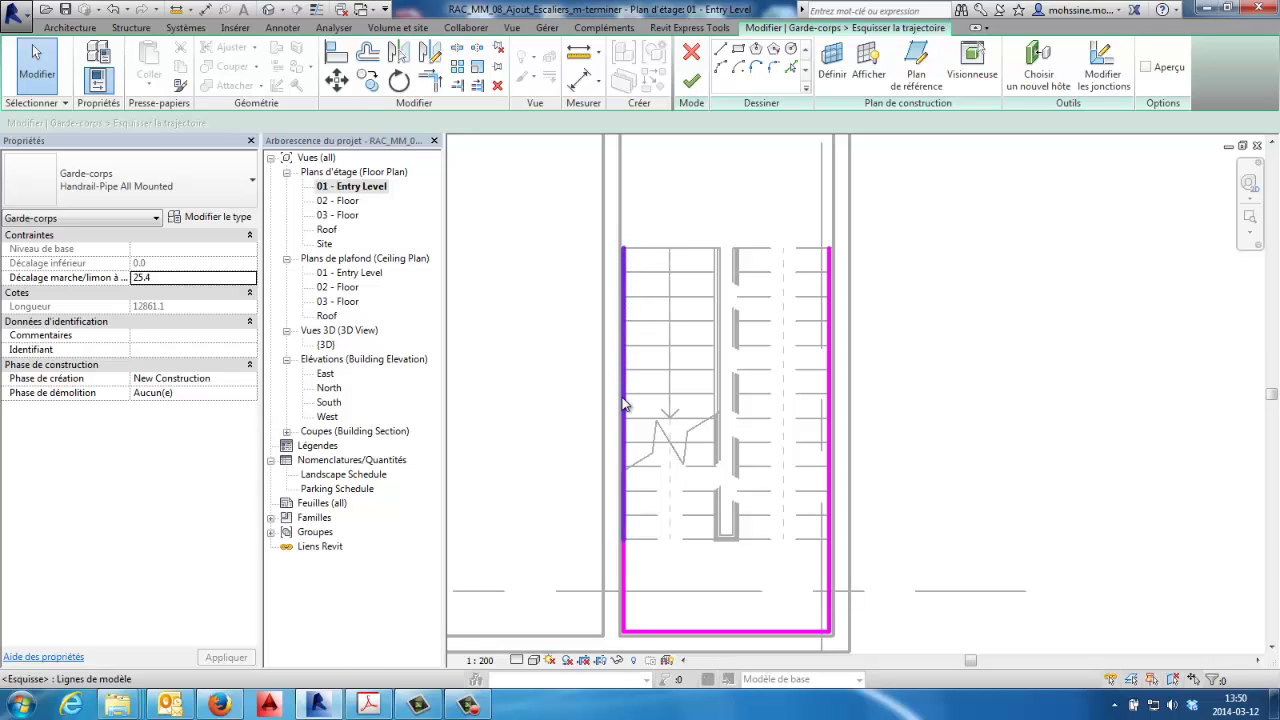
pyautogui.click(623, 565)
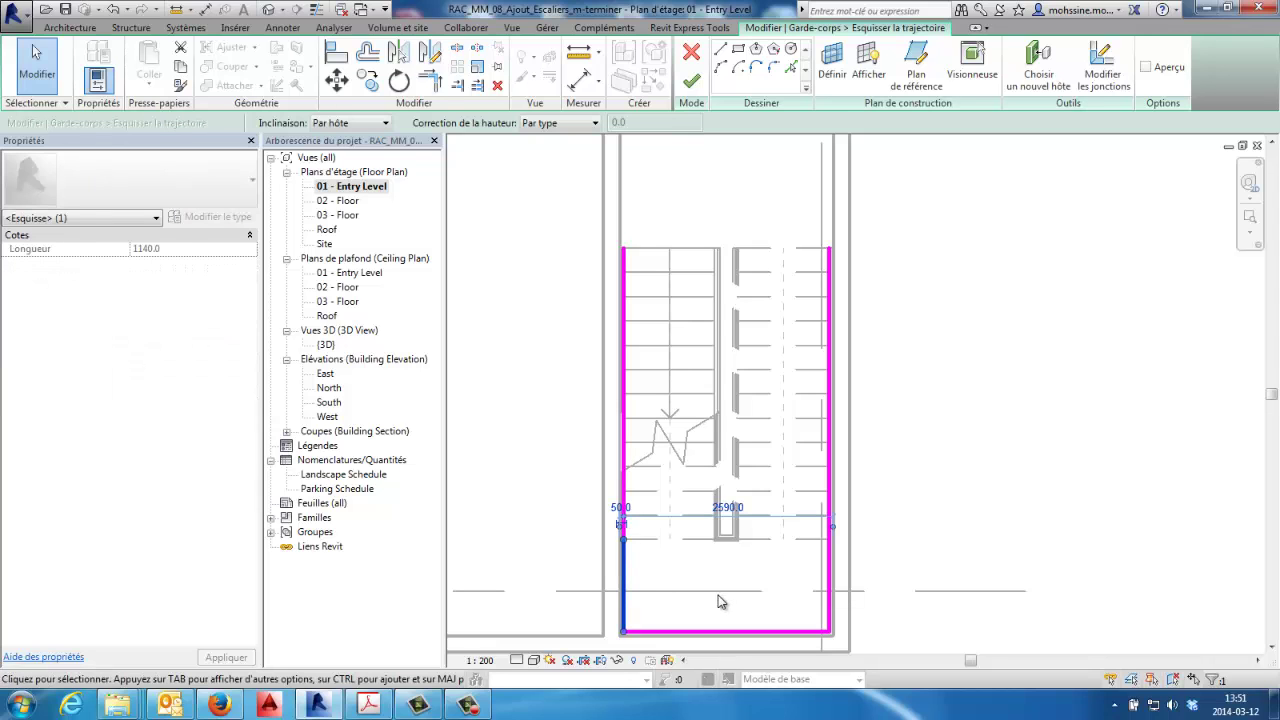
pyautogui.click(718, 603)
pyautogui.click(724, 630)
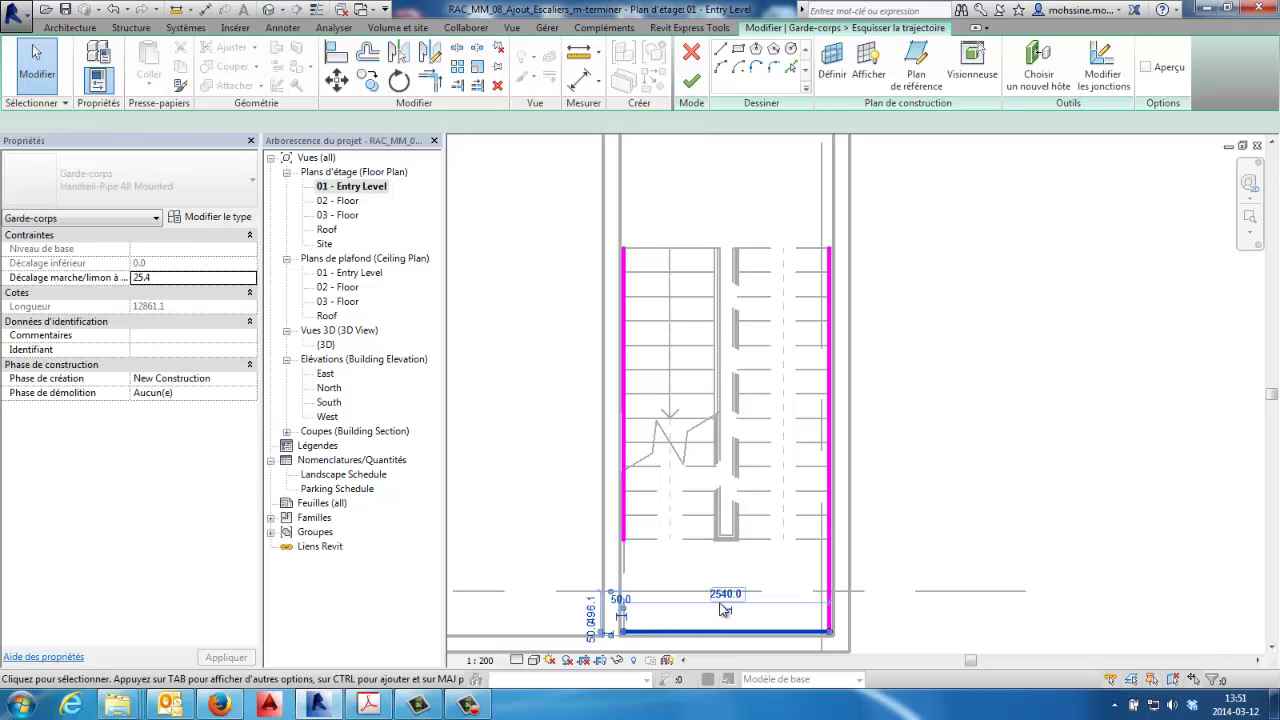
pyautogui.click(829, 614)
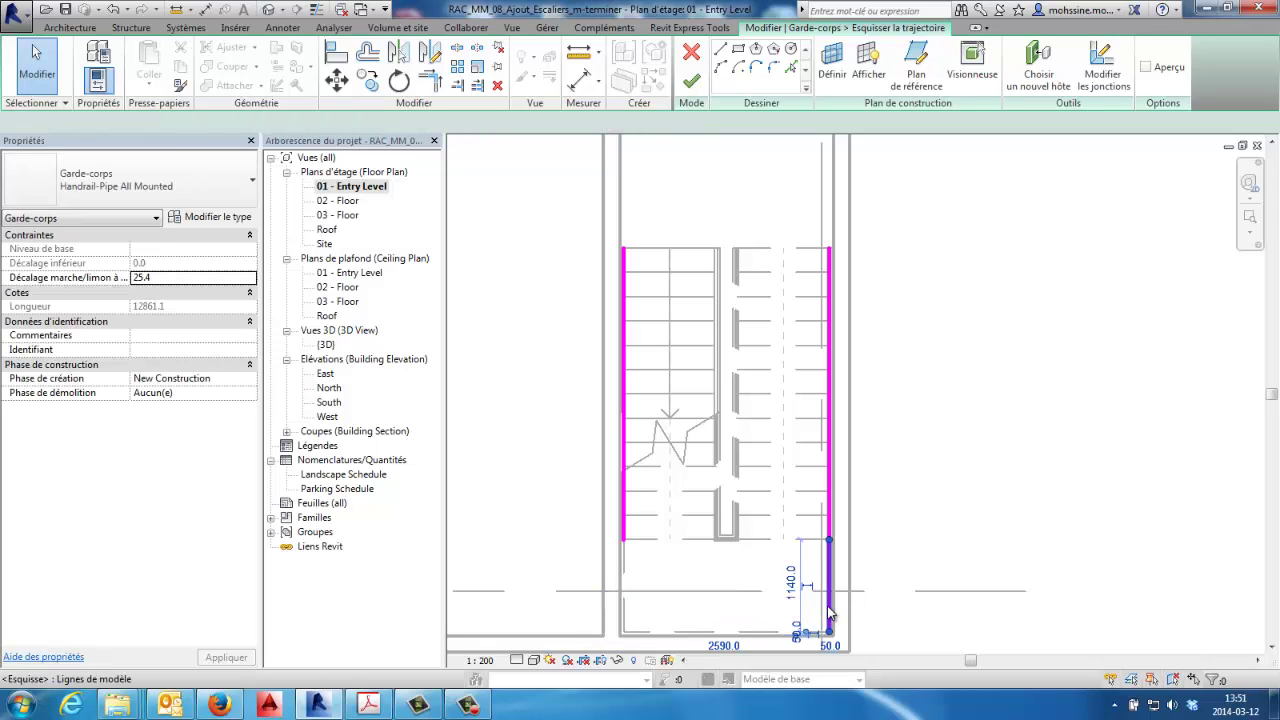
pyautogui.press('Delete')
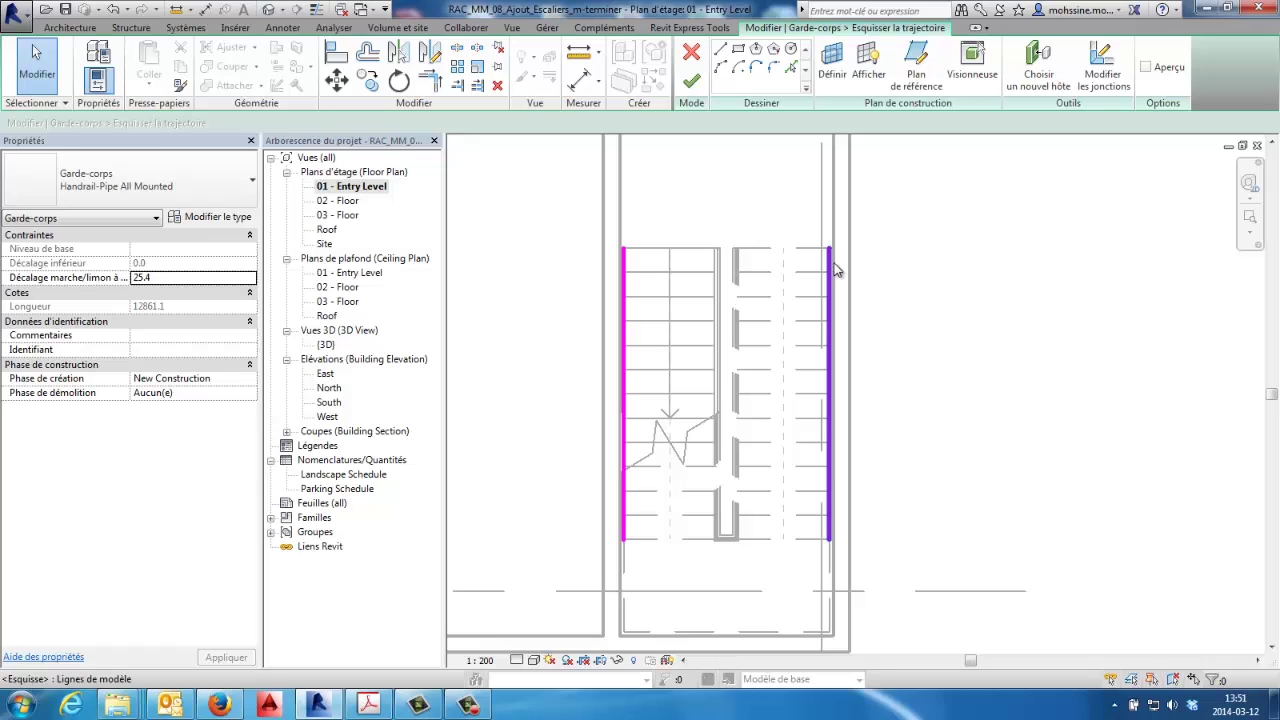
pyautogui.scroll(-1, 938, 440)
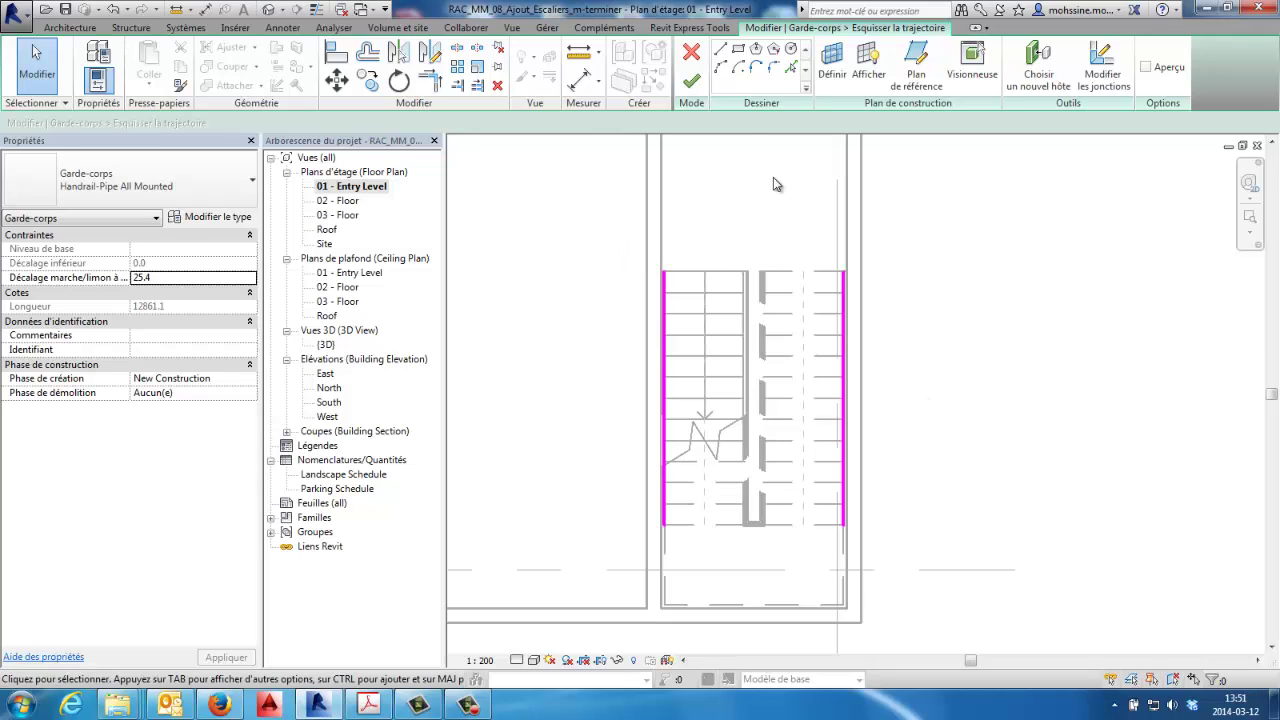
# Step: Dismiss the sketch error, delete the right-side line and finish the left-side railing path
pyautogui.click(691, 85)
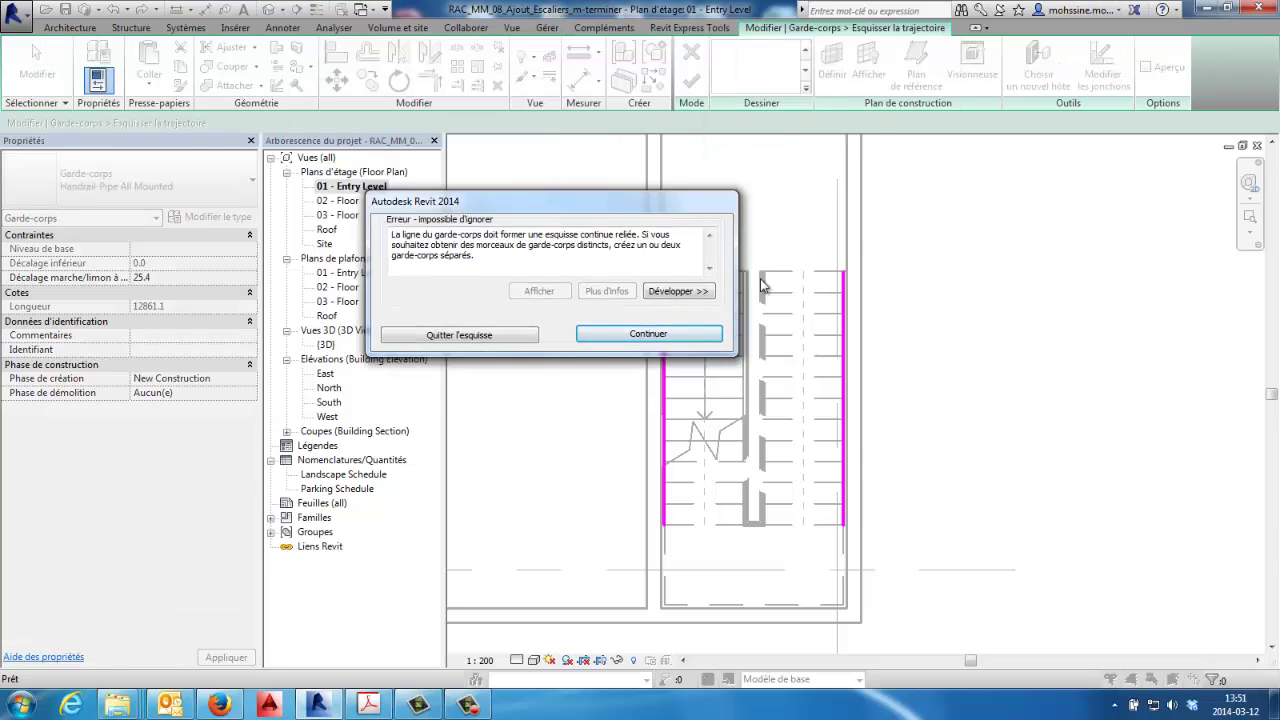
pyautogui.moveTo(830, 202)
pyautogui.mouseDown()
pyautogui.moveTo(1092, 466)
pyautogui.moveTo(1087, 496)
pyautogui.mouseUp()
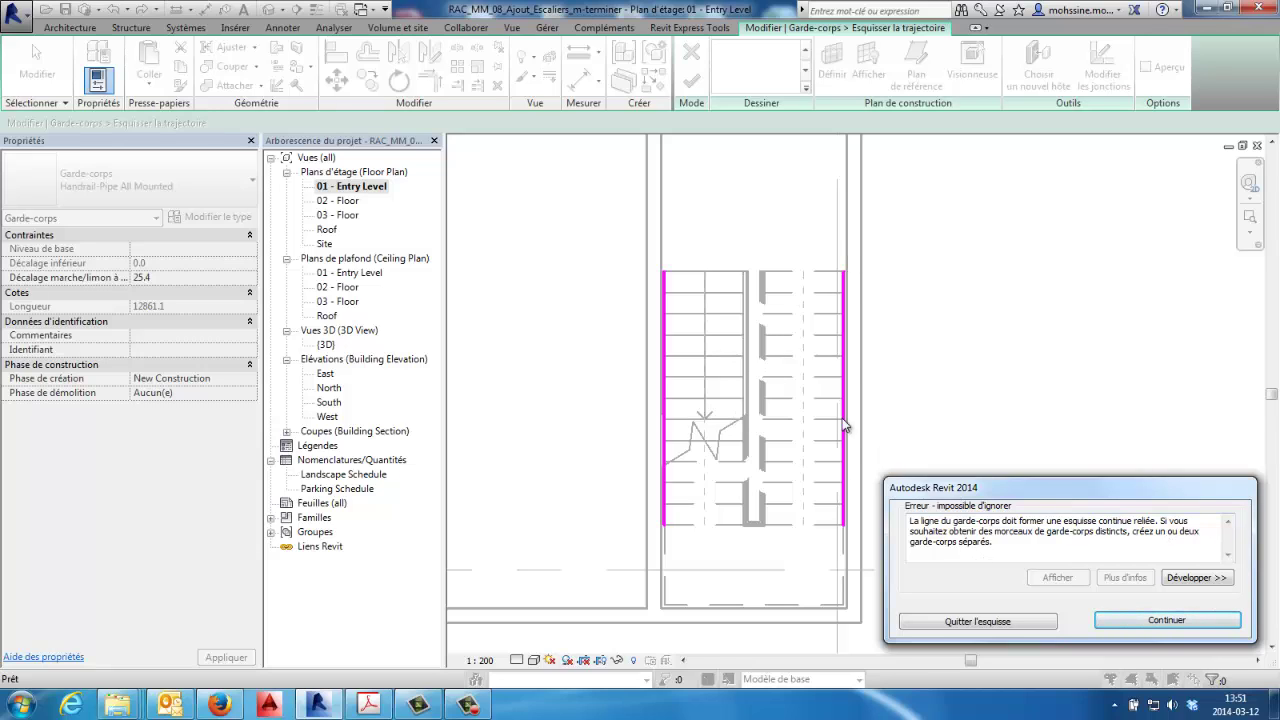
pyautogui.click(1158, 623)
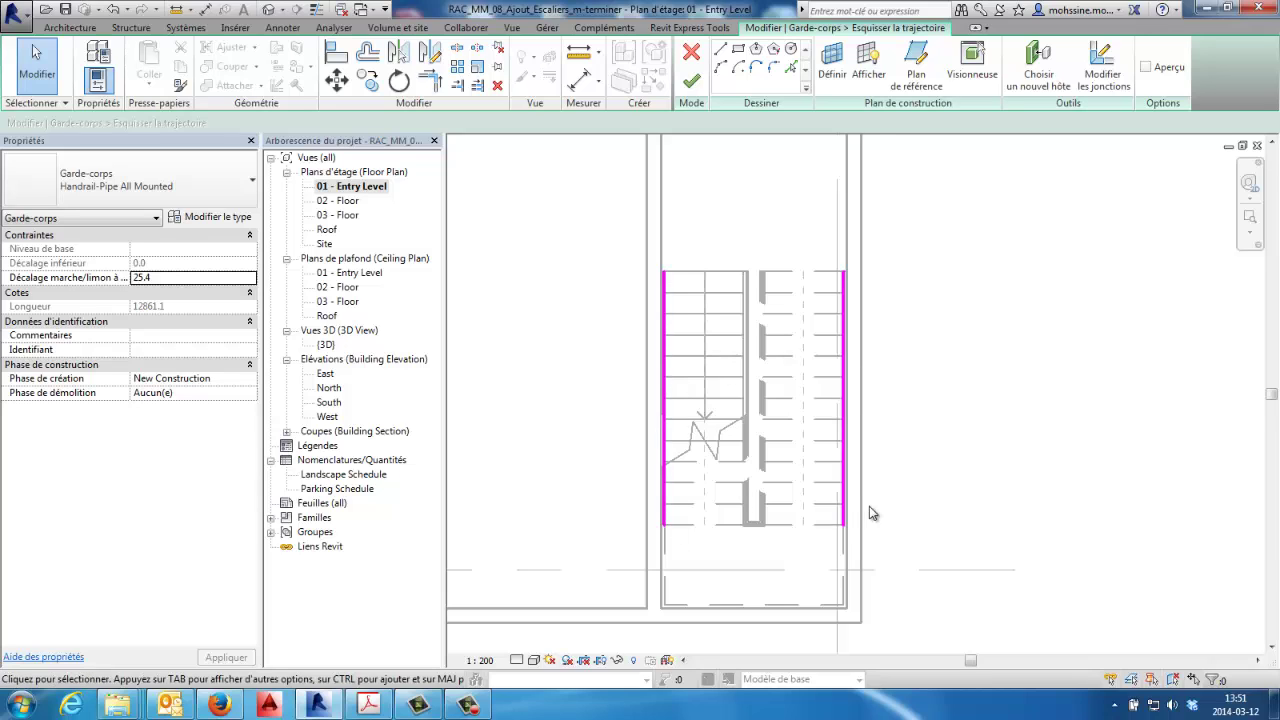
pyautogui.click(844, 405)
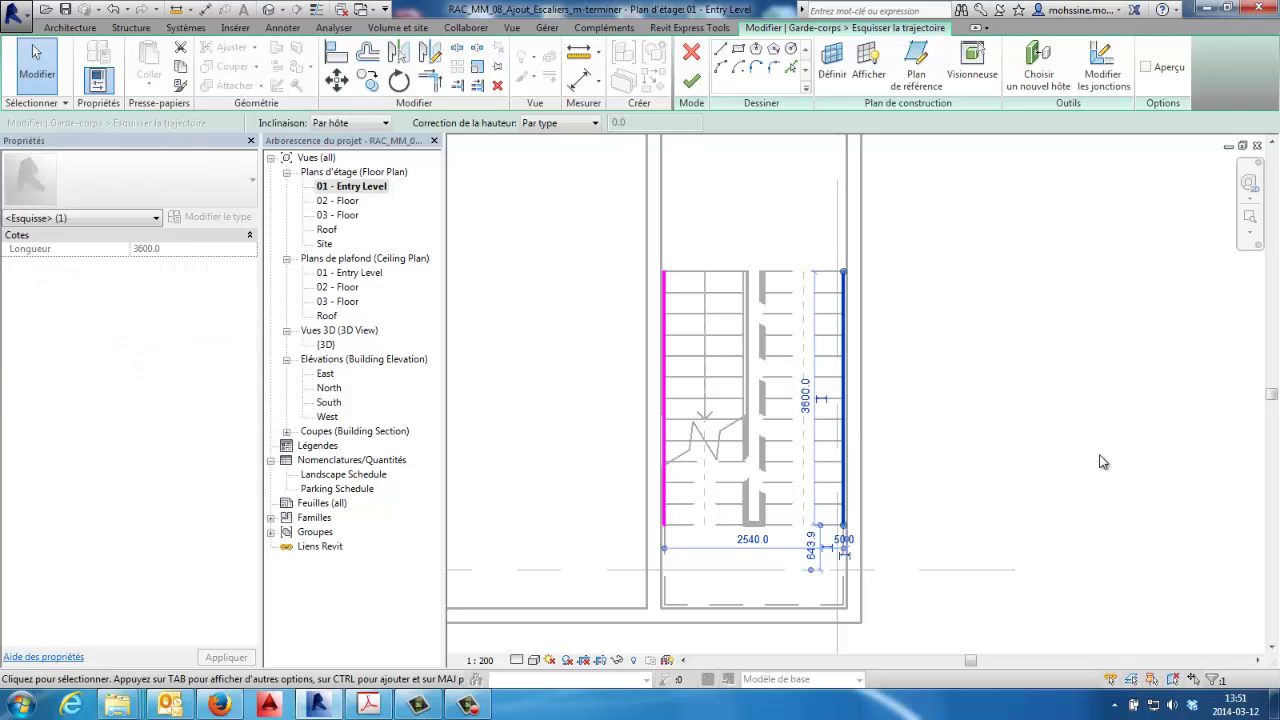
pyautogui.press('Delete')
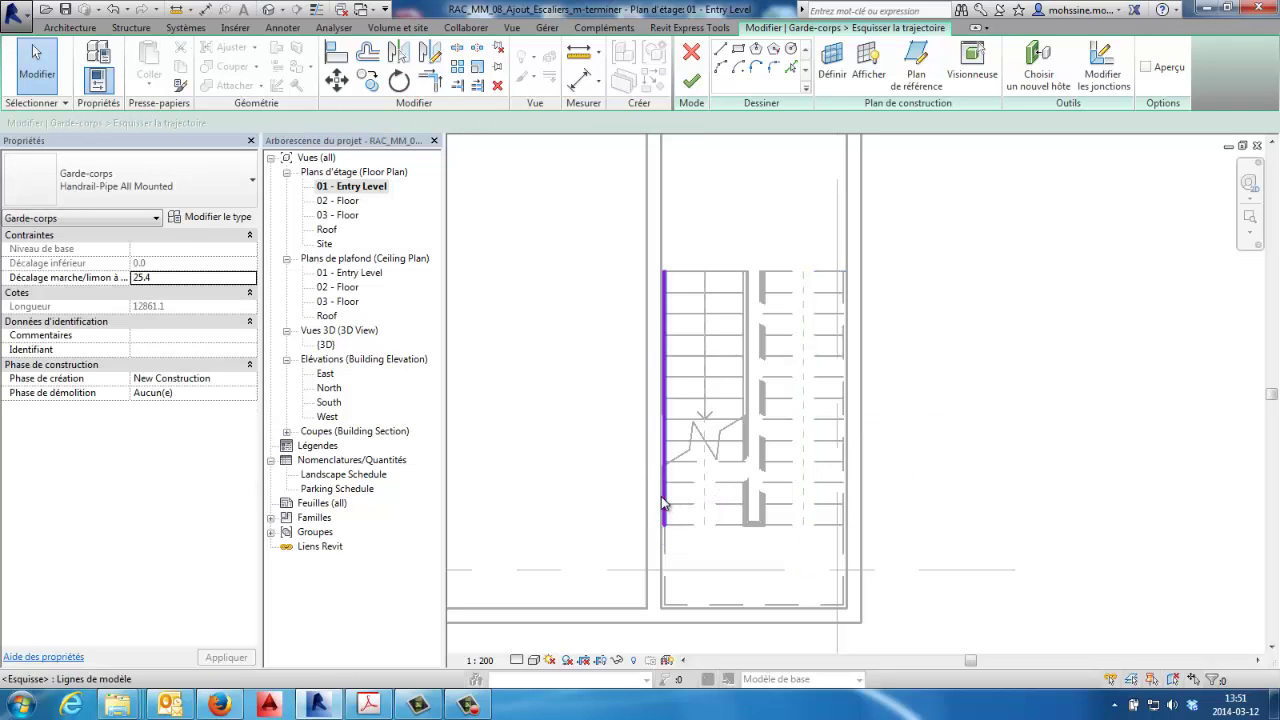
pyautogui.click(691, 81)
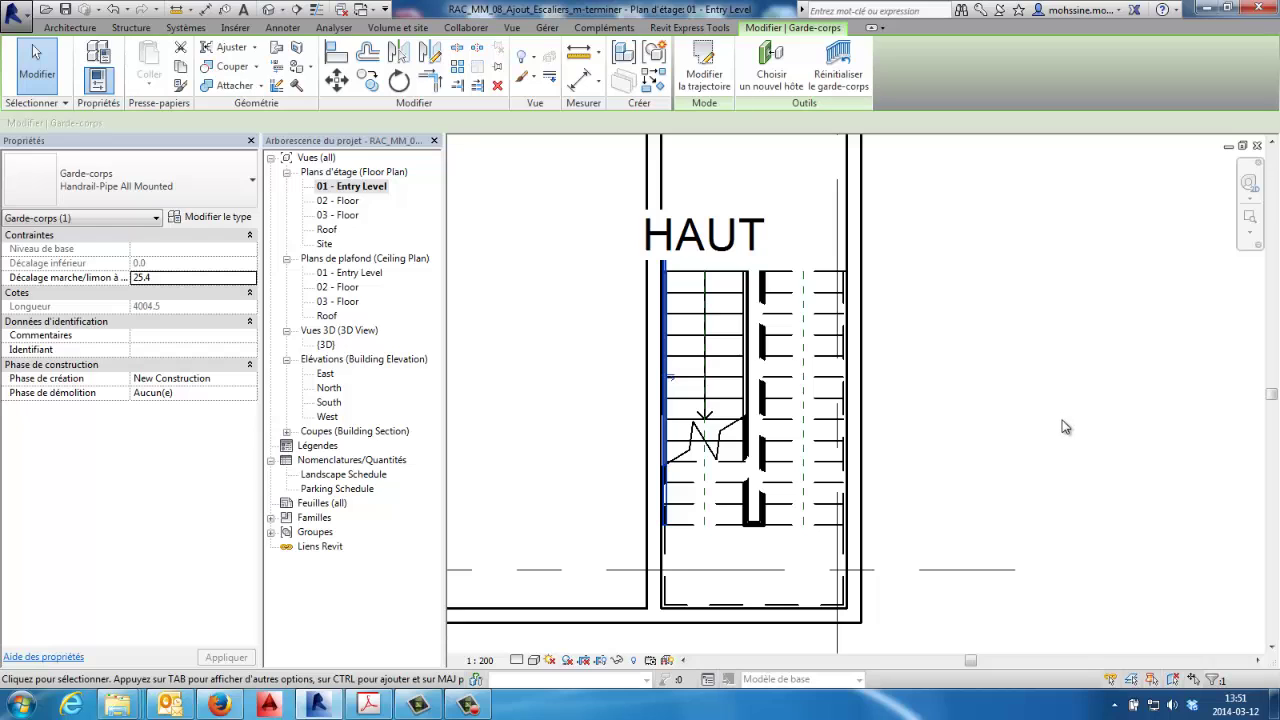
# Step: Sketch a new Handrail-Pipe All Mounted railing by picking the stair's right edge, then finish it
pyautogui.click(984, 435)
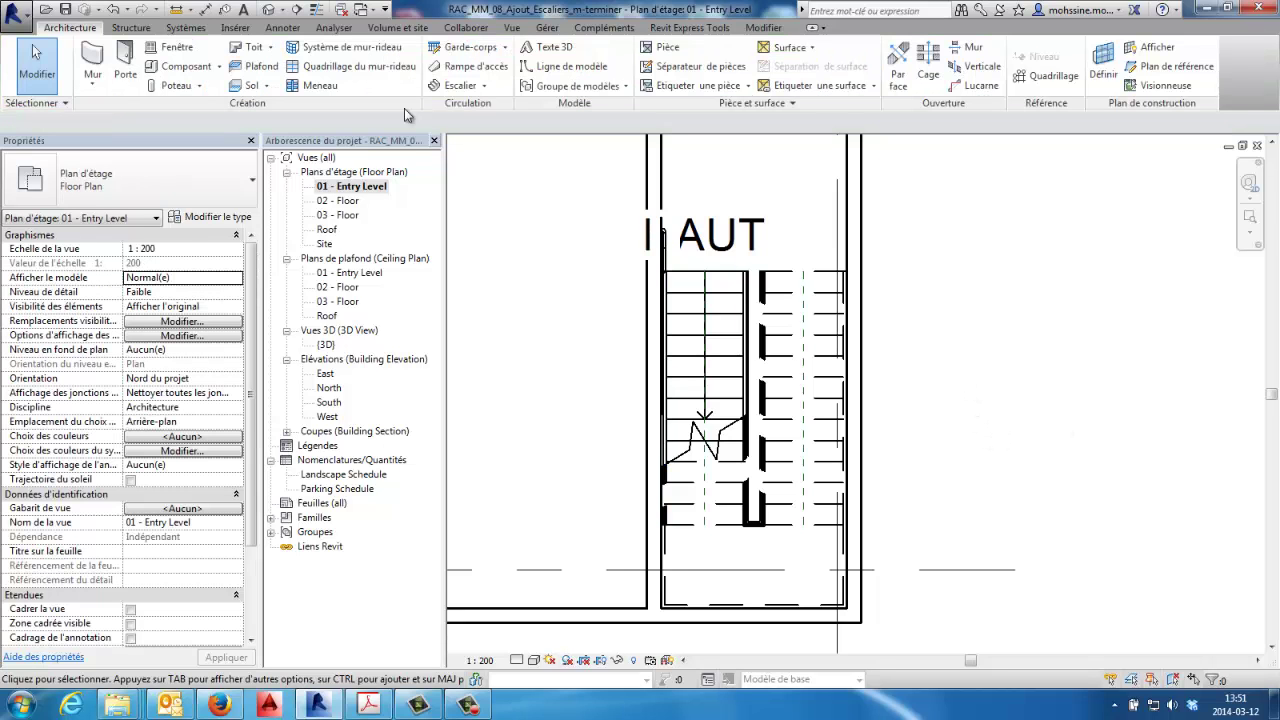
pyautogui.click(317, 10)
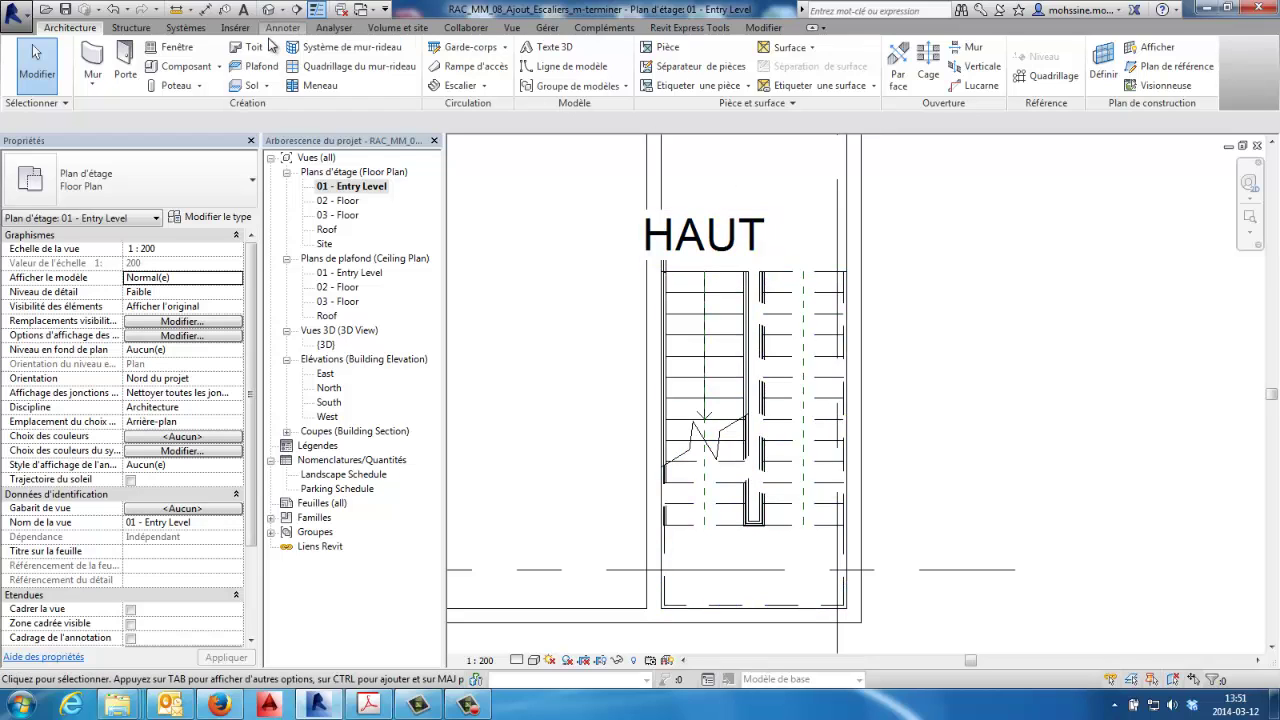
pyautogui.click(462, 47)
pyautogui.click(171, 180)
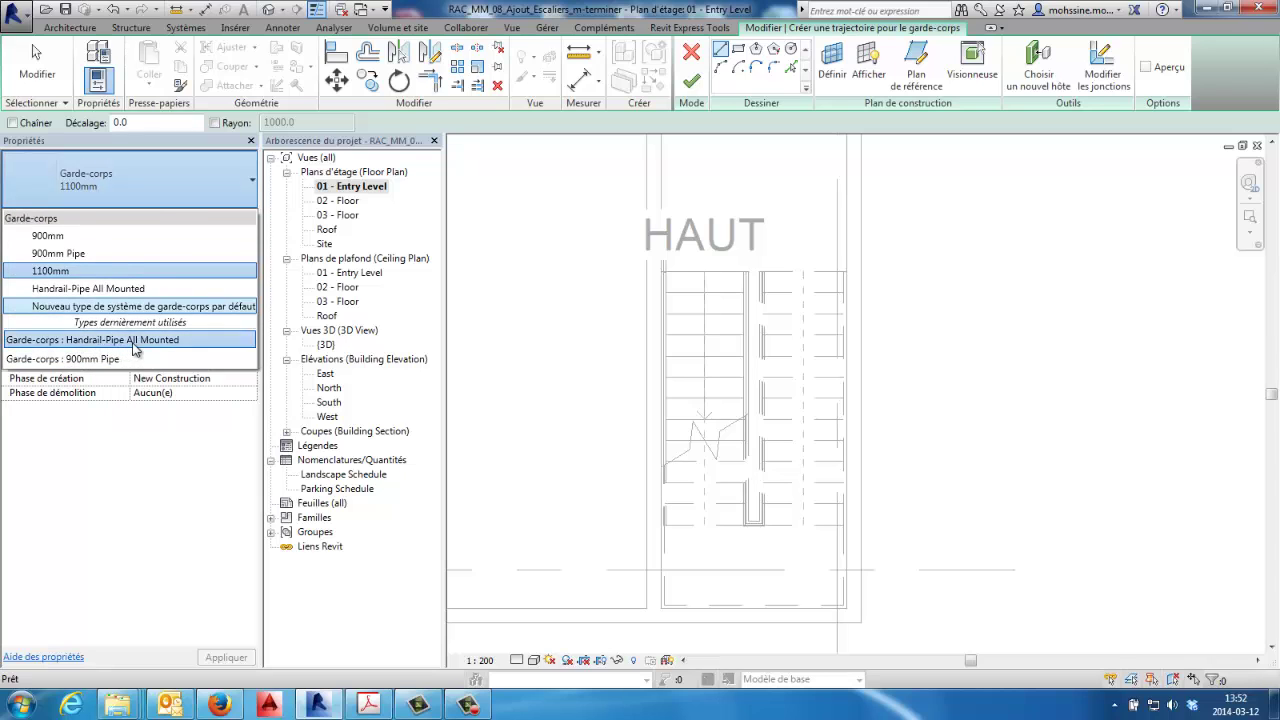
pyautogui.click(133, 345)
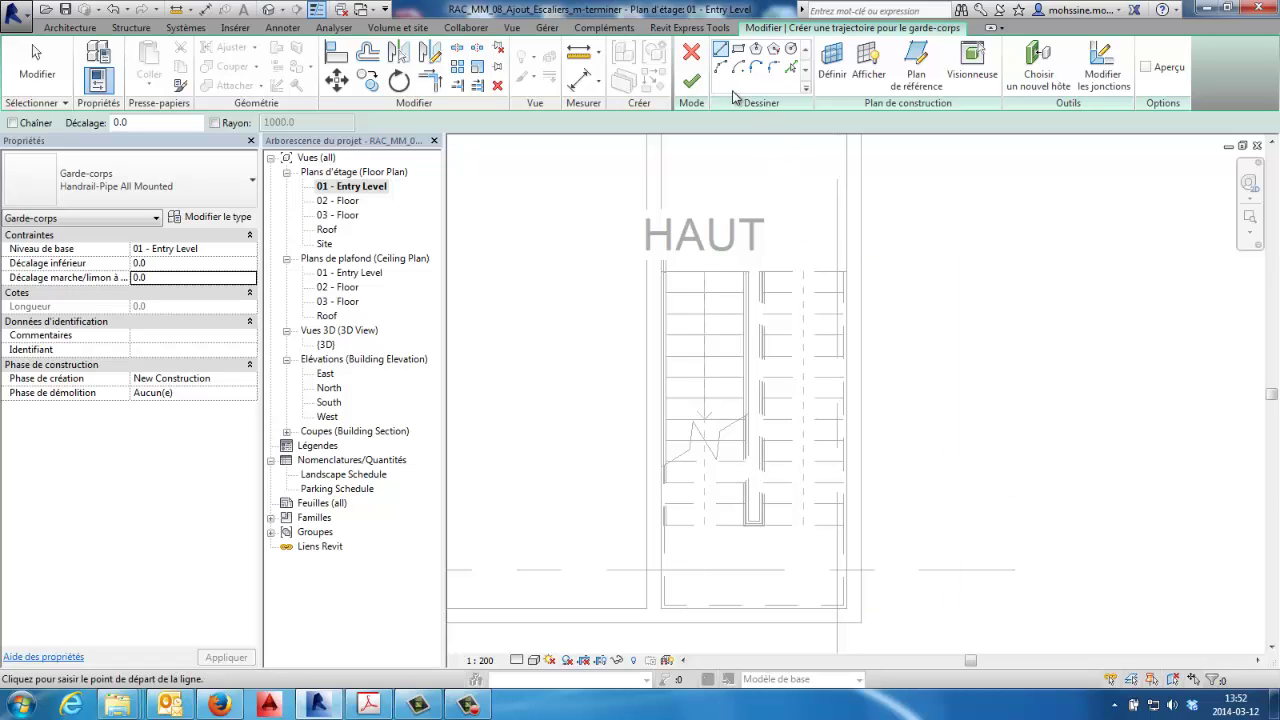
pyautogui.click(792, 70)
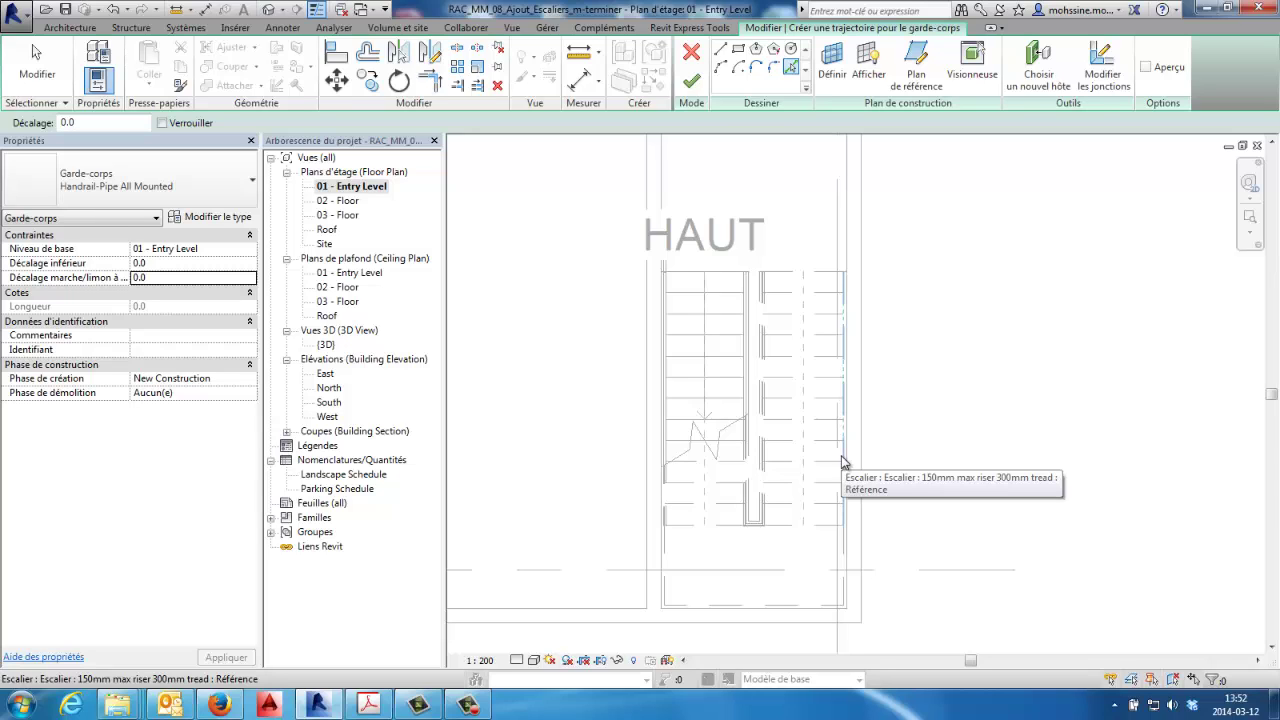
pyautogui.click(843, 463)
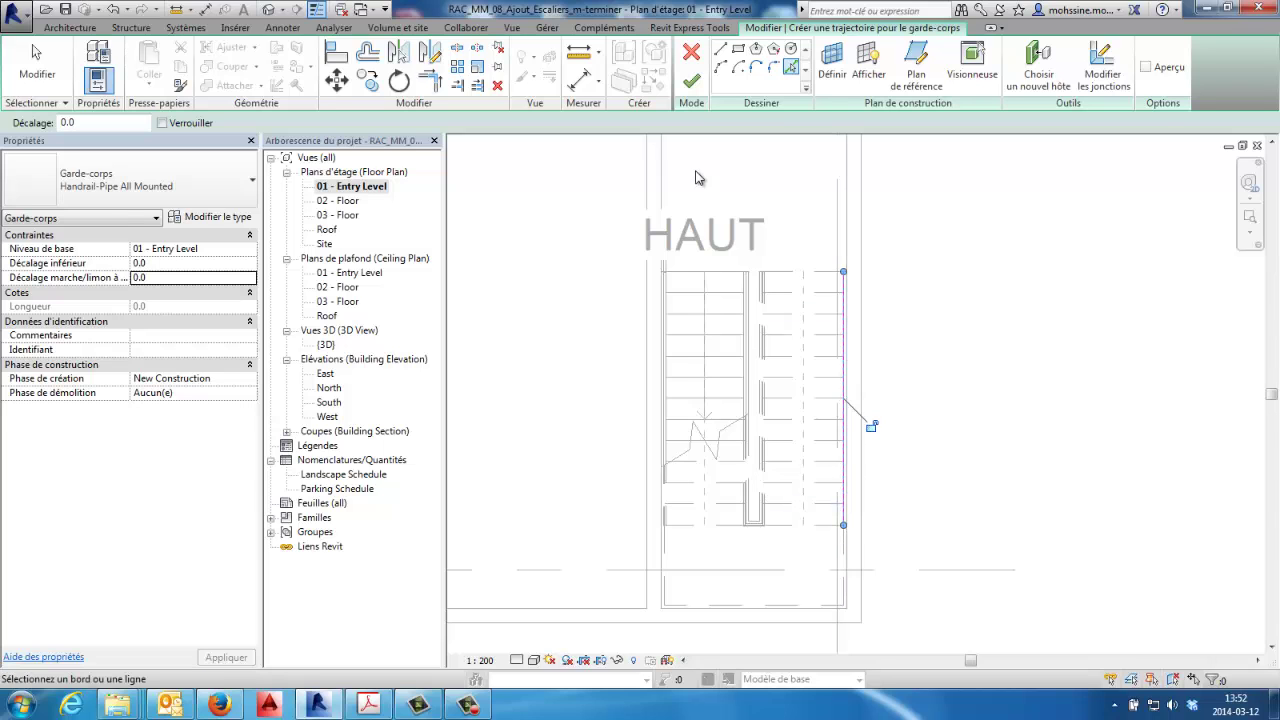
pyautogui.click(692, 82)
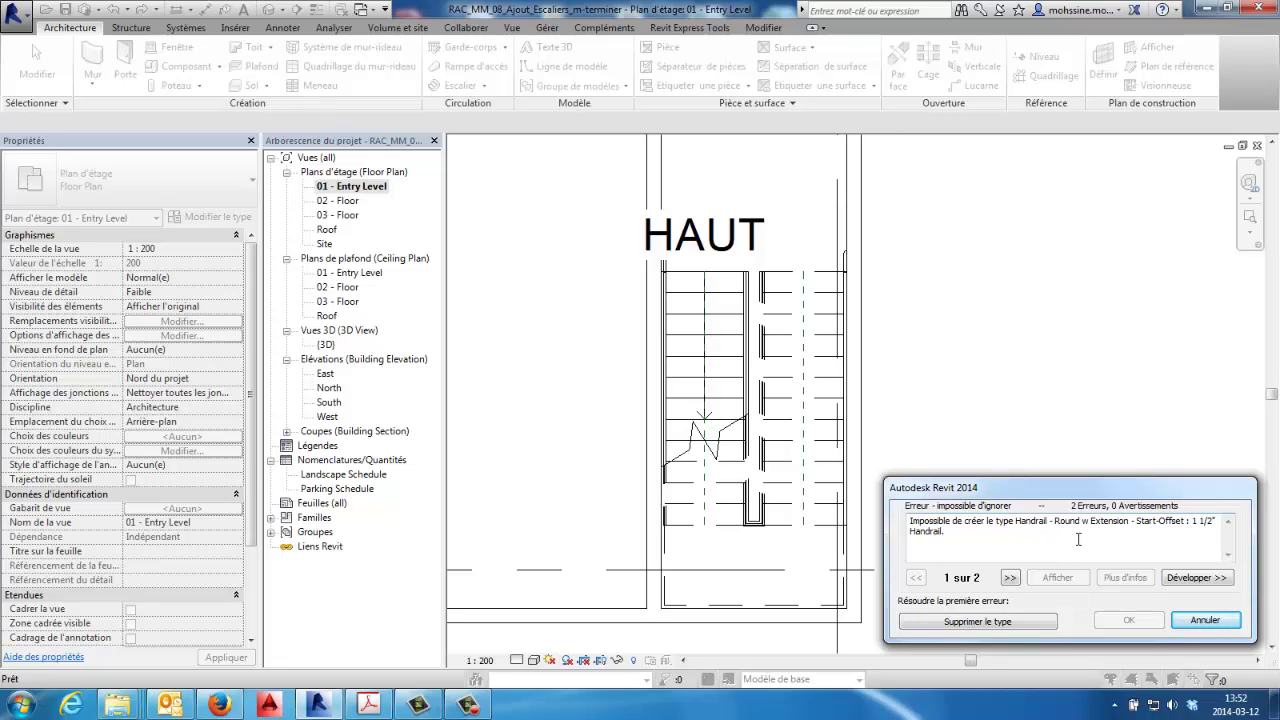
# Step: Dismiss the error to keep the pipe handrail and check it along the stair in plan
pyautogui.click(988, 621)
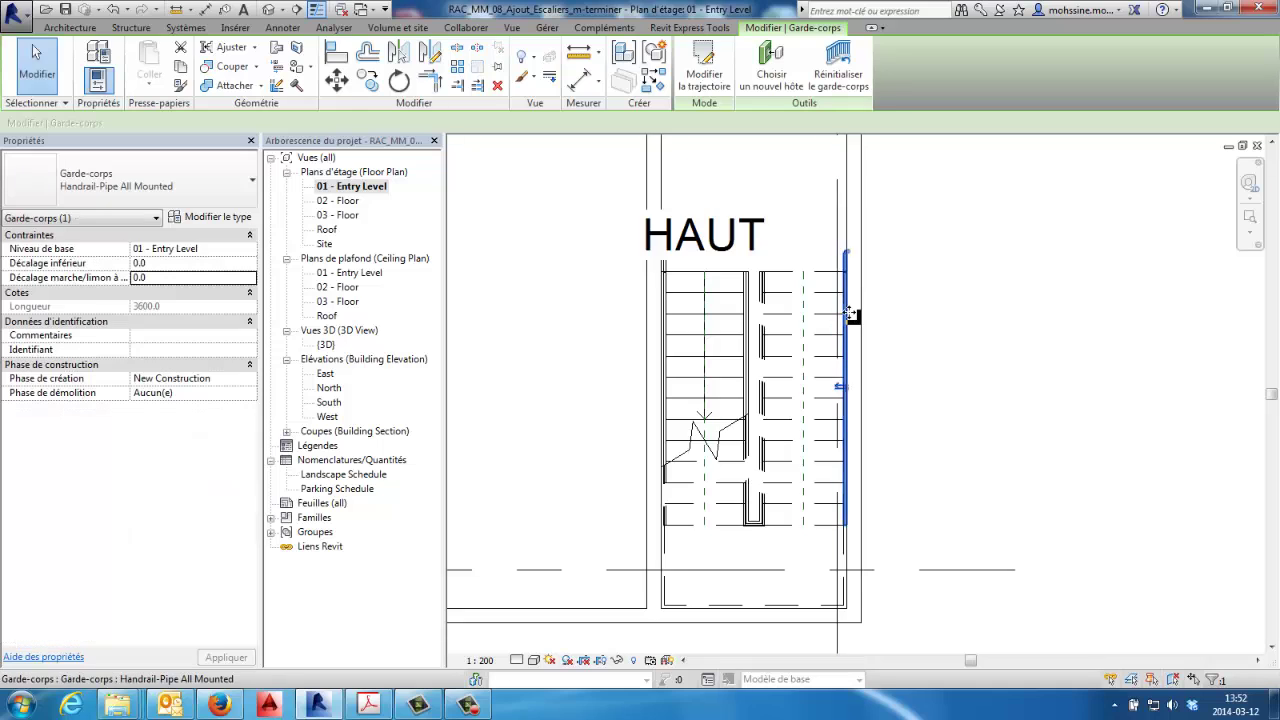
pyautogui.scroll(2, 849, 315)
pyautogui.scroll(2, 852, 314)
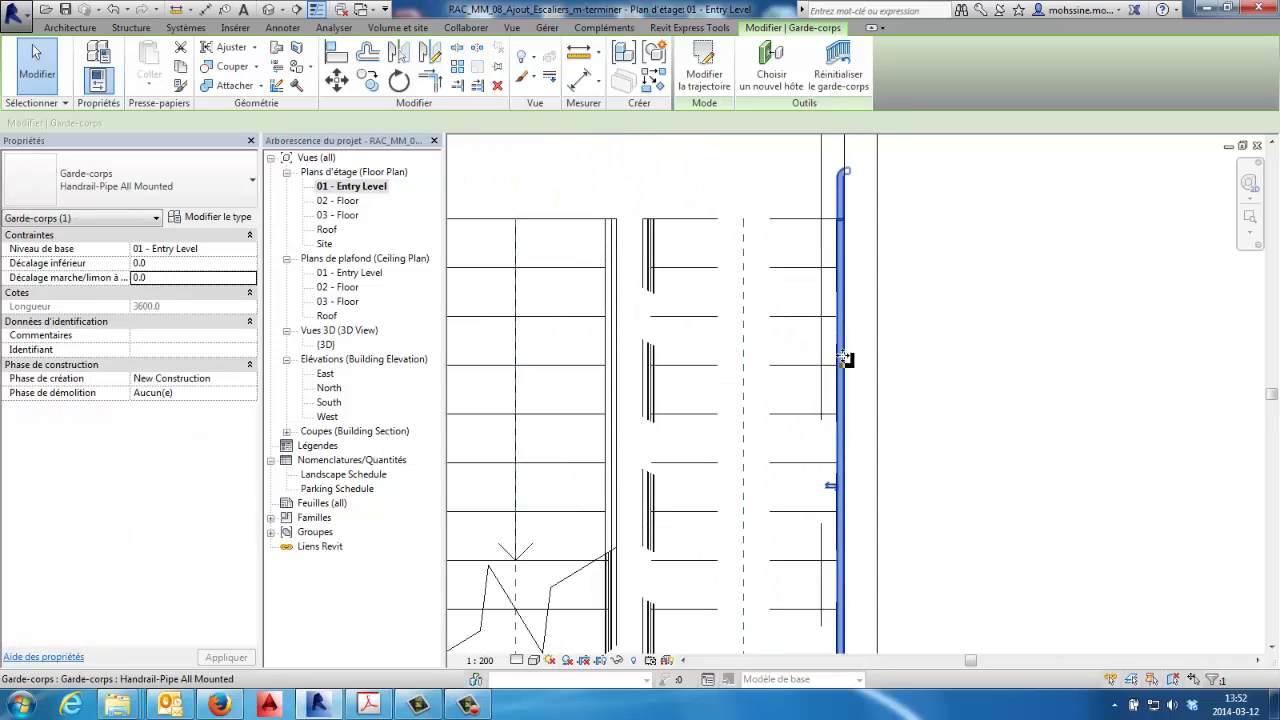
pyautogui.scroll(-2, 842, 480)
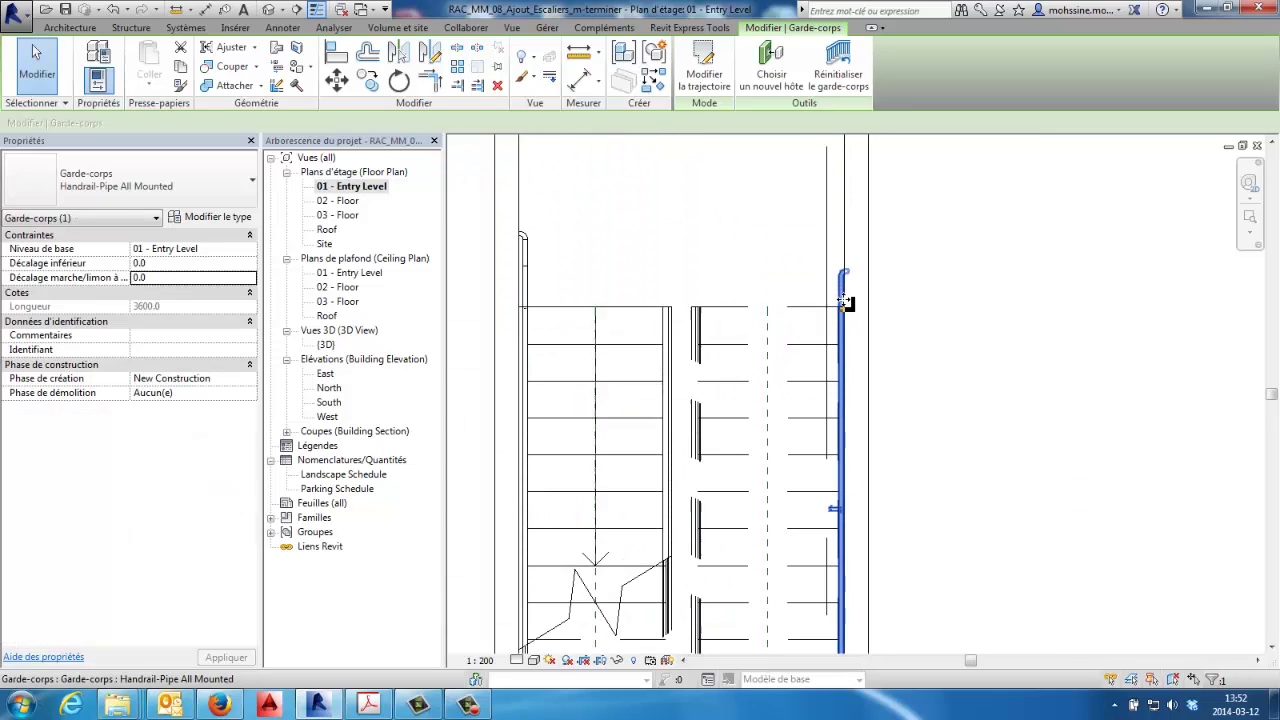
pyautogui.scroll(1, 858, 292)
pyautogui.scroll(1, 866, 287)
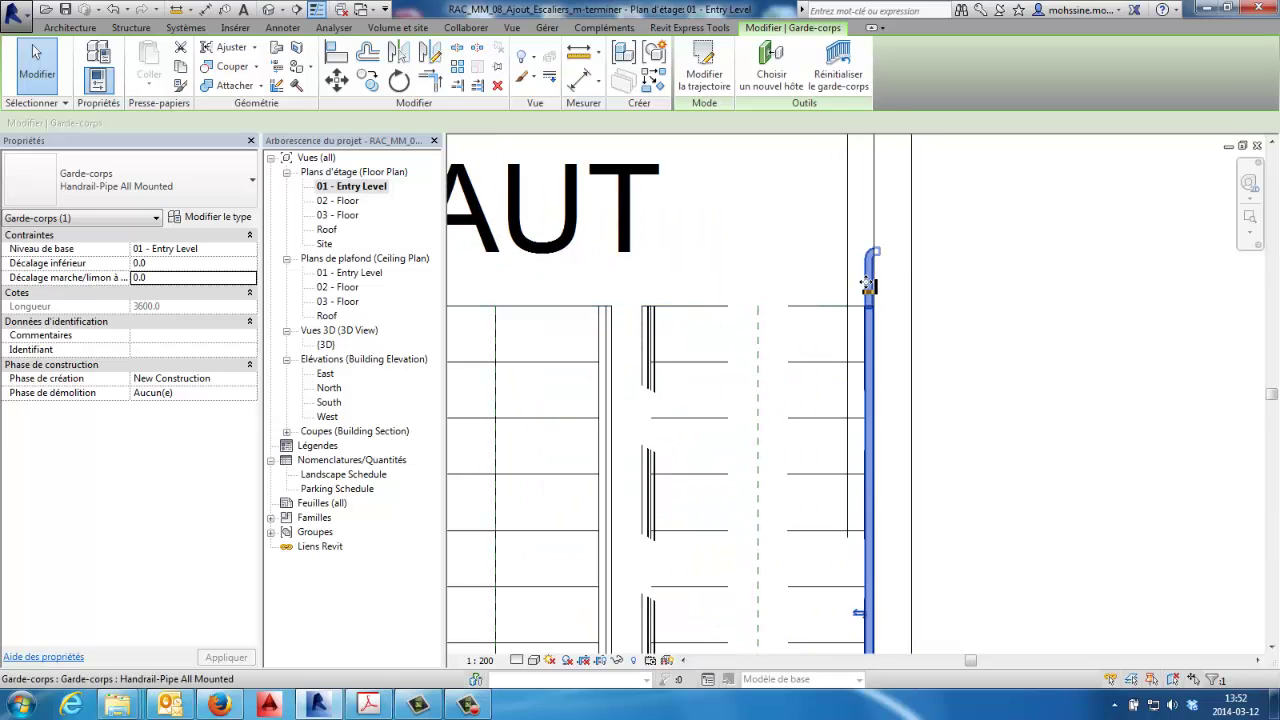
pyautogui.moveTo(872, 285); pyautogui.dragTo(1012, 323, button='middle')
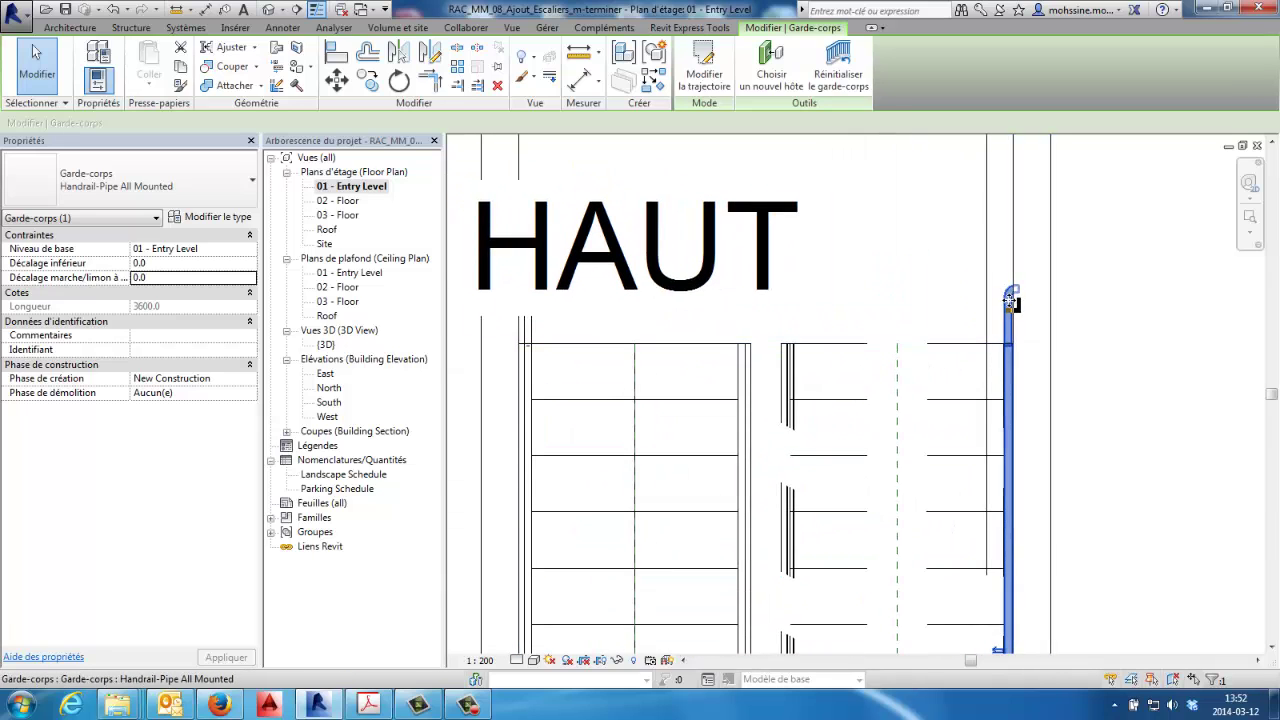
pyautogui.scroll(-2, 1013, 405)
pyautogui.scroll(-2, 1013, 405)
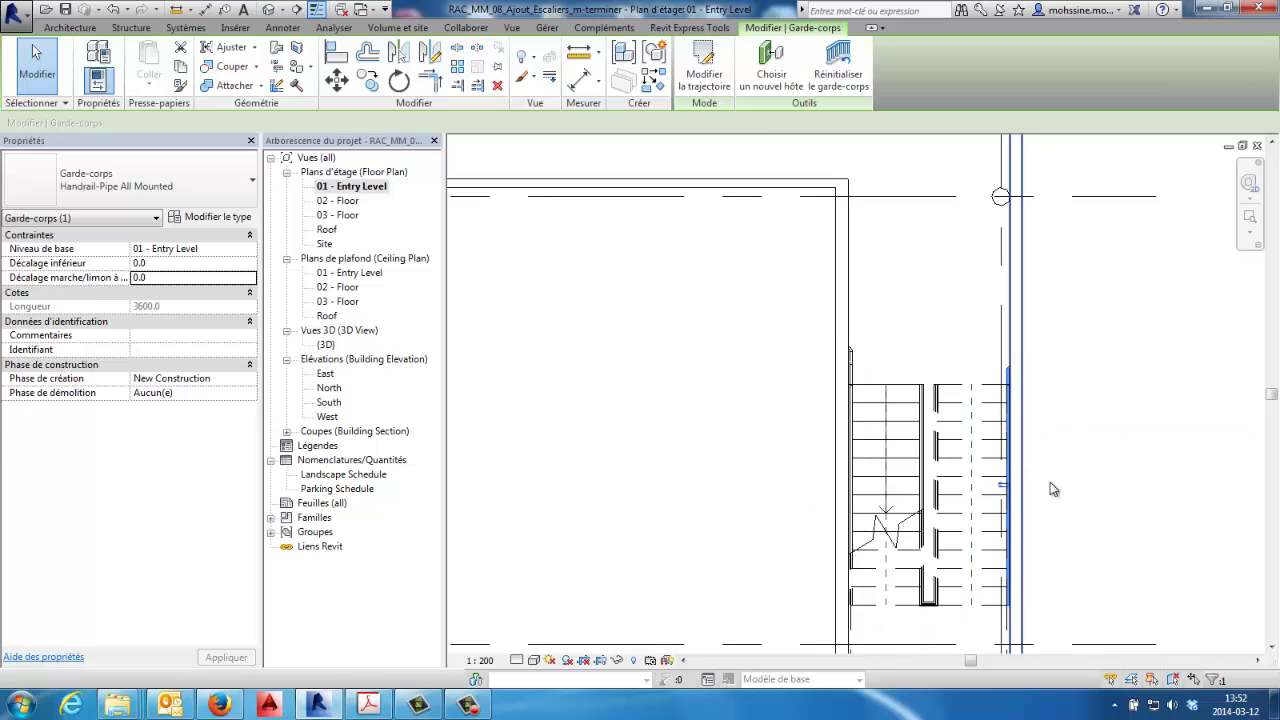
pyautogui.scroll(-2, 1000, 385)
pyautogui.scroll(1, 997, 380)
pyautogui.click(1001, 433)
pyautogui.scroll(1, 985, 470)
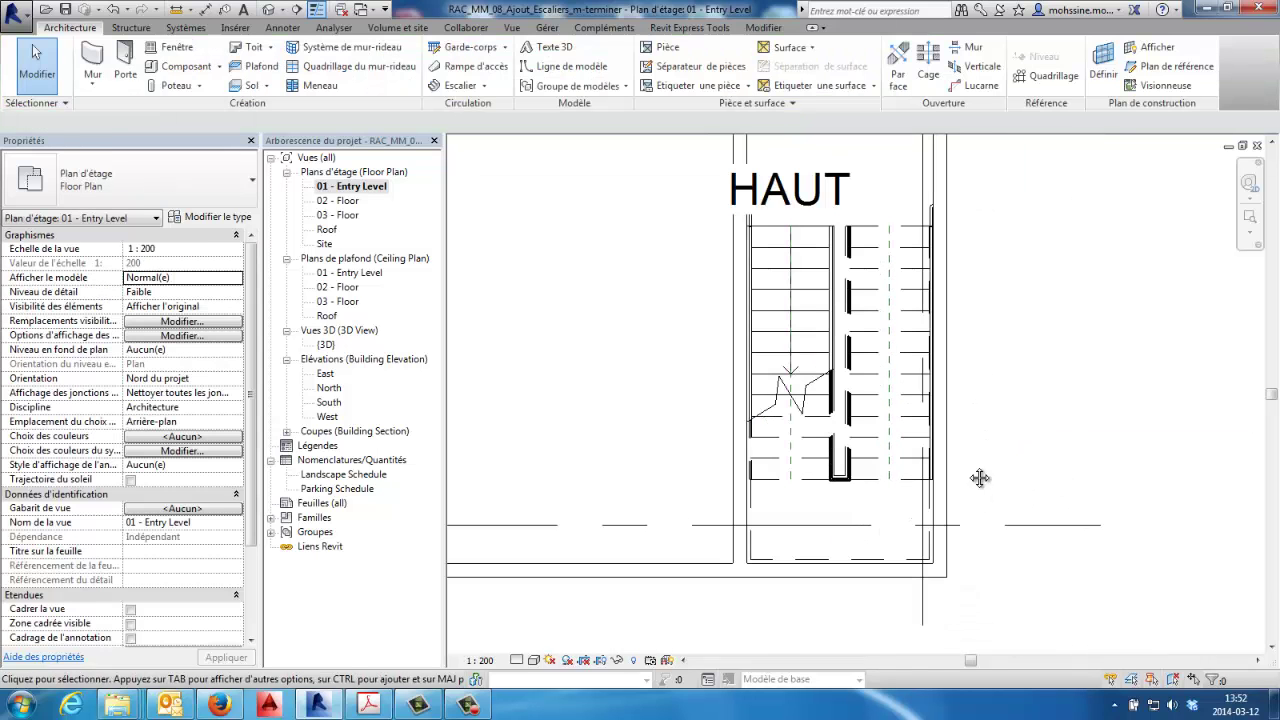
pyautogui.scroll(3, 990, 469)
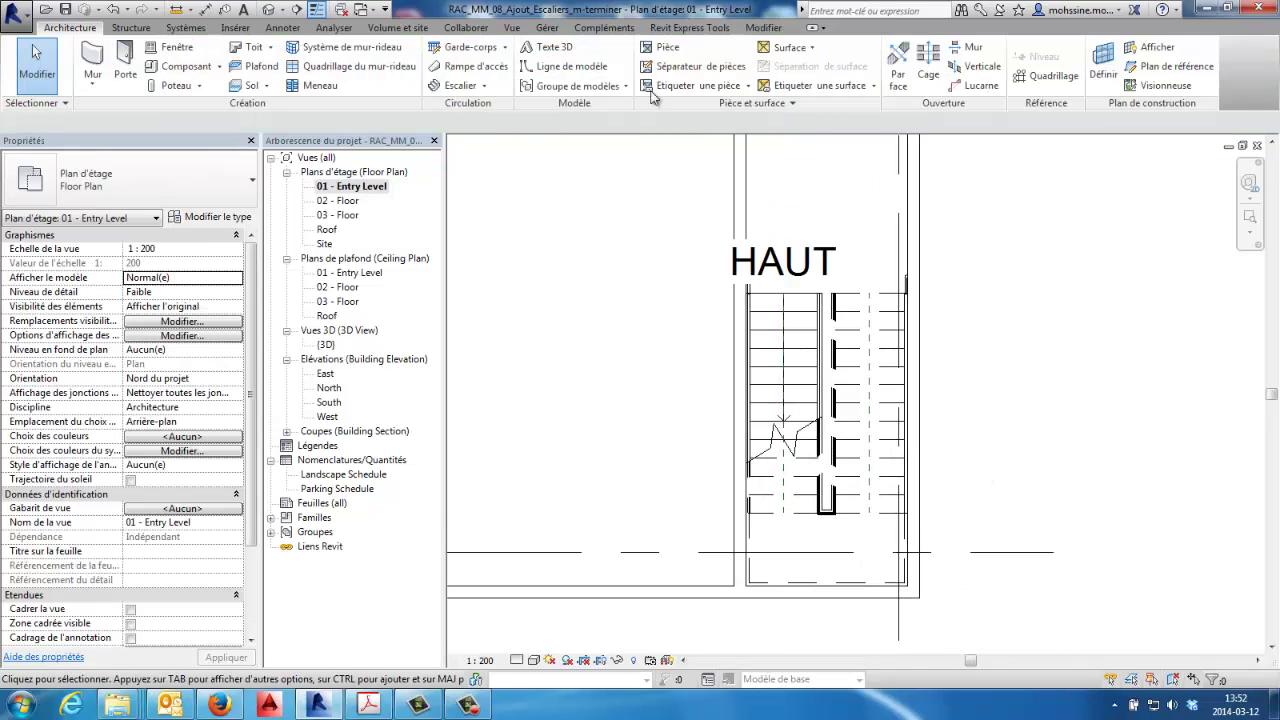
# Step: Switch to the Default 3D view of the cropped stair shaft
pyautogui.click(272, 10)
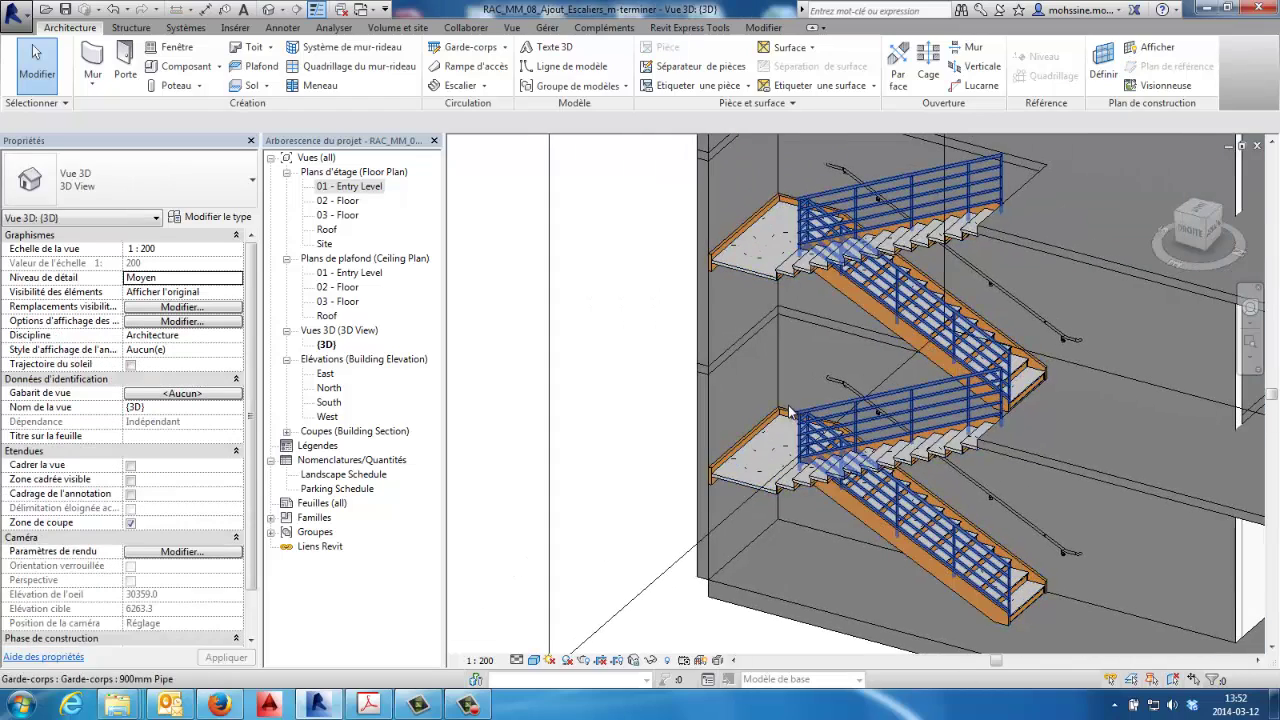
pyautogui.scroll(-2, 795, 338)
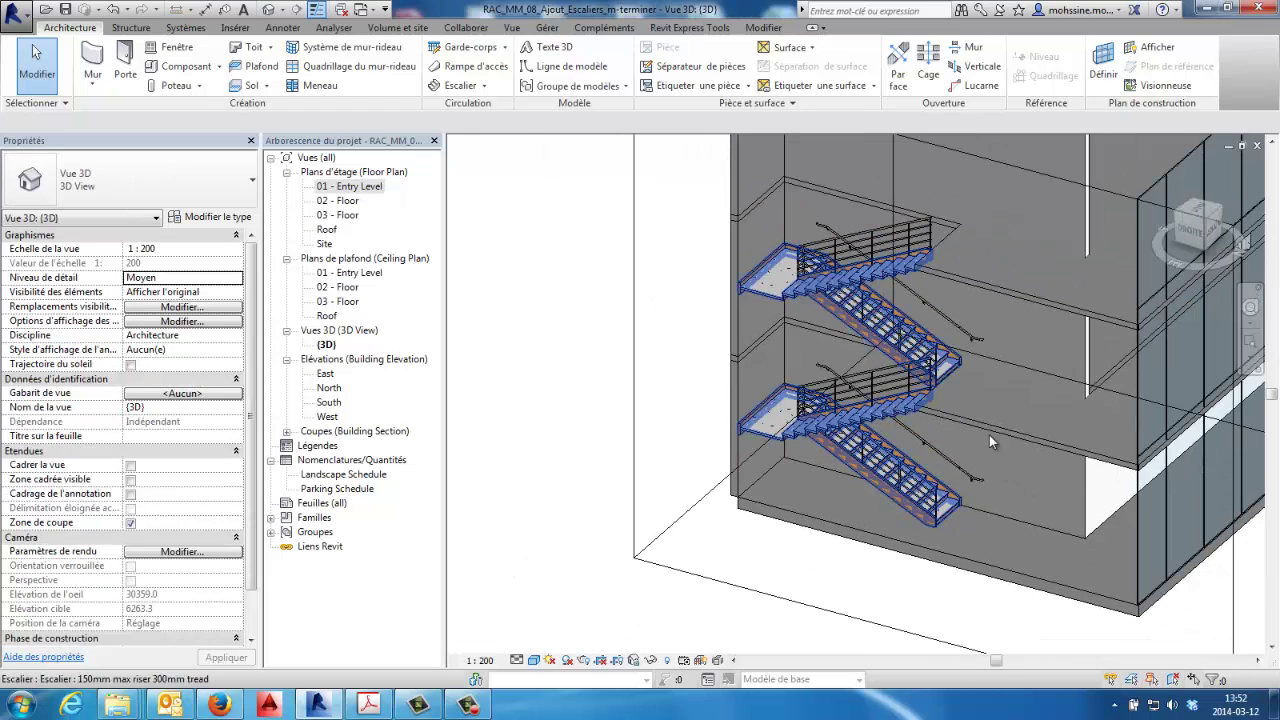
pyautogui.scroll(2, 771, 400)
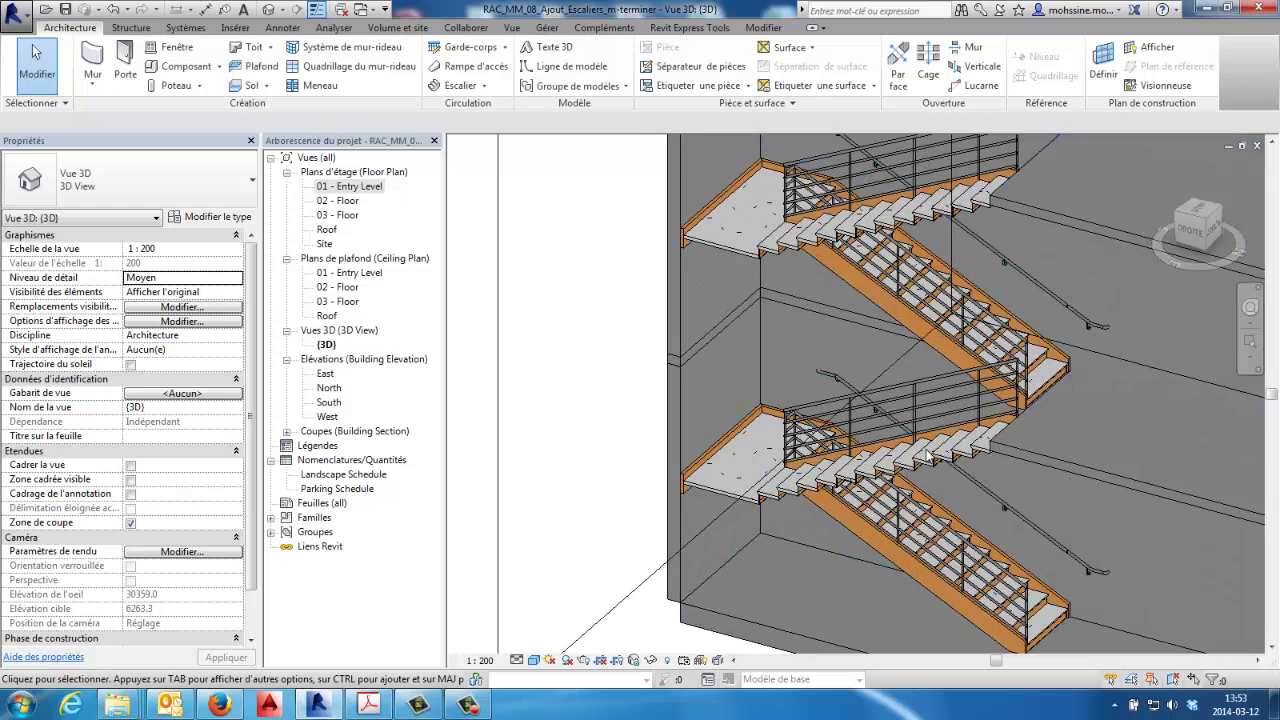
pyautogui.scroll(-1, 960, 430)
pyautogui.scroll(-1, 960, 430)
pyautogui.scroll(-1, 960, 430)
# Step: Pull the section box faces in to cut away the glass facade
pyautogui.scroll(-2, 1150, 566)
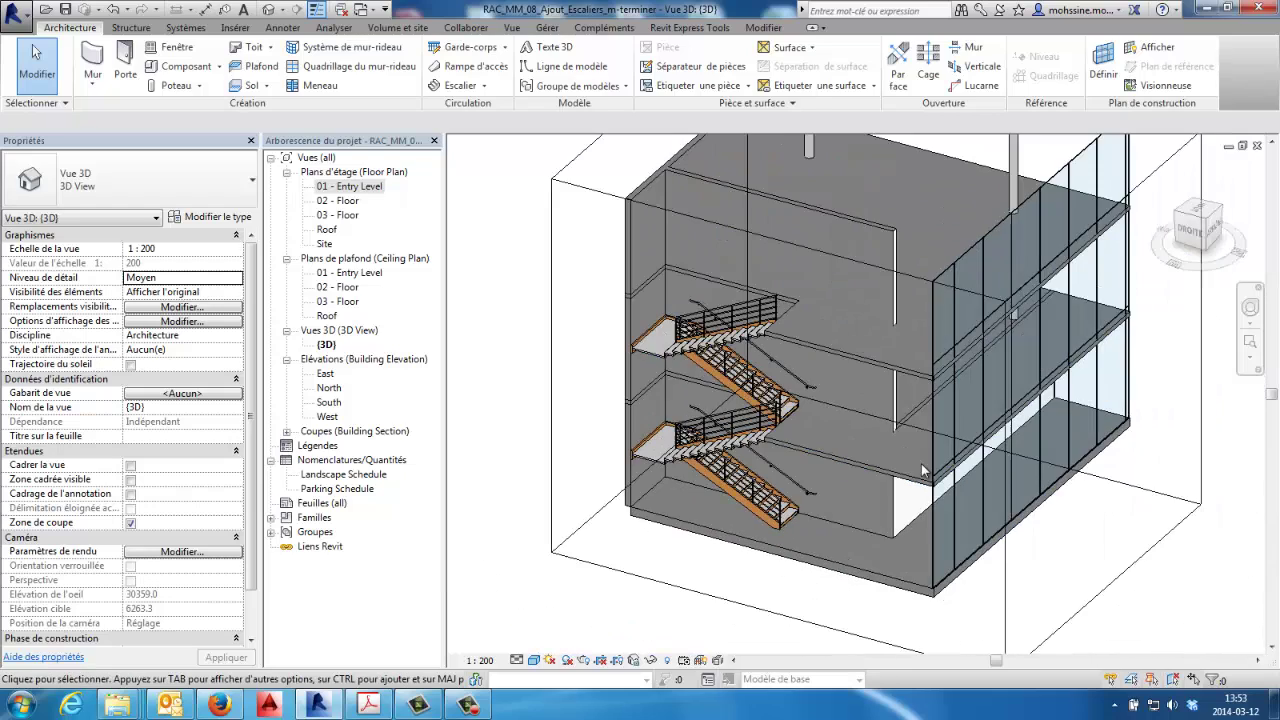
pyautogui.click(1150, 566)
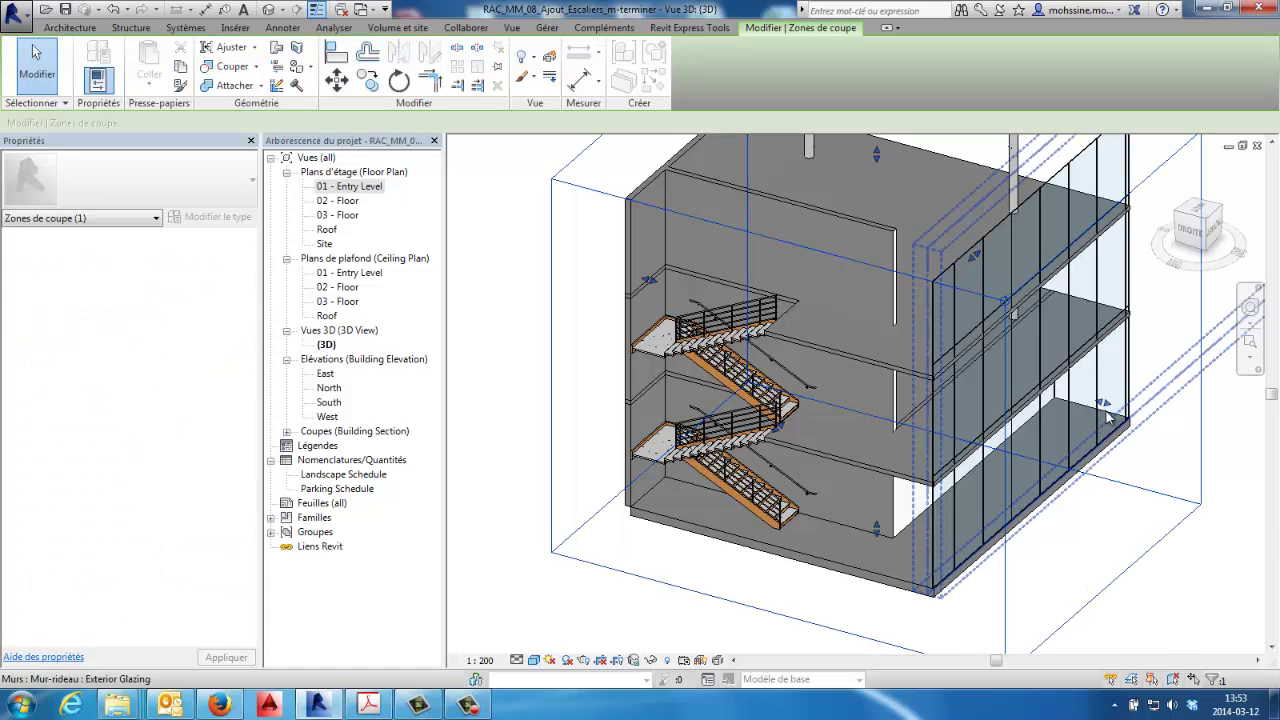
pyautogui.moveTo(1105, 404); pyautogui.dragTo(1022, 407)
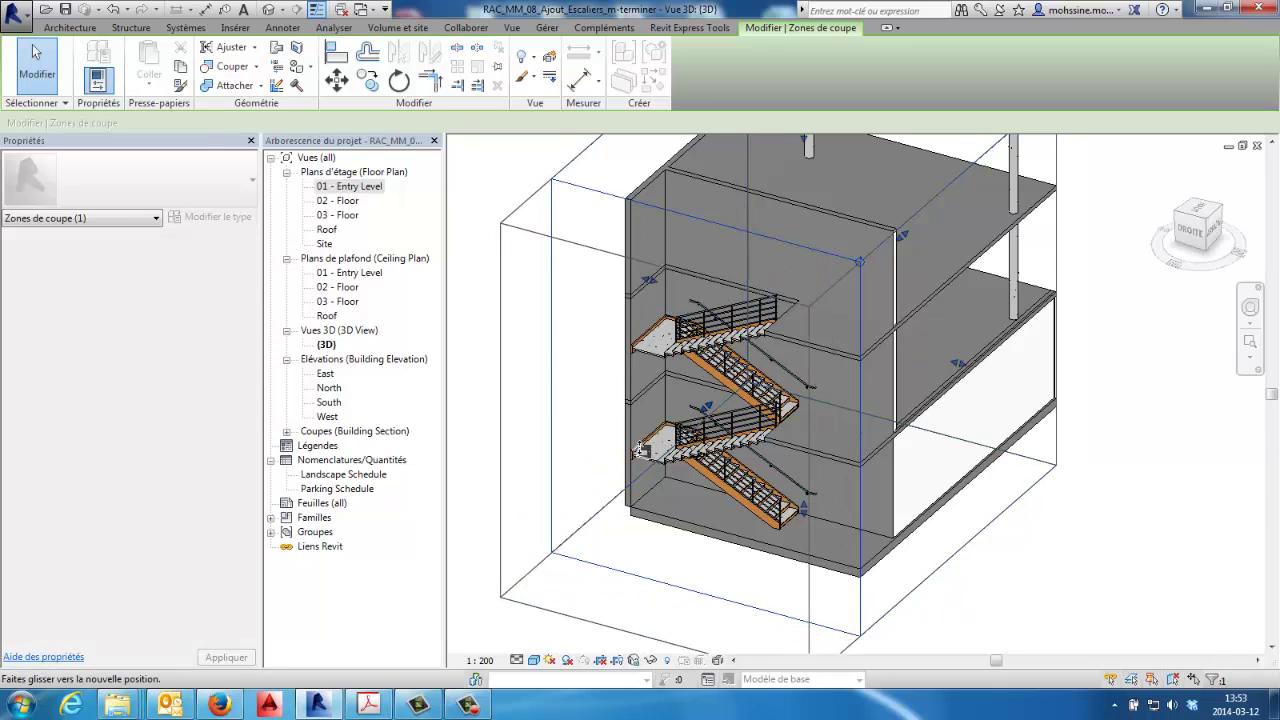
pyautogui.moveTo(703, 408); pyautogui.dragTo(635, 468)
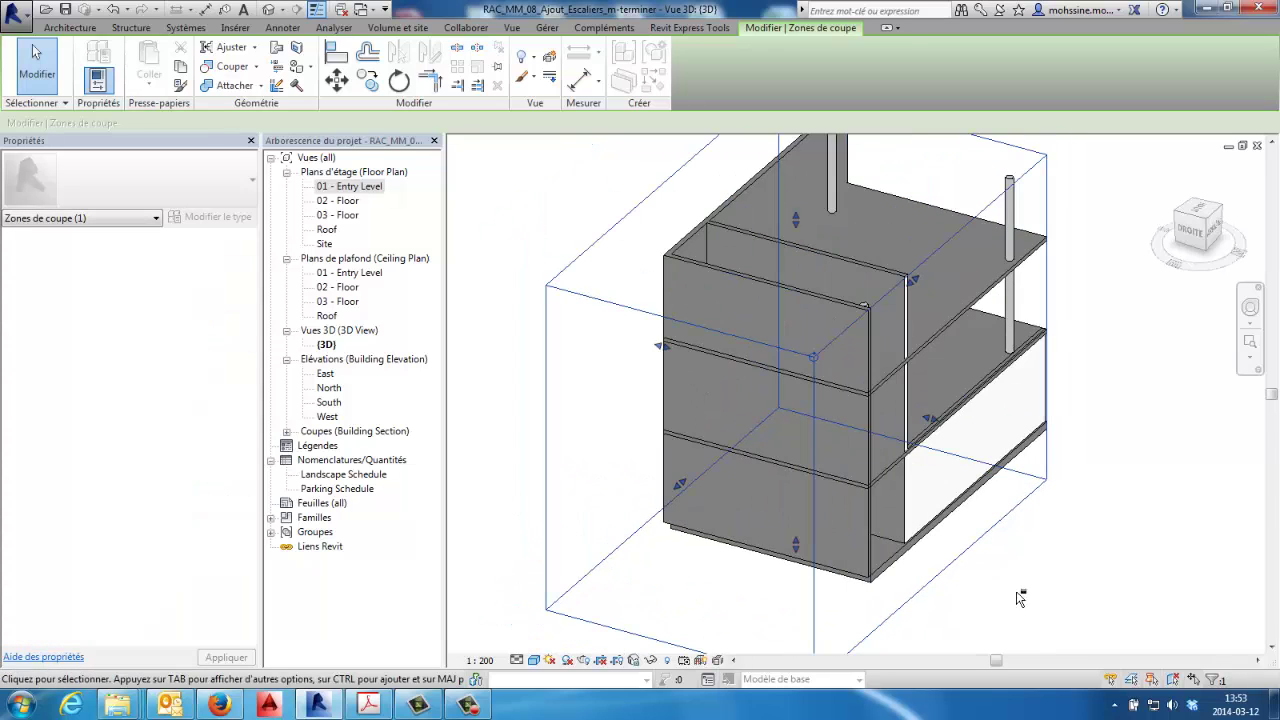
# Step: Orbit to the rear of the building and zoom onto the new bracket-mounted handrail
pyautogui.moveTo(984, 586)
pyautogui.keyDown('shift'); pyautogui.mouseDown(button='middle')
pyautogui.moveTo(810, 479)
pyautogui.moveTo(777, 497)
pyautogui.mouseUp(button='middle'); pyautogui.keyUp('shift')
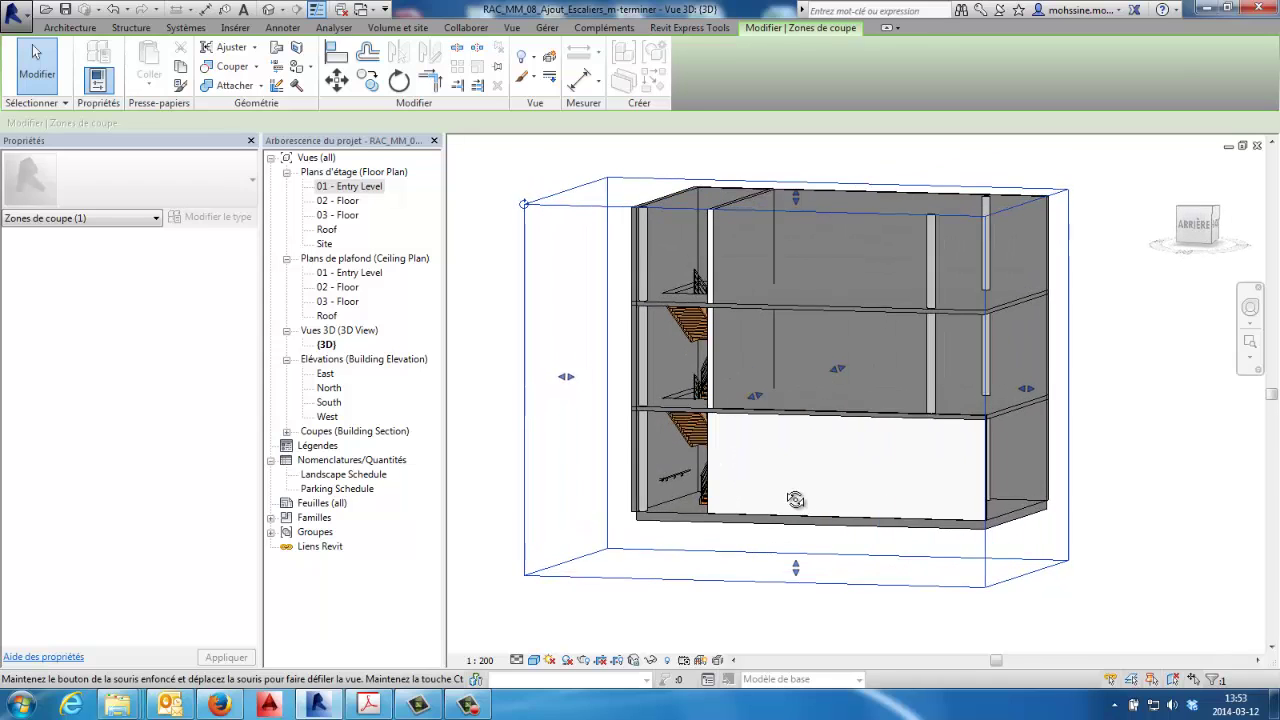
pyautogui.scroll(2, 688, 478)
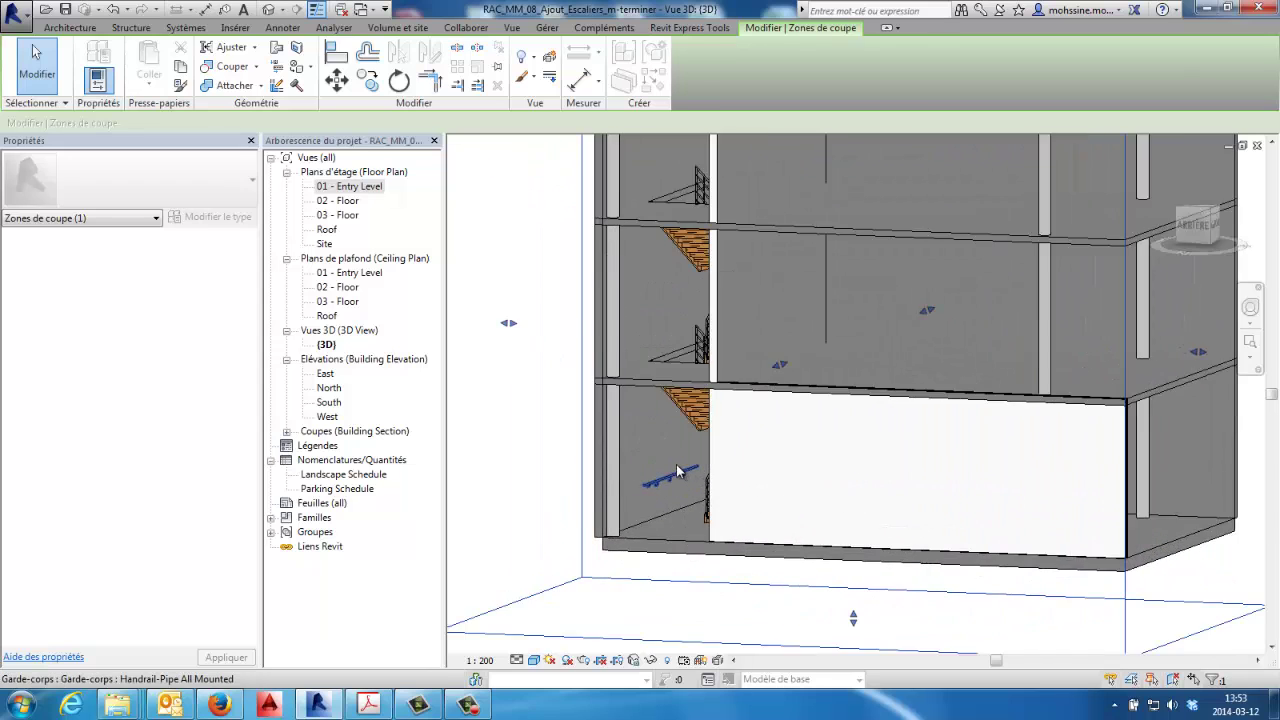
pyautogui.scroll(2, 700, 460)
pyautogui.scroll(2, 742, 422)
pyautogui.scroll(2, 760, 425)
pyautogui.moveTo(803, 432); pyautogui.dragTo(943, 421, button='middle')
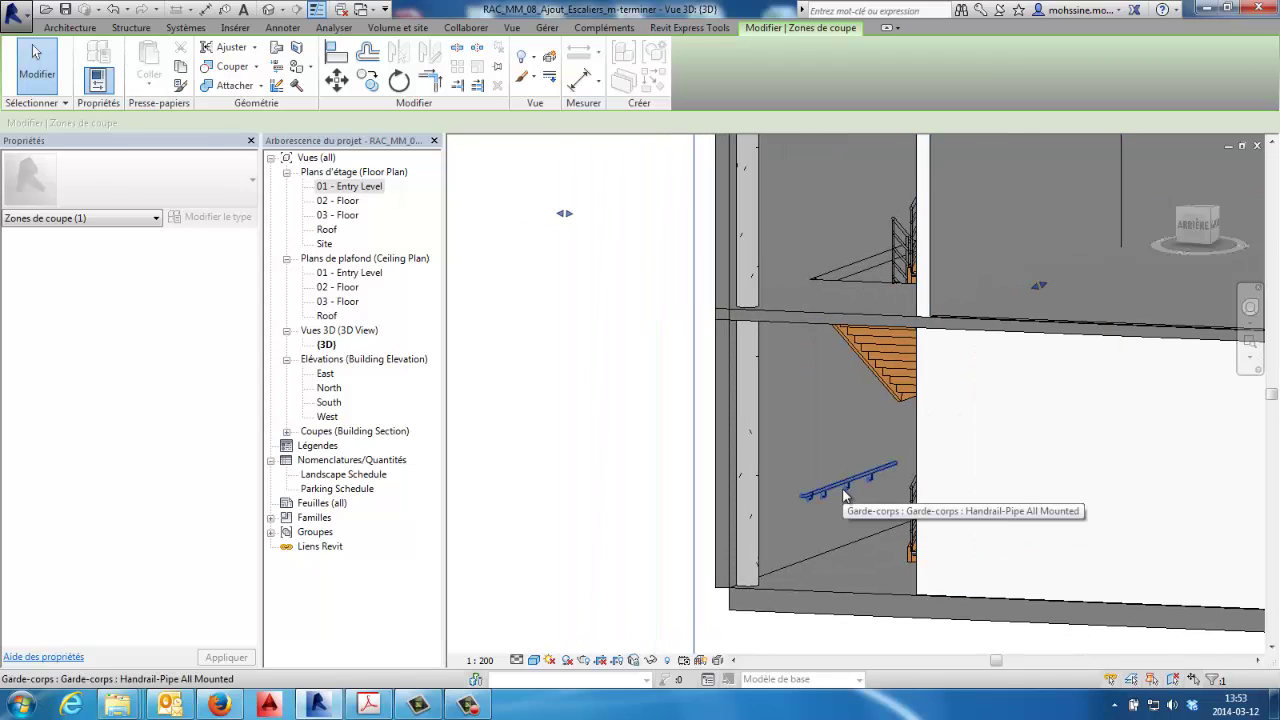
pyautogui.scroll(2, 843, 494)
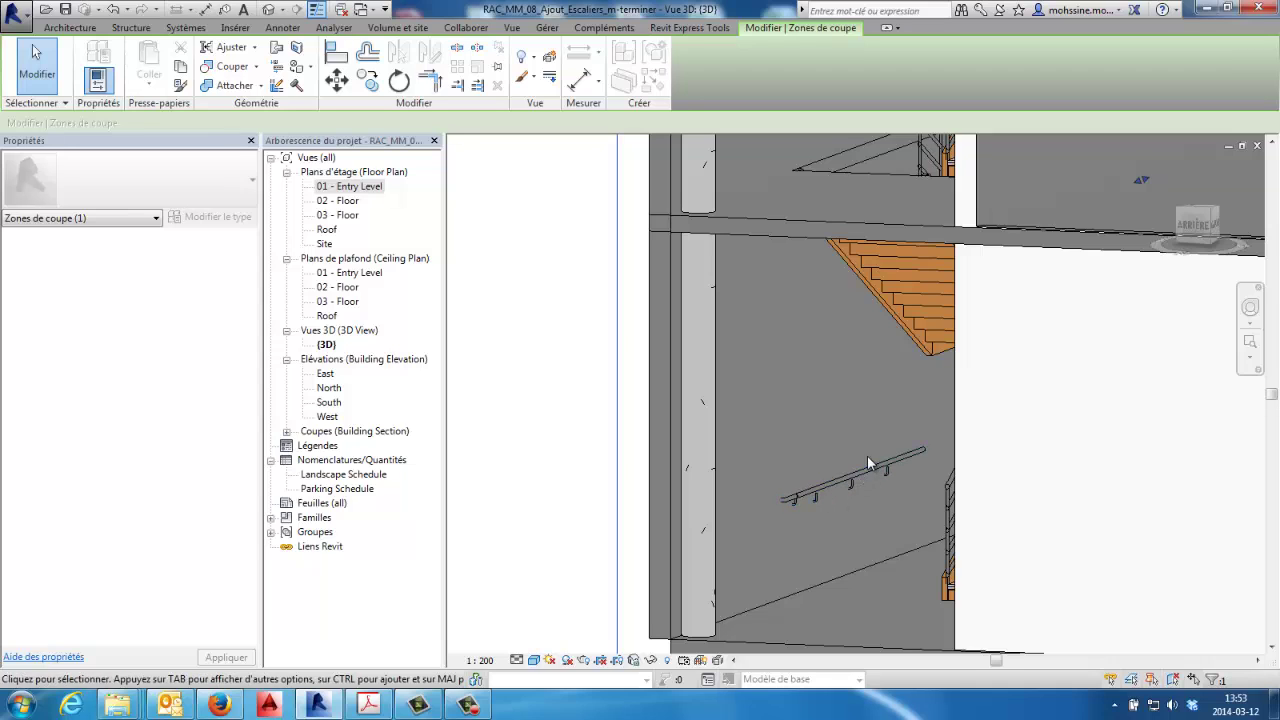
pyautogui.scroll(1, 868, 463)
pyautogui.scroll(2, 847, 488)
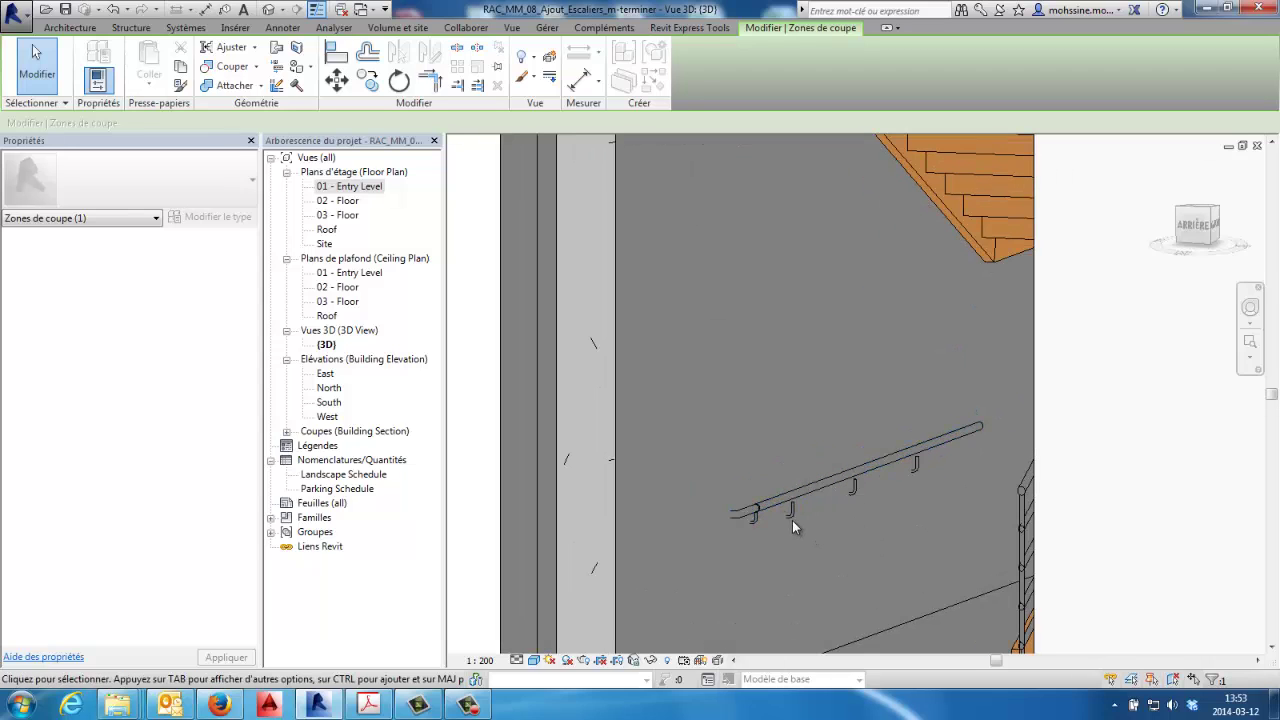
pyautogui.scroll(-4, 870, 490)
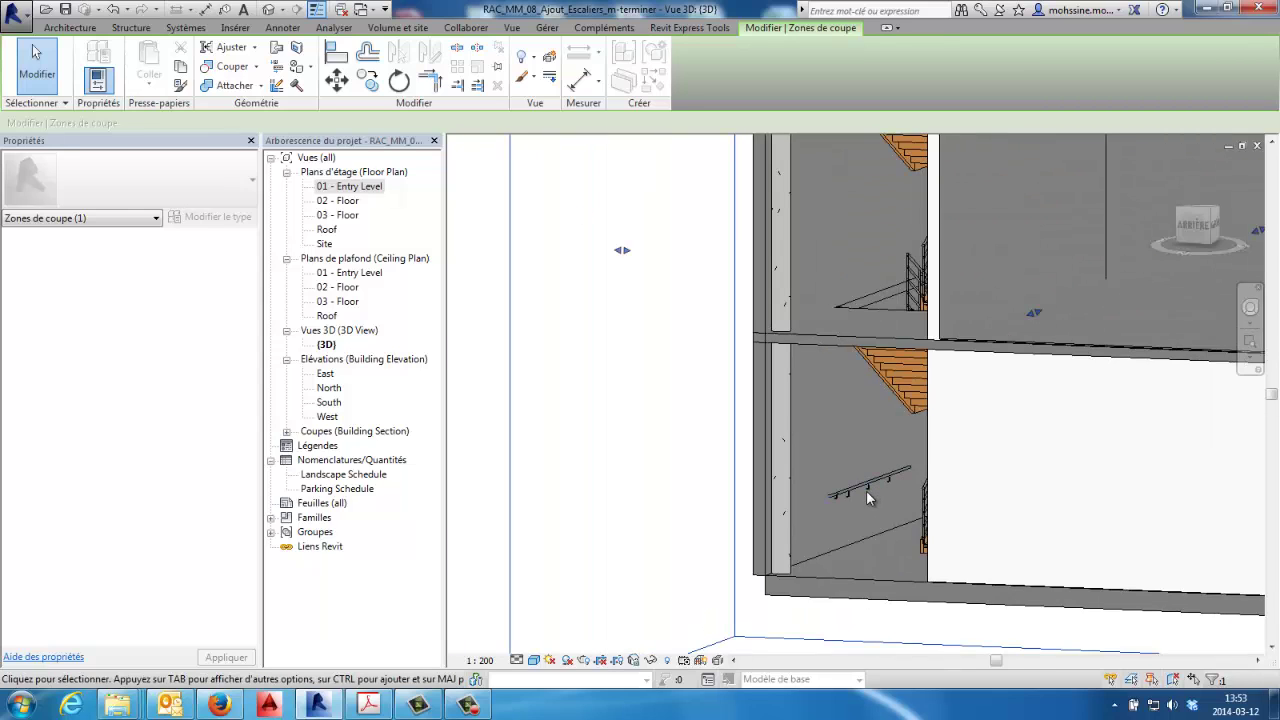
# Step: Rehost the new pipe handrail on the stair
pyautogui.click(870, 490)
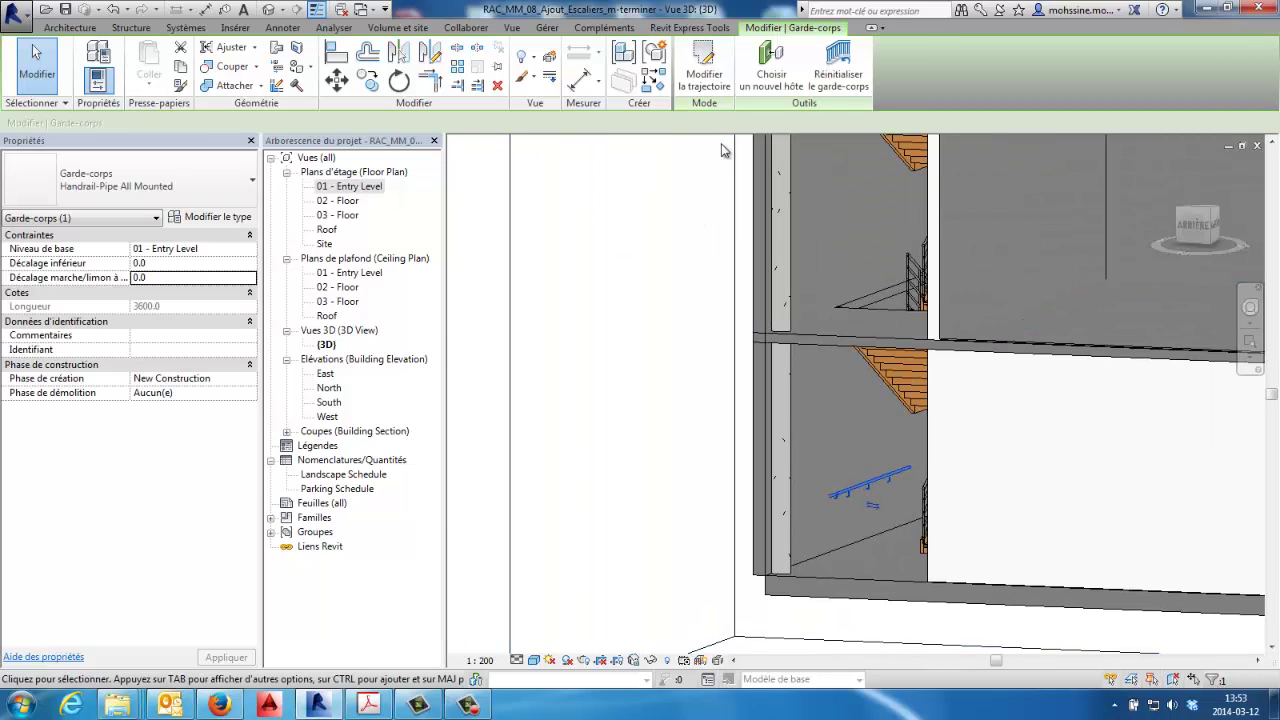
pyautogui.click(780, 80)
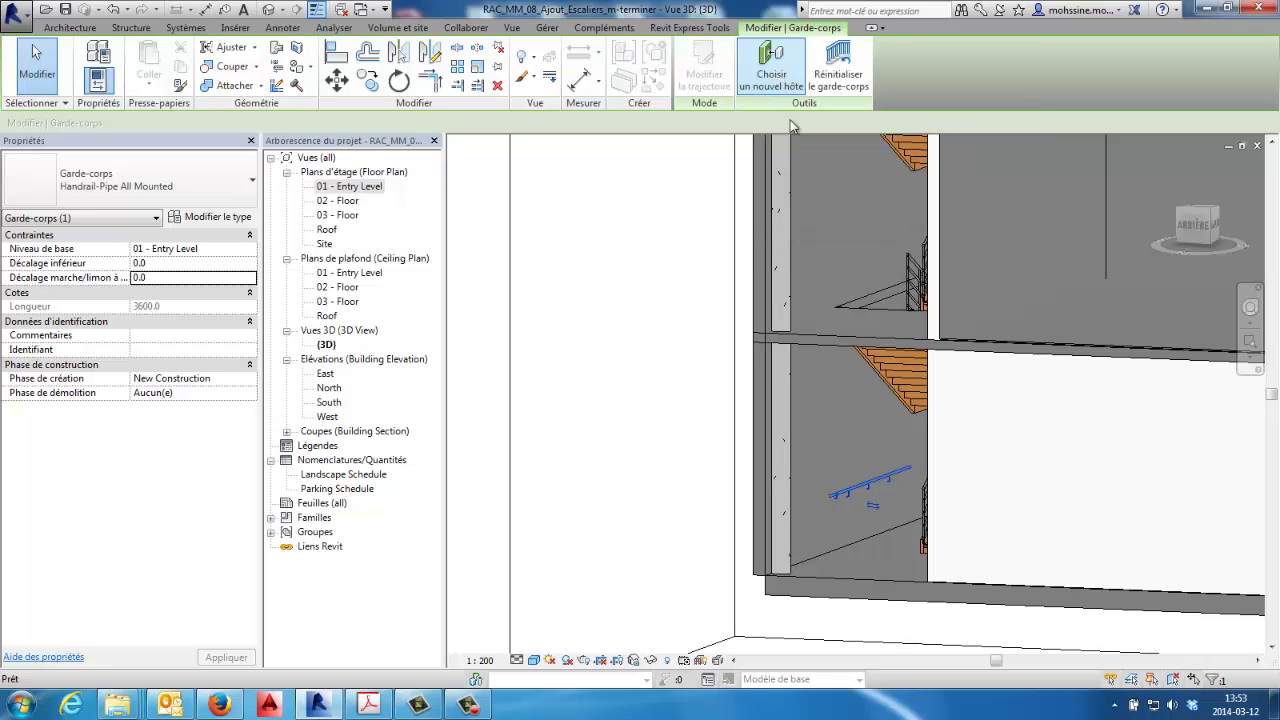
pyautogui.click(880, 368)
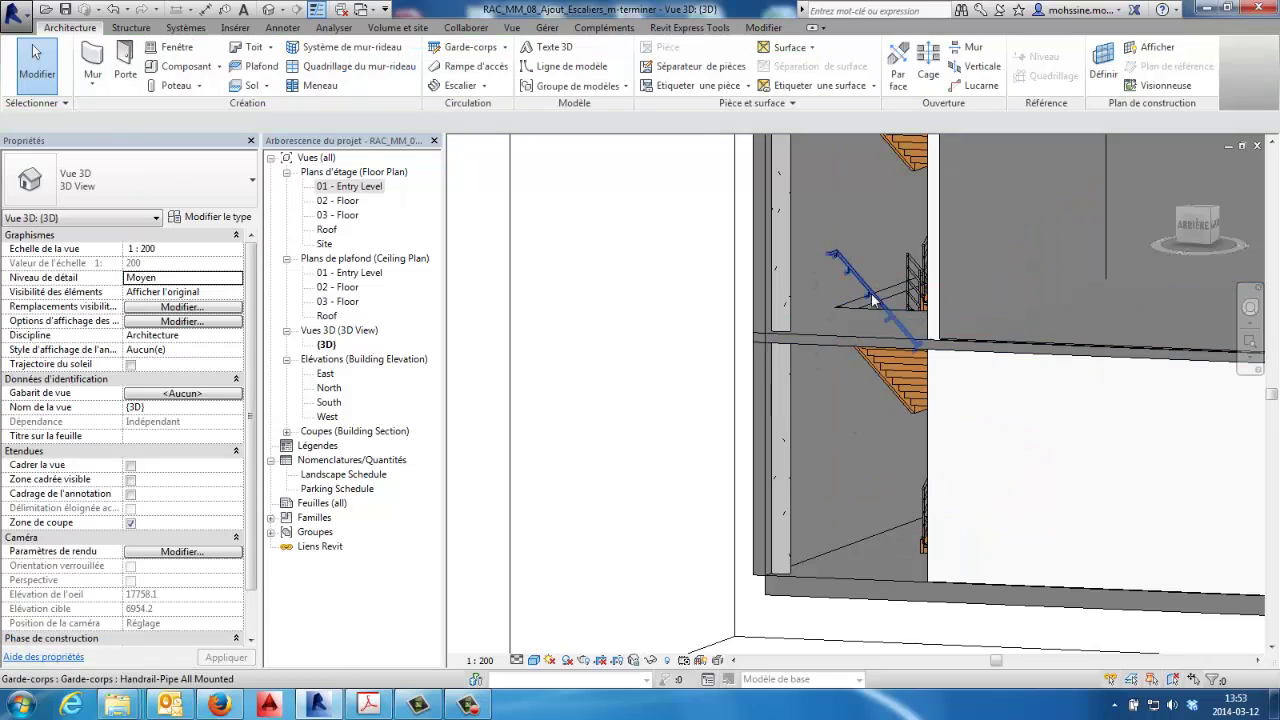
# Step: Look down on the stair in 3D, then open the 01 - Entry Level floor plan
pyautogui.scroll(-3, 594, 277)
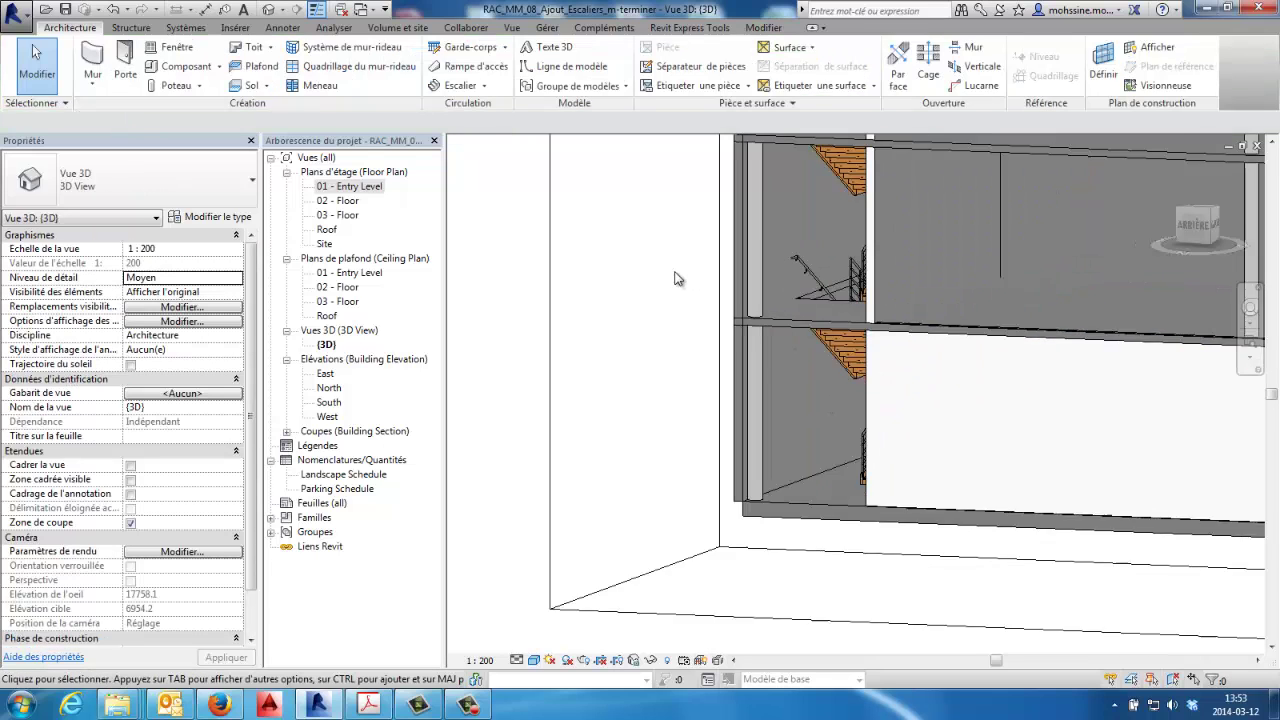
pyautogui.scroll(-2, 720, 480)
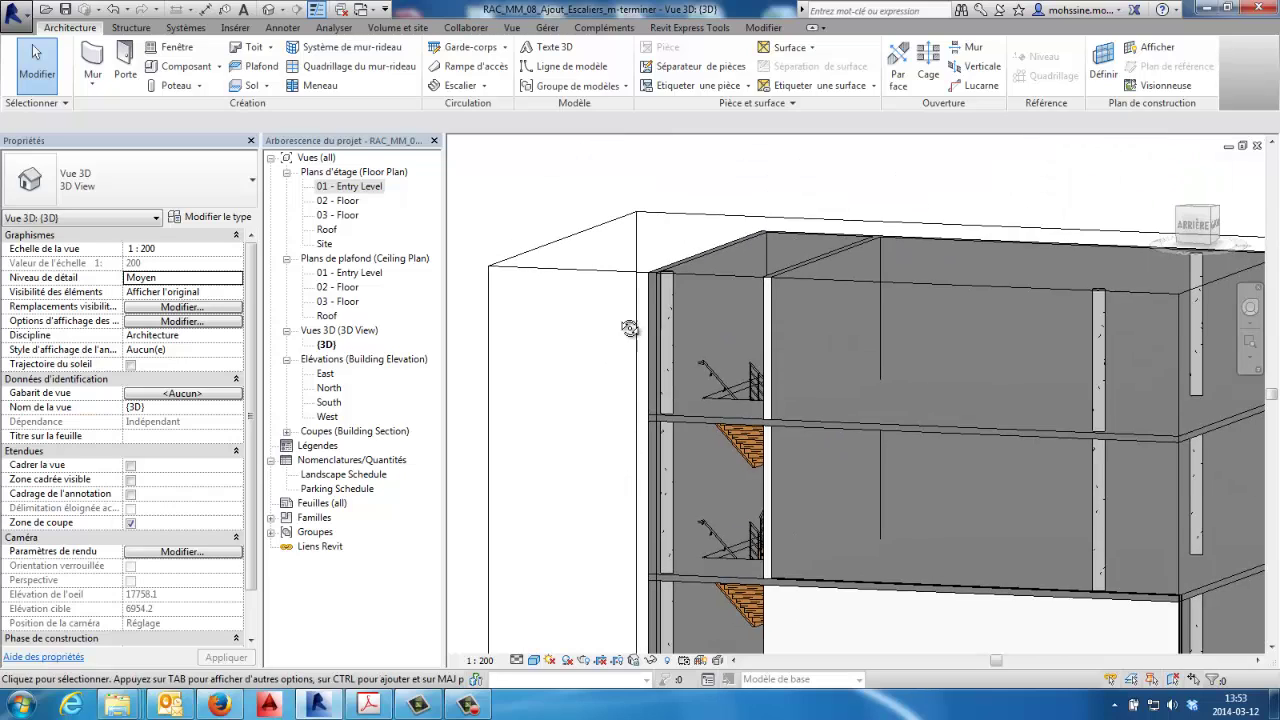
pyautogui.moveTo(629, 329)
pyautogui.keyDown('shift'); pyautogui.mouseDown(button='middle')
pyautogui.moveTo(700, 360)
pyautogui.moveTo(751, 338)
pyautogui.mouseUp(button='middle'); pyautogui.keyUp('shift')
pyautogui.scroll(4, 744, 391)
pyautogui.scroll(2, 712, 333)
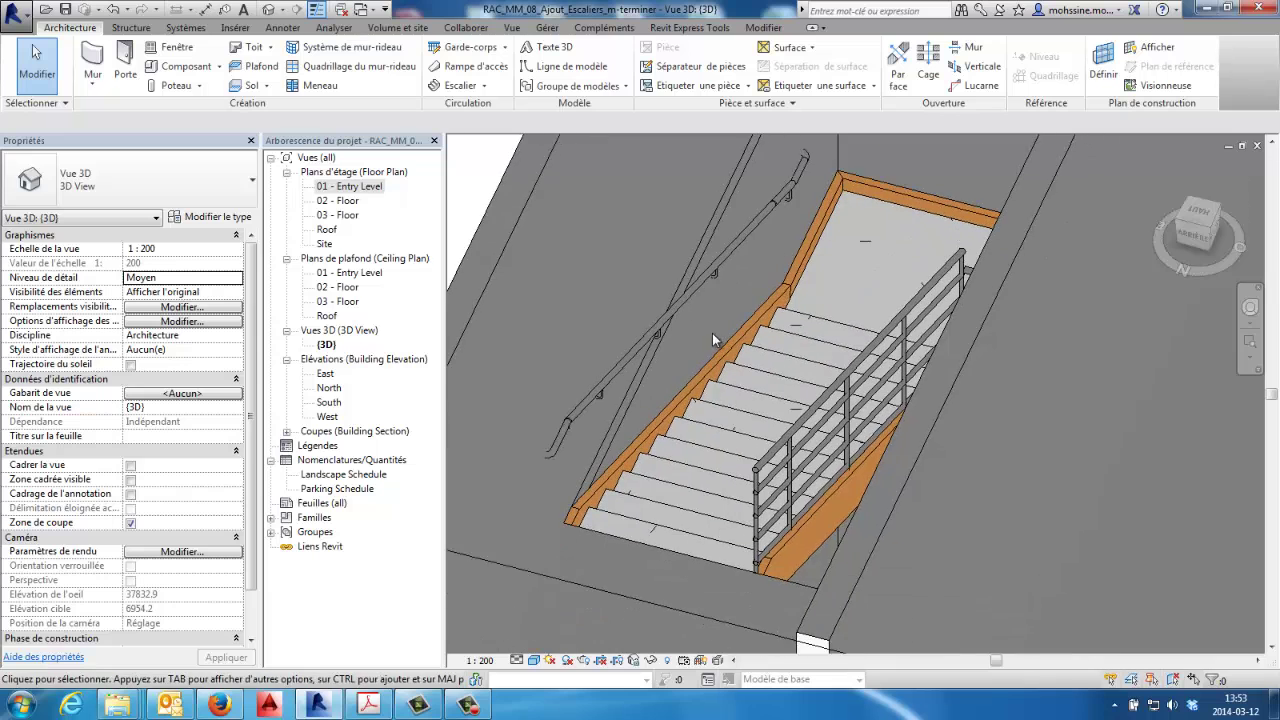
pyautogui.scroll(1, 712, 333)
pyautogui.scroll(1, 660, 345)
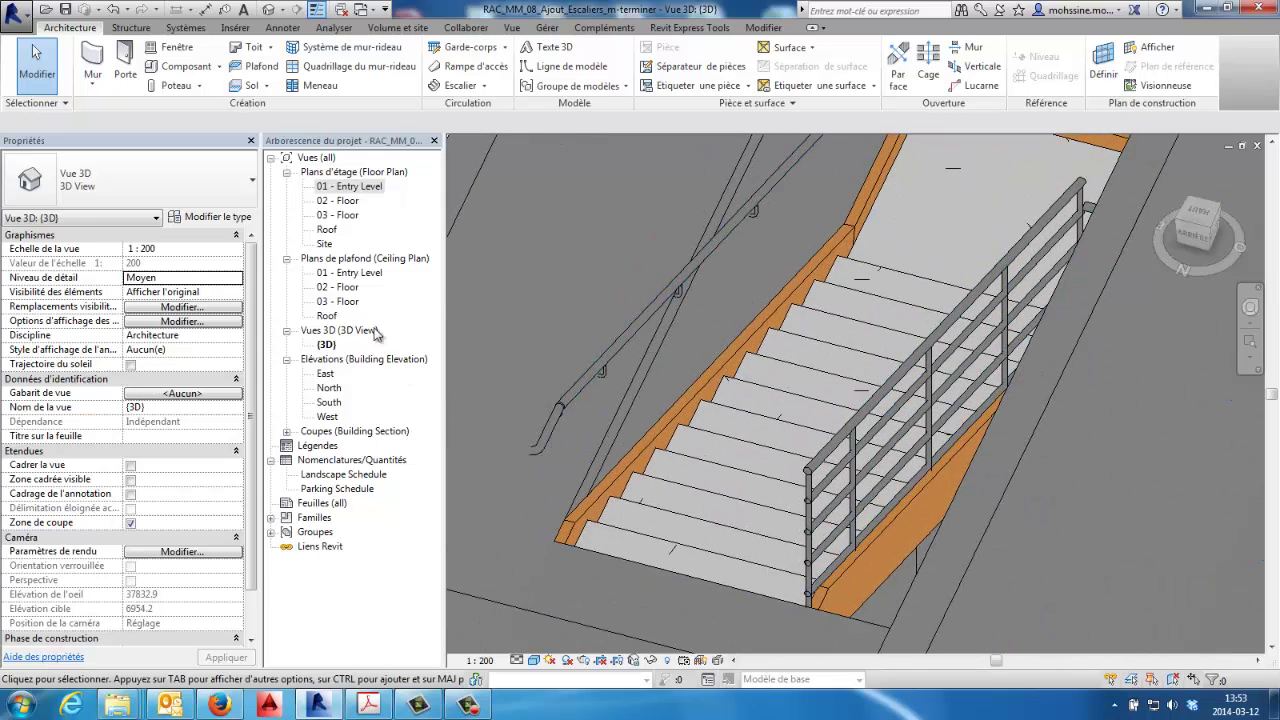
pyautogui.doubleClick(350, 187)
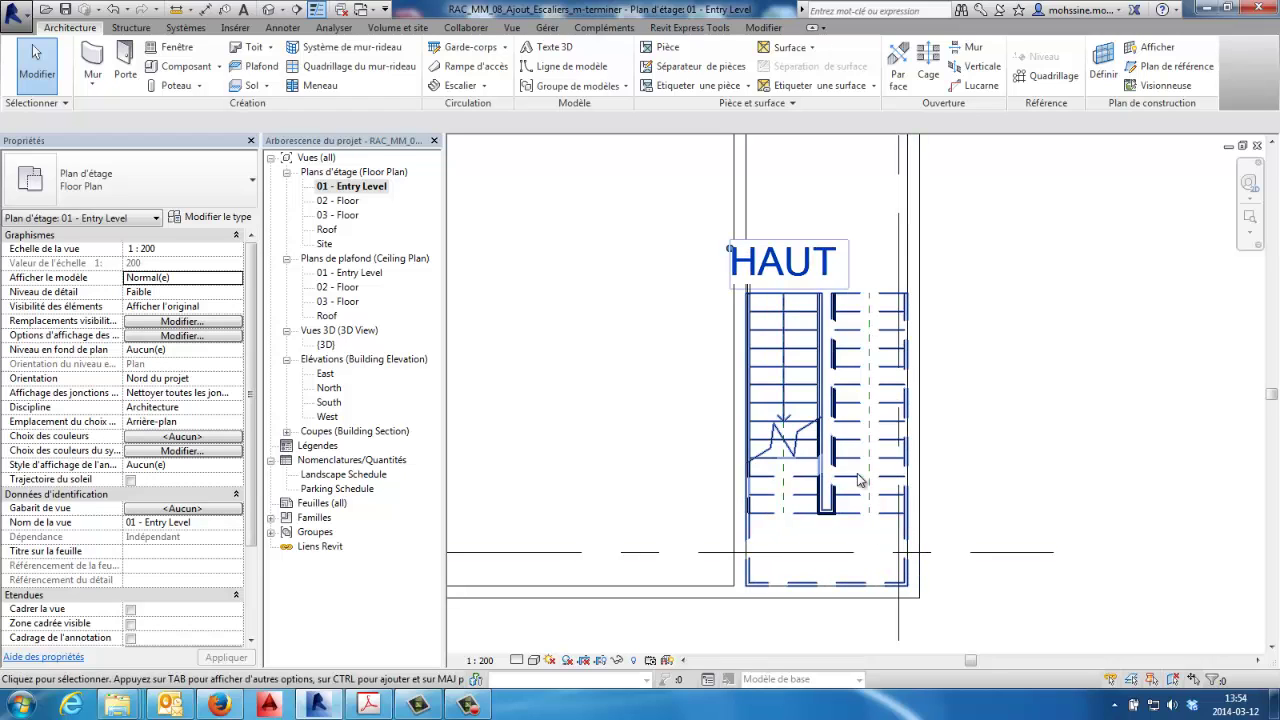
# Step: On the 02 - Floor plan, select the wall-side Handrail-Pipe All Mounted handrail
pyautogui.doubleClick(340, 201)
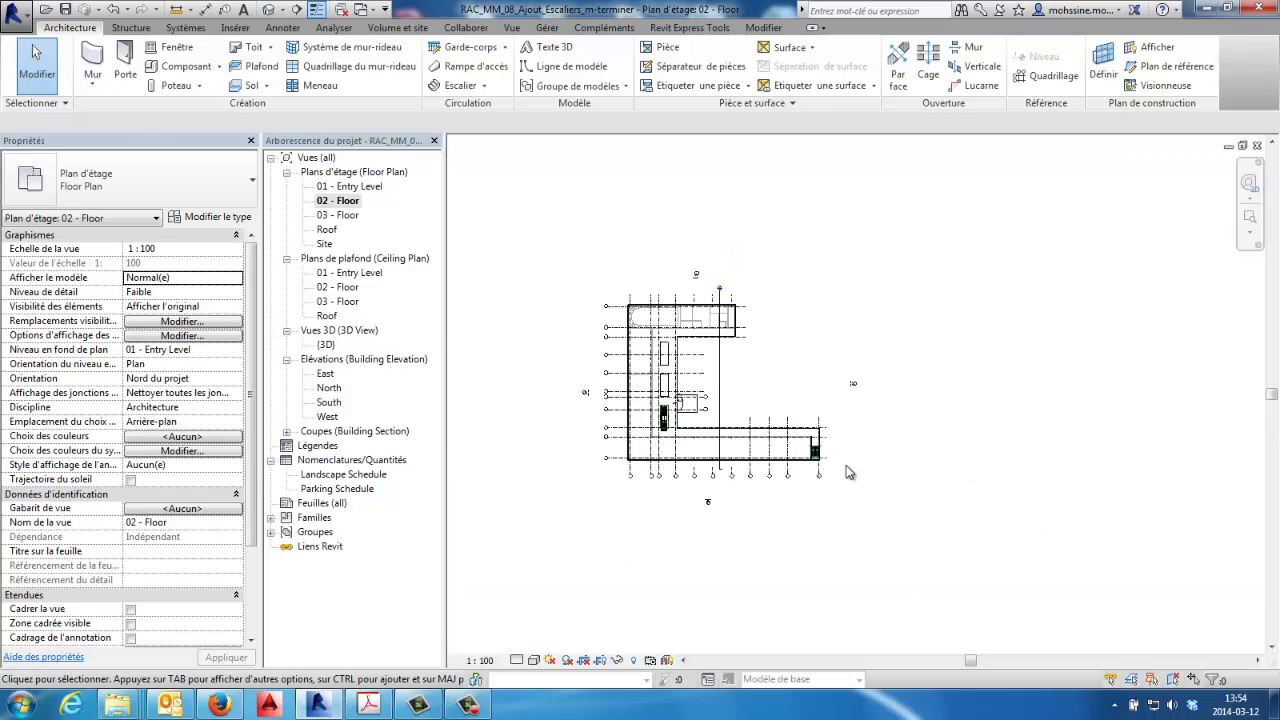
pyautogui.scroll(3, 846, 465)
pyautogui.scroll(3, 840, 465)
pyautogui.scroll(3, 820, 466)
pyautogui.scroll(3, 800, 467)
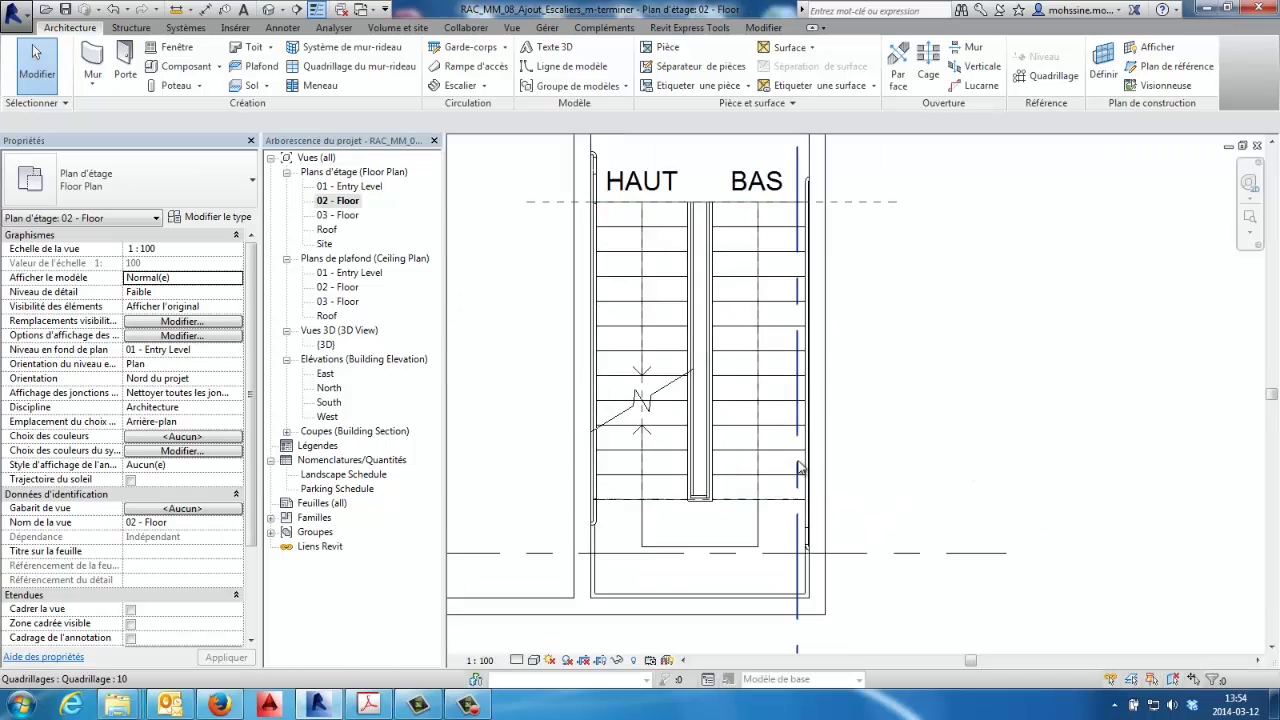
pyautogui.scroll(1, 800, 468)
pyautogui.moveTo(800, 468); pyautogui.dragTo(961, 513, button='middle')
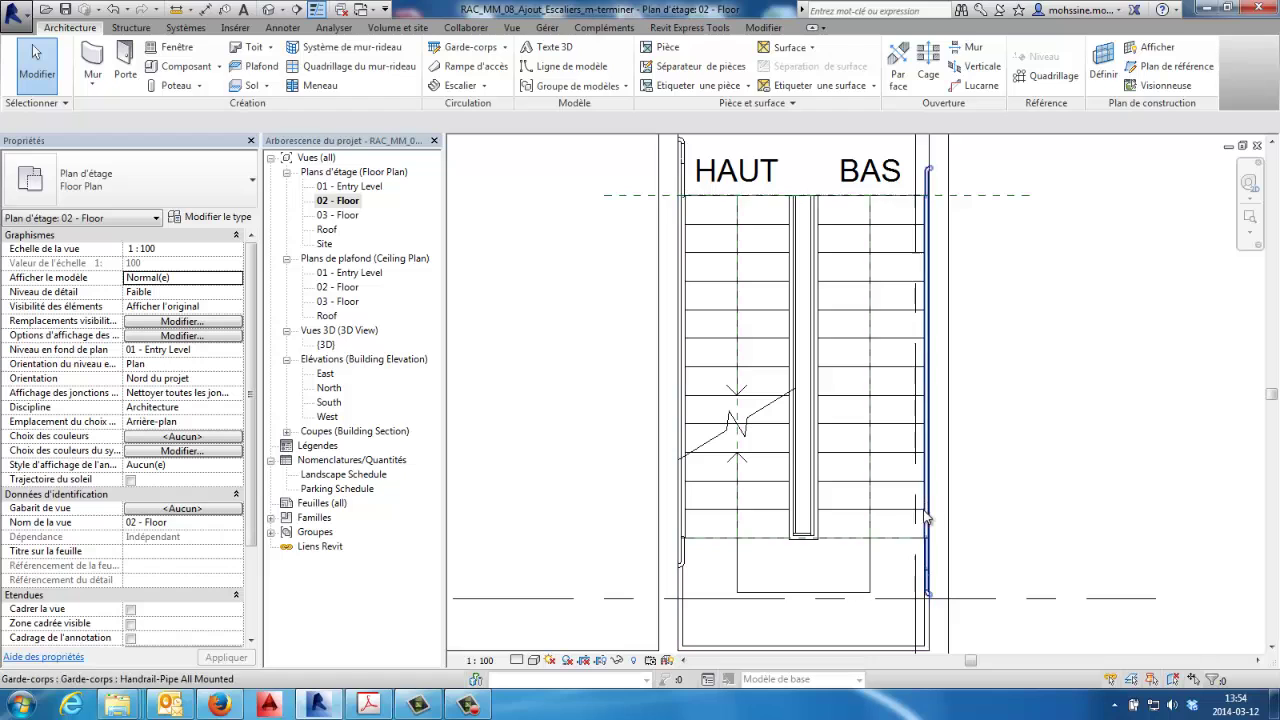
pyautogui.click(923, 538)
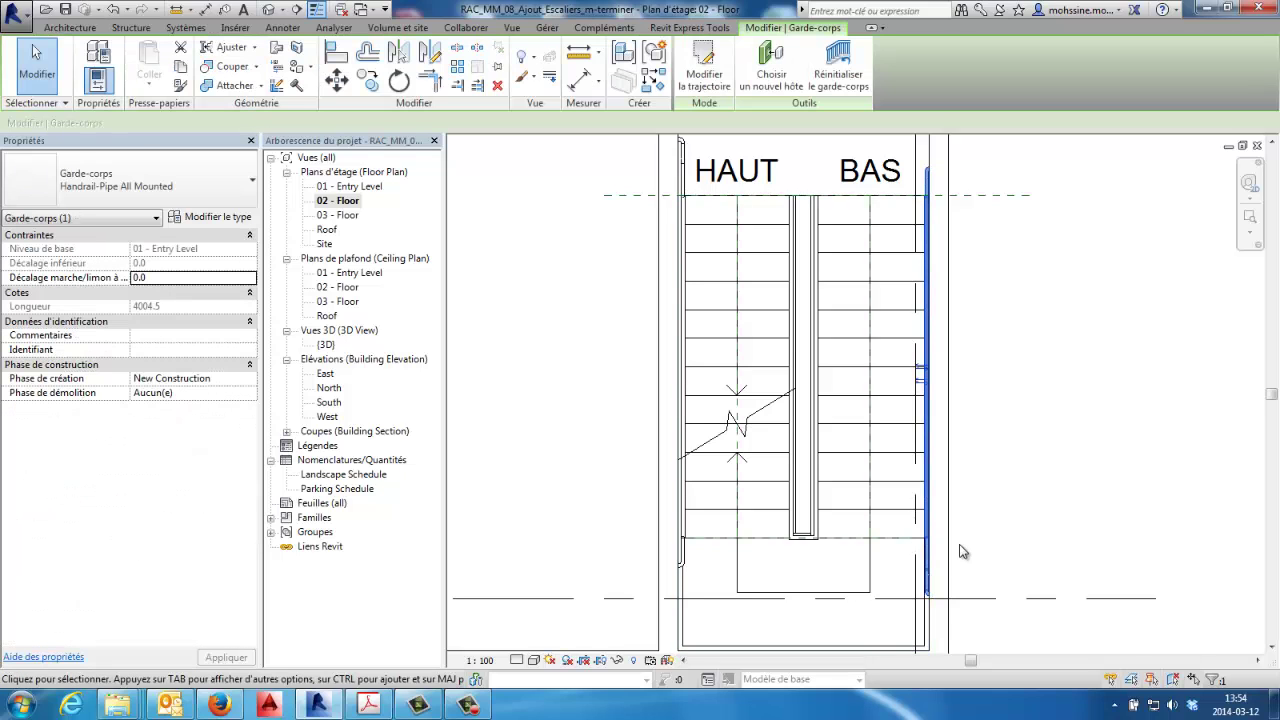
pyautogui.scroll(1, 923, 406)
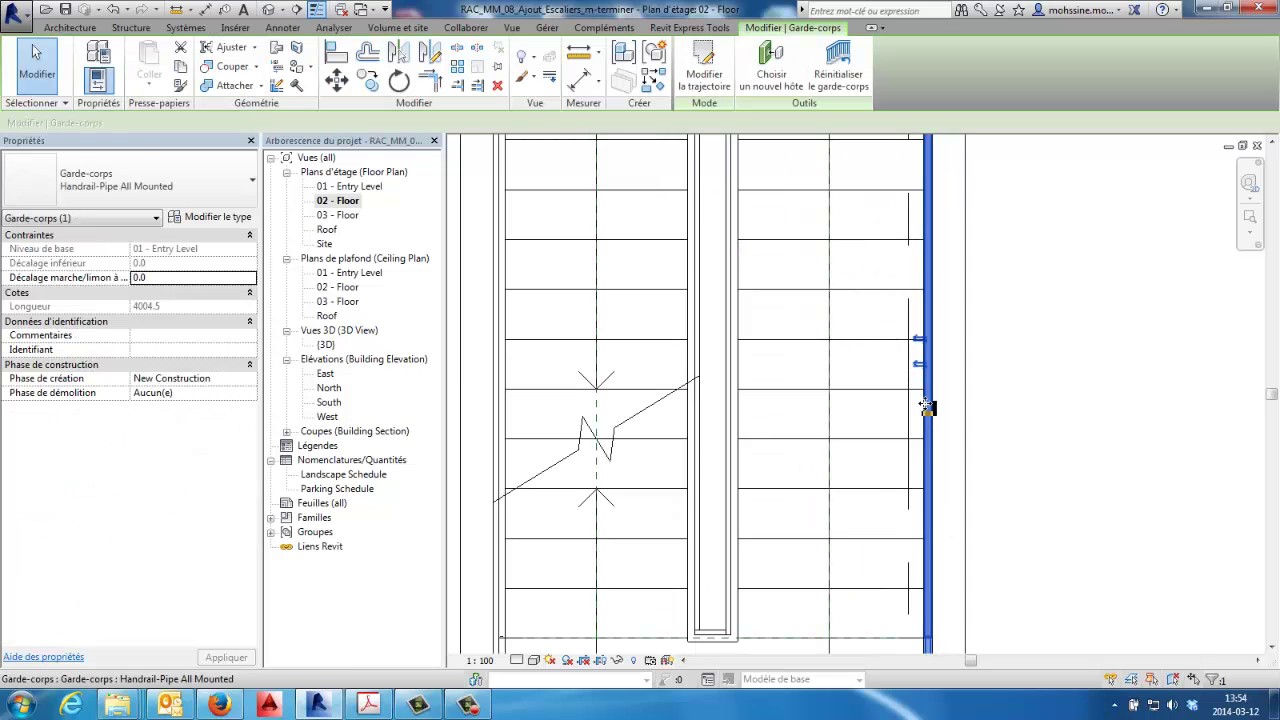
pyautogui.scroll(1, 923, 406)
pyautogui.scroll(1, 930, 500)
pyautogui.scroll(-1, 935, 540)
pyautogui.scroll(-1, 957, 508)
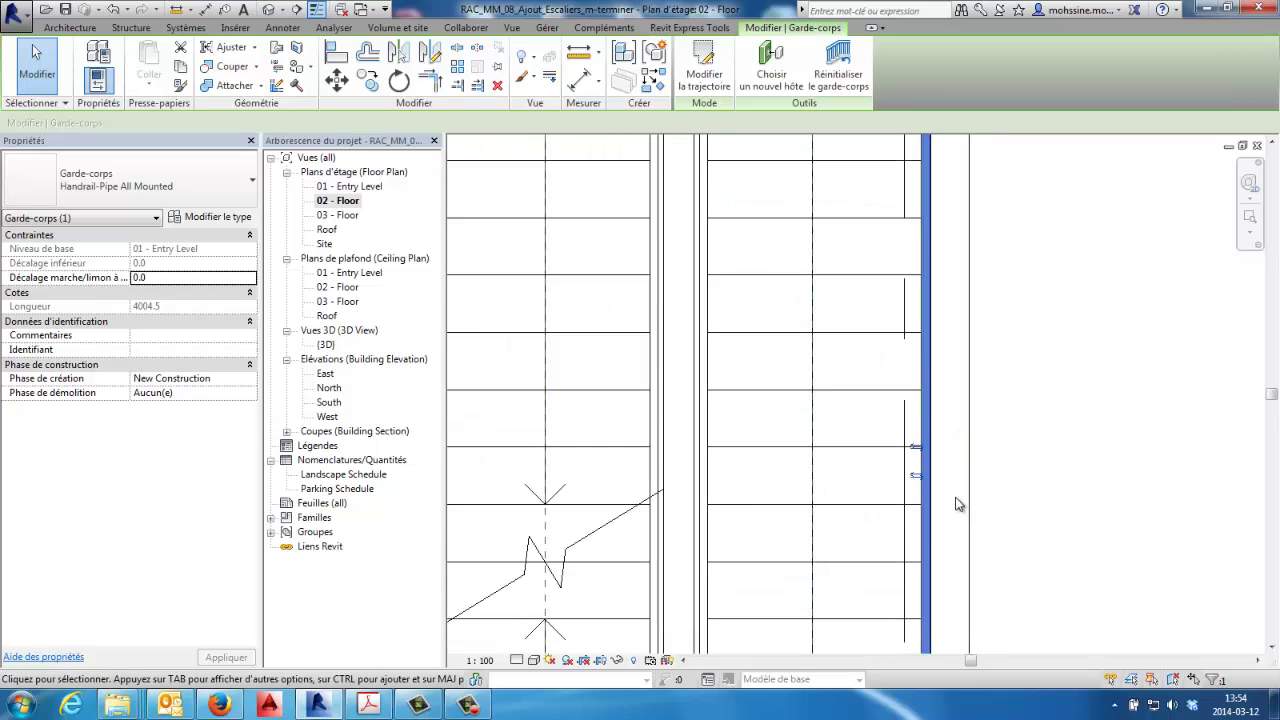
pyautogui.scroll(-1, 957, 506)
pyautogui.scroll(-1, 1006, 486)
# Step: Edit the handrail path, shifting the line slightly left and stretching its upper end to the landing edge
pyautogui.click(704, 65)
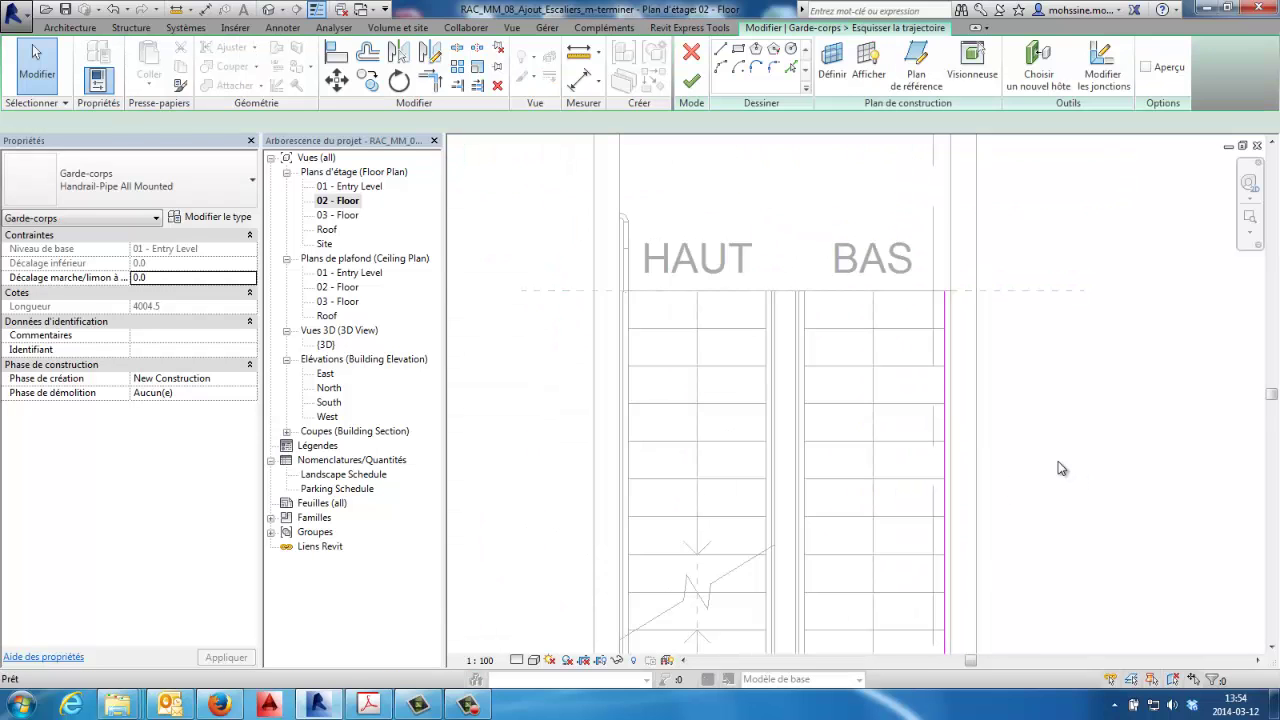
pyautogui.scroll(1, 940, 480)
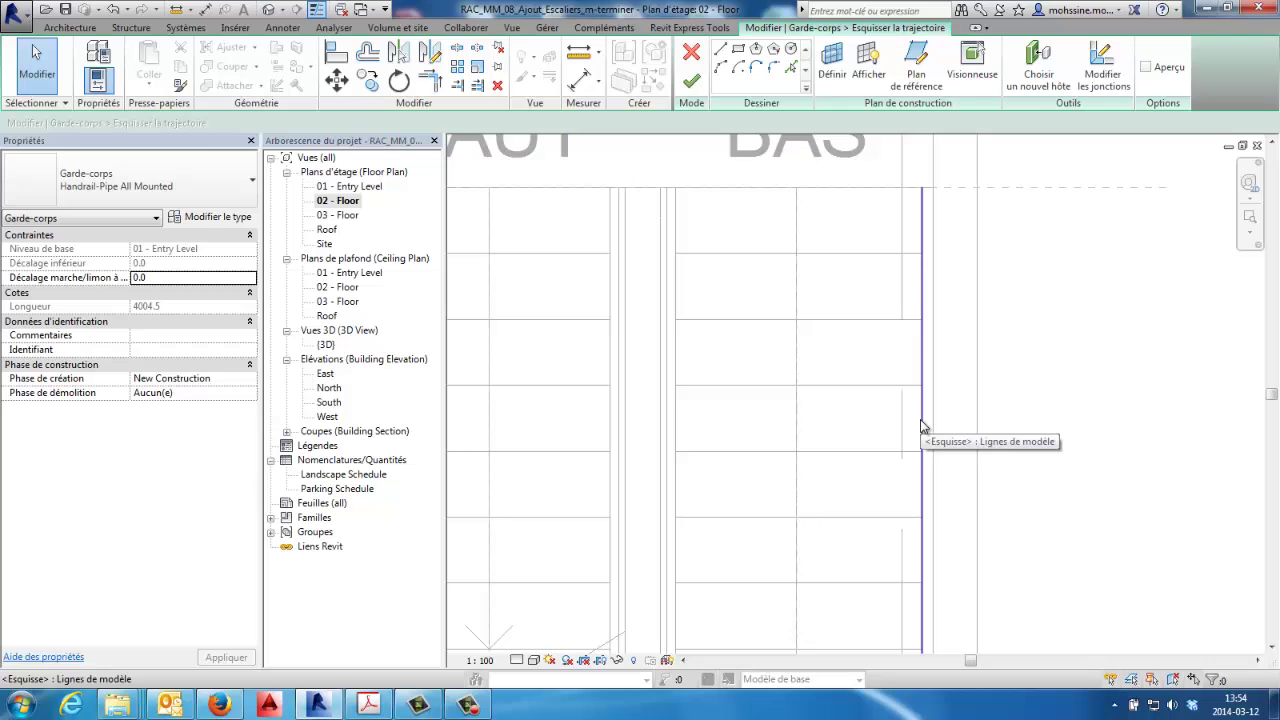
pyautogui.moveTo(922, 427); pyautogui.dragTo(1114, 451, button='middle')
pyautogui.scroll(1, 1086, 437)
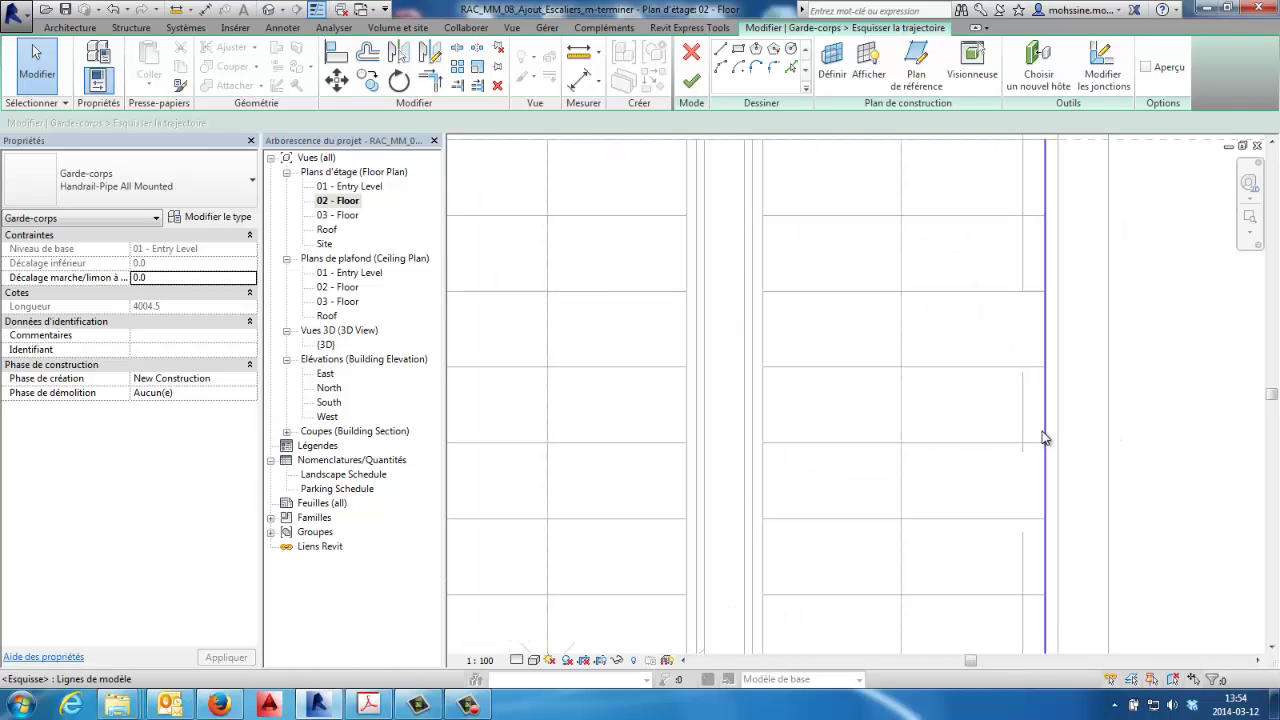
pyautogui.moveTo(1030, 441); pyautogui.dragTo(1027, 441)
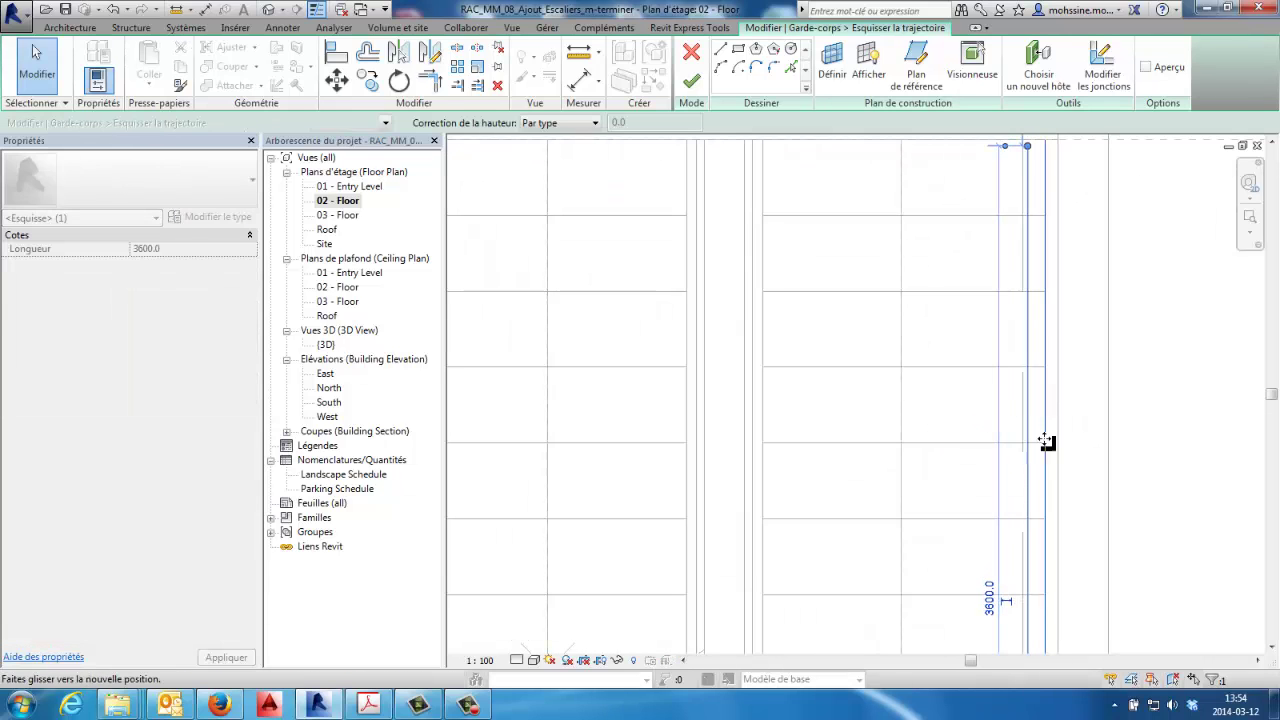
pyautogui.moveTo(1073, 400); pyautogui.dragTo(1077, 514, button='middle')
pyautogui.scroll(1, 1046, 309)
pyautogui.scroll(1, 1024, 287)
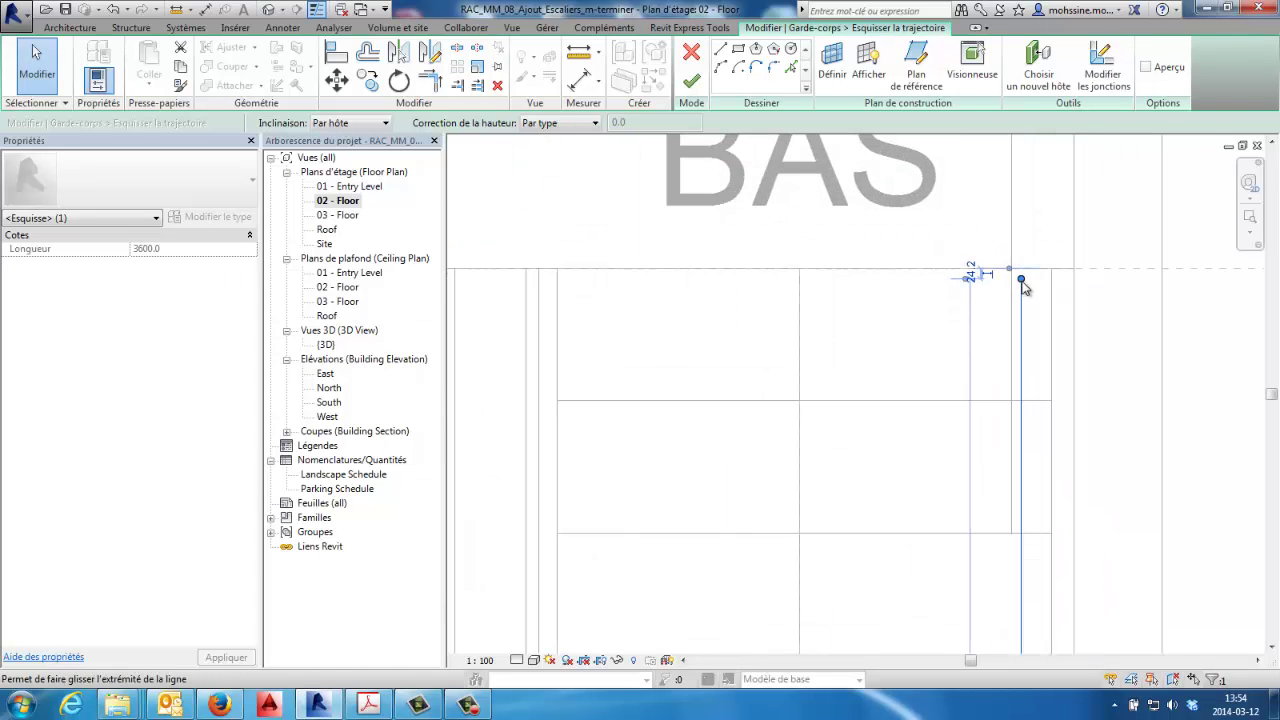
pyautogui.moveTo(1022, 285); pyautogui.dragTo(1025, 275)
pyautogui.moveTo(1031, 370); pyautogui.dragTo(1040, 385)
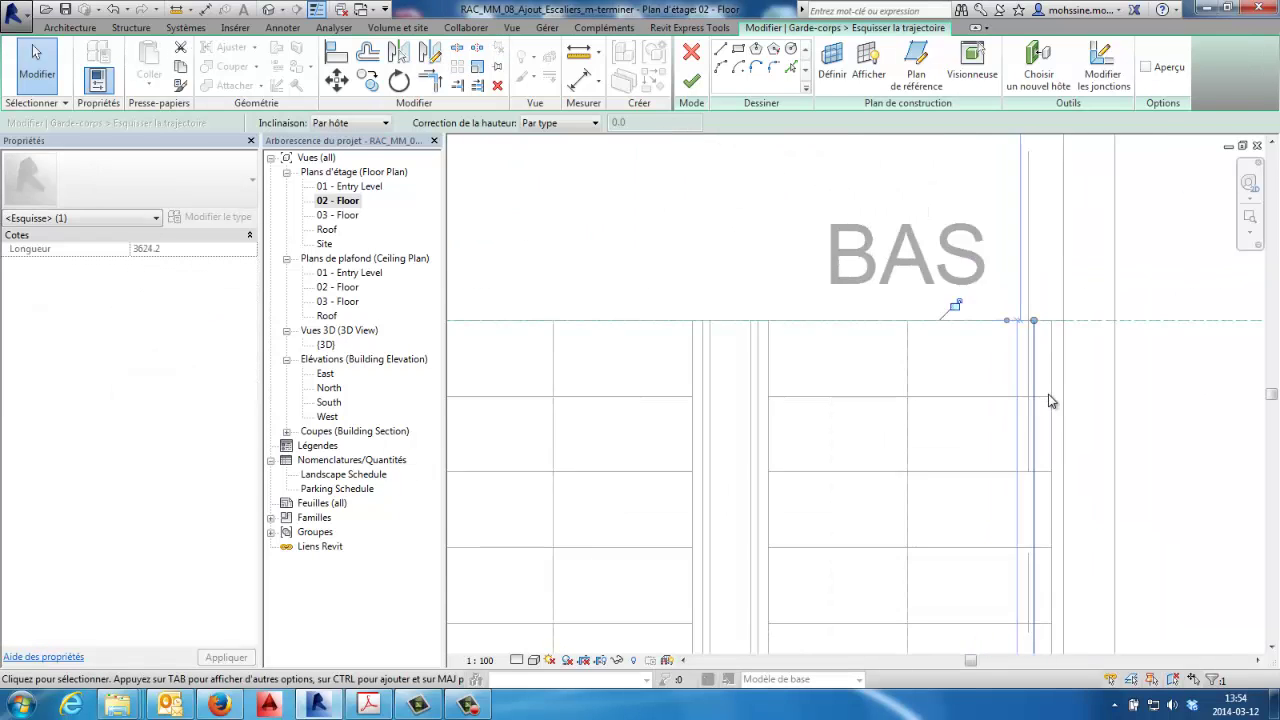
# Step: Move the path's lower end up to the horizontal line and finish the sketch
pyautogui.scroll(-2, 1049, 400)
pyautogui.moveTo(1014, 634); pyautogui.dragTo(1029, 217, button='middle')
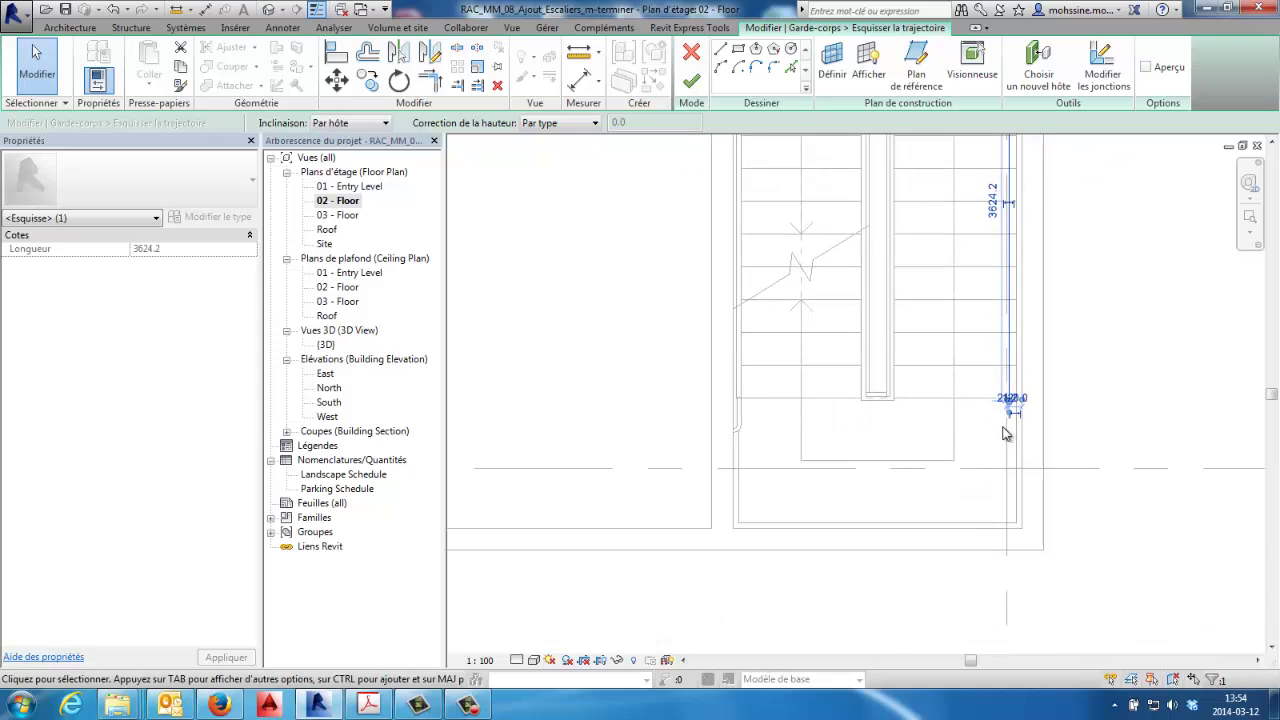
pyautogui.scroll(2, 1015, 430)
pyautogui.scroll(2, 1067, 446)
pyautogui.moveTo(1032, 394); pyautogui.dragTo(1031, 373)
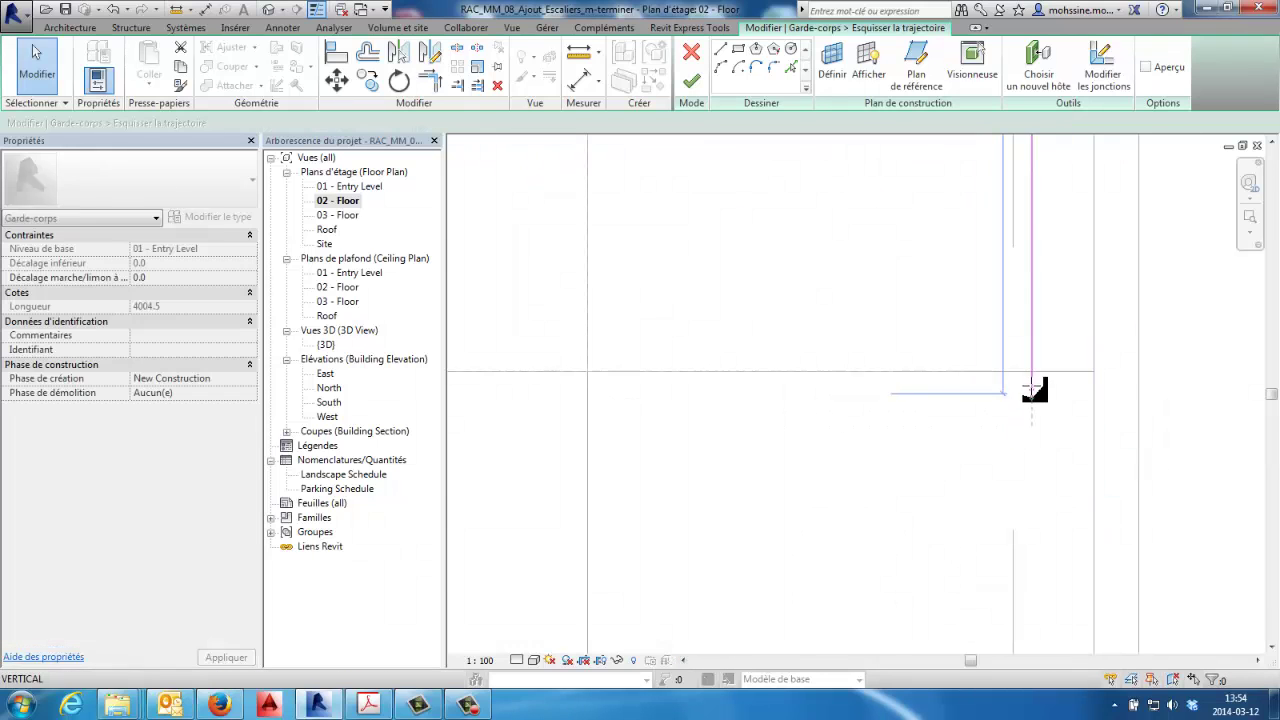
pyautogui.click(1110, 396)
pyautogui.scroll(-2, 990, 300)
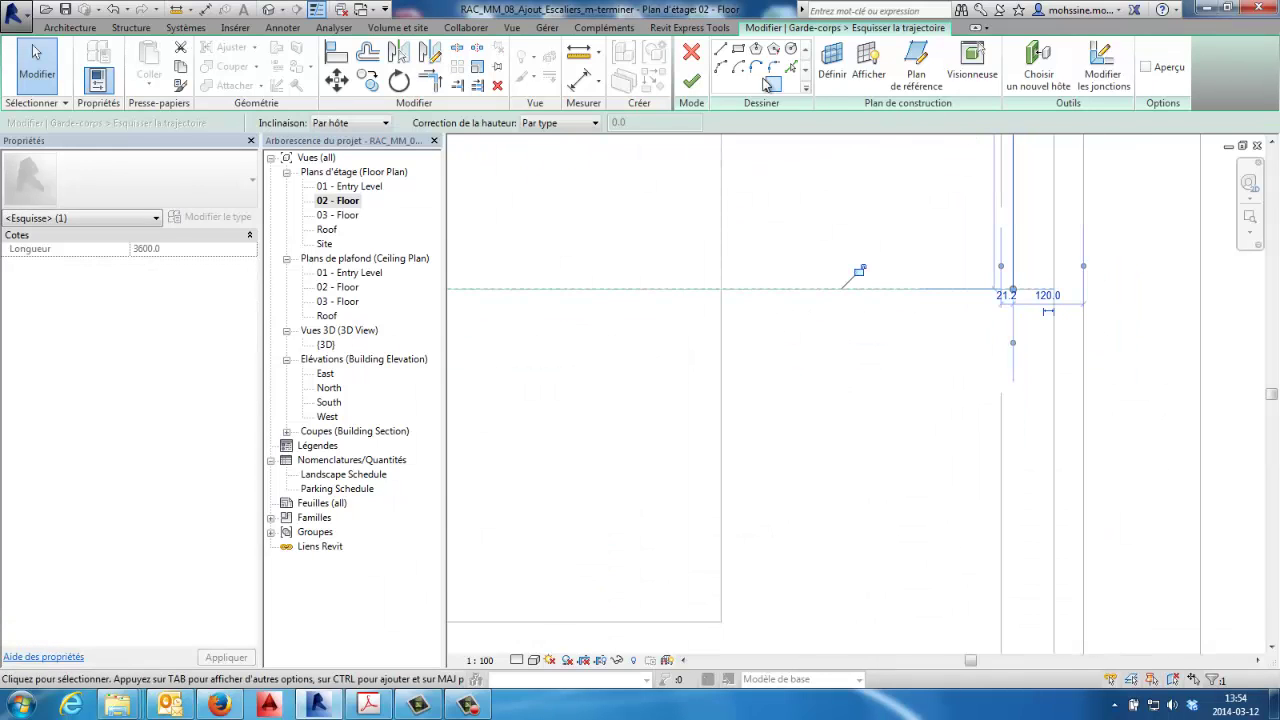
pyautogui.click(700, 82)
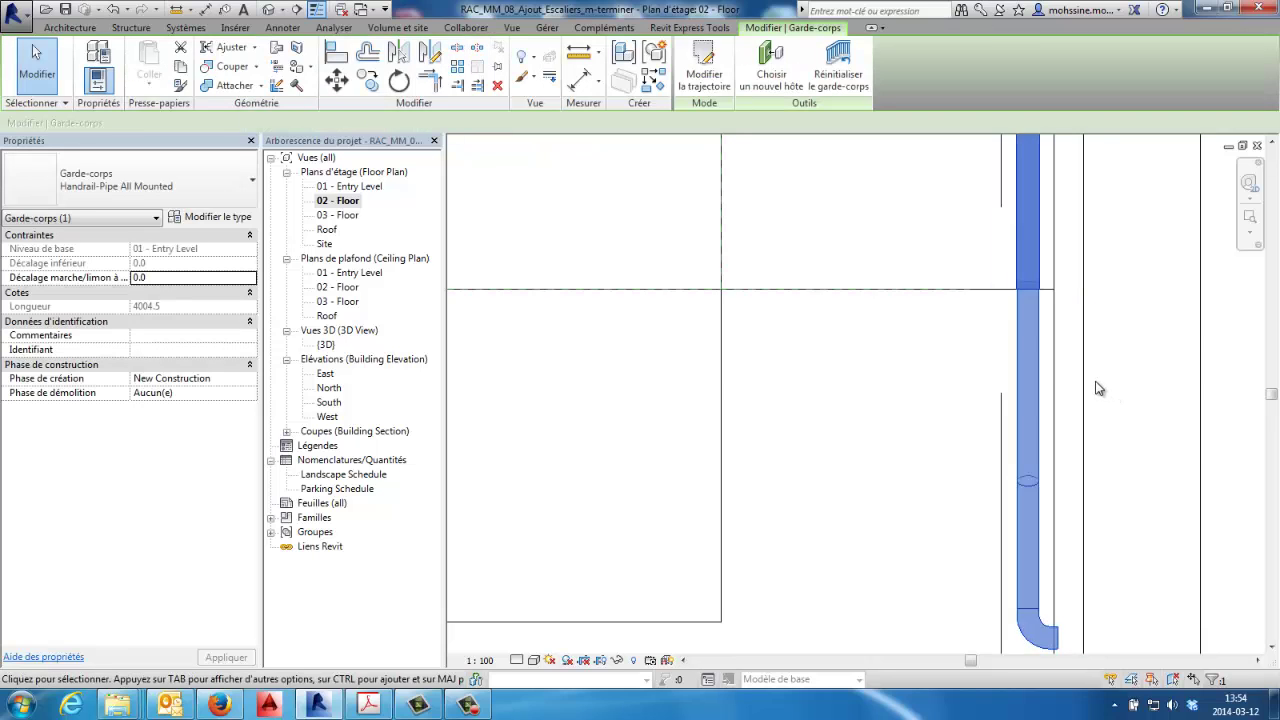
# Step: Review the edited pipe handrail and its curved end return in the default 3D view
pyautogui.scroll(-3, 1098, 388)
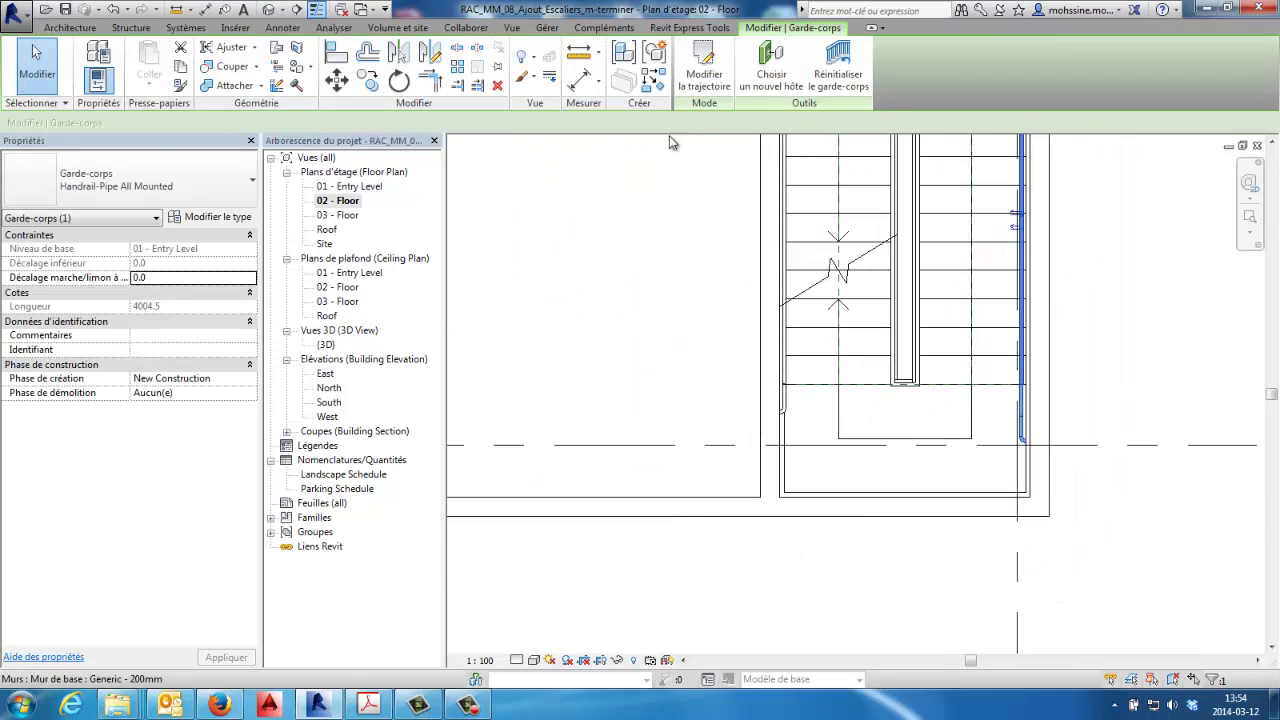
pyautogui.click(268, 10)
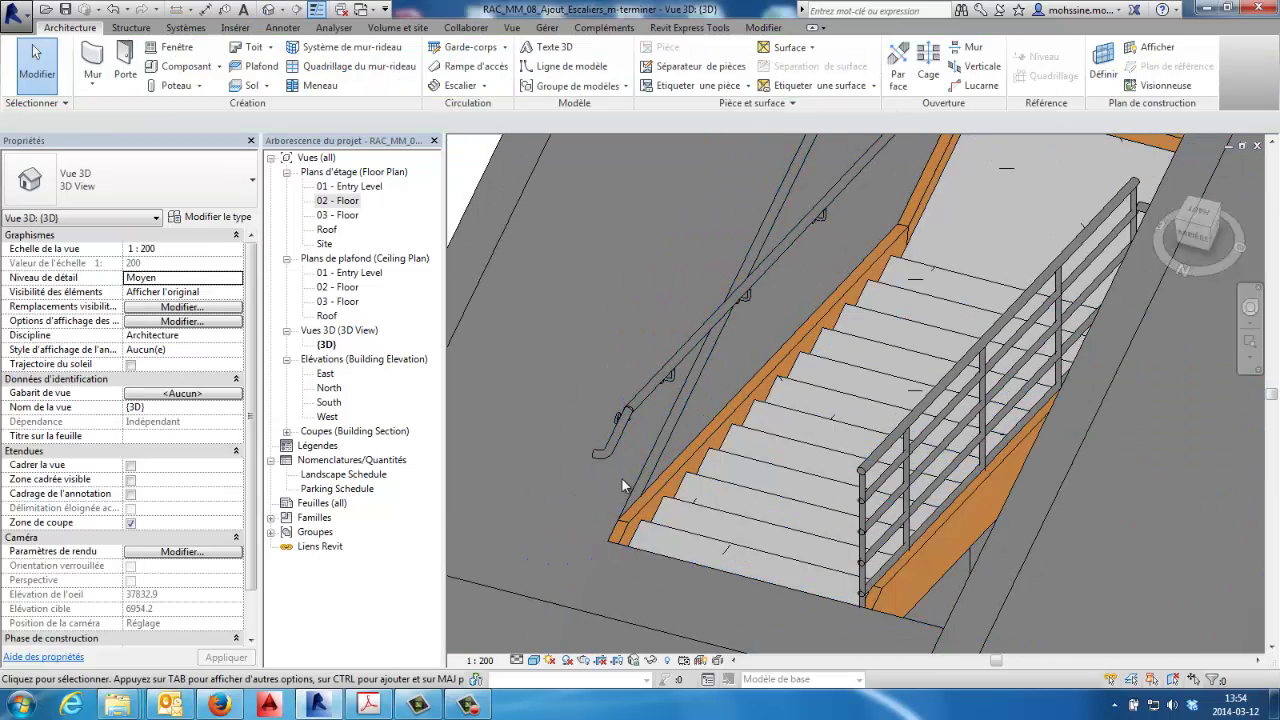
pyautogui.scroll(-3, 621, 477)
pyautogui.scroll(3, 805, 247)
pyautogui.scroll(3, 805, 247)
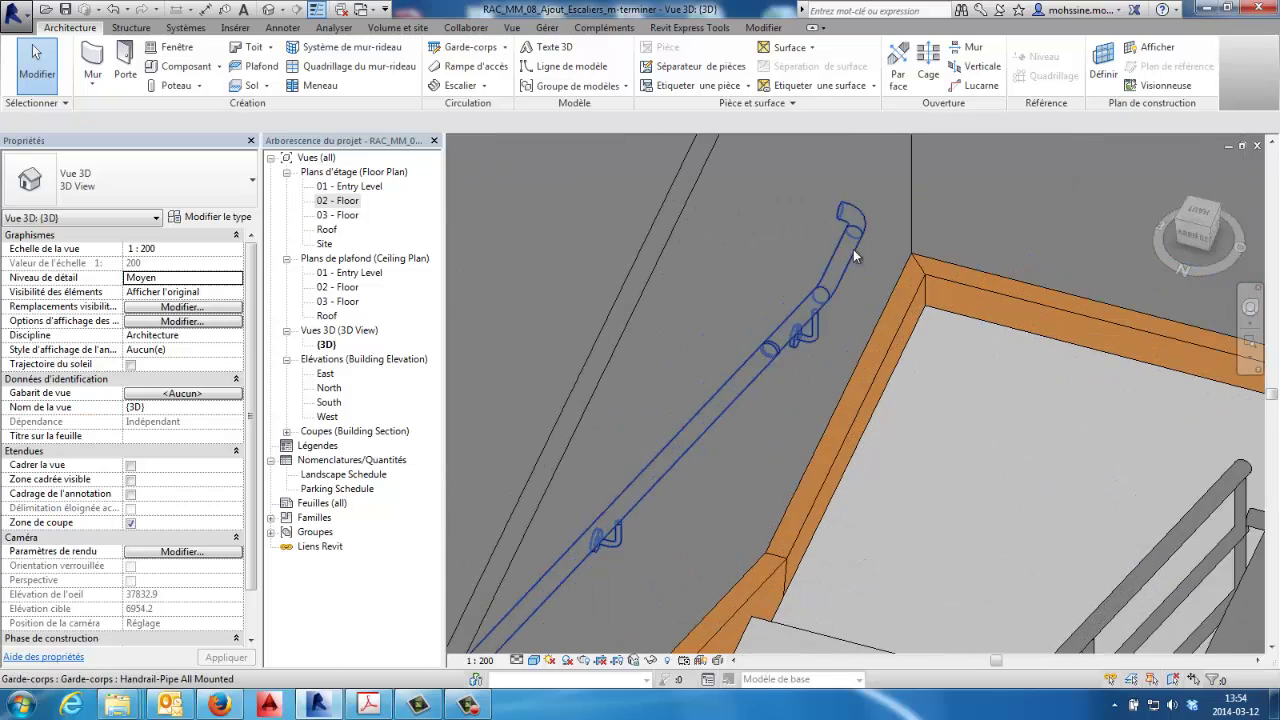